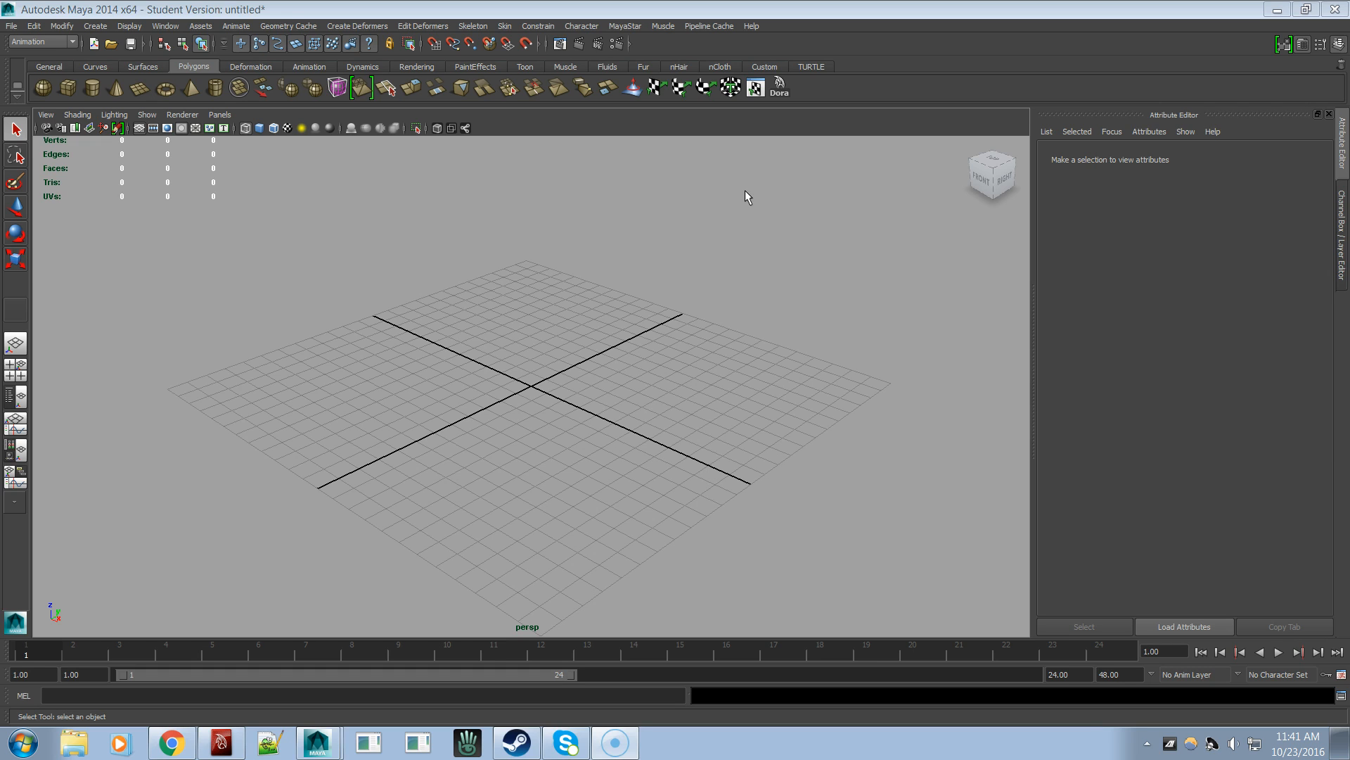
# - Detach the MayaStar command list as a floating window and place it over the perspective view
pyautogui.click(777, 214)
pyautogui.click(626, 26)
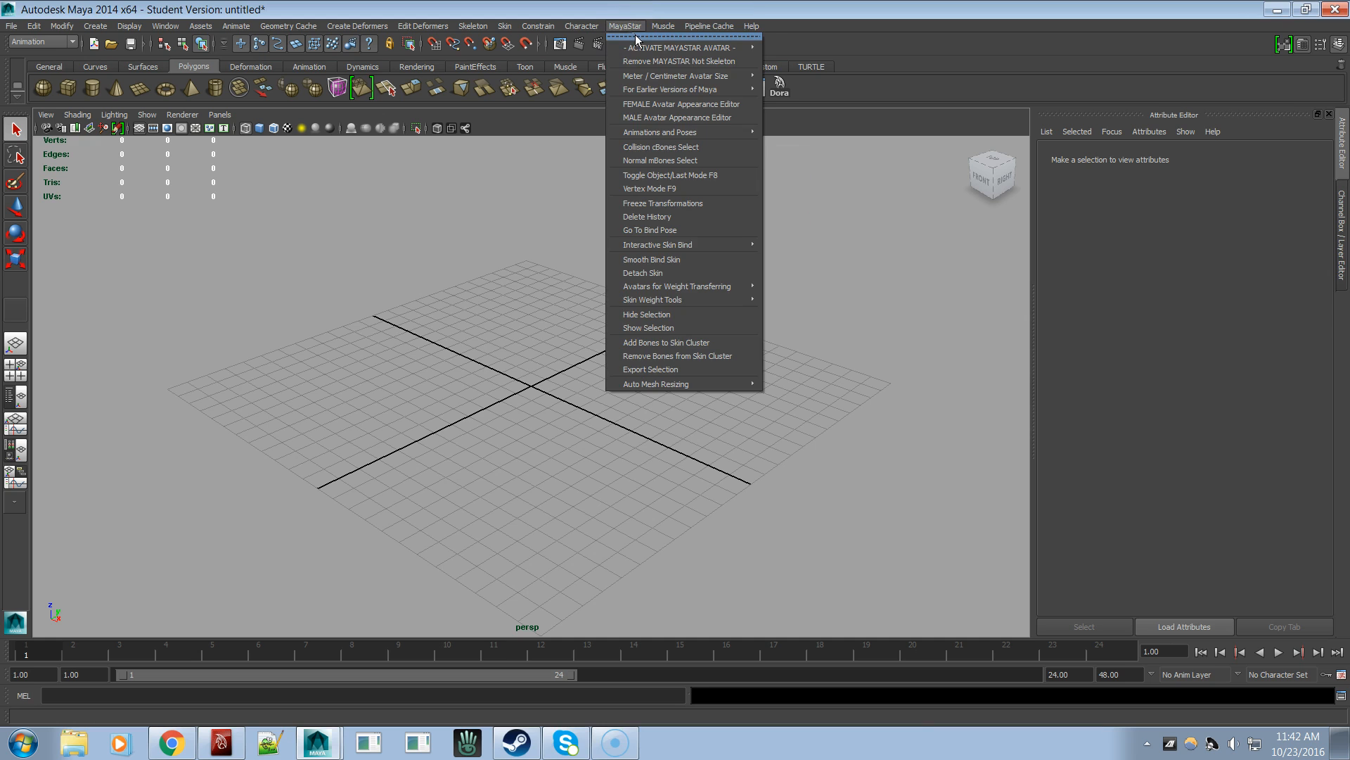
pyautogui.click(636, 36)
pyautogui.moveTo(645, 26); pyautogui.dragTo(177, 172)
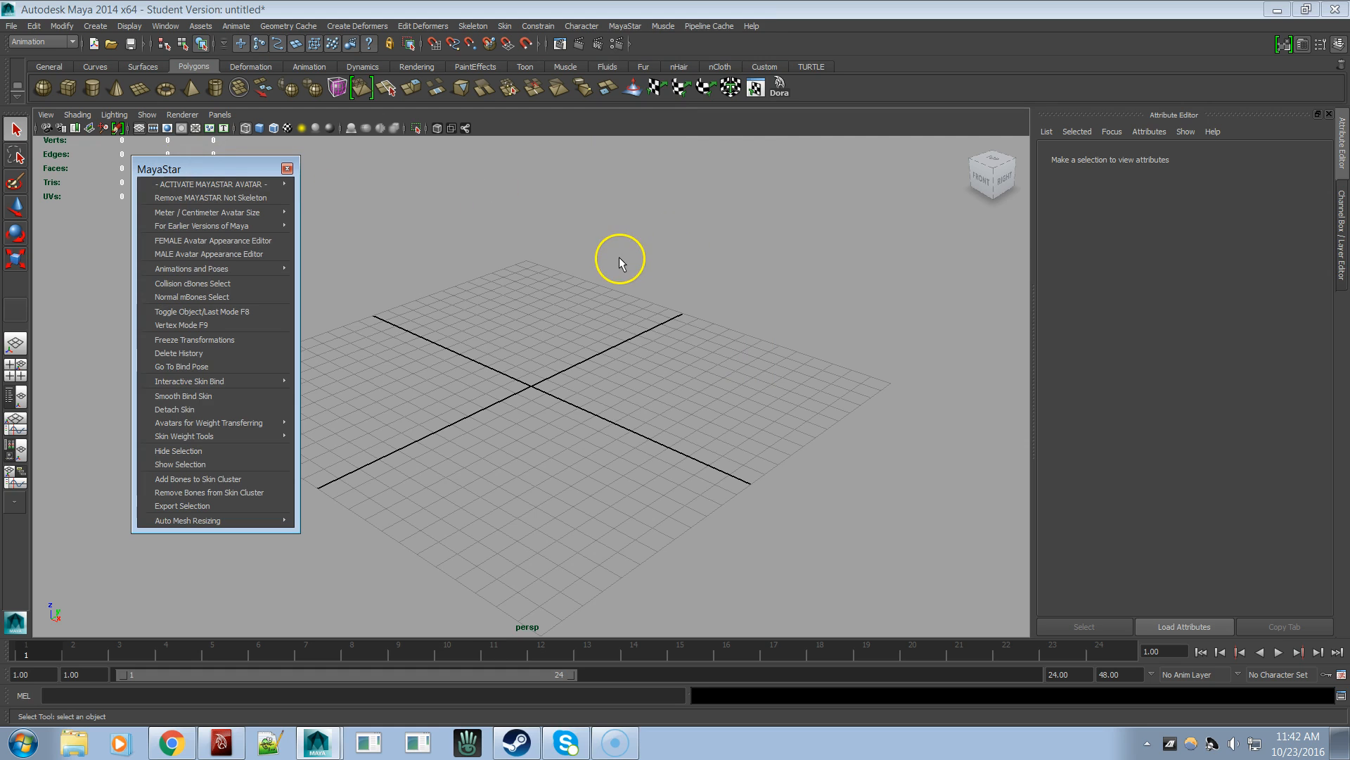
pyautogui.click(169, 284)
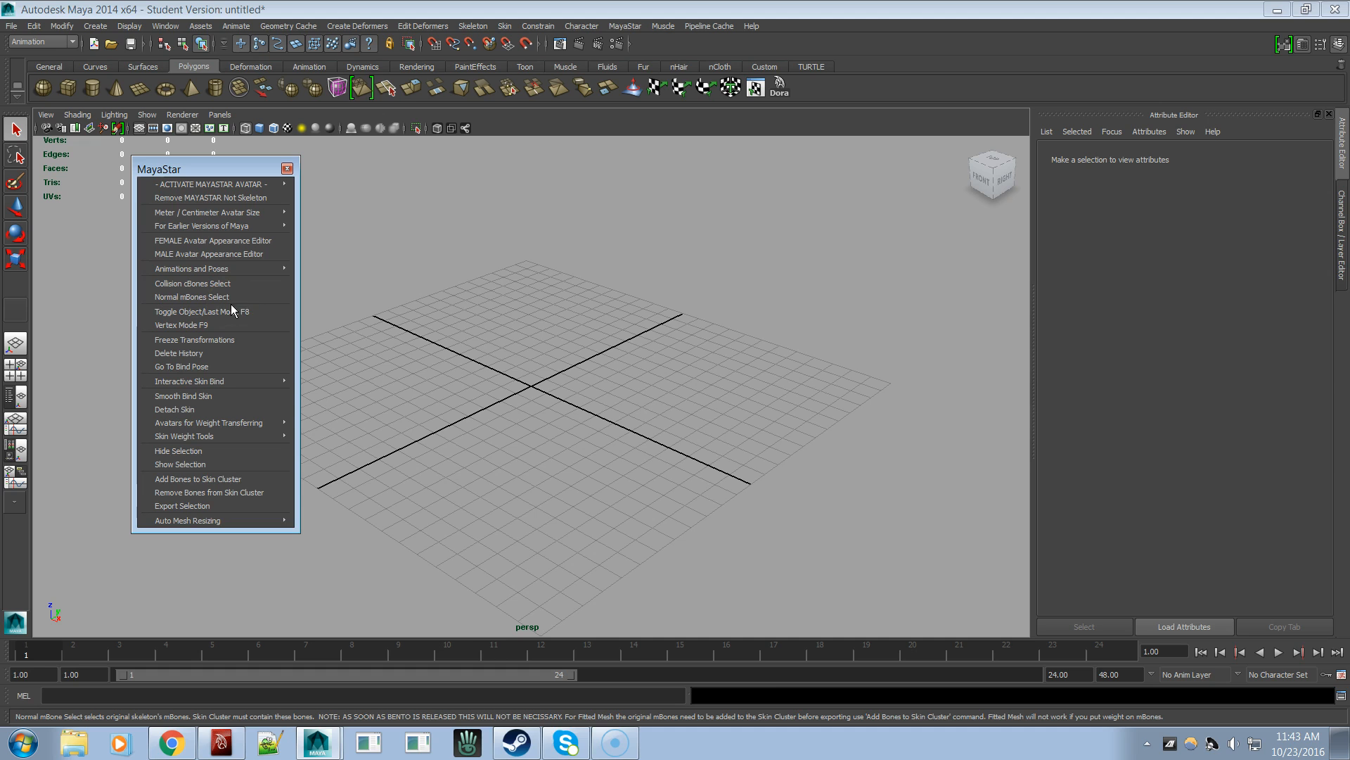
pyautogui.click(203, 298)
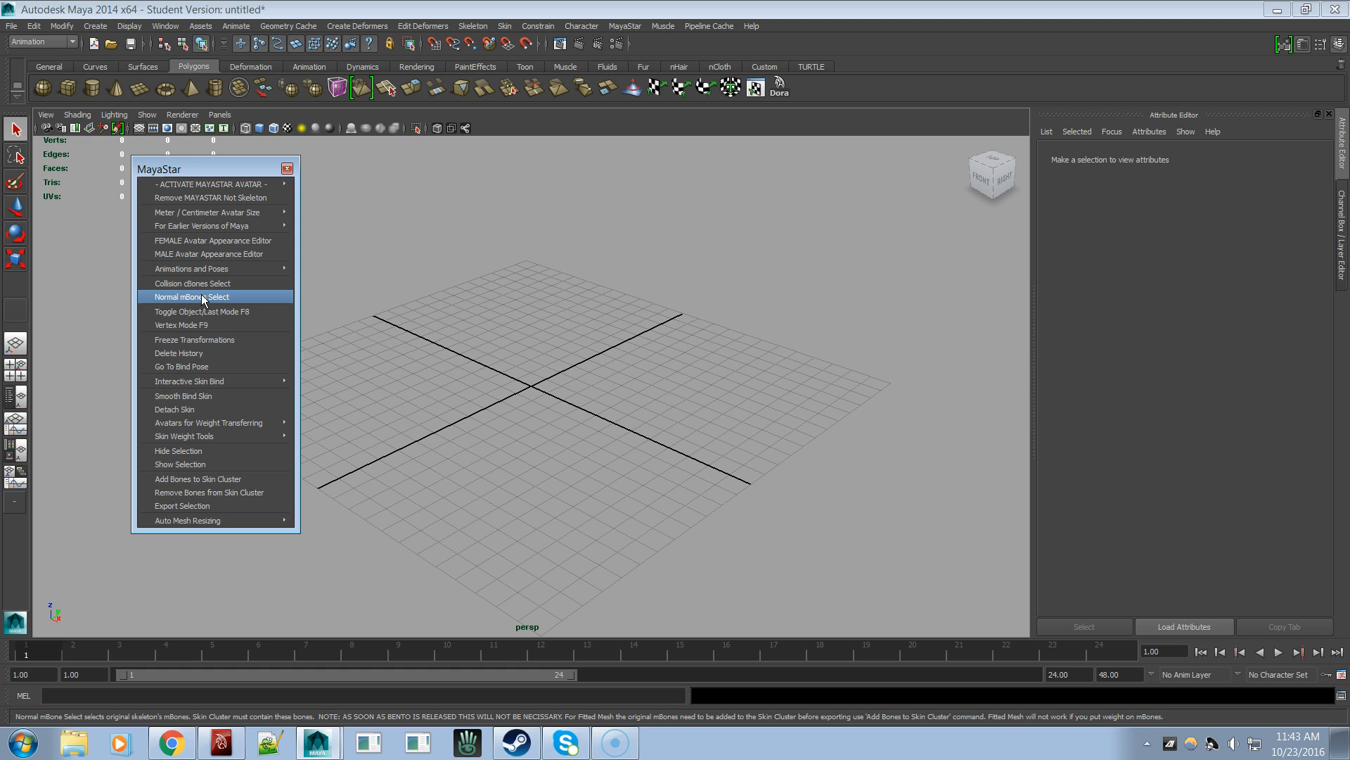
pyautogui.click(191, 287)
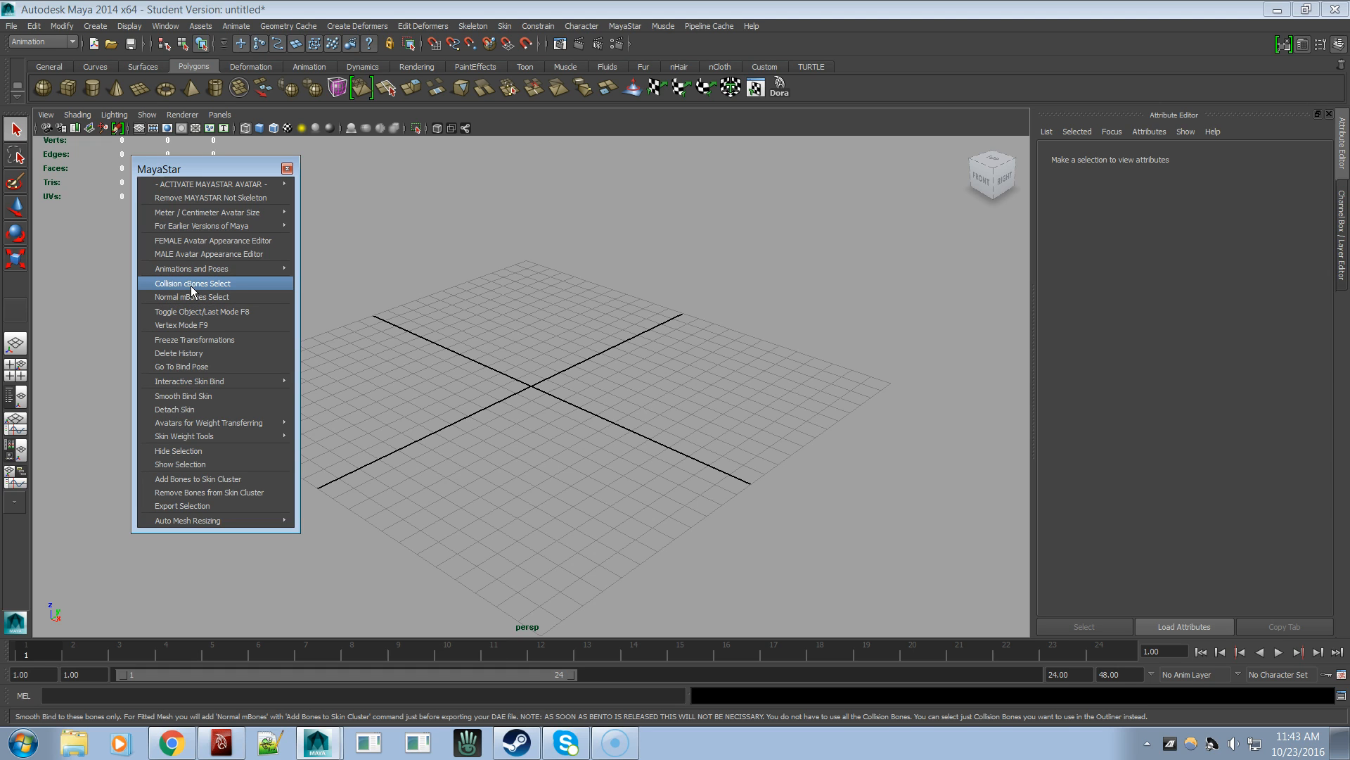
pyautogui.click(189, 288)
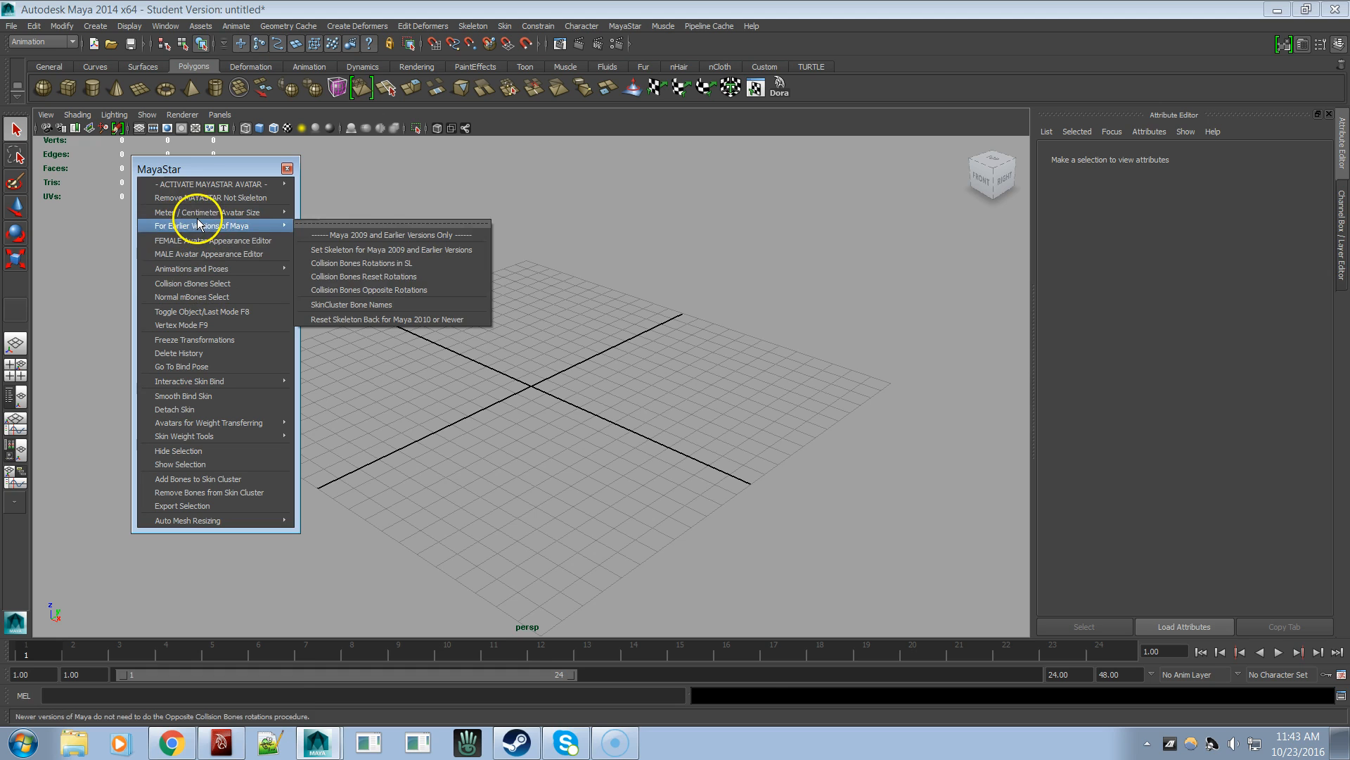
# - Detach the ACTIVATE MAYASTAR AVATAR options as a floating window and move it clear of the grid's center
pyautogui.click(203, 184)
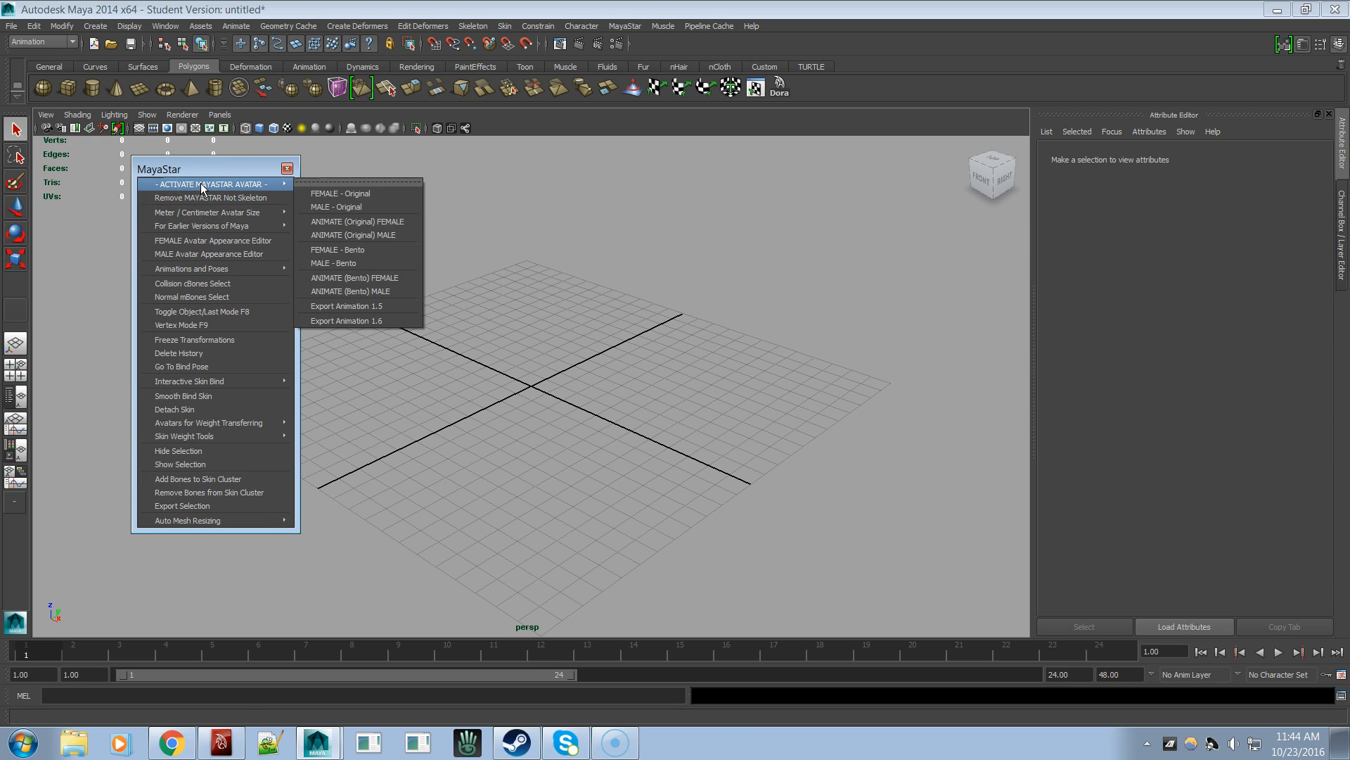
pyautogui.click(115, 173)
pyautogui.click(218, 184)
pyautogui.click(326, 180)
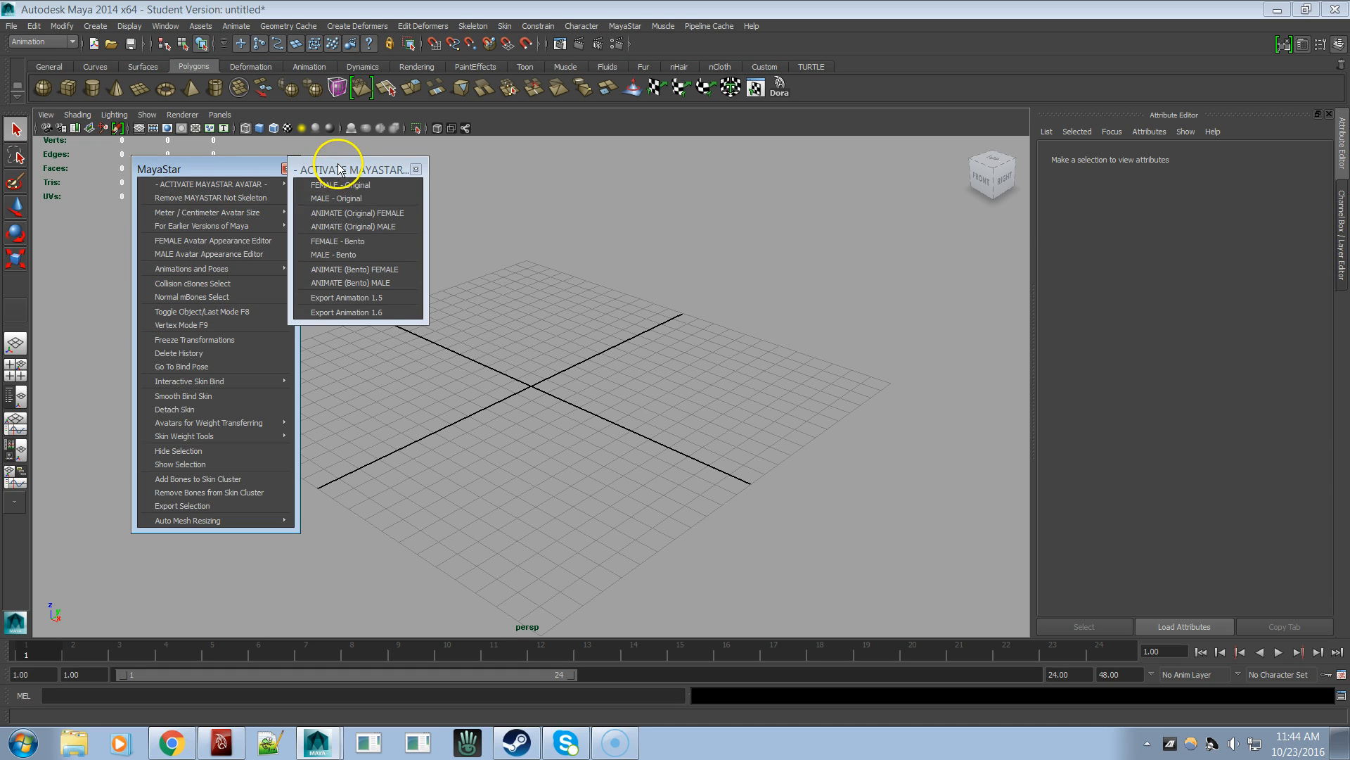
pyautogui.moveTo(335, 168); pyautogui.dragTo(817, 179)
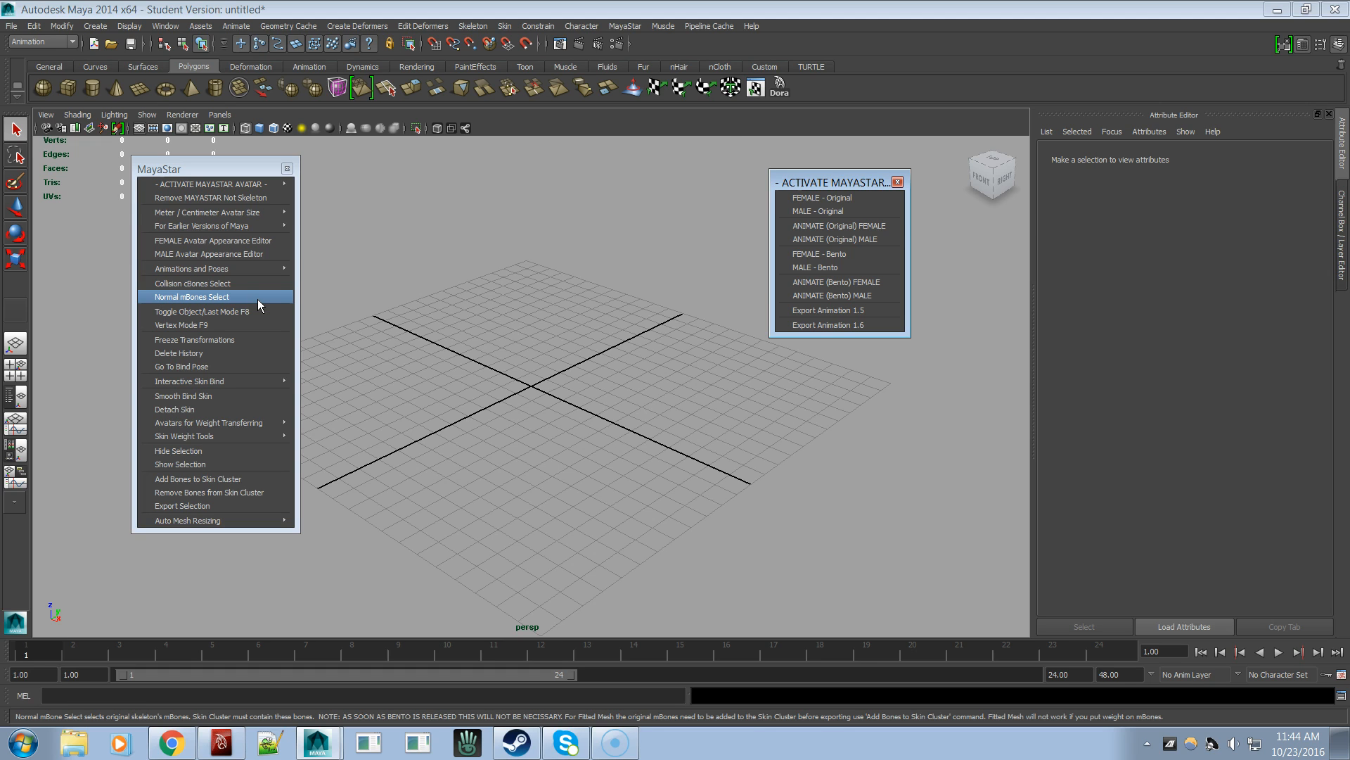
pyautogui.click(820, 211)
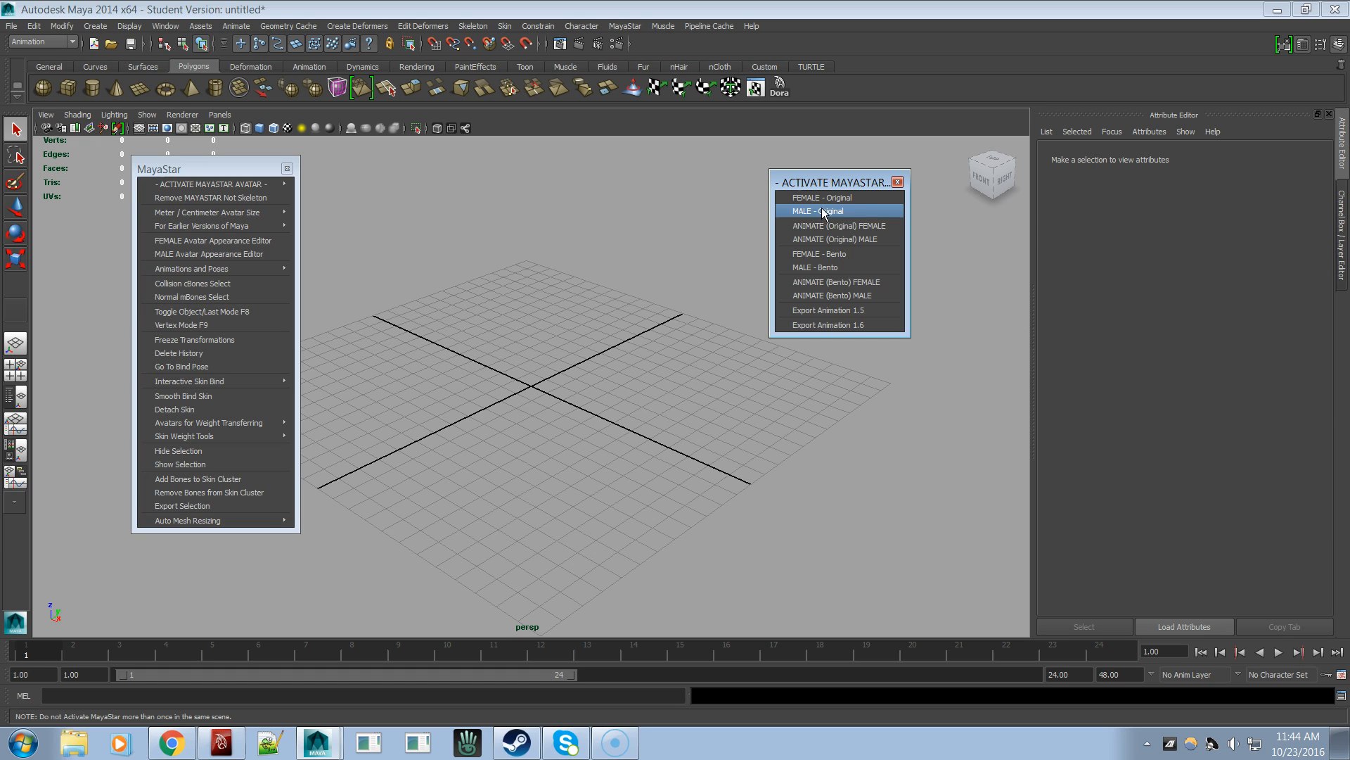
pyautogui.click(823, 199)
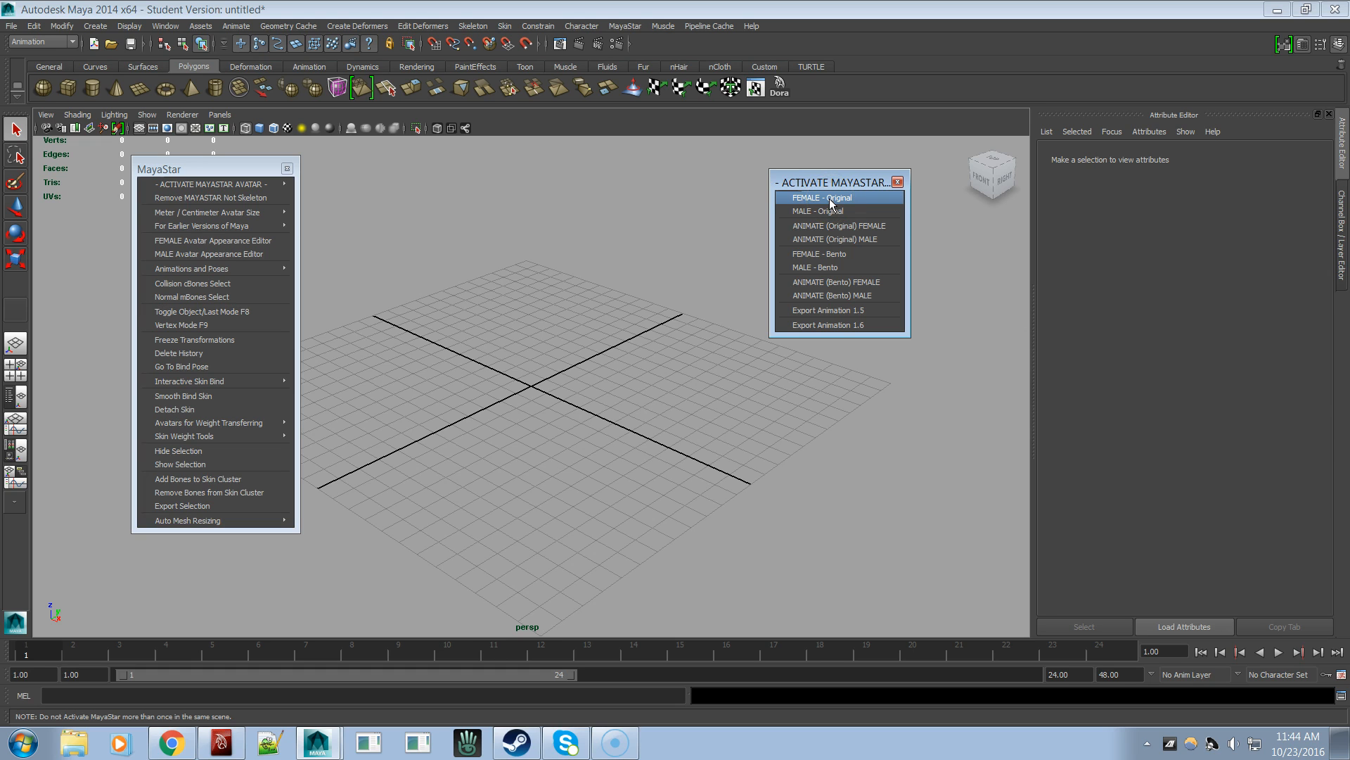
pyautogui.click(832, 203)
pyautogui.click(816, 206)
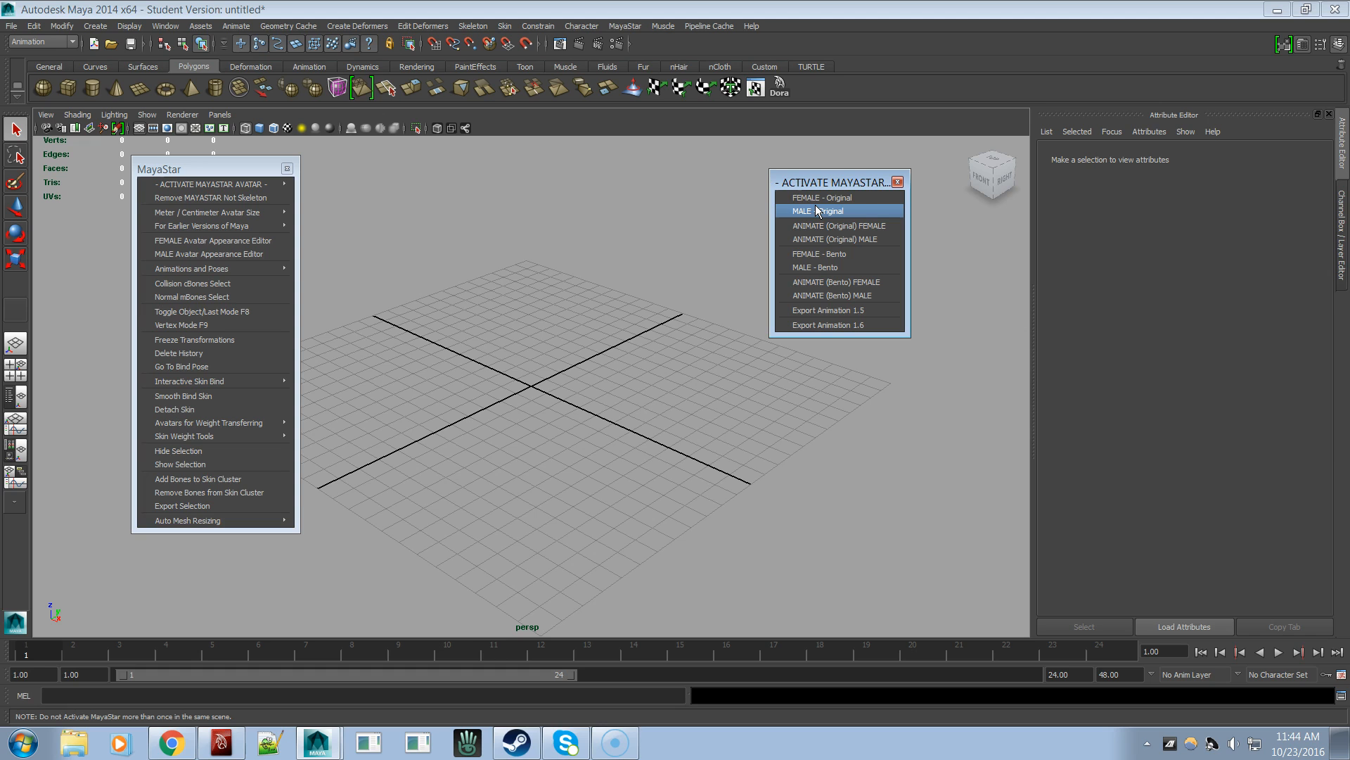
pyautogui.click(821, 198)
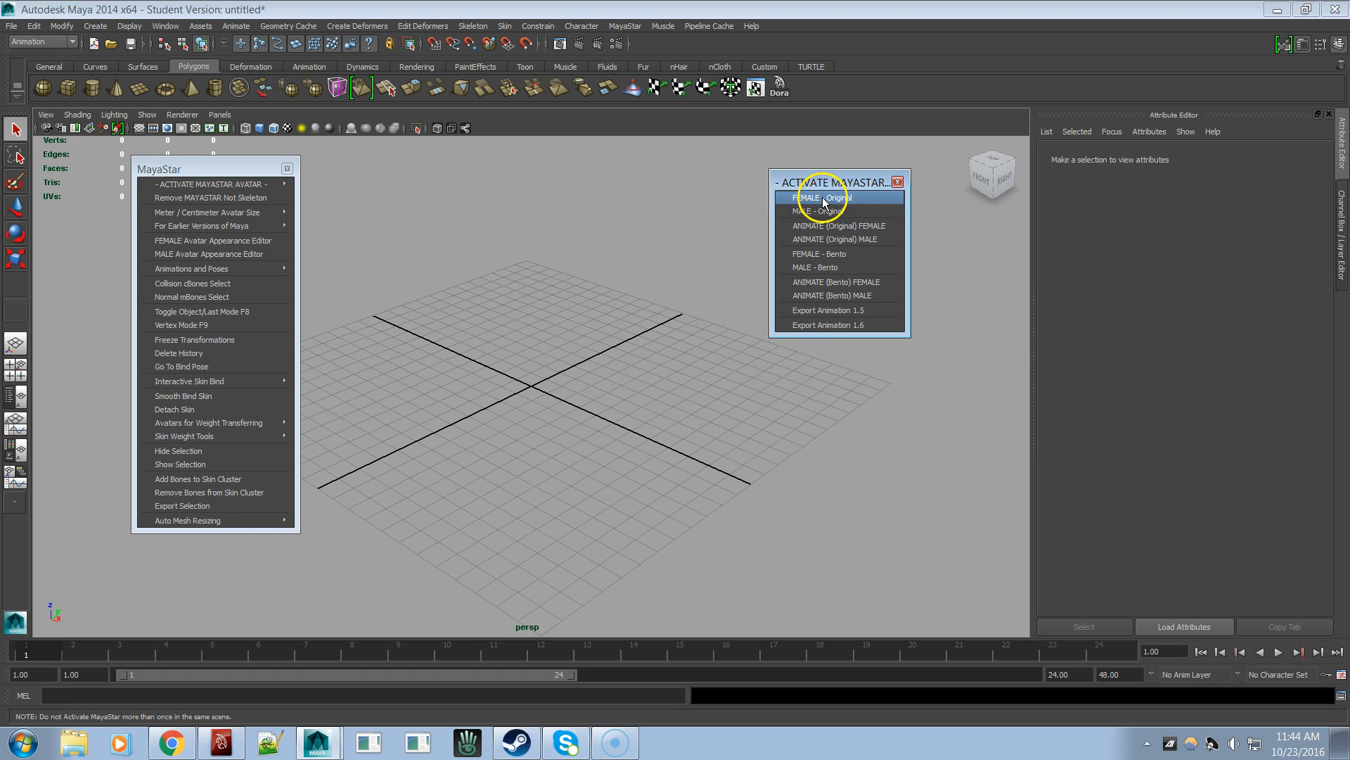
pyautogui.click(823, 211)
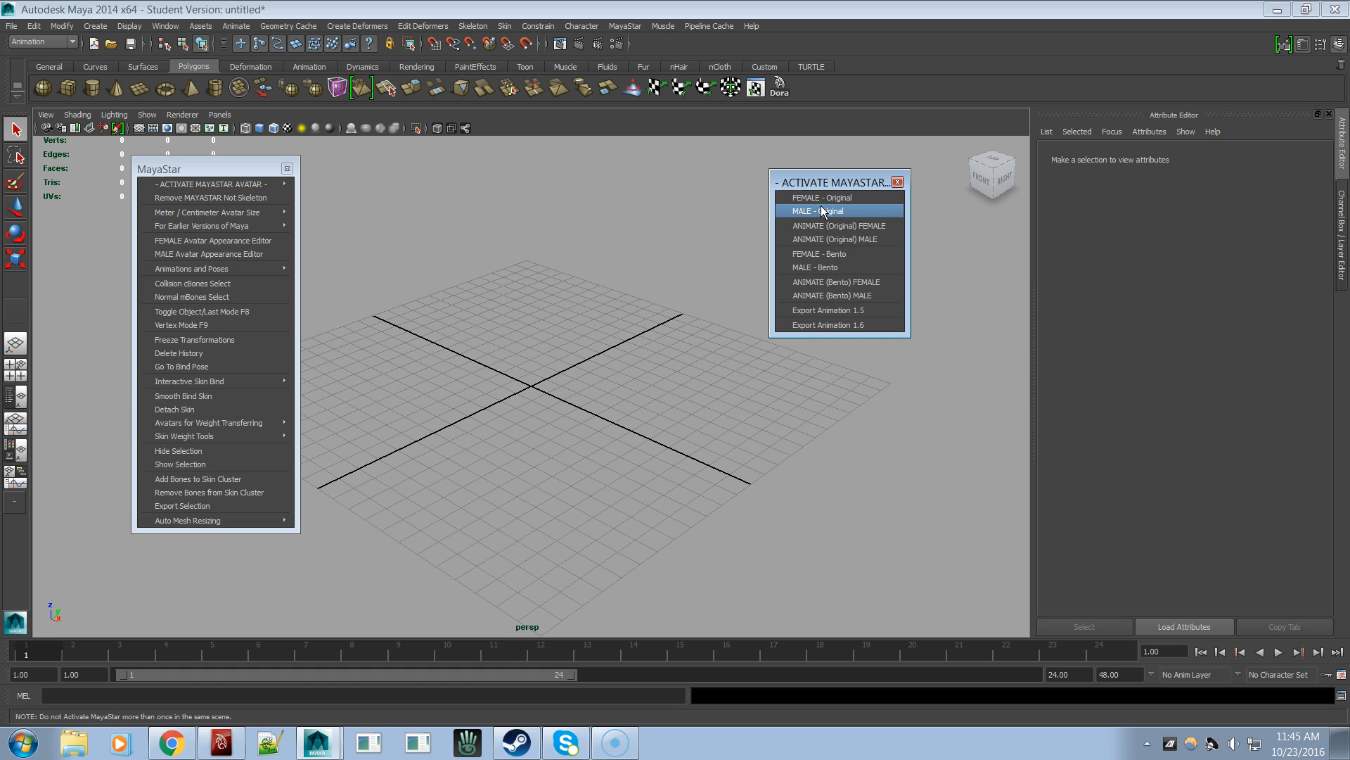
# - Activate the FEMALE - Original MayaStar avatar and load its ANIMATE (Original) FEMALE rig
pyautogui.click(825, 199)
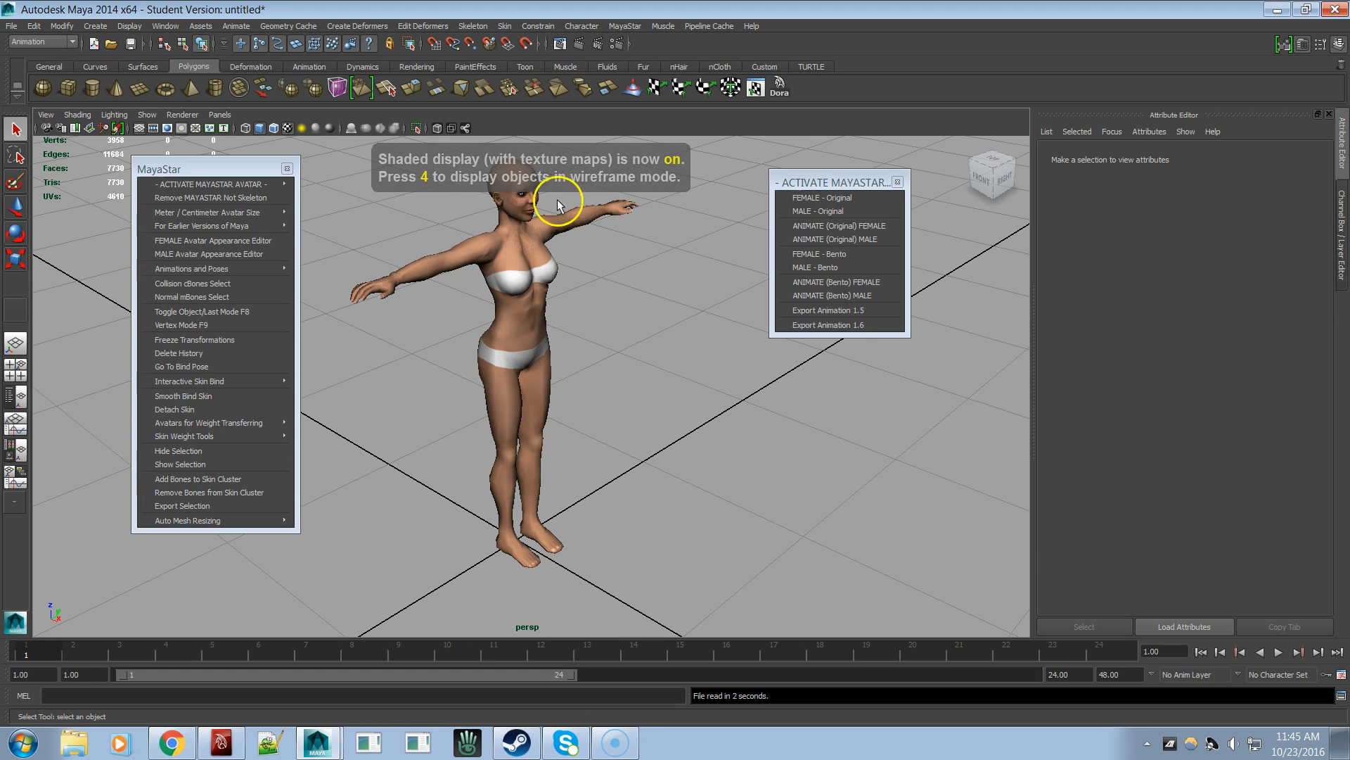
pyautogui.click(881, 228)
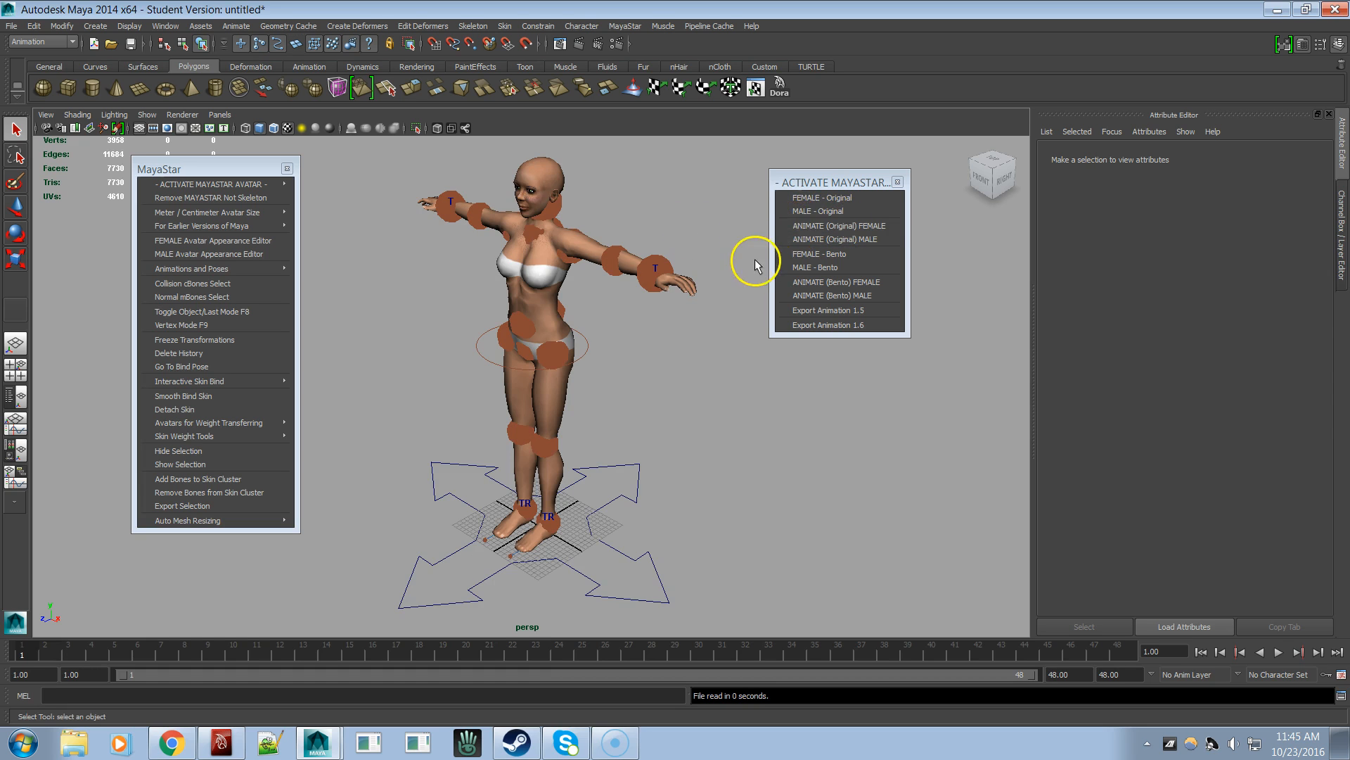
pyautogui.click(807, 211)
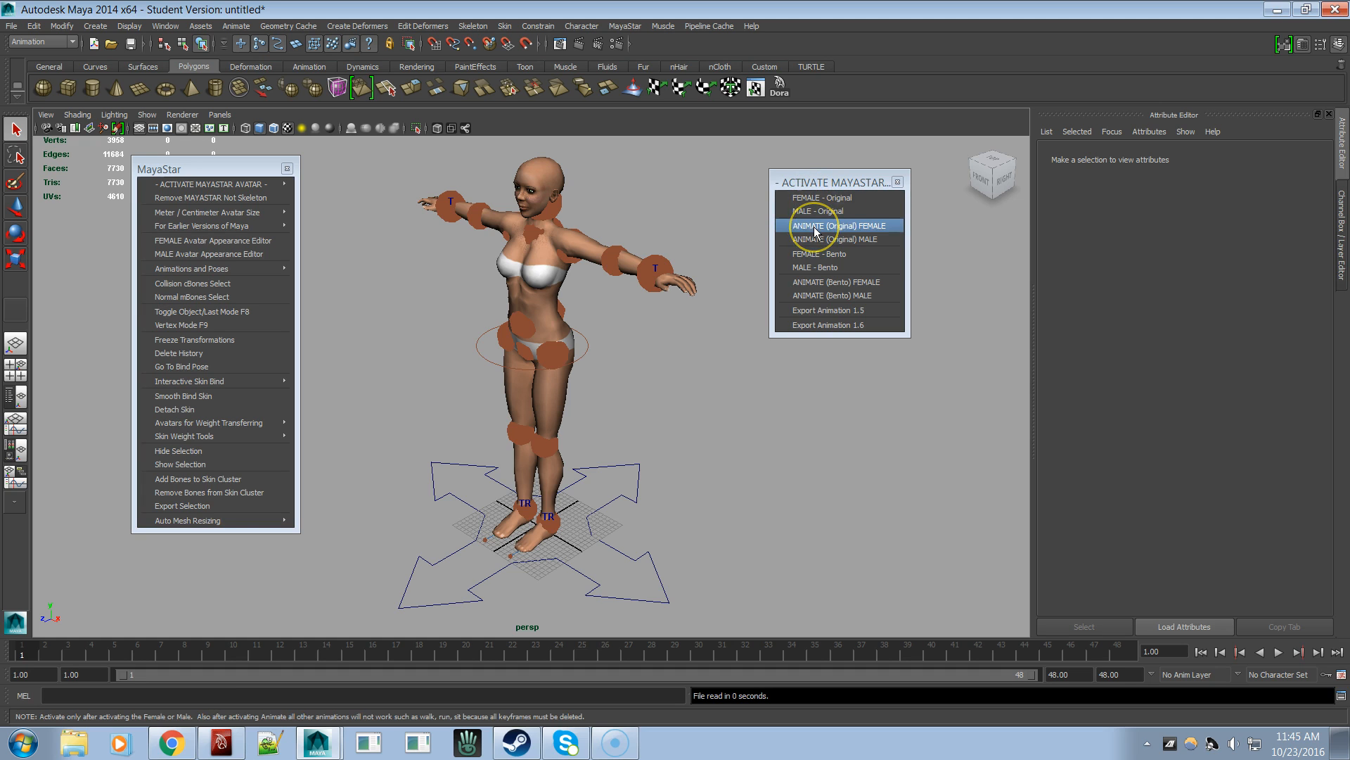
pyautogui.click(813, 226)
# - Move the female rig's left hand effector up and inward with the Move tool to bend the arm
pyautogui.click(658, 259)
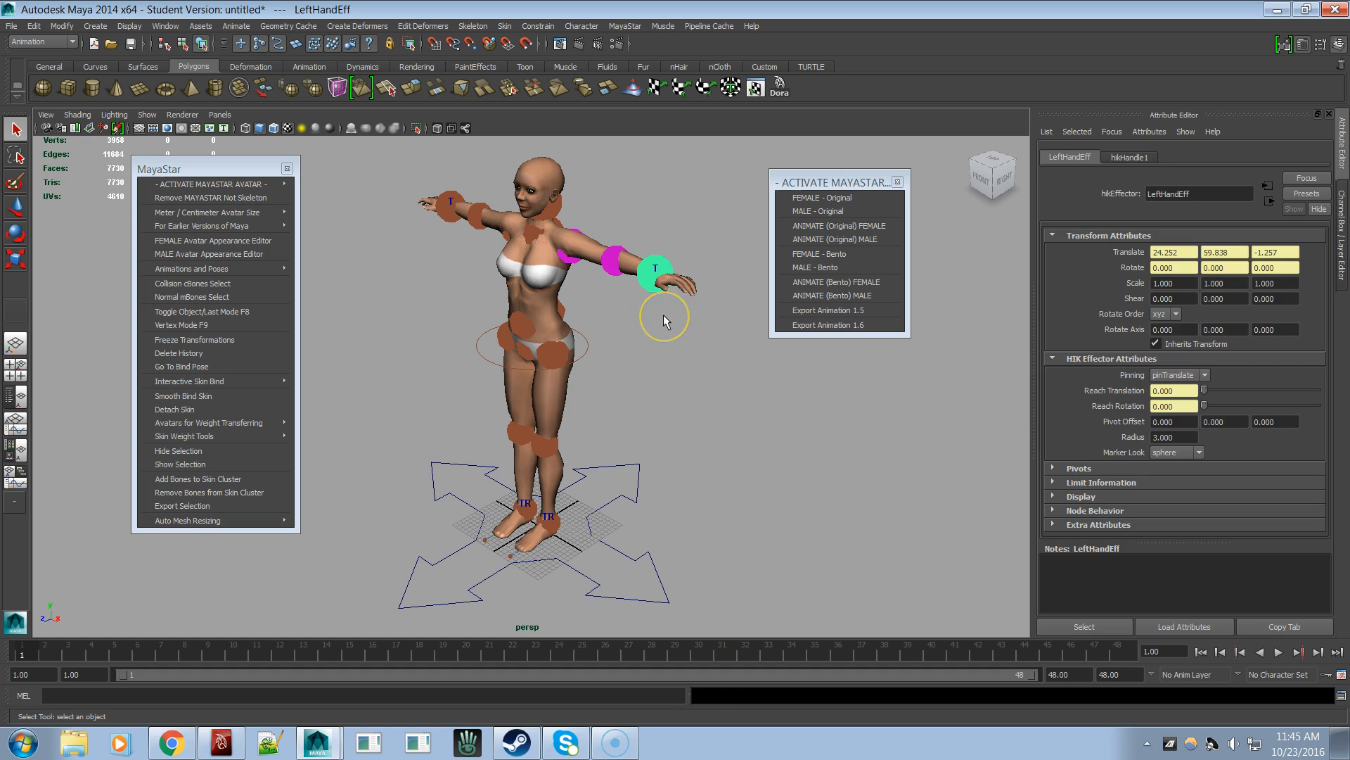
pyautogui.press('w')
pyautogui.moveTo(658, 273); pyautogui.dragTo(637, 244)
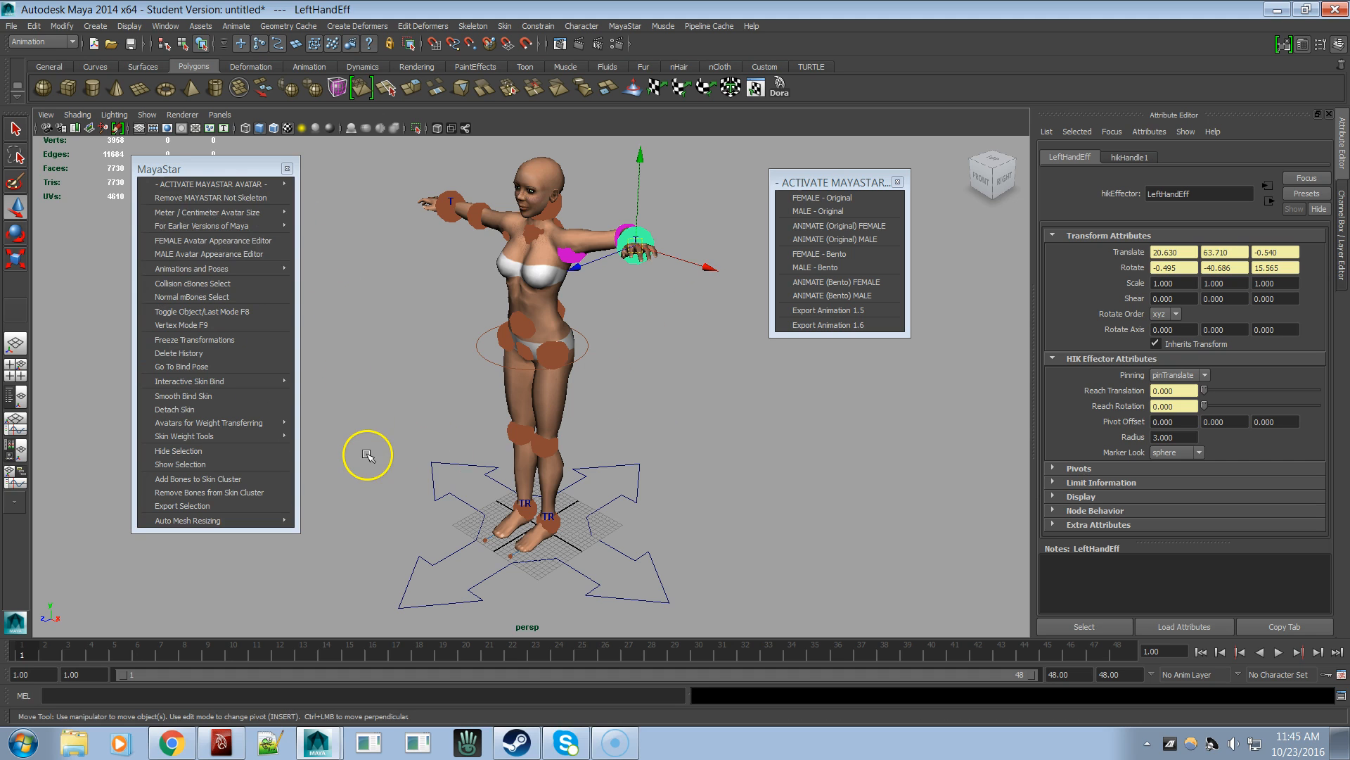
# - Start a new scene without saving the changes to the untitled one
pyautogui.click(12, 28)
pyautogui.click(43, 40)
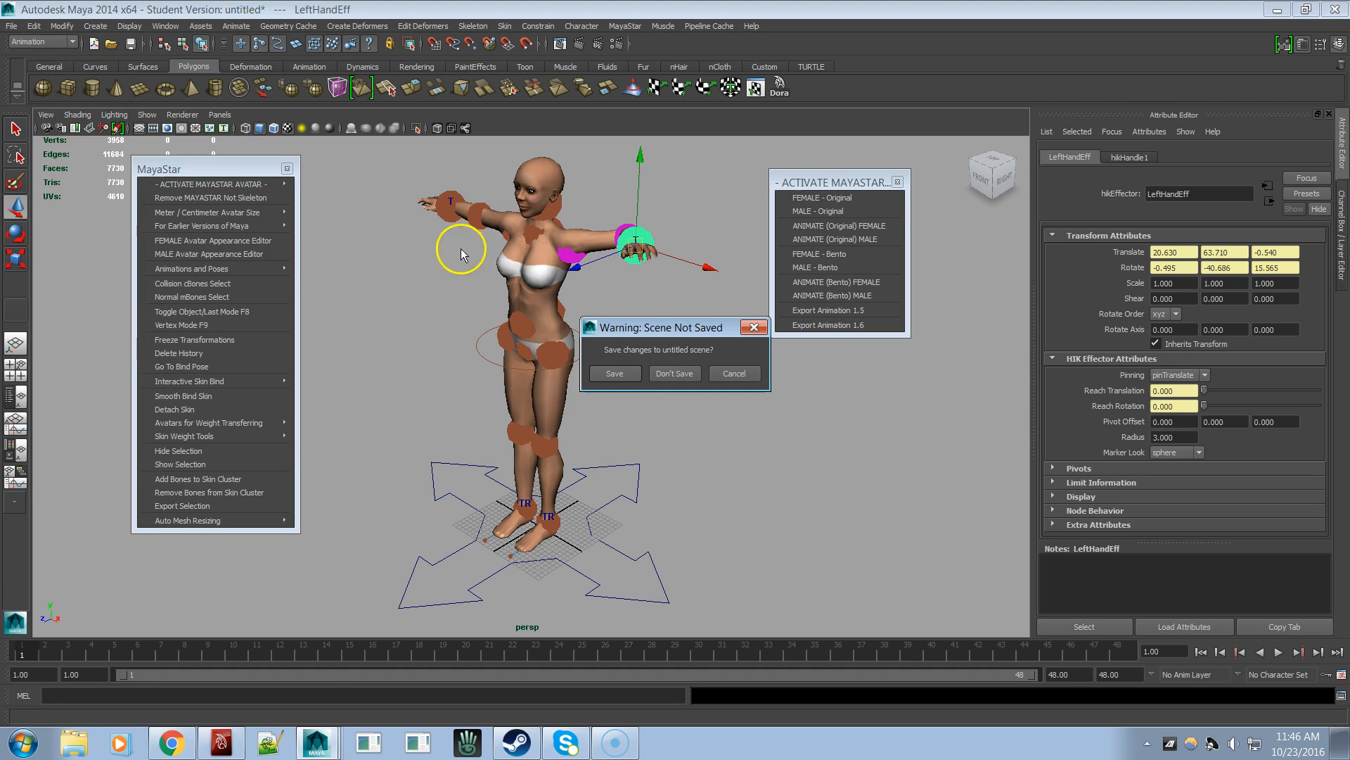
pyautogui.click(671, 373)
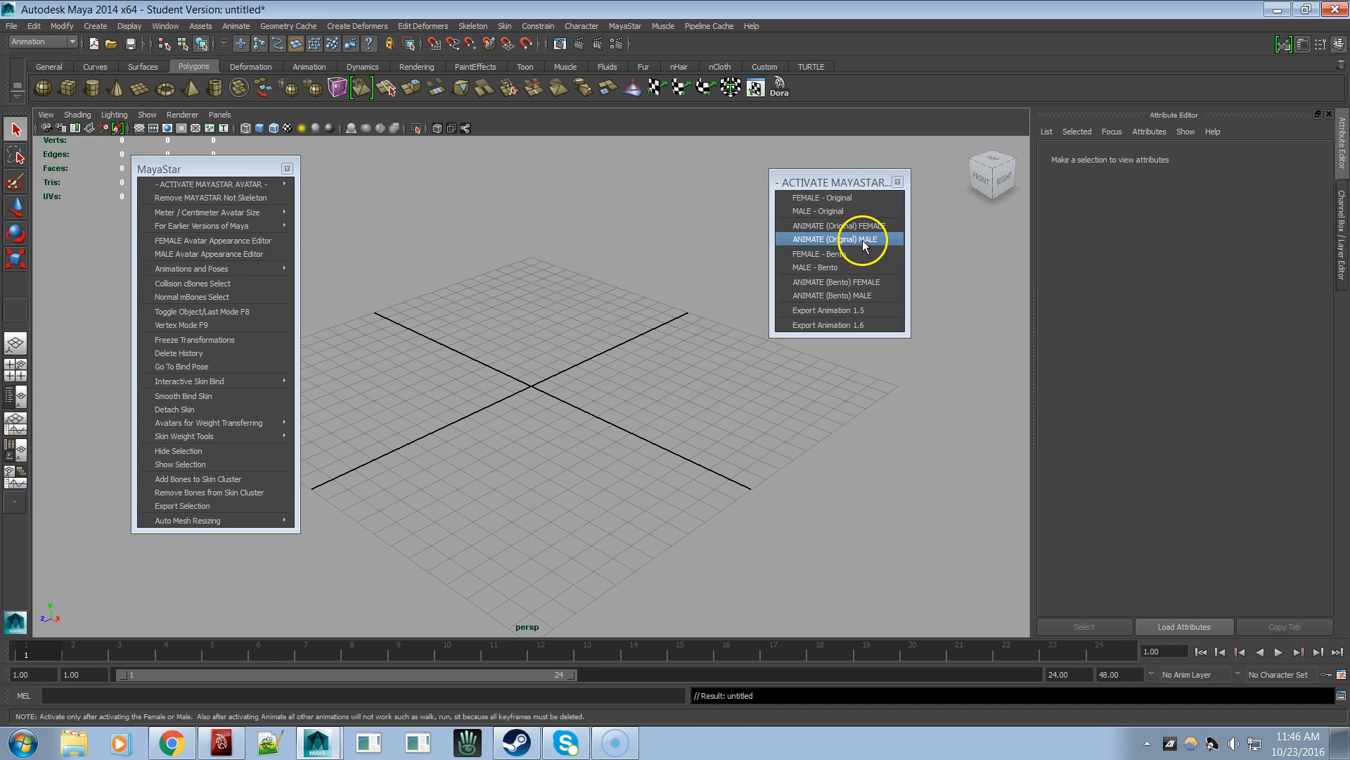
# - Activate the FEMALE - Bento avatar in the empty scene and view it from the front
pyautogui.click(828, 255)
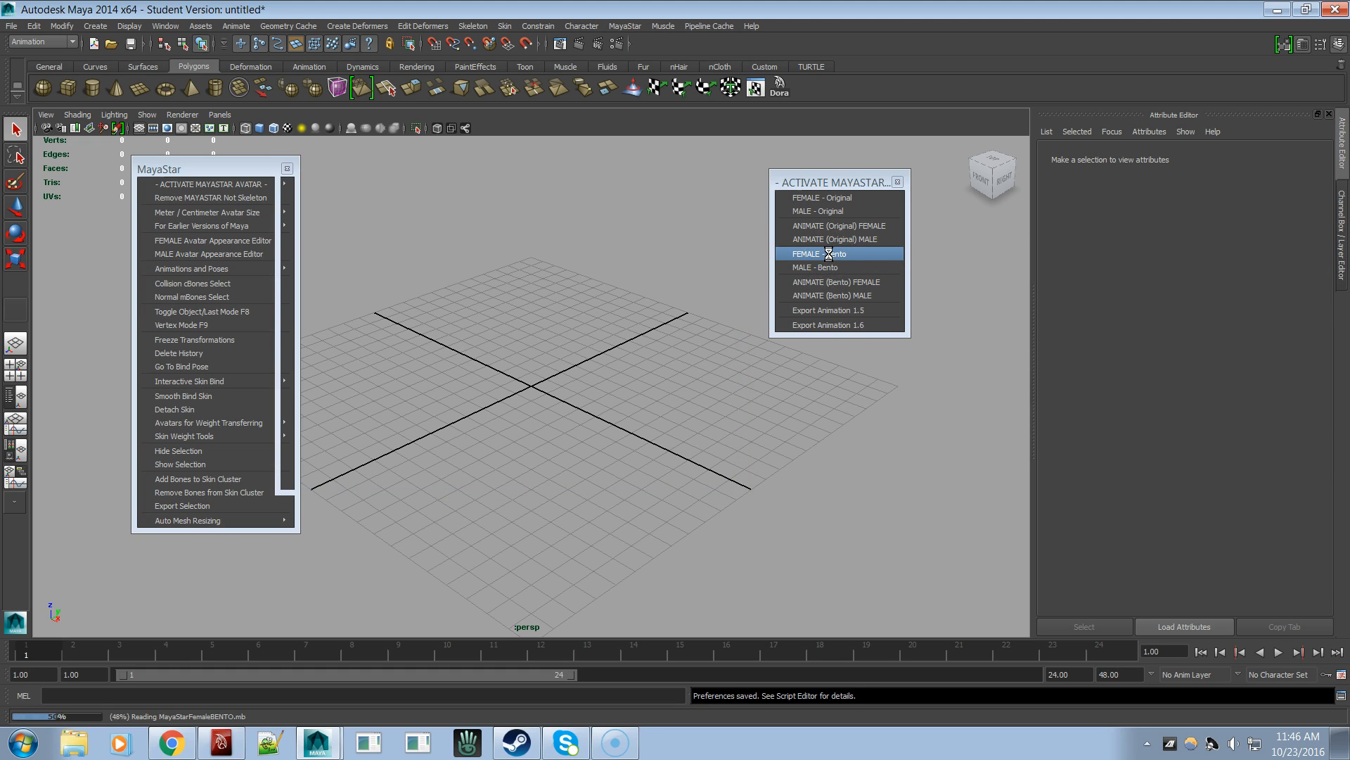
pyautogui.click(837, 255)
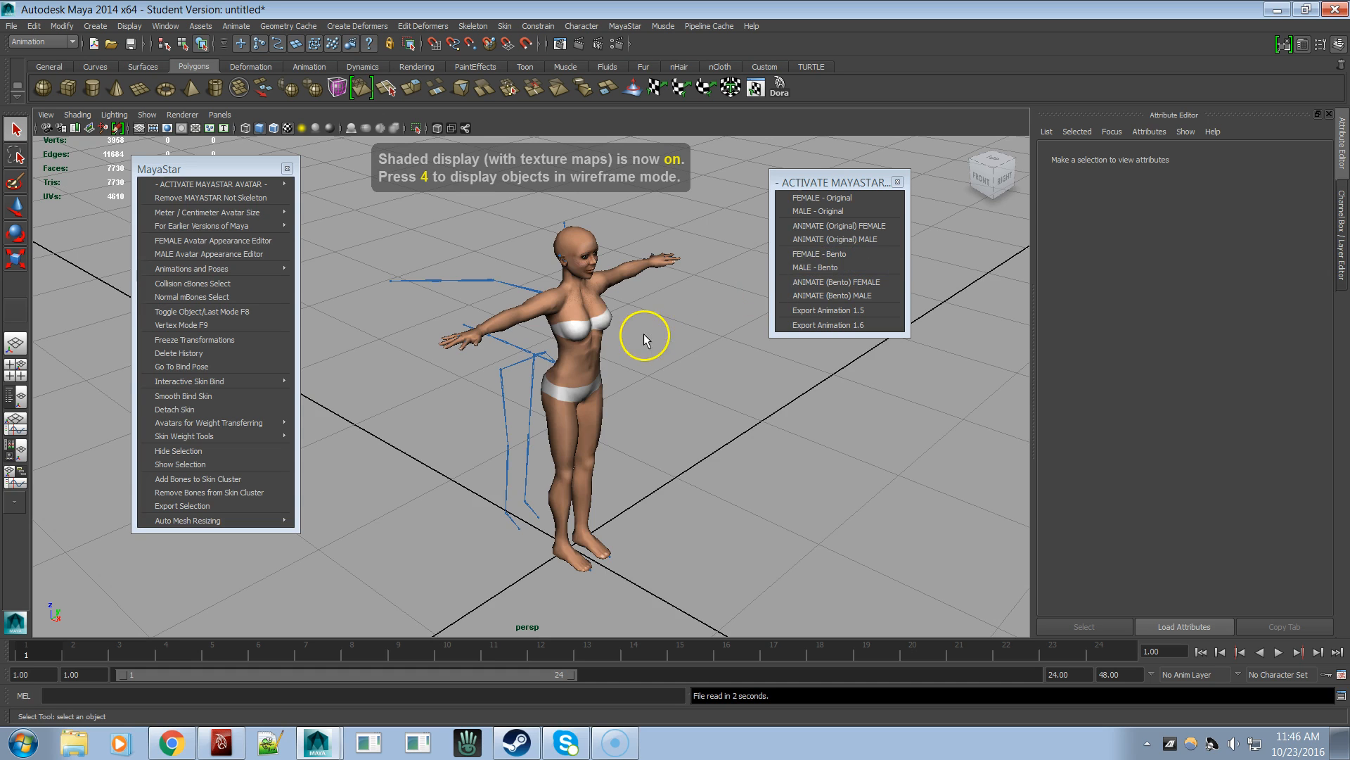
pyautogui.keyDown('alt'); pyautogui.moveTo(626, 347); pyautogui.dragTo(519, 340); pyautogui.keyUp('alt')
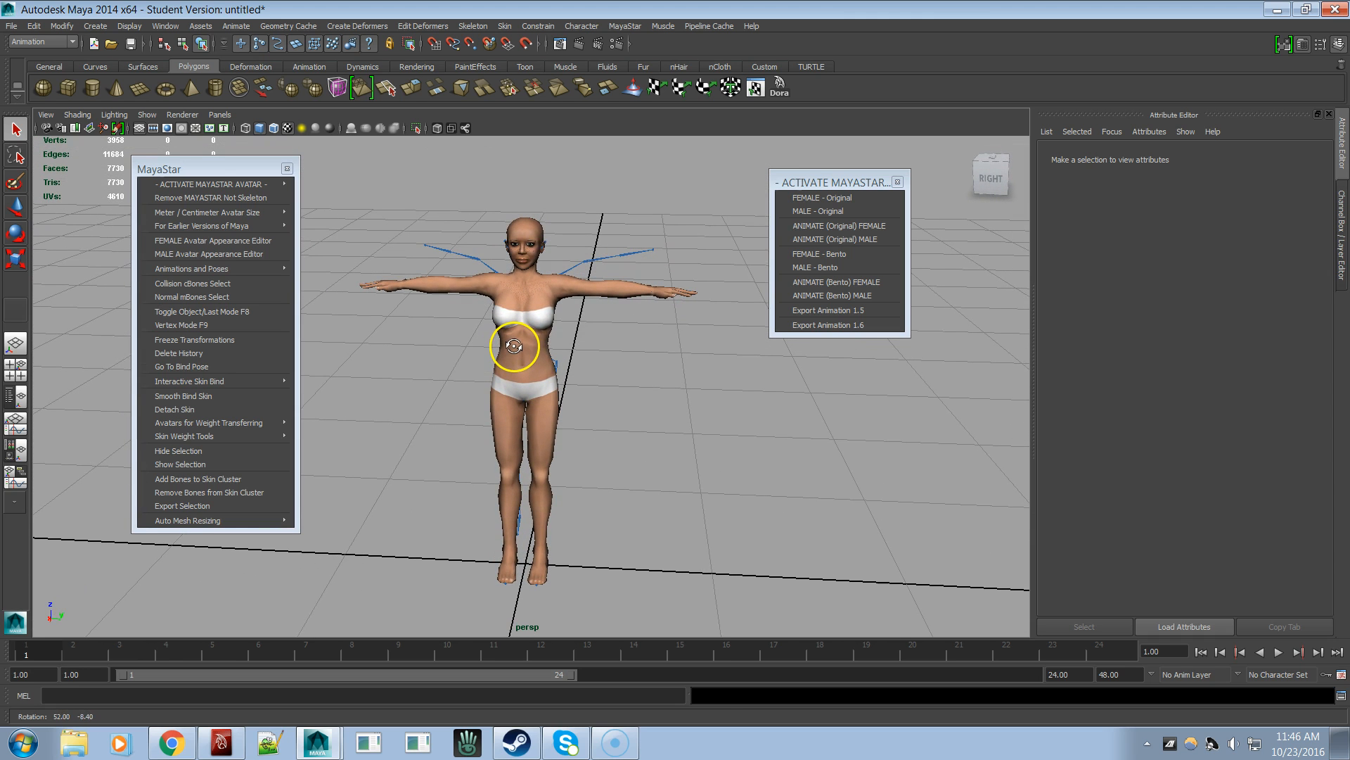
# - Show the Channel Box / Layer Editor and open the Outliner over the perspective view
pyautogui.click(1336, 199)
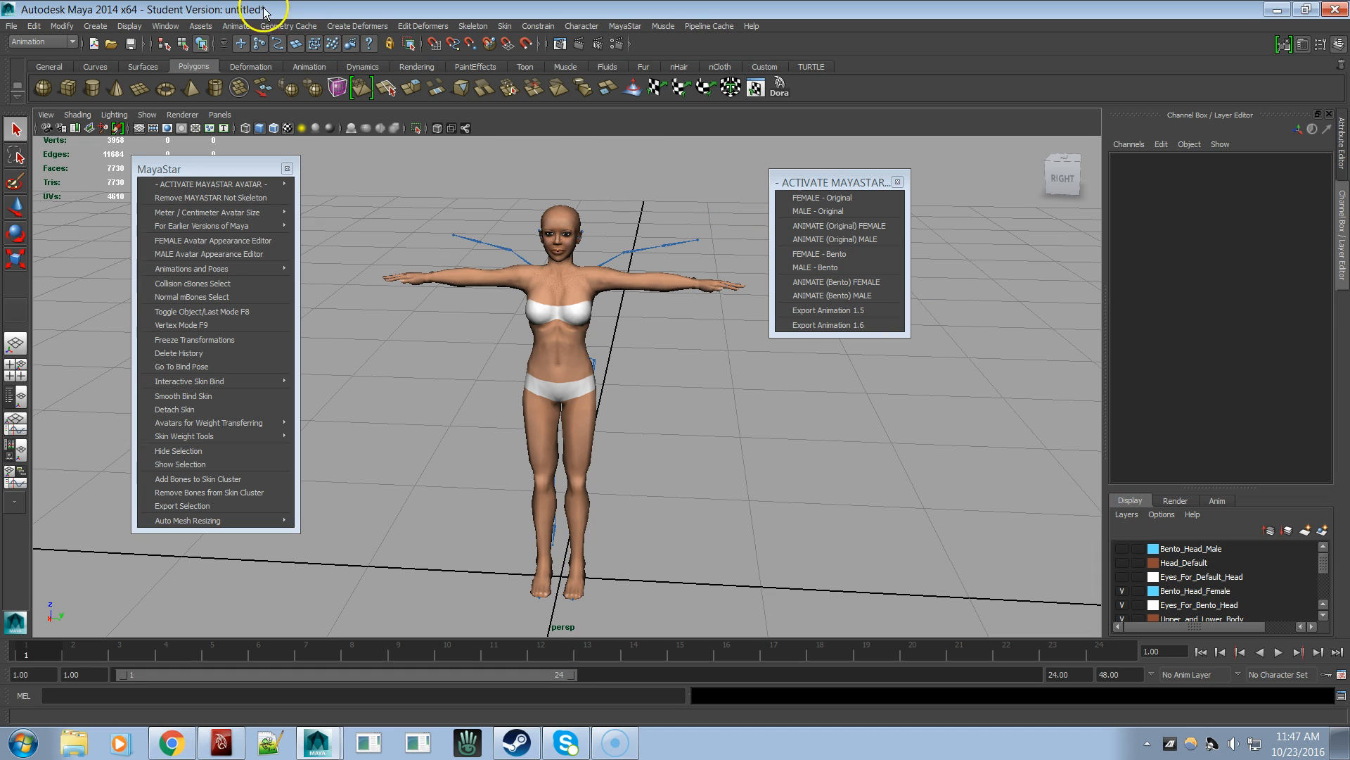
pyautogui.click(173, 28)
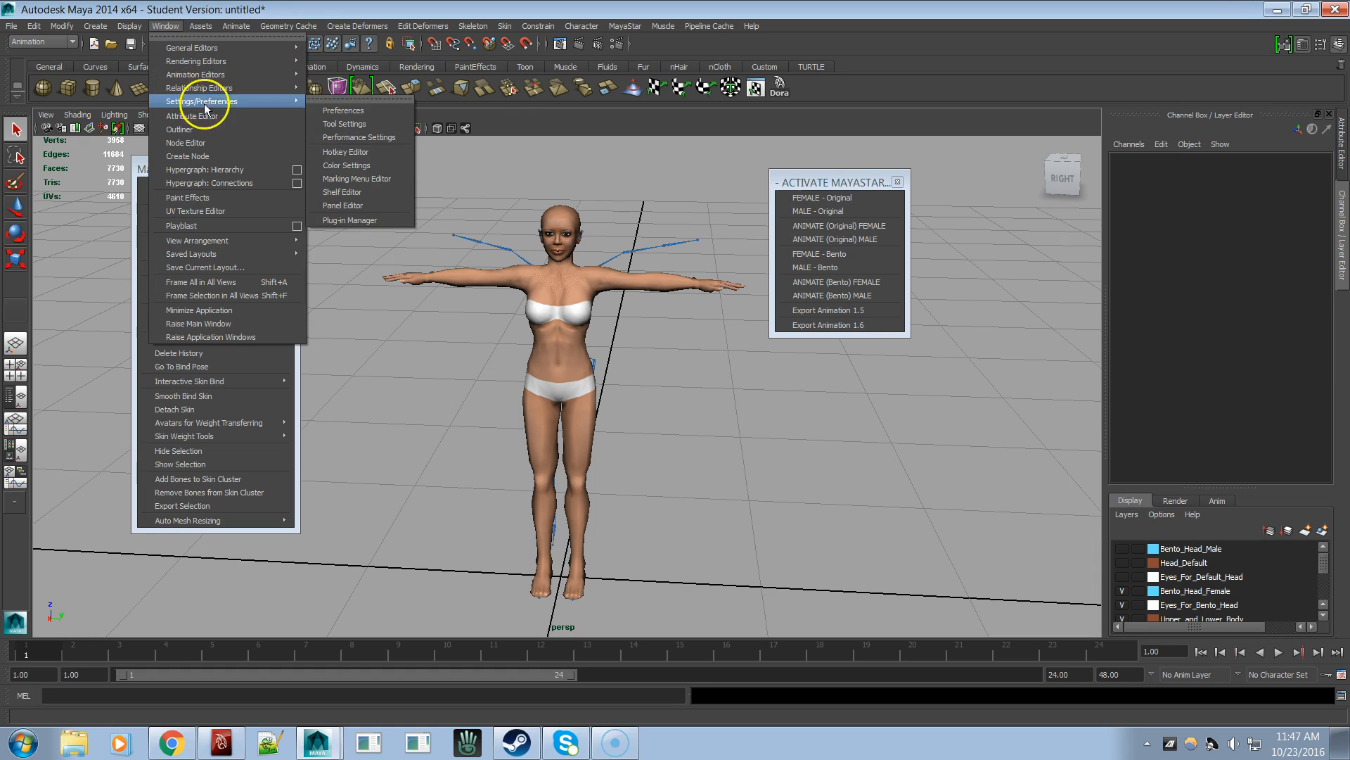
pyautogui.click(201, 130)
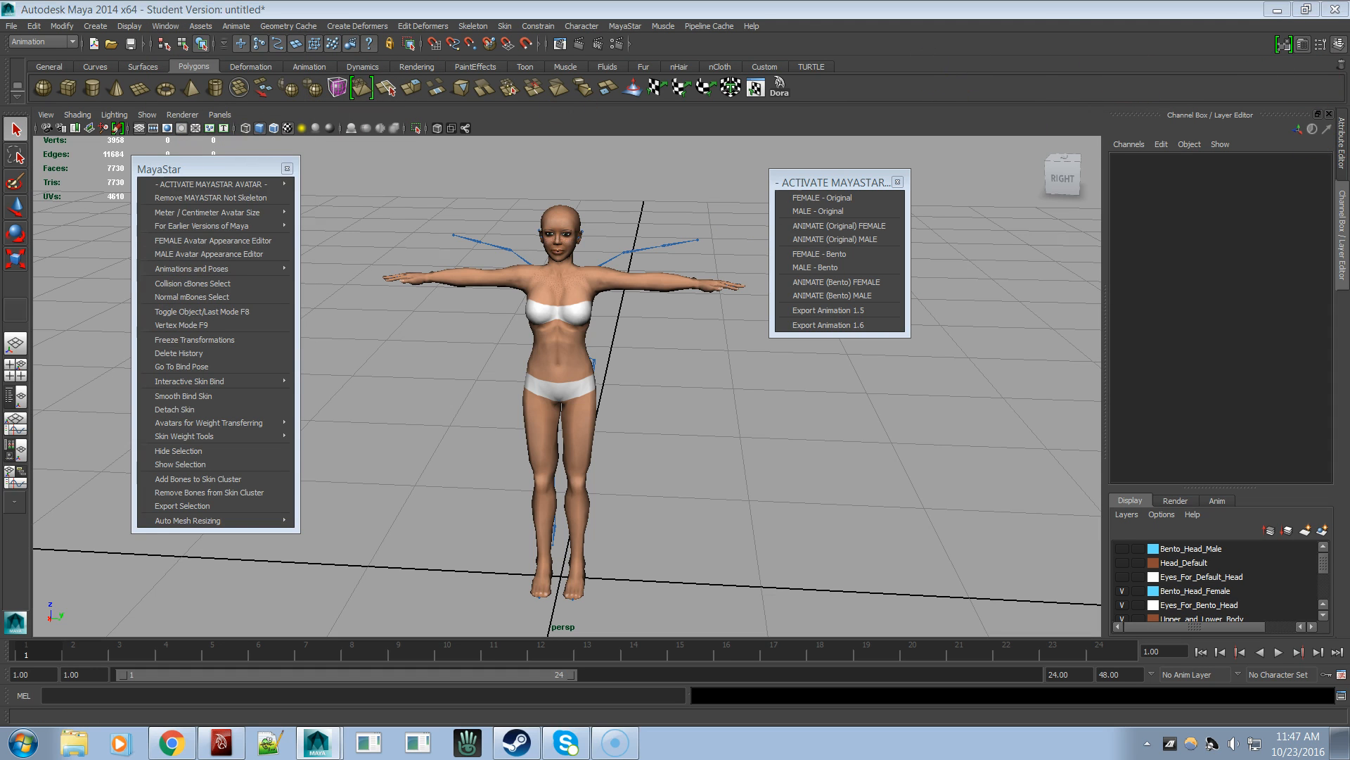
pyautogui.moveTo(1016, 41); pyautogui.dragTo(732, 36)
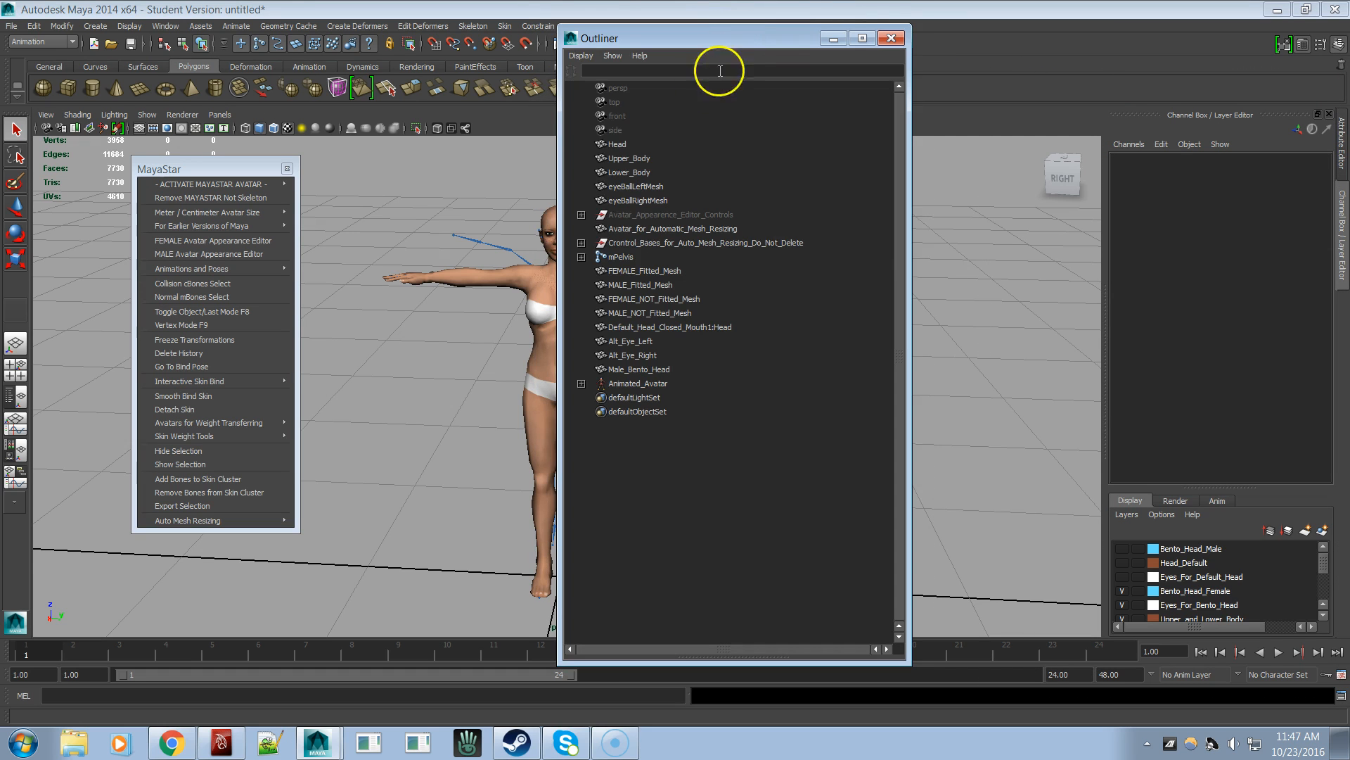
# - Expand the entire mPelvis joint hierarchy in the Outliner and look through the face, hand, wing, tail and hind limb bones
pyautogui.keyDown('shift'); pyautogui.click(581, 257); pyautogui.keyUp('shift')
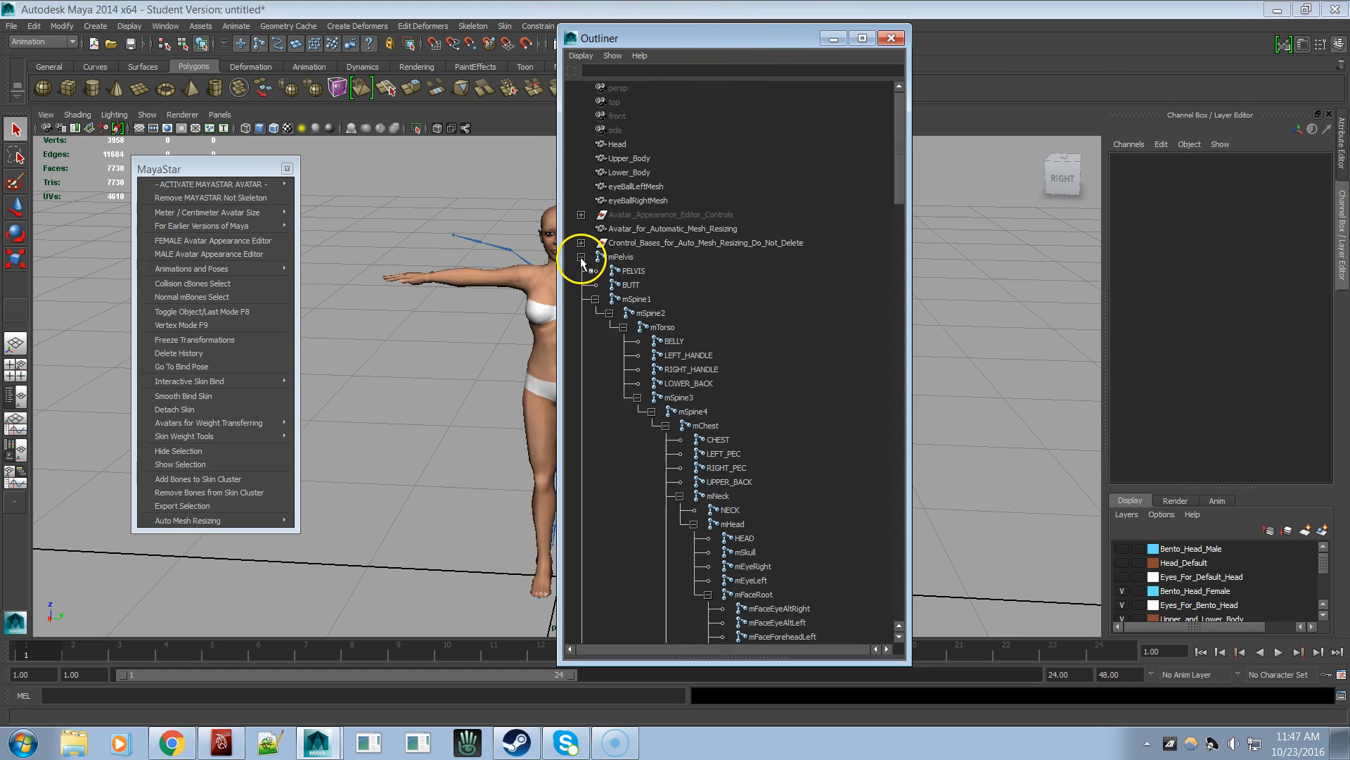
pyautogui.scroll(-5, 660, 282)
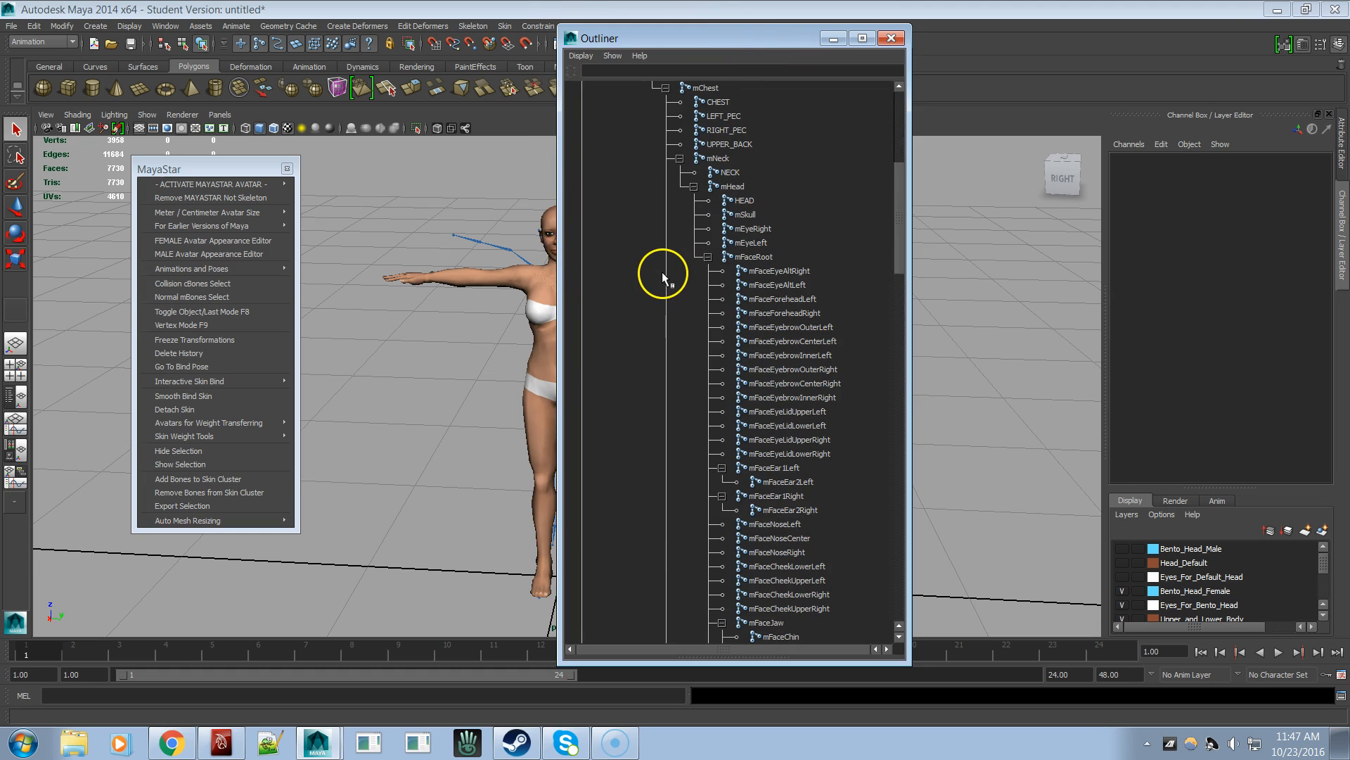
pyautogui.scroll(-5, 662, 278)
pyautogui.scroll(-15, 663, 276)
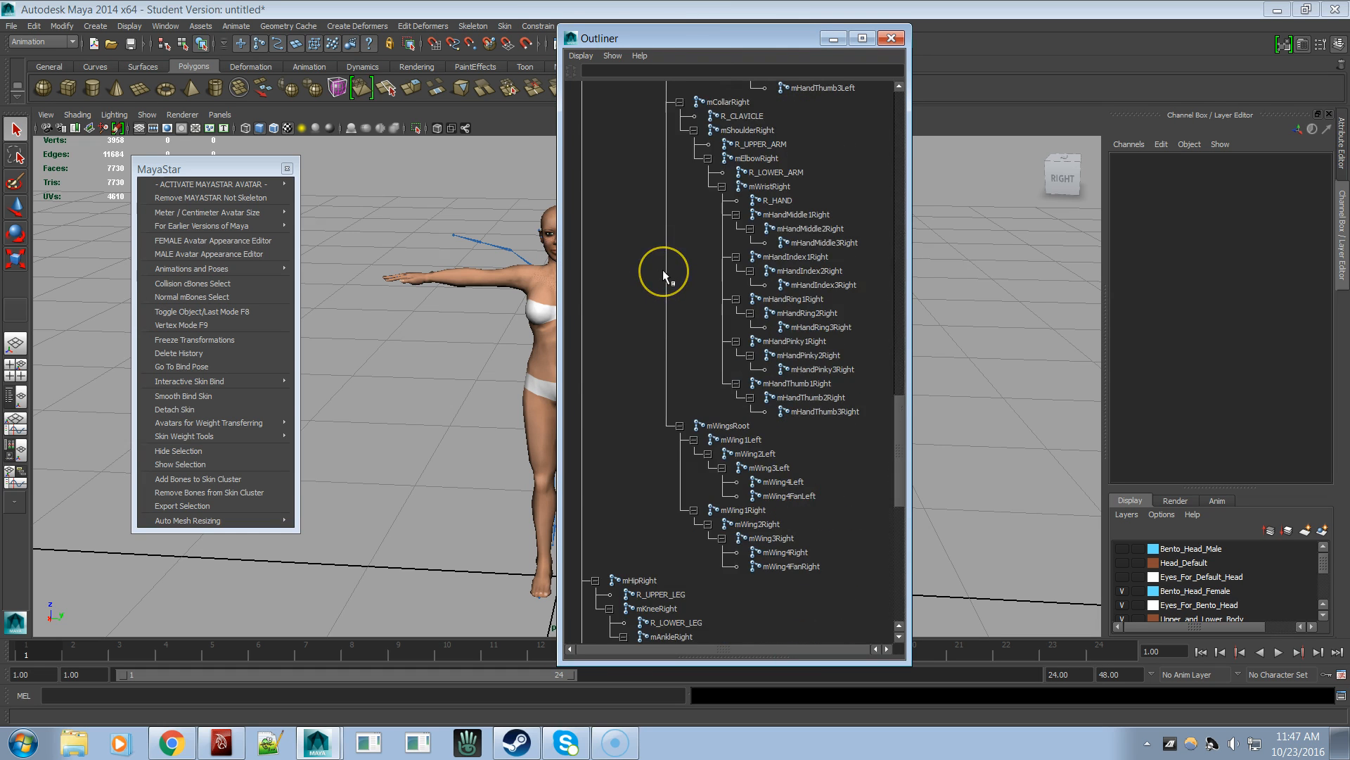
pyautogui.scroll(-5, 663, 276)
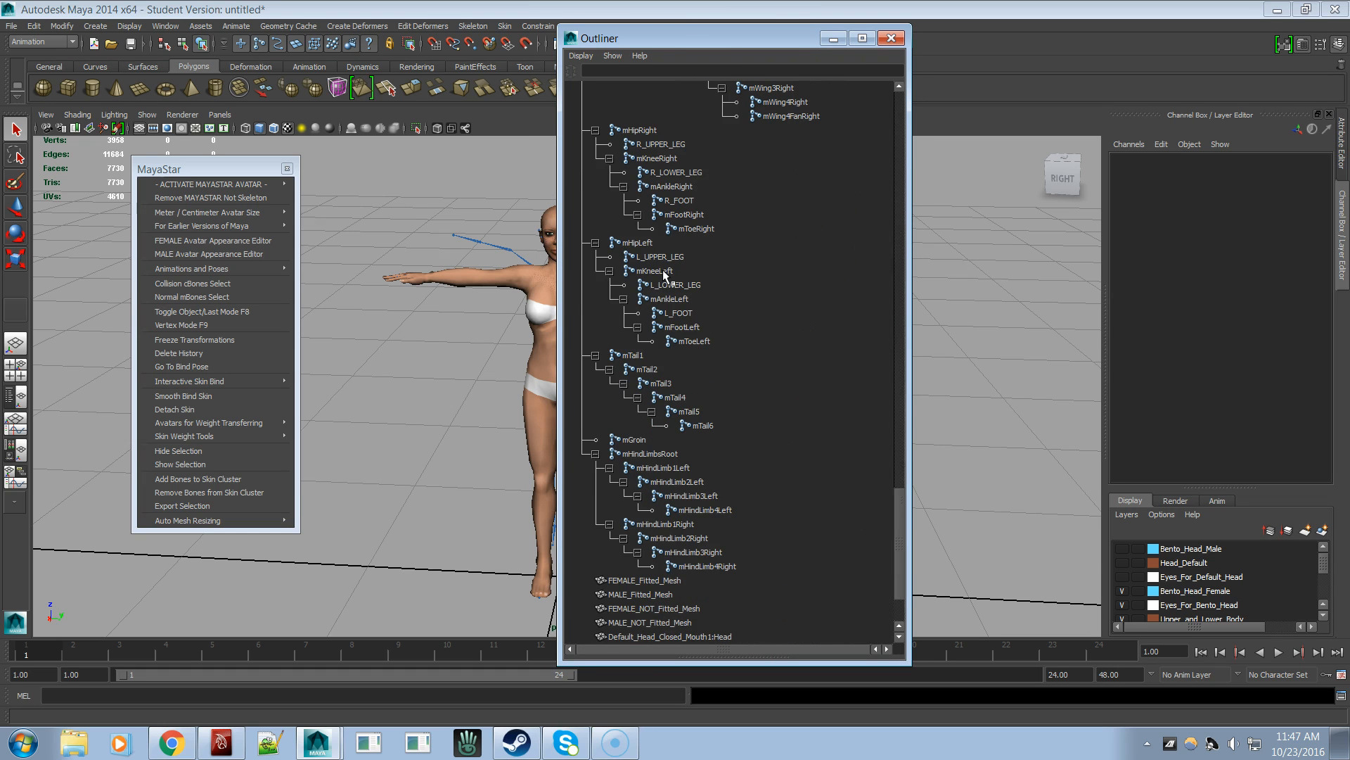
pyautogui.scroll(20, 670, 248)
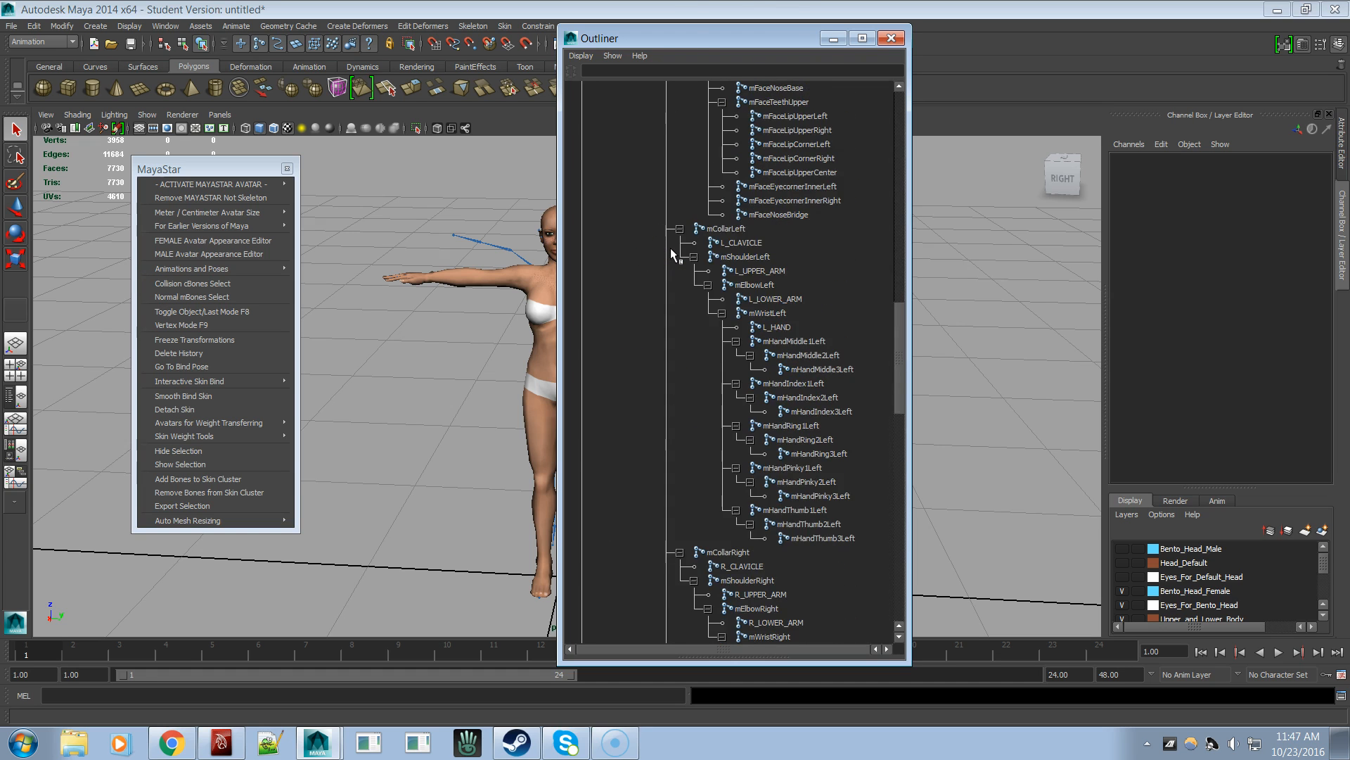
pyautogui.scroll(12, 669, 247)
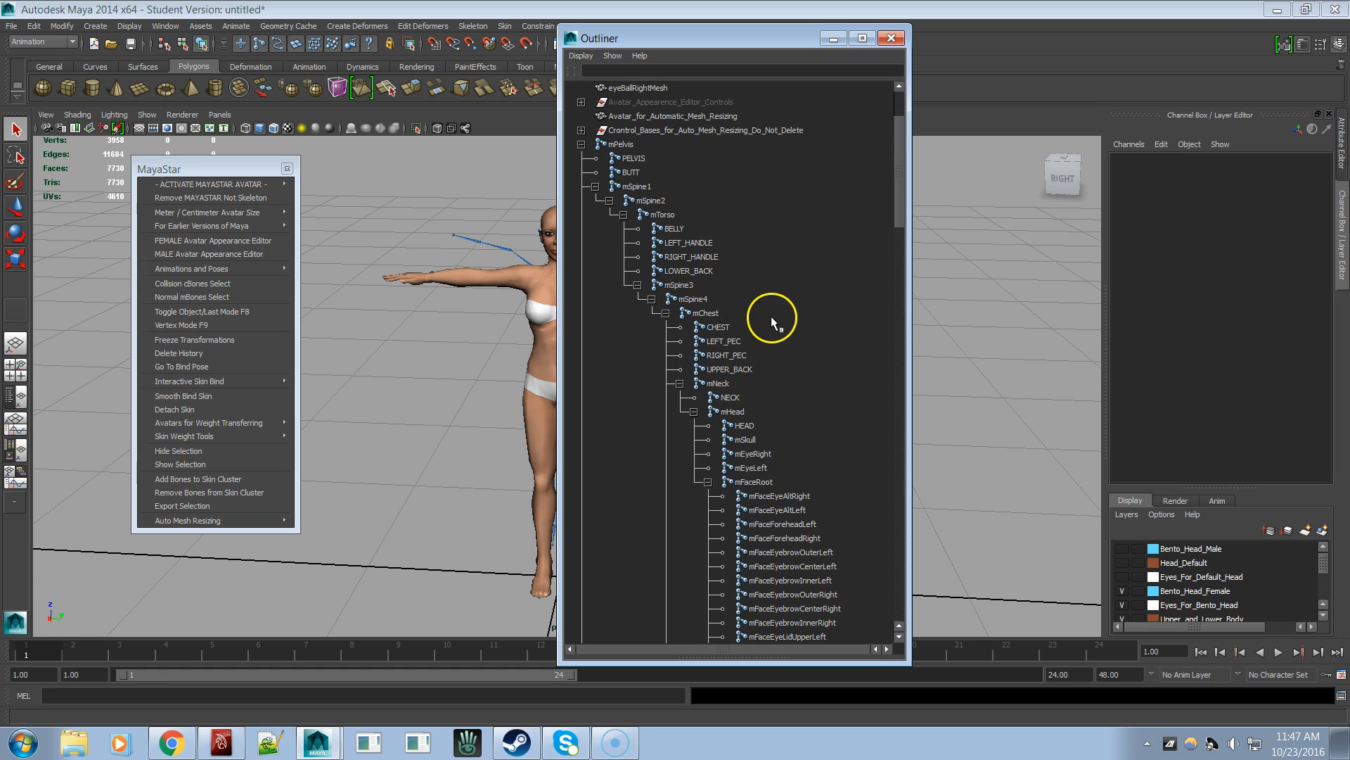
# - Select the mFaceEyeAltRight joint under mFaceRoot in the Outliner
pyautogui.scroll(-3, 771, 320)
pyautogui.scroll(-3, 769, 317)
pyautogui.click(778, 272)
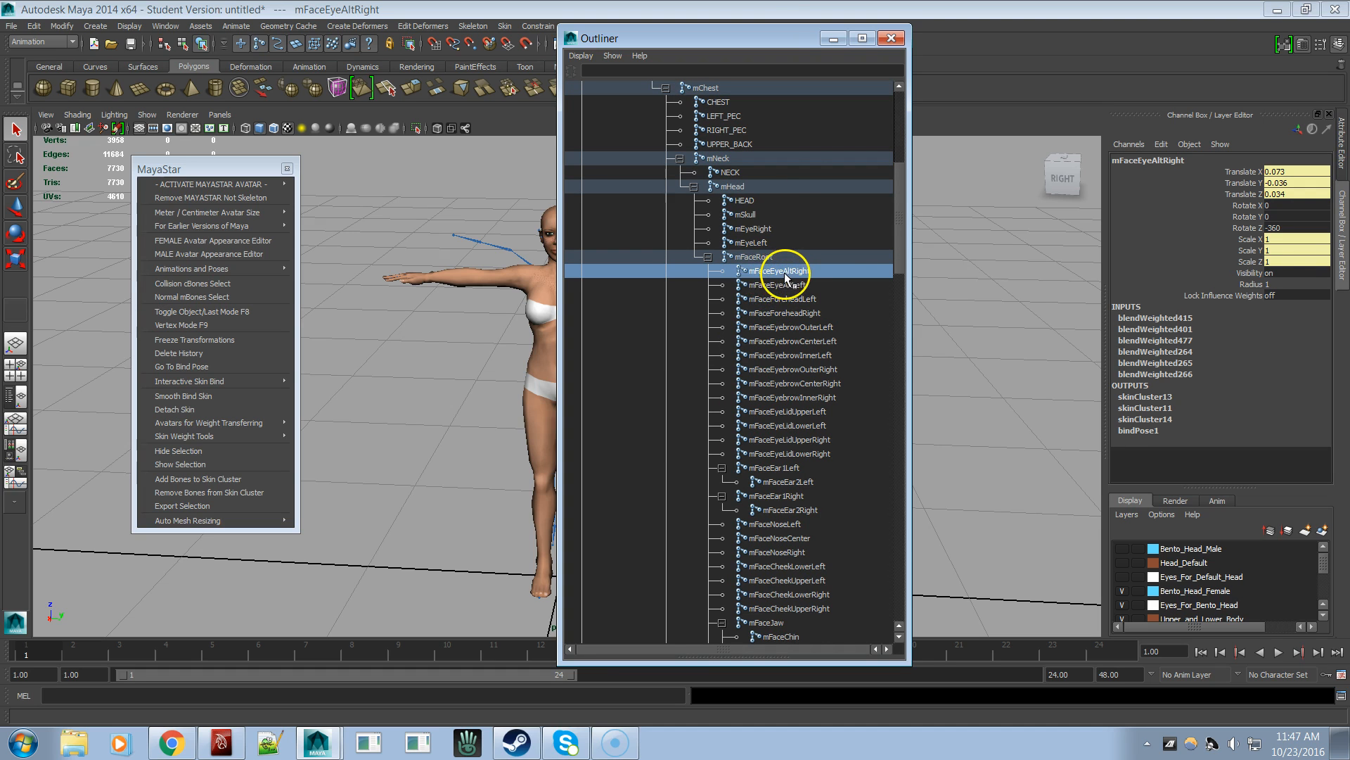
# - Compare the mFaceEyeAltLeft, mEyeRight and mFaceEyeAltRight joints, leave mFaceEyeAltLeft selected and close the Outliner
pyautogui.click(788, 285)
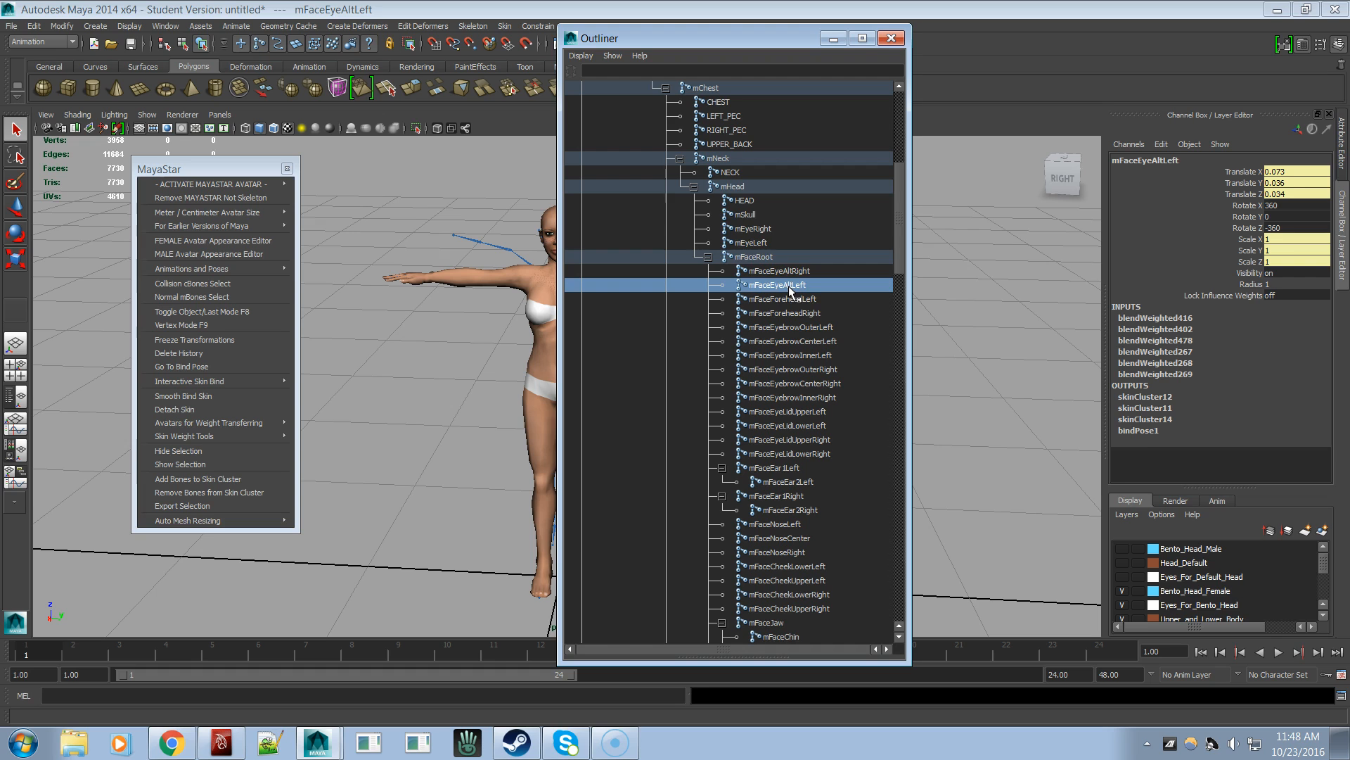
pyautogui.click(774, 229)
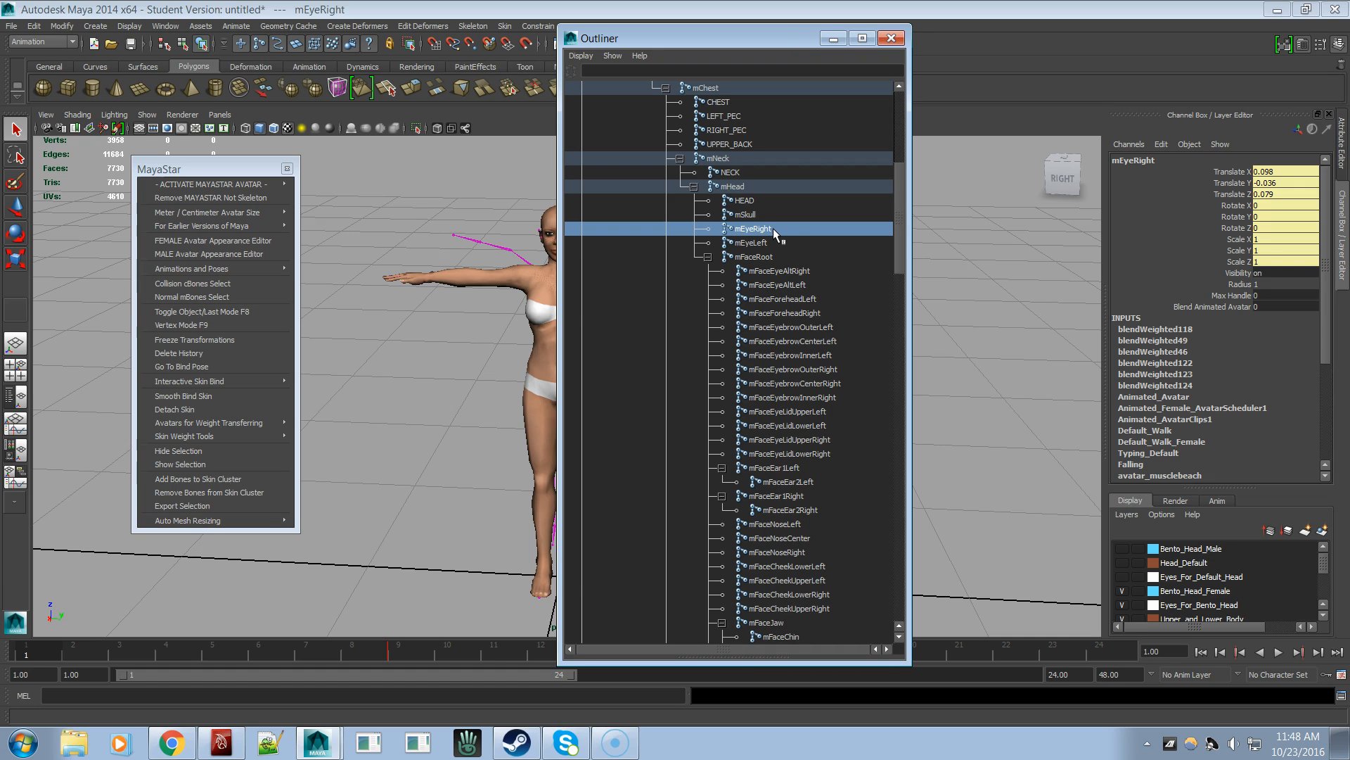
pyautogui.click(791, 272)
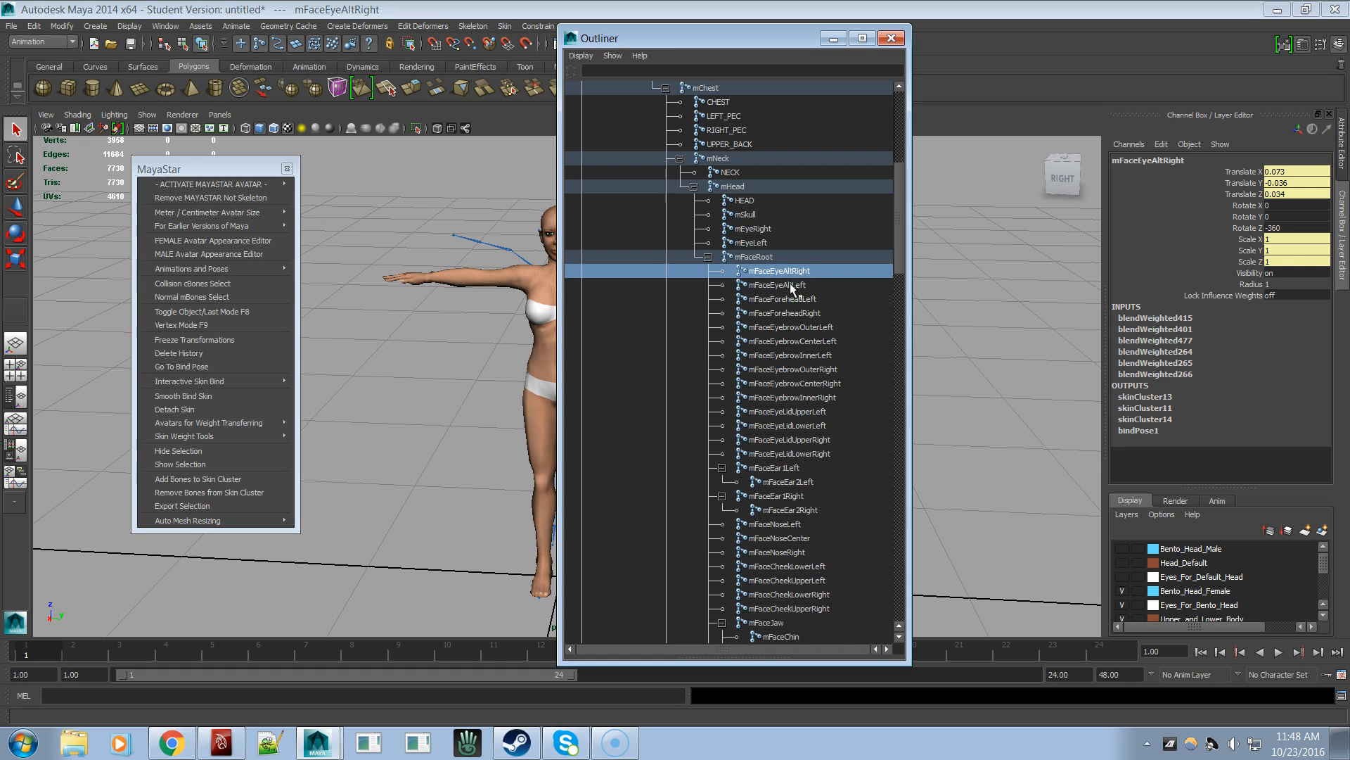
pyautogui.click(791, 285)
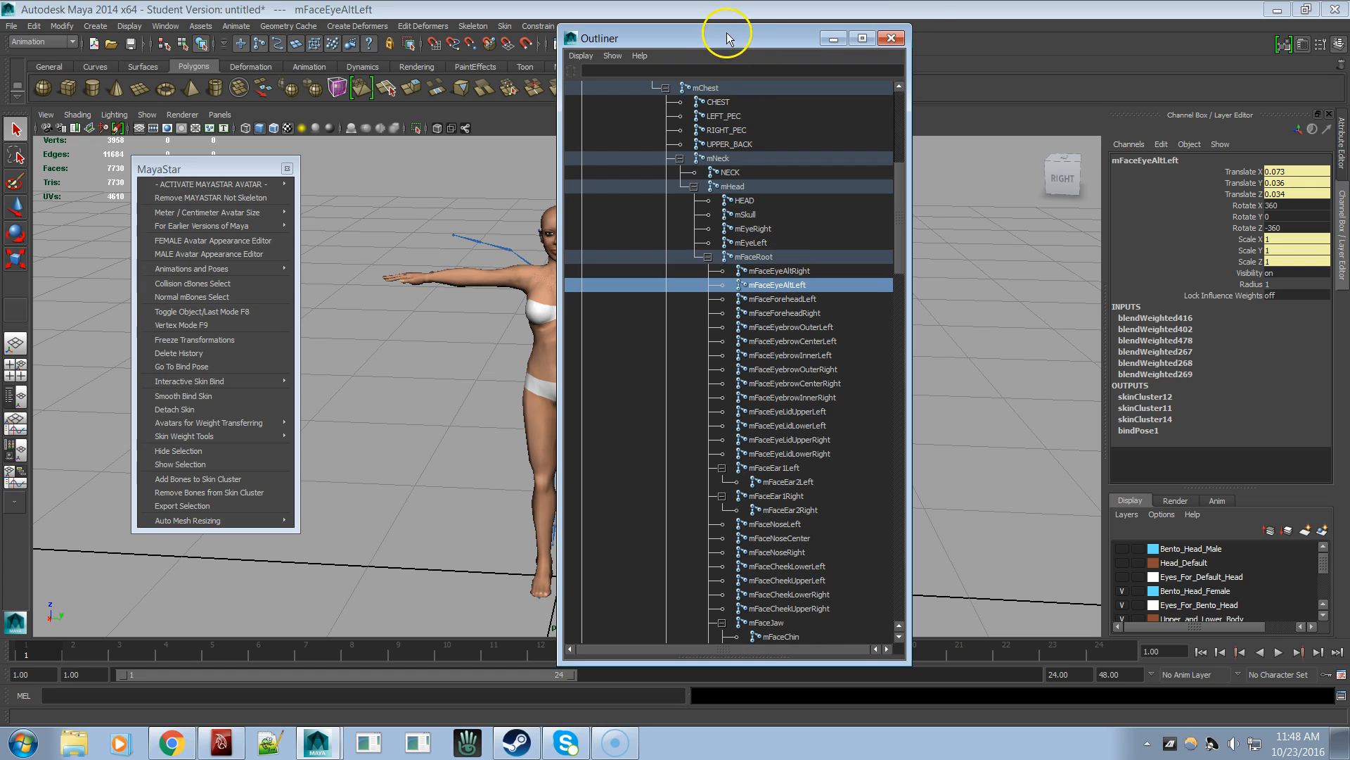
pyautogui.click(891, 38)
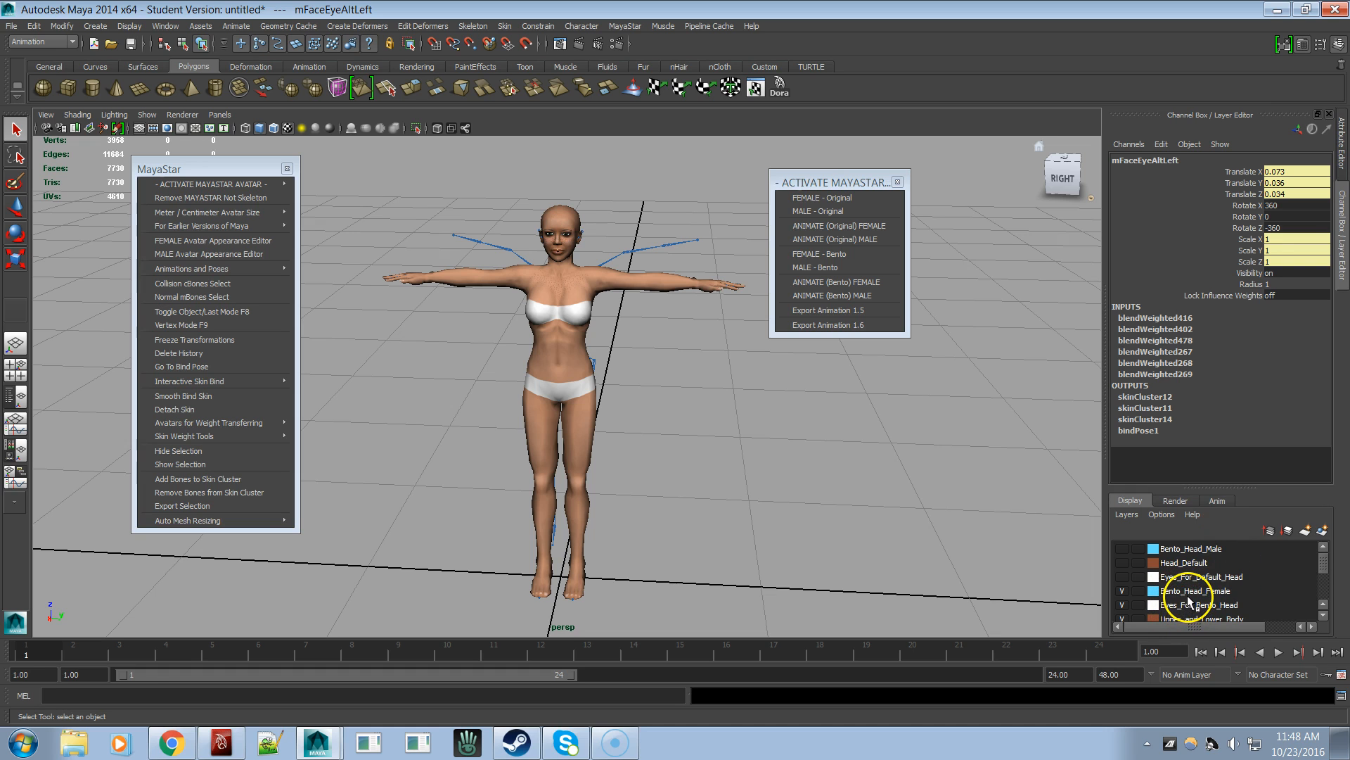
# - Open the FEMALE Avatar Appearance Editor, place it beside the avatar and show its head settings
pyautogui.click(223, 242)
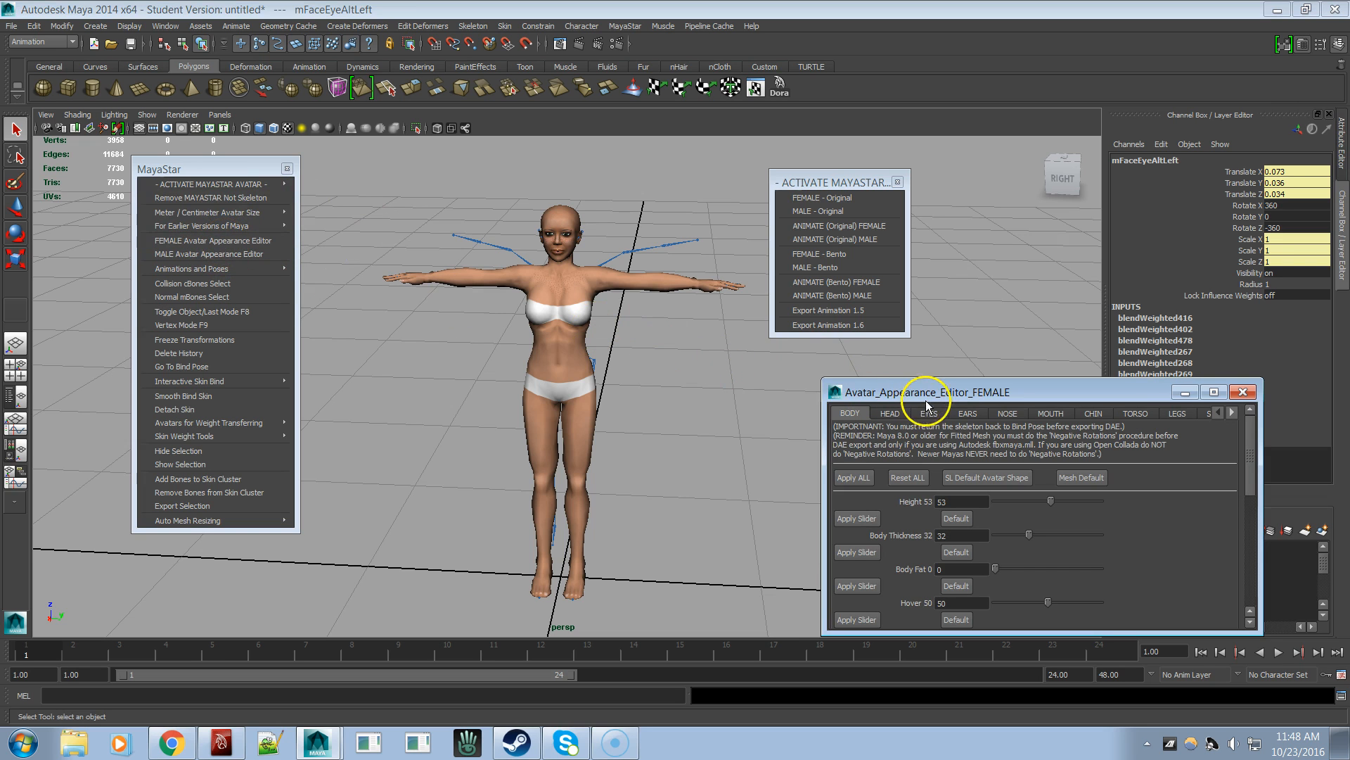
pyautogui.moveTo(941, 392); pyautogui.dragTo(774, 348)
pyautogui.click(841, 415)
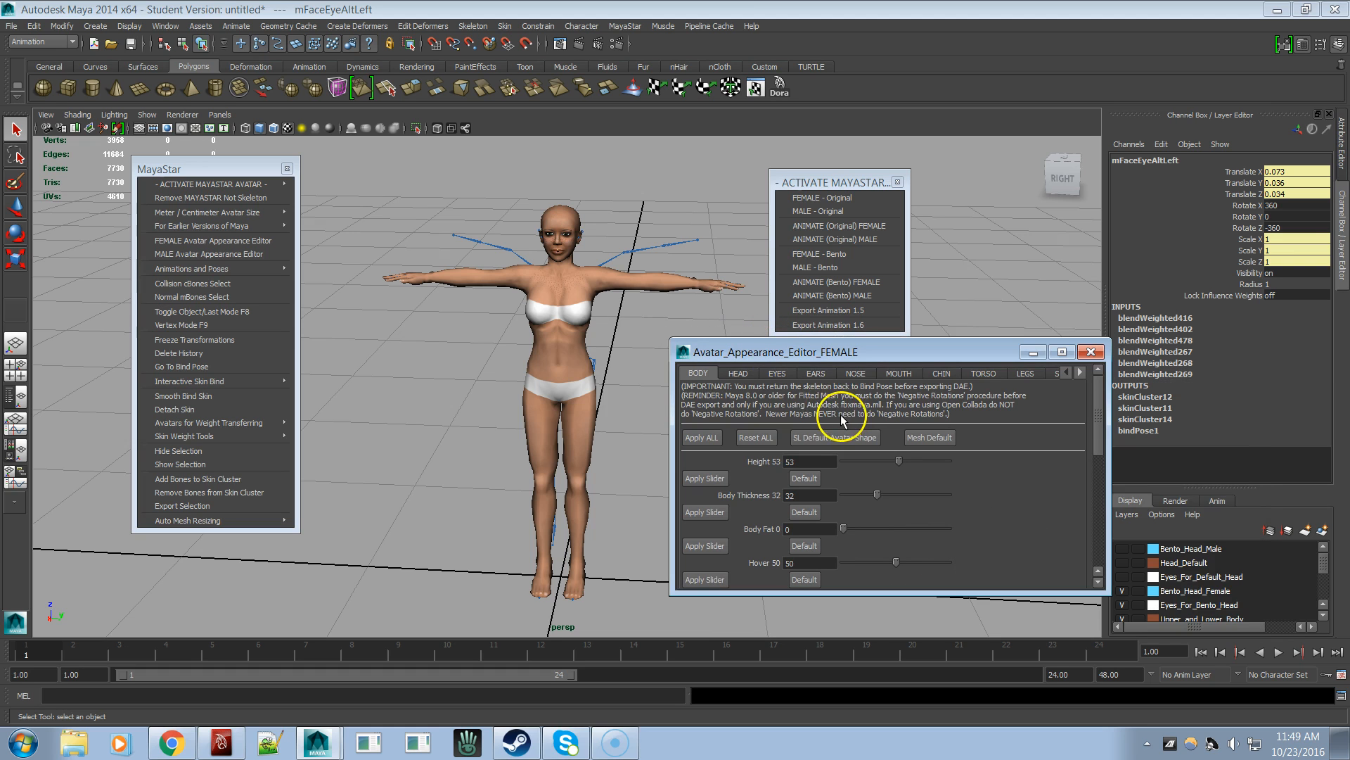
pyautogui.click(740, 373)
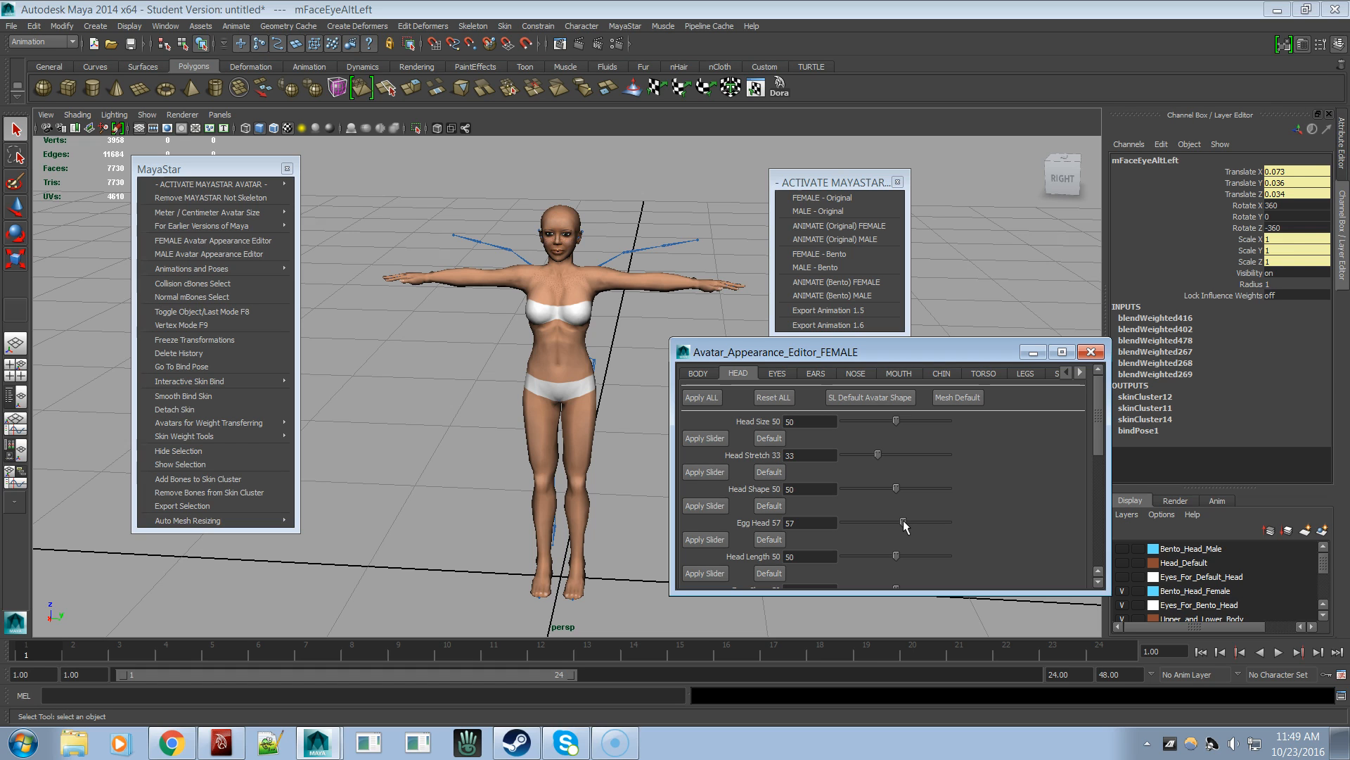
# - Raise the Egg Head value to 68 while viewing the avatar's head up close
pyautogui.moveTo(900, 523)
pyautogui.mouseDown()
pyautogui.moveTo(877, 525)
pyautogui.moveTo(909, 511)
pyautogui.mouseUp()
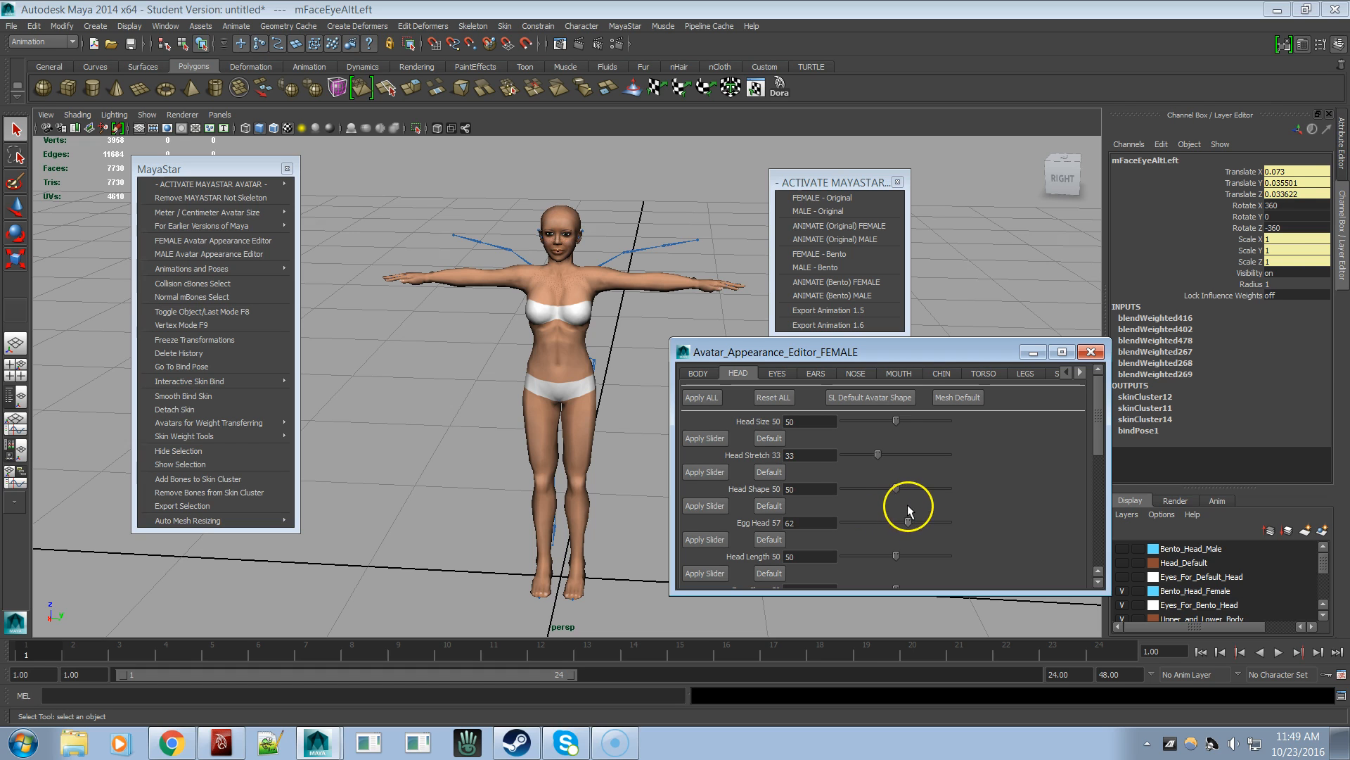
pyautogui.keyDown('alt'); pyautogui.moveTo(518, 302); pyautogui.dragTo(497, 355, button='right'); pyautogui.keyUp('alt')
pyautogui.keyDown('alt'); pyautogui.moveTo(497, 356); pyautogui.dragTo(488, 453, button='middle'); pyautogui.keyUp('alt')
pyautogui.moveTo(910, 521)
pyautogui.mouseDown()
pyautogui.moveTo(862, 537)
pyautogui.moveTo(971, 531)
pyautogui.moveTo(849, 545)
pyautogui.moveTo(935, 517)
pyautogui.moveTo(828, 540)
pyautogui.moveTo(935, 514)
pyautogui.moveTo(856, 531)
pyautogui.moveTo(915, 509)
pyautogui.mouseUp()
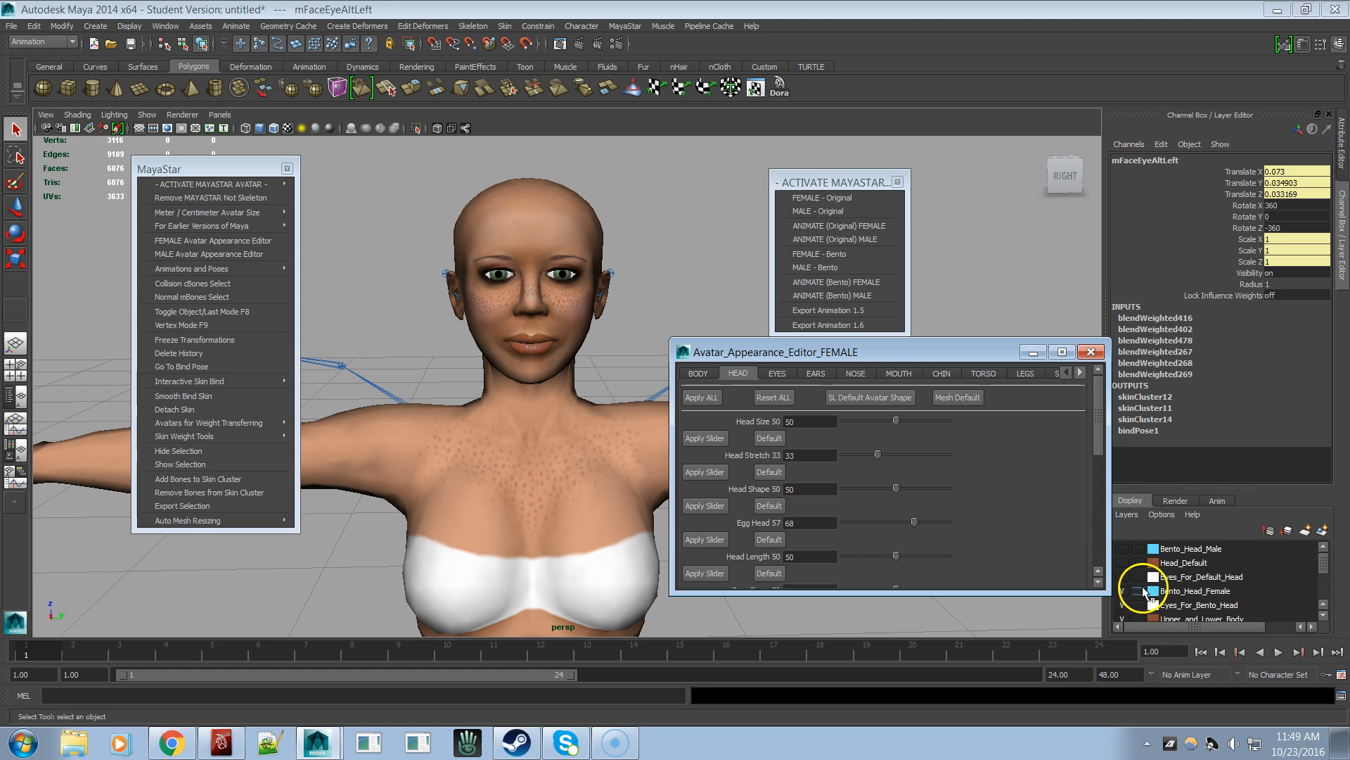
# - Hide the Bento_Head_Female layer to expose the face bones and lower Egg Head to 0
pyautogui.click(1123, 591)
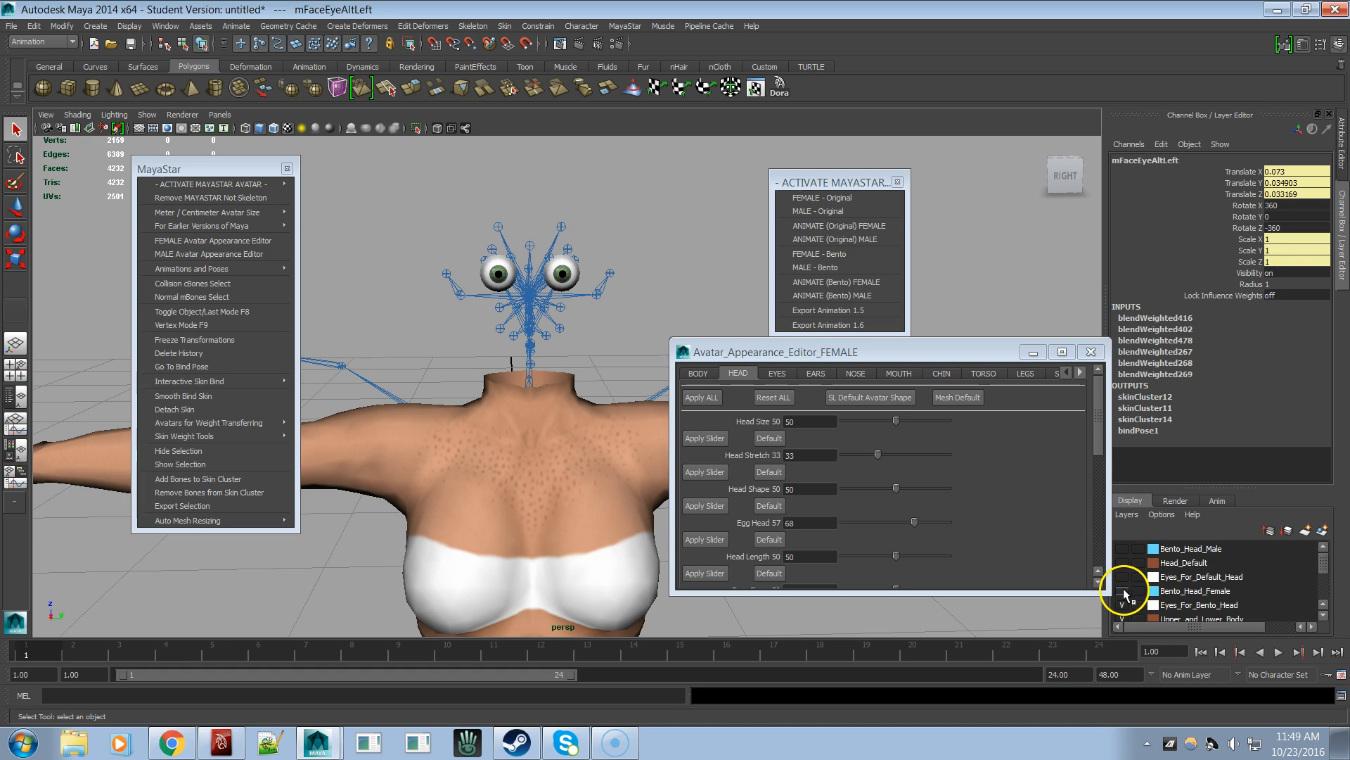
pyautogui.moveTo(914, 521); pyautogui.dragTo(844, 509)
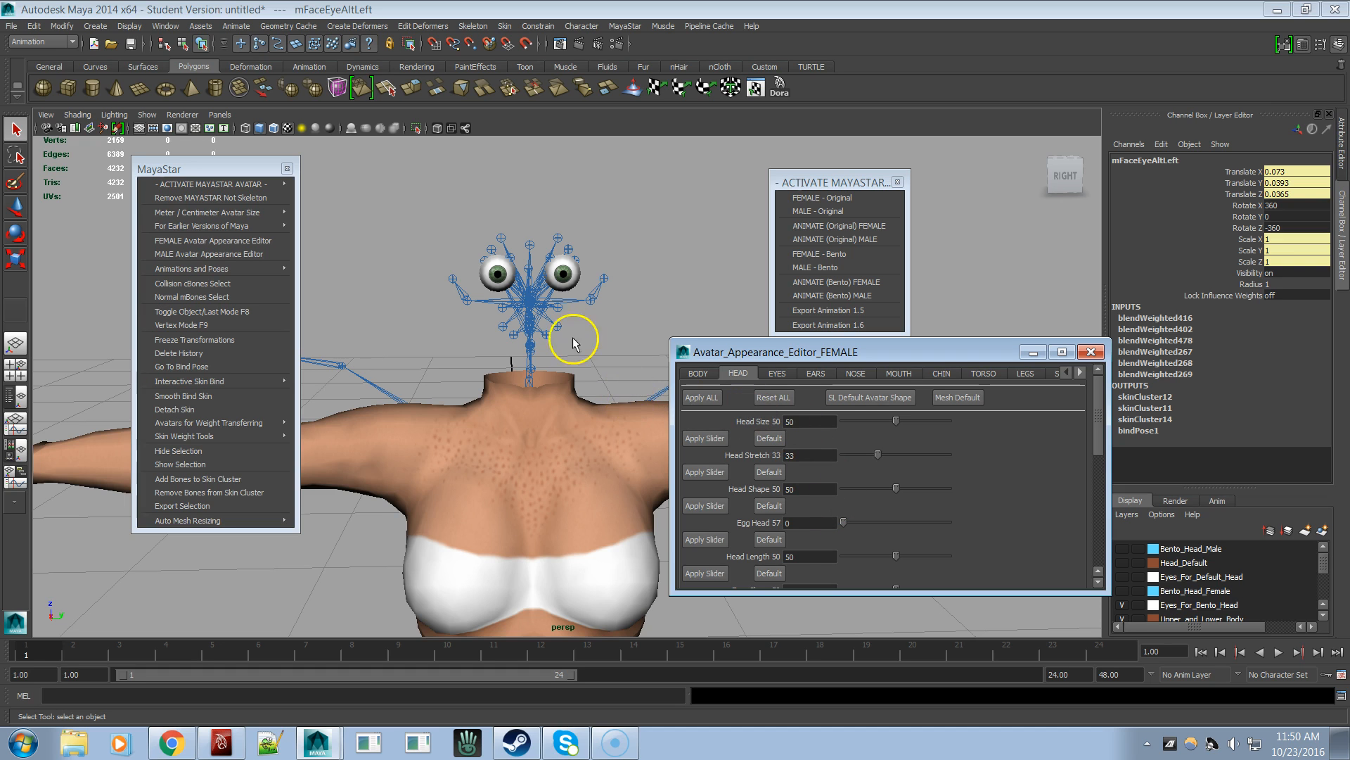
pyautogui.keyDown('alt'); pyautogui.moveTo(552, 317); pyautogui.dragTo(536, 387); pyautogui.keyUp('alt')
pyautogui.keyDown('alt'); pyautogui.moveTo(537, 387); pyautogui.dragTo(658, 343, button='right'); pyautogui.keyUp('alt')
# - Set the Head Stretch value to 25 to deform the exposed face bones
pyautogui.press('super')
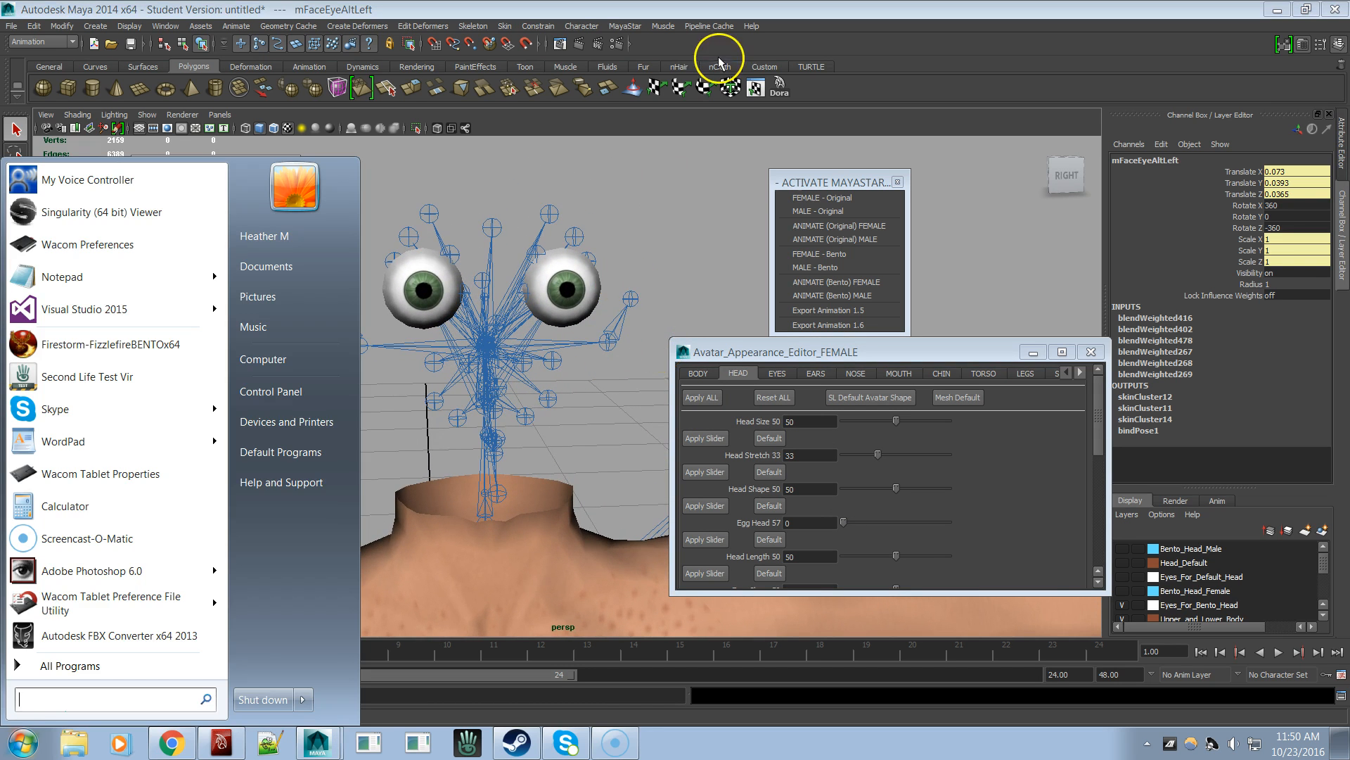
pyautogui.click(692, 133)
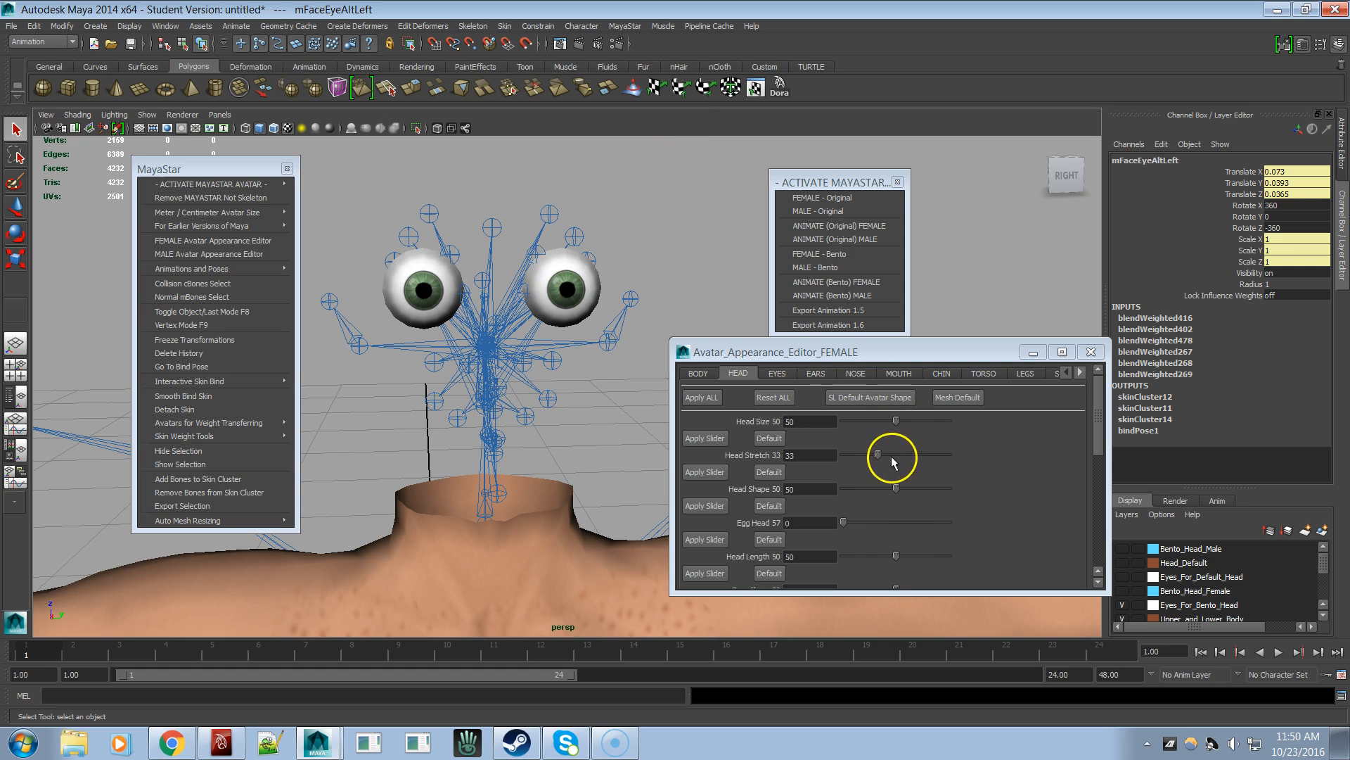
pyautogui.moveTo(878, 454)
pyautogui.mouseDown()
pyautogui.moveTo(944, 451)
pyautogui.moveTo(885, 444)
pyautogui.moveTo(926, 439)
pyautogui.moveTo(917, 446)
pyautogui.moveTo(887, 448)
pyautogui.moveTo(952, 422)
pyautogui.moveTo(872, 452)
pyautogui.moveTo(991, 422)
pyautogui.moveTo(851, 461)
pyautogui.moveTo(1003, 416)
pyautogui.moveTo(869, 458)
pyautogui.mouseUp()
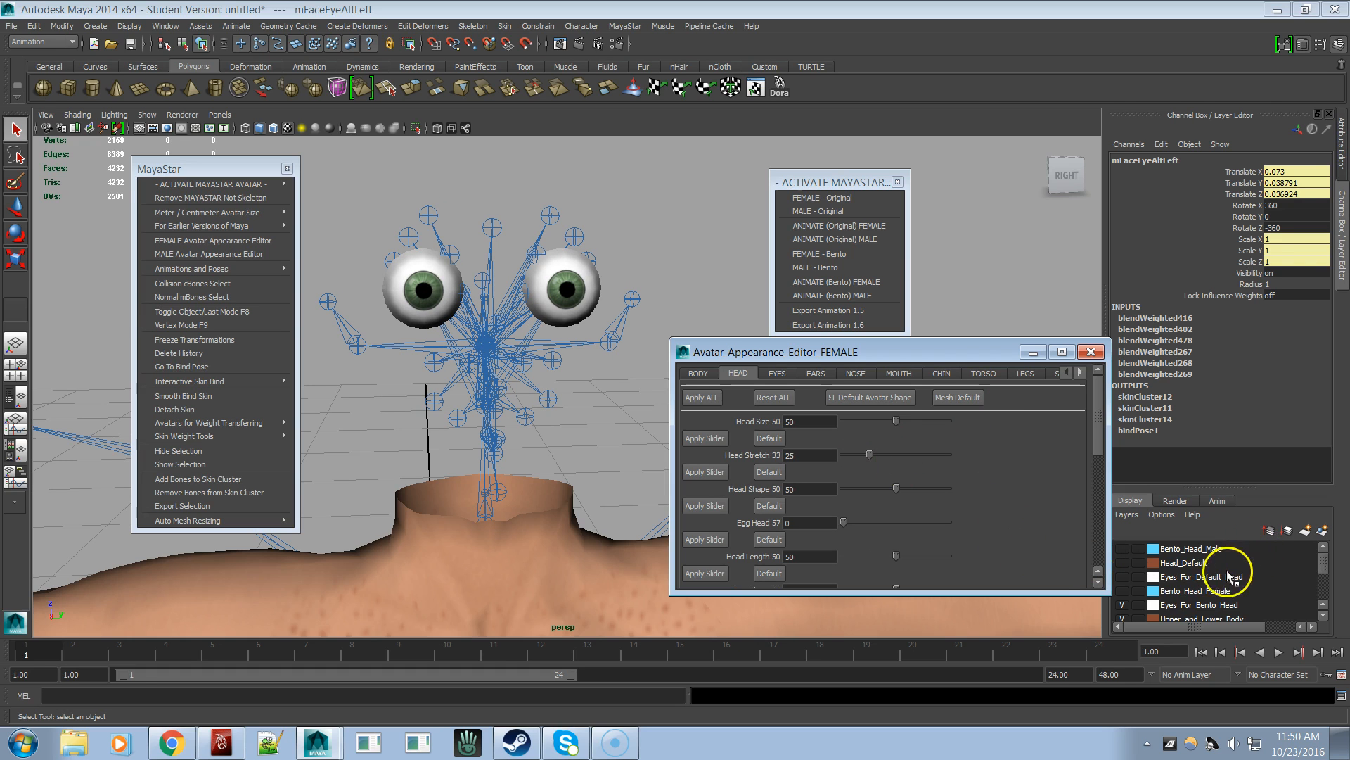
# - Show the Head_Default layer and lower Head Shape to 38
pyautogui.scroll(-1, 1322, 563)
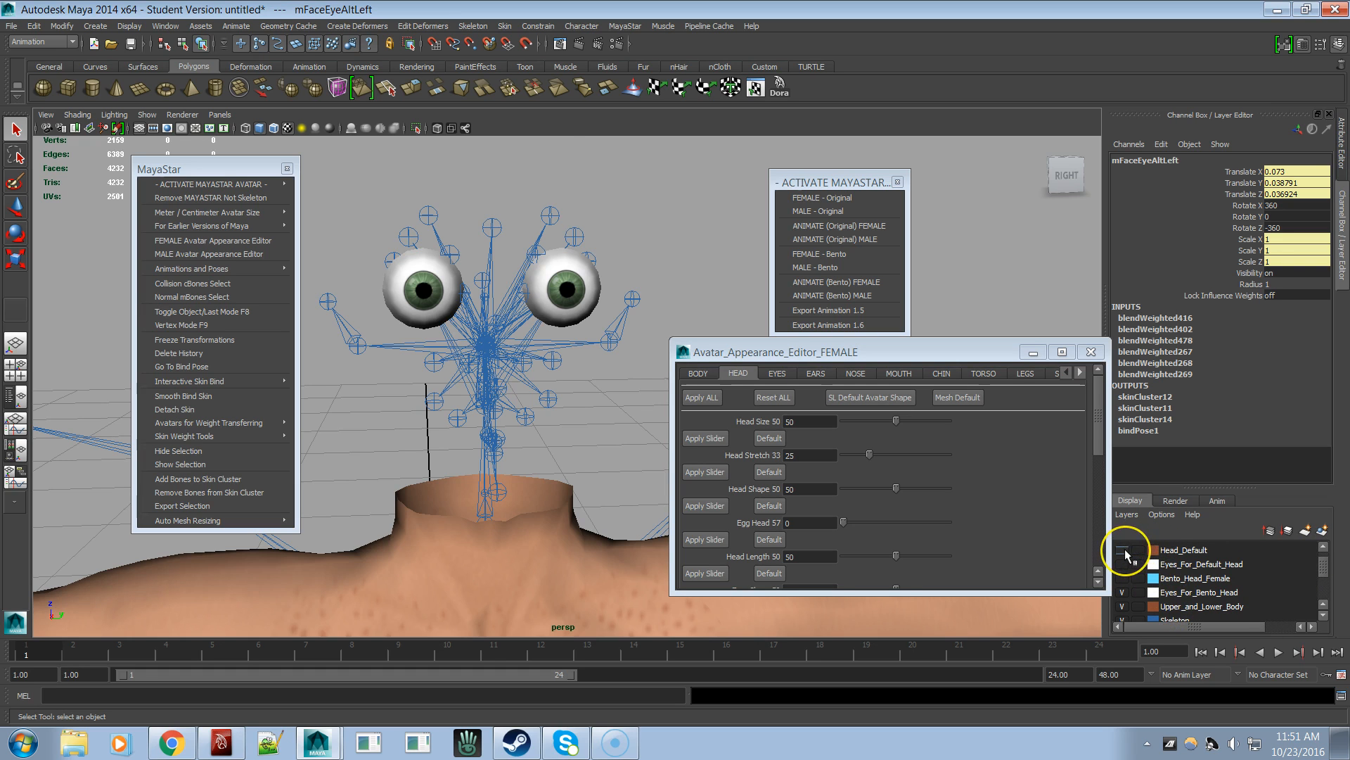
pyautogui.click(1123, 551)
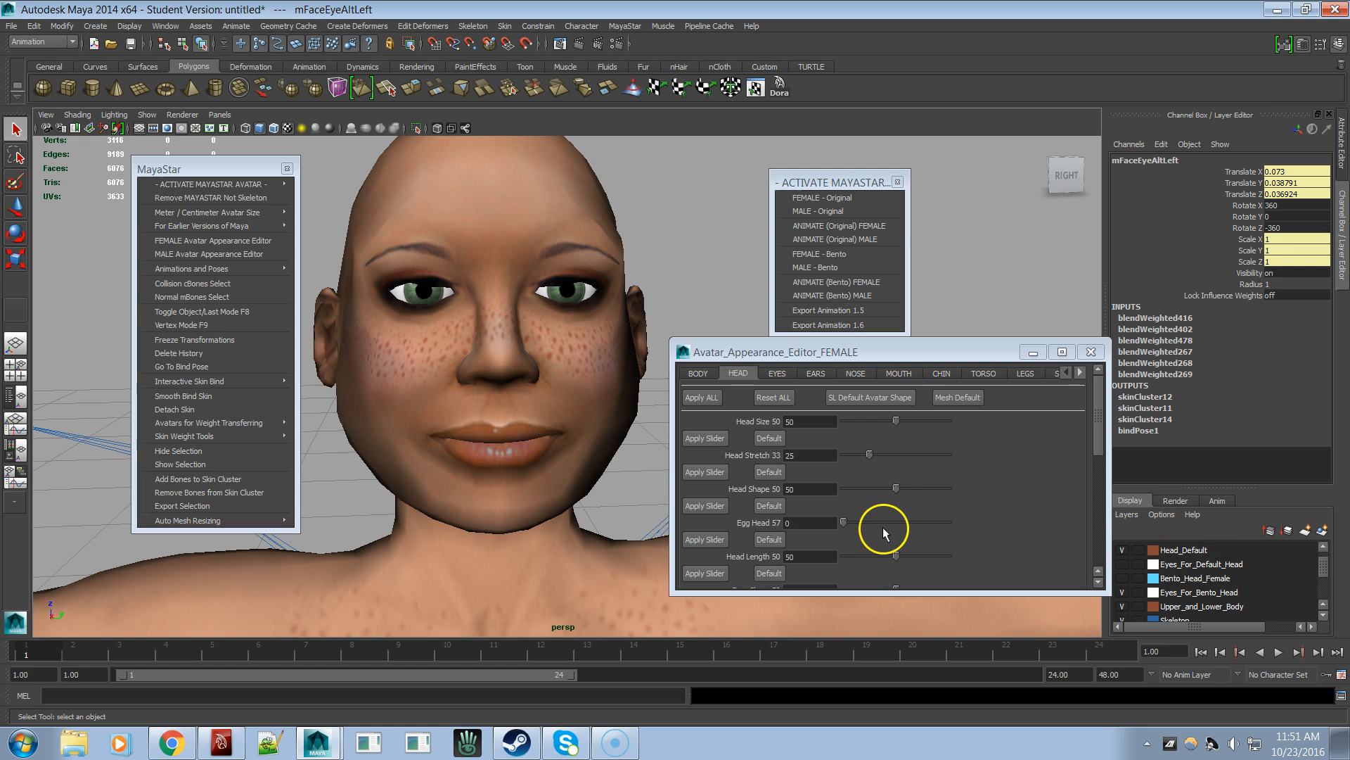
pyautogui.moveTo(897, 487)
pyautogui.mouseDown()
pyautogui.moveTo(870, 495)
pyautogui.moveTo(912, 485)
pyautogui.moveTo(884, 495)
pyautogui.mouseUp()
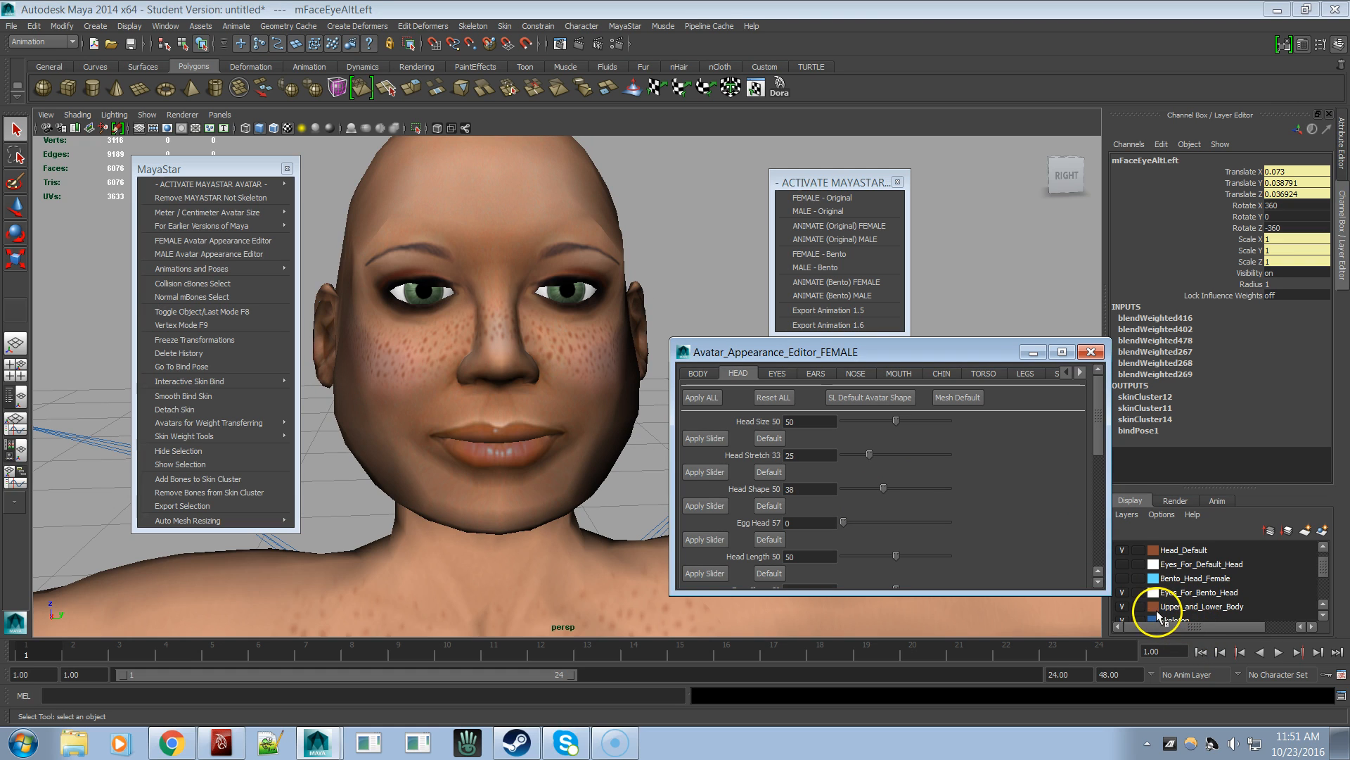
# - Toggle the Head_Default and Bento_Head_Female layers to compare both heads, leaving only the Bento female head visible
pyautogui.click(1124, 552)
pyautogui.click(1123, 550)
pyautogui.click(1123, 578)
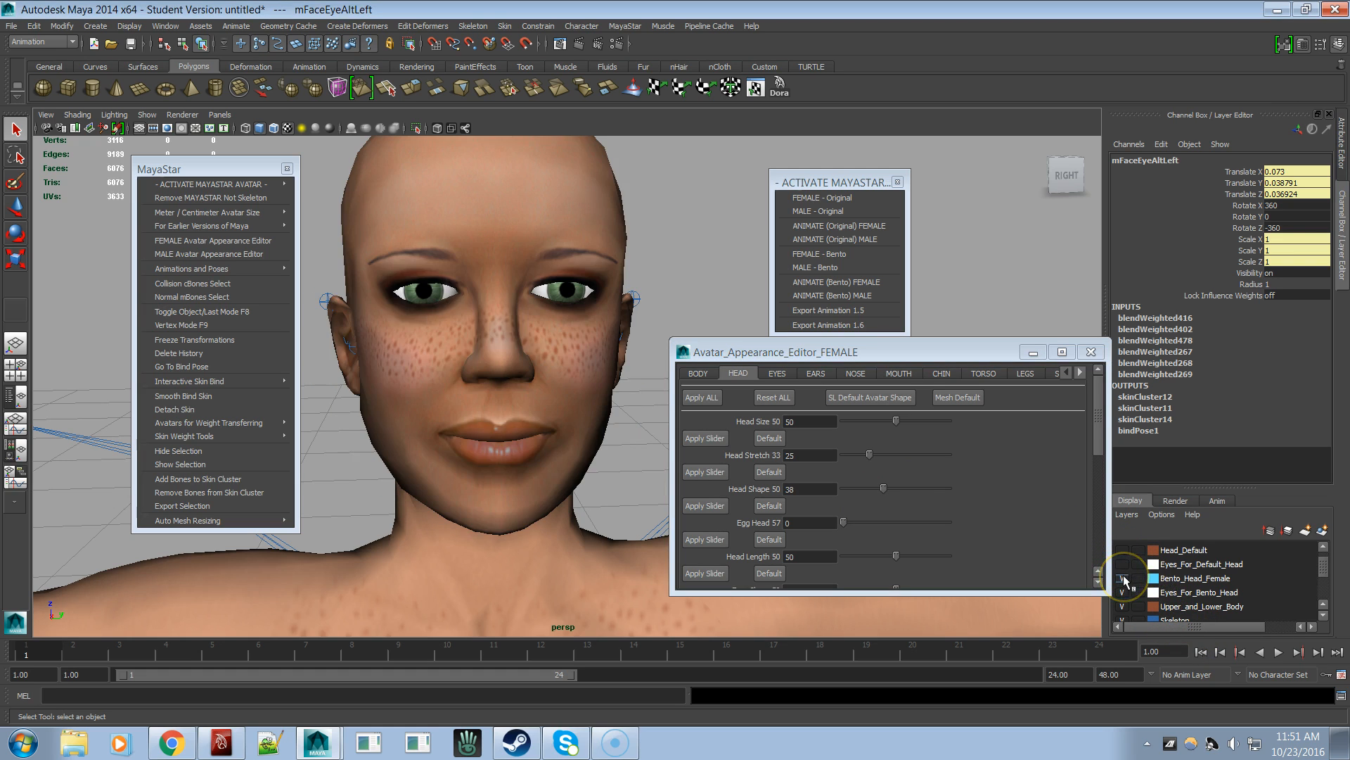
pyautogui.click(1123, 578)
pyautogui.click(1123, 550)
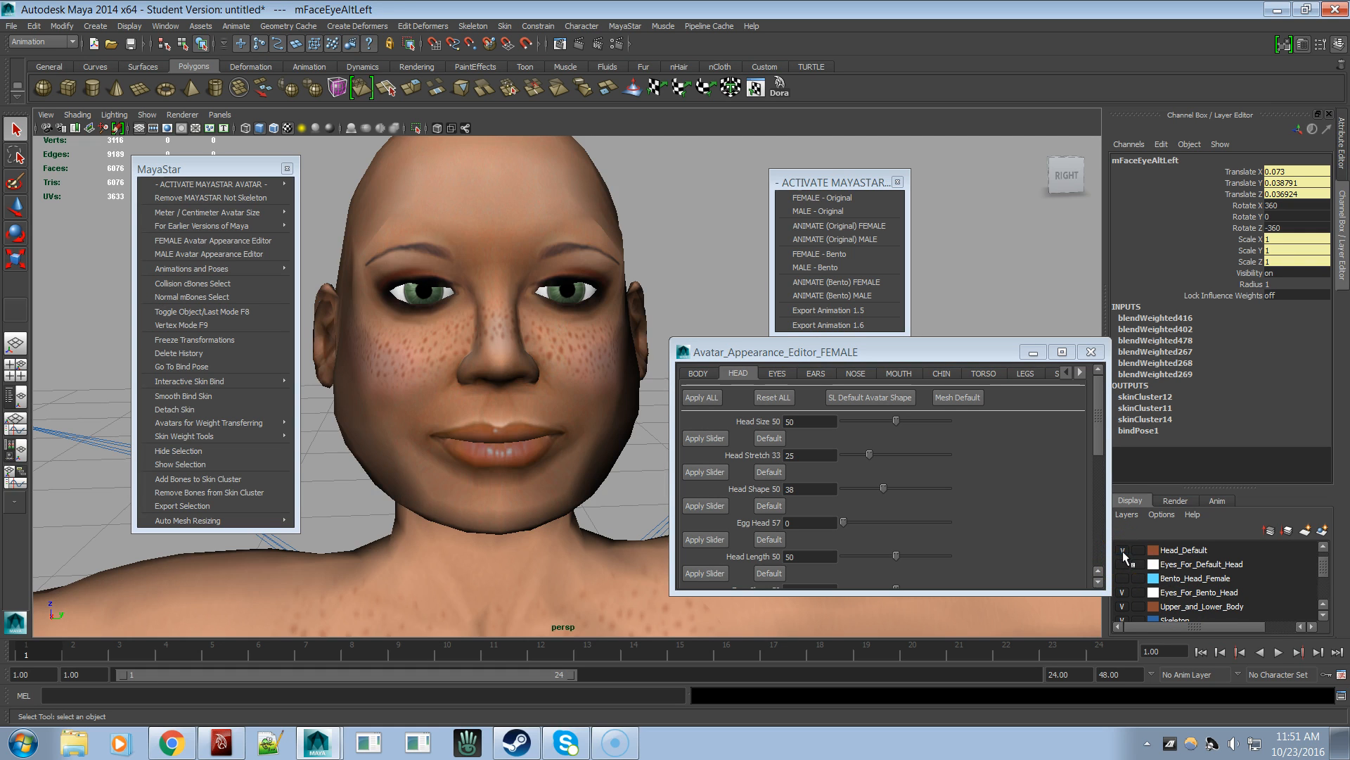
pyautogui.click(1123, 550)
pyautogui.click(1124, 578)
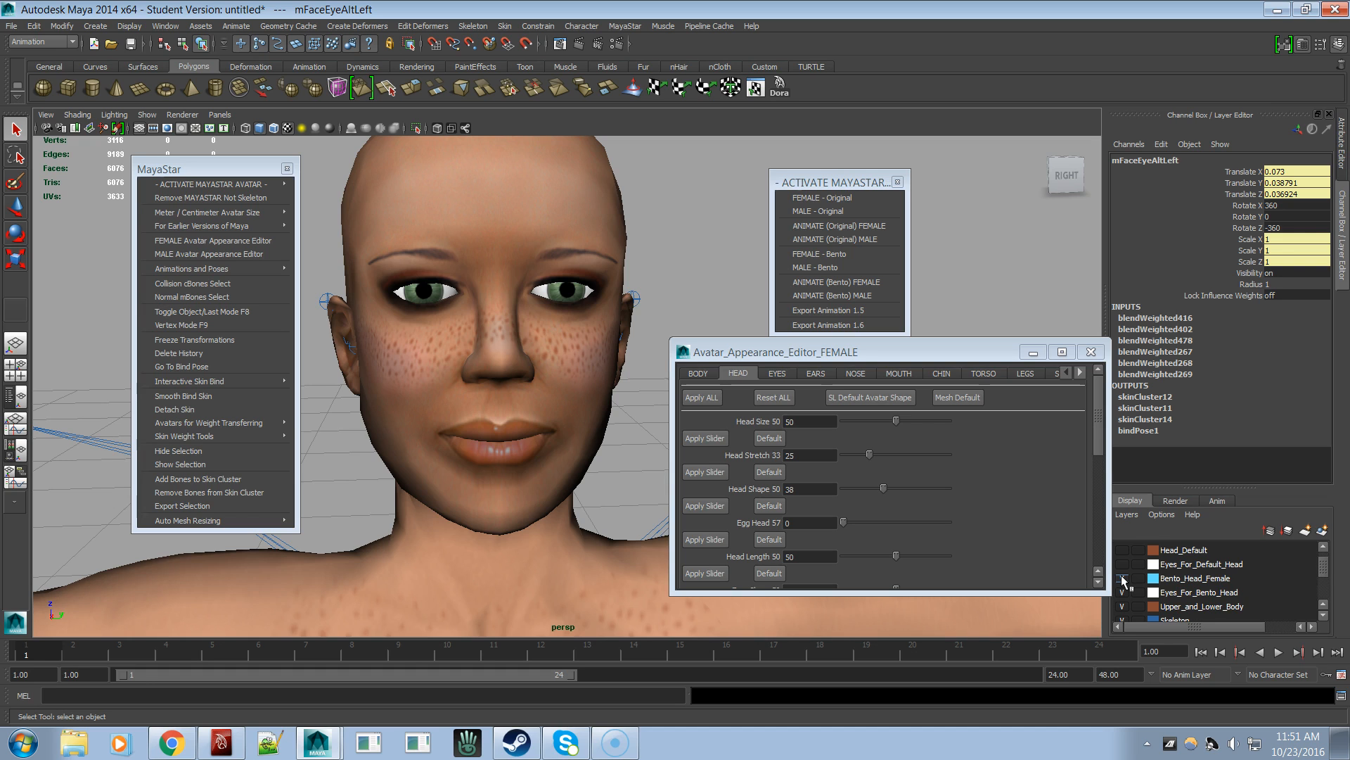
pyautogui.click(1123, 550)
pyautogui.click(1122, 550)
pyautogui.click(1122, 579)
pyautogui.click(1123, 579)
pyautogui.click(1123, 578)
pyautogui.click(1123, 578)
pyautogui.click(1123, 579)
pyautogui.click(1123, 578)
# - Reset the avatar to Mesh Default and look over the display layers and the Bento face
pyautogui.click(958, 397)
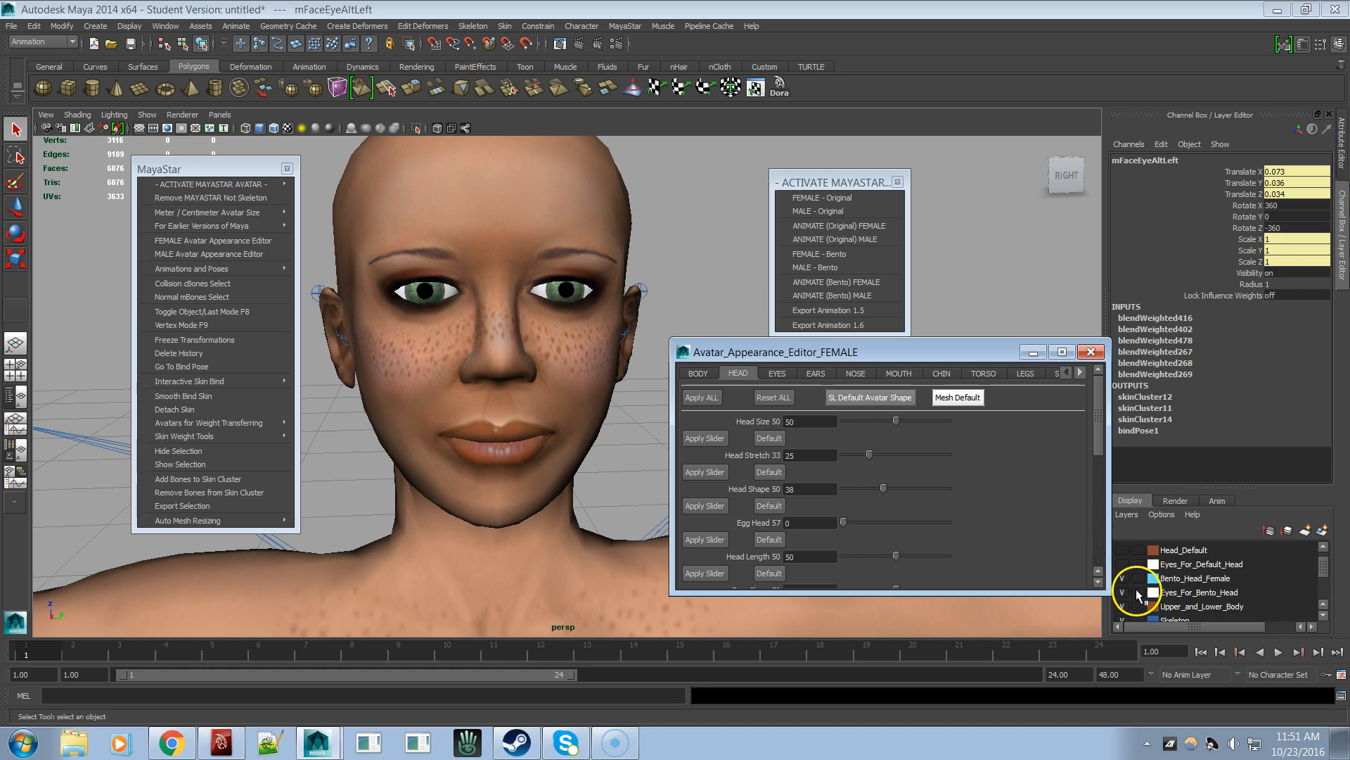
pyautogui.scroll(-1, 1157, 589)
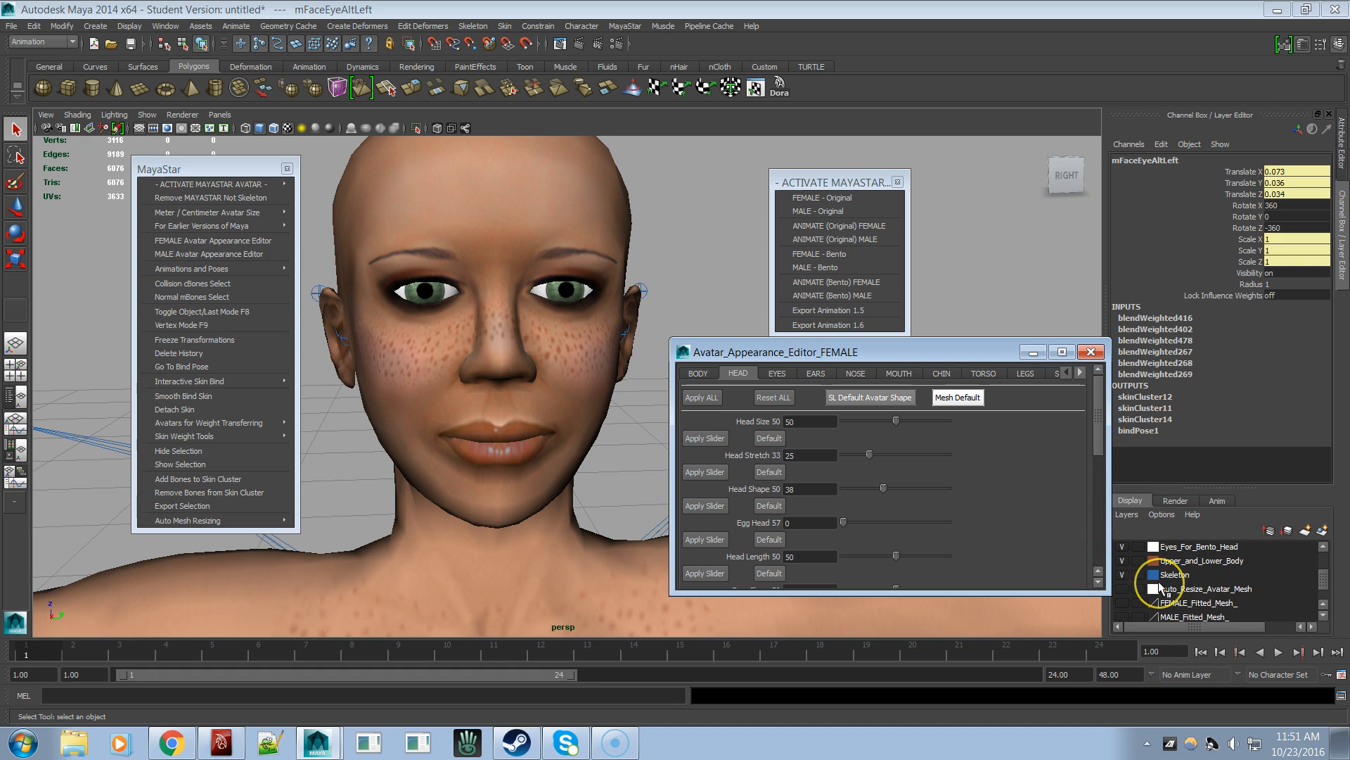
pyautogui.scroll(1, 1157, 584)
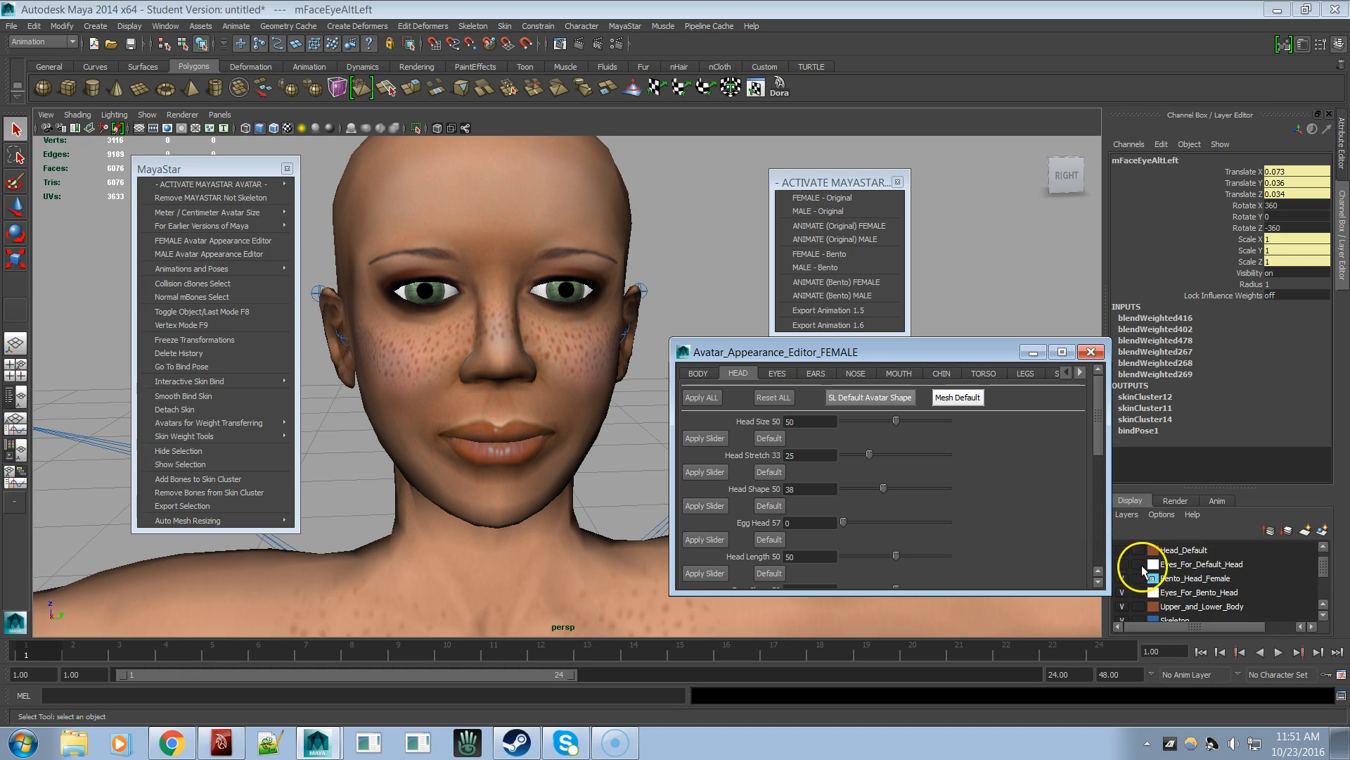
pyautogui.moveTo(473, 424)
pyautogui.keyDown('alt'); pyautogui.mouseDown()
pyautogui.moveTo(455, 425)
pyautogui.moveTo(471, 422)
pyautogui.mouseUp(); pyautogui.keyUp('alt')
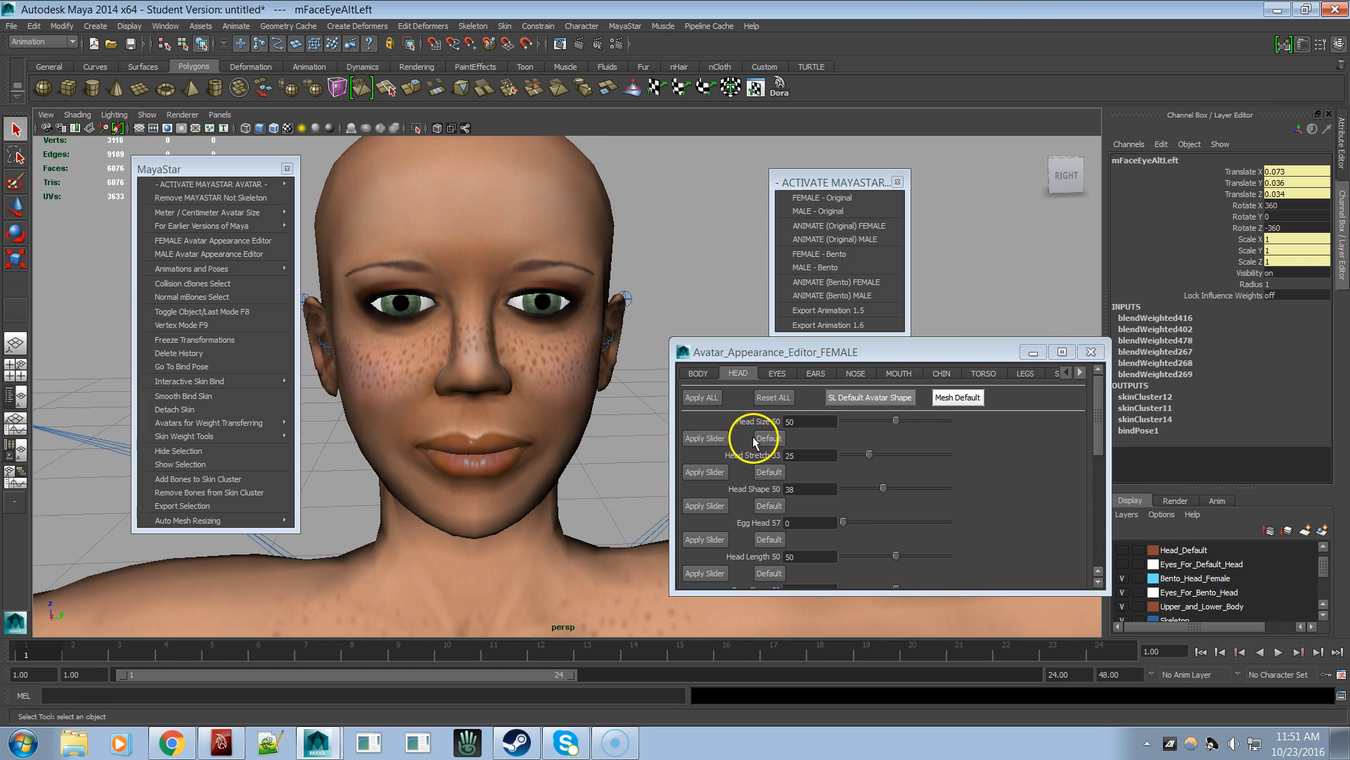
# - Set the mouth's Lip Width to 79 and Lip Thickness to 69, and close the appearance editor
pyautogui.click(901, 374)
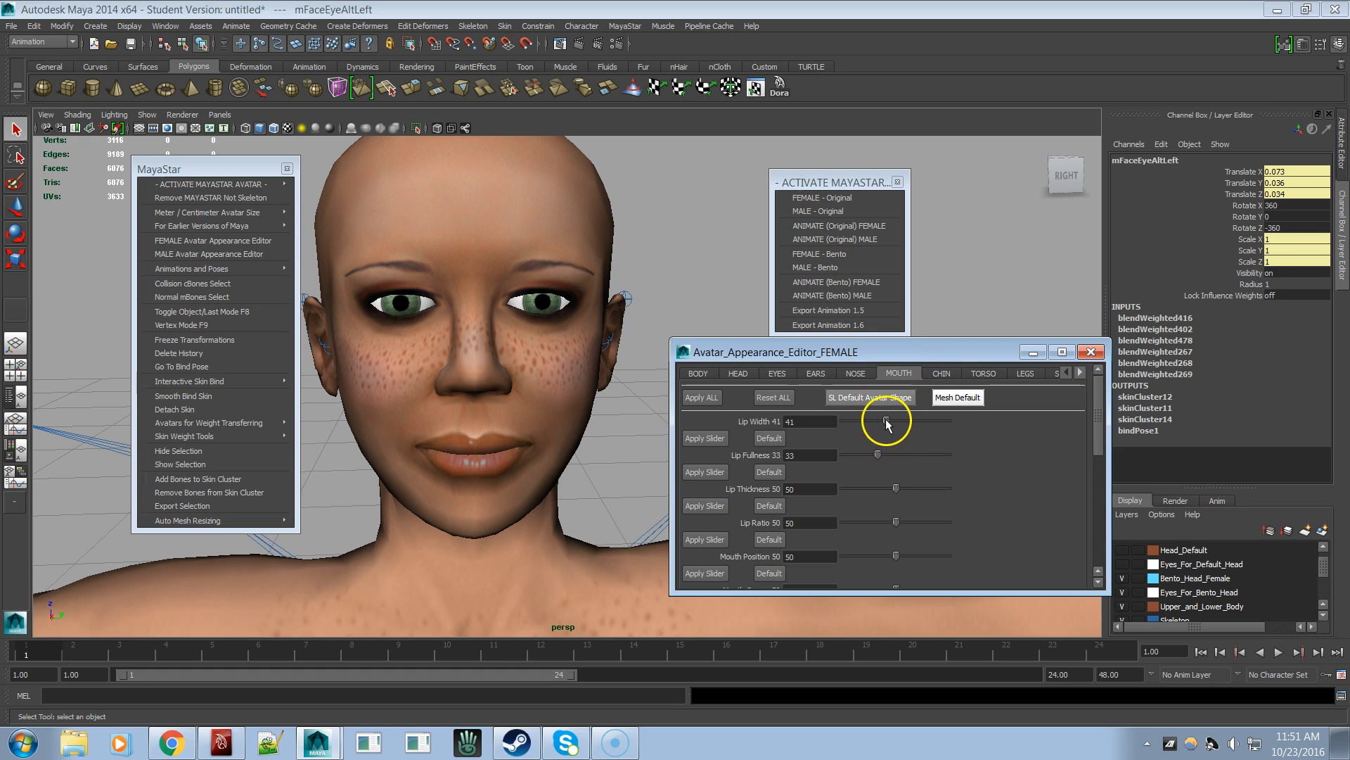
pyautogui.moveTo(886, 421); pyautogui.dragTo(925, 431)
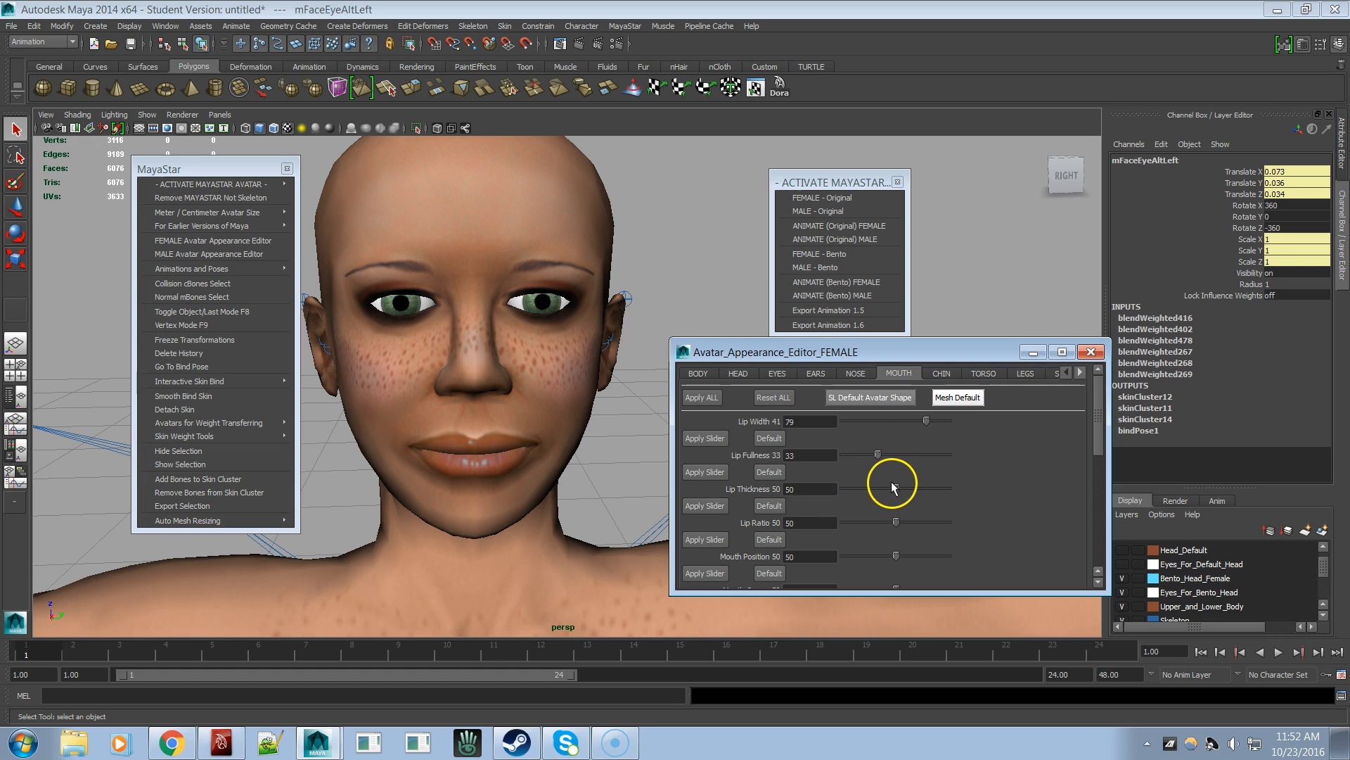
pyautogui.moveTo(897, 488)
pyautogui.mouseDown()
pyautogui.moveTo(847, 492)
pyautogui.moveTo(958, 475)
pyautogui.moveTo(863, 490)
pyautogui.moveTo(916, 477)
pyautogui.mouseUp()
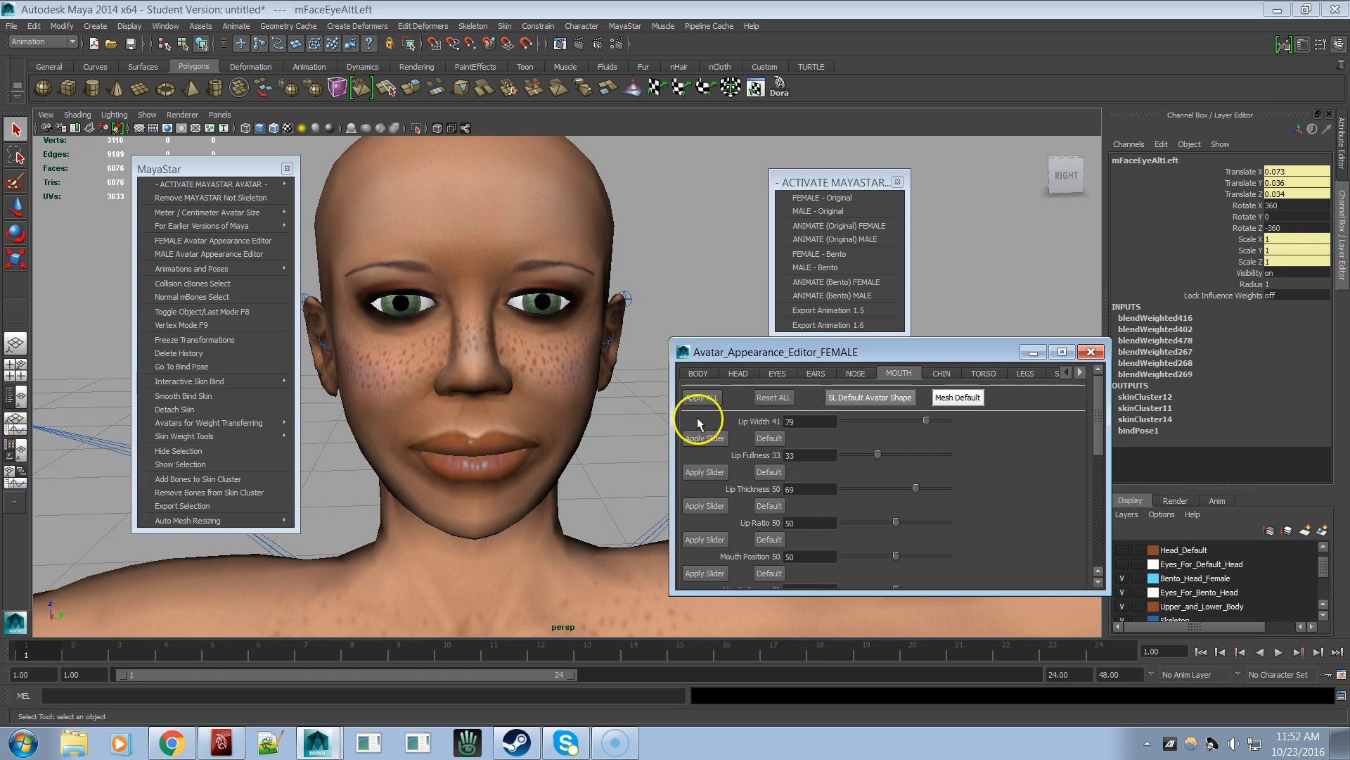
pyautogui.click(1090, 353)
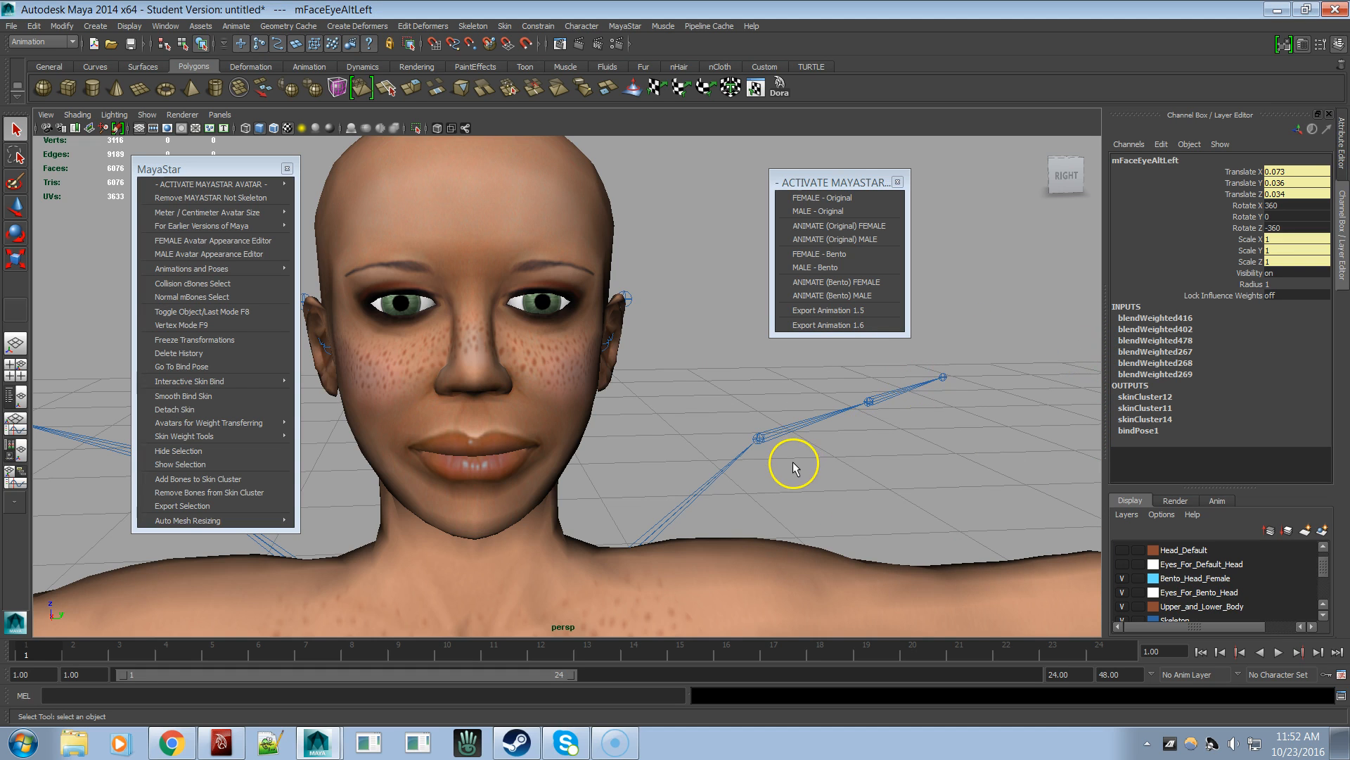
# - Activate the ANIMATE (Bento) FEMALE avatar from the MayaStar avatar options
pyautogui.click(838, 314)
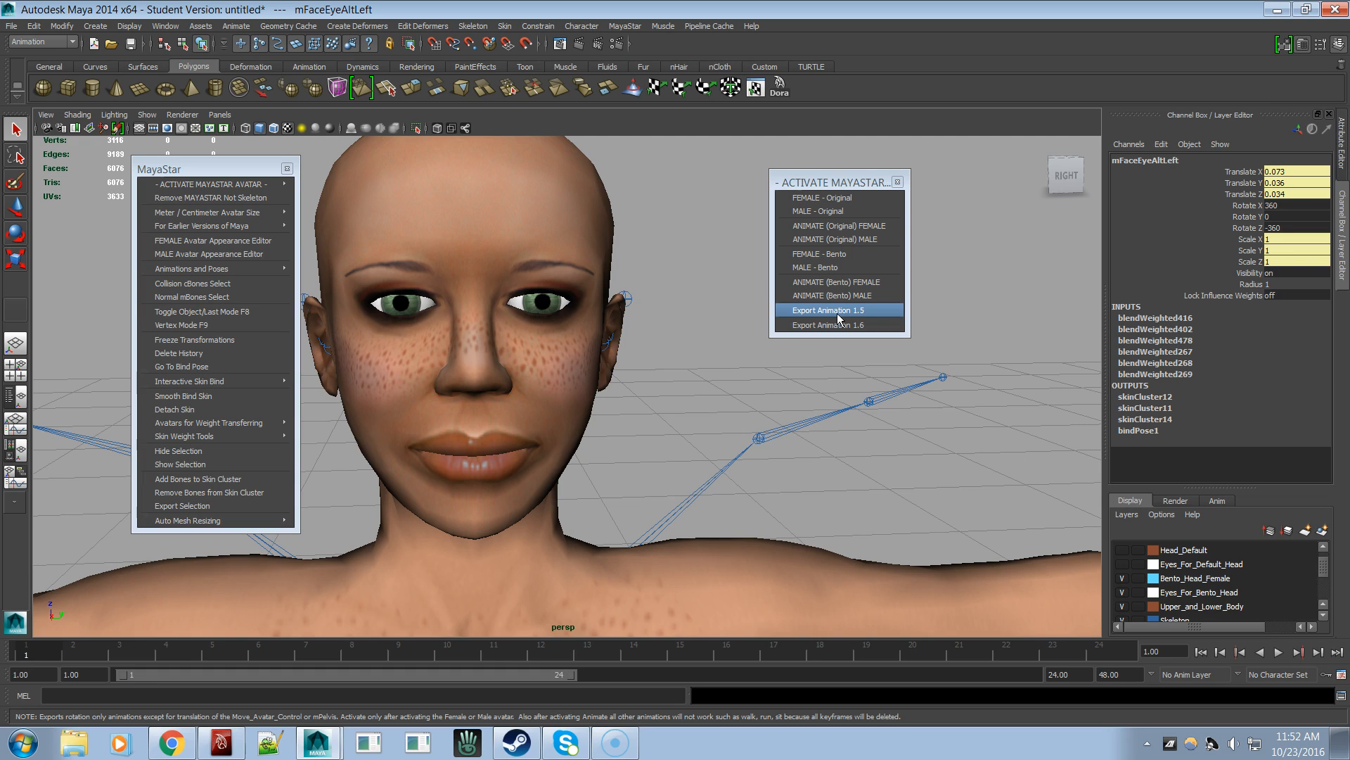
pyautogui.click(826, 294)
pyautogui.click(834, 268)
pyautogui.click(834, 296)
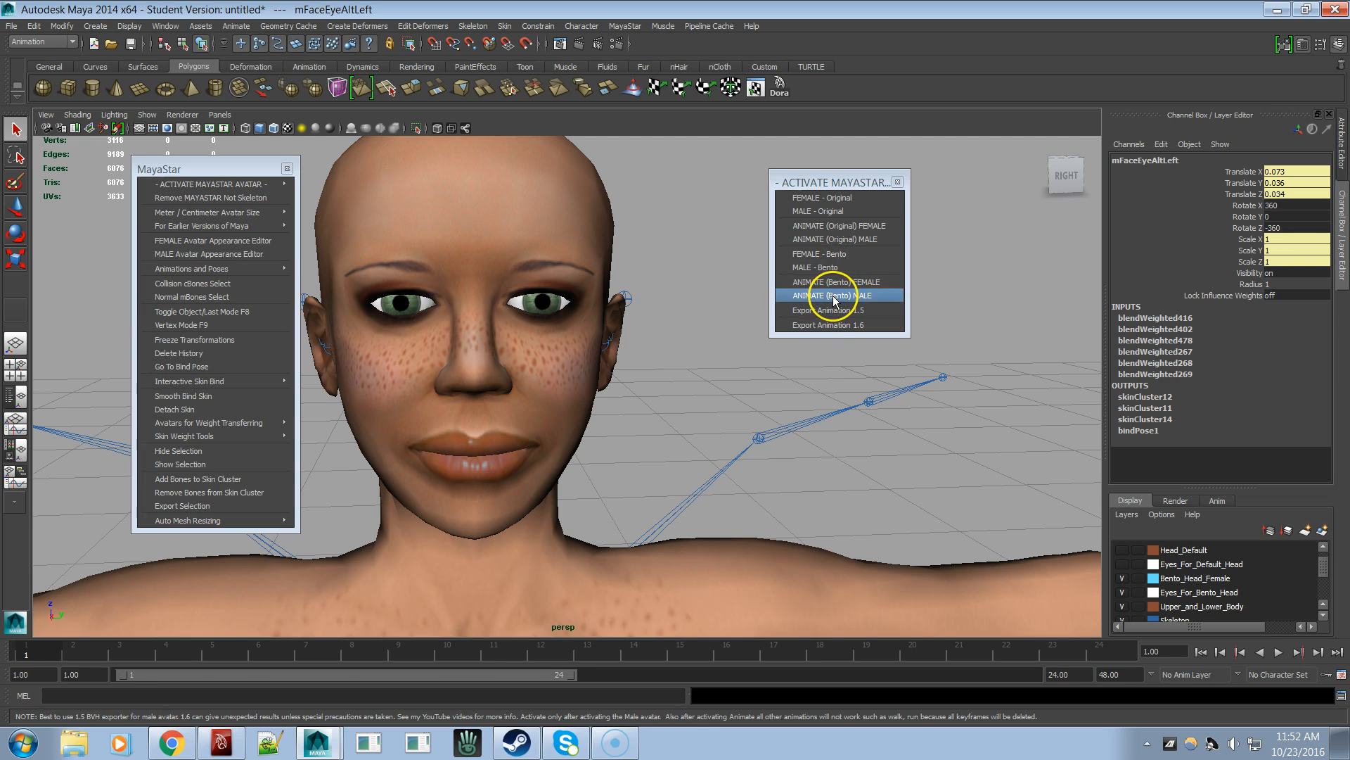
pyautogui.click(841, 283)
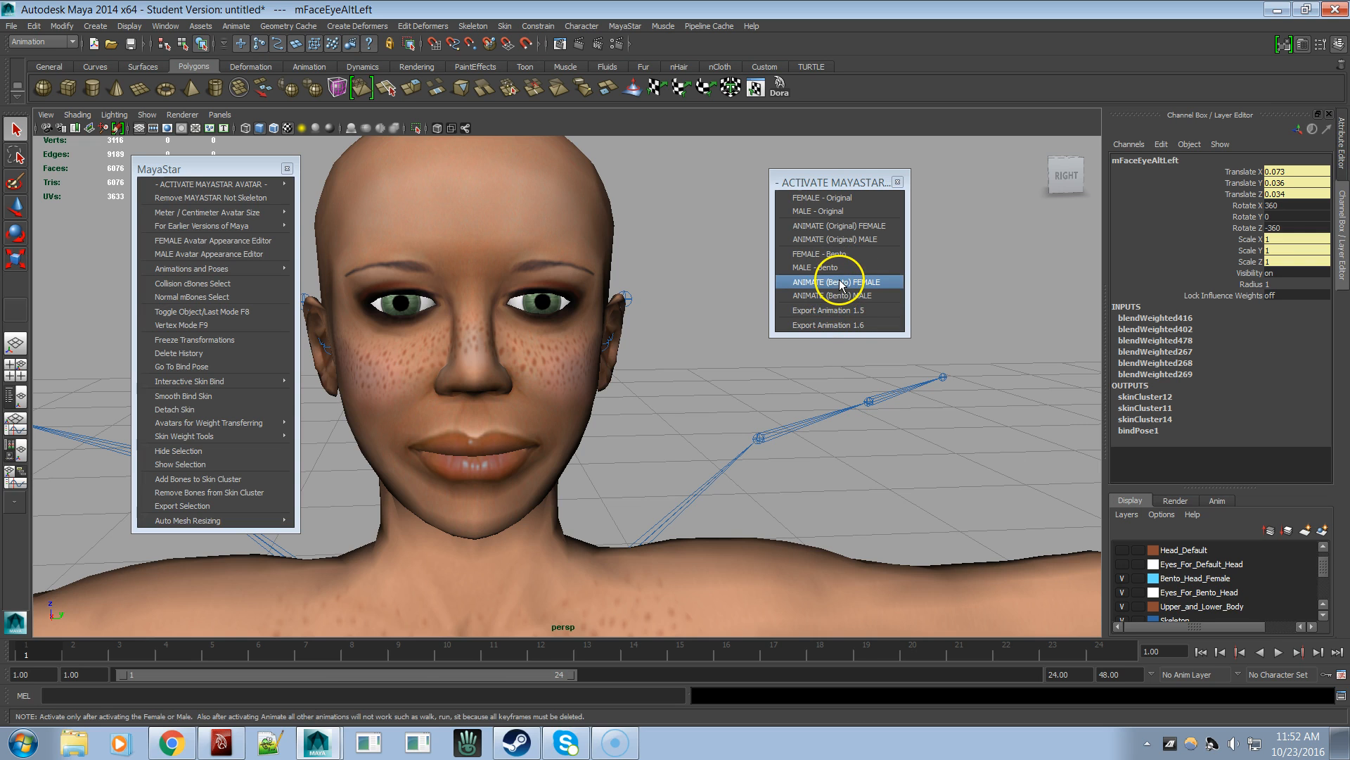
pyautogui.click(815, 282)
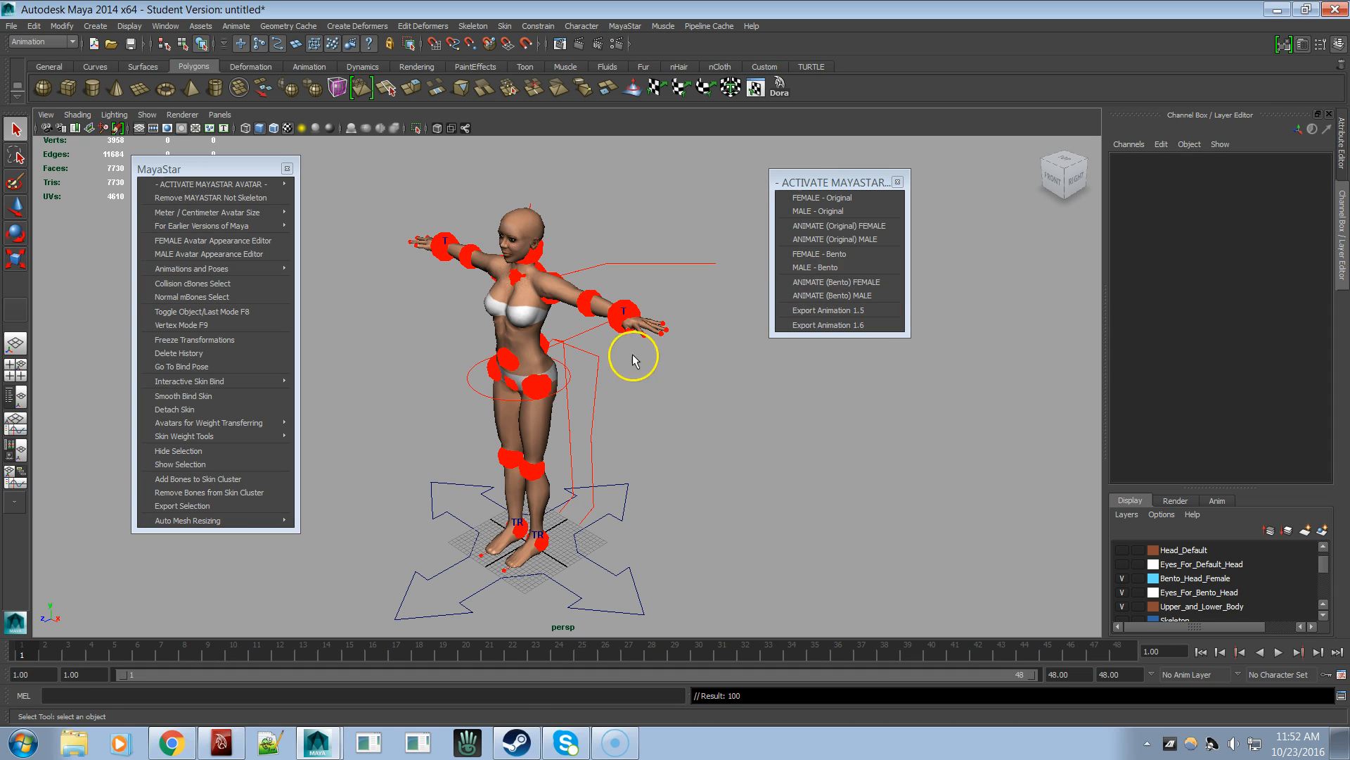
# - Select the LeftHandEff control with the Move tool, undo the trial move and frame the left arm more closely
pyautogui.keyDown('alt'); pyautogui.moveTo(488, 371); pyautogui.dragTo(687, 353, button='right'); pyautogui.keyUp('alt')
pyautogui.keyDown('alt'); pyautogui.moveTo(687, 352); pyautogui.dragTo(588, 361); pyautogui.keyUp('alt')
pyautogui.click(669, 308)
pyautogui.press('w')
pyautogui.hotkey('ctrl', 'z')
pyautogui.keyDown('alt'); pyautogui.moveTo(485, 351); pyautogui.dragTo(583, 356); pyautogui.keyUp('alt')
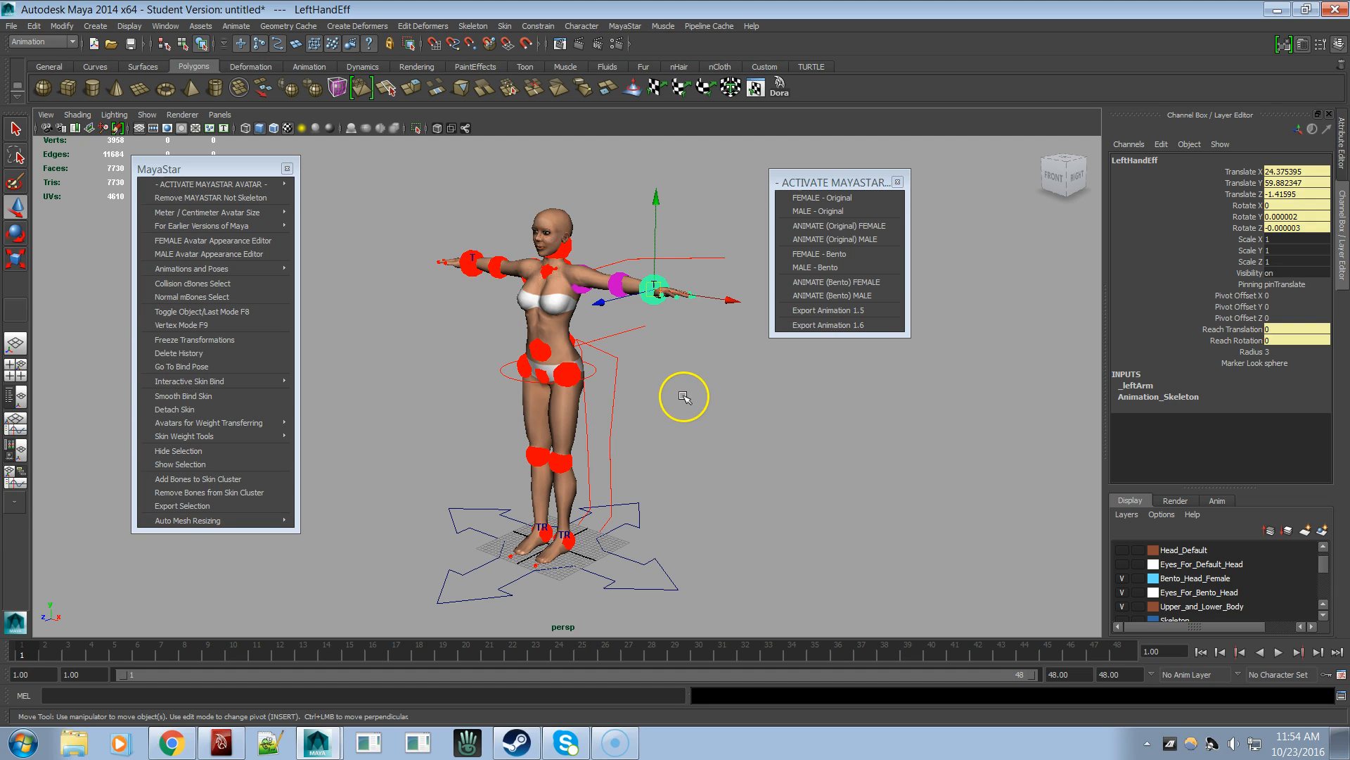
pyautogui.keyDown('alt'); pyautogui.moveTo(690, 394); pyautogui.dragTo(697, 399); pyautogui.keyUp('alt')
pyautogui.keyDown('alt'); pyautogui.moveTo(639, 428); pyautogui.dragTo(650, 402); pyautogui.keyUp('alt')
pyautogui.keyDown('alt'); pyautogui.moveTo(650, 402); pyautogui.dragTo(701, 391, button='right'); pyautogui.keyUp('alt')
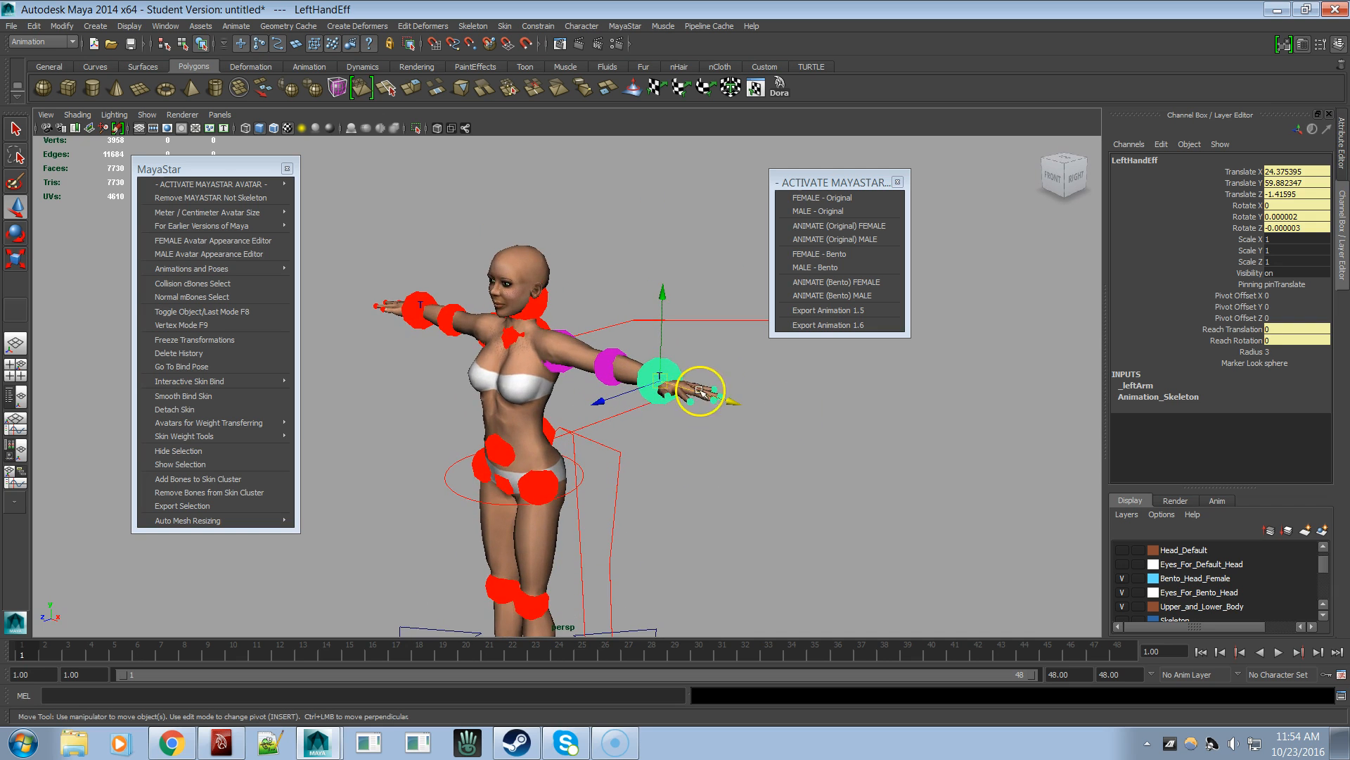
# - Pose the left arm forward with the LeftHandEff control and bend the middle finger with LeftHandMiddle1Eff
pyautogui.moveTo(657, 381); pyautogui.dragTo(606, 407)
pyautogui.click(619, 407)
pyautogui.moveTo(623, 406); pyautogui.dragTo(749, 418)
pyautogui.keyDown('alt'); pyautogui.moveTo(494, 410); pyautogui.dragTo(695, 412, button='right'); pyautogui.keyUp('alt')
pyautogui.scroll(2, 506, 382)
pyautogui.keyDown('alt'); pyautogui.moveTo(507, 382); pyautogui.dragTo(558, 386, button='middle'); pyautogui.keyUp('alt')
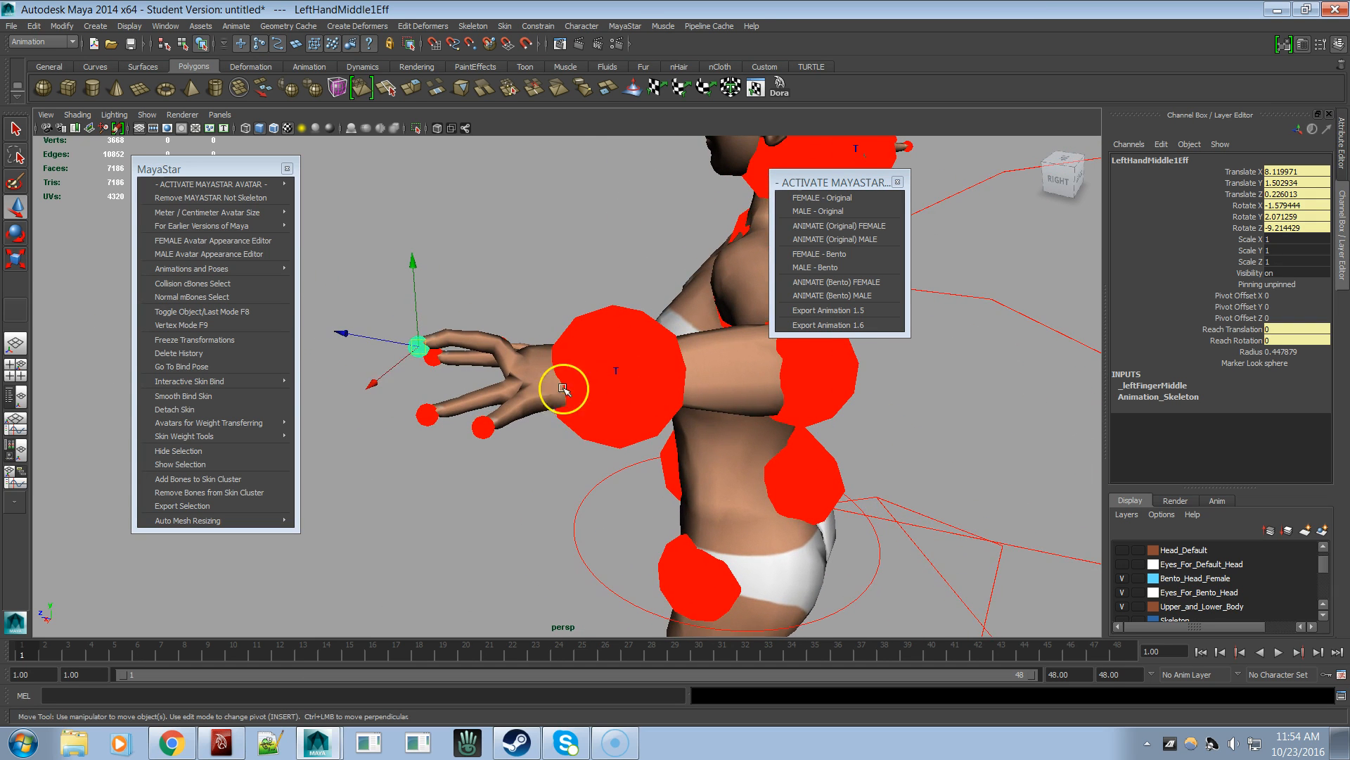
pyautogui.moveTo(416, 347); pyautogui.dragTo(472, 359)
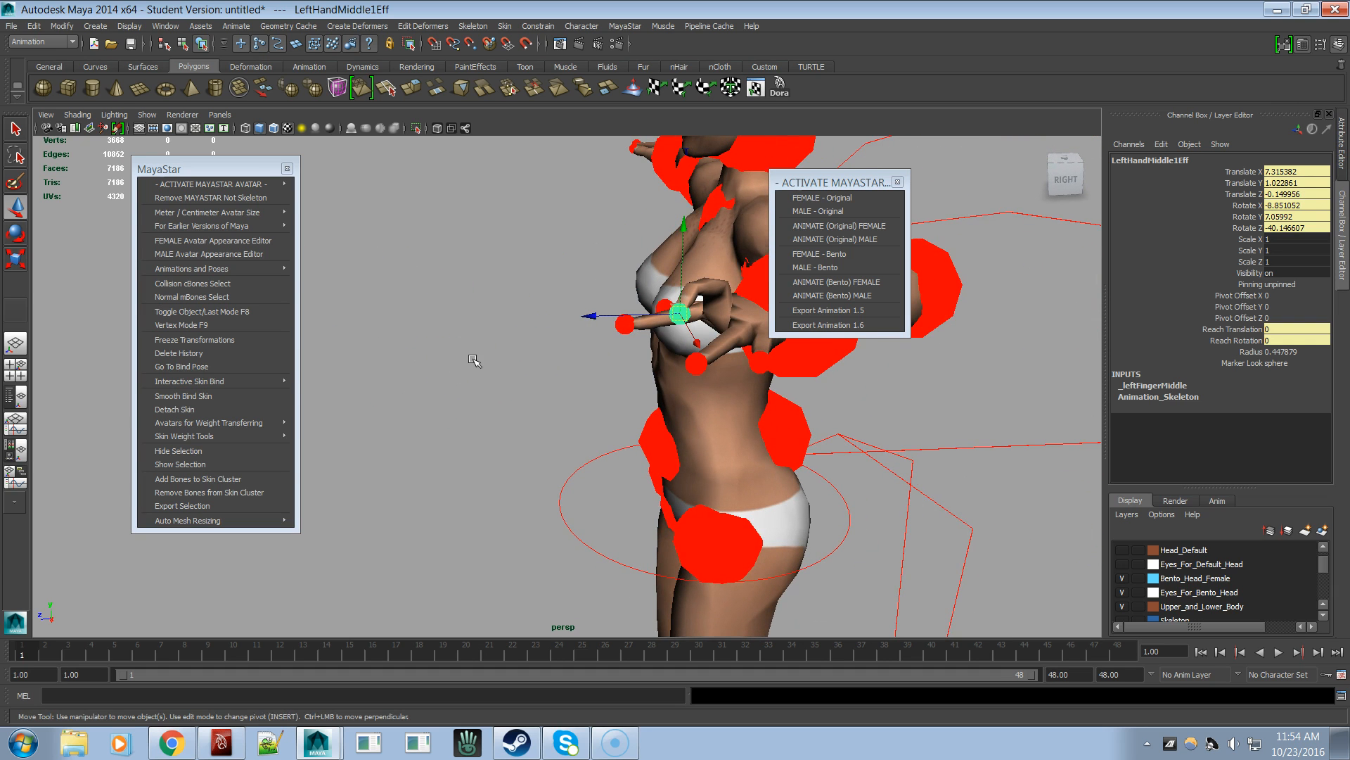
# - Open the Outliner, select Avatar_Skeleton and examine the child bones of Original_mPelvis before collapsing the hierarchy
pyautogui.click(164, 26)
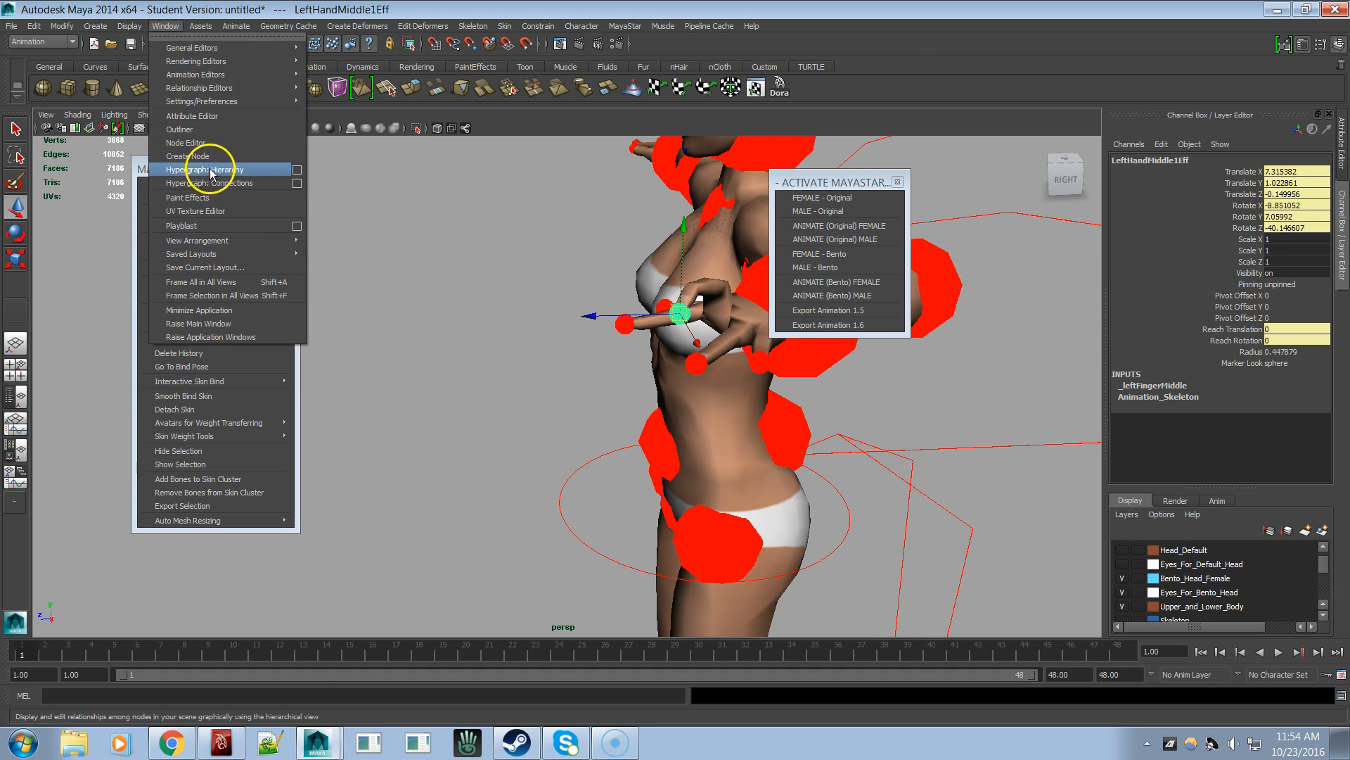
pyautogui.click(220, 135)
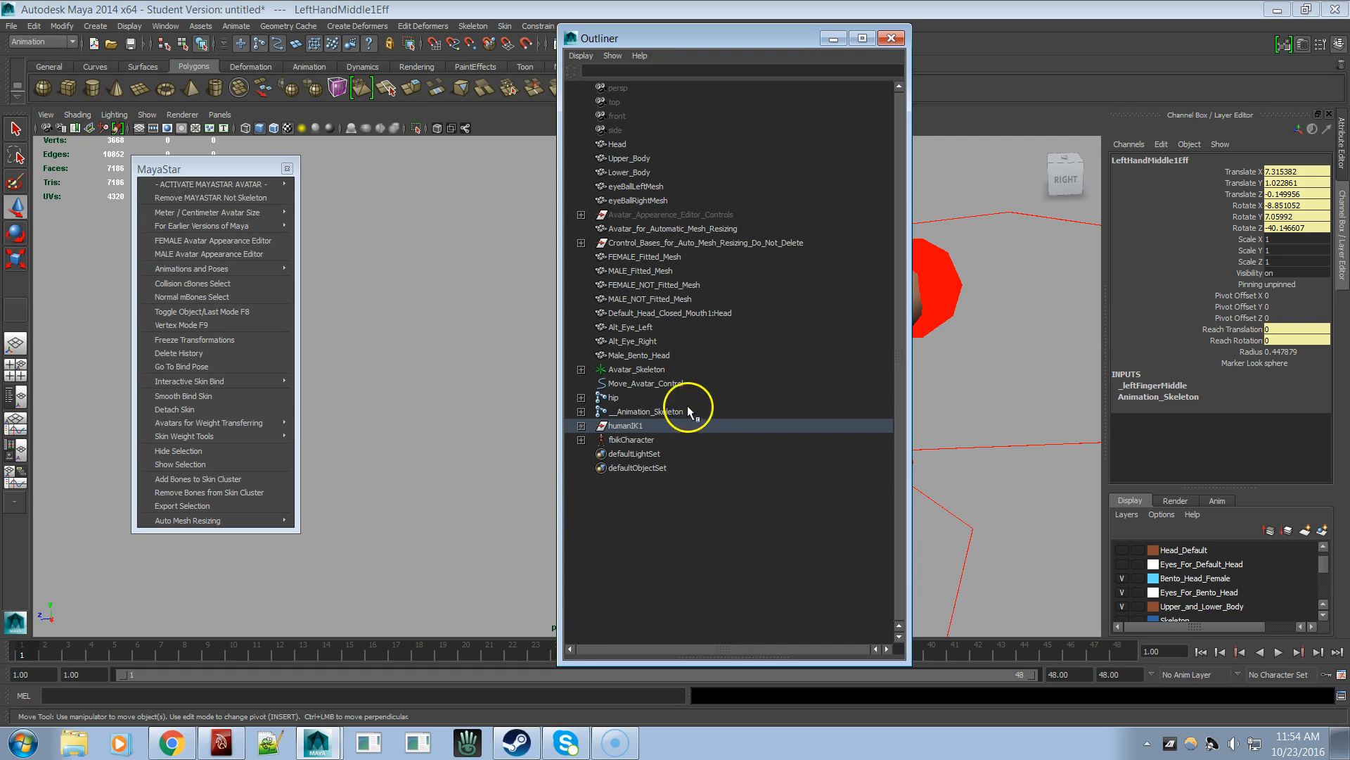
pyautogui.click(638, 369)
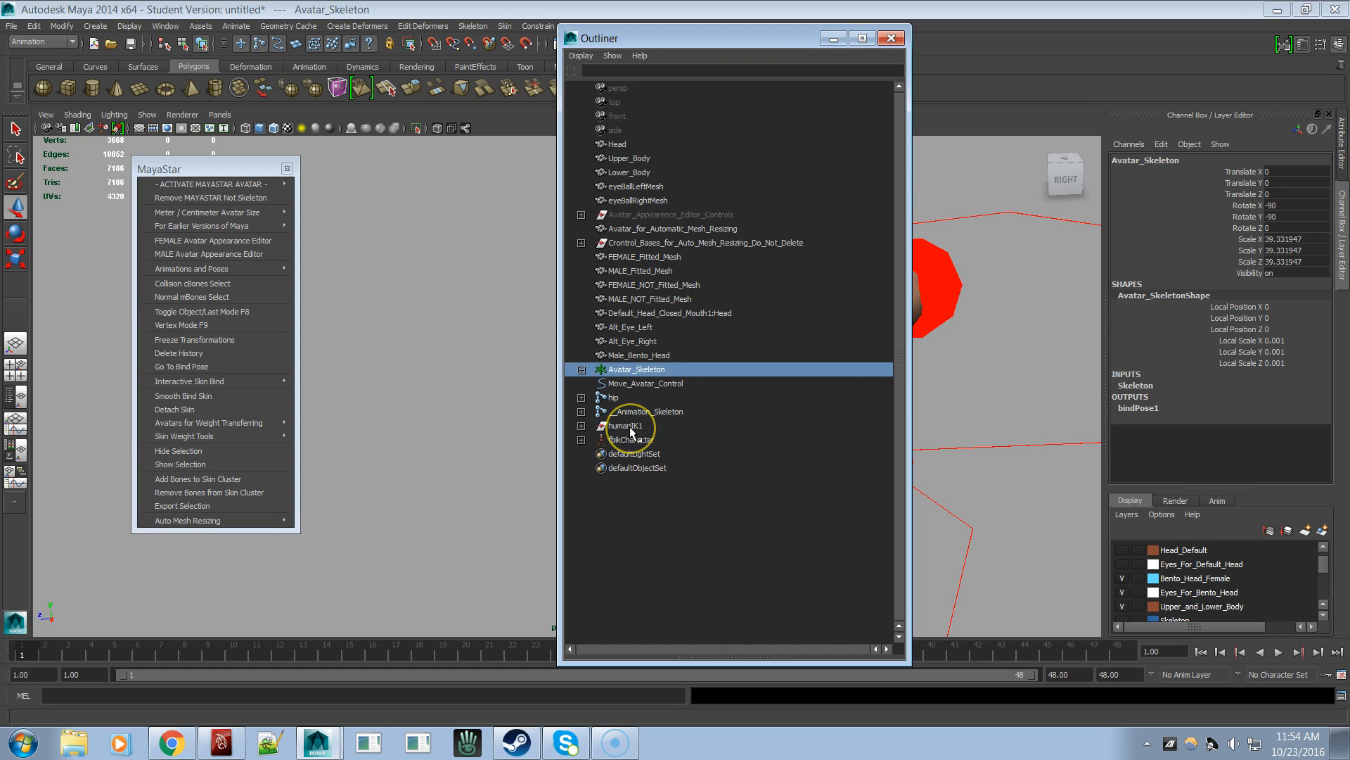
pyautogui.click(582, 370)
pyautogui.click(595, 384)
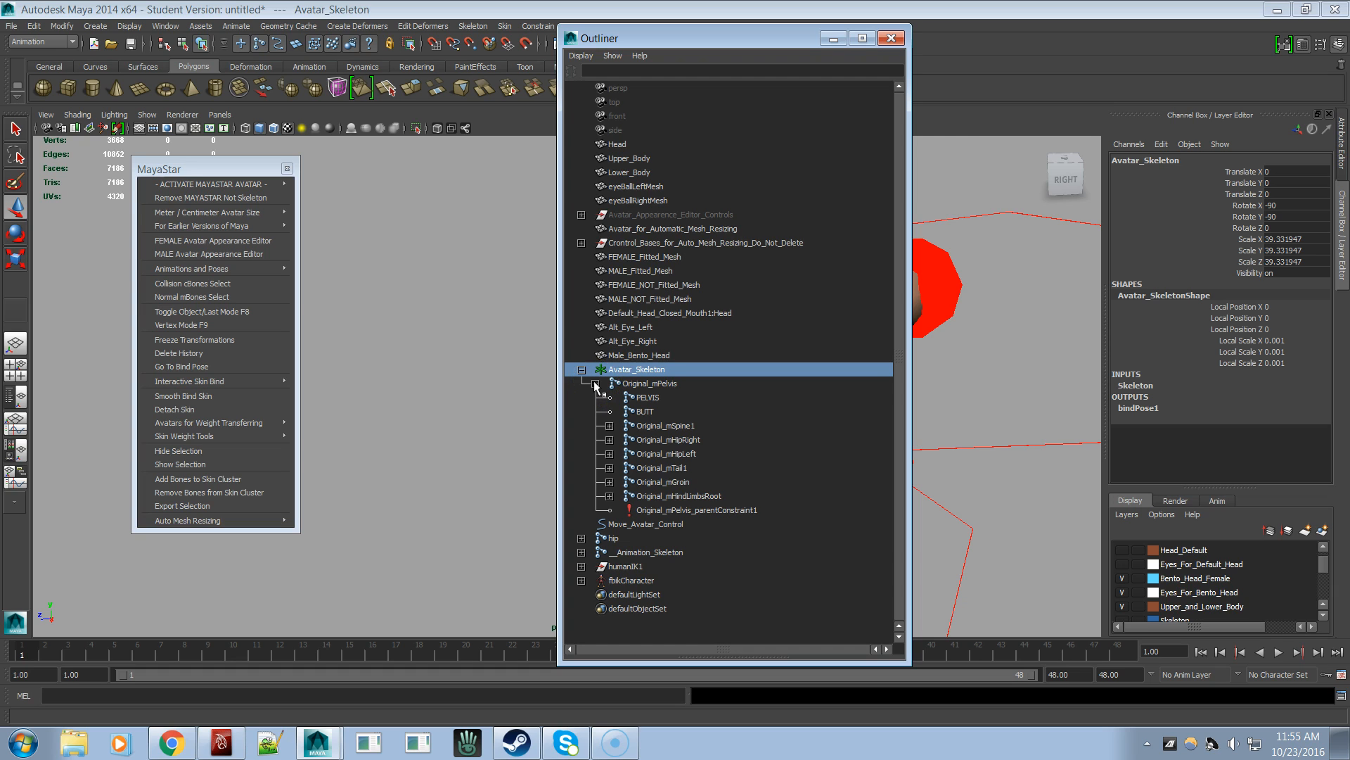
pyautogui.click(595, 384)
pyautogui.click(582, 369)
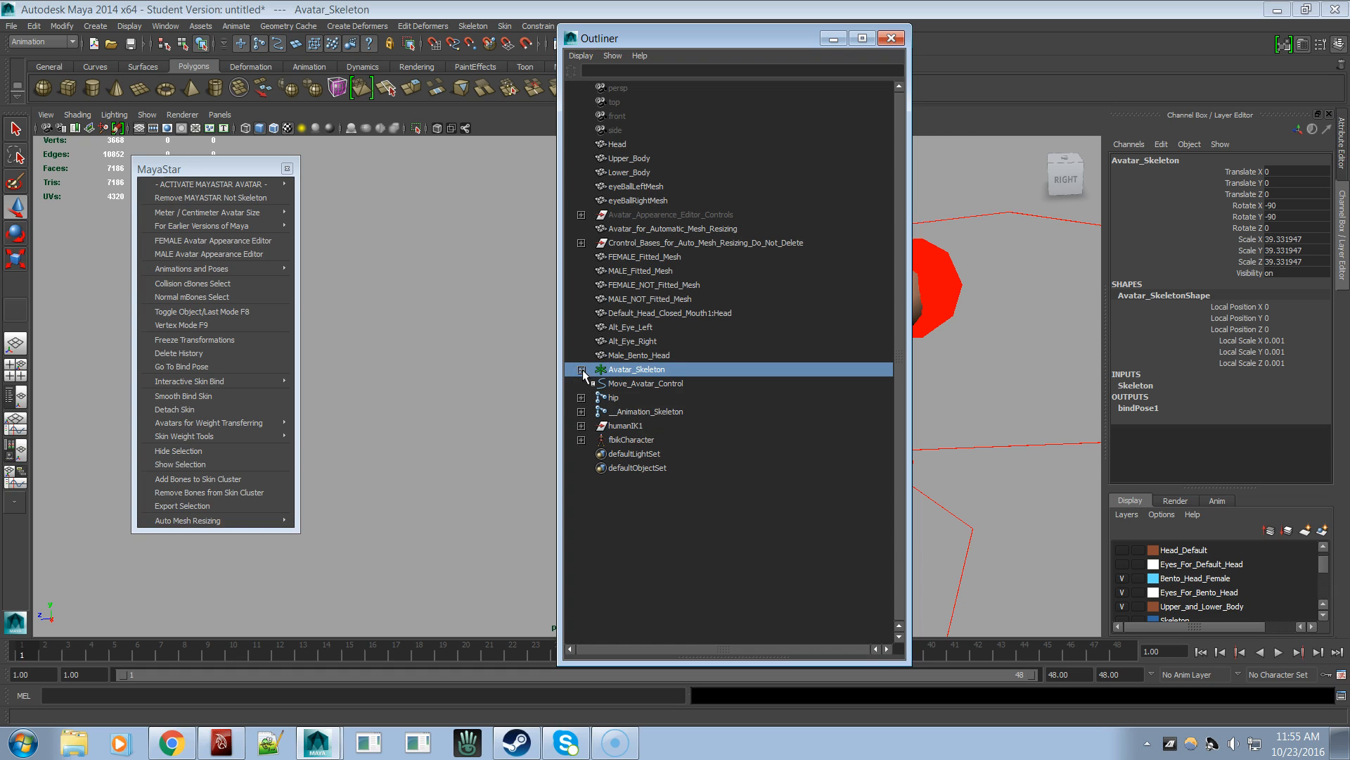
# - Select the hip skeleton in the Outliner and move the Outliner window aside to uncover the avatar
pyautogui.click(619, 398)
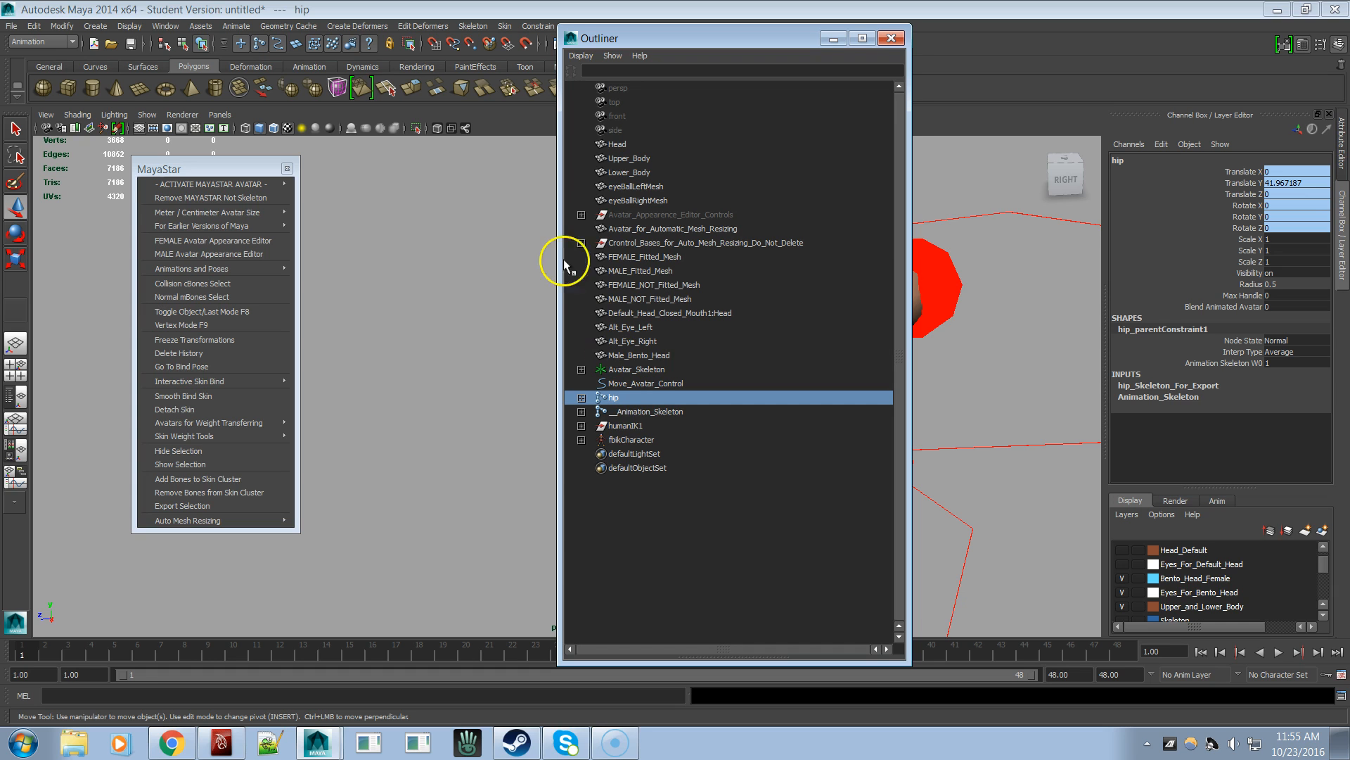
pyautogui.press('f')
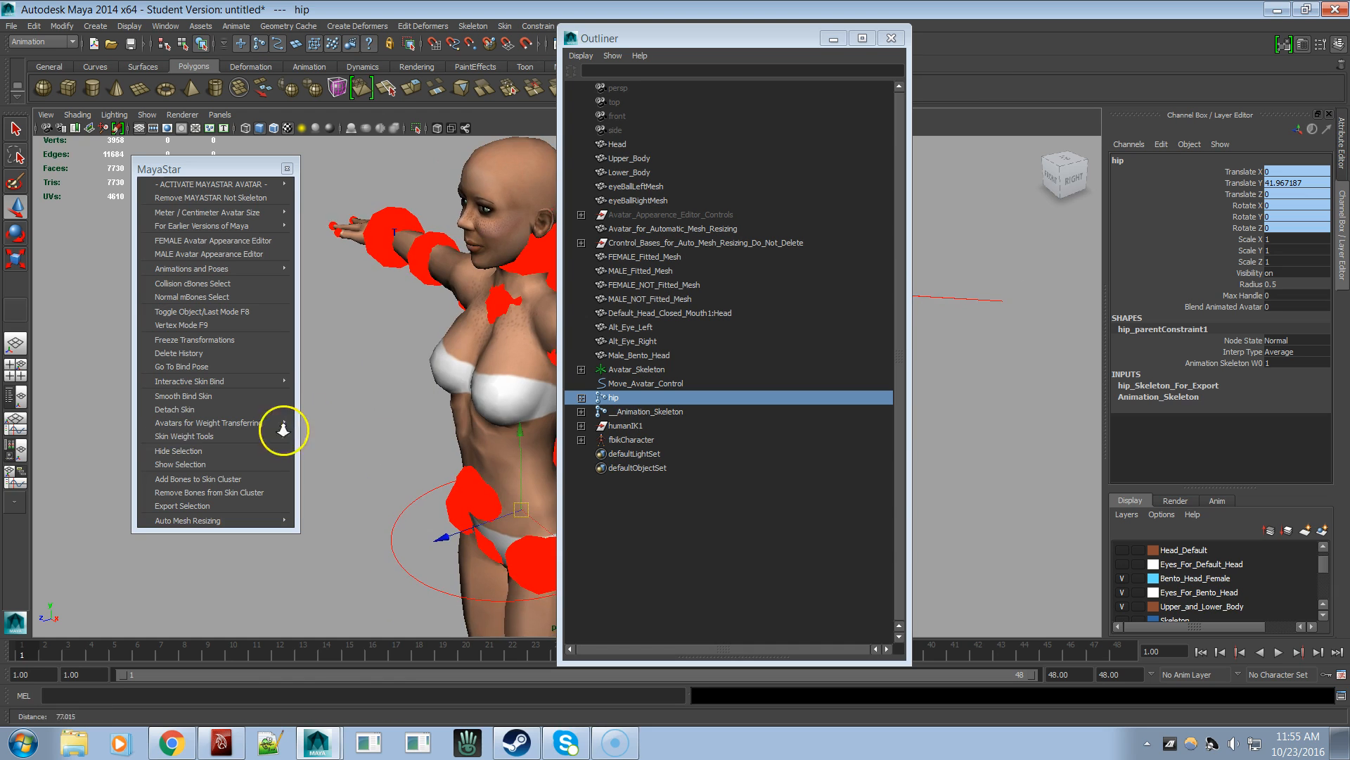
pyautogui.moveTo(241, 423)
pyautogui.click(374, 367)
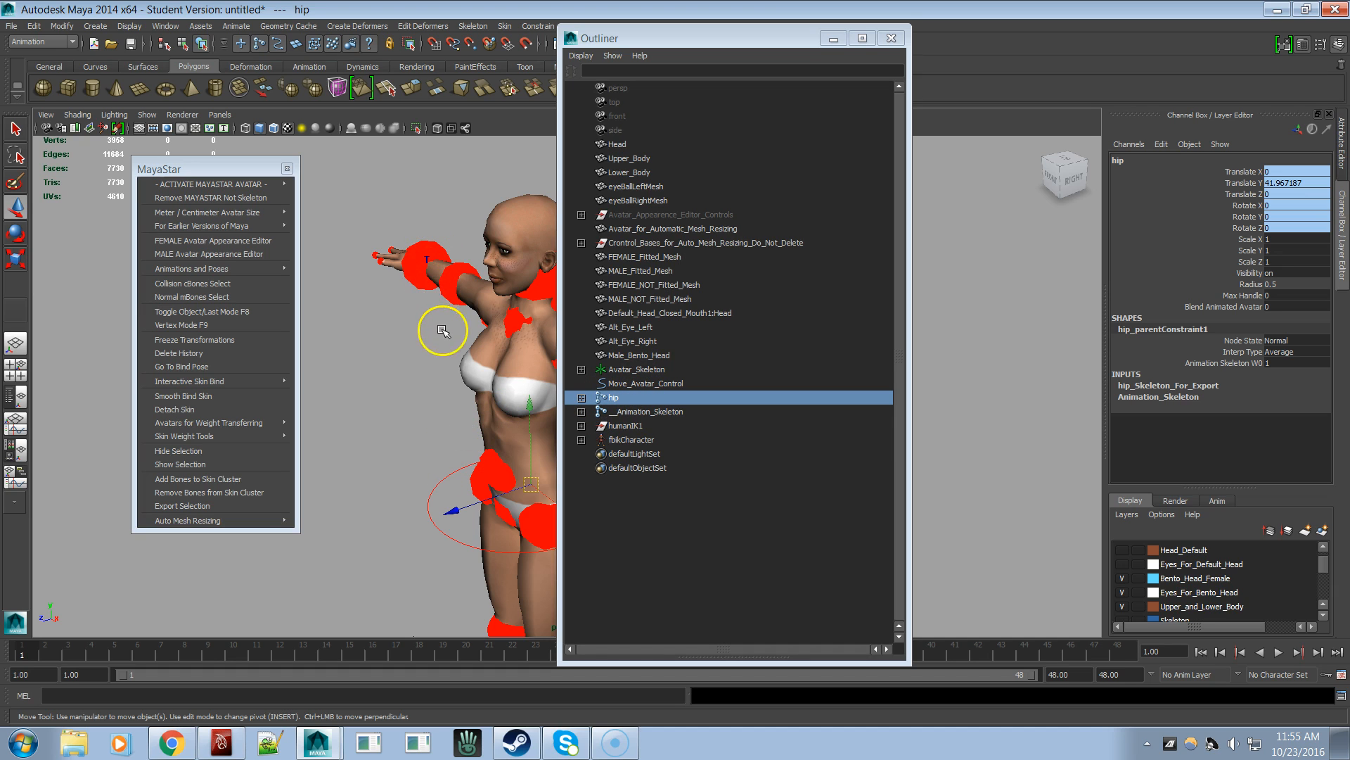
pyautogui.moveTo(659, 43); pyautogui.dragTo(805, 45)
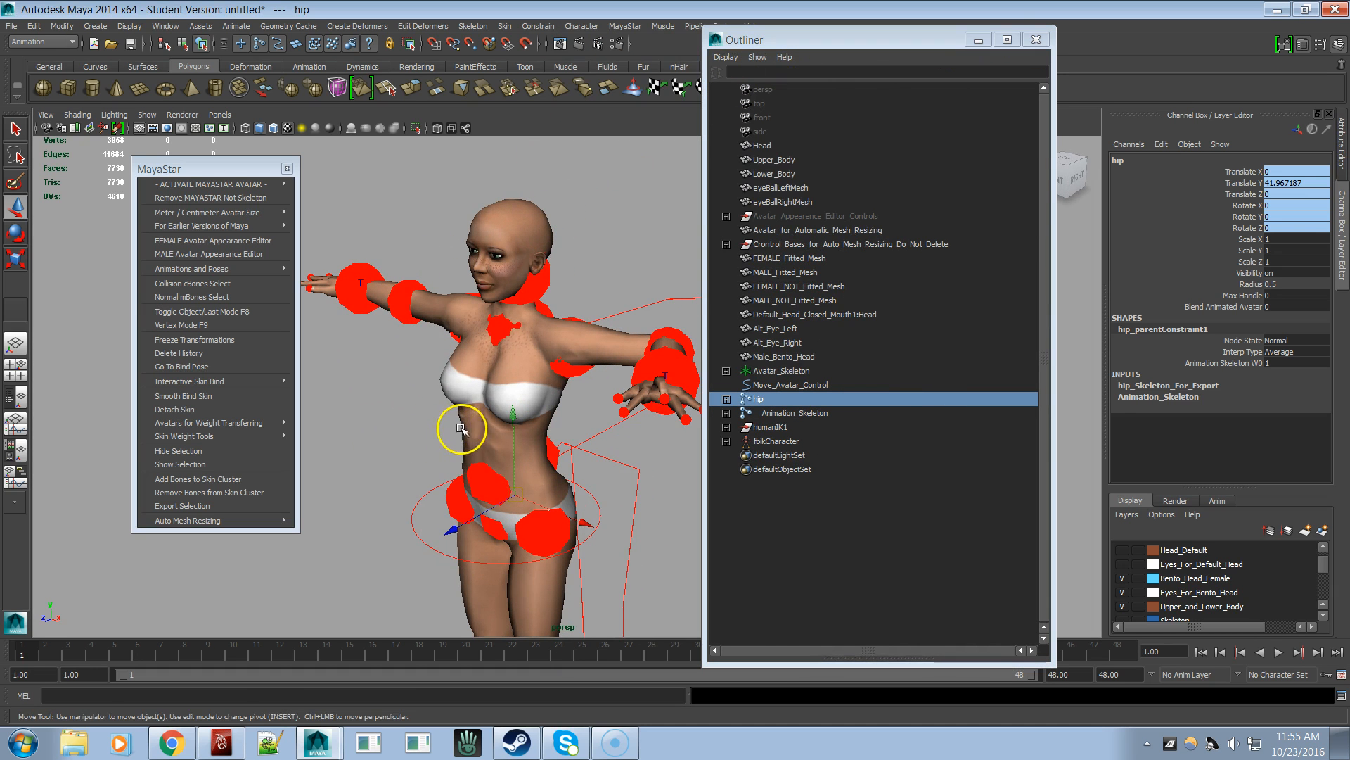
pyautogui.keyDown('alt'); pyautogui.moveTo(462, 422); pyautogui.dragTo(422, 422); pyautogui.keyUp('alt')
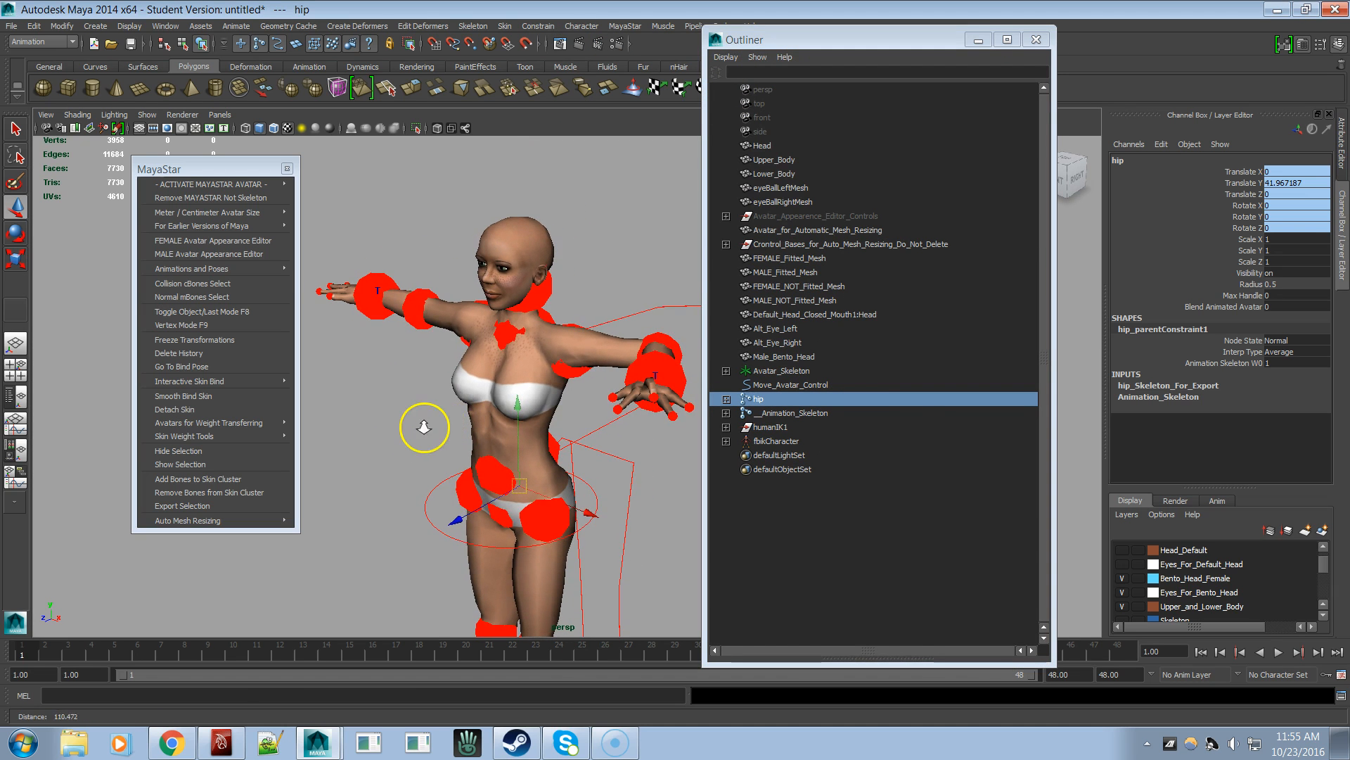
pyautogui.click(788, 402)
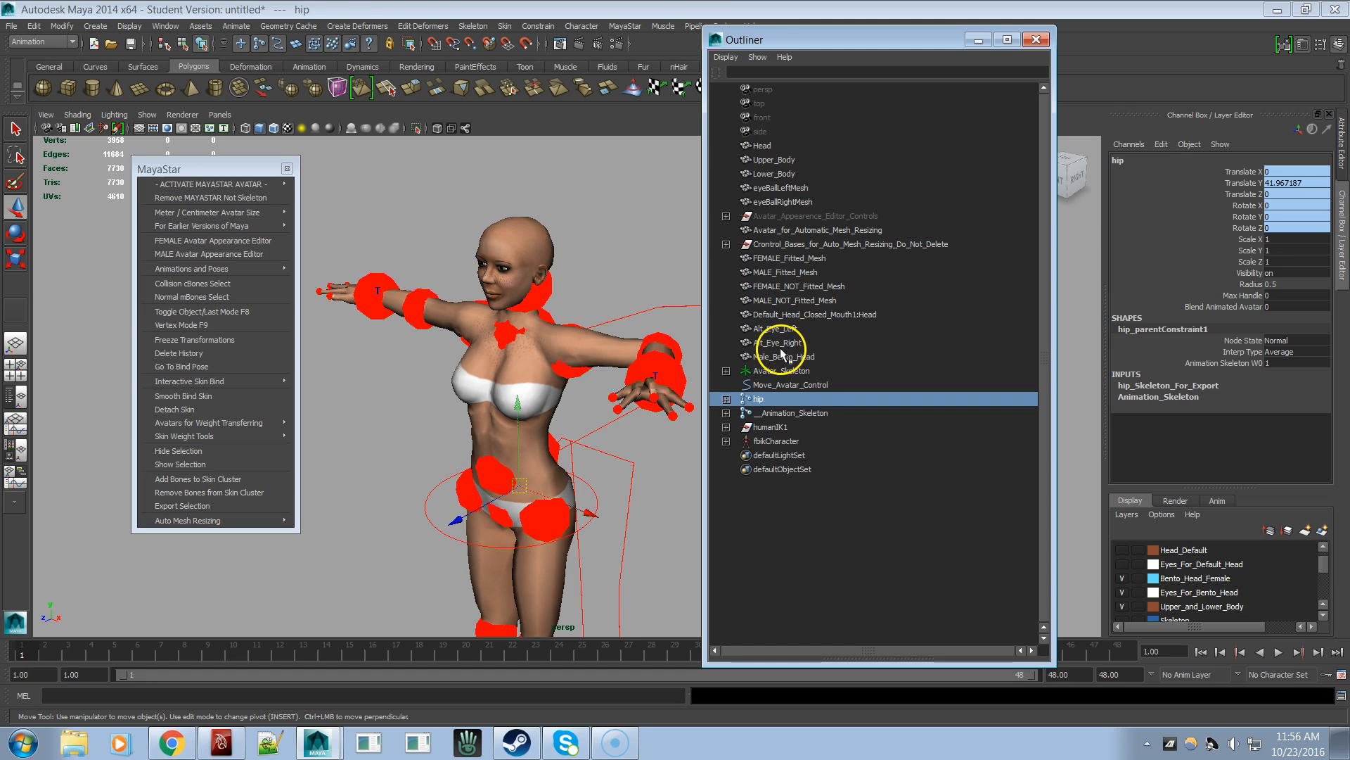
# - Highlight __Animation_Skeleton and move the LeftHandEff control in front of the chest to about X 16.3, Y 62.0, Z 4.8
pyautogui.click(757, 414)
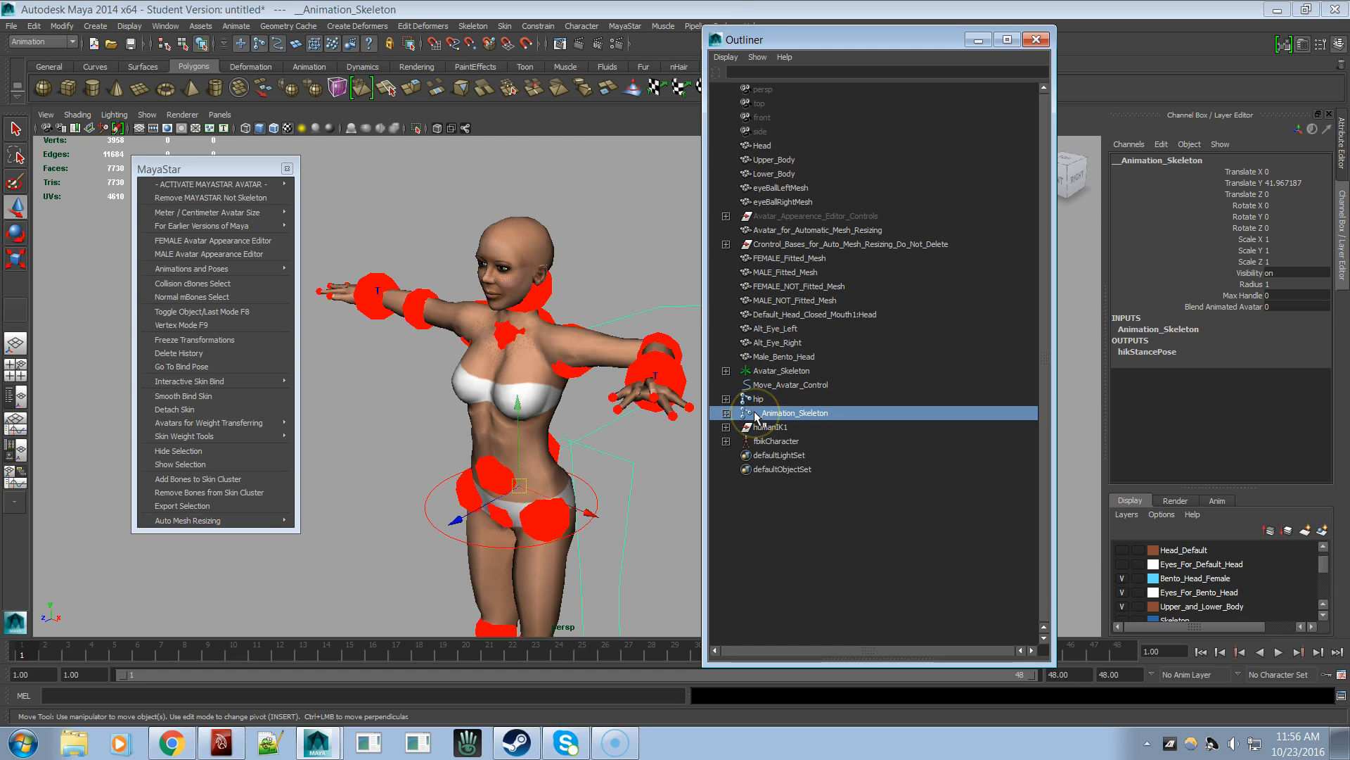
pyautogui.moveTo(757, 415); pyautogui.dragTo(499, 655, button='middle')
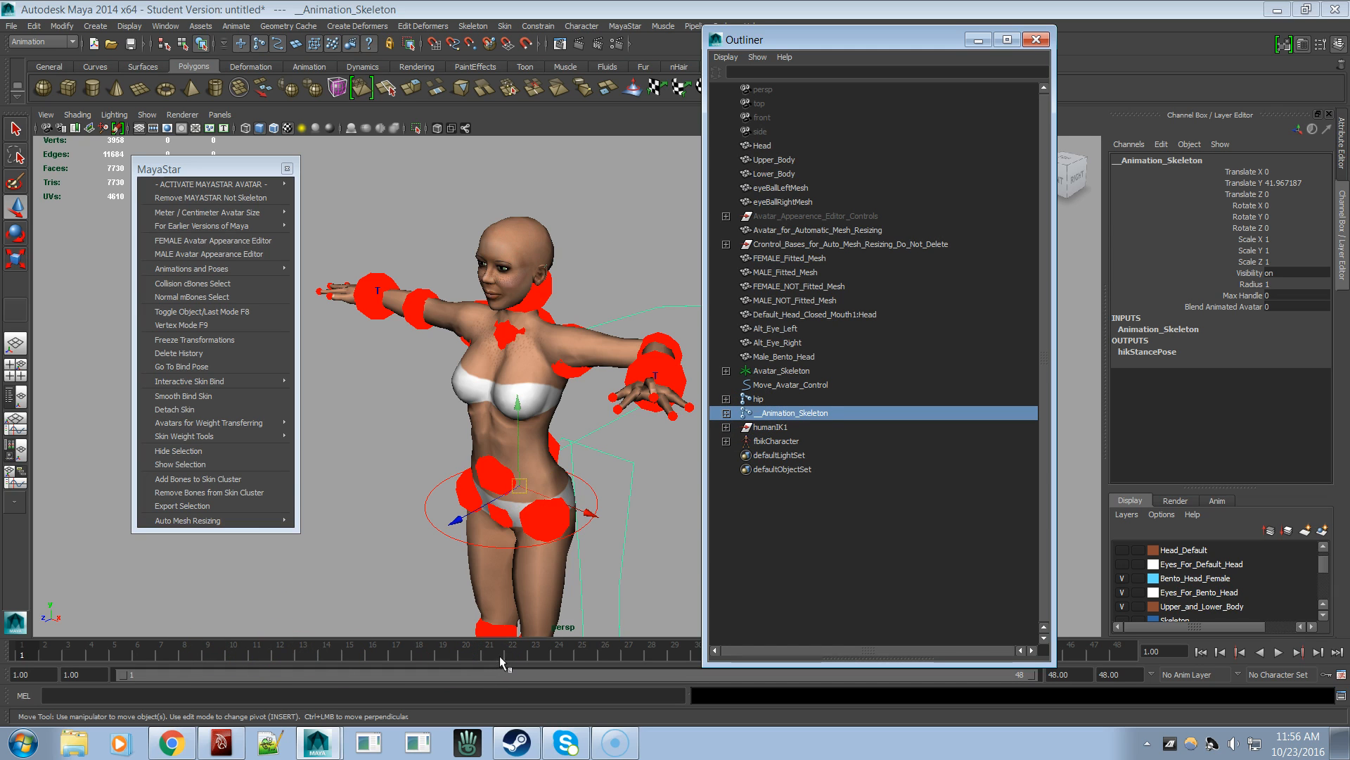
pyautogui.click(673, 381)
pyautogui.moveTo(674, 381); pyautogui.dragTo(609, 366)
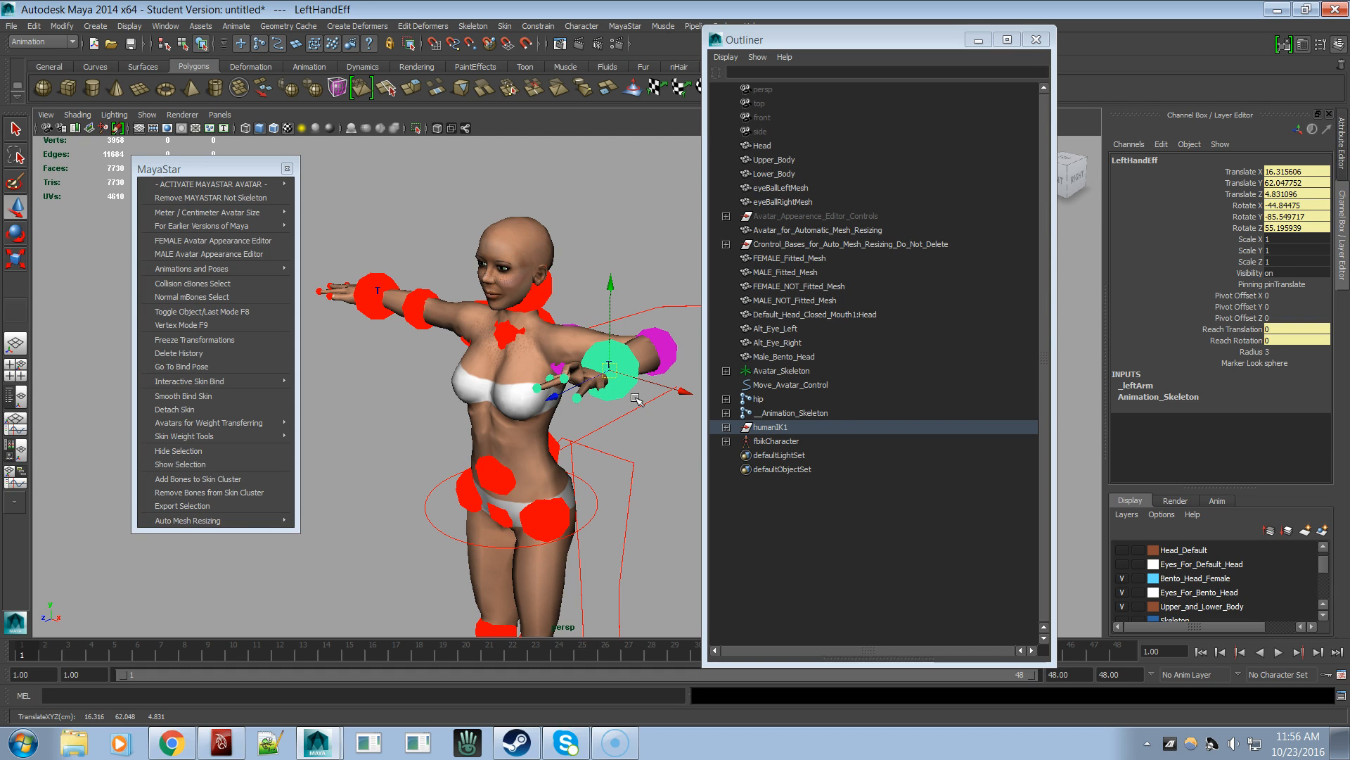
# - Compare the __Animation_Skeleton, hip and Avatar_Skeleton nodes with the left hand control by selecting each one
pyautogui.click(768, 413)
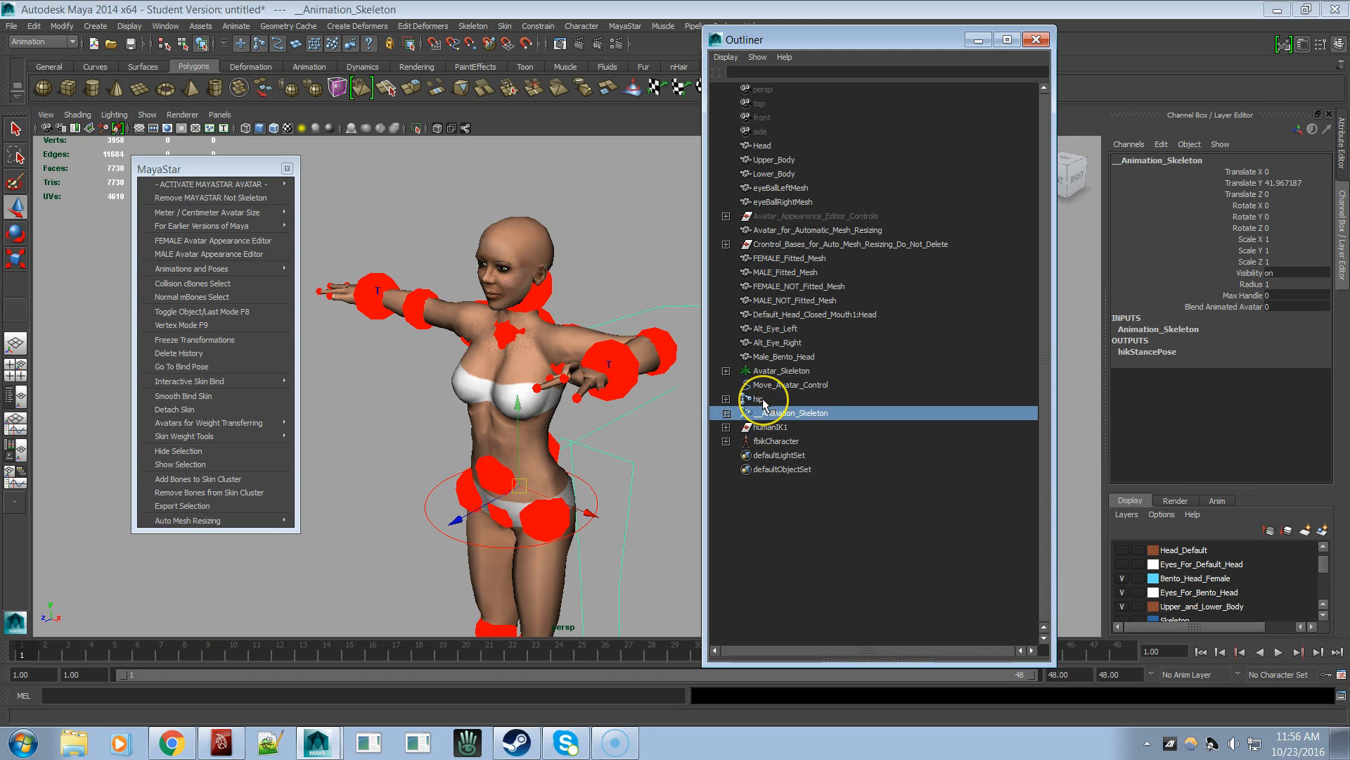
pyautogui.click(762, 401)
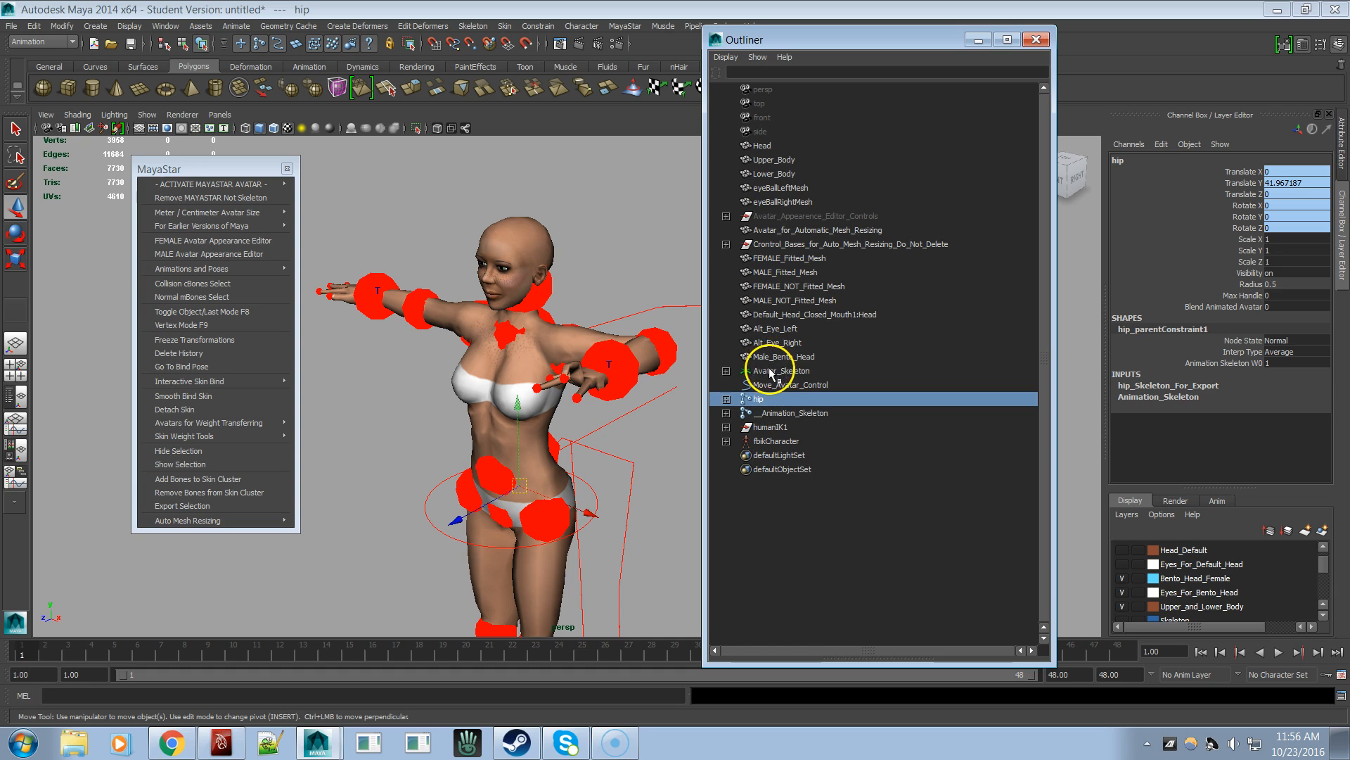
pyautogui.click(765, 372)
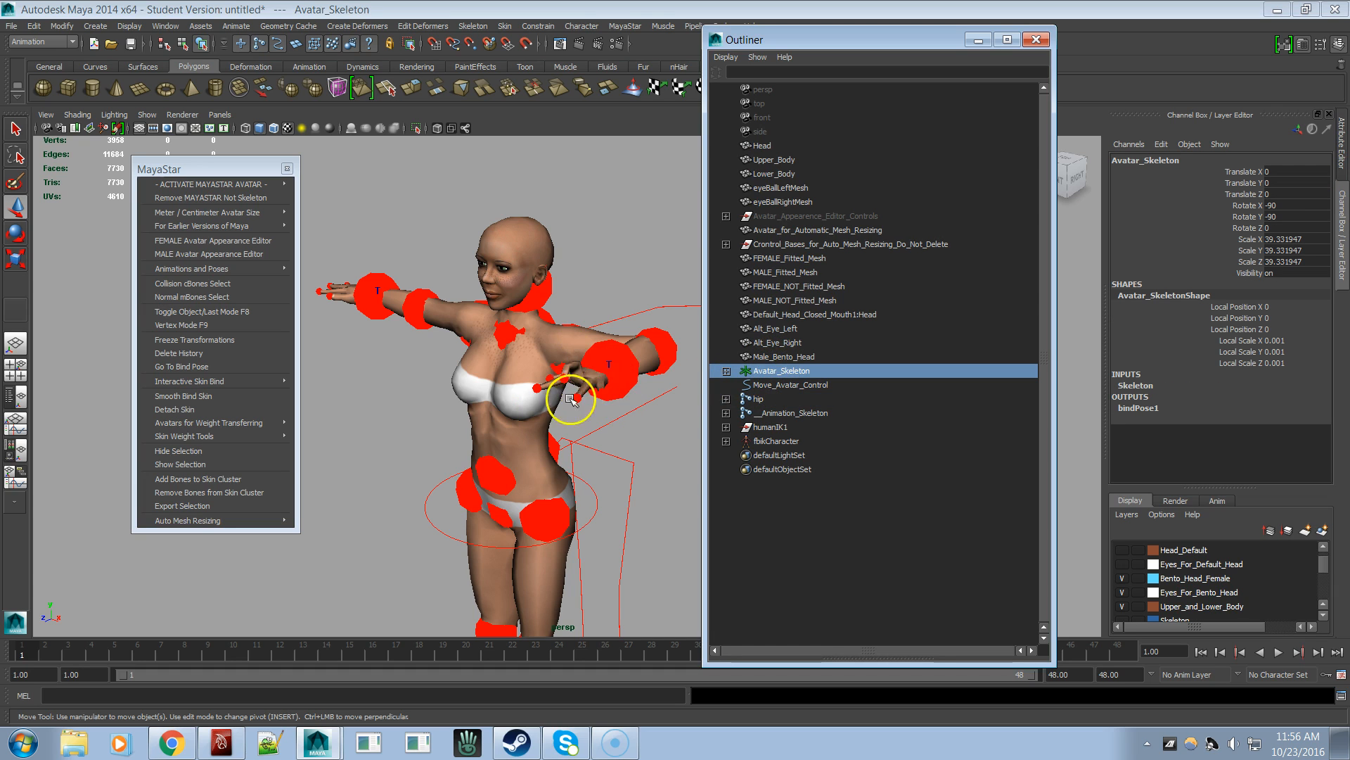
pyautogui.click(636, 367)
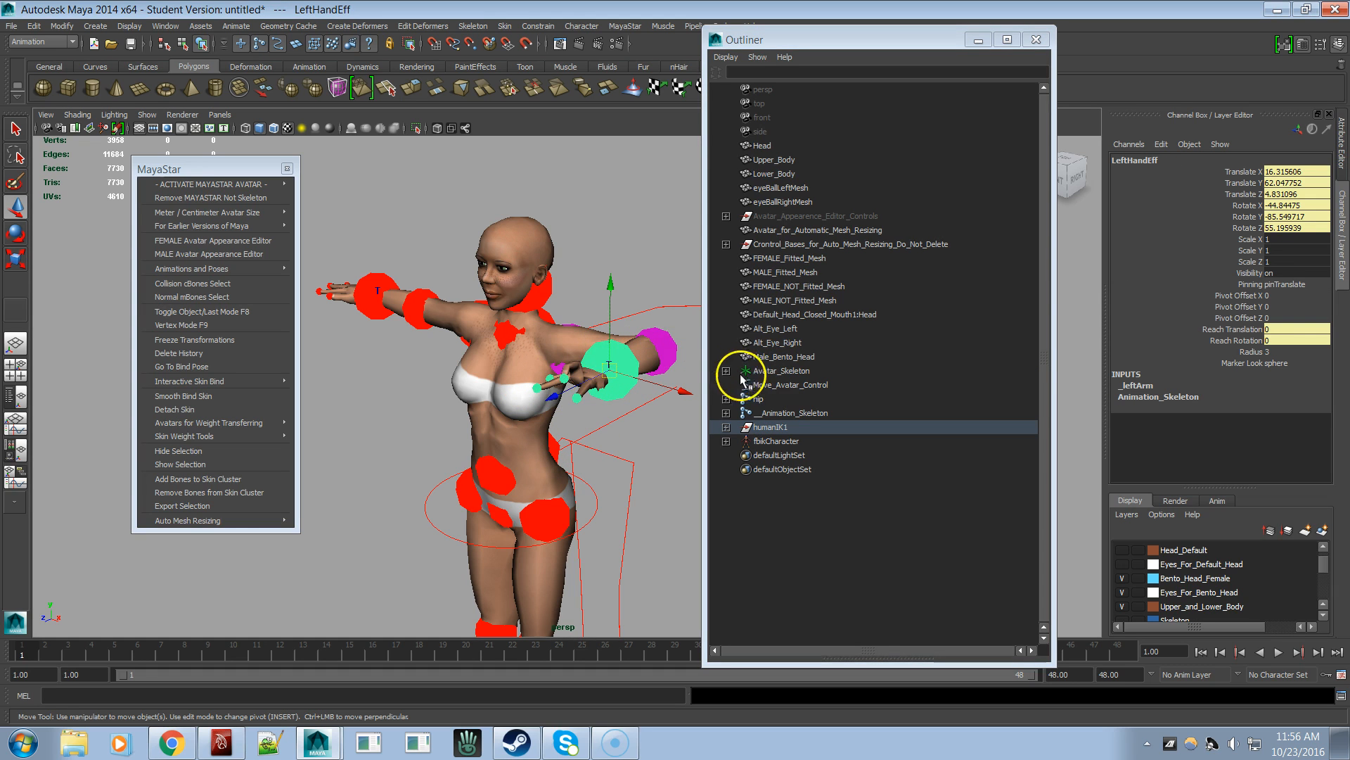
pyautogui.click(779, 371)
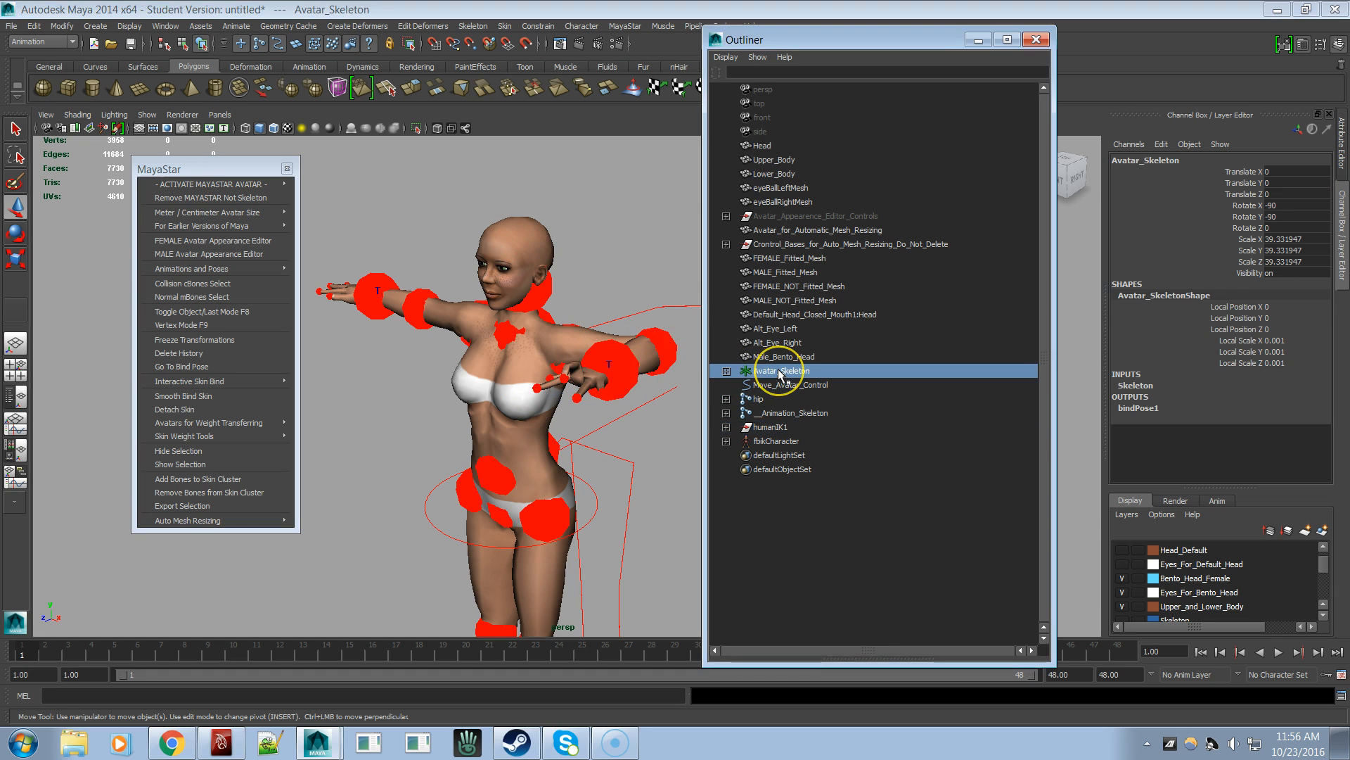
# - Expand Avatar_Skeleton, select Original_mPelvis and examine its child bones, leaving that bone list collapsed
pyautogui.click(726, 371)
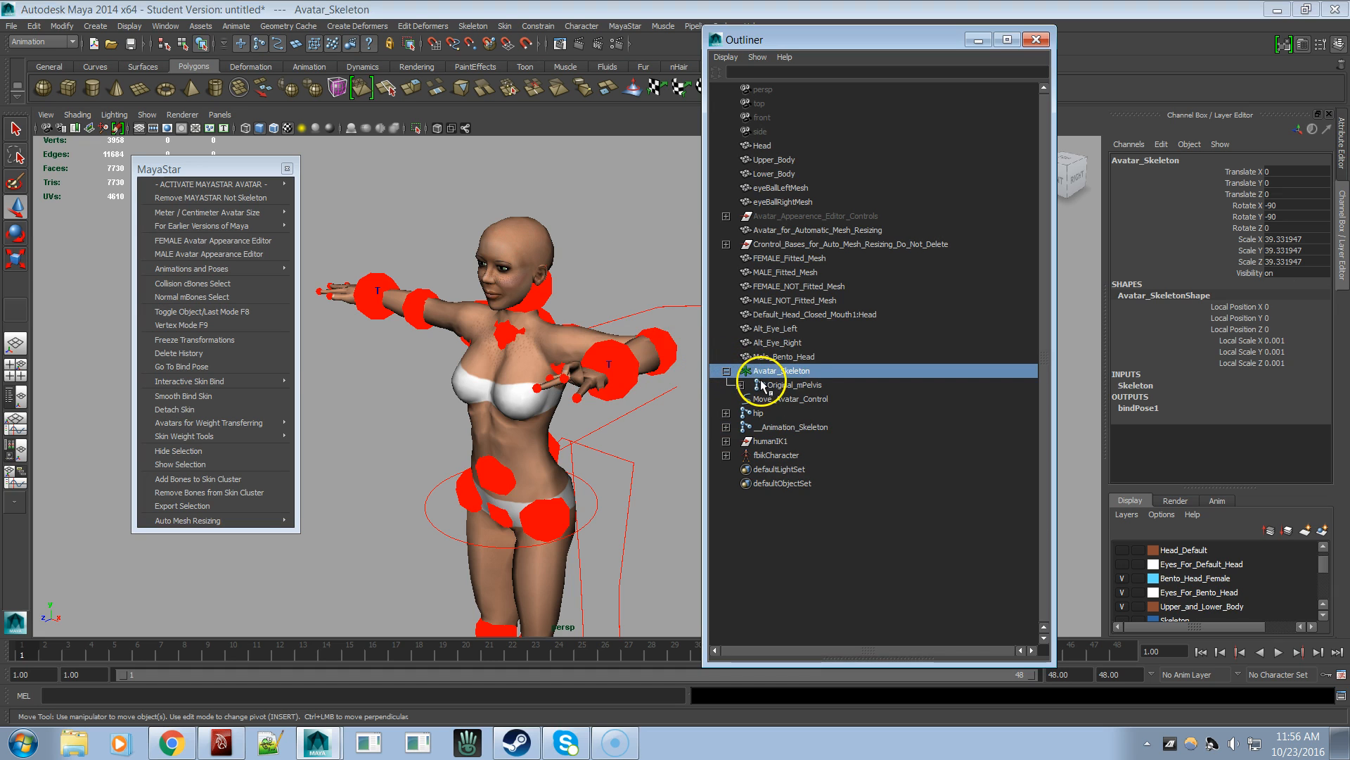
pyautogui.click(773, 385)
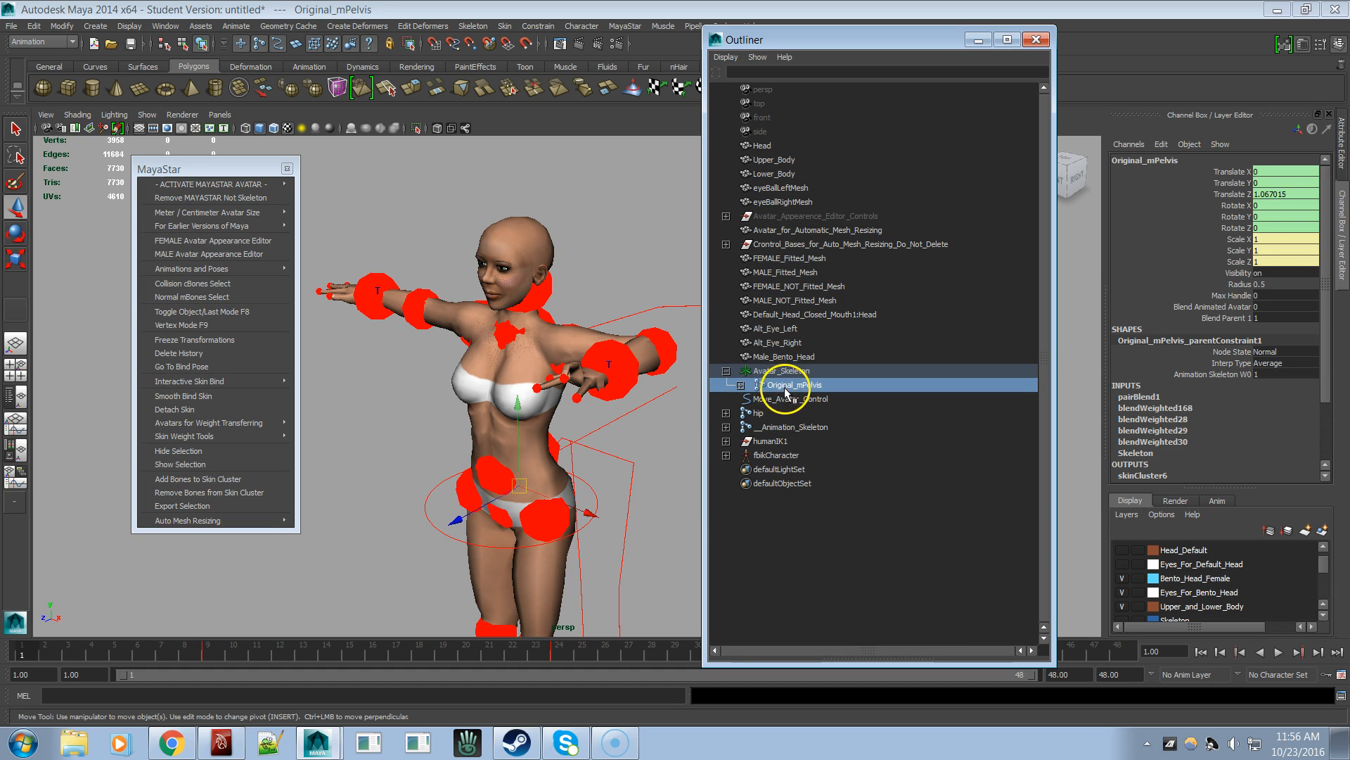
pyautogui.click(740, 386)
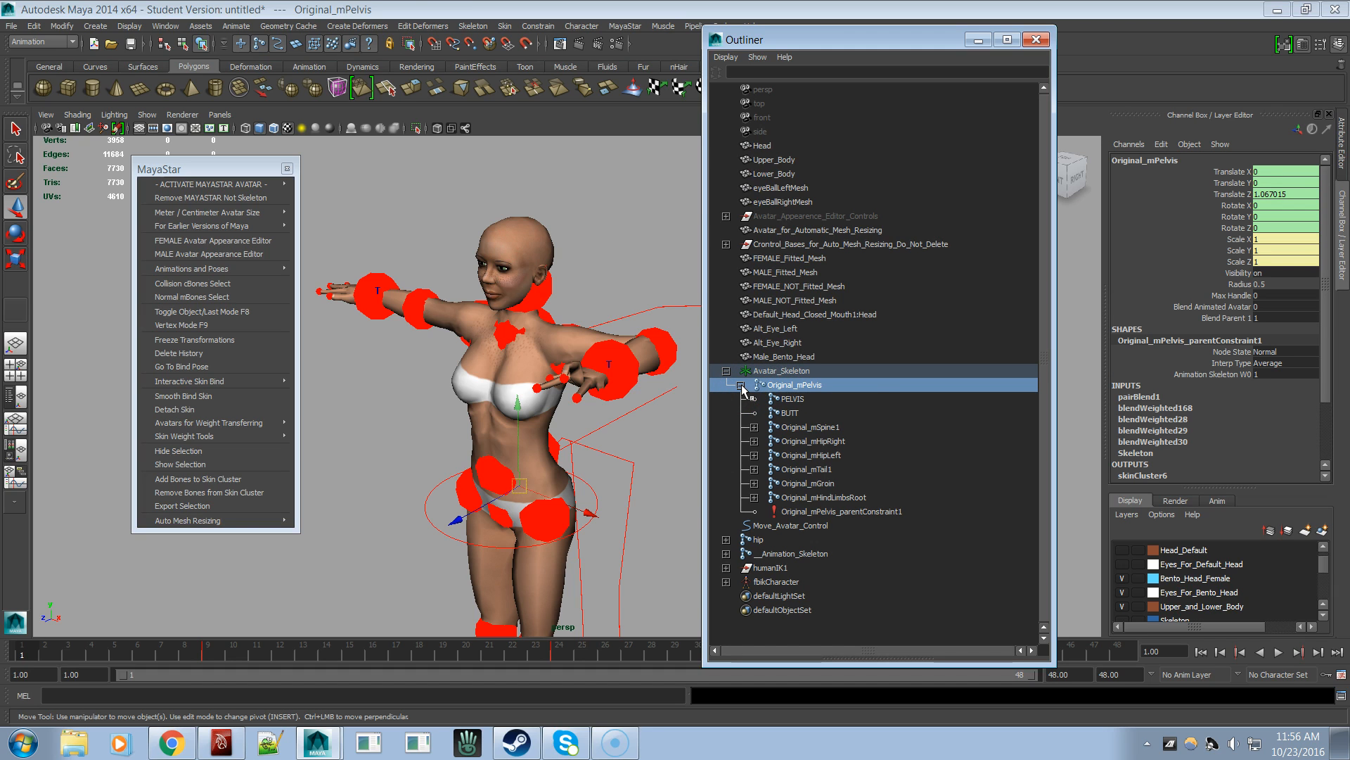
pyautogui.click(741, 385)
pyautogui.click(740, 385)
pyautogui.click(741, 386)
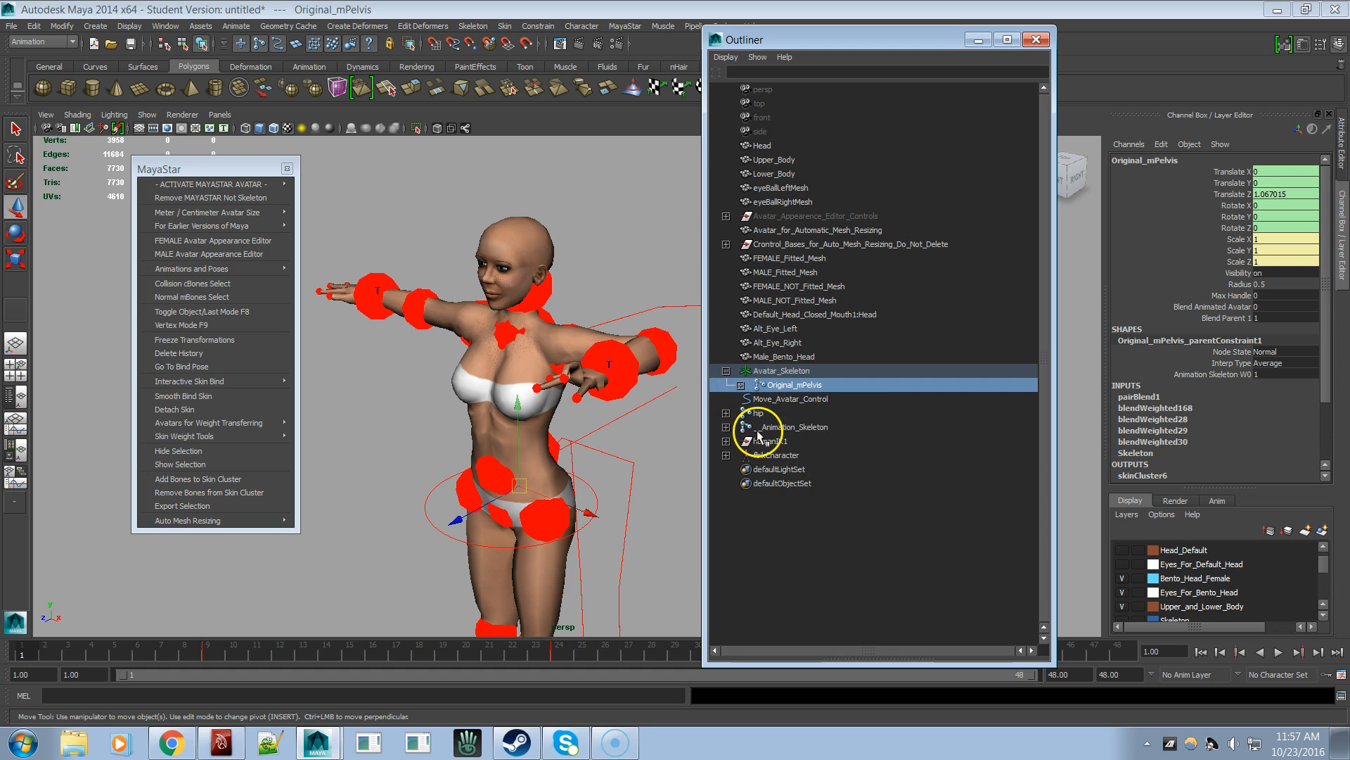
# - Examine the bone hierarchies under hip and __Animation_Skeleton, collapsing each one again
pyautogui.click(789, 428)
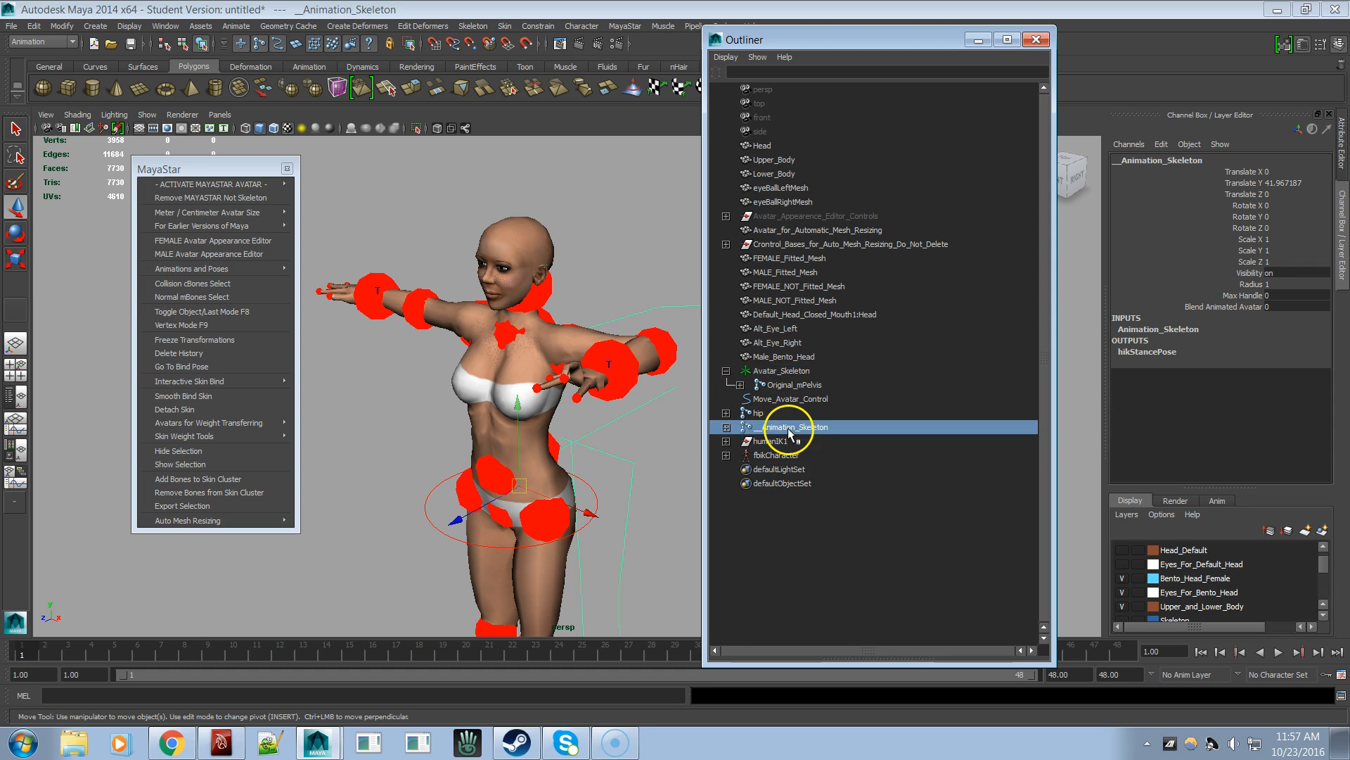
pyautogui.click(739, 414)
pyautogui.click(728, 415)
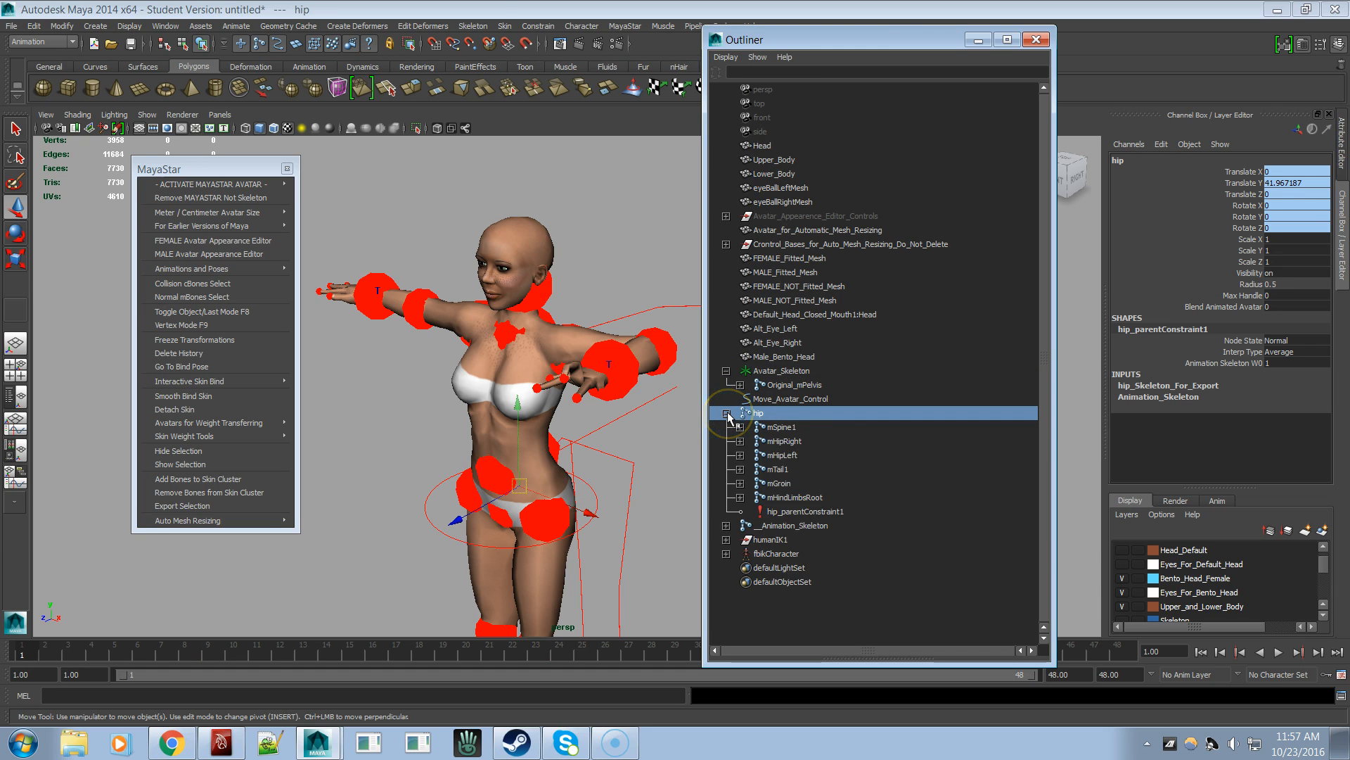
pyautogui.click(727, 414)
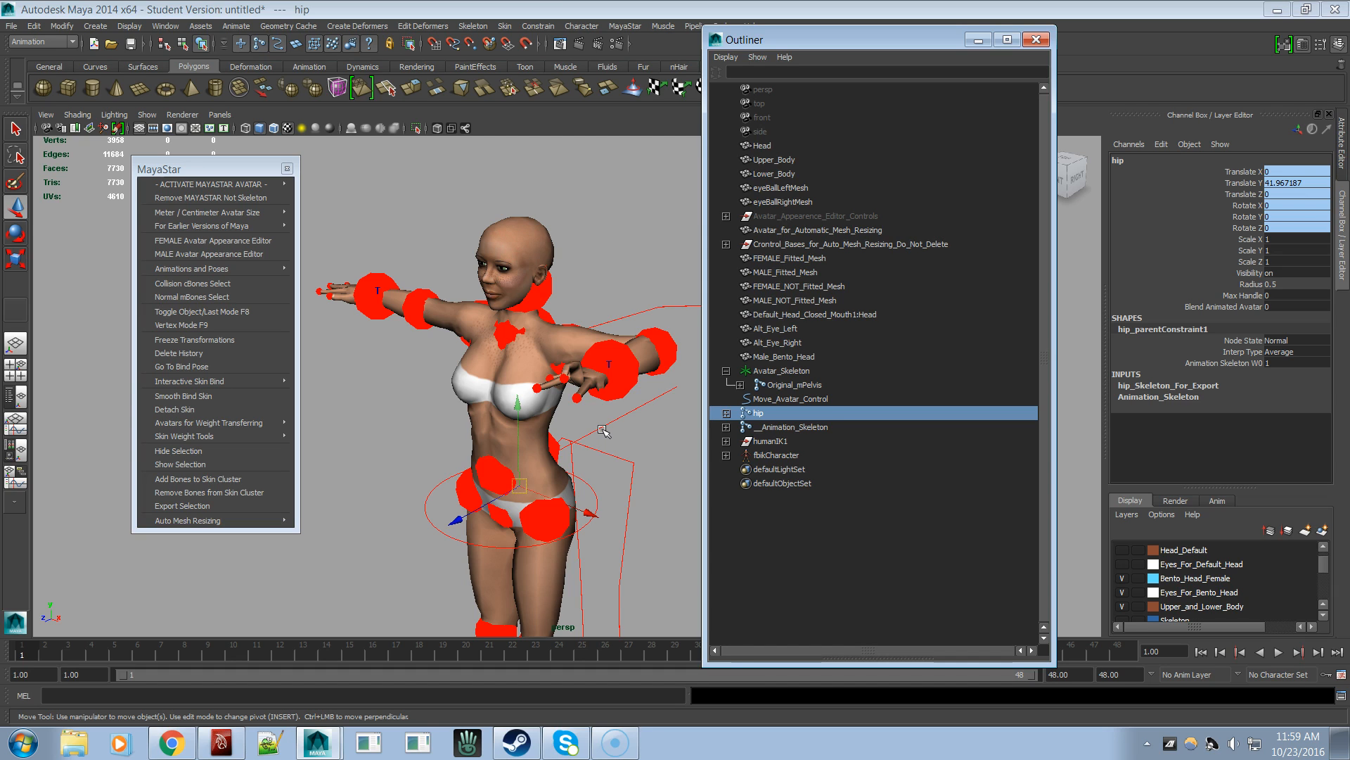
pyautogui.click(820, 426)
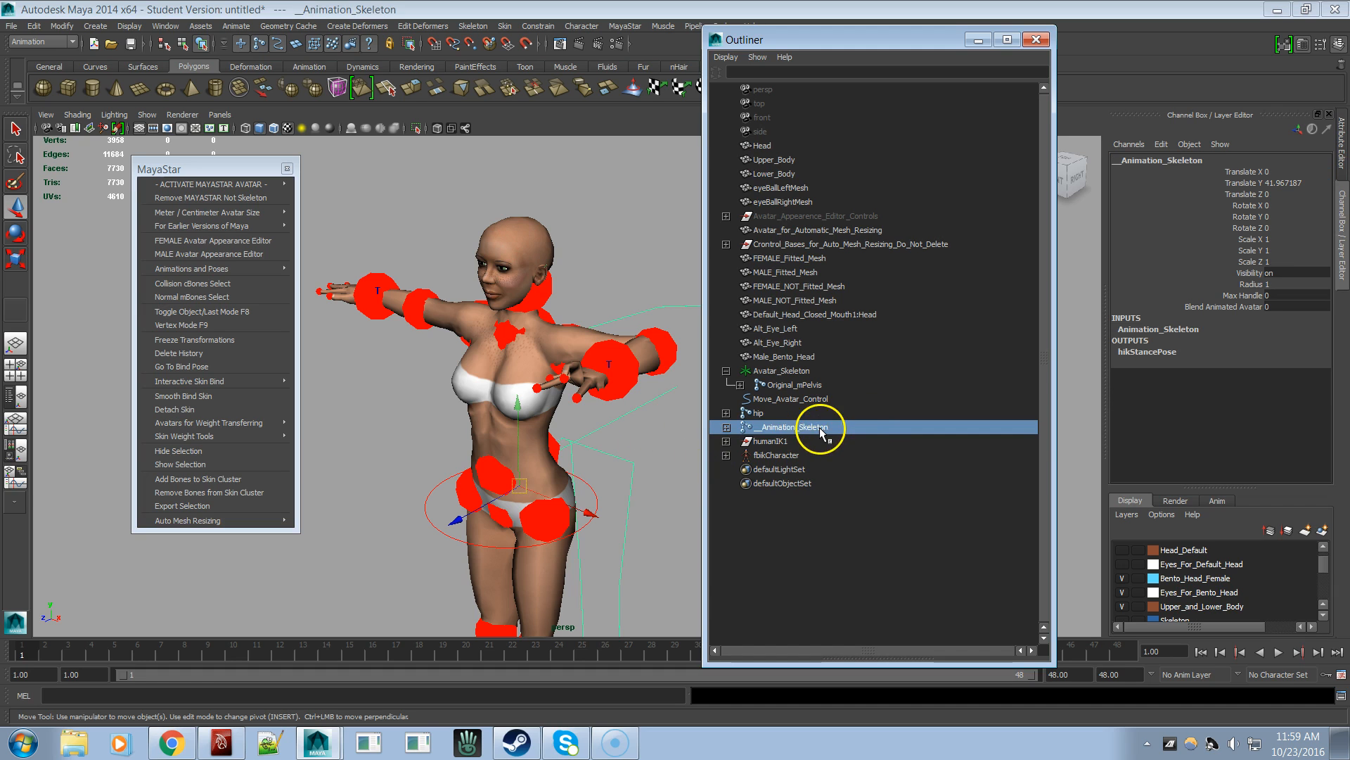
pyautogui.click(727, 427)
pyautogui.click(727, 427)
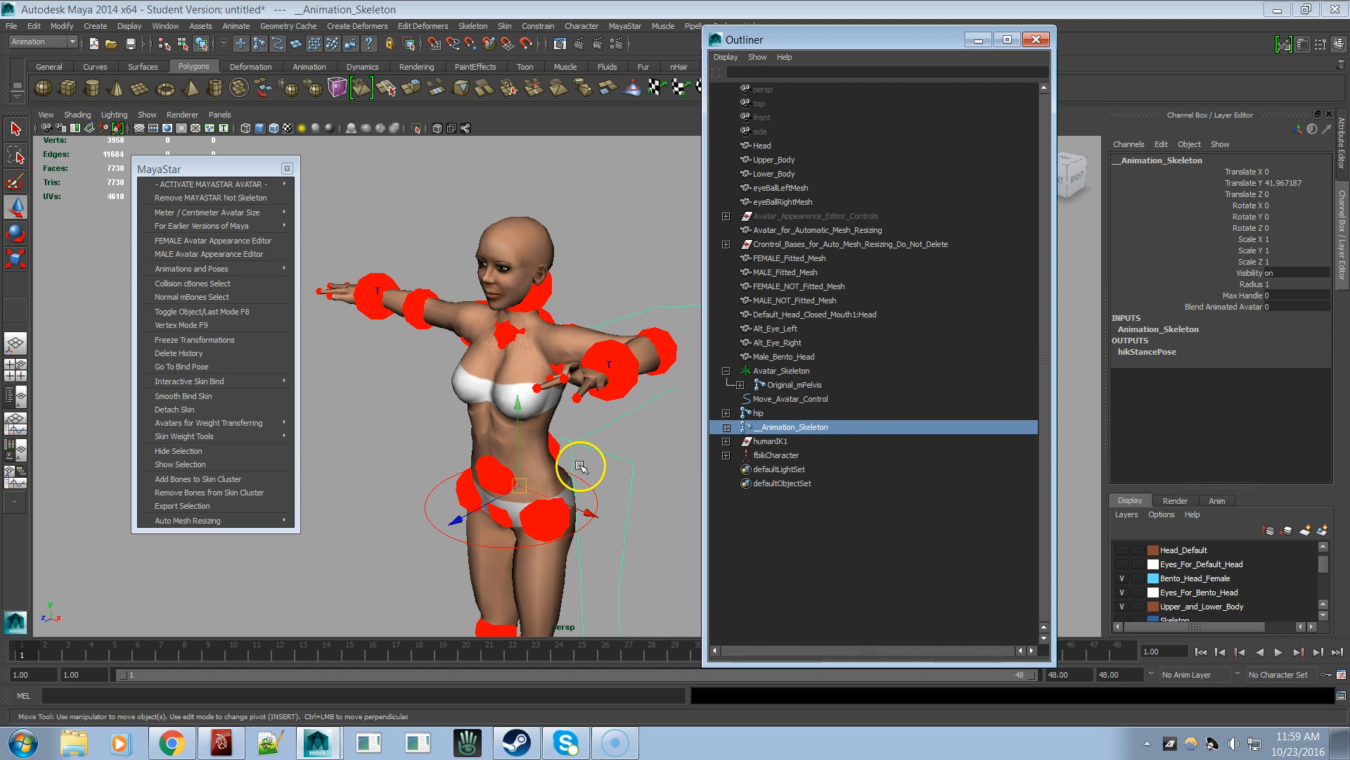
# - Read the description of the Normal mBones Select command in the MayaStar tools
pyautogui.keyDown('alt'); pyautogui.moveTo(581, 471); pyautogui.dragTo(593, 469); pyautogui.keyUp('alt')
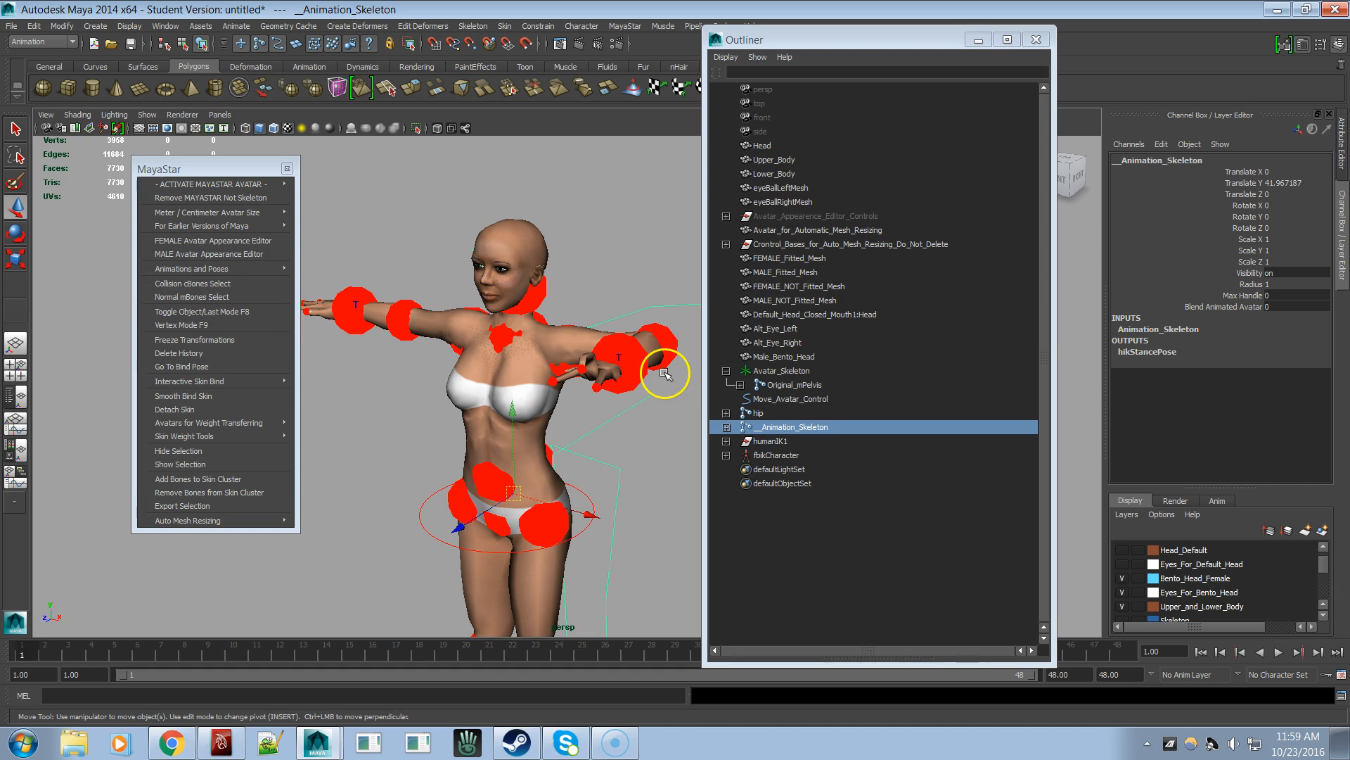
pyautogui.click(165, 304)
pyautogui.click(167, 305)
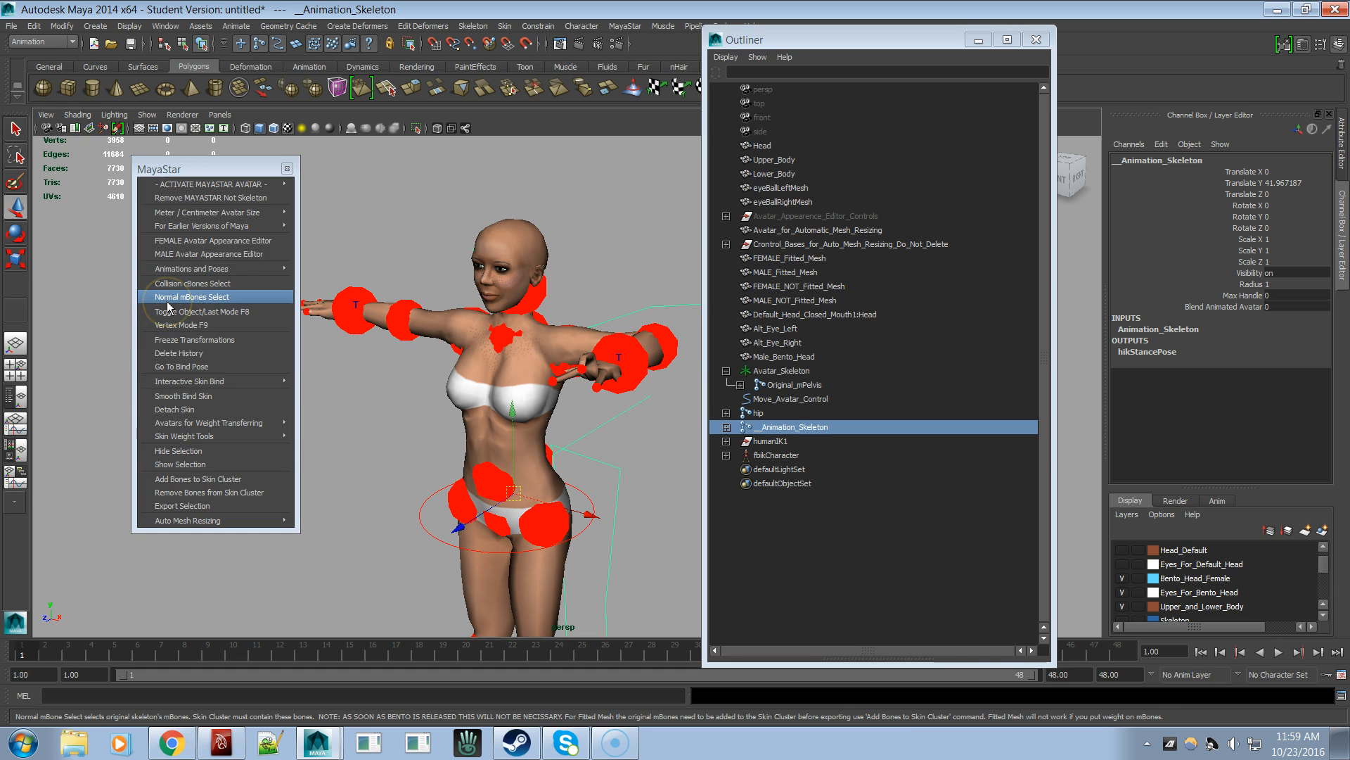
pyautogui.click(181, 296)
pyautogui.click(210, 303)
pyautogui.click(220, 304)
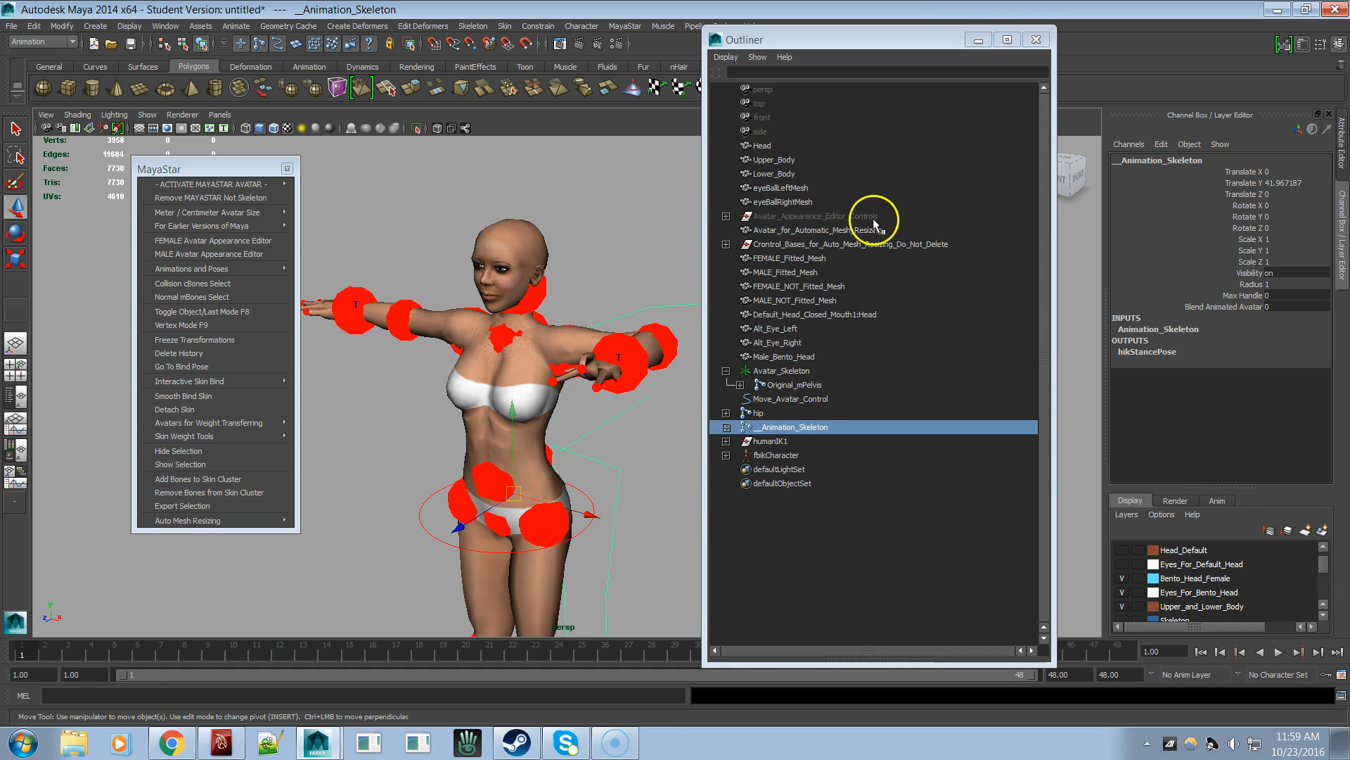
# - Close the Outliner and select the LeftHandEff control on the left wrist
pyautogui.click(1036, 41)
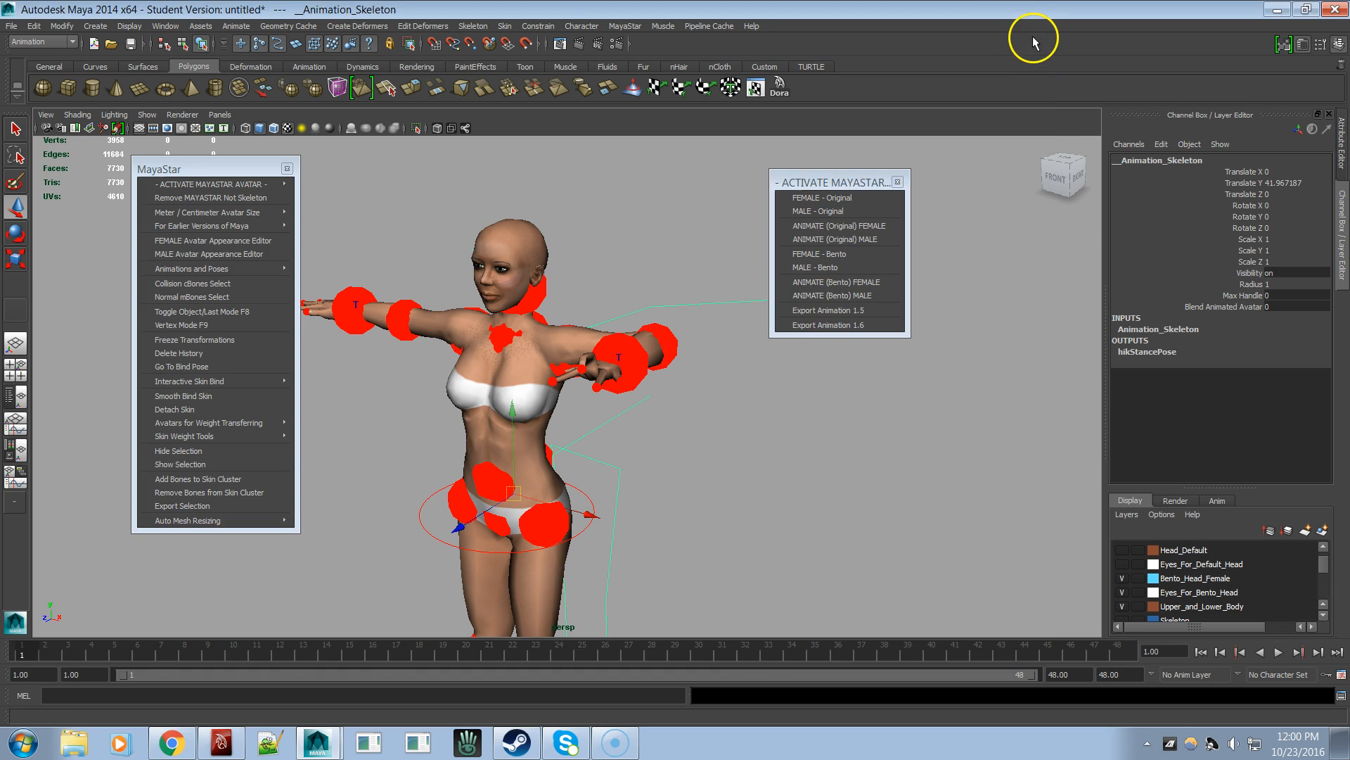
pyautogui.click(631, 384)
pyautogui.click(677, 424)
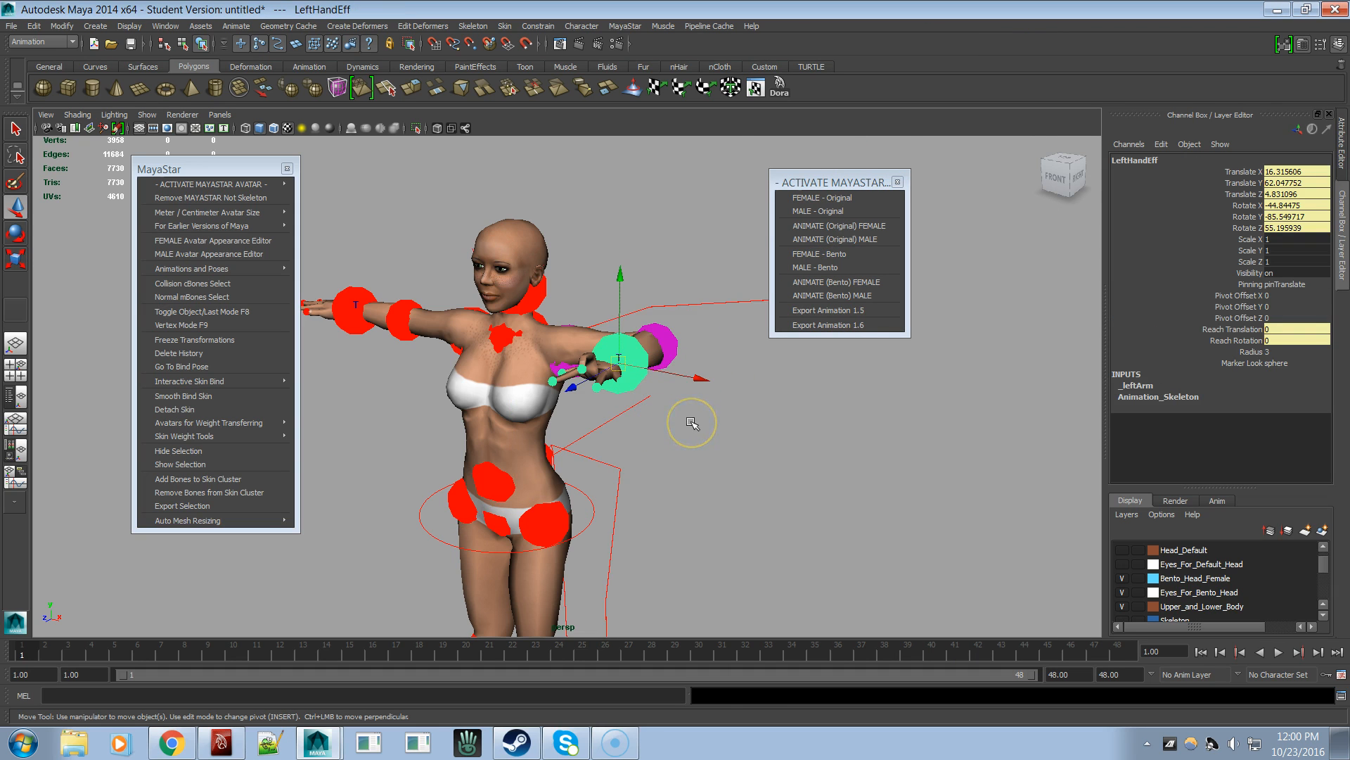
# - Undo the posing of the female avatar's left wrist and fingers along with the recent selections
pyautogui.hotkey('ctrl', 'z')
pyautogui.hotkey('ctrl', 'z')
pyautogui.hotkey('ctrl', 'z')
pyautogui.hotkey('ctrl', 'z')
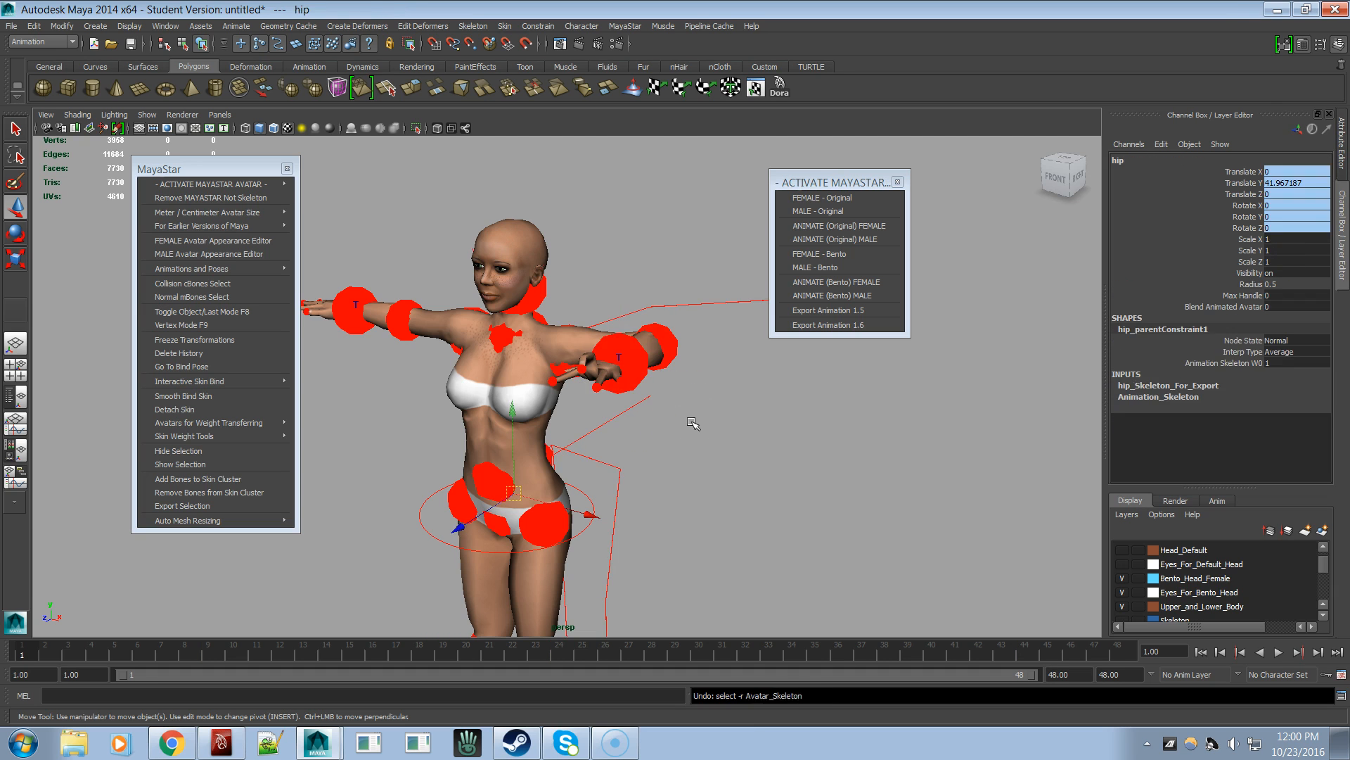
pyautogui.hotkey('ctrl', 'z')
pyautogui.hotkey('ctrl', 'z')
pyautogui.hotkey('ctrl', 'z')
pyautogui.hotkey('ctrl', 'z')
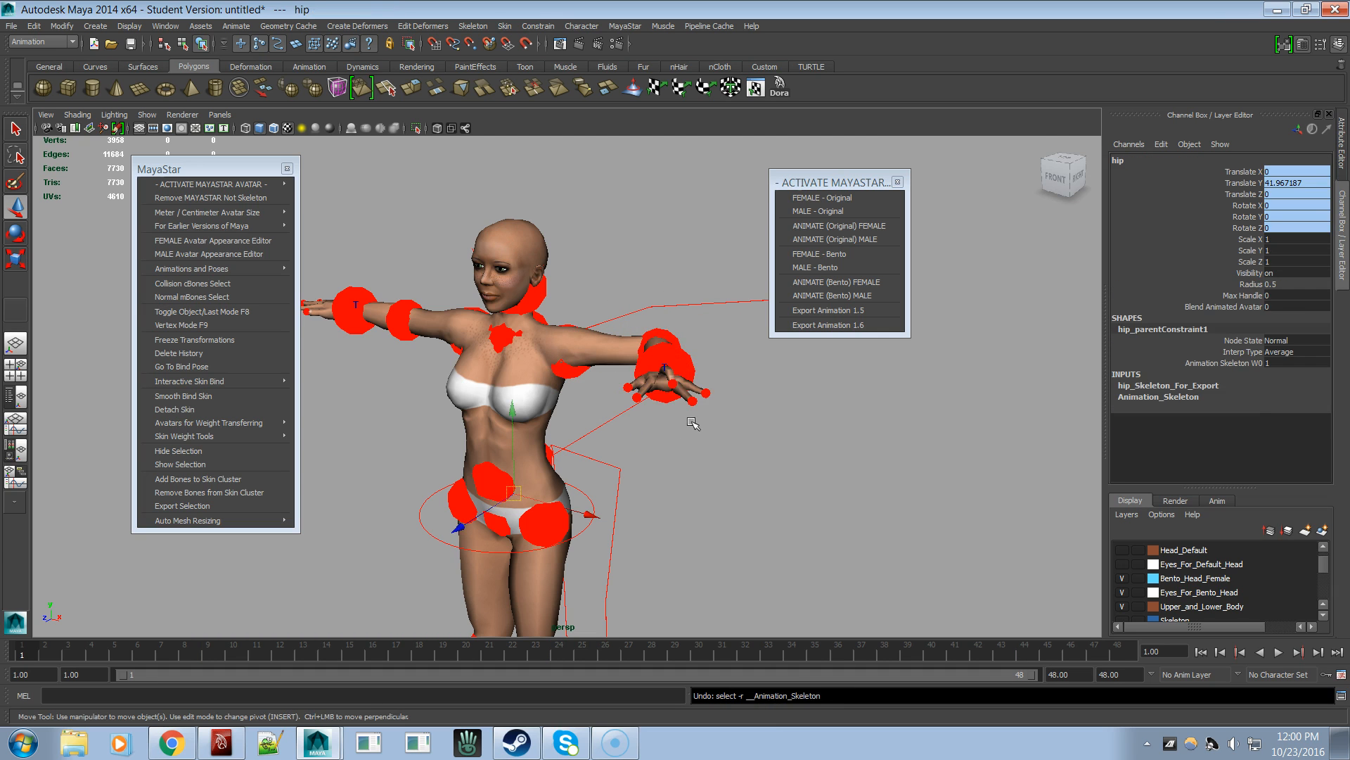
pyautogui.hotkey('ctrl', 'z')
pyautogui.hotkey('ctrl', 'z')
pyautogui.hotkey('ctrl', 'z')
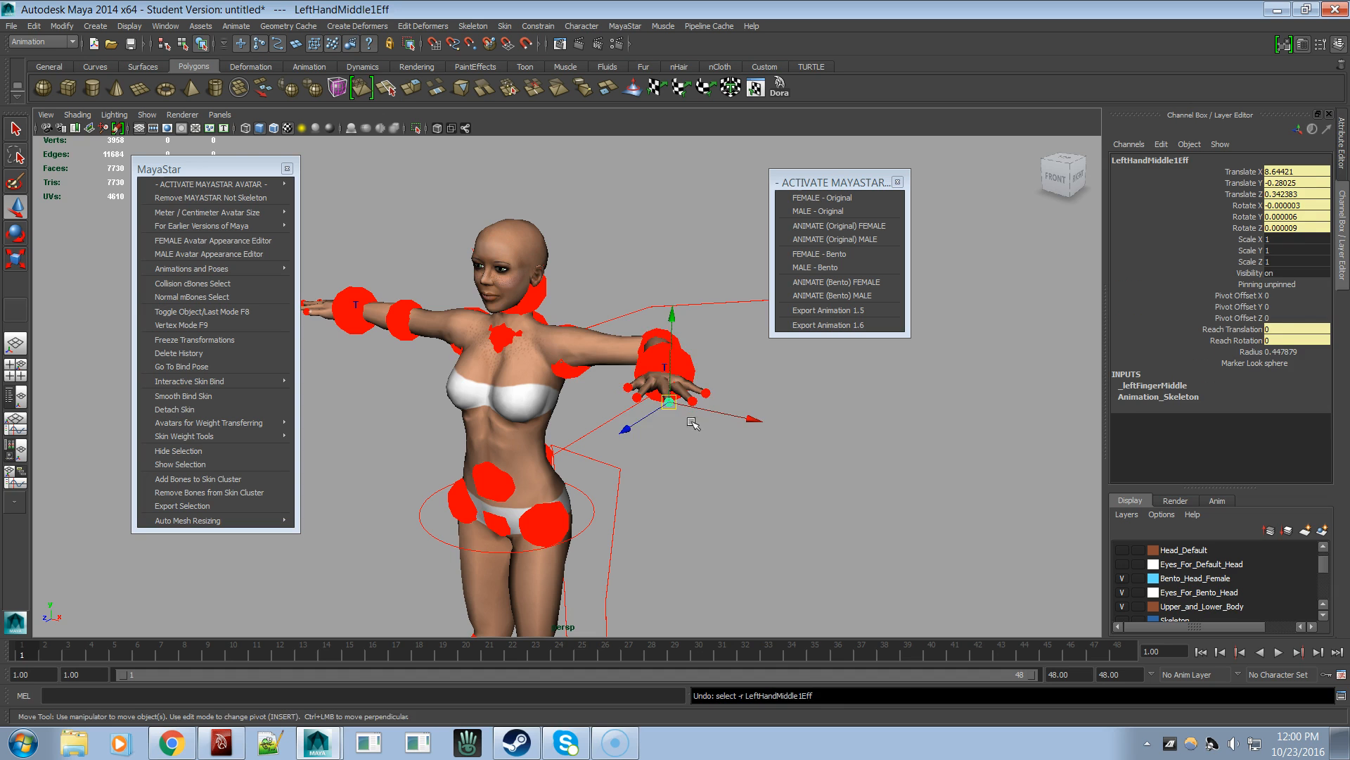
# - Clear the selection and start a new scene without saving the female avatar scene
pyautogui.click(391, 236)
pyautogui.click(12, 26)
pyautogui.click(33, 48)
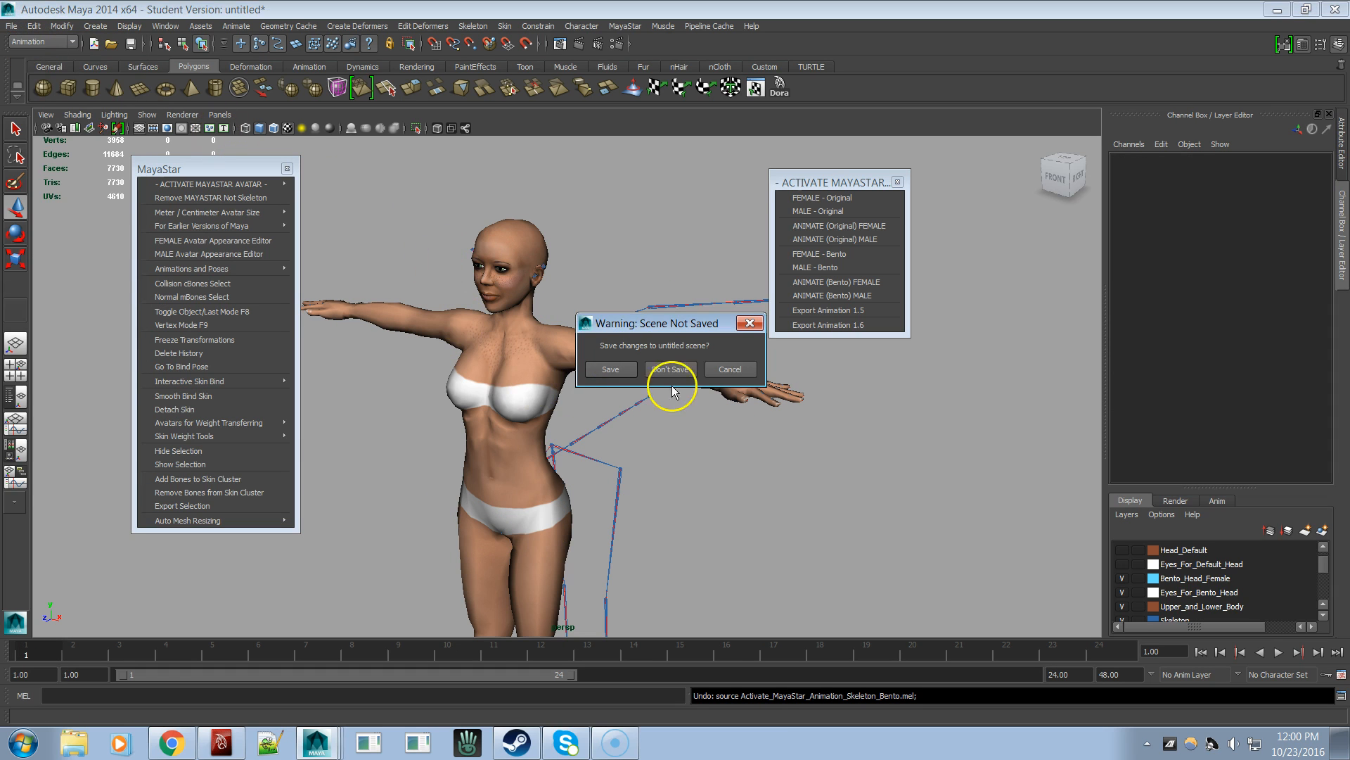
pyautogui.click(682, 370)
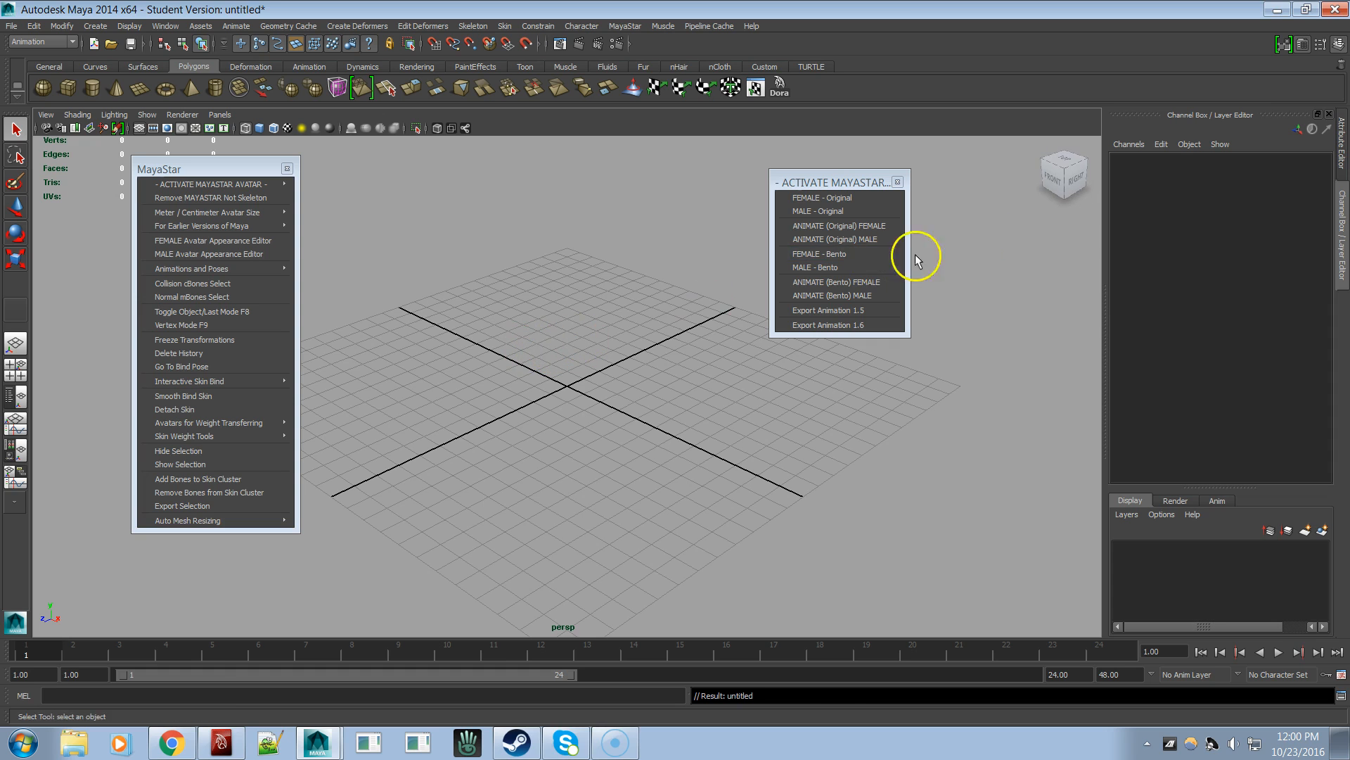
# - Activate the MALE - Bento avatar and add its ANIMATE (Bento) MALE rig
pyautogui.click(820, 268)
pyautogui.click(939, 367)
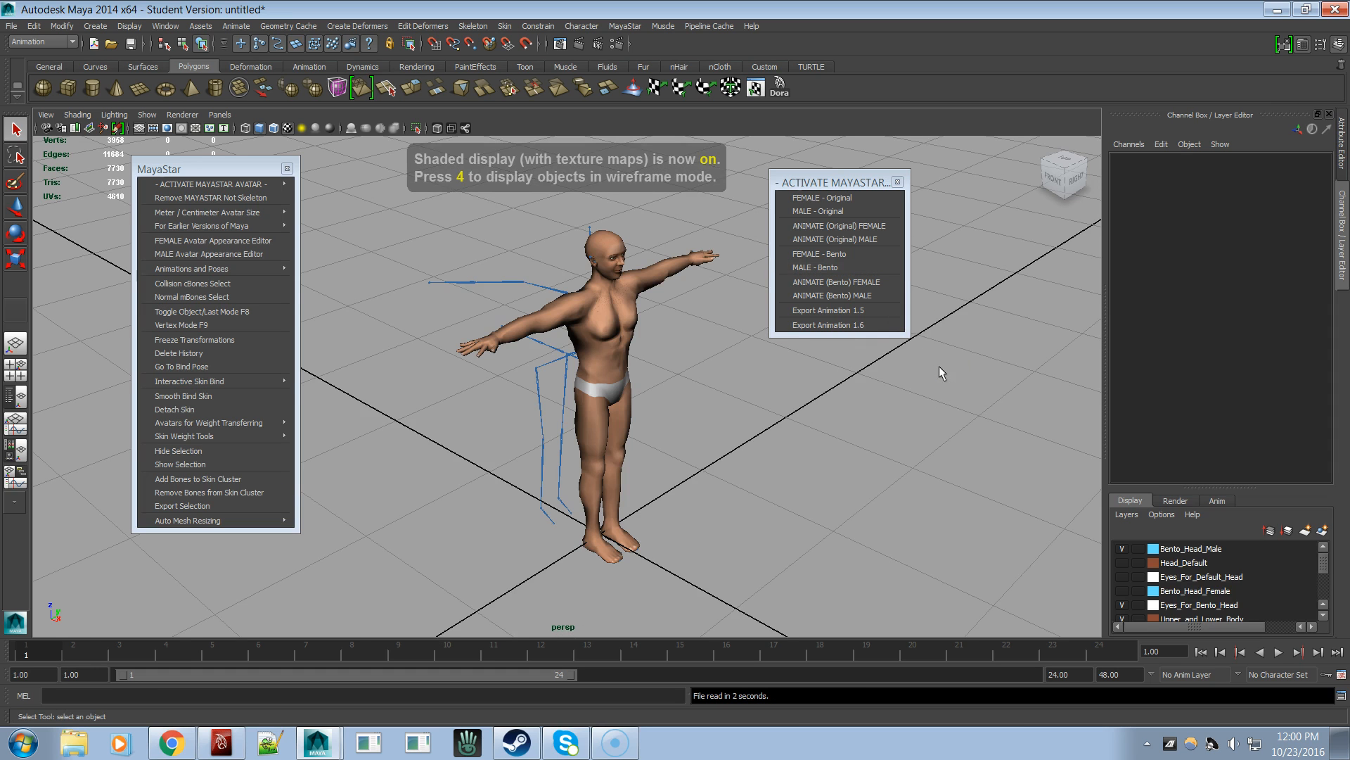
pyautogui.click(862, 296)
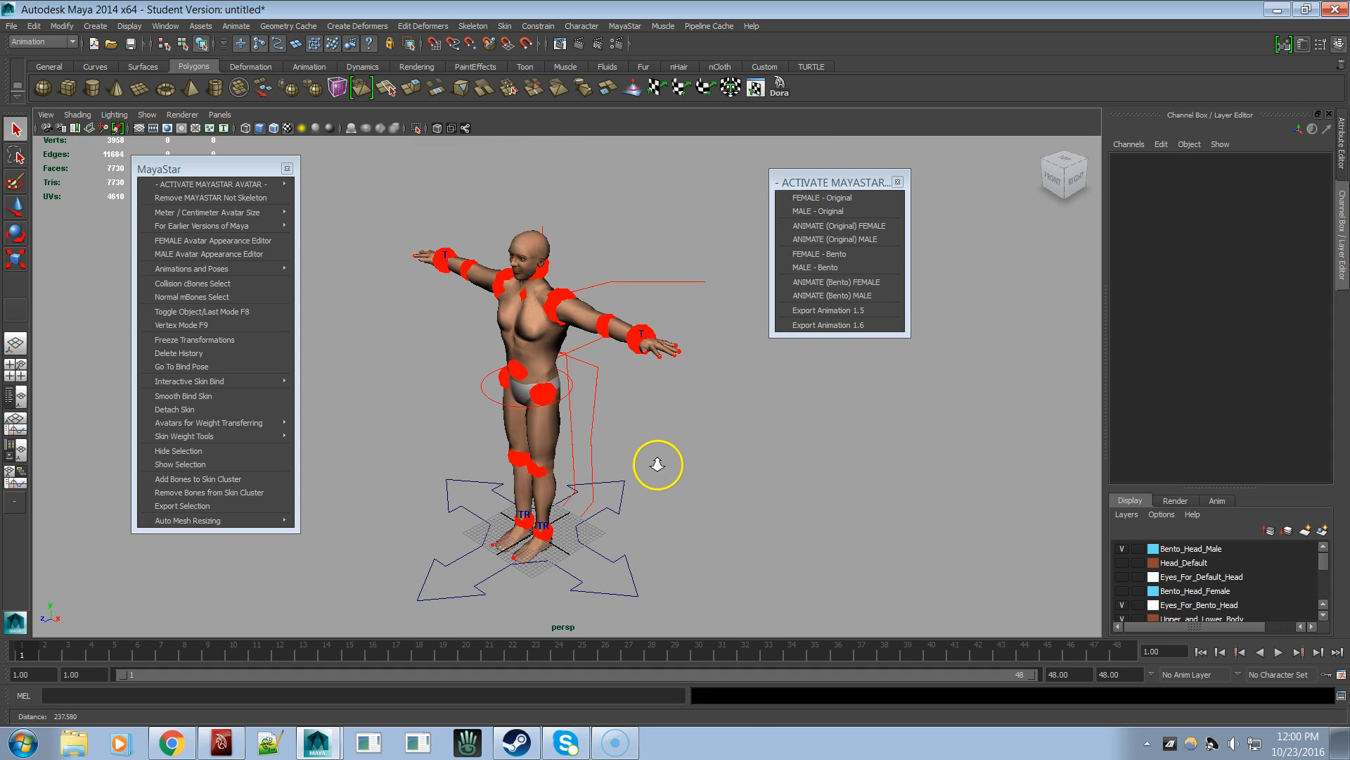
pyautogui.keyDown('alt'); pyautogui.moveTo(657, 464); pyautogui.dragTo(879, 450, button='right'); pyautogui.keyUp('alt')
pyautogui.keyDown('alt'); pyautogui.moveTo(801, 439); pyautogui.dragTo(861, 480, button='middle'); pyautogui.keyUp('alt')
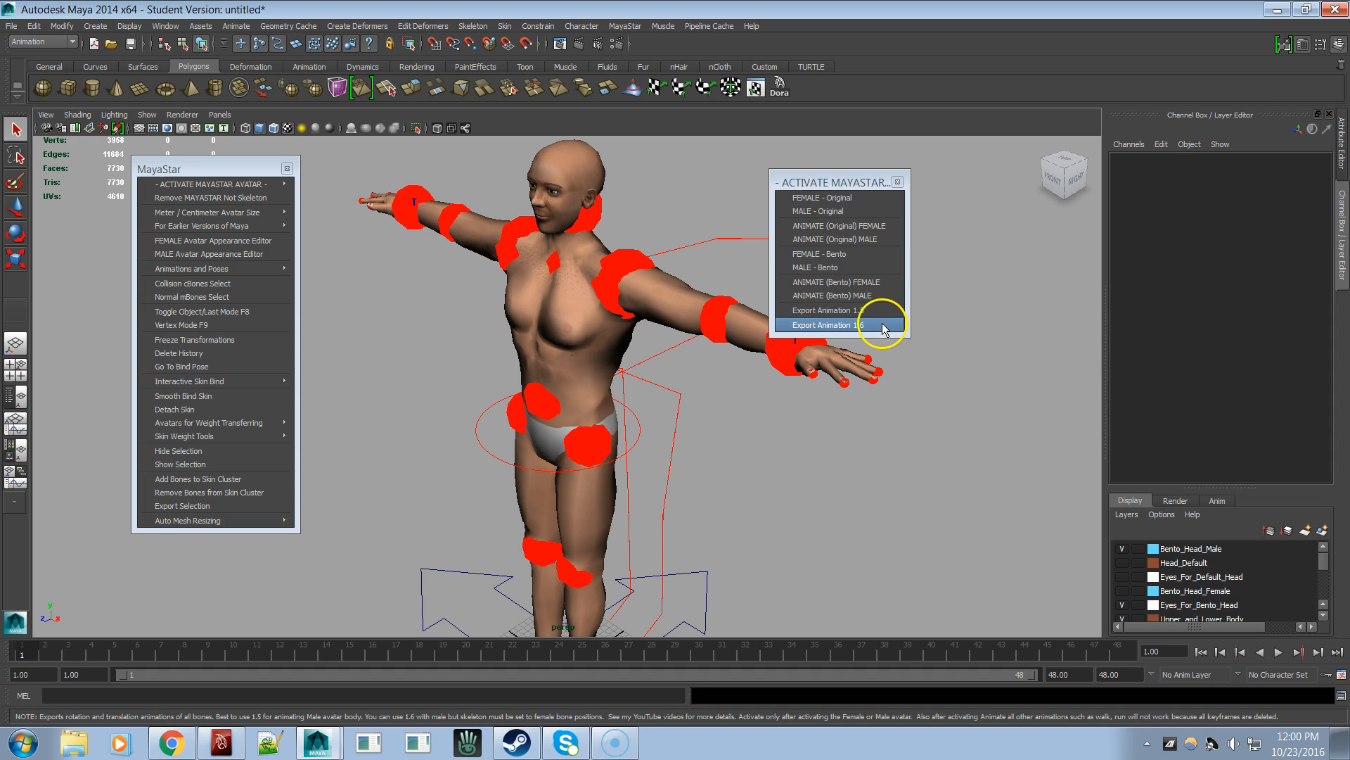
# - Move the avatar activation palette clear of the model and open Export Animation 1.5, placing its BVH dialog above the male avatar's hand
pyautogui.moveTo(951, 155); pyautogui.dragTo(955, 155)
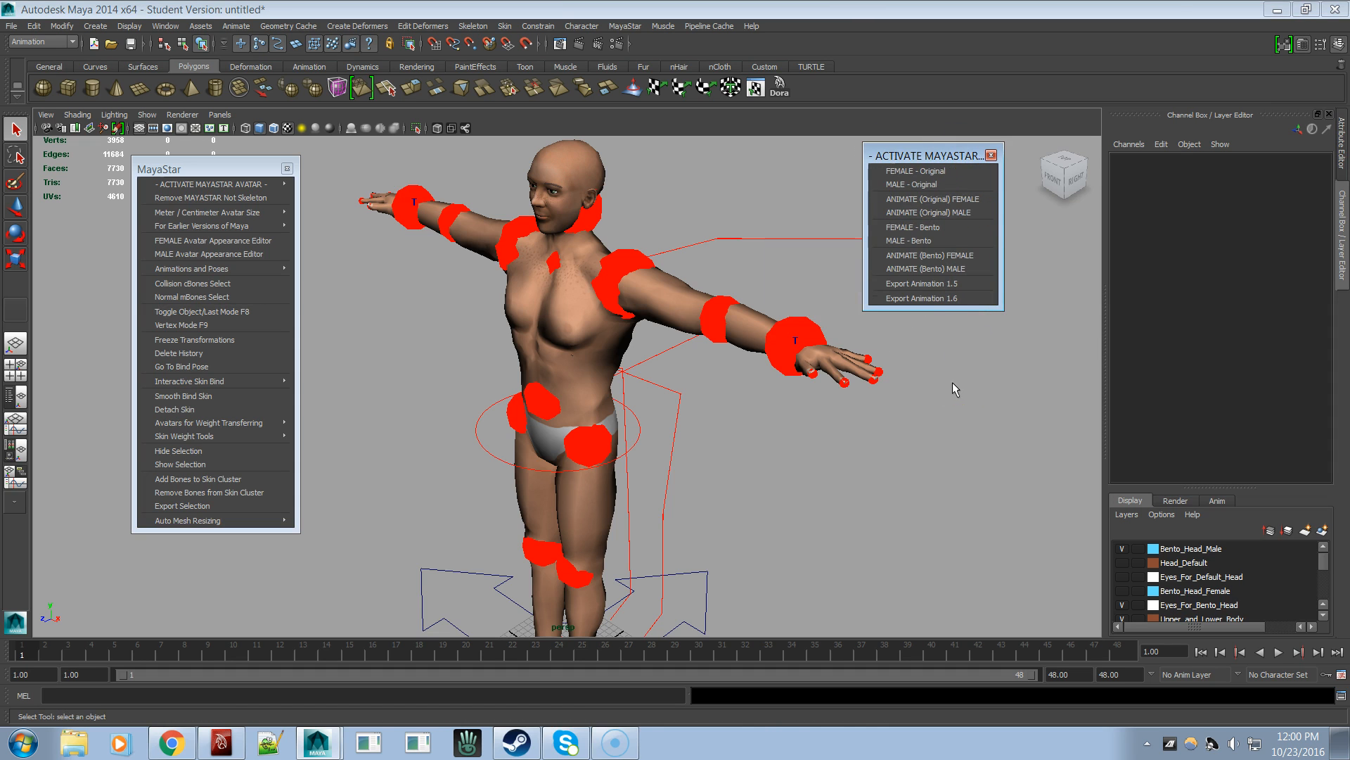
pyautogui.scroll(-2, 952, 382)
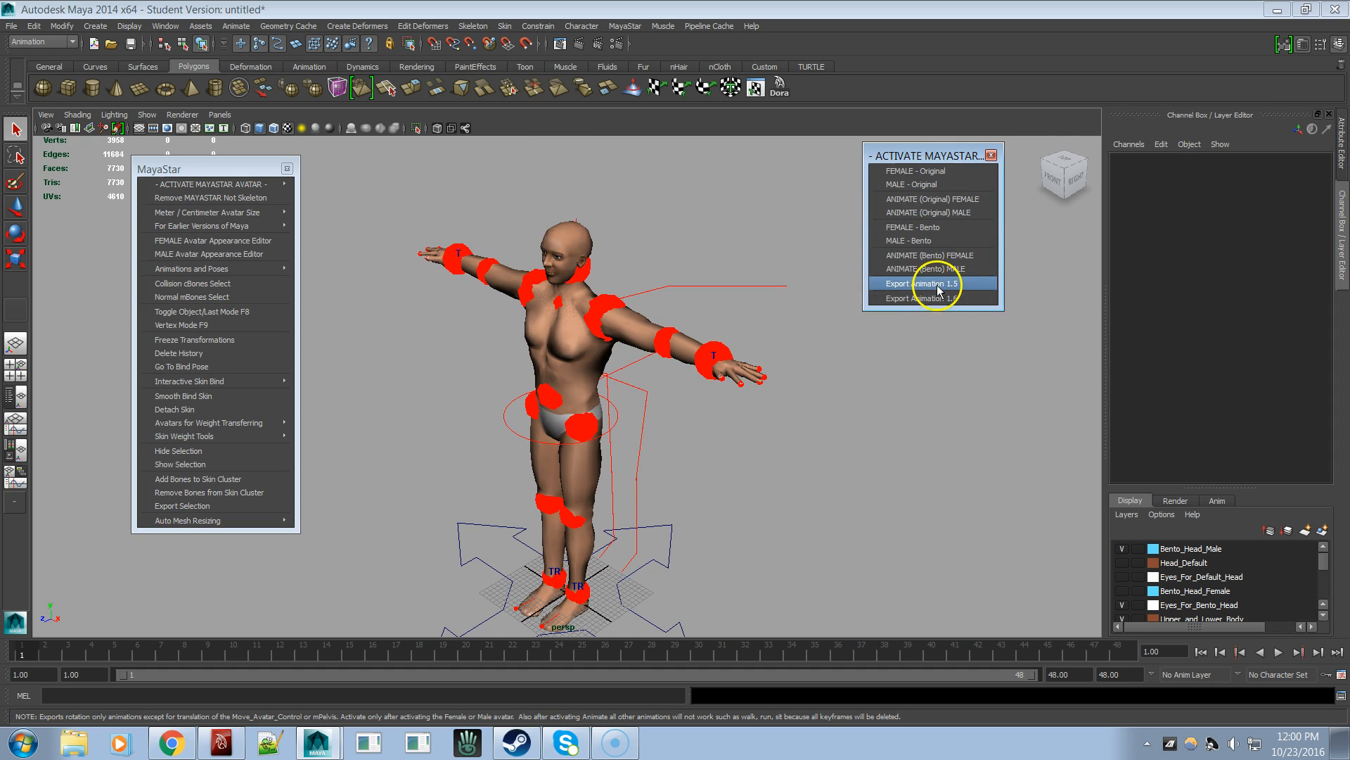
pyautogui.click(938, 284)
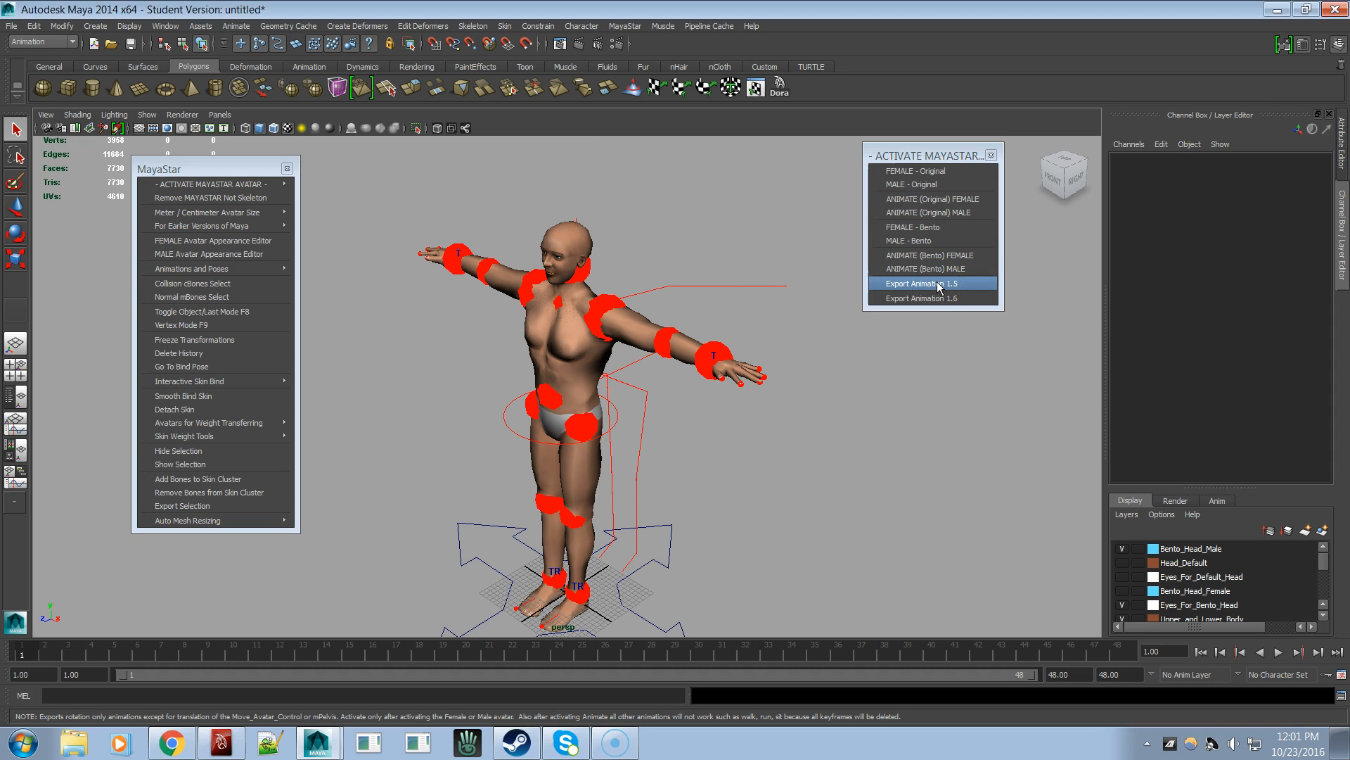
pyautogui.moveTo(572, 260); pyautogui.dragTo(747, 115)
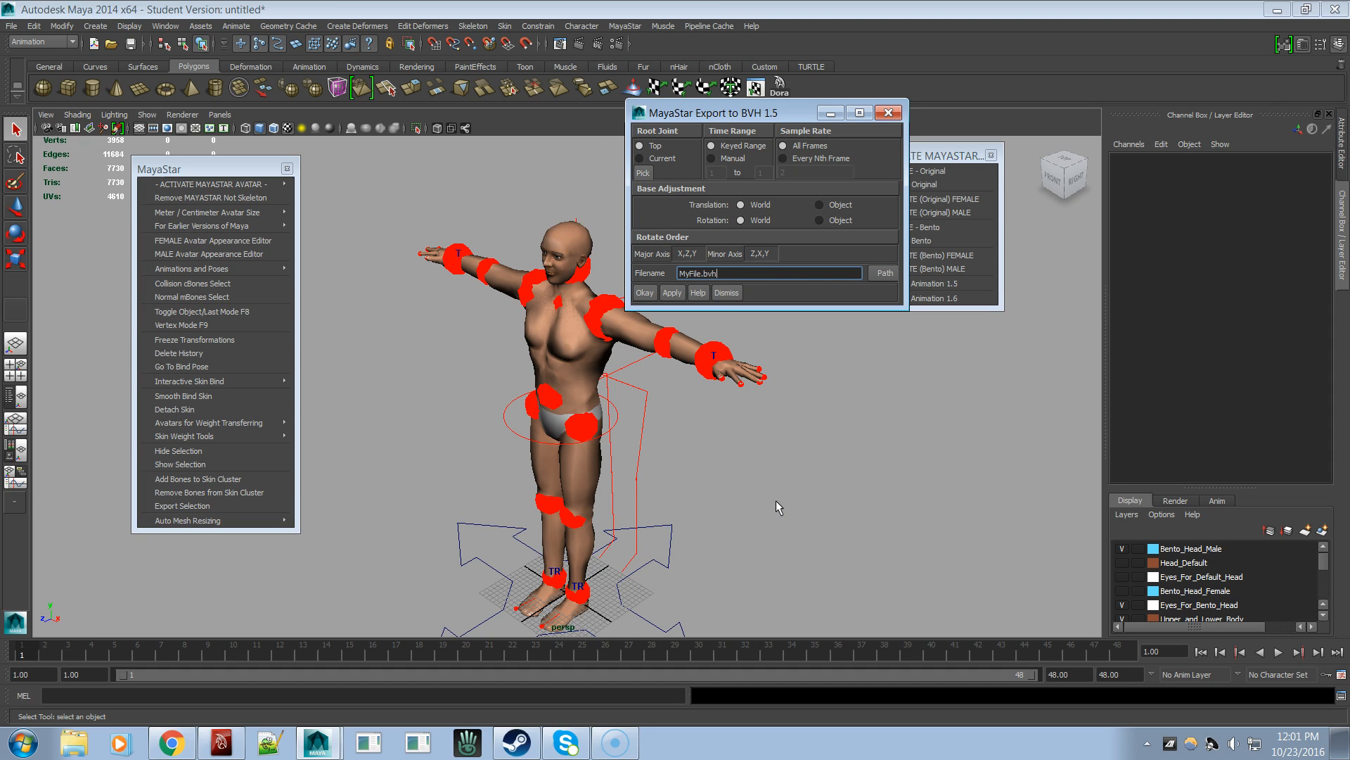
pyautogui.click(725, 292)
# - Try moving the male avatar's LeftHandEff control inward to bend the arm, and undo the move
pyautogui.click(703, 373)
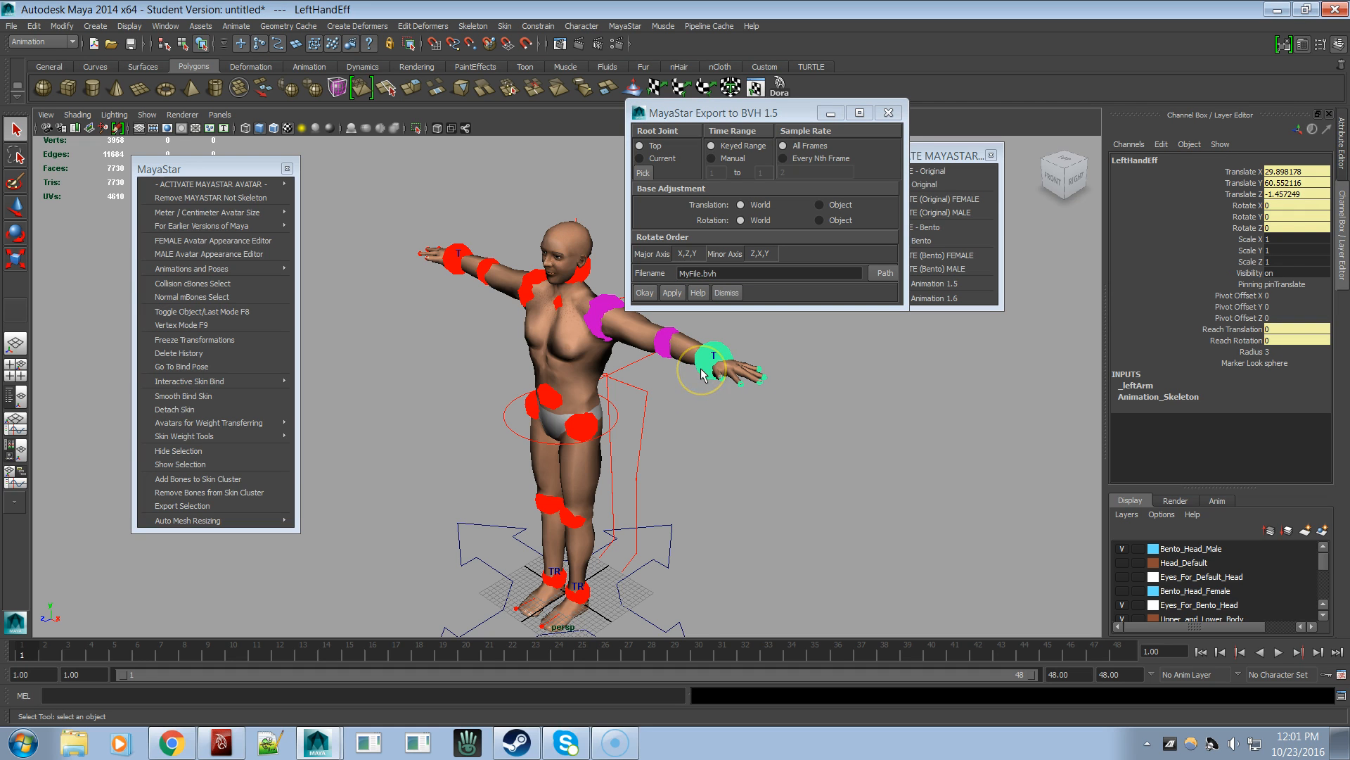
pyautogui.press('w')
pyautogui.moveTo(703, 373); pyautogui.dragTo(653, 361)
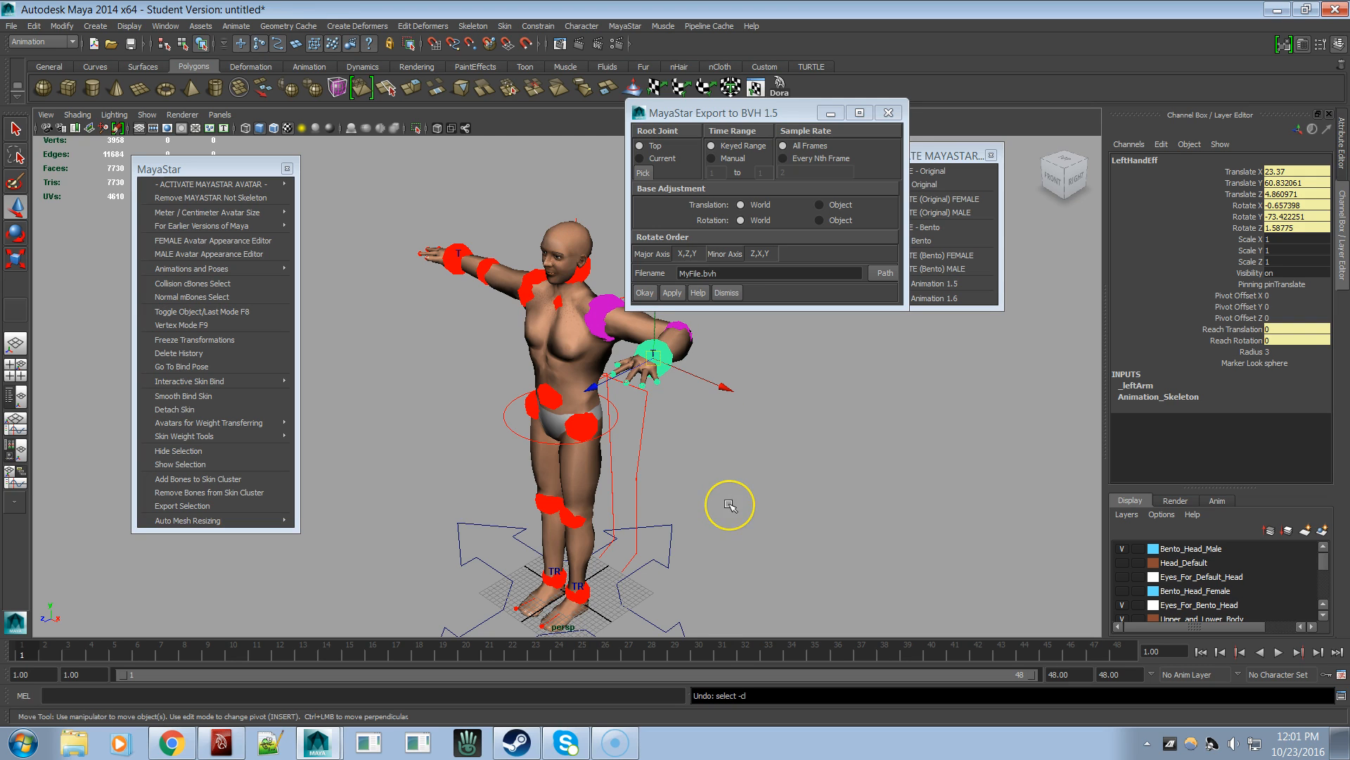
pyautogui.hotkey('ctrl', 'z')
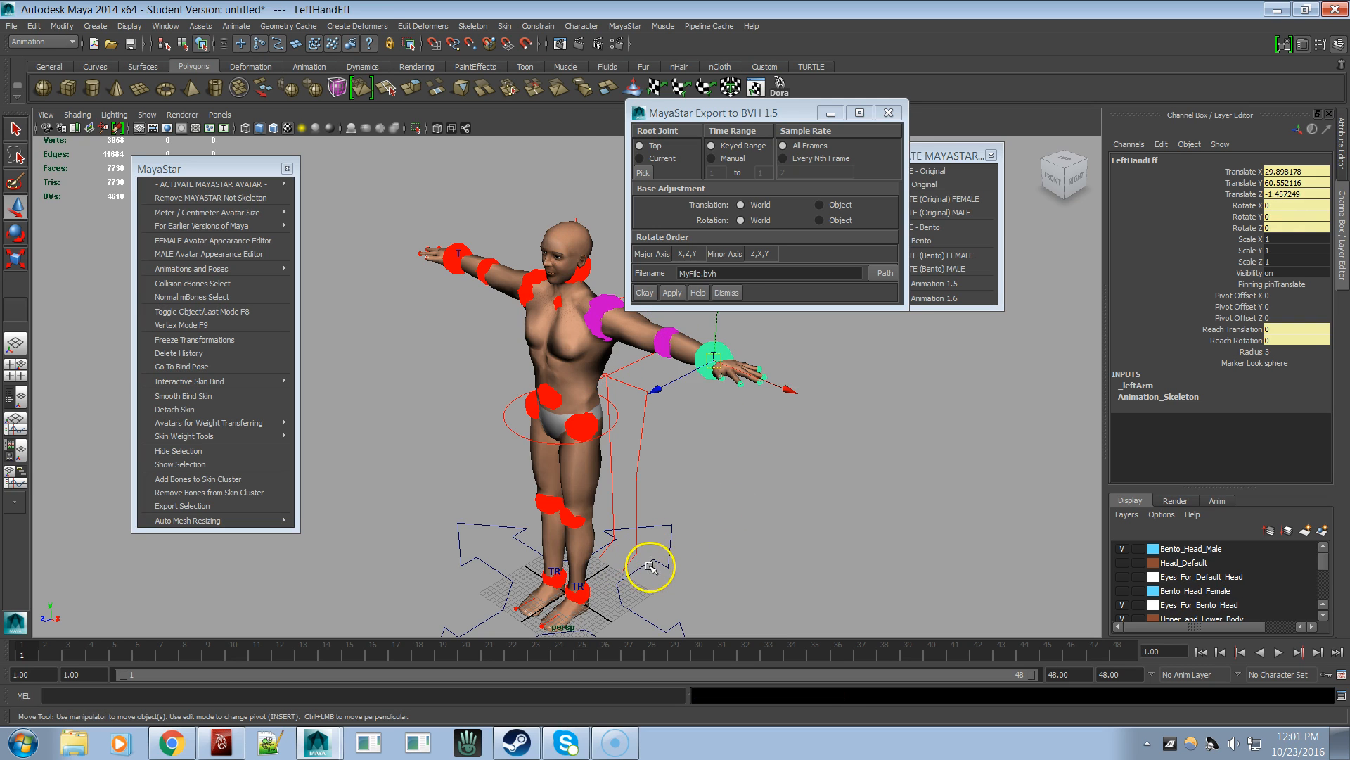
# - Try shifting the whole avatar about 22.16 along Z with Move_Avatar_Control and tilting it about -18.6 degrees in X
pyautogui.click(650, 570)
pyautogui.moveTo(675, 563); pyautogui.dragTo(500, 522, button='middle')
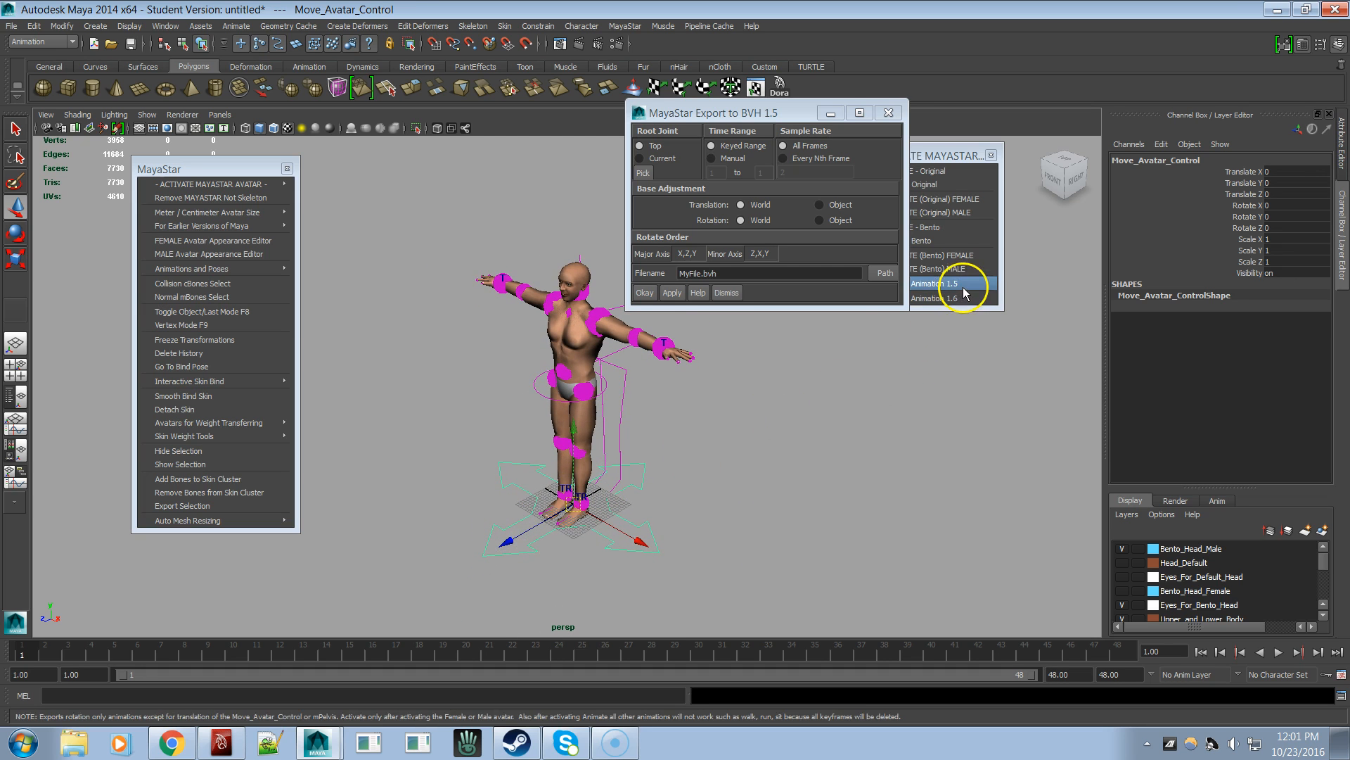
pyautogui.click(956, 153)
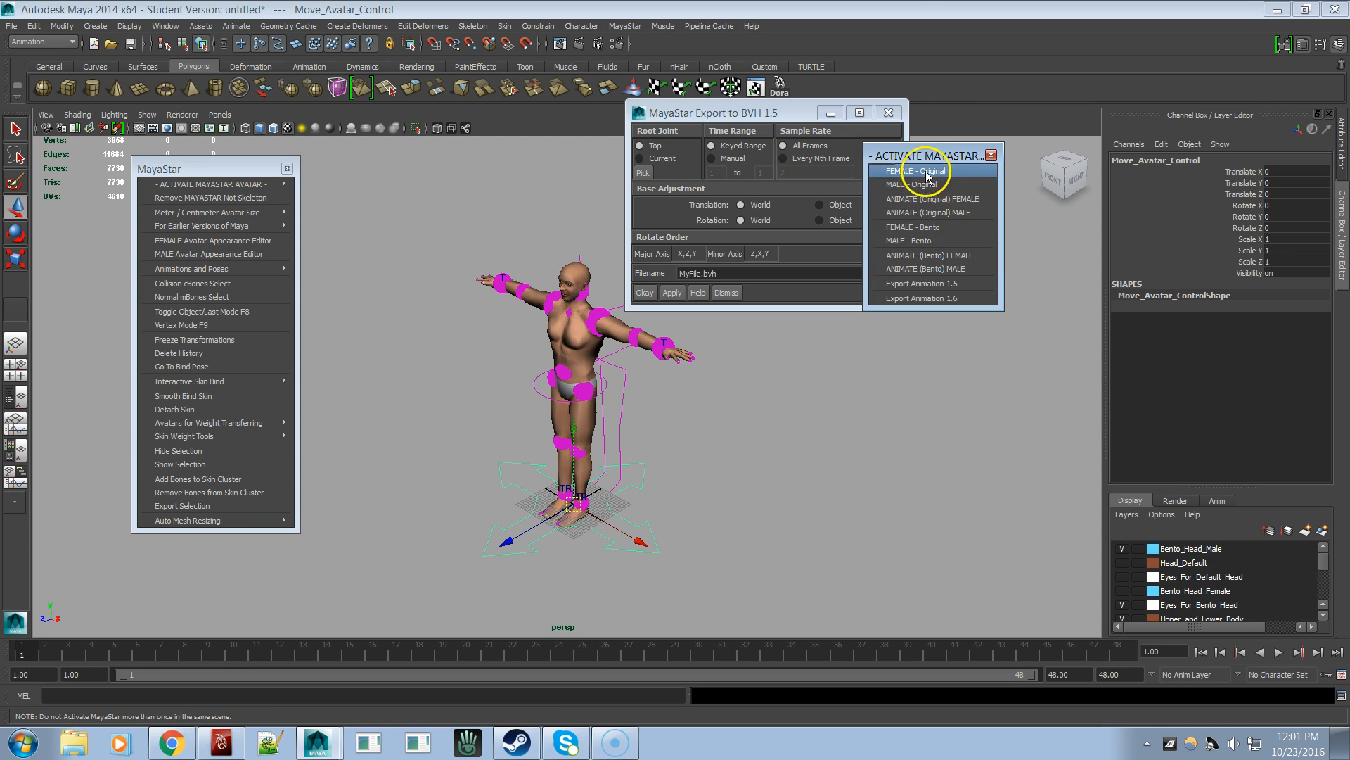
pyautogui.moveTo(928, 158); pyautogui.dragTo(1023, 359)
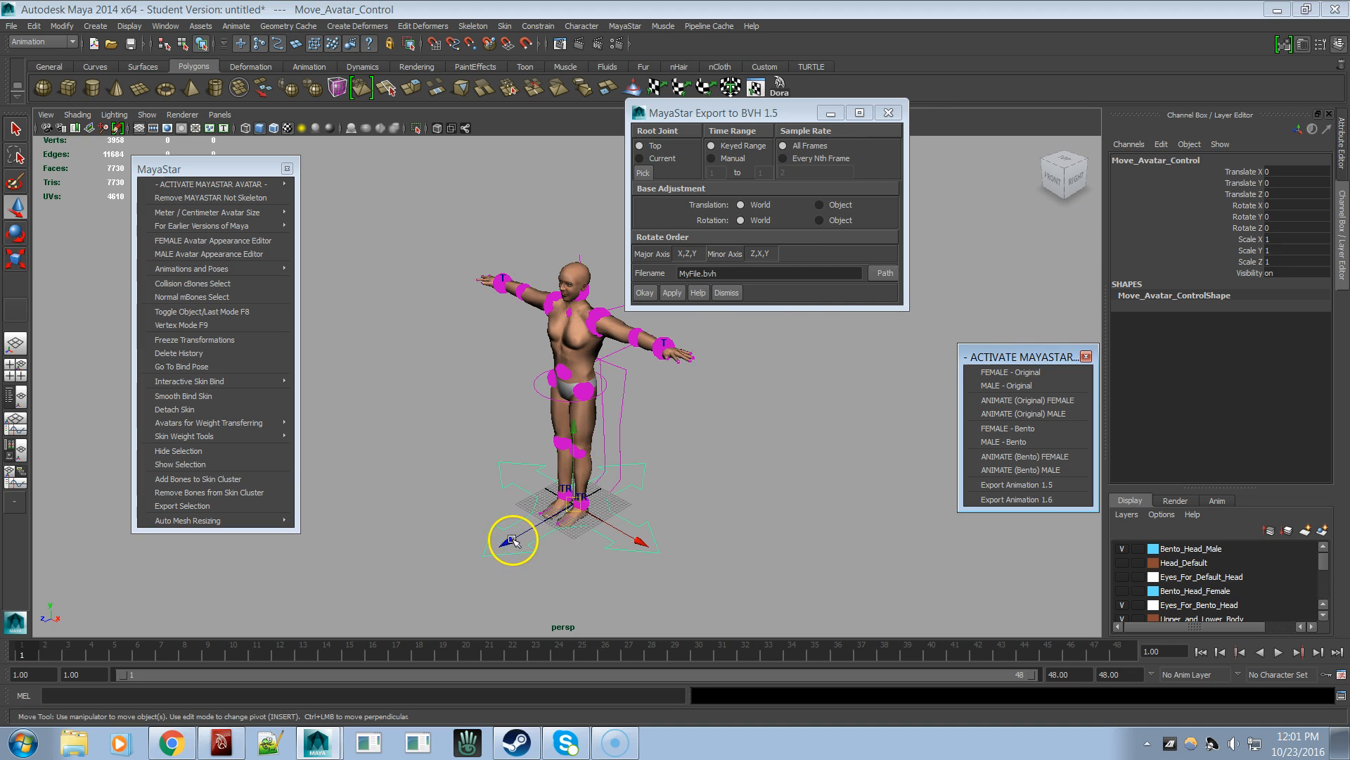
pyautogui.moveTo(512, 540); pyautogui.dragTo(459, 588)
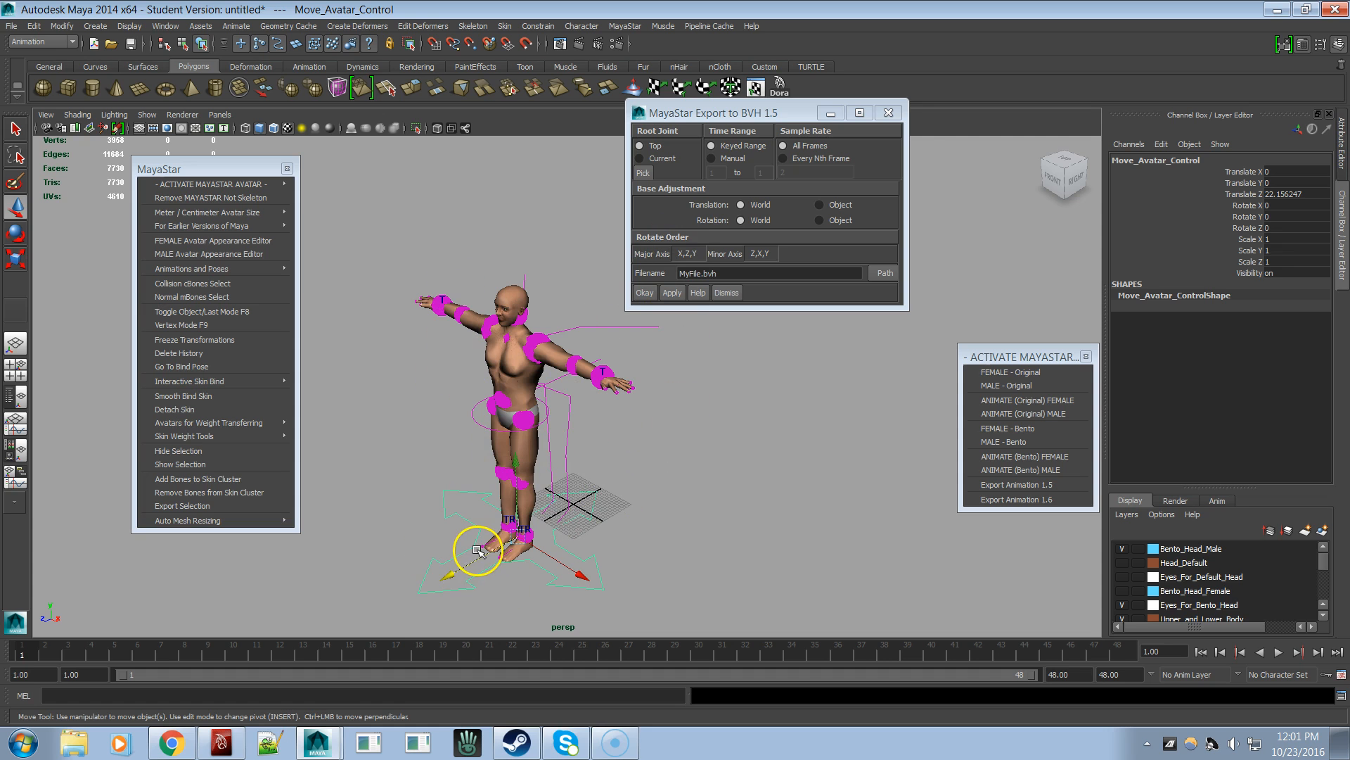
pyautogui.press('e')
pyautogui.moveTo(455, 482); pyautogui.dragTo(483, 473)
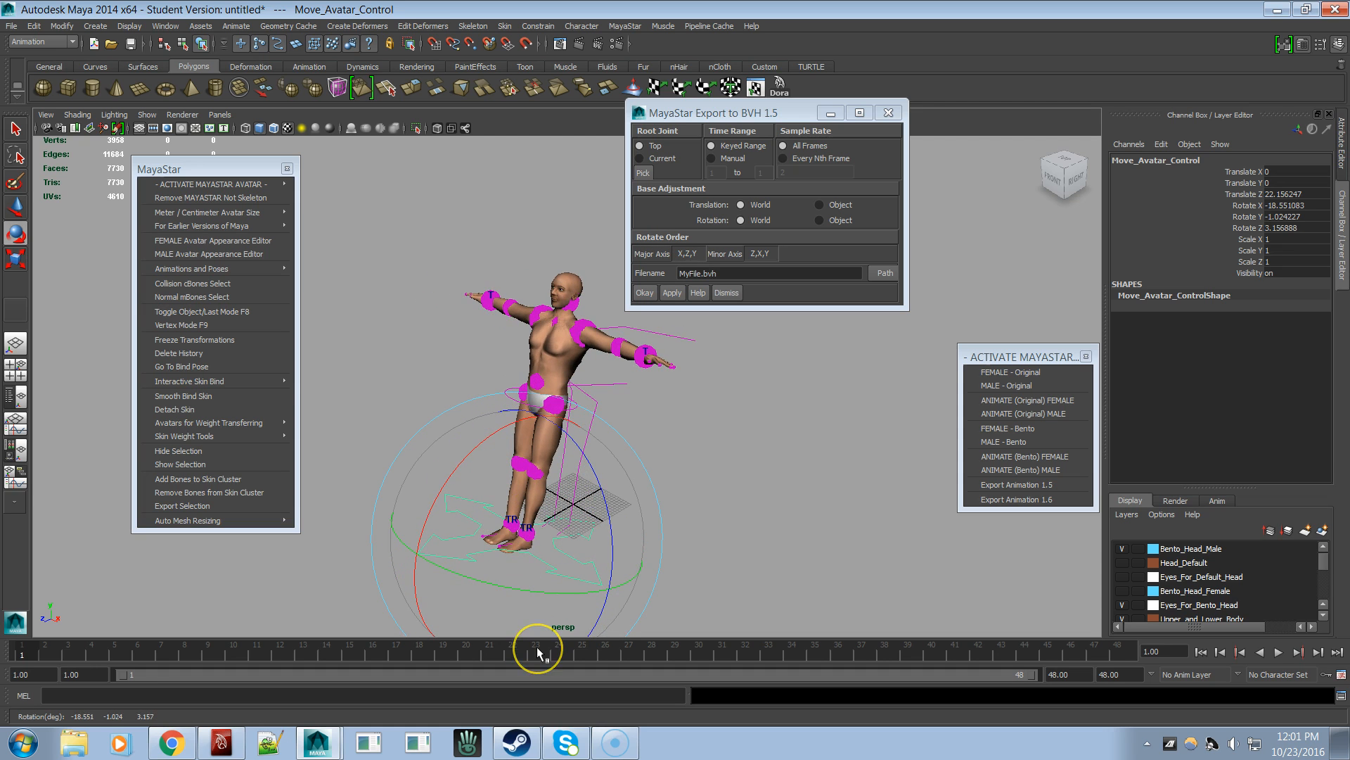
# - Undo the rotation and move of Move_Avatar_Control and leave nothing selected
pyautogui.hotkey('ctrl', 'z')
pyautogui.hotkey('ctrl', 'z')
pyautogui.hotkey('ctrl', 'z')
pyautogui.hotkey('ctrl', 'z')
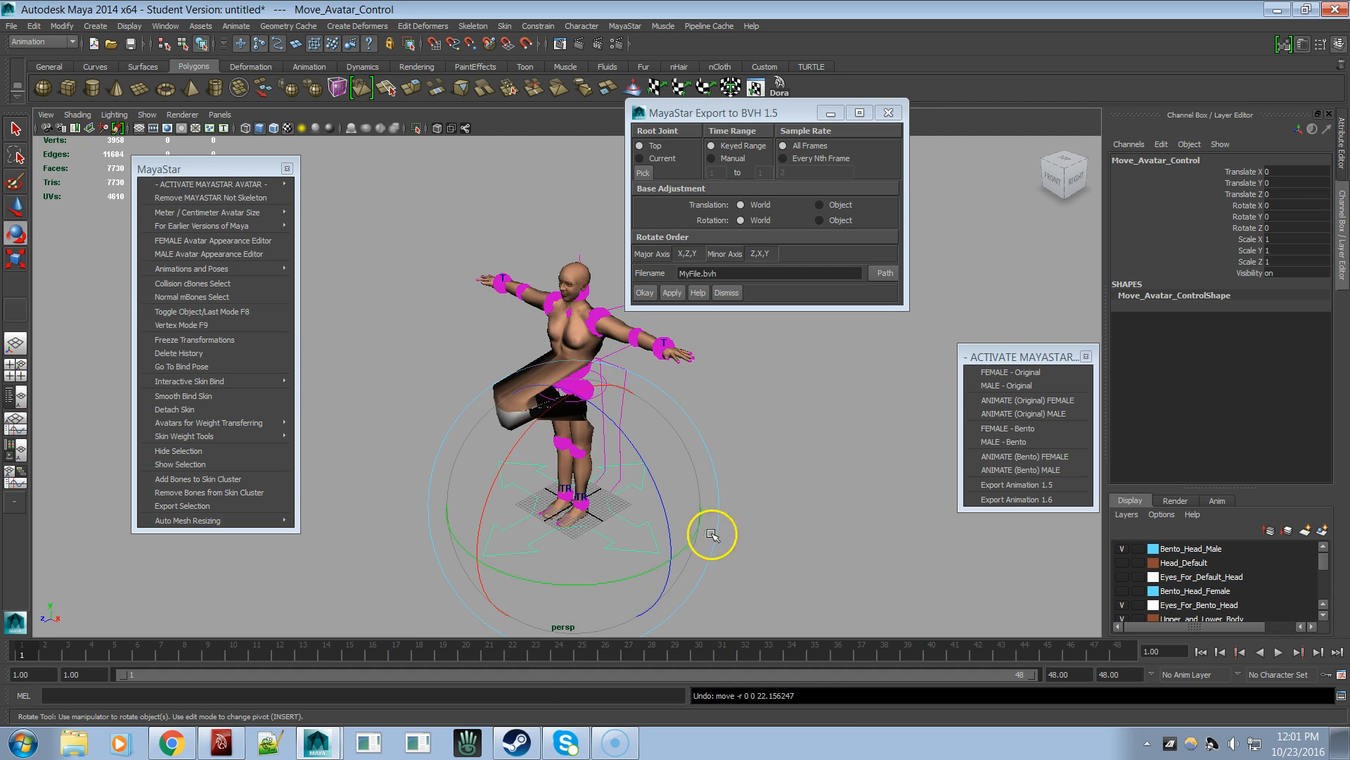
pyautogui.keyDown('alt'); pyautogui.moveTo(858, 467); pyautogui.dragTo(800, 482); pyautogui.keyUp('alt')
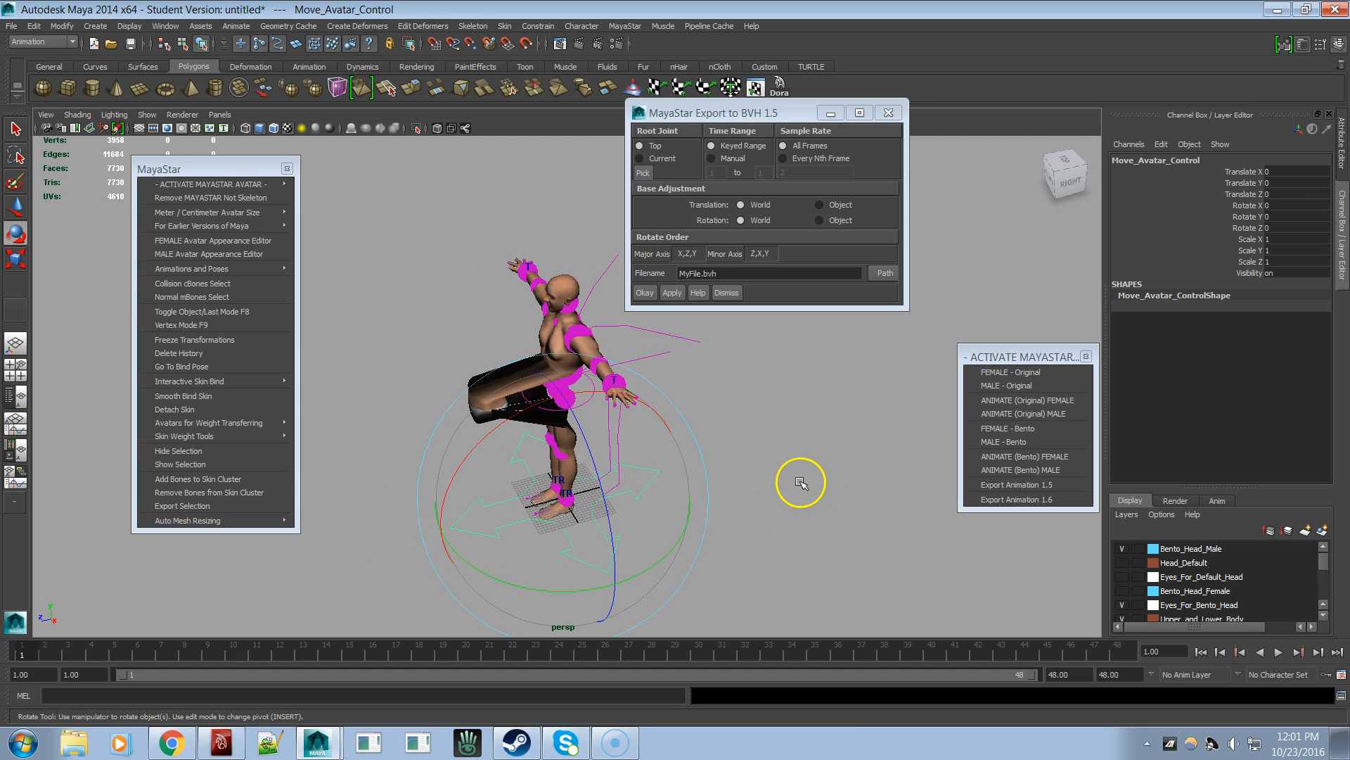
pyautogui.hotkey('ctrl', 'z')
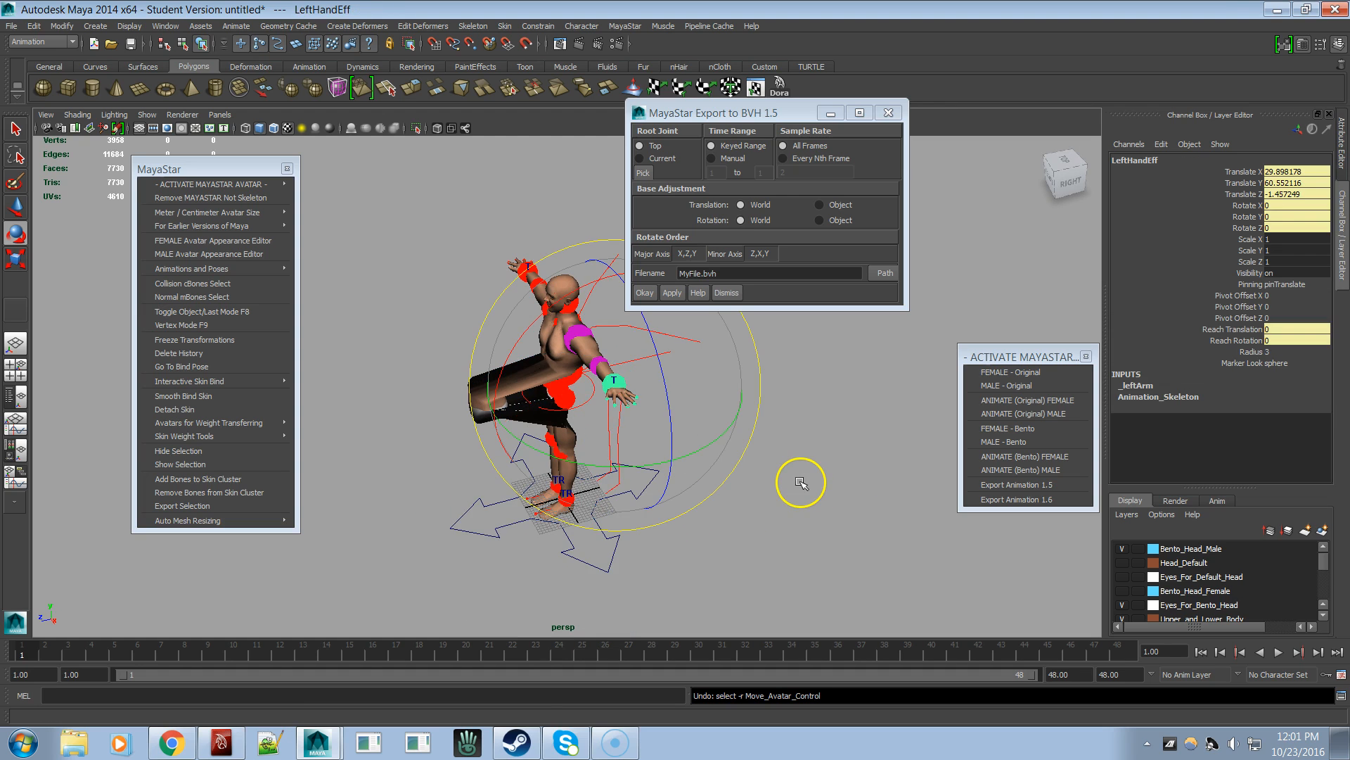
pyautogui.click(352, 287)
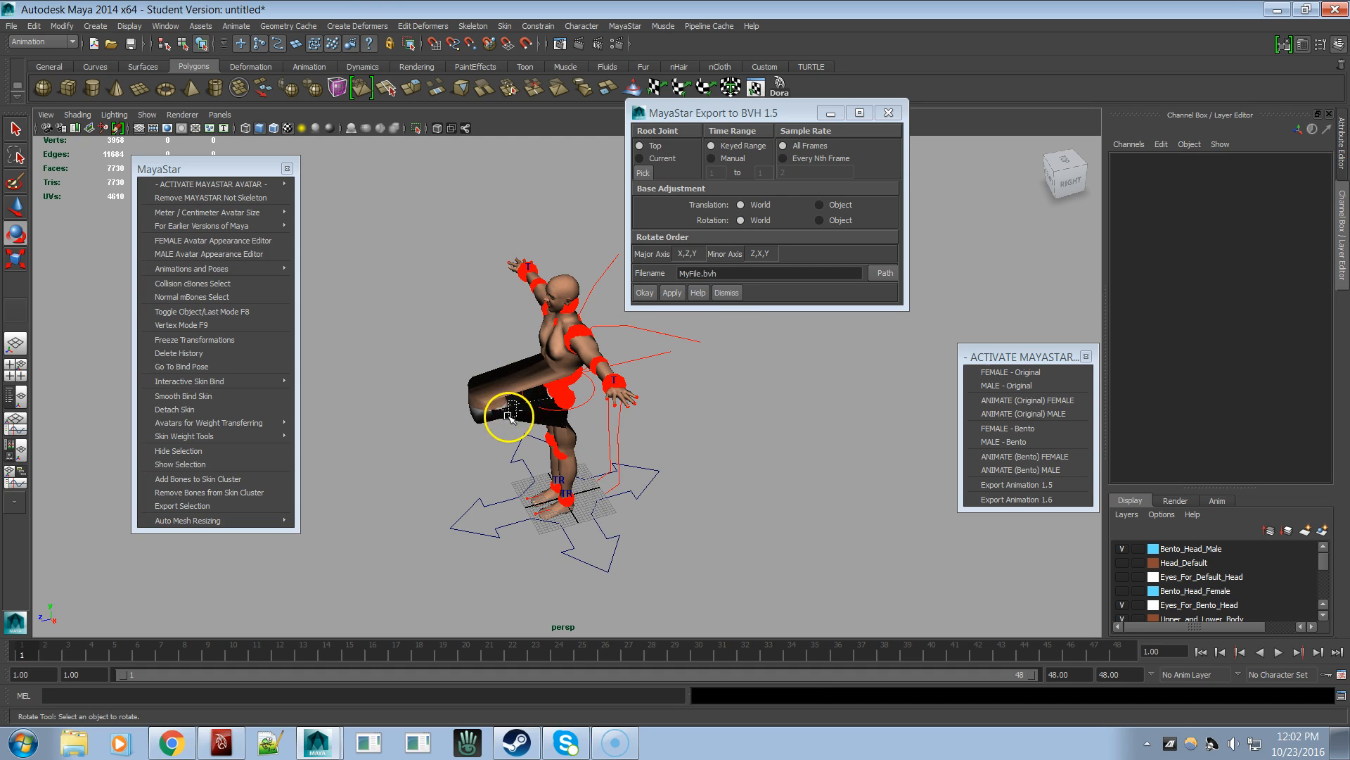
pyautogui.click(437, 503)
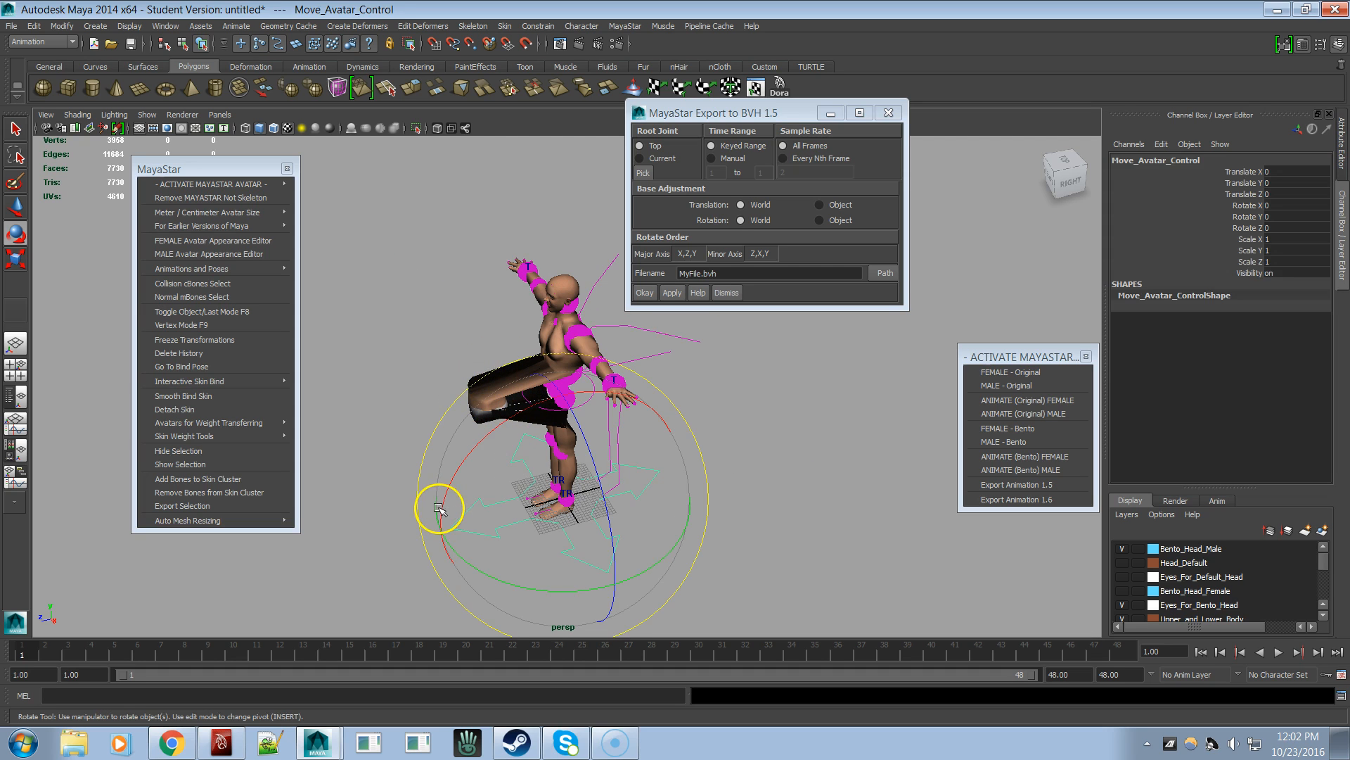
pyautogui.click(388, 395)
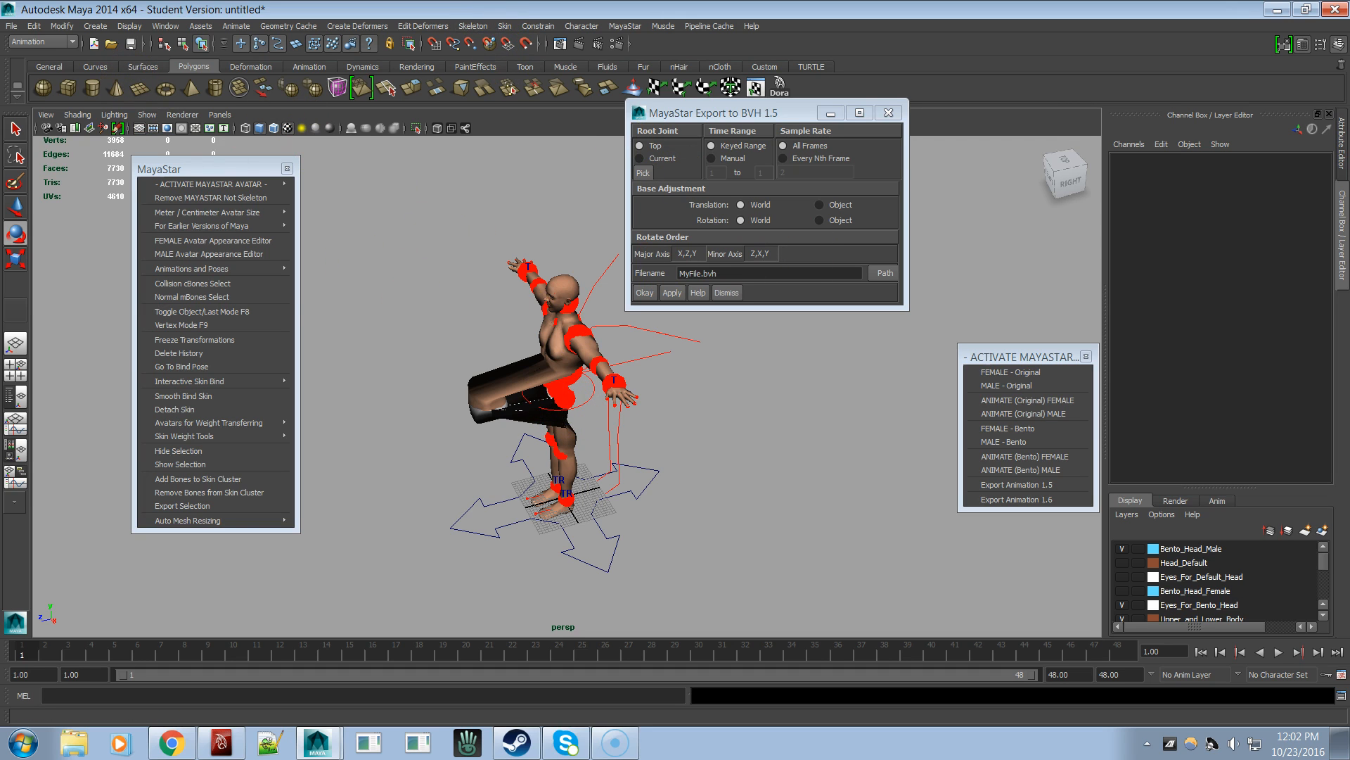
# - Start a new scene, discarding the male avatar scene without saving
pyautogui.click(17, 31)
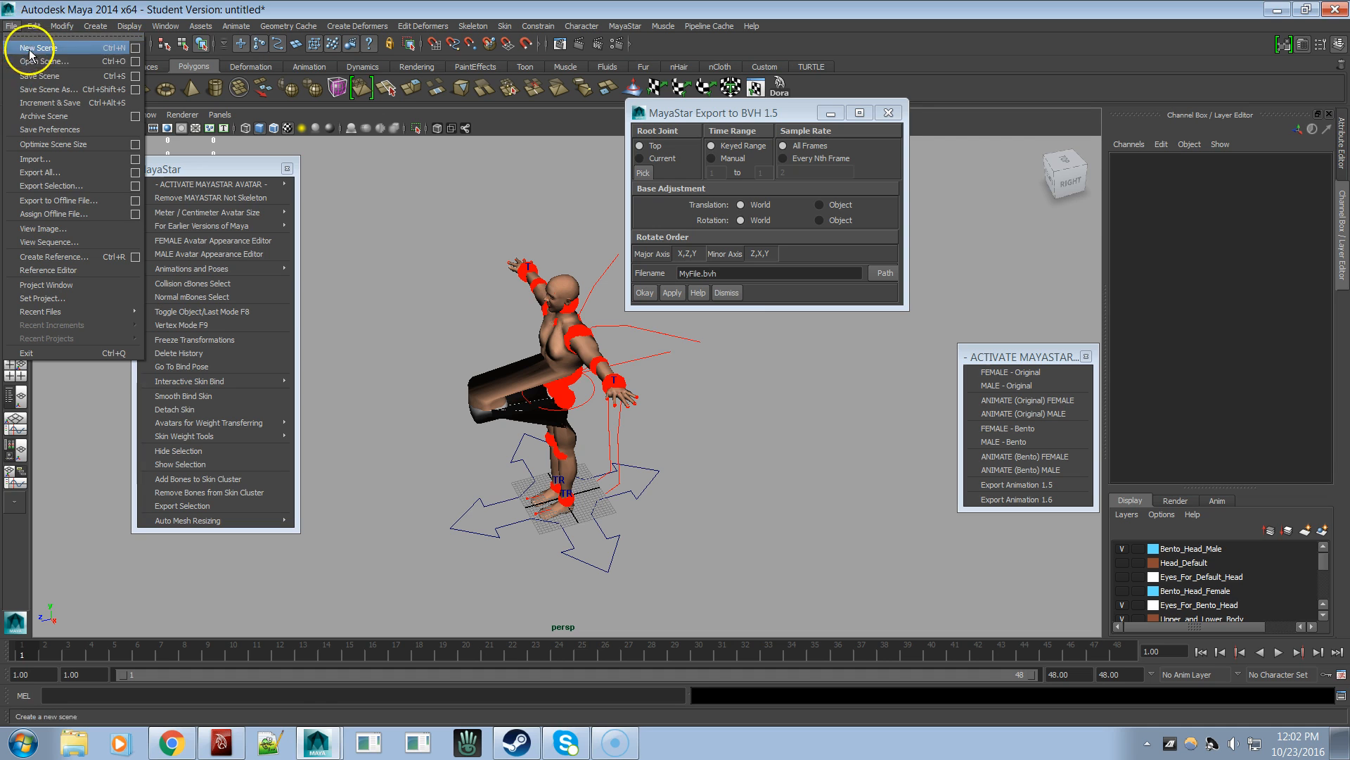
pyautogui.click(19, 51)
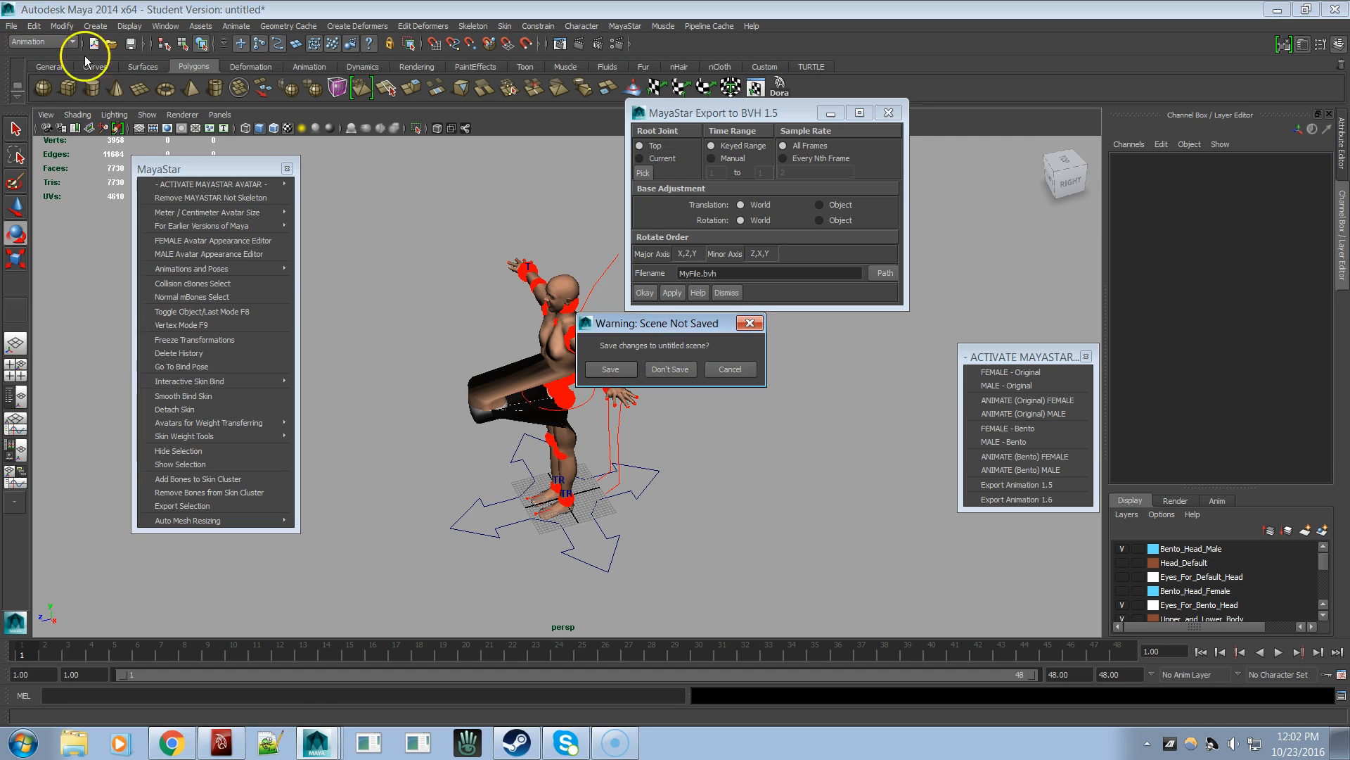
pyautogui.click(677, 369)
pyautogui.moveTo(197, 214)
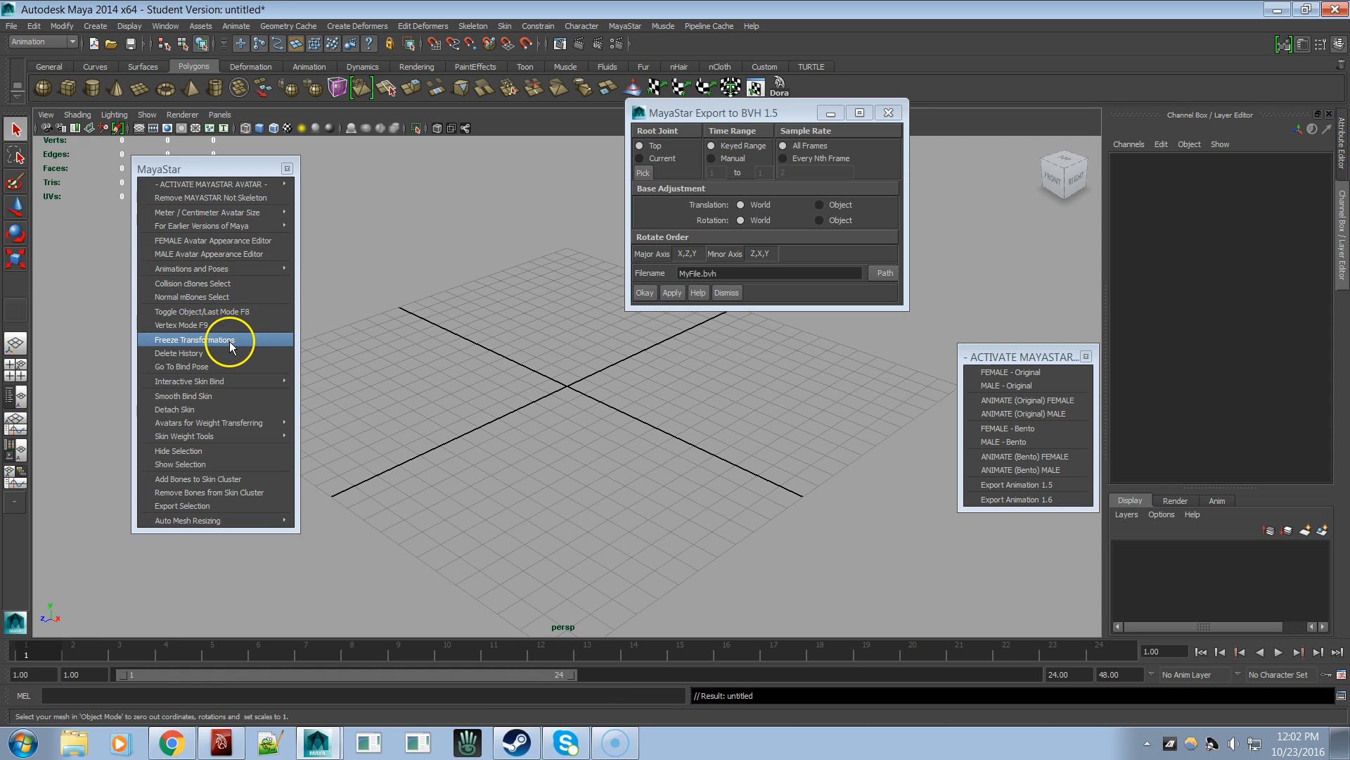
pyautogui.moveTo(201, 380)
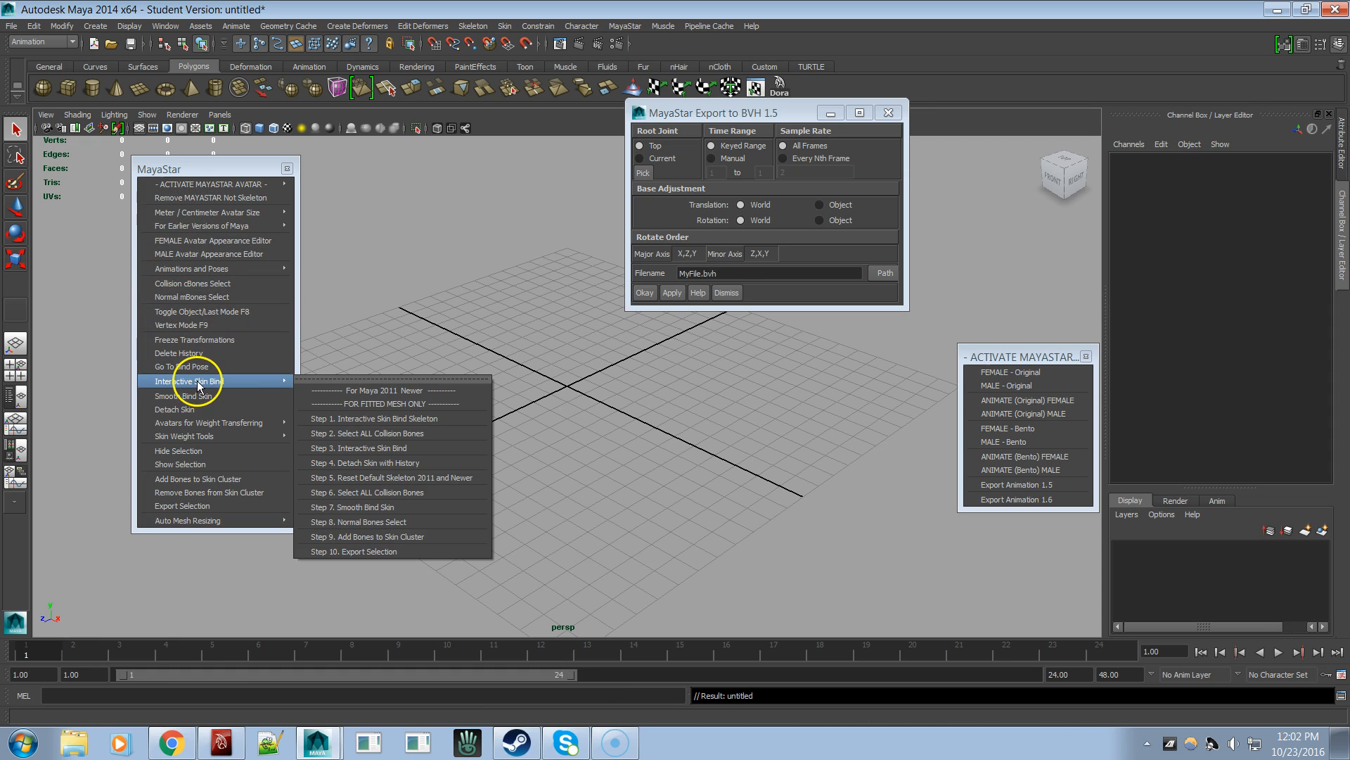
# - Activate the FEMALE - Bento avatar and add its ANIMATE (Bento) FEMALE rig
pyautogui.click(1022, 430)
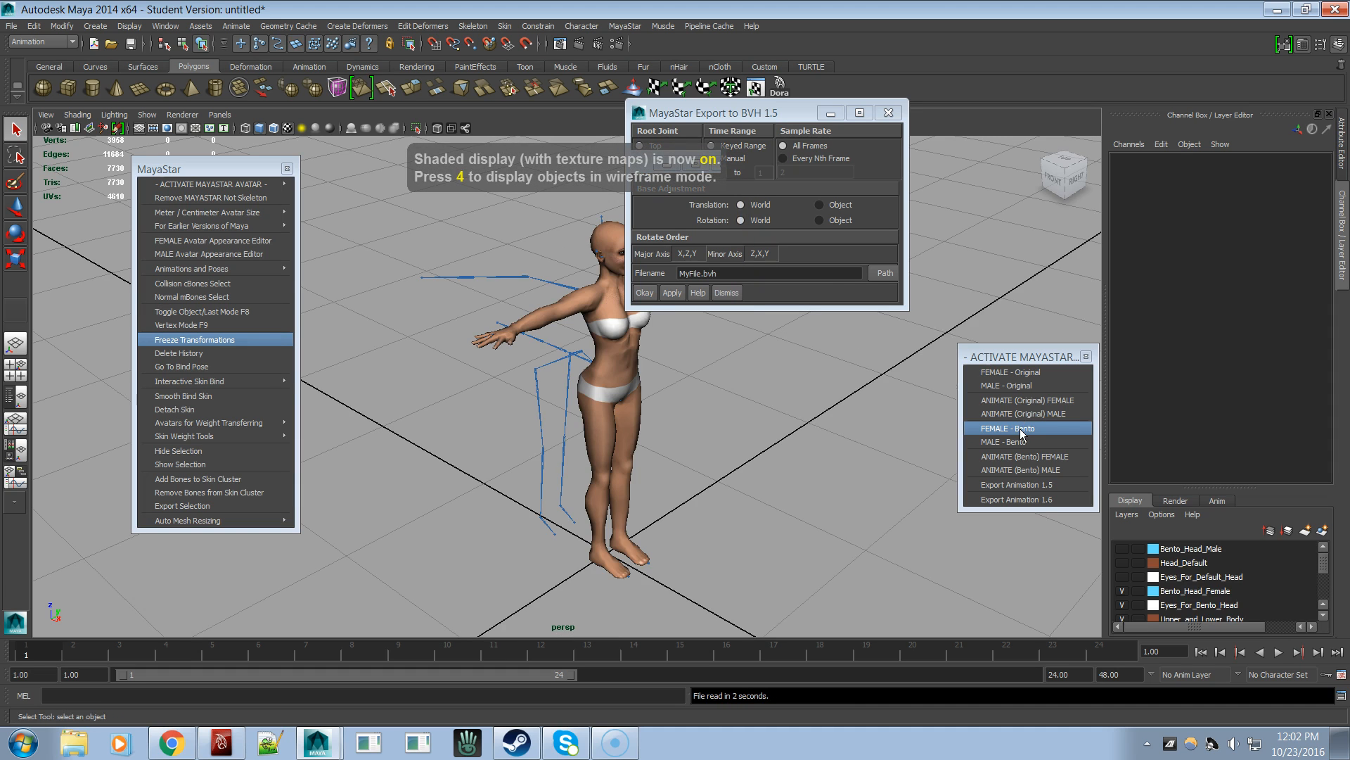
pyautogui.keyDown('alt'); pyautogui.moveTo(754, 446); pyautogui.dragTo(666, 448); pyautogui.keyUp('alt')
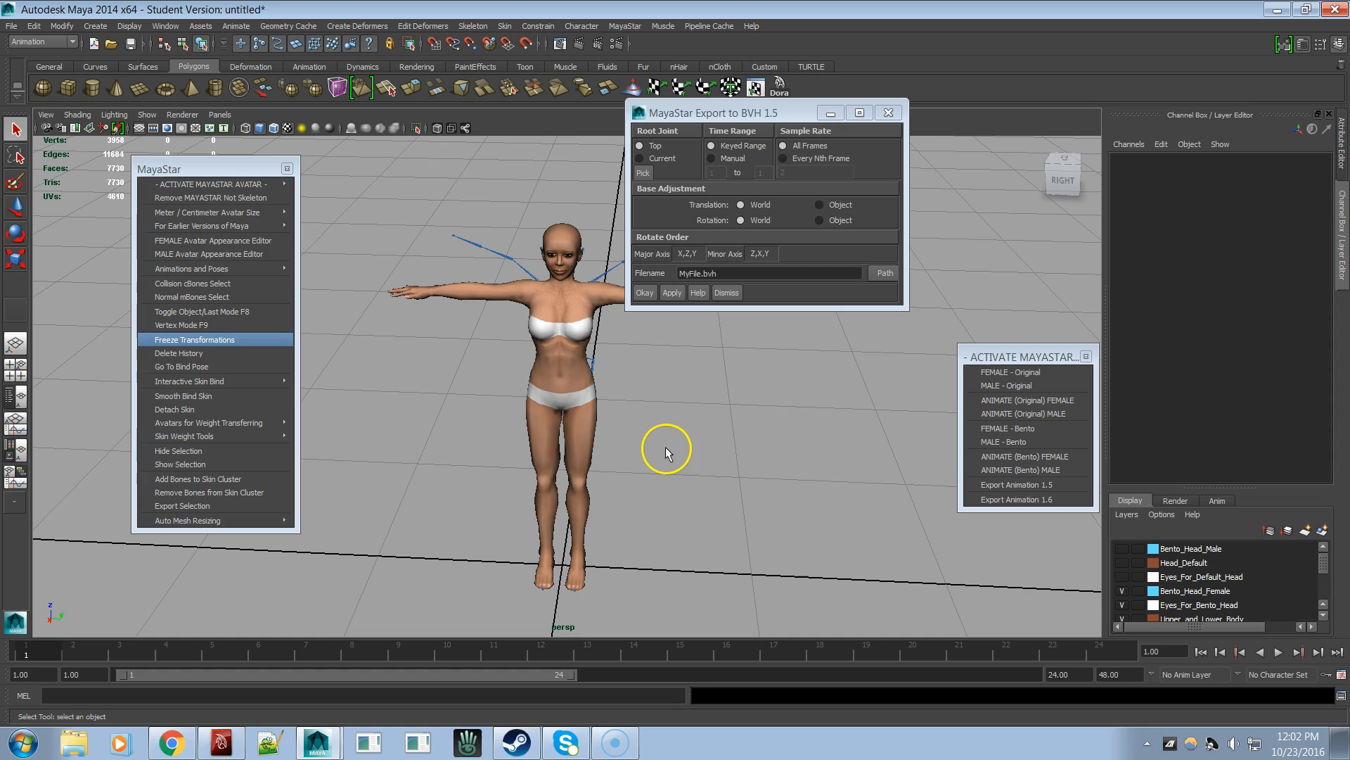
pyautogui.click(1032, 459)
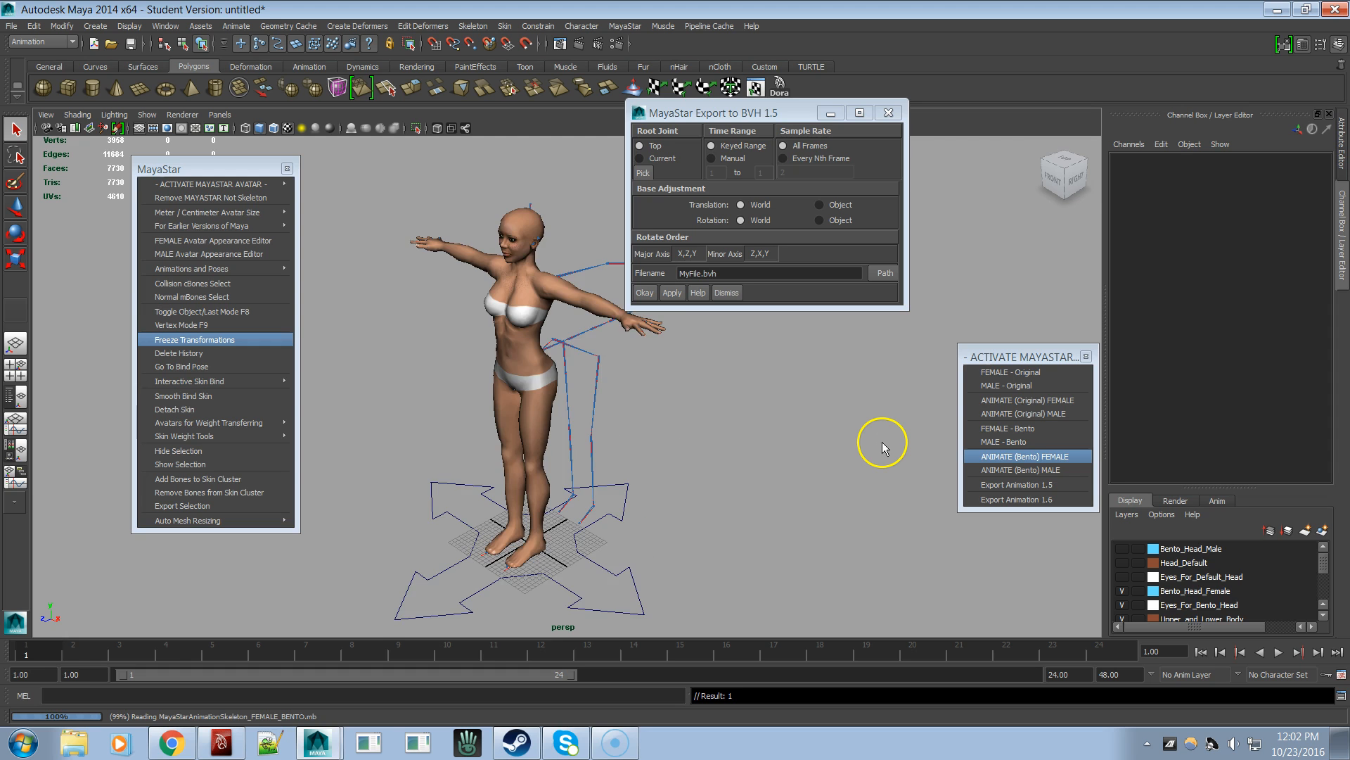
pyautogui.scroll(3, 747, 436)
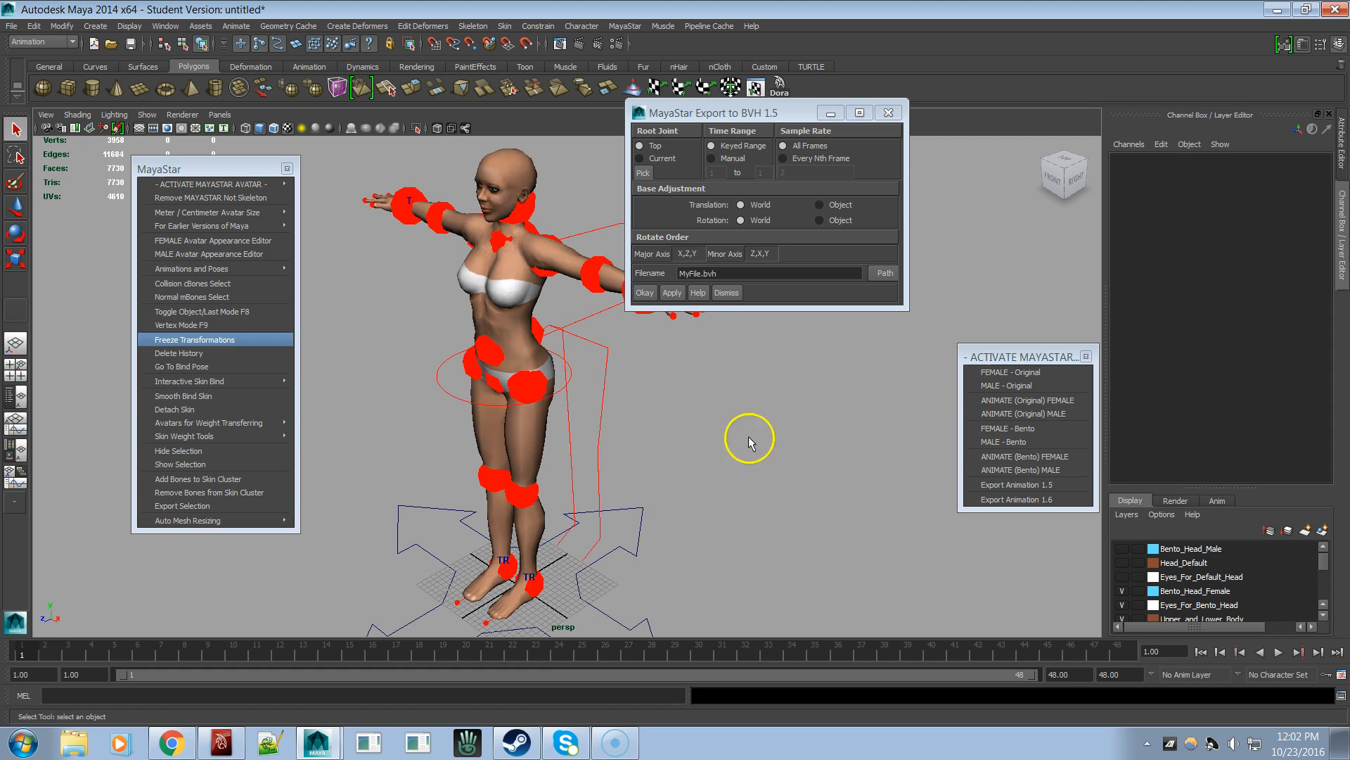
pyautogui.keyDown('alt'); pyautogui.moveTo(713, 462); pyautogui.dragTo(750, 450, button='middle'); pyautogui.keyUp('alt')
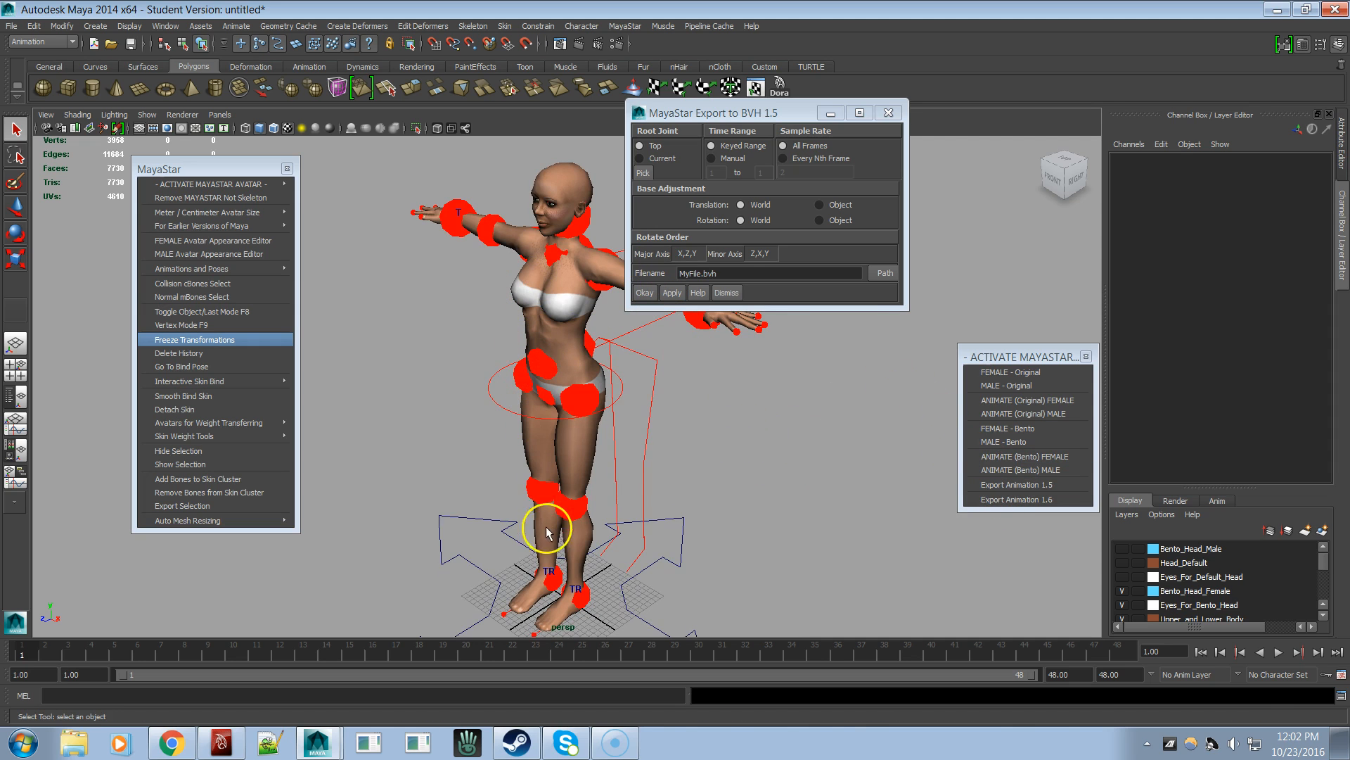
# - Select the Move_Avatar_Control curve around the avatar's feet and open the Outliner
pyautogui.click(681, 556)
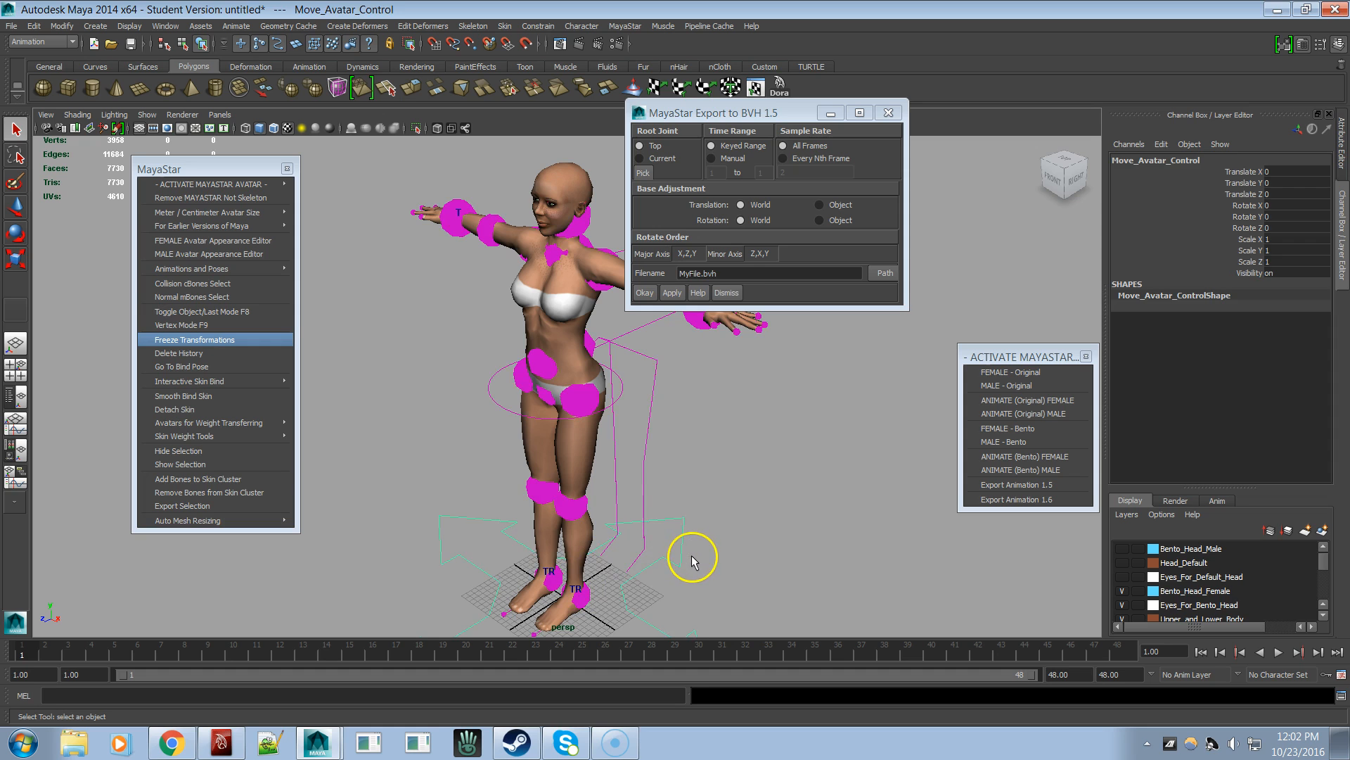
pyautogui.press('f')
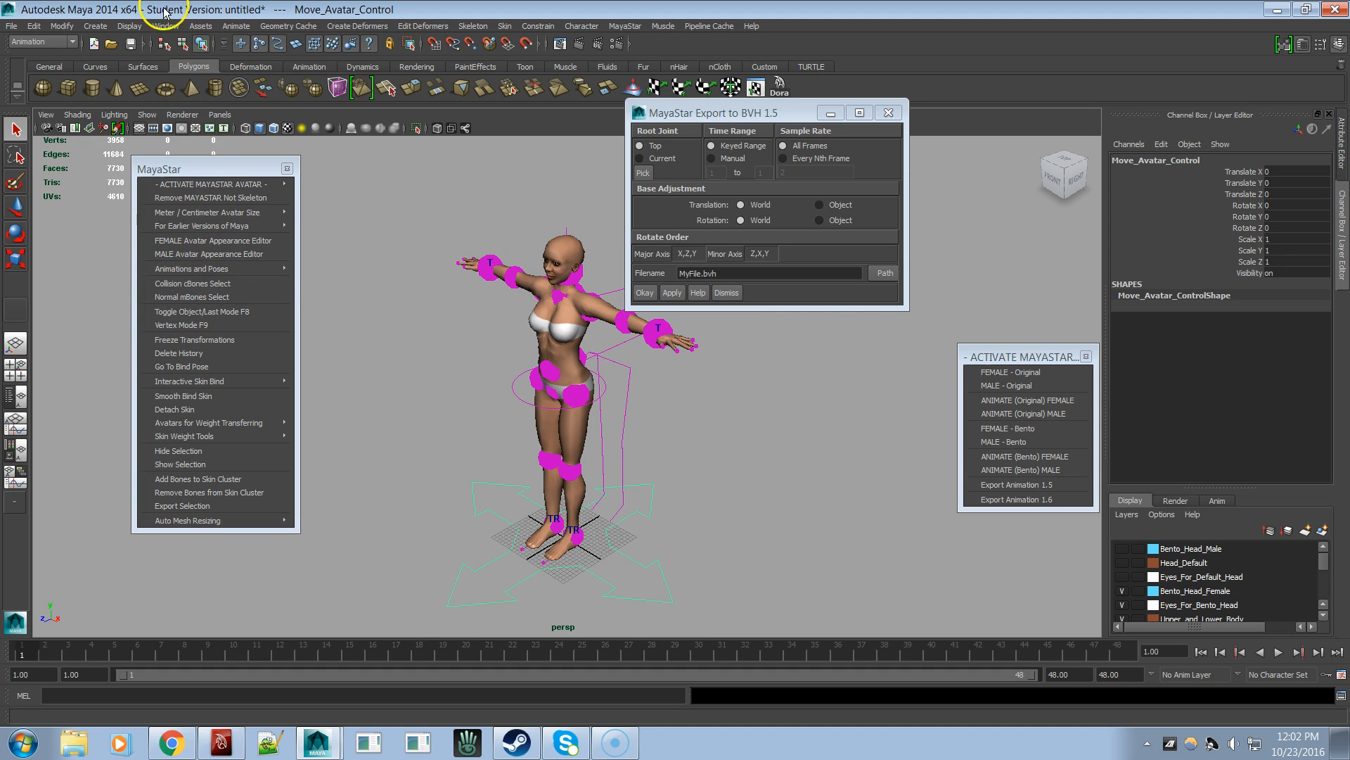
pyautogui.click(160, 28)
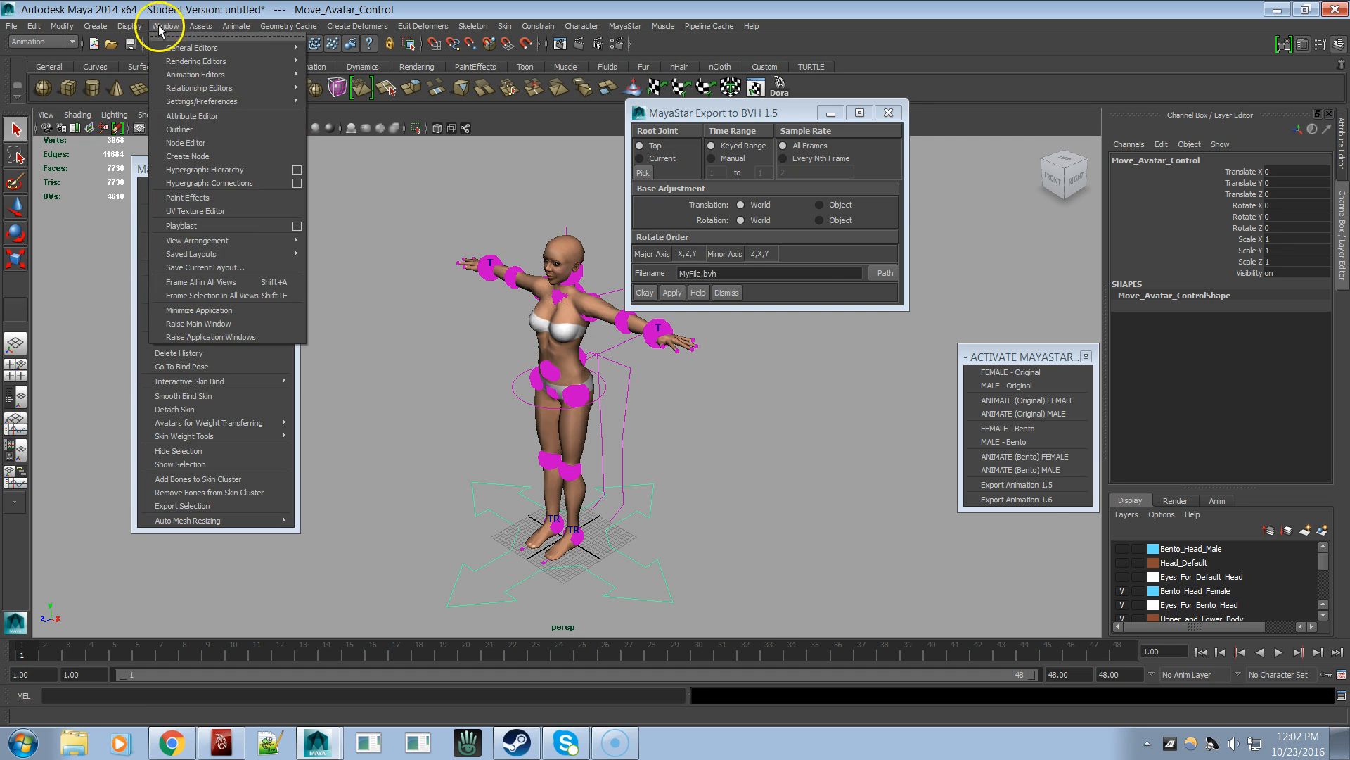
pyautogui.click(189, 130)
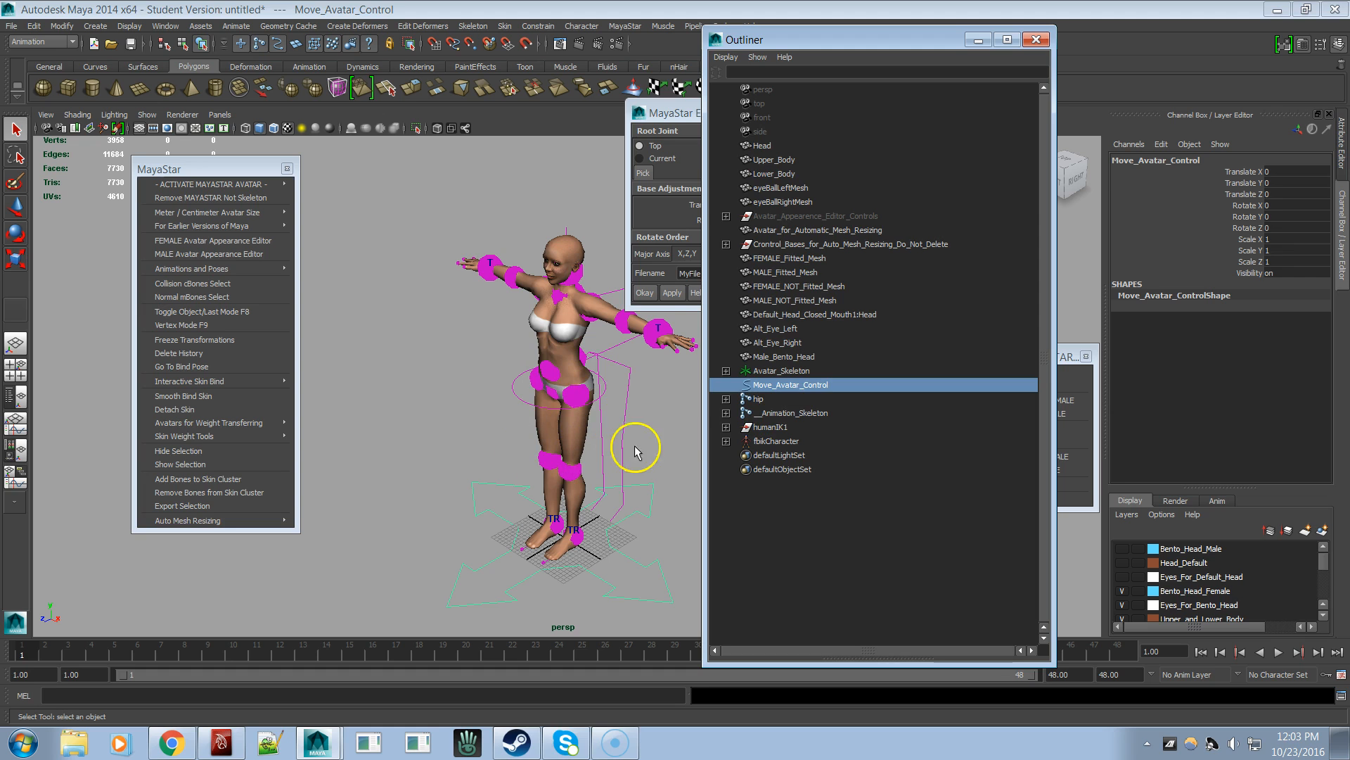
# - Compare the humanIK1 group with Move_Avatar_Control by selecting them alternately in the Outliner, leaving humanIK1 selected
pyautogui.click(770, 427)
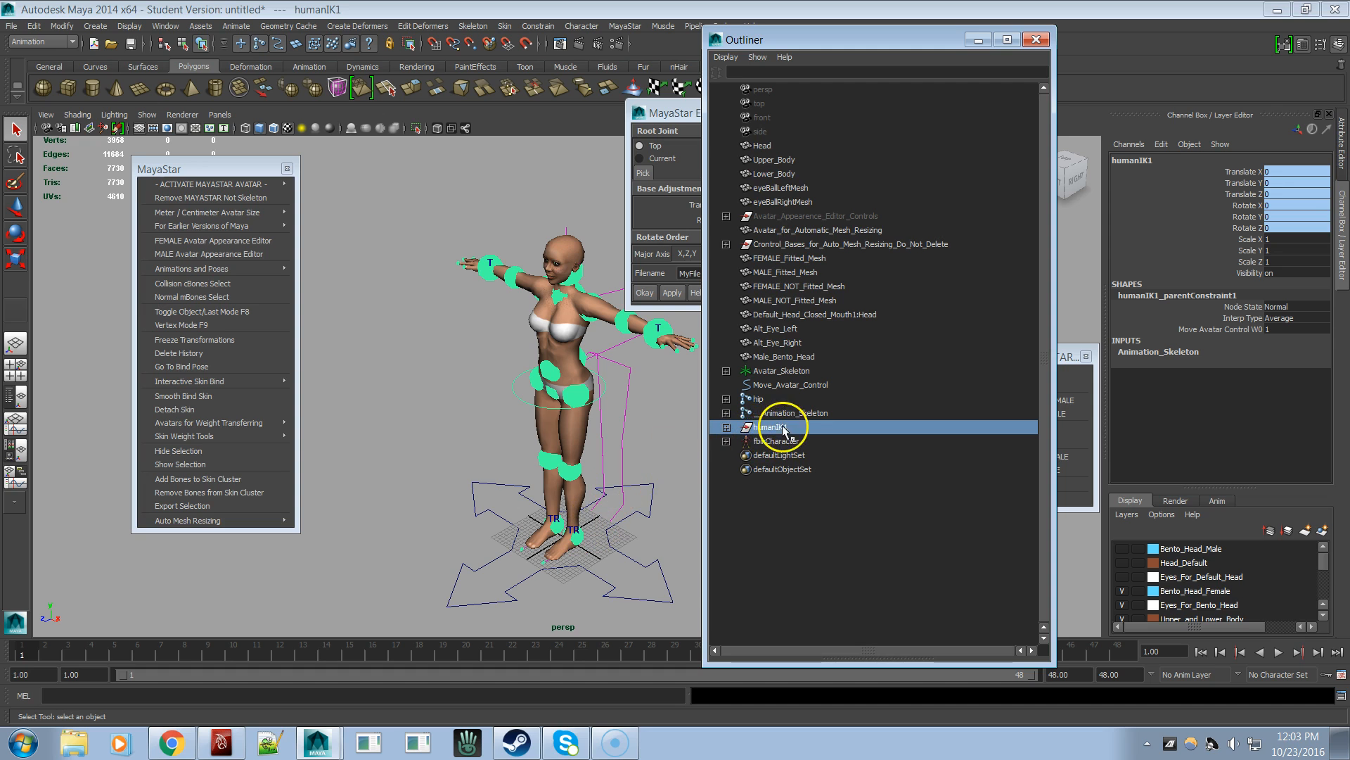
pyautogui.moveTo(779, 428); pyautogui.dragTo(759, 370)
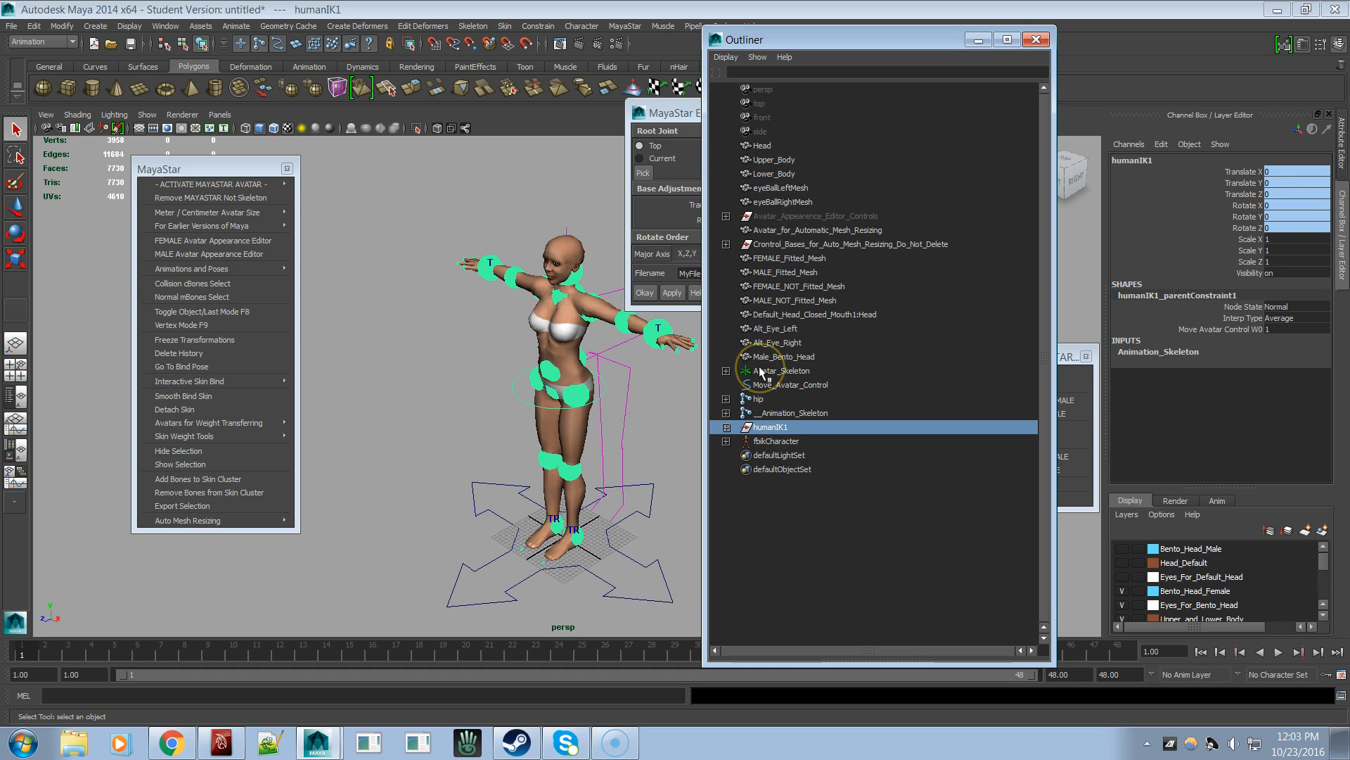
pyautogui.moveTo(779, 426); pyautogui.dragTo(783, 396)
pyautogui.click(786, 392)
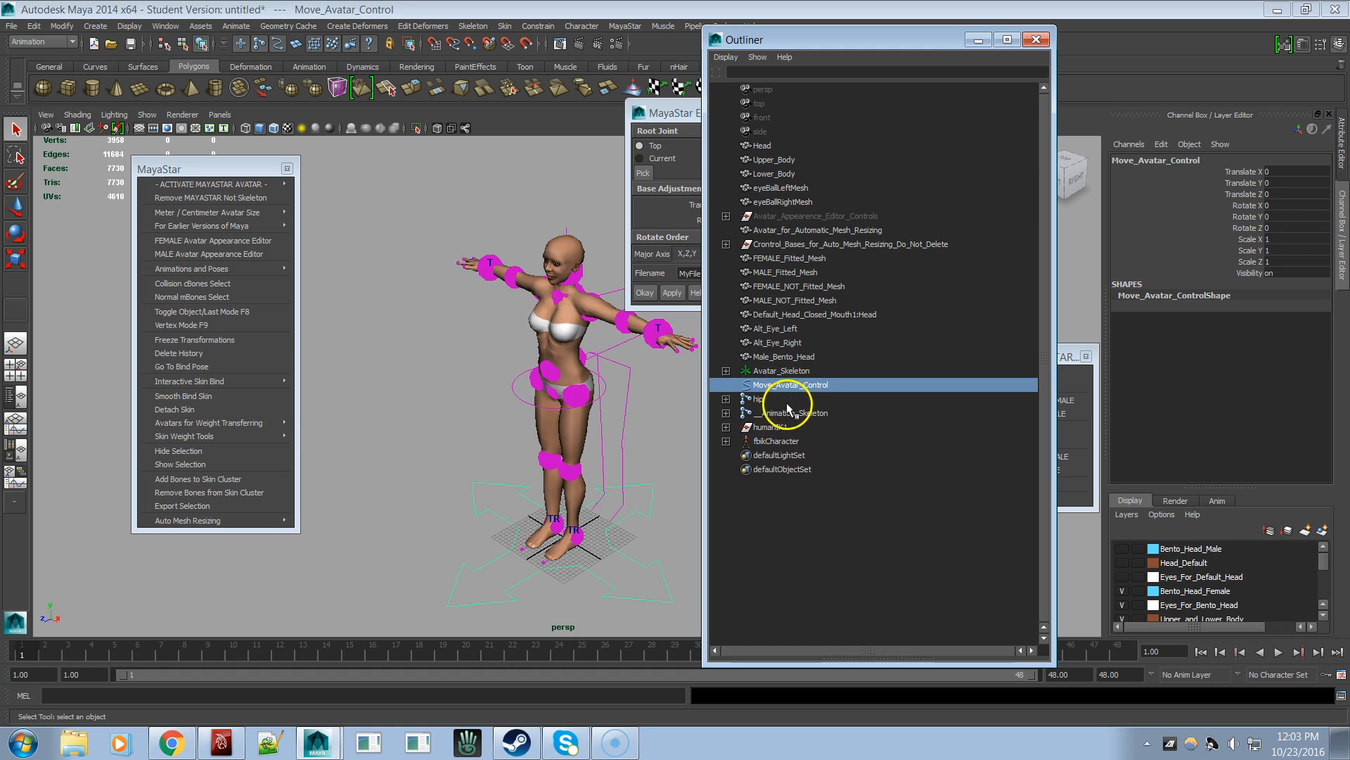
pyautogui.click(778, 427)
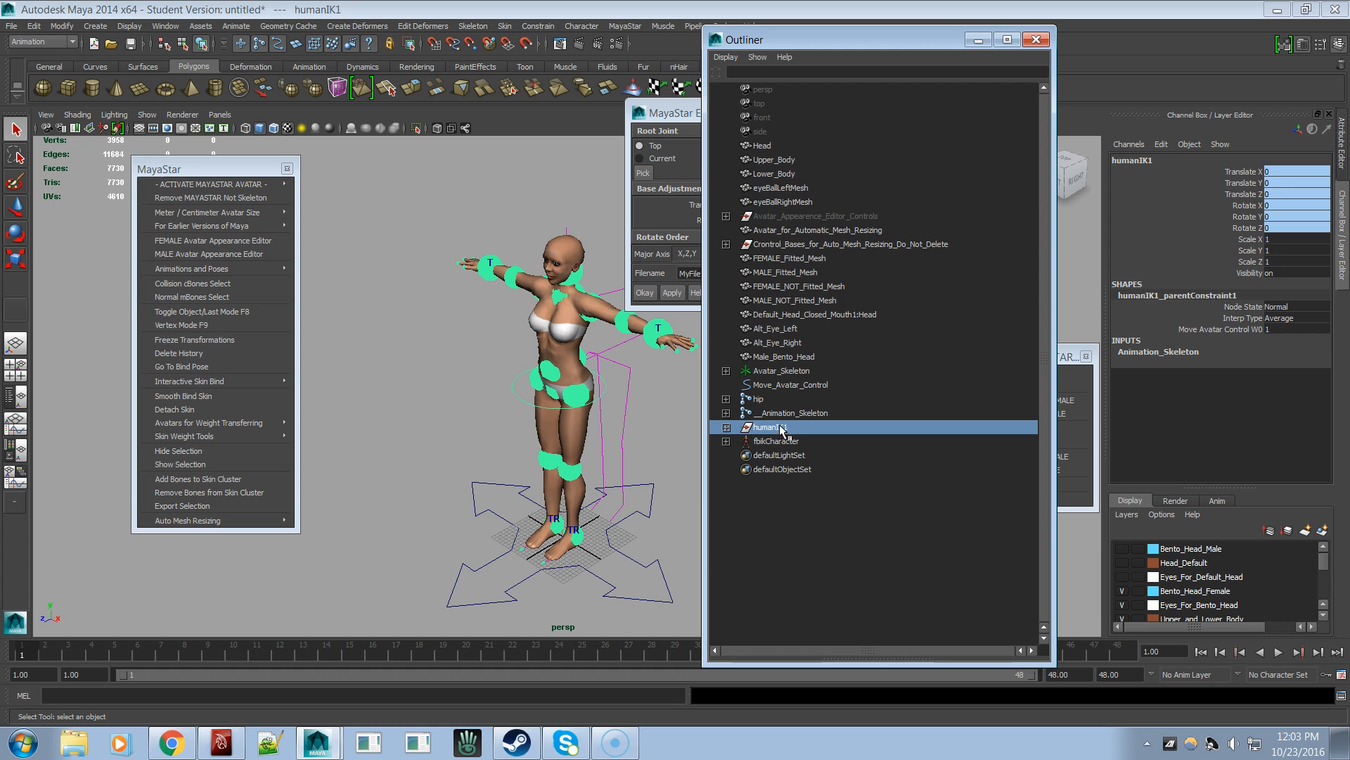
pyautogui.click(782, 387)
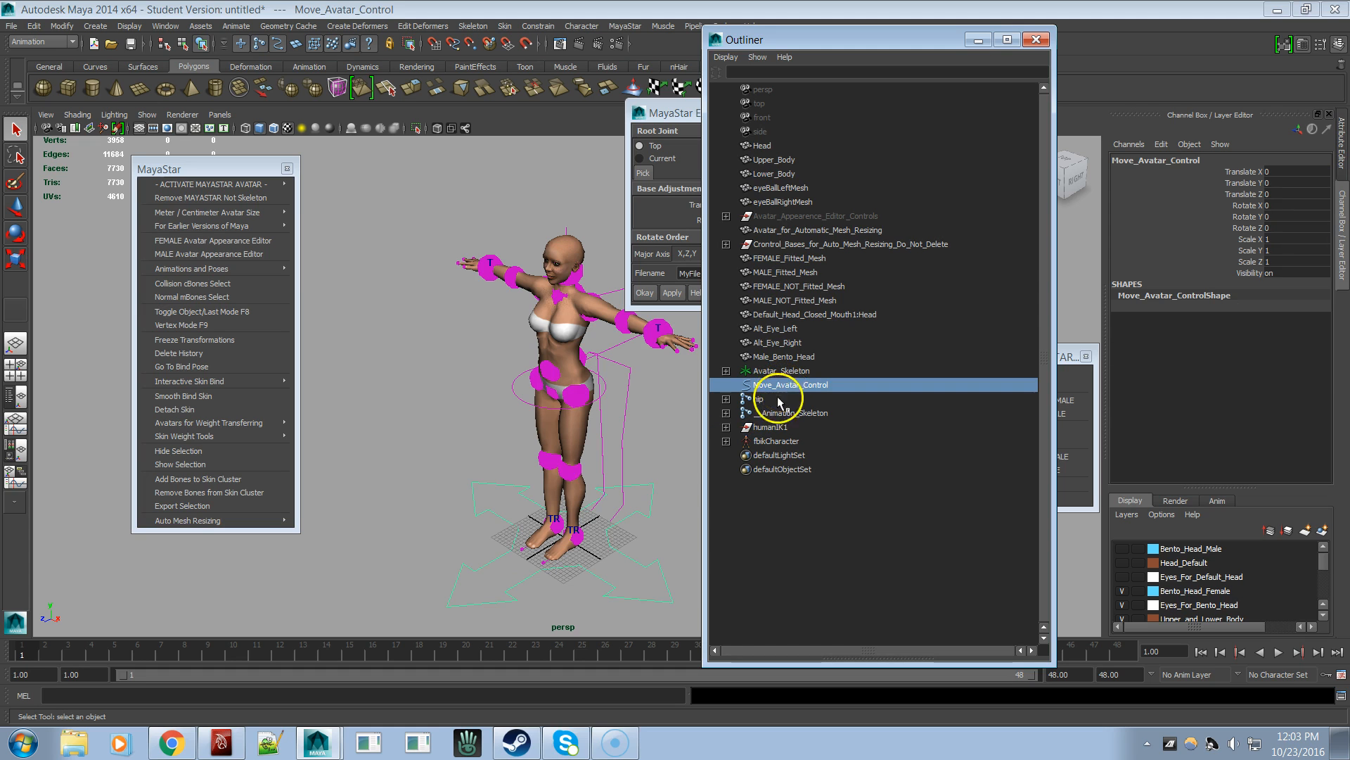
pyautogui.click(772, 427)
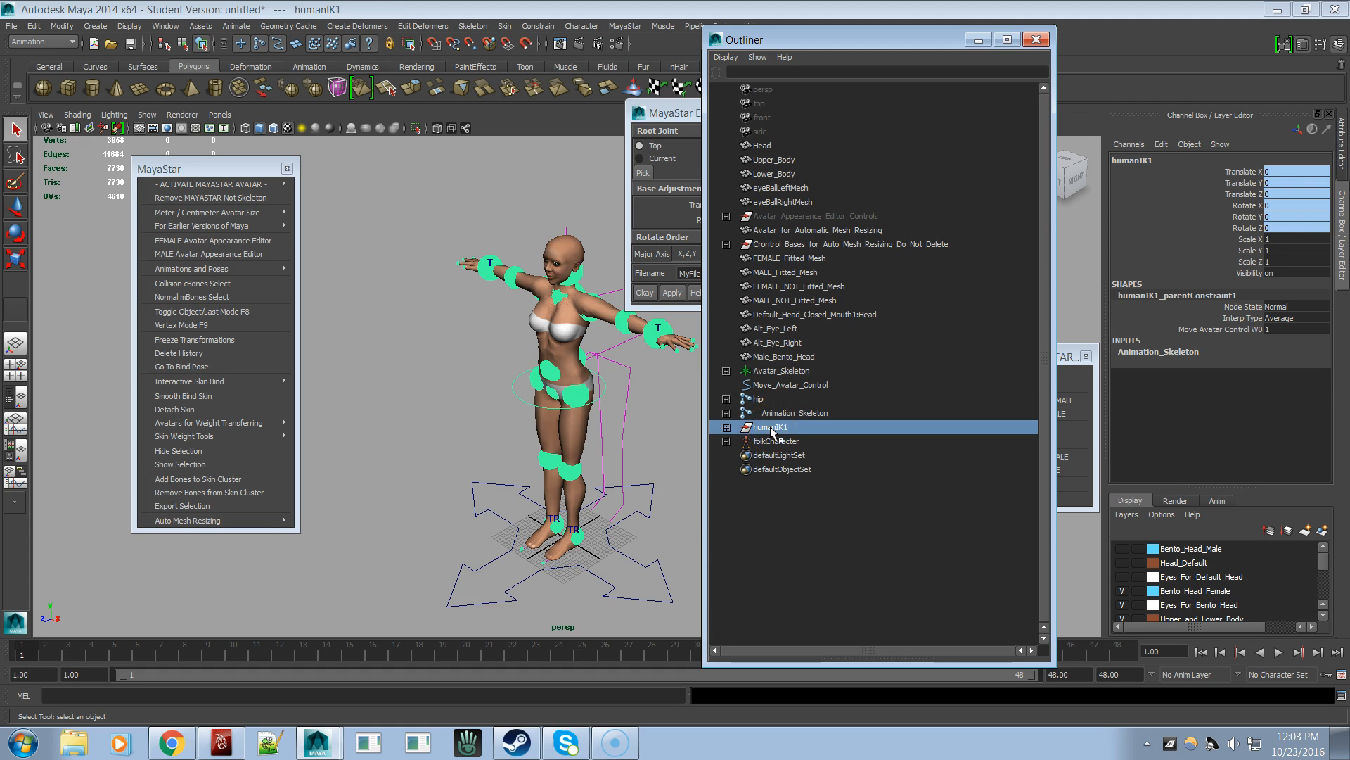
# - Move the humanIK1 group about -0.93 along Z, reselect Move_Avatar_Control and close the Outliner
pyautogui.keyDown('alt'); pyautogui.moveTo(531, 520); pyautogui.dragTo(565, 518); pyautogui.keyUp('alt')
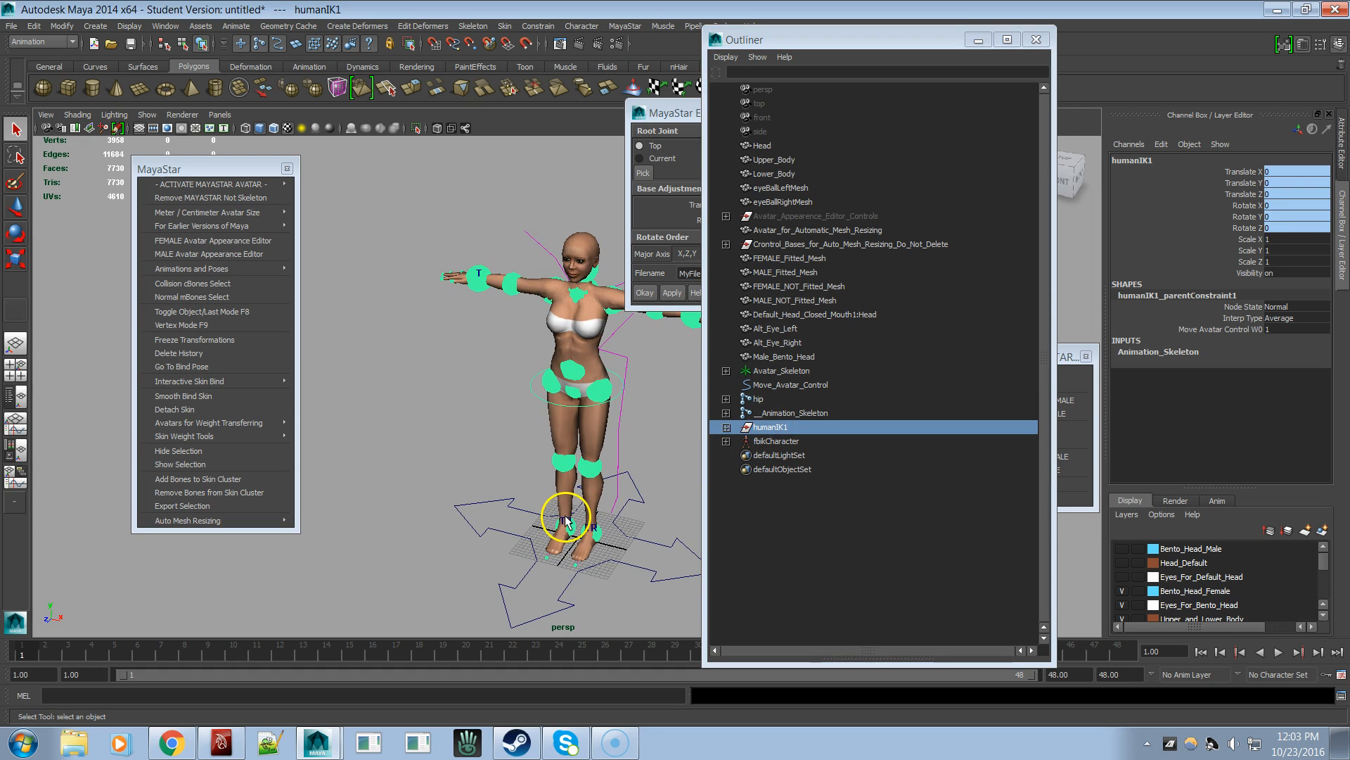
pyautogui.click(756, 429)
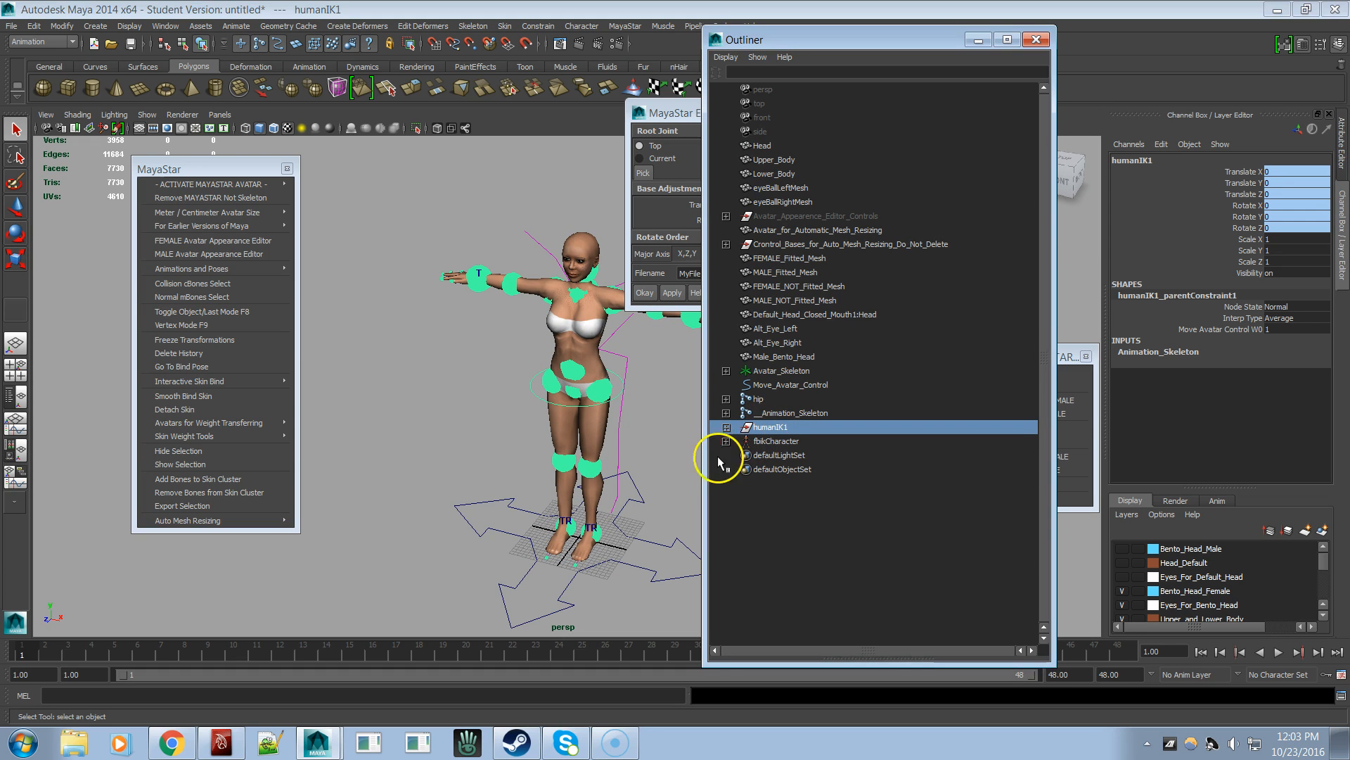
pyautogui.press('w')
pyautogui.moveTo(542, 583)
pyautogui.mouseDown()
pyautogui.moveTo(531, 593)
pyautogui.moveTo(542, 582)
pyautogui.mouseUp()
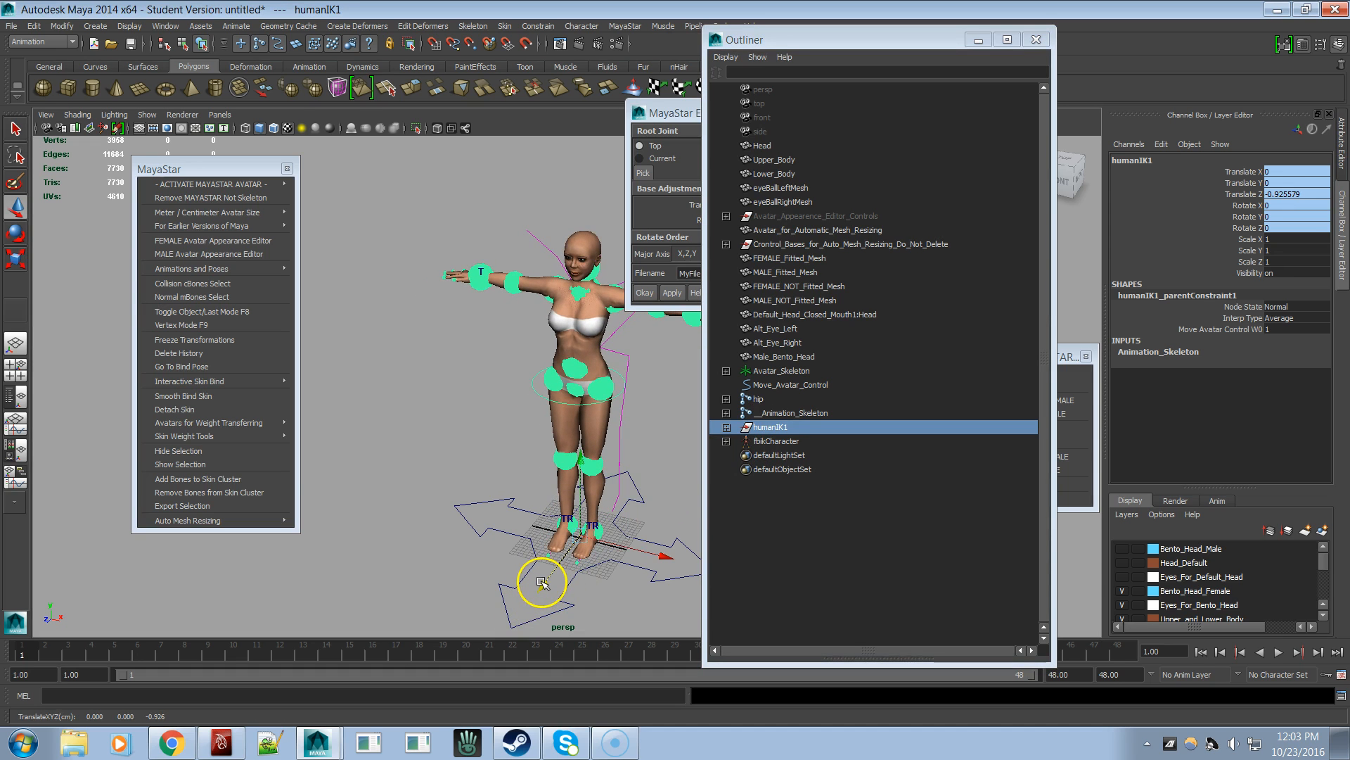
pyautogui.click(791, 385)
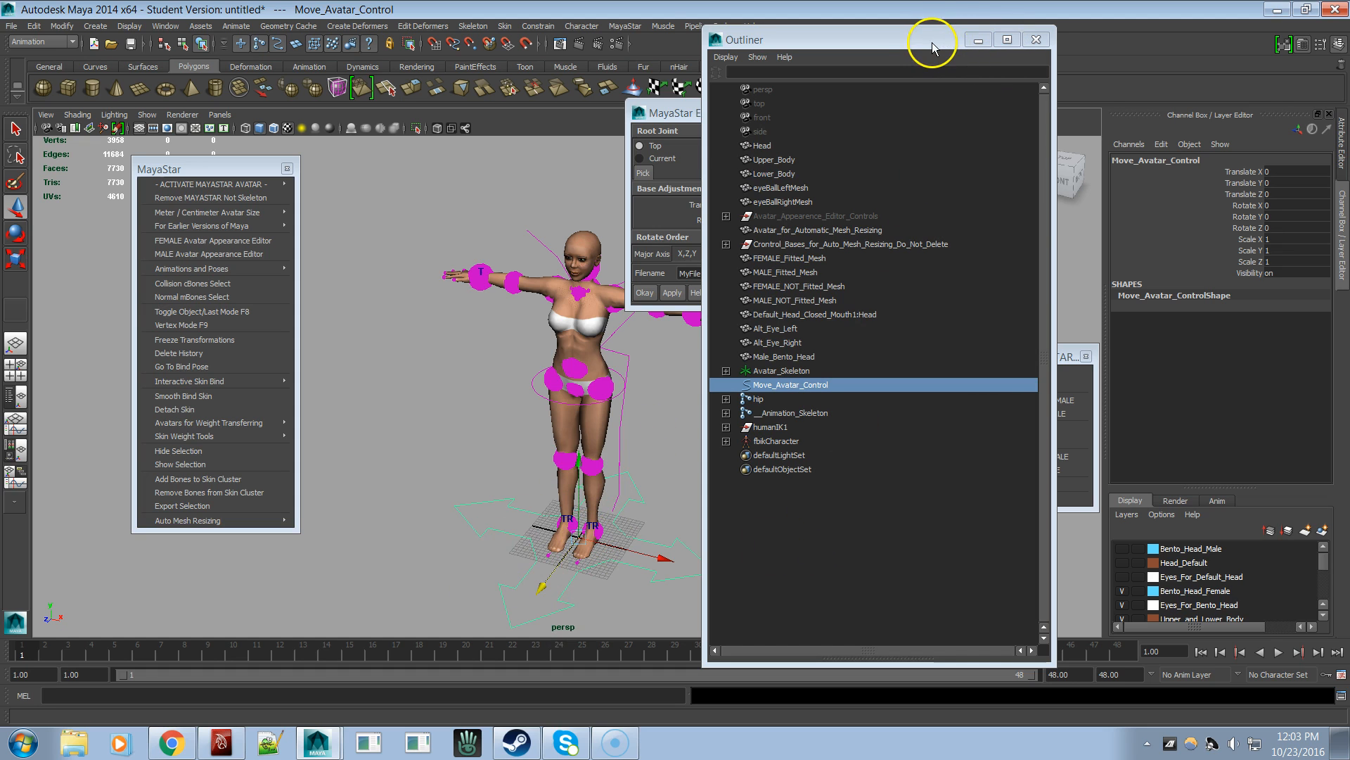
pyautogui.click(1036, 40)
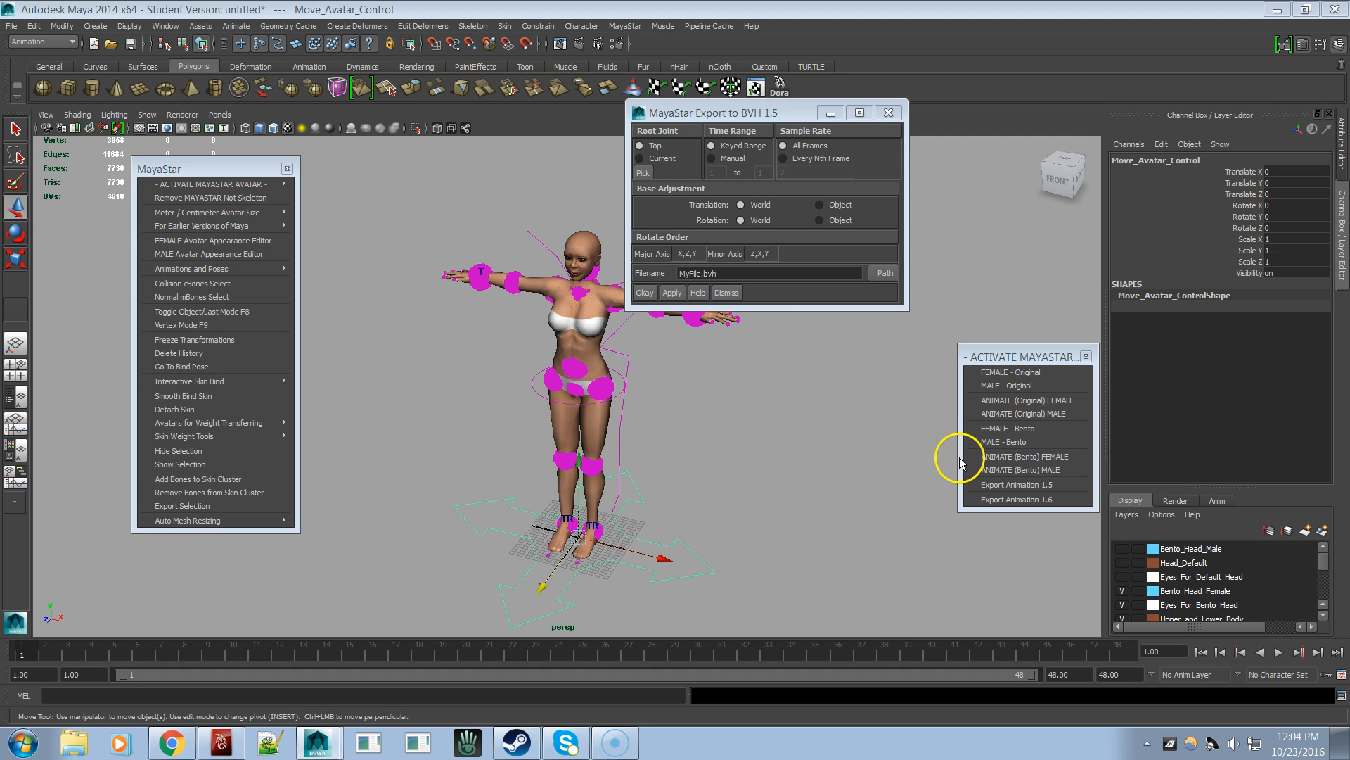
# - Compare the MayaStar Export to BVH 1.6 window with the 1.5 version side by side, and close both
pyautogui.click(994, 498)
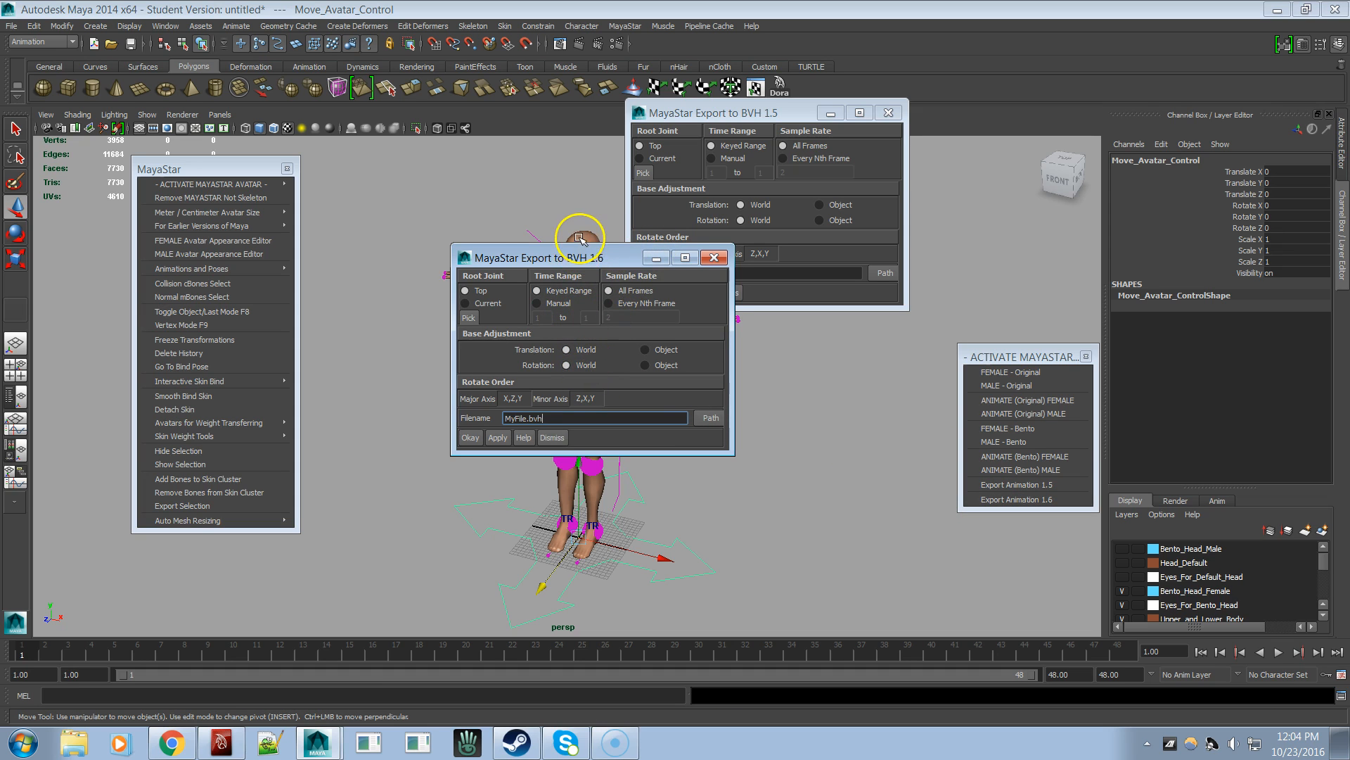
pyautogui.moveTo(578, 287); pyautogui.dragTo(427, 103)
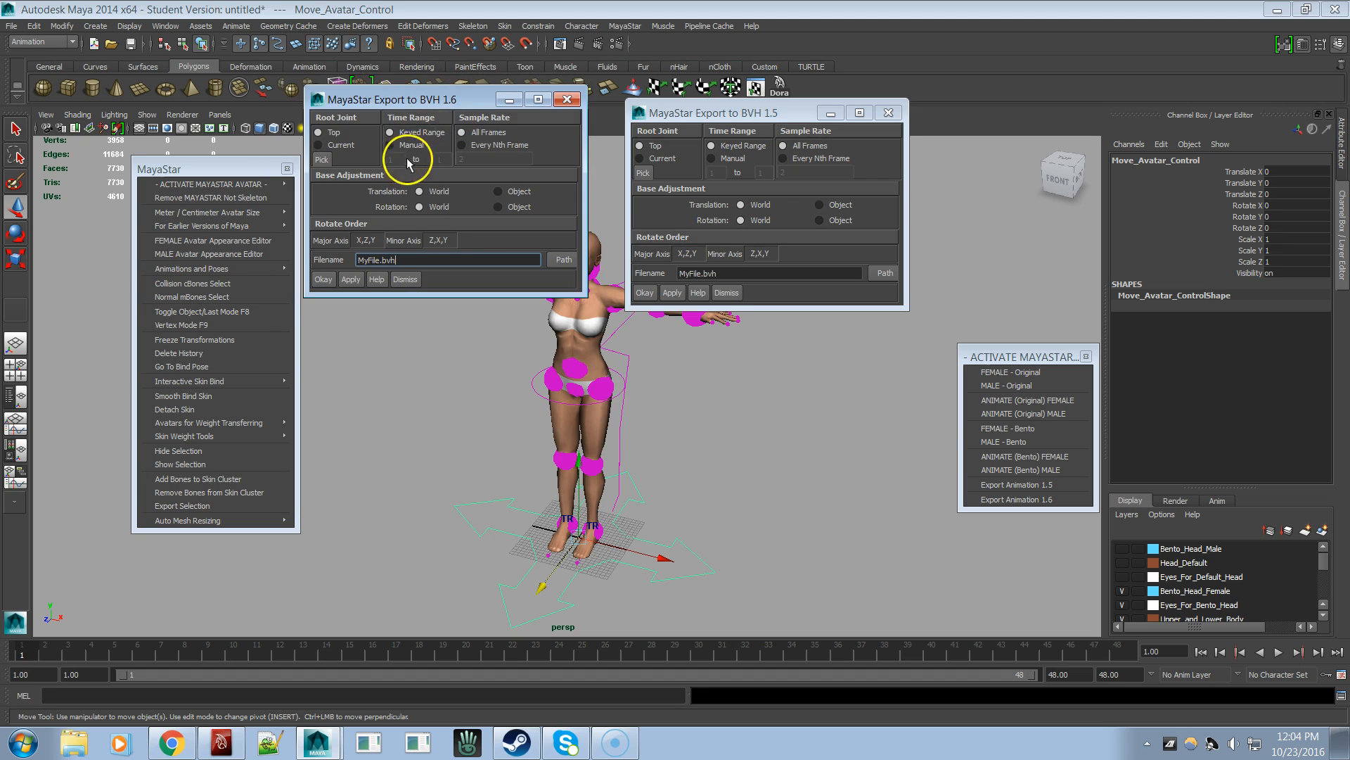
pyautogui.click(758, 114)
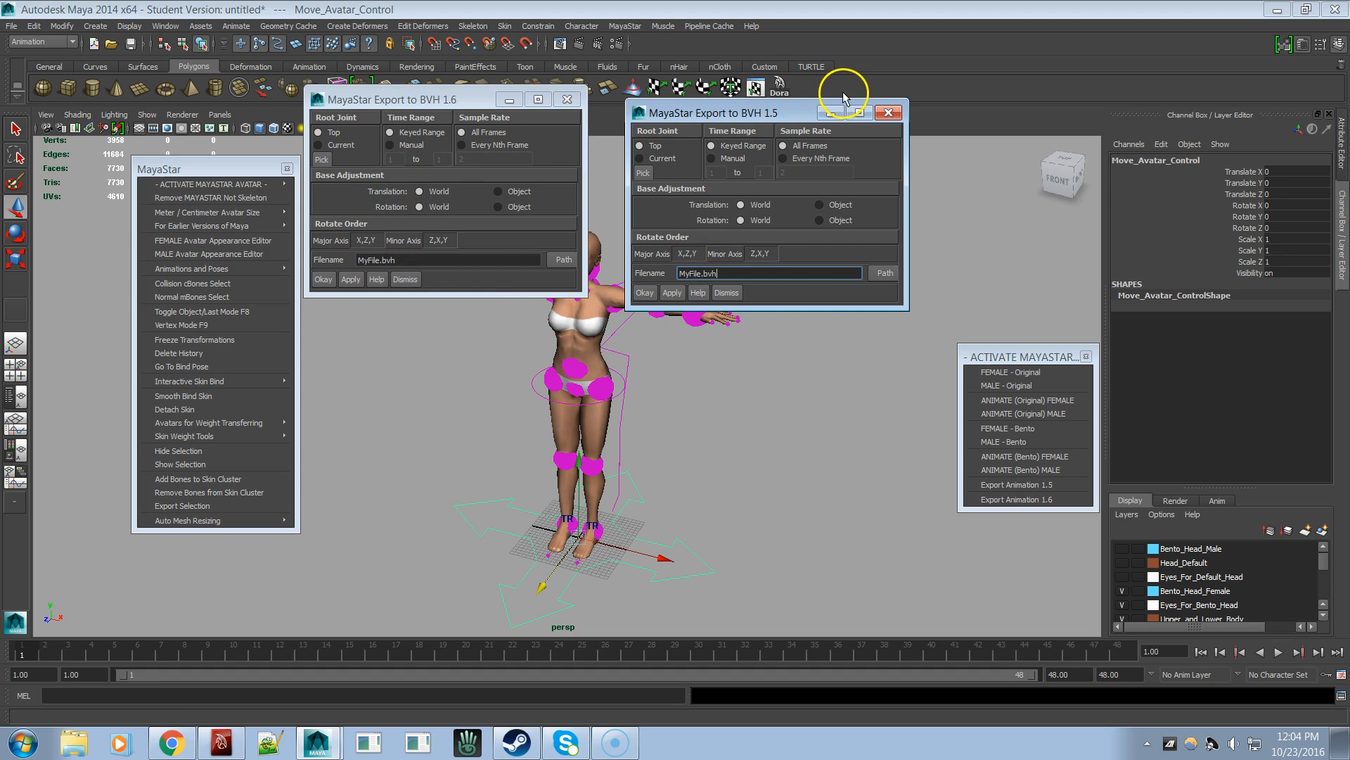
pyautogui.click(889, 112)
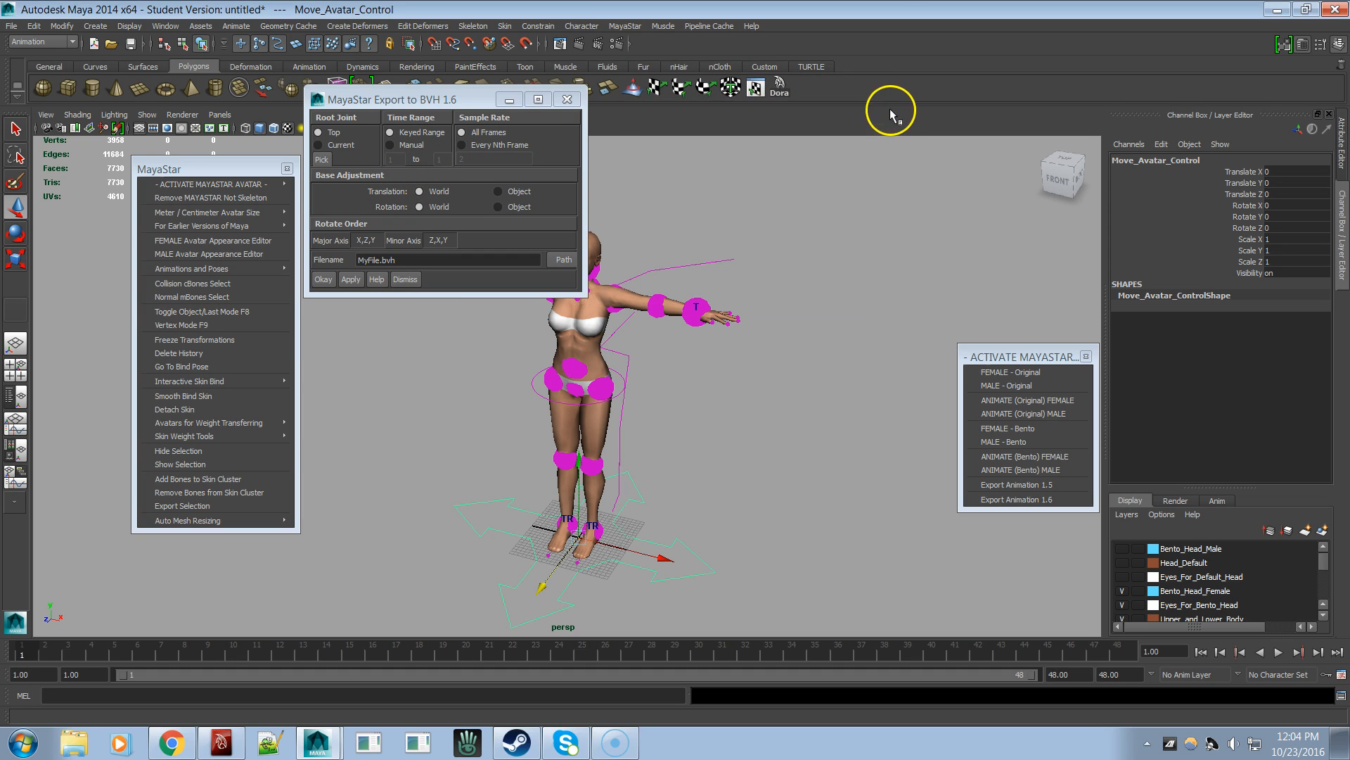
pyautogui.click(568, 99)
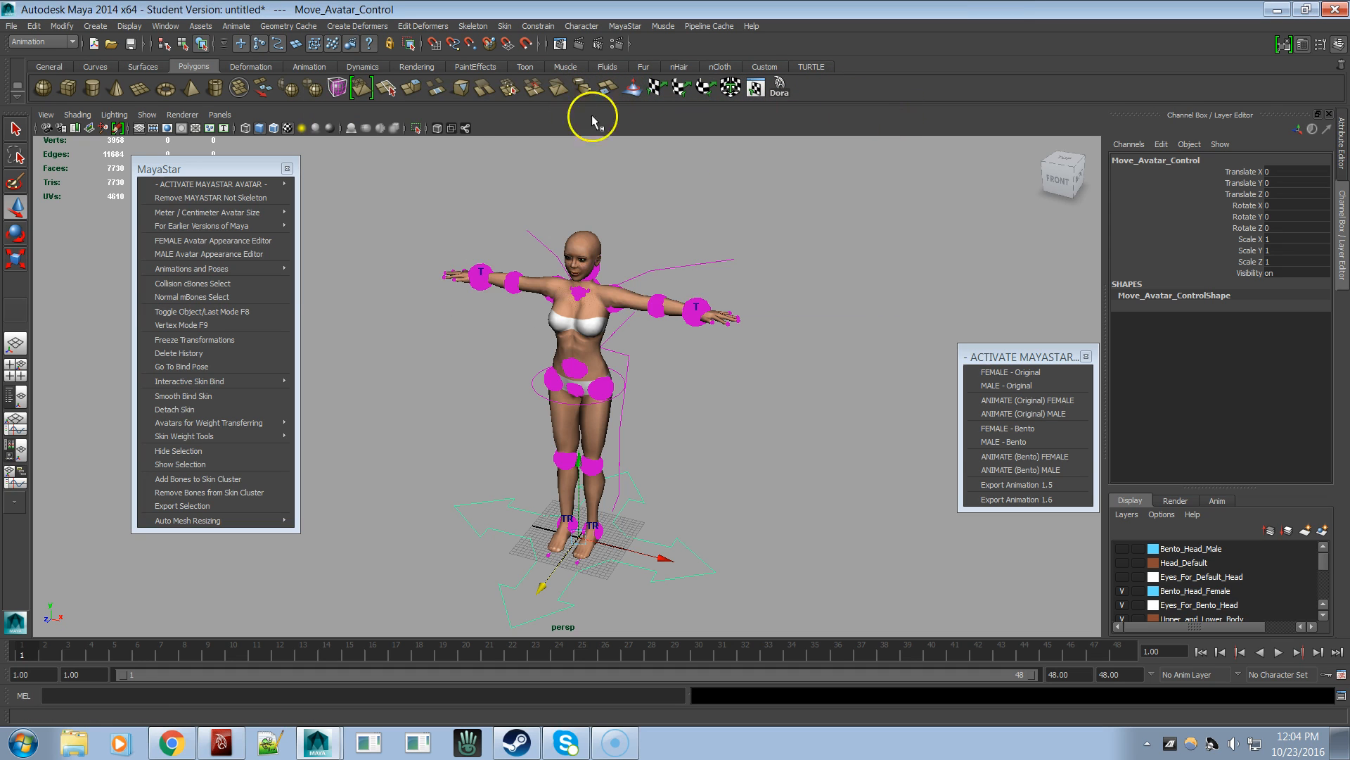
# - View the Export Animation 1.6 and Export Animation 1.5 windows one after the other, closing each
pyautogui.click(1033, 501)
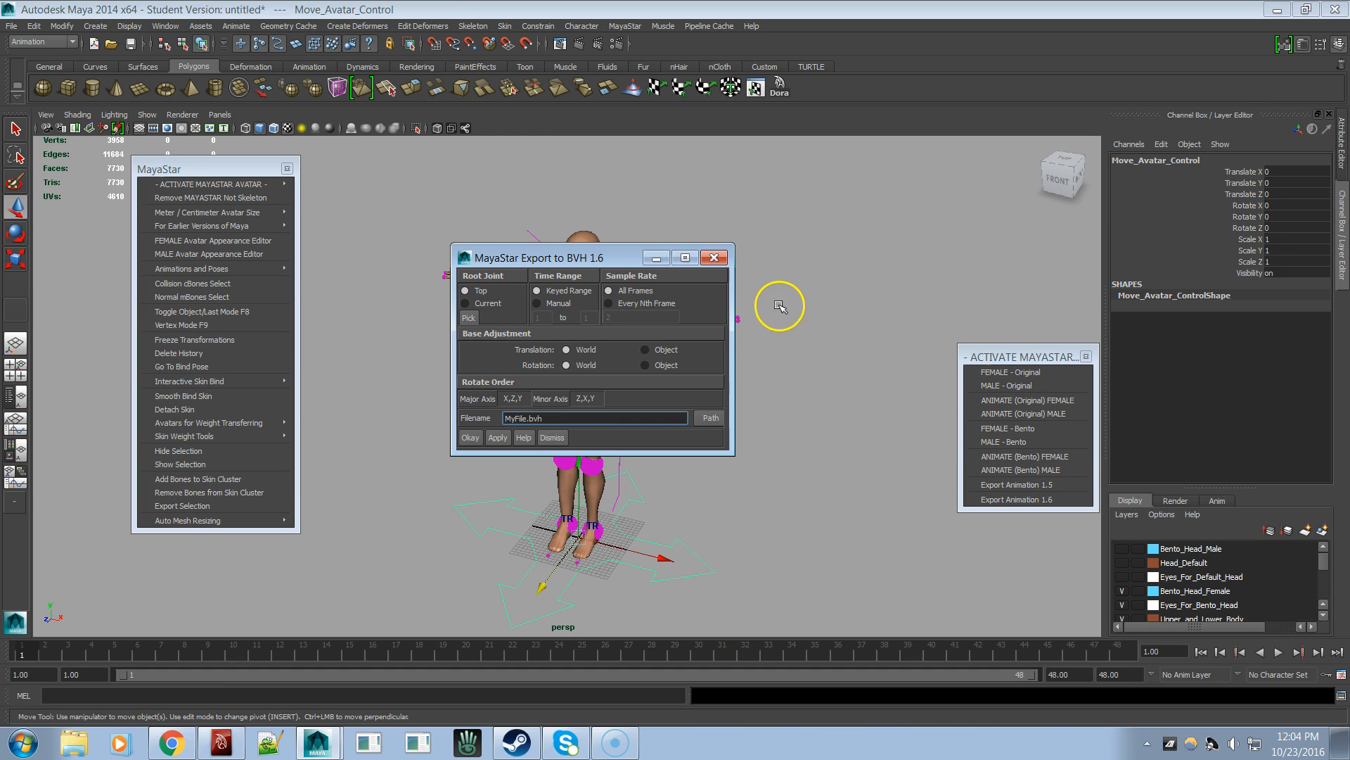
pyautogui.click(714, 257)
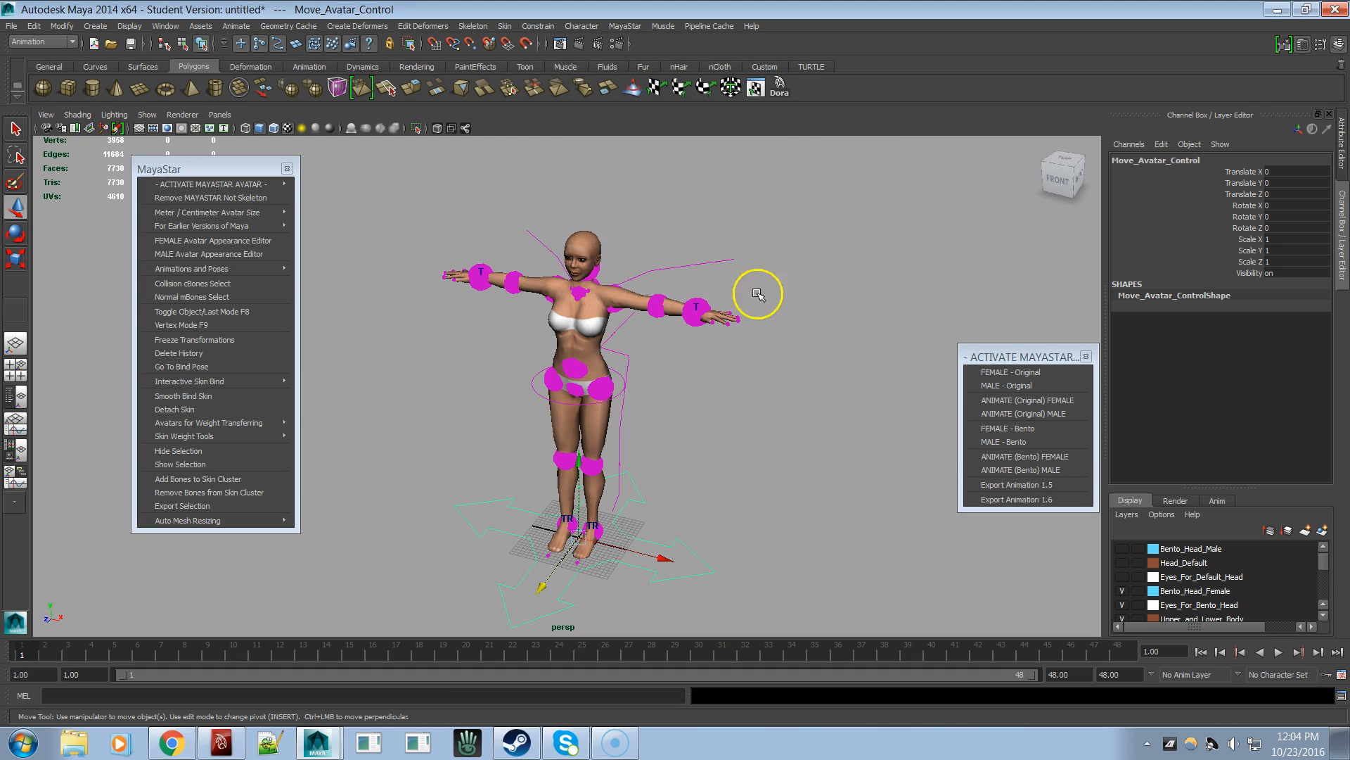
pyautogui.click(1051, 485)
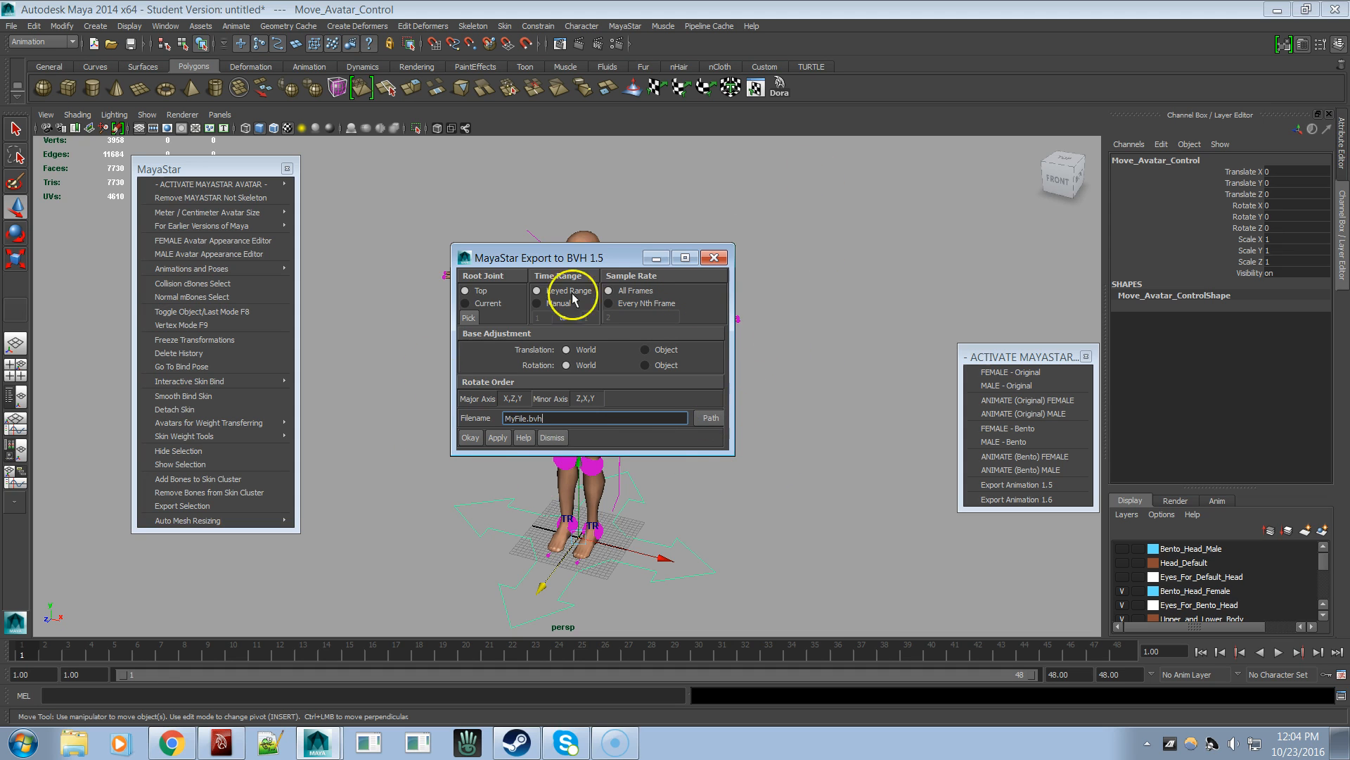
pyautogui.moveTo(590, 258); pyautogui.dragTo(802, 168)
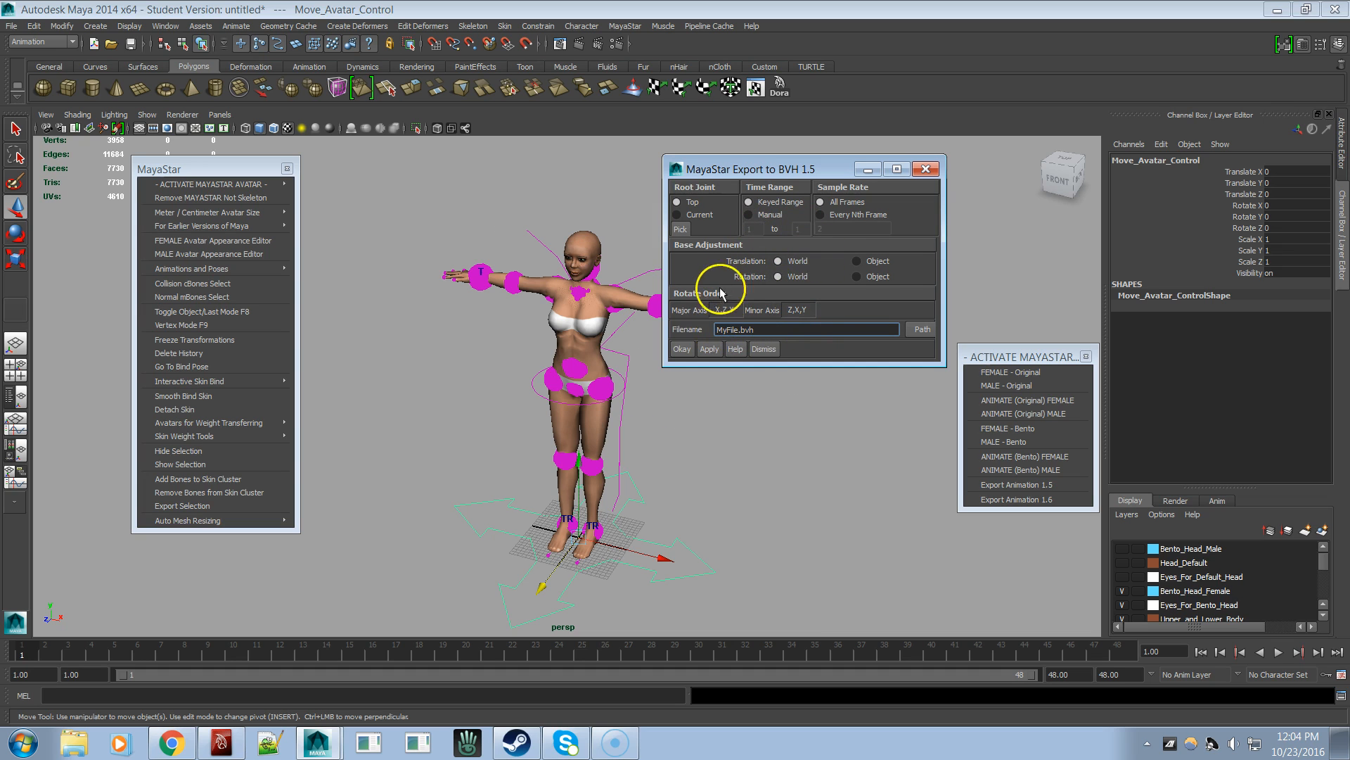
pyautogui.click(926, 169)
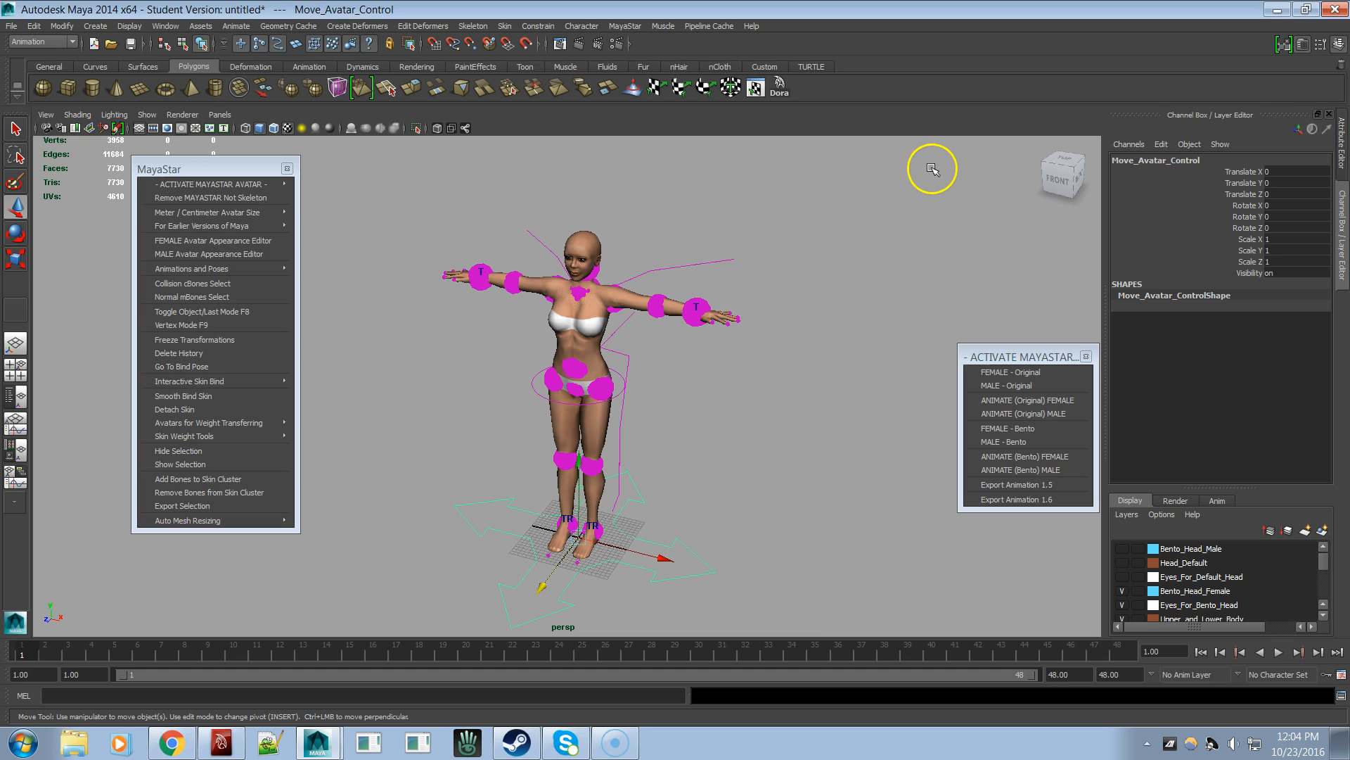
# - Reopen the MayaStar Export to BVH 1.6 window and place it beside the avatar
pyautogui.click(1010, 501)
pyautogui.moveTo(587, 261); pyautogui.dragTo(811, 163)
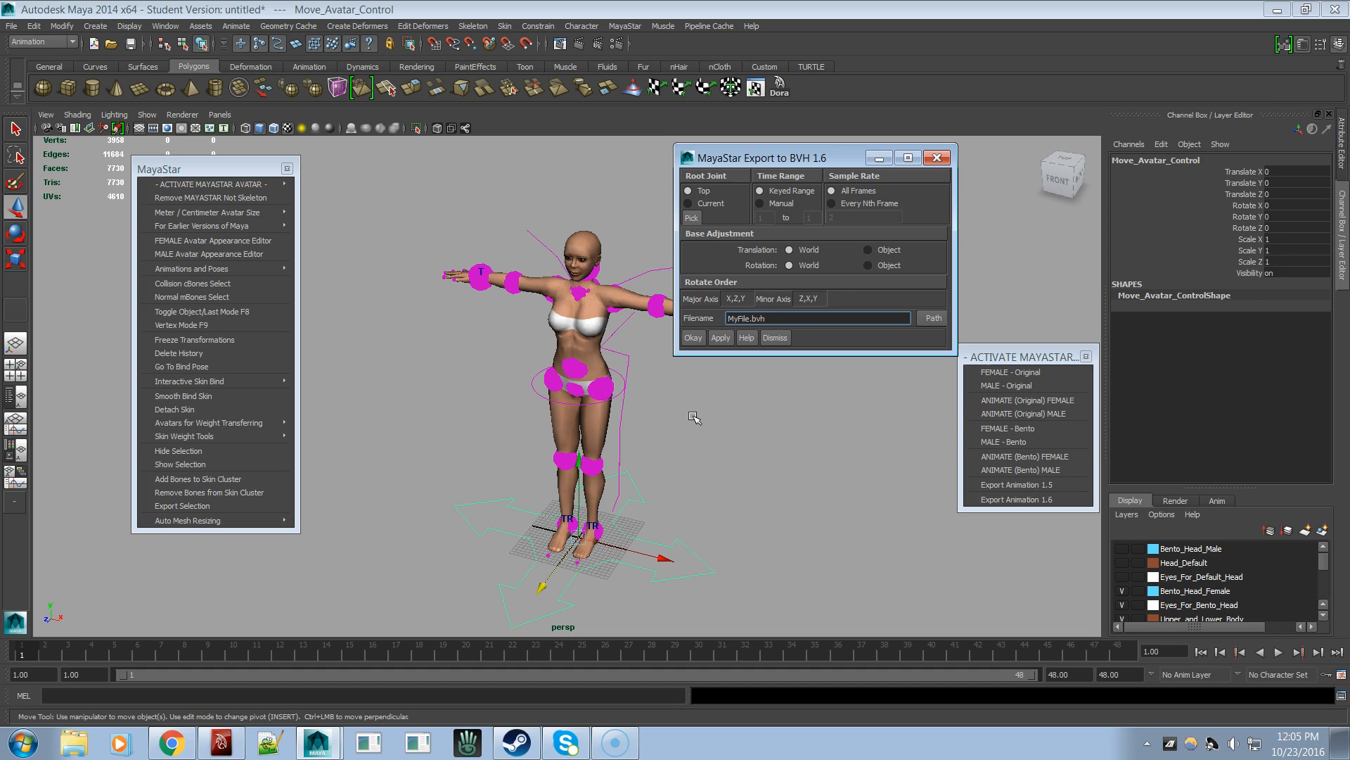
pyautogui.keyDown('alt'); pyautogui.moveTo(708, 430); pyautogui.dragTo(745, 425); pyautogui.keyUp('alt')
pyautogui.keyDown('alt'); pyautogui.moveTo(745, 426); pyautogui.dragTo(718, 538, button='right'); pyautogui.keyUp('alt')
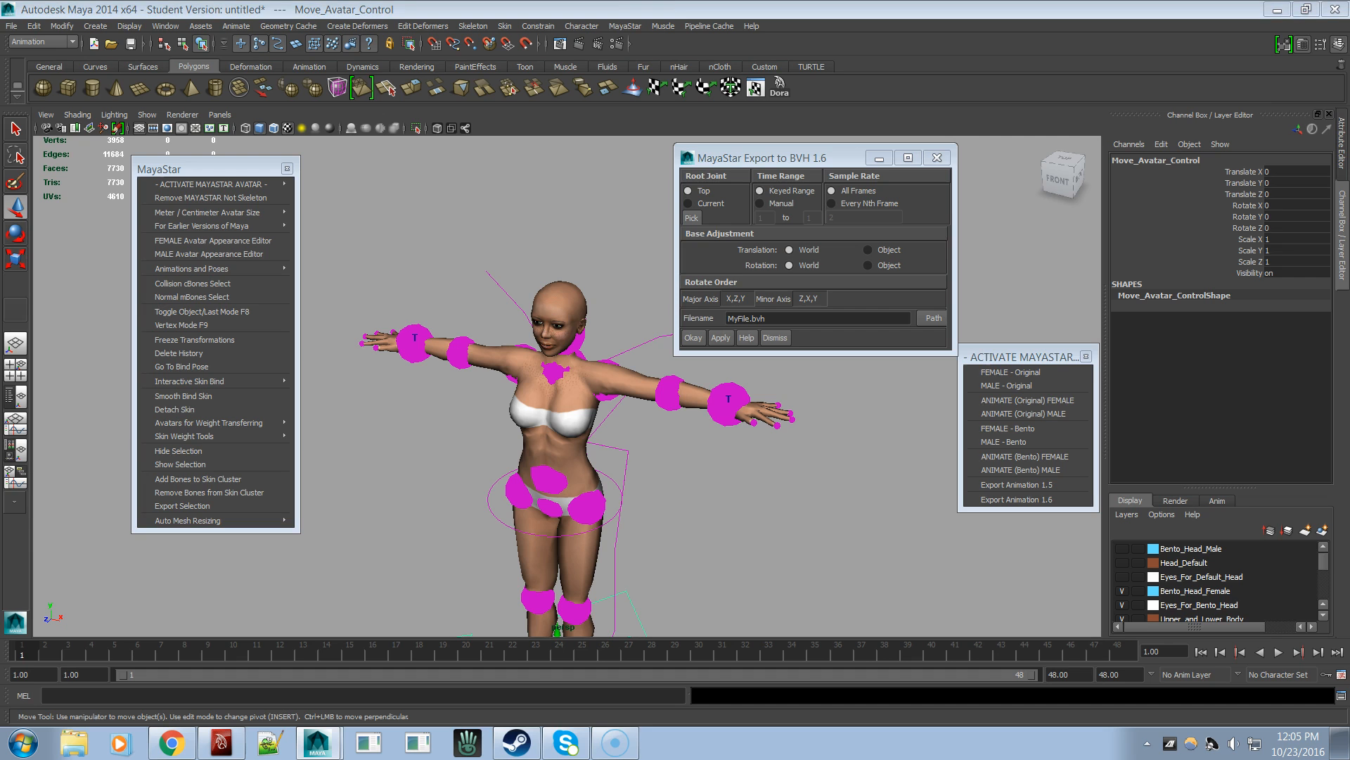
# - Select the __mFaceEyeAltRight and __mFaceEyeAltLeft joints under __mFaceRoot in the Outliner
pyautogui.moveTo(1349, 66); pyautogui.dragTo(977, 67)
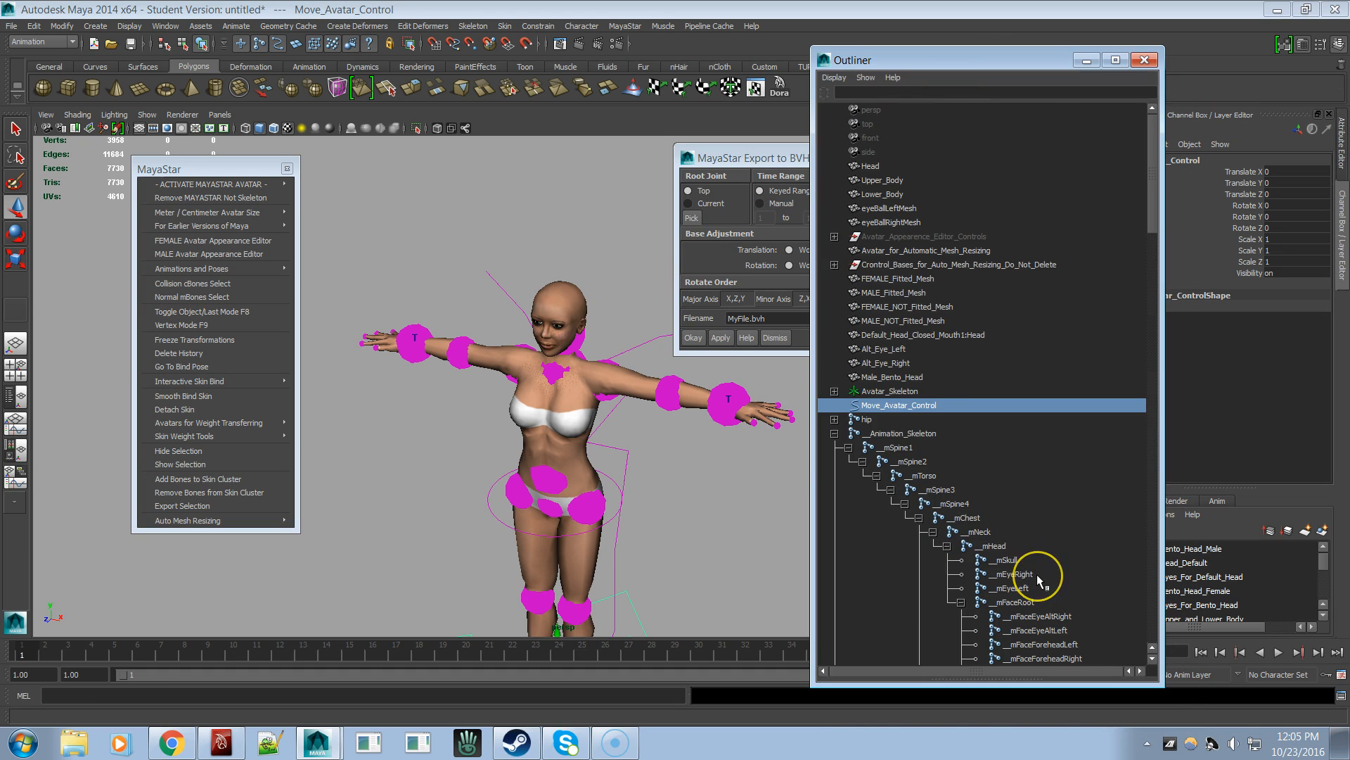
pyautogui.scroll(-5, 1048, 583)
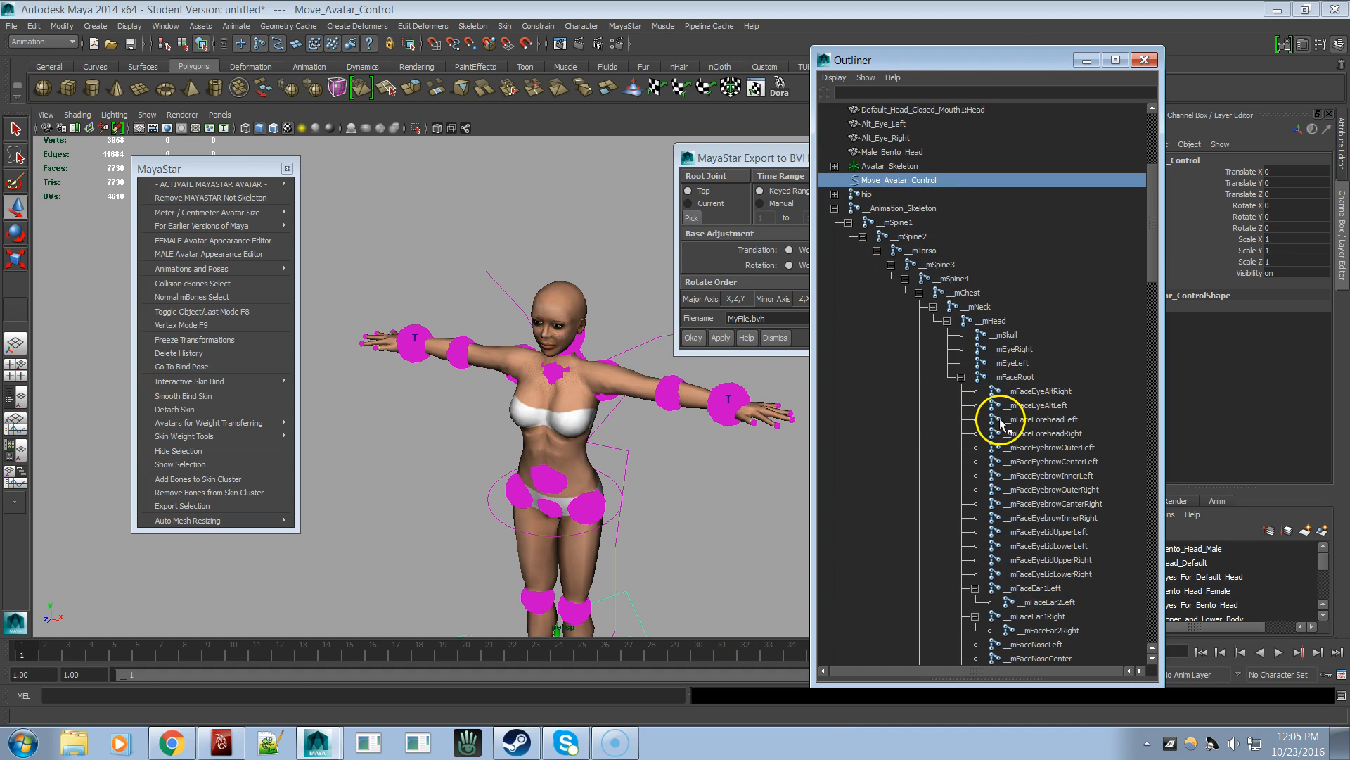
pyautogui.click(1040, 391)
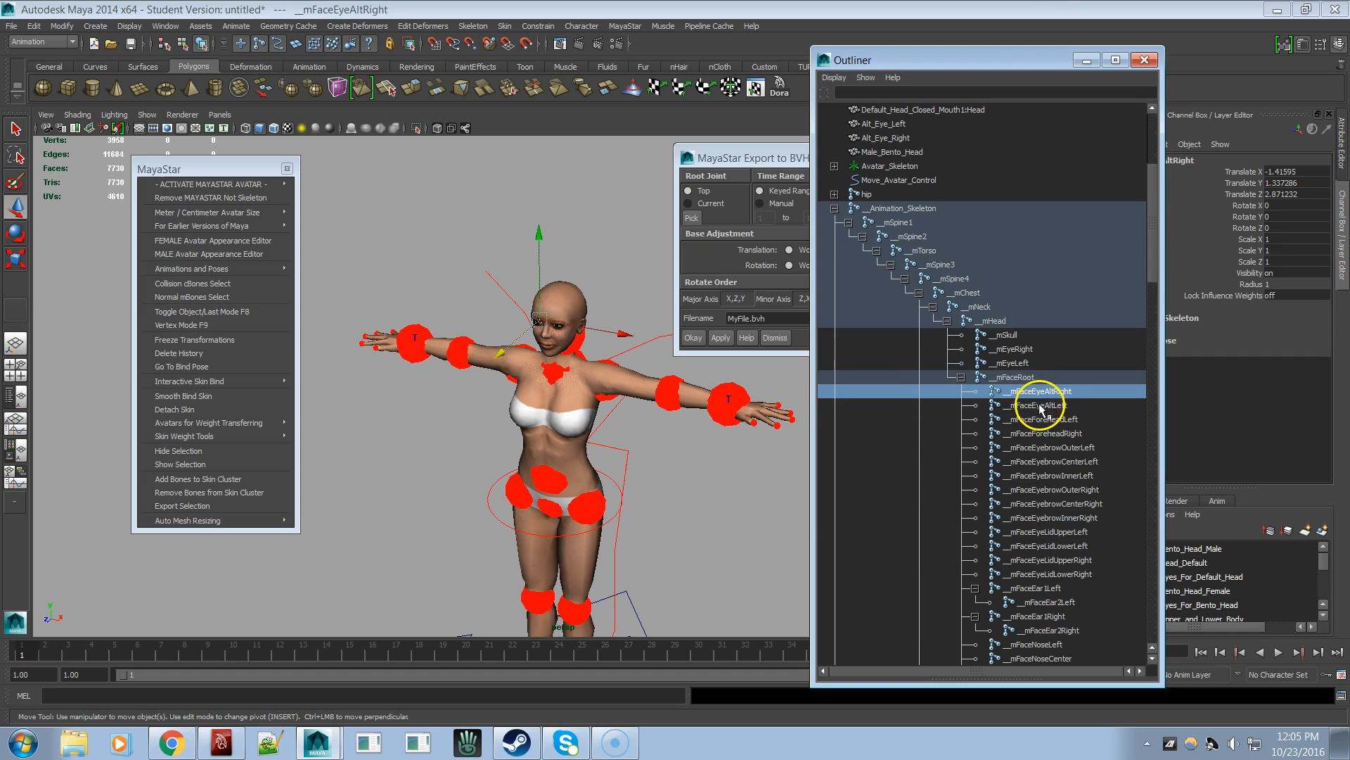
pyautogui.keyDown('shift'); pyautogui.click(1040, 406); pyautogui.keyUp('shift')
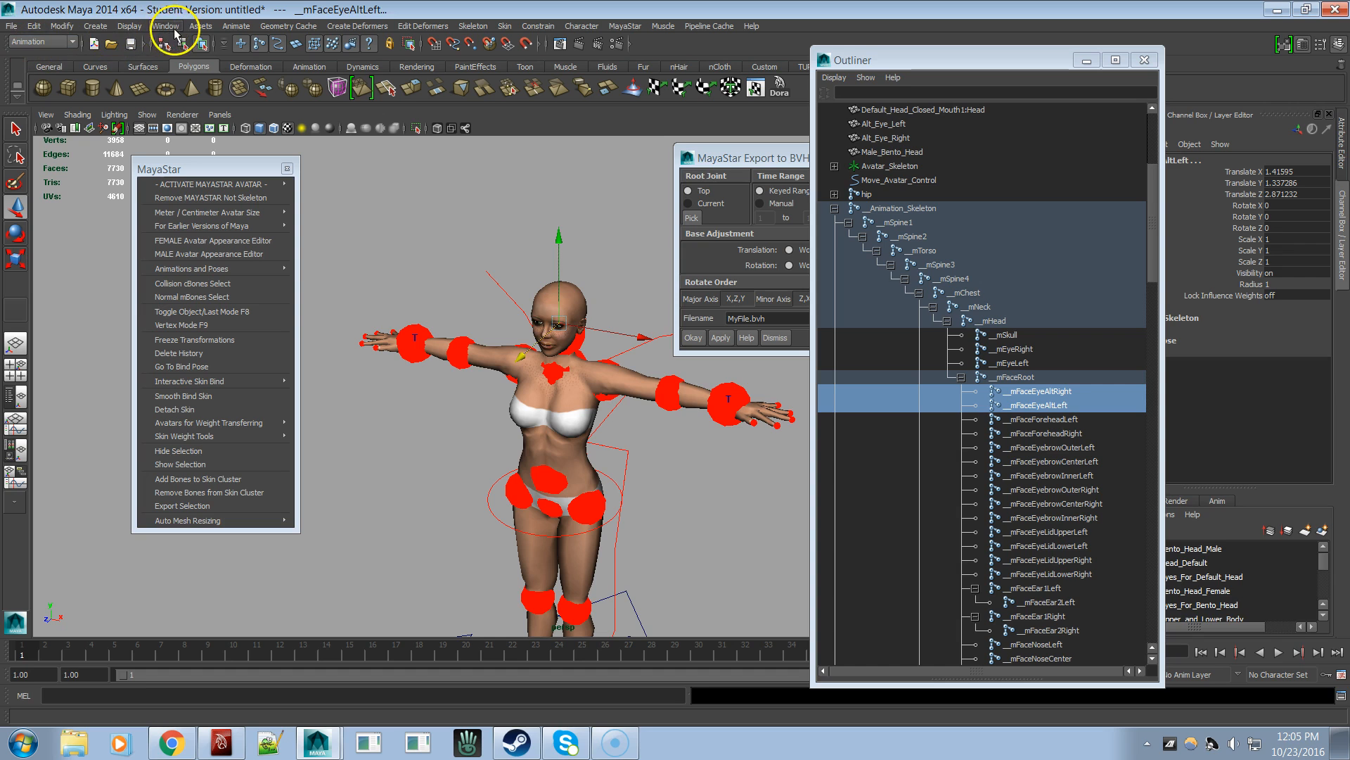
# - Set a key at frame 1 on both selected eye joints through Set Key Options, covering all manipulator handles and keyable attributes
pyautogui.click(237, 26)
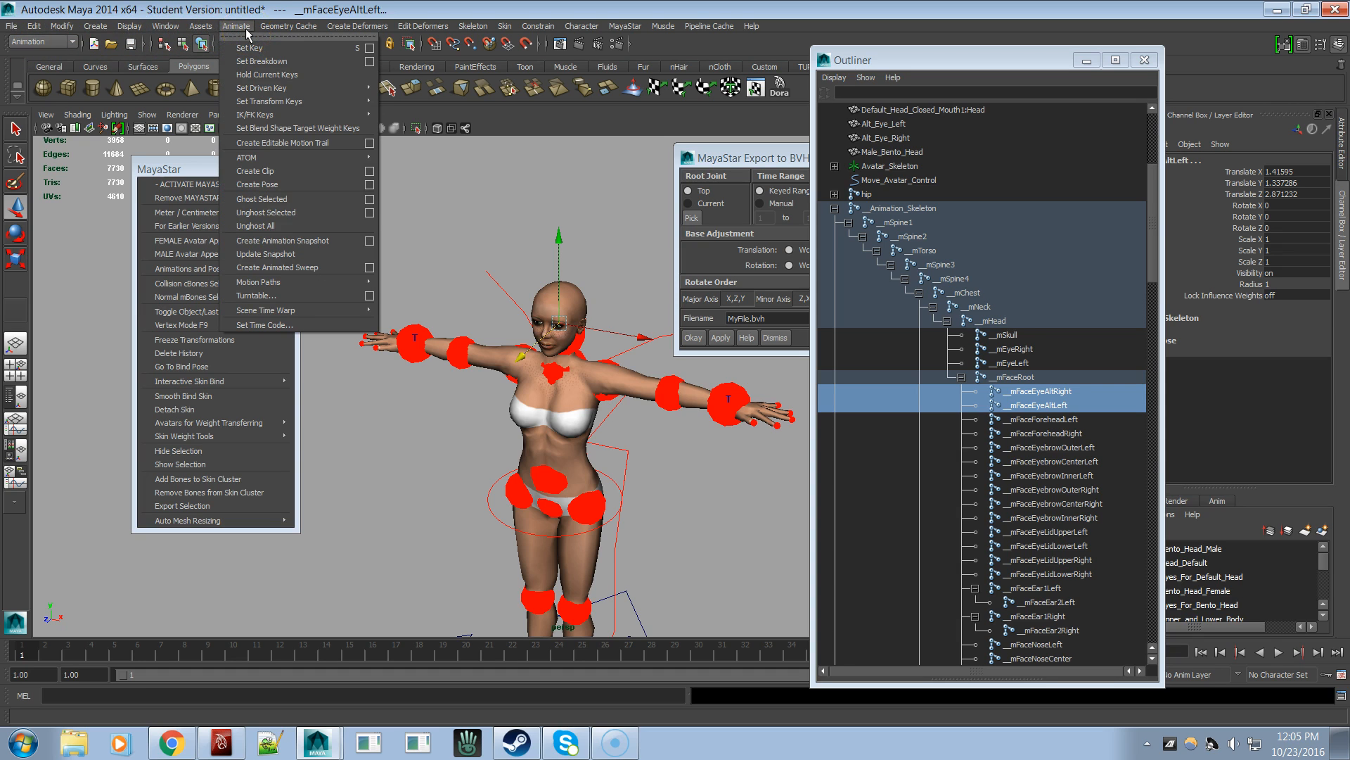
pyautogui.click(368, 47)
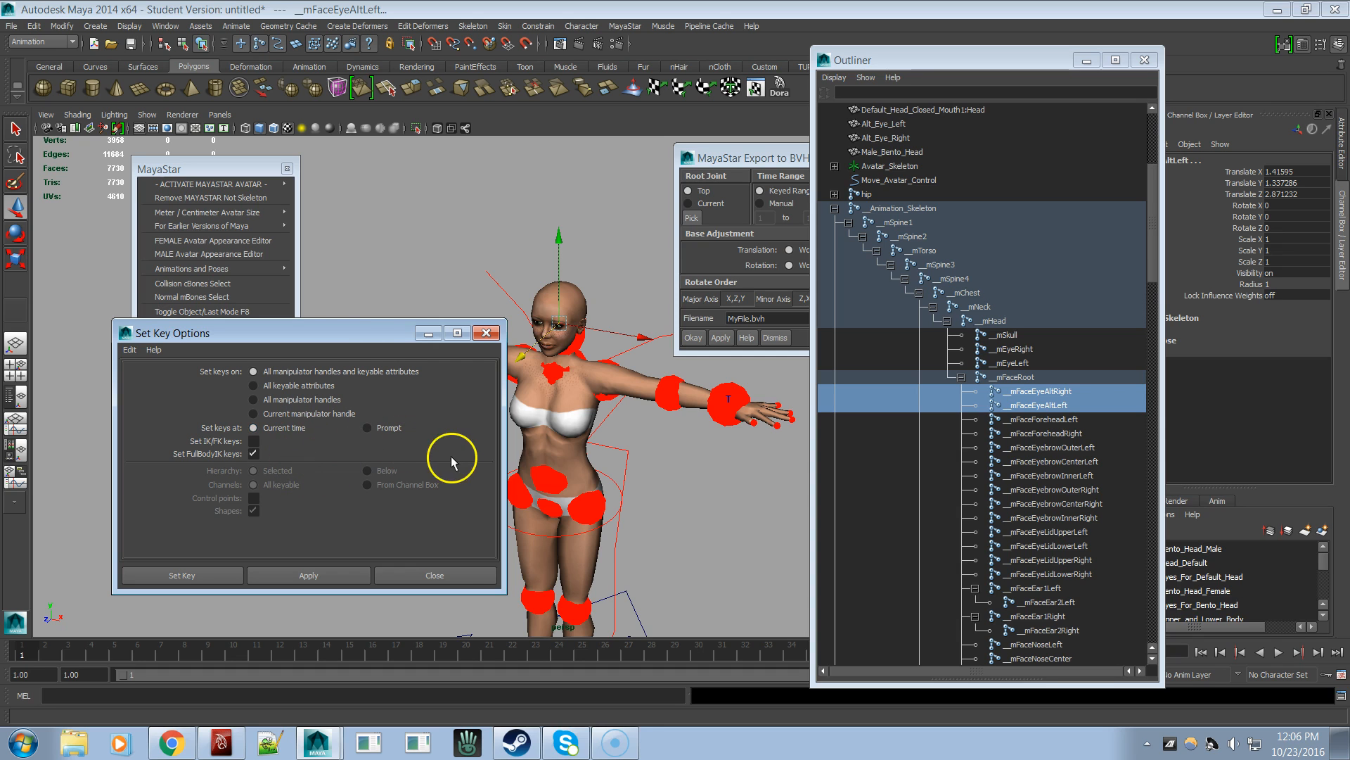
pyautogui.moveTo(386, 335); pyautogui.dragTo(345, 190)
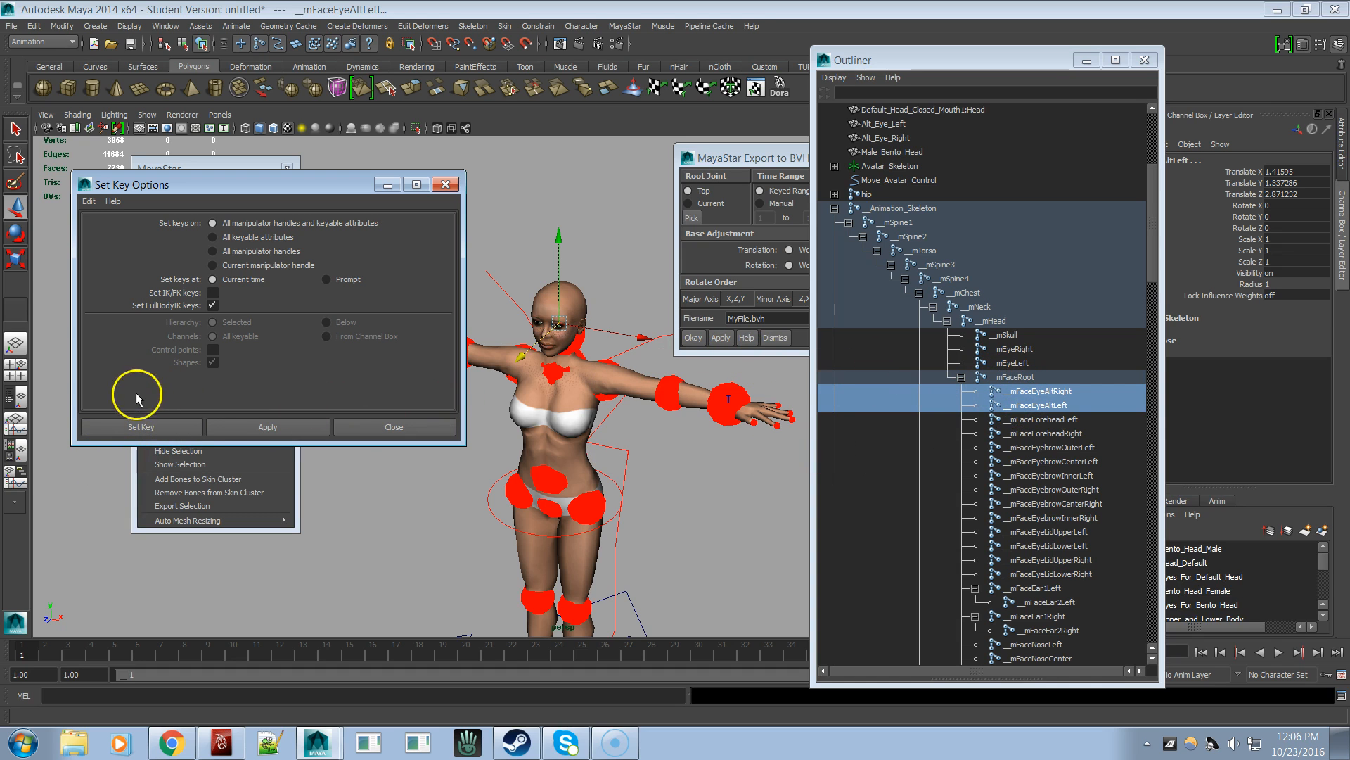
pyautogui.click(259, 429)
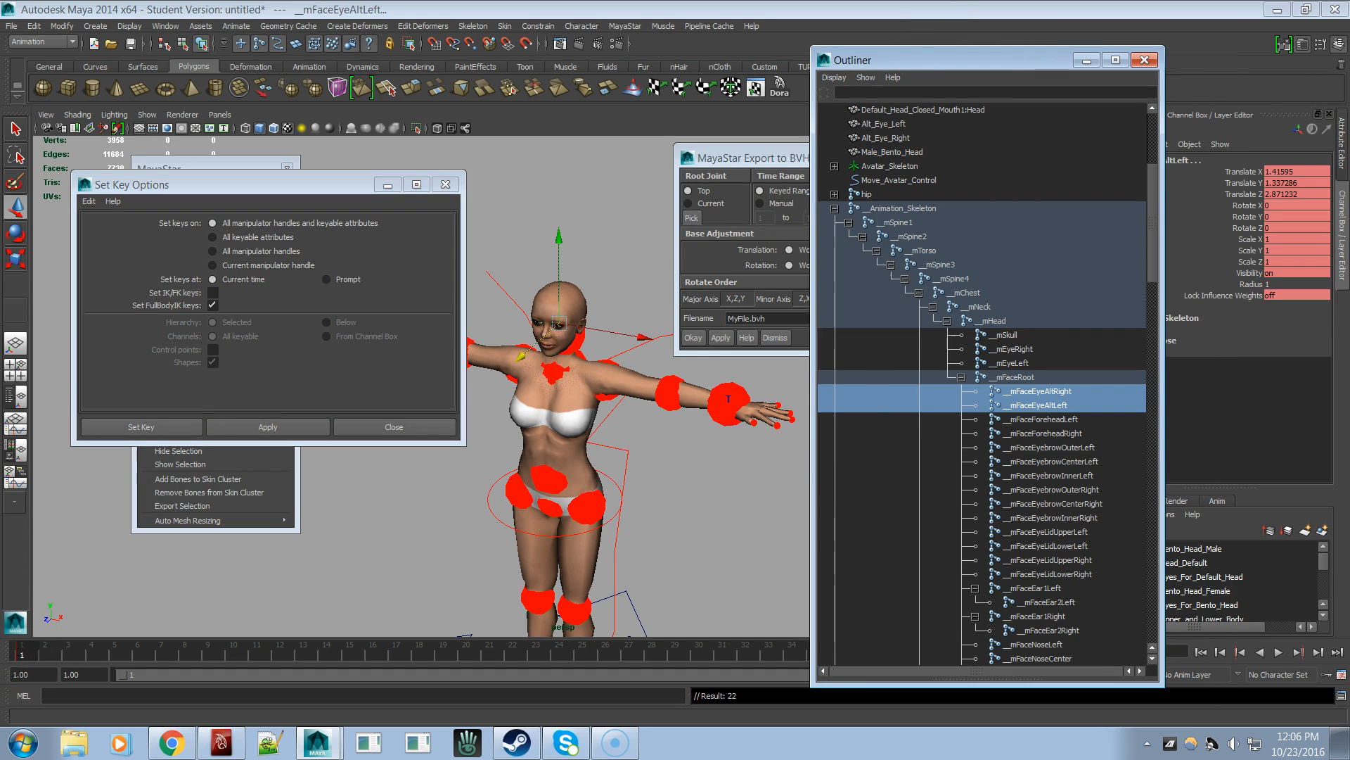
# - Clear the Outliner from view and set a key on both selected eye joints at frame 48
pyautogui.hotkey('alt', 'F4')
pyautogui.click(1125, 652)
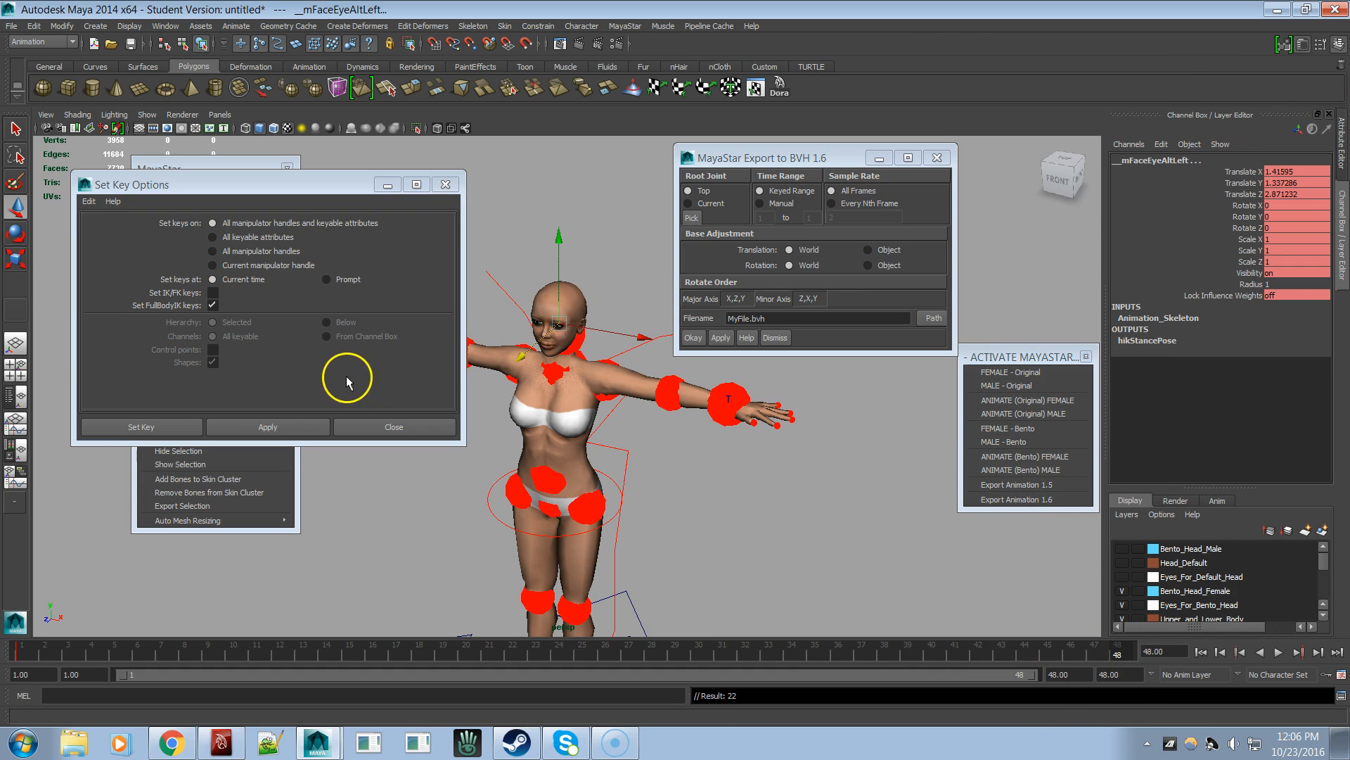
pyautogui.click(293, 429)
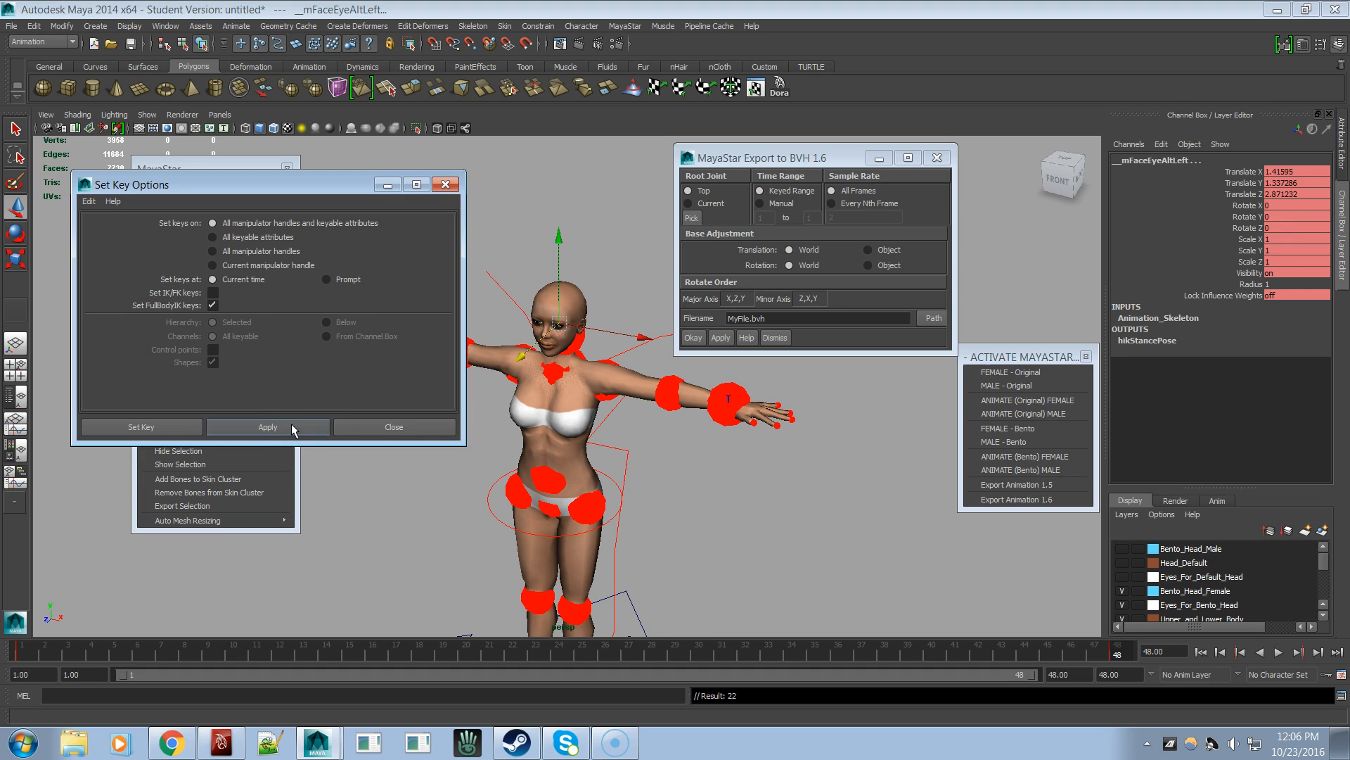
# - At frame 26, move both eye joints forward out of the head to Translate Z about 10.1, key them and play the animation
pyautogui.click(607, 654)
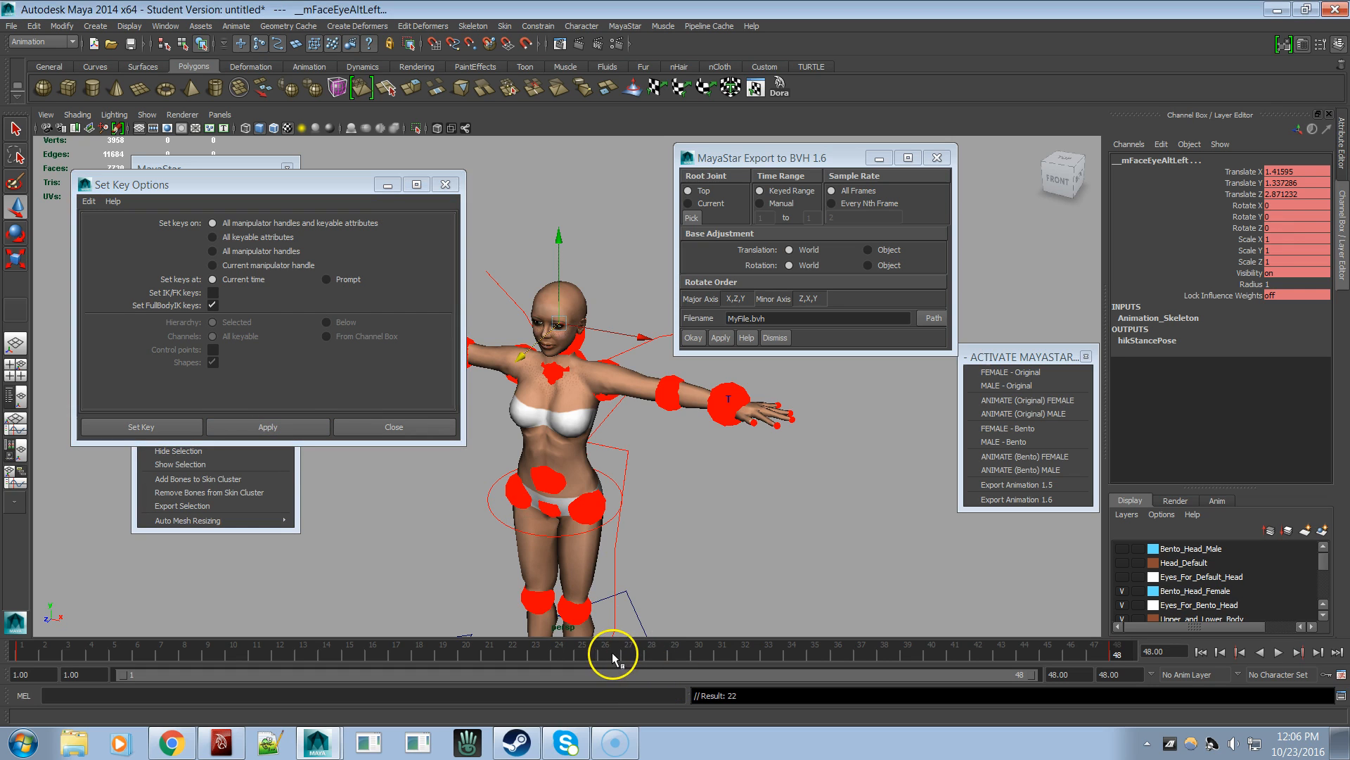
pyautogui.moveTo(526, 355); pyautogui.dragTo(503, 383)
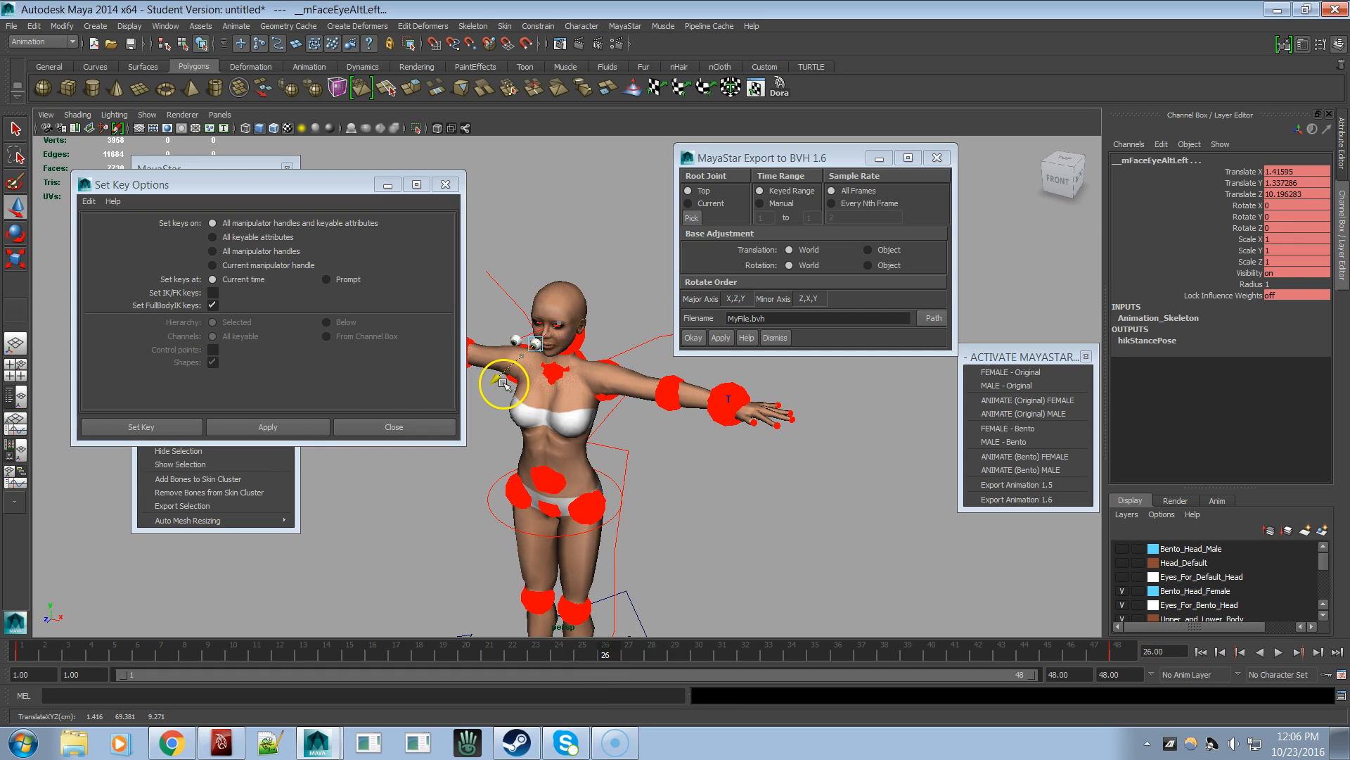
pyautogui.click(299, 431)
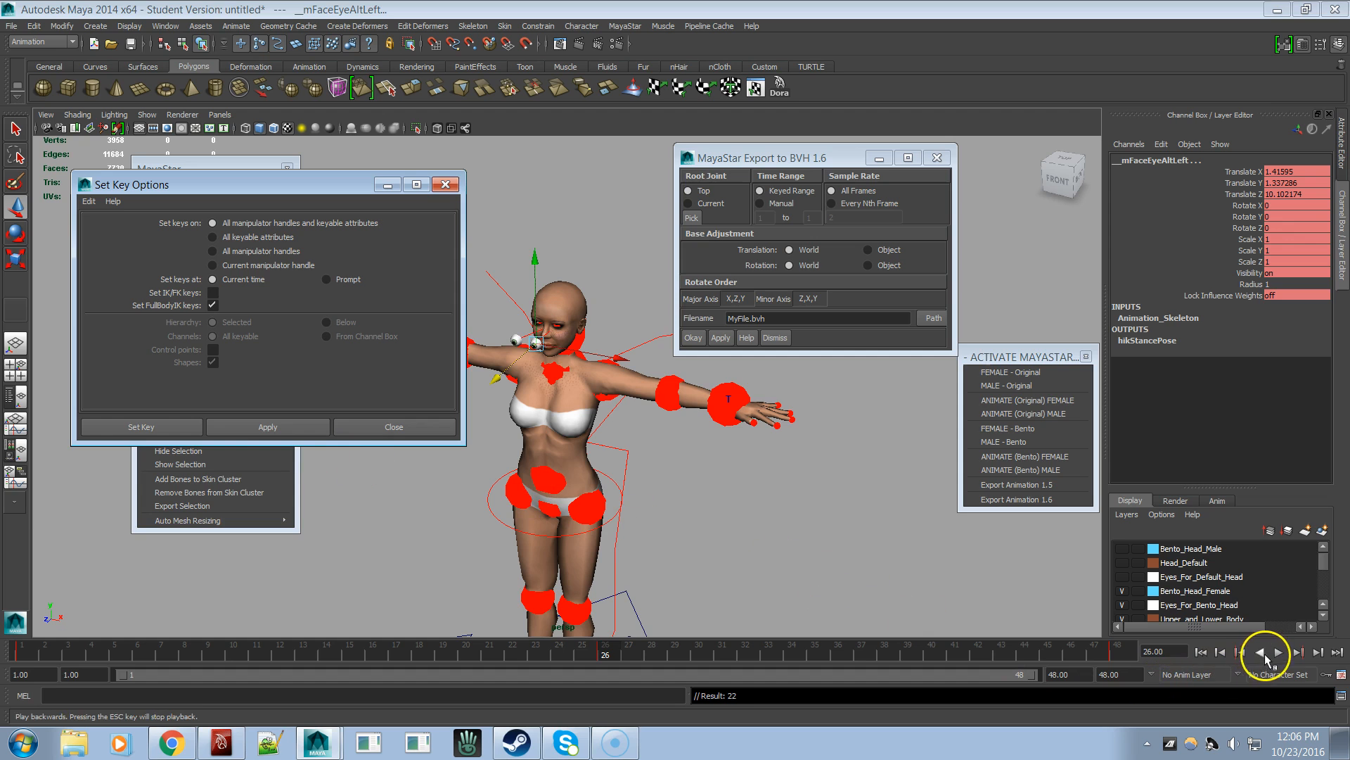
pyautogui.click(1278, 652)
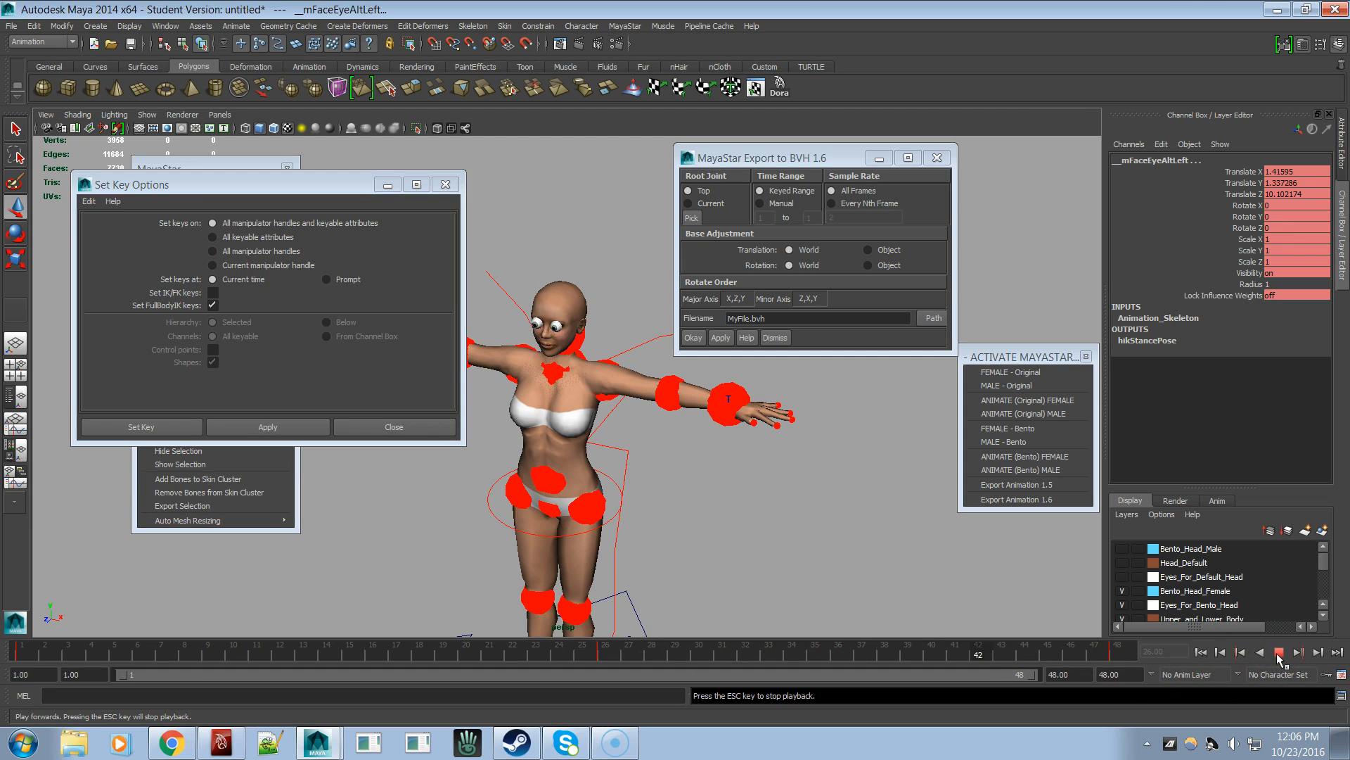
pyautogui.click(1278, 652)
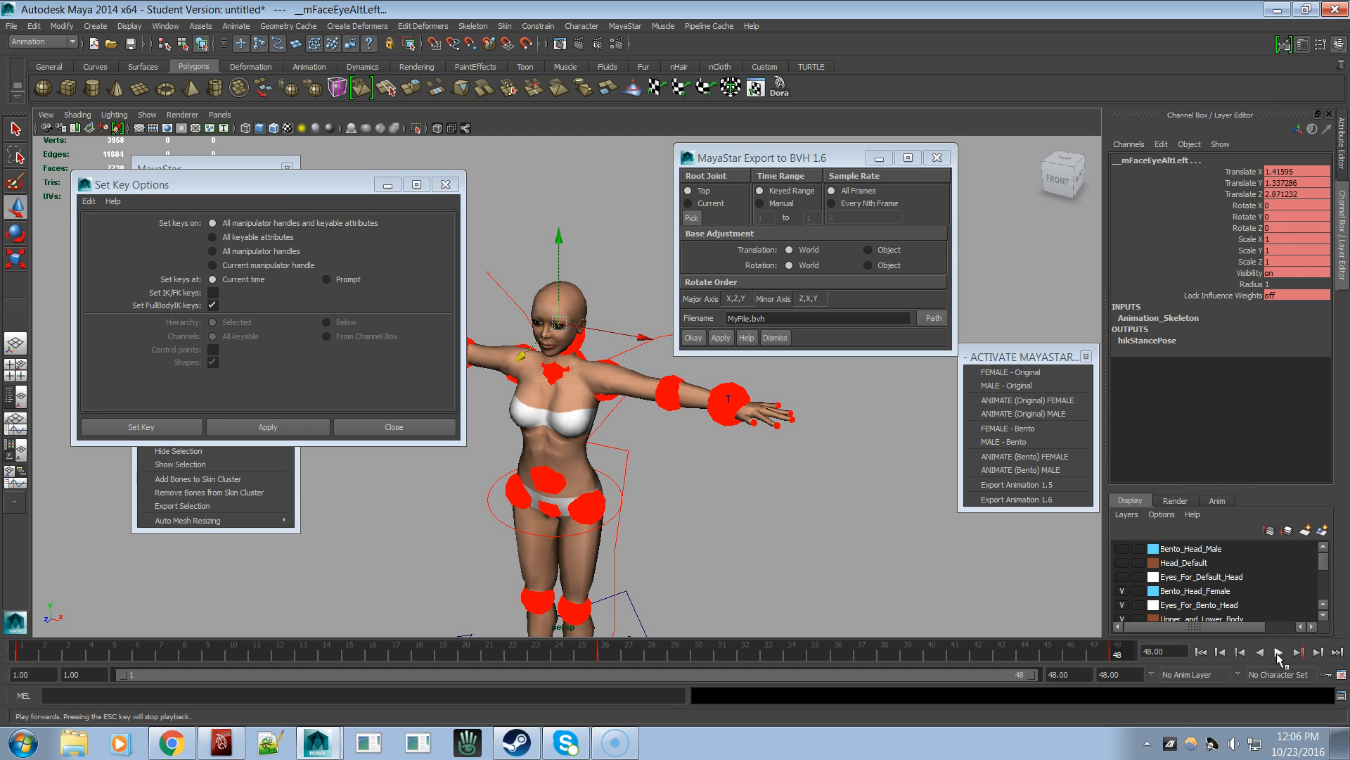
pyautogui.scroll(5, 774, 473)
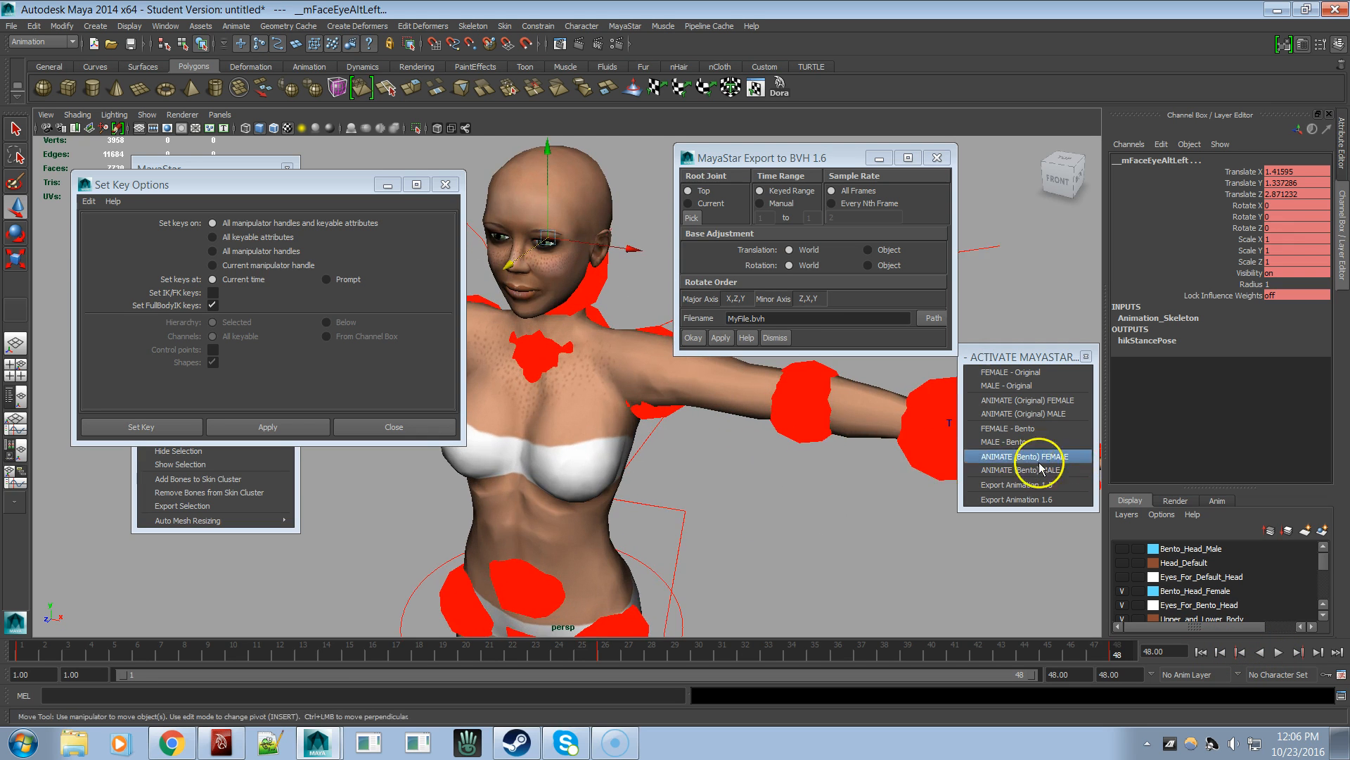
pyautogui.scroll(4, 919, 473)
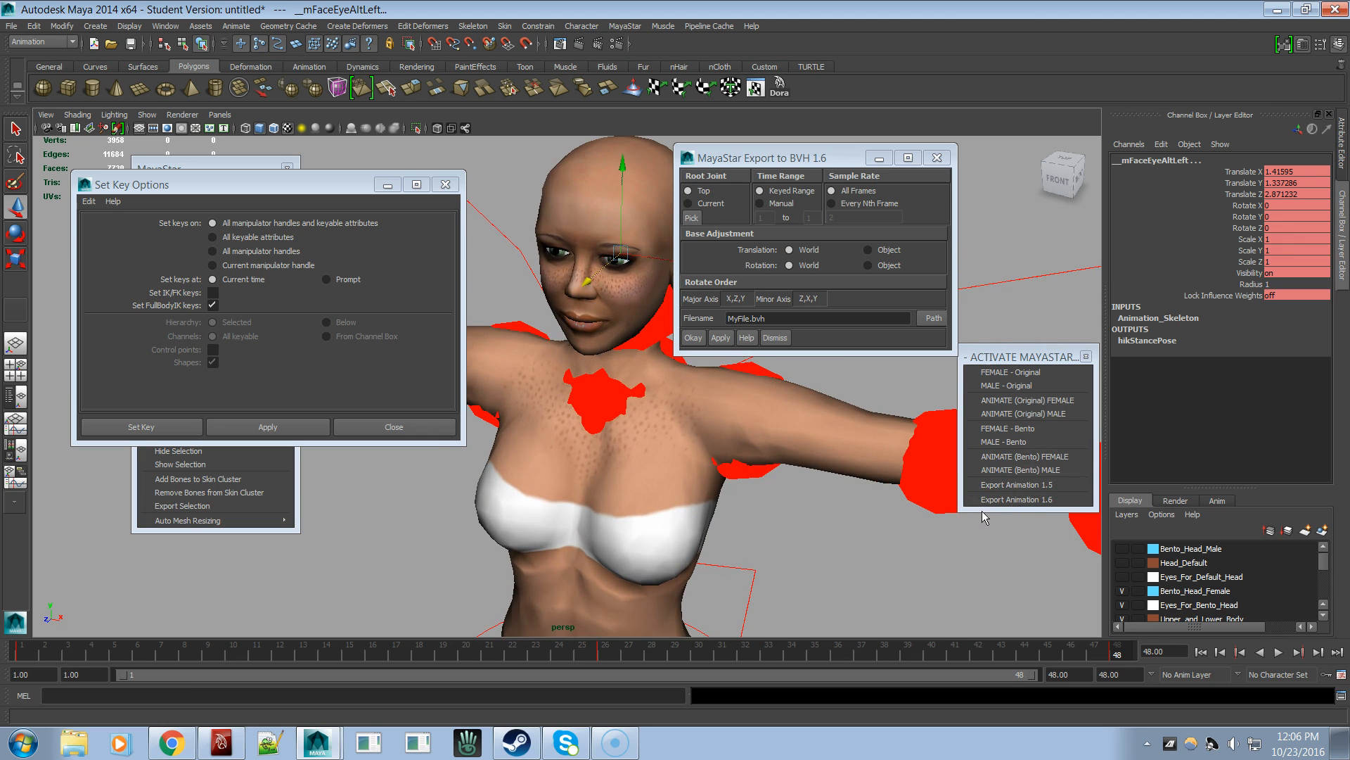
pyautogui.click(602, 657)
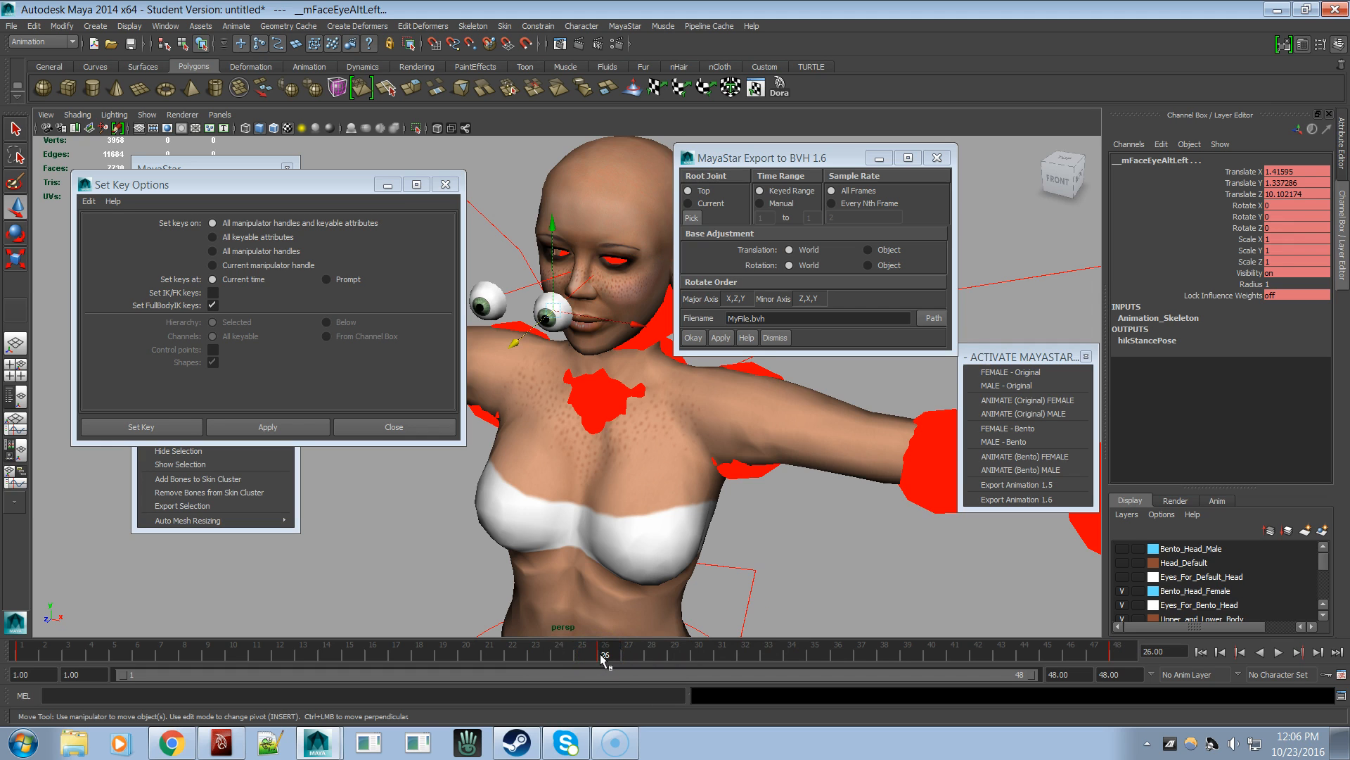
pyautogui.press('e')
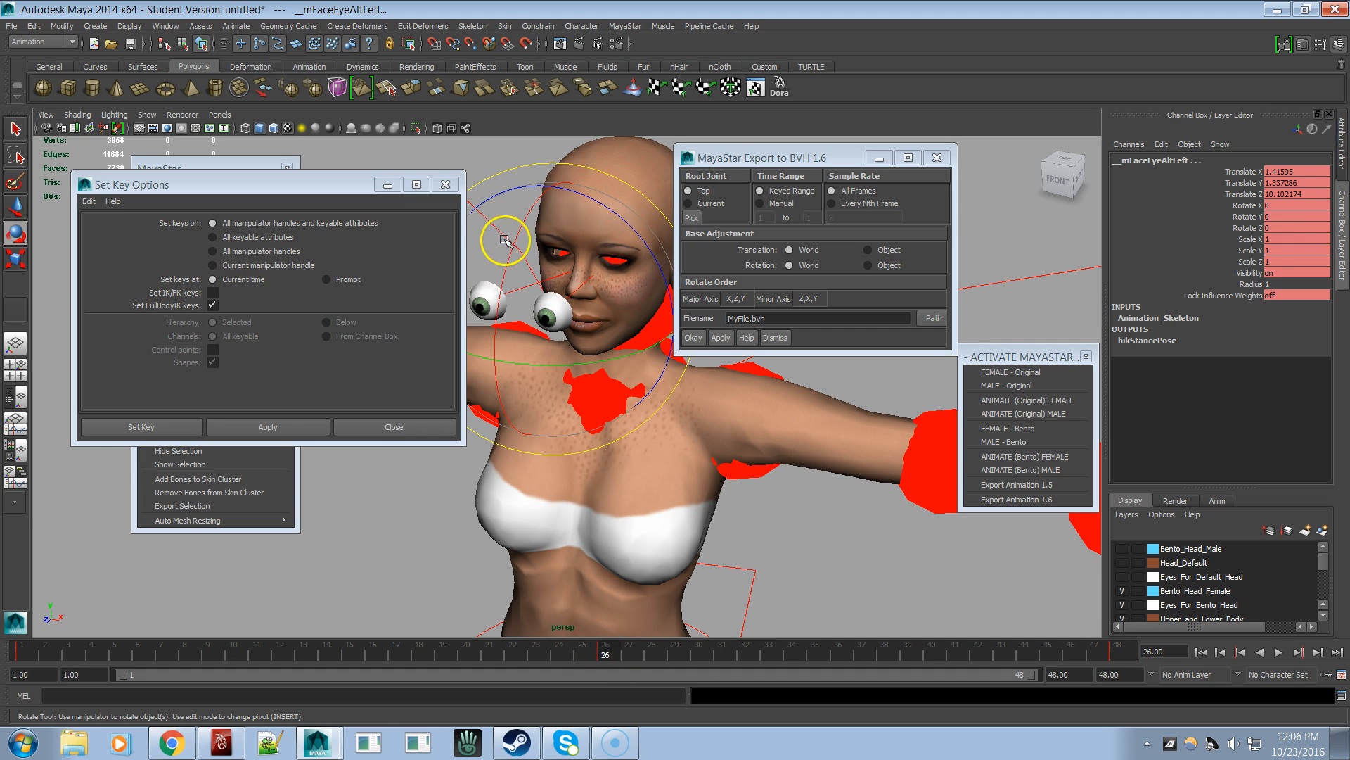
pyautogui.moveTo(507, 268); pyautogui.dragTo(536, 253)
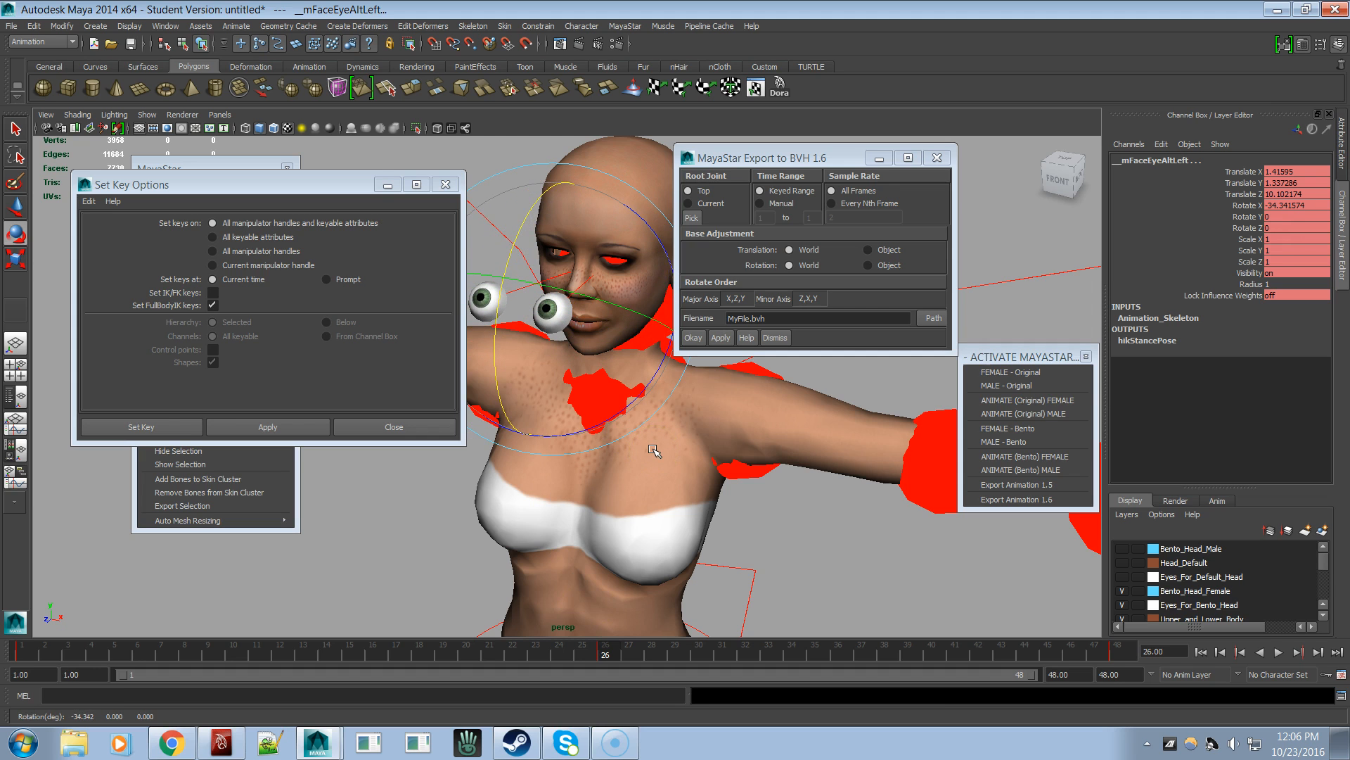
pyautogui.hotkey('ctrl', 'z')
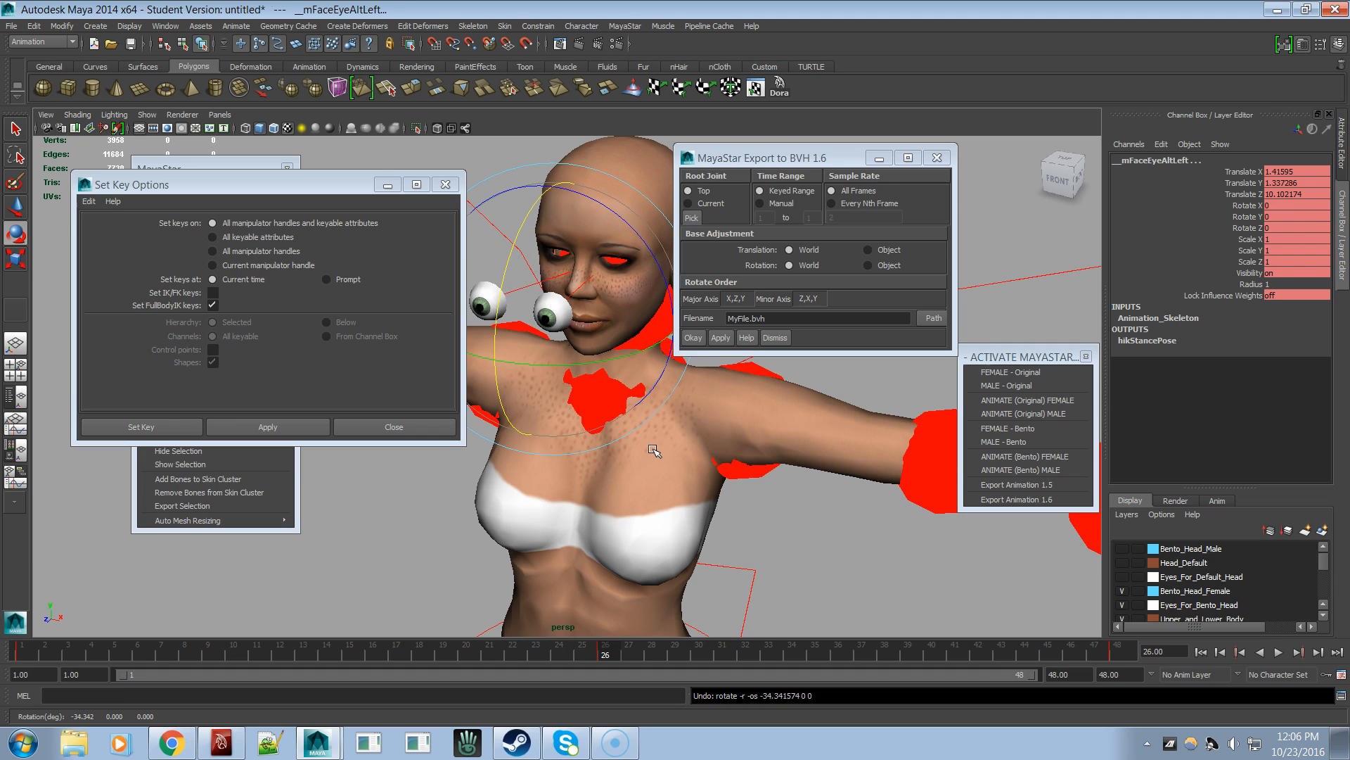
# - At frame 32, rotate both eye joints about Y to about 44.64 degrees and set a key
pyautogui.click(750, 653)
pyautogui.moveTo(498, 301); pyautogui.dragTo(530, 230)
pyautogui.hotkey('ctrl', 'z')
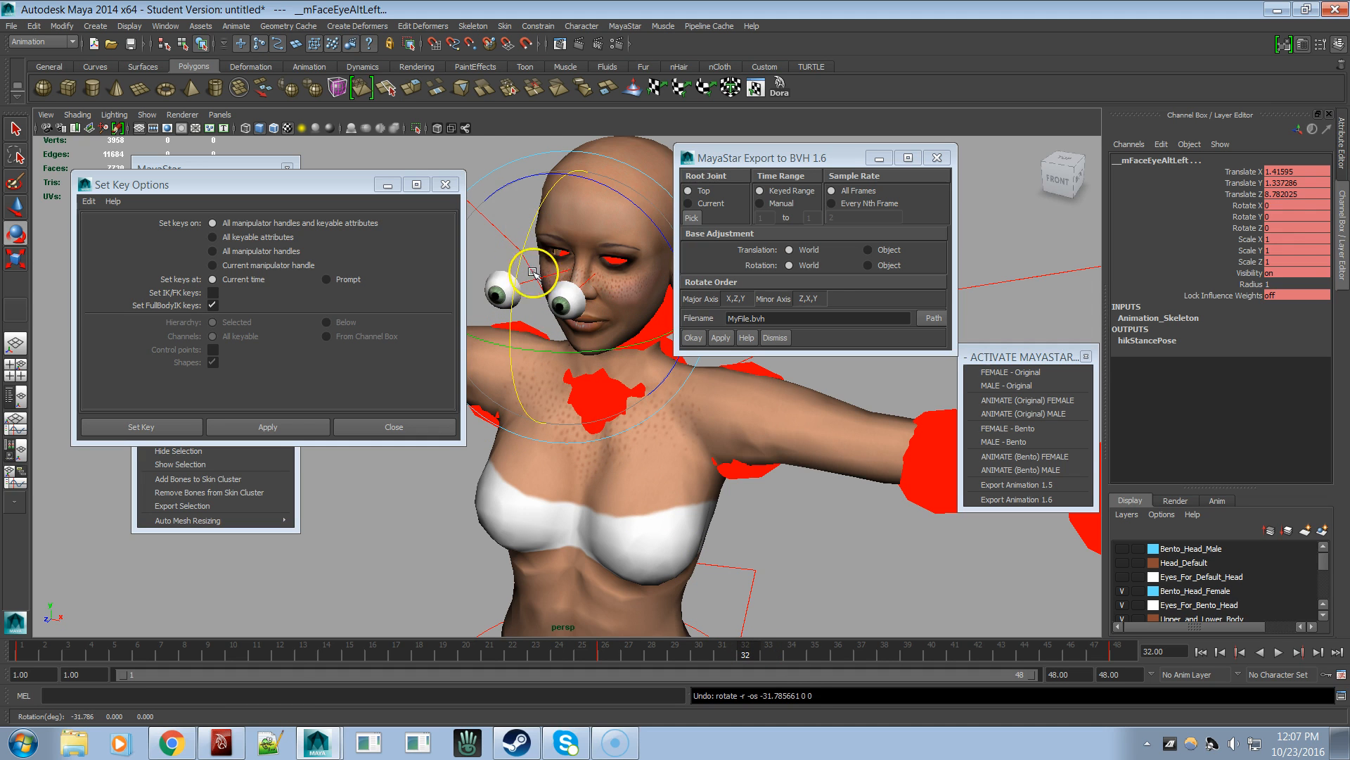
pyautogui.moveTo(559, 346); pyautogui.dragTo(598, 313)
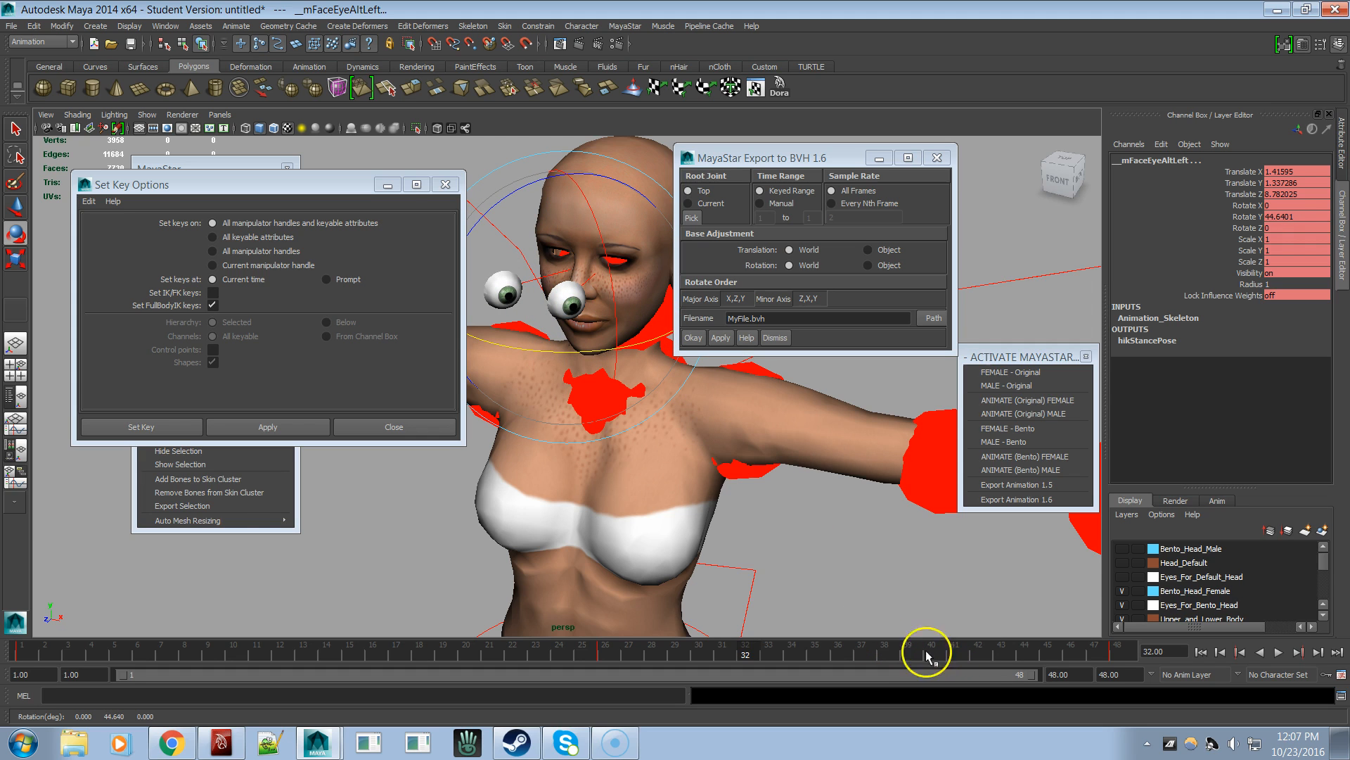
pyautogui.click(280, 429)
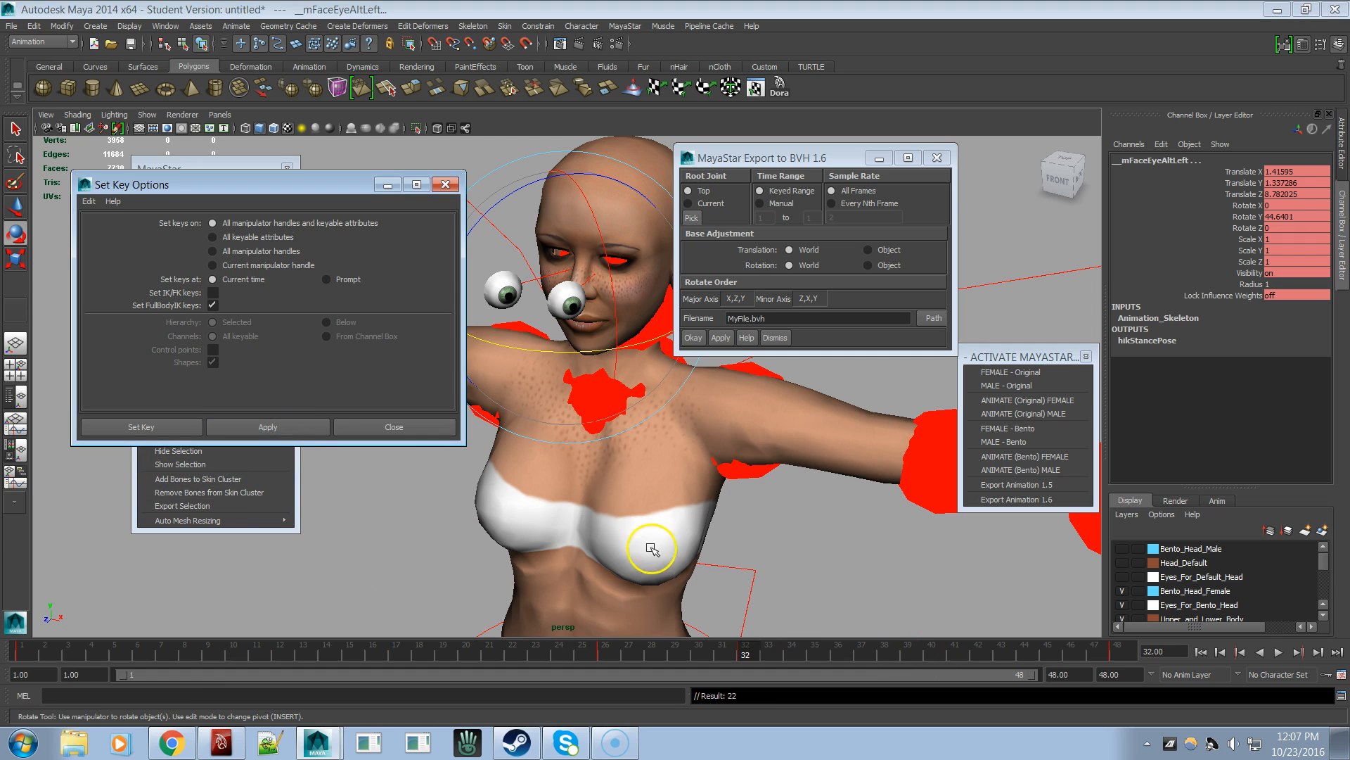
# - At frame 38, rotate both eye joints about Y to about -39.55 degrees and set a key
pyautogui.click(894, 654)
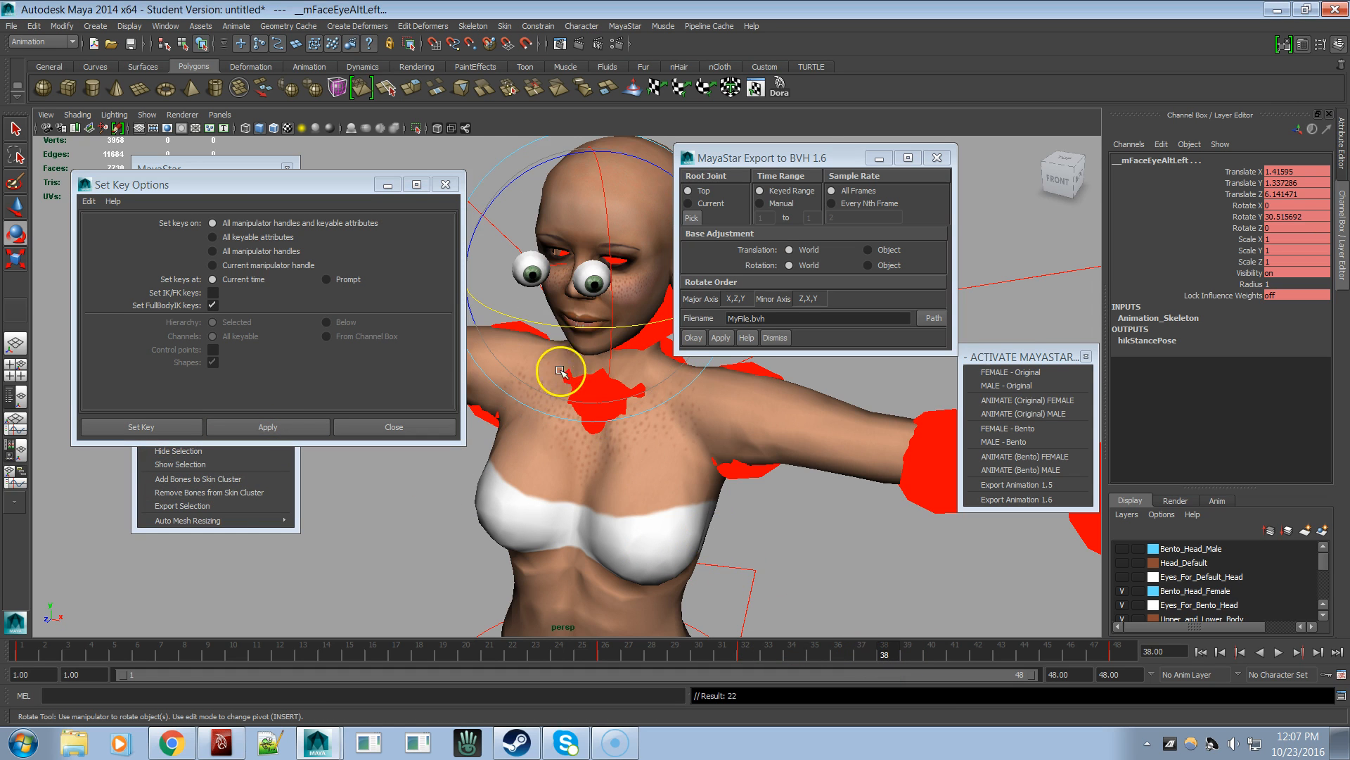
pyautogui.moveTo(580, 312); pyautogui.dragTo(458, 320)
pyautogui.press('s')
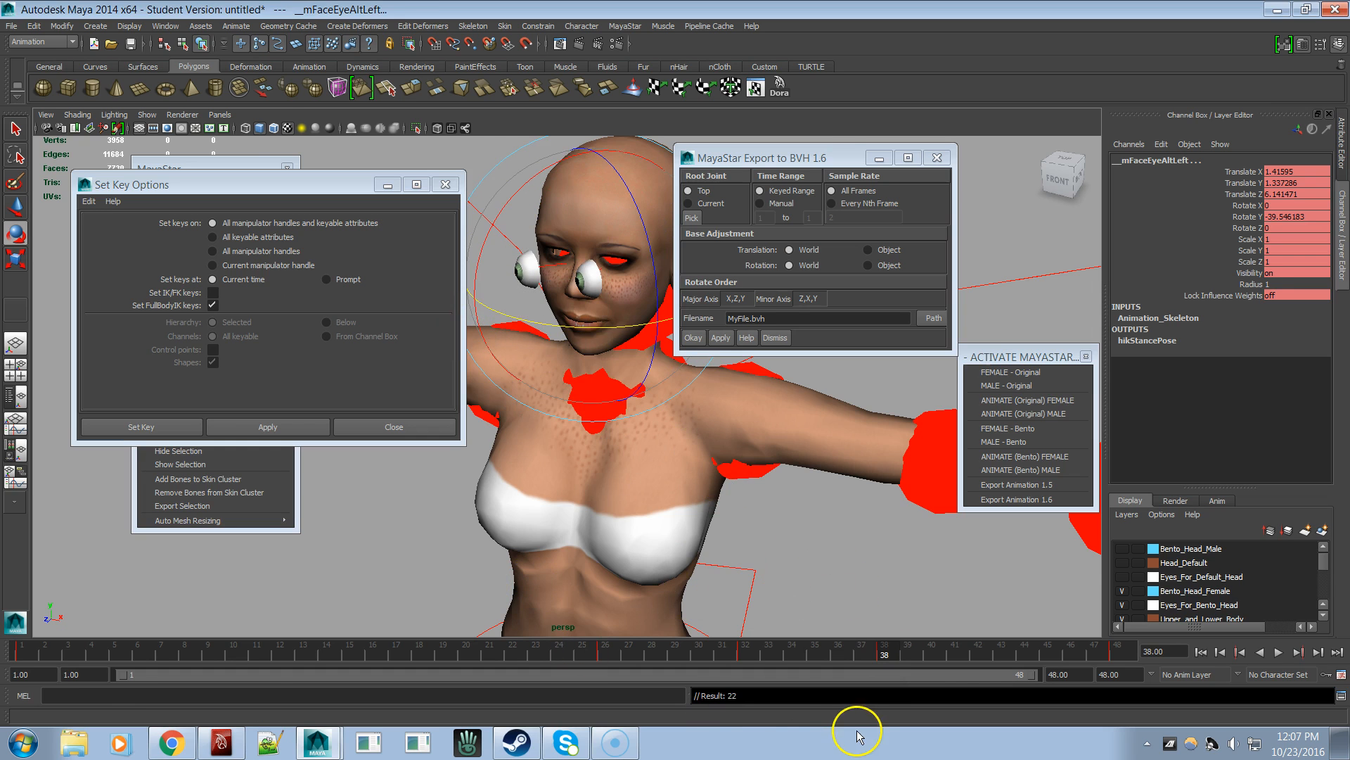
# - Show where the Set Key command is found and play back the keyed eye animation
pyautogui.click(235, 27)
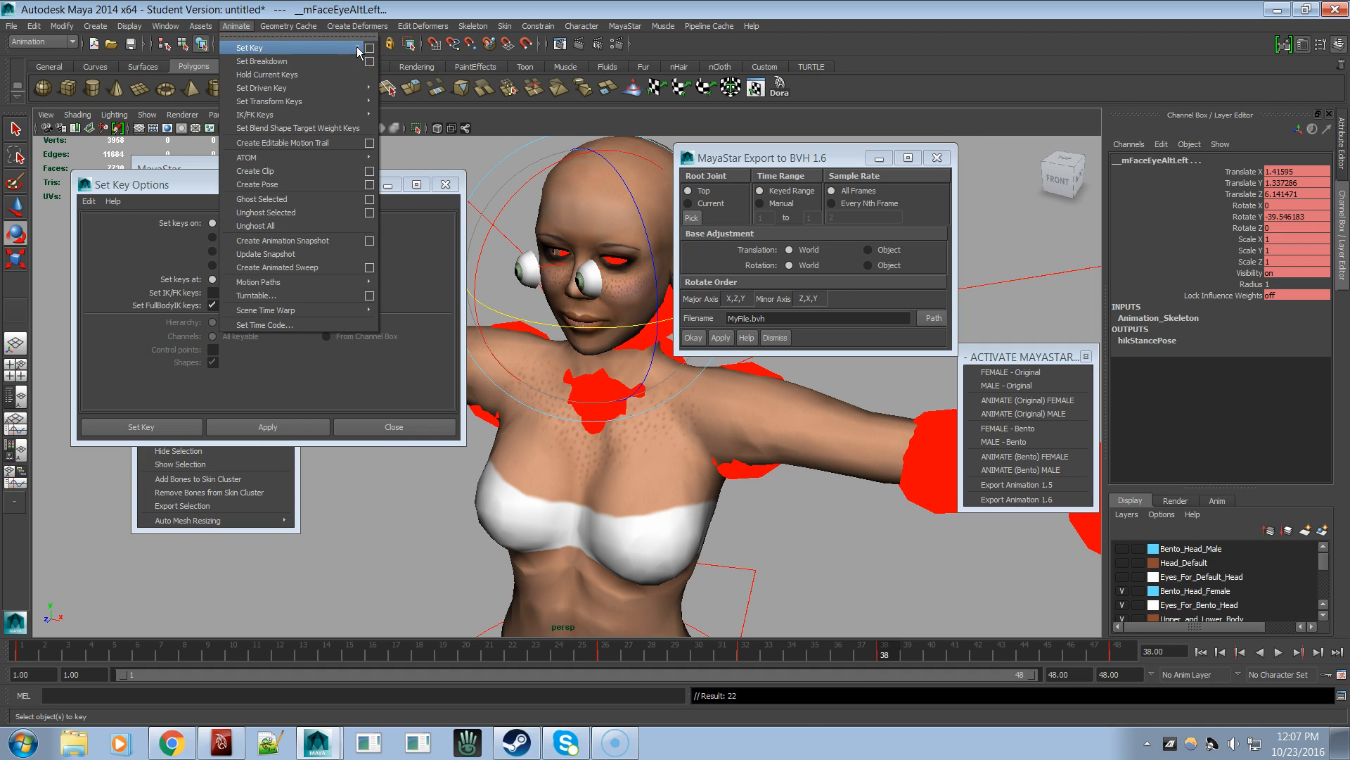
pyautogui.click(579, 126)
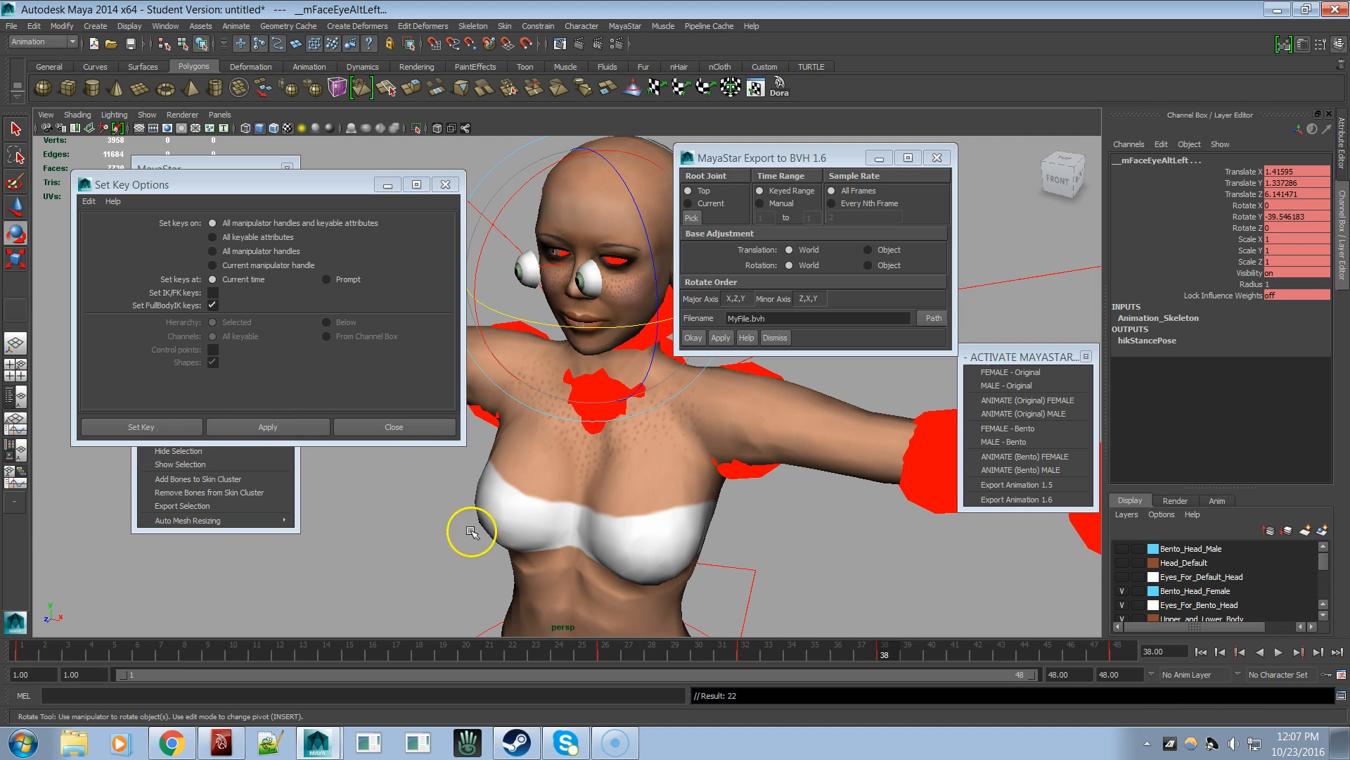
pyautogui.click(1279, 652)
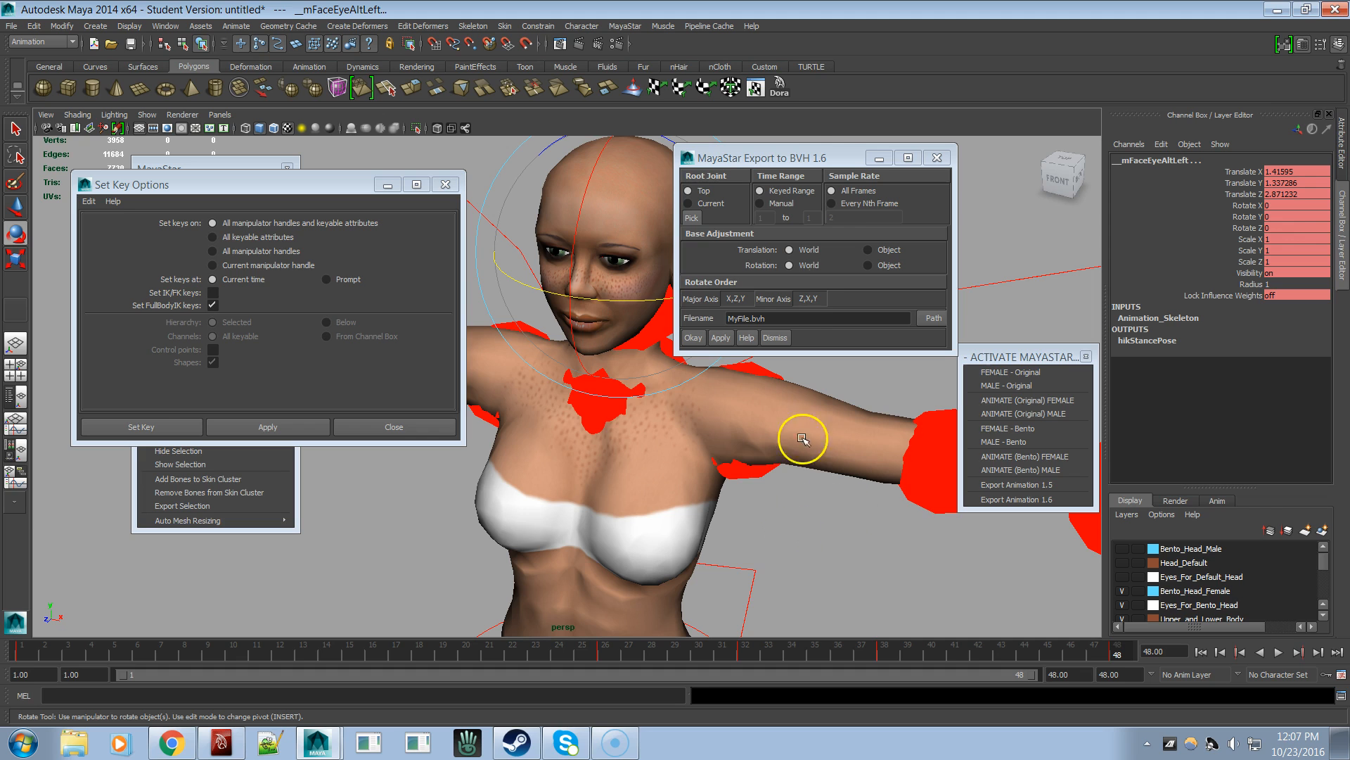
# - Set the BVH export's root joint option to Current and select the hip joint in the Outliner
pyautogui.moveTo(816, 157); pyautogui.dragTo(809, 162)
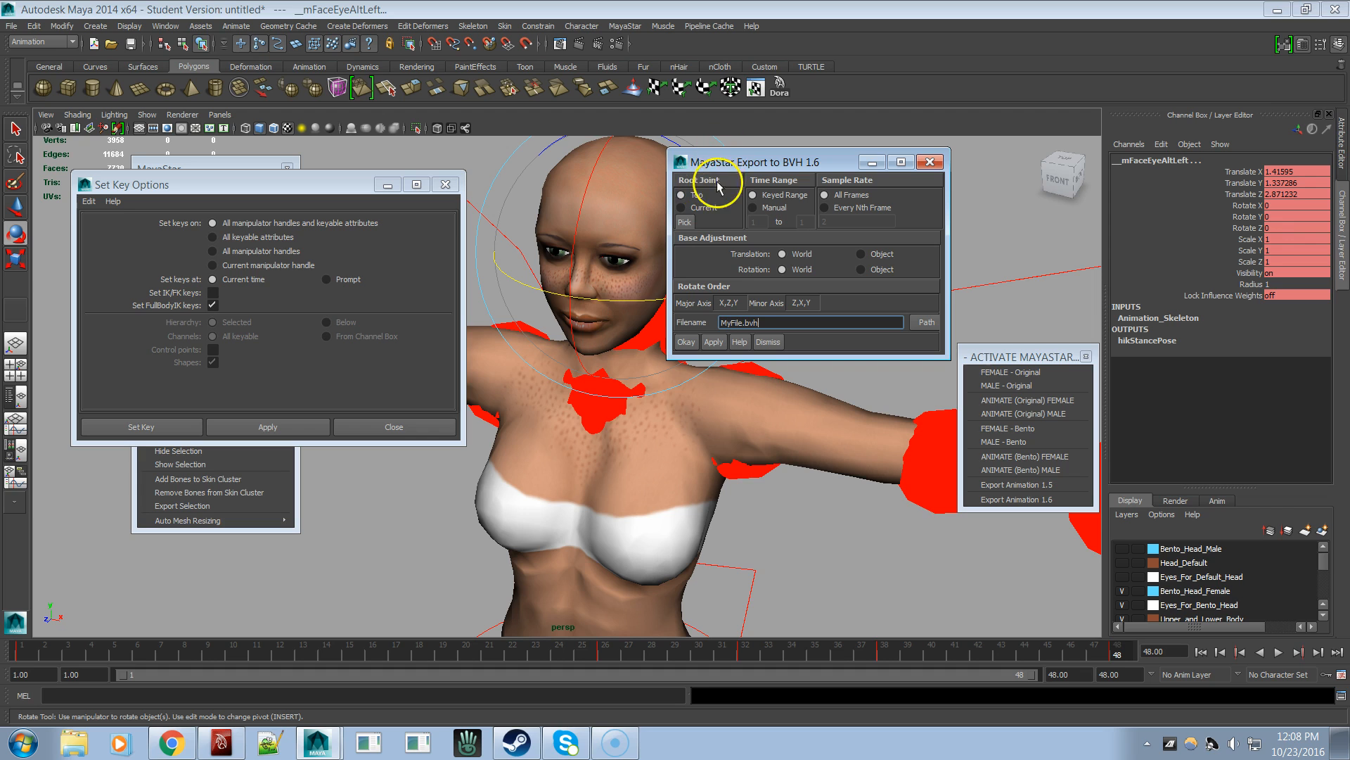
pyautogui.click(703, 205)
pyautogui.moveTo(1349, 120); pyautogui.dragTo(809, 79)
pyautogui.click(779, 215)
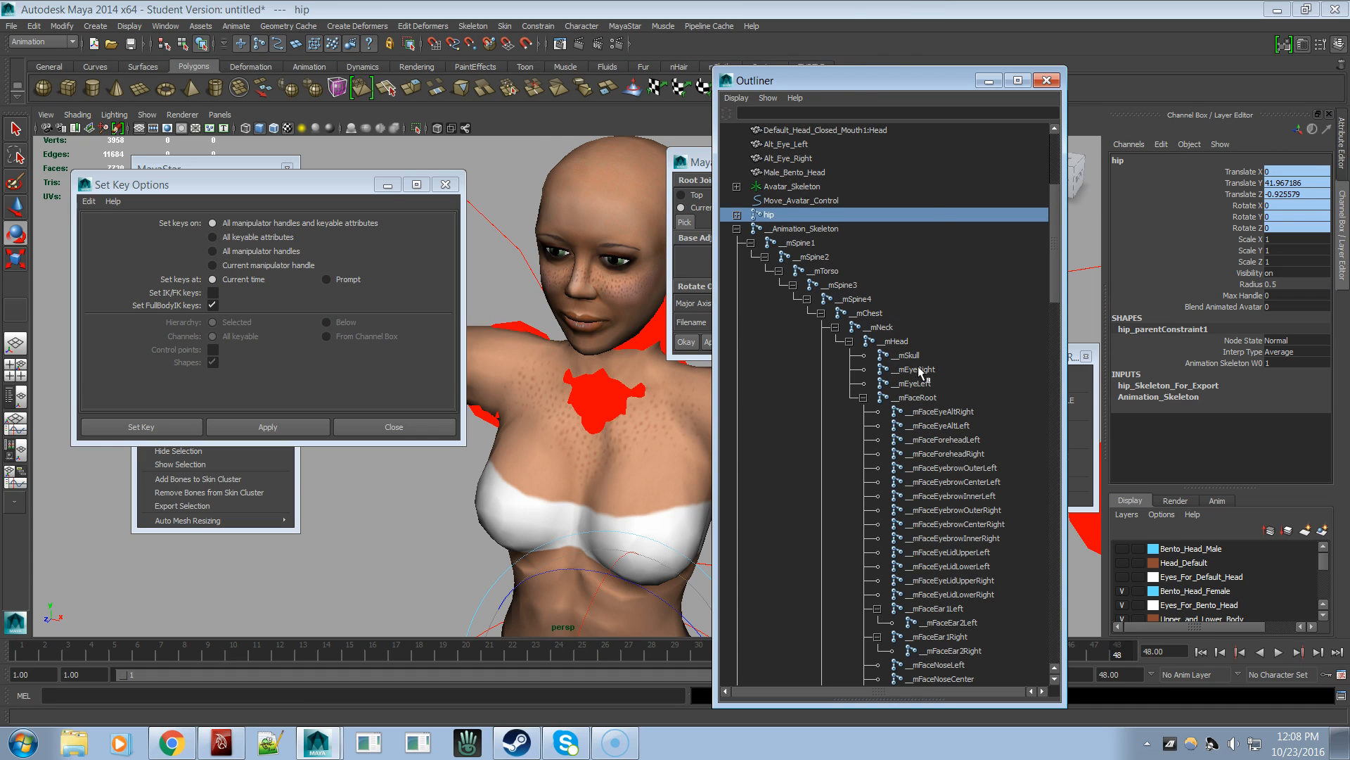
# - Move the Outliner off the screen so the whole MayaStar Export to BVH 1.6 window is uncovered
pyautogui.click(857, 78)
pyautogui.moveTo(858, 78); pyautogui.dragTo(1033, 66)
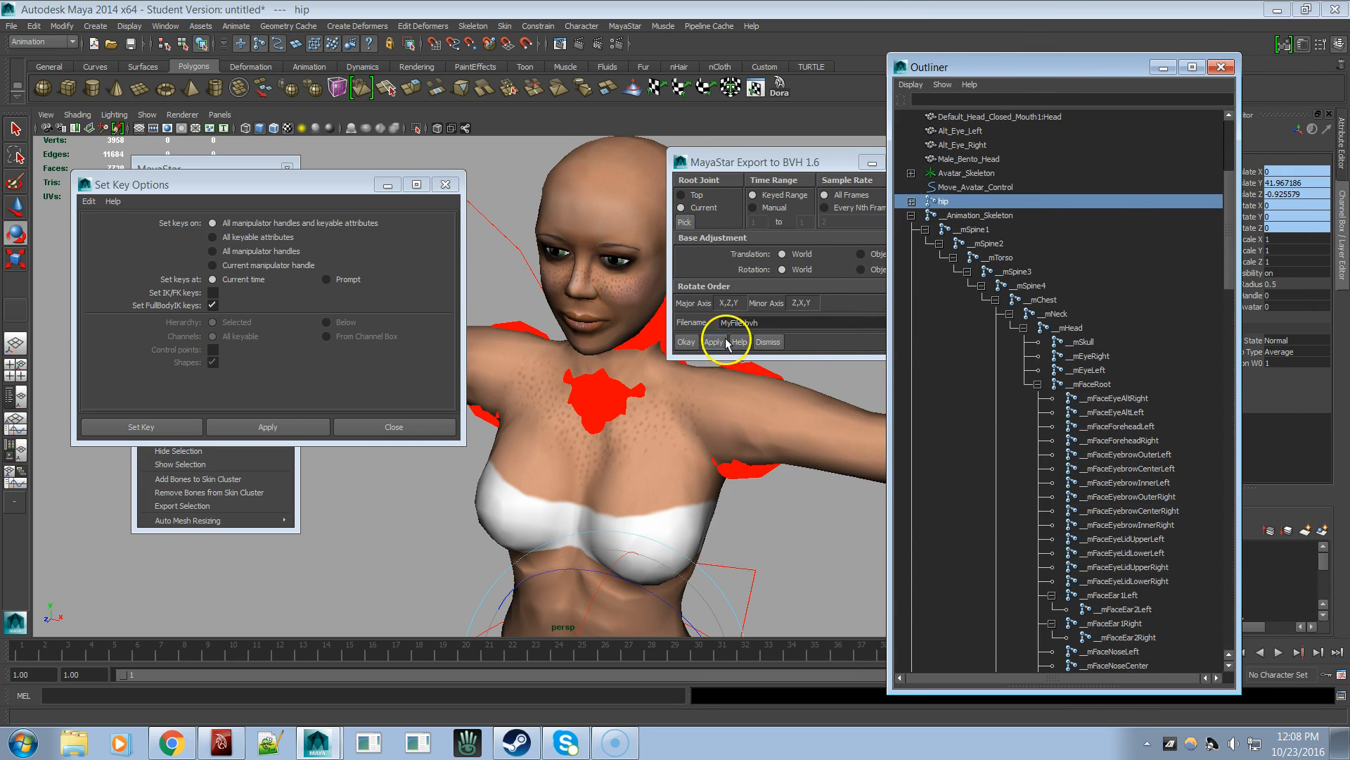
pyautogui.click(1060, 104)
pyautogui.click(1055, 62)
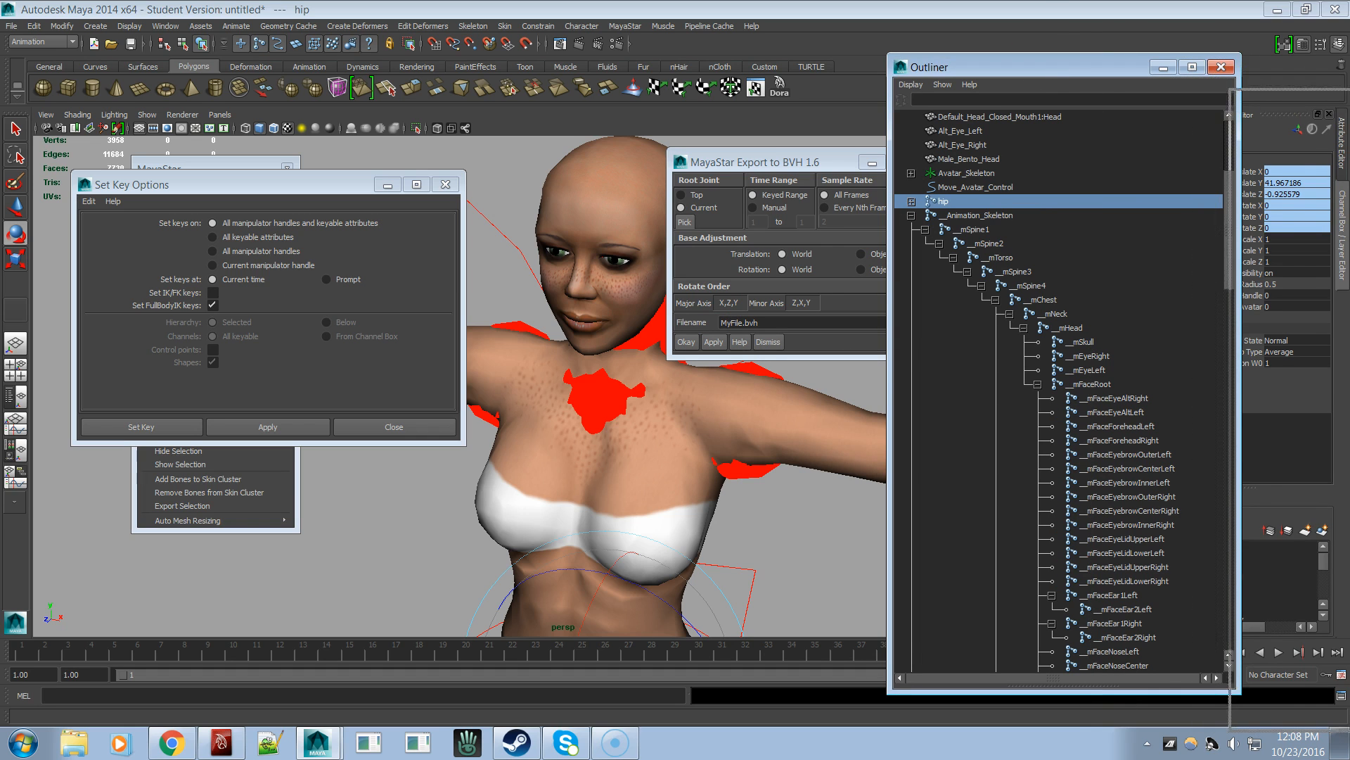
pyautogui.moveTo(1055, 62); pyautogui.dragTo(1349, 62)
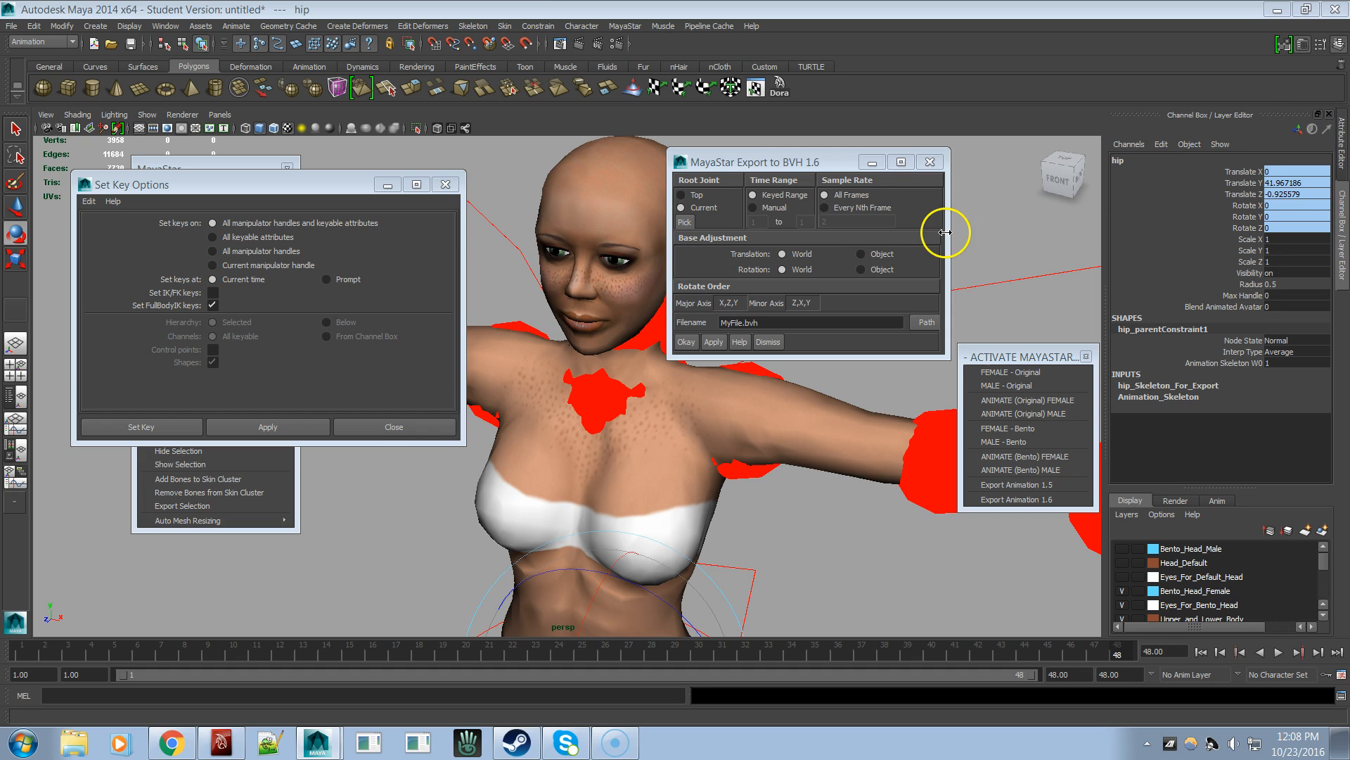
# - Switch the BVH export's time range to Manual and return it to Keyed Range
pyautogui.click(753, 206)
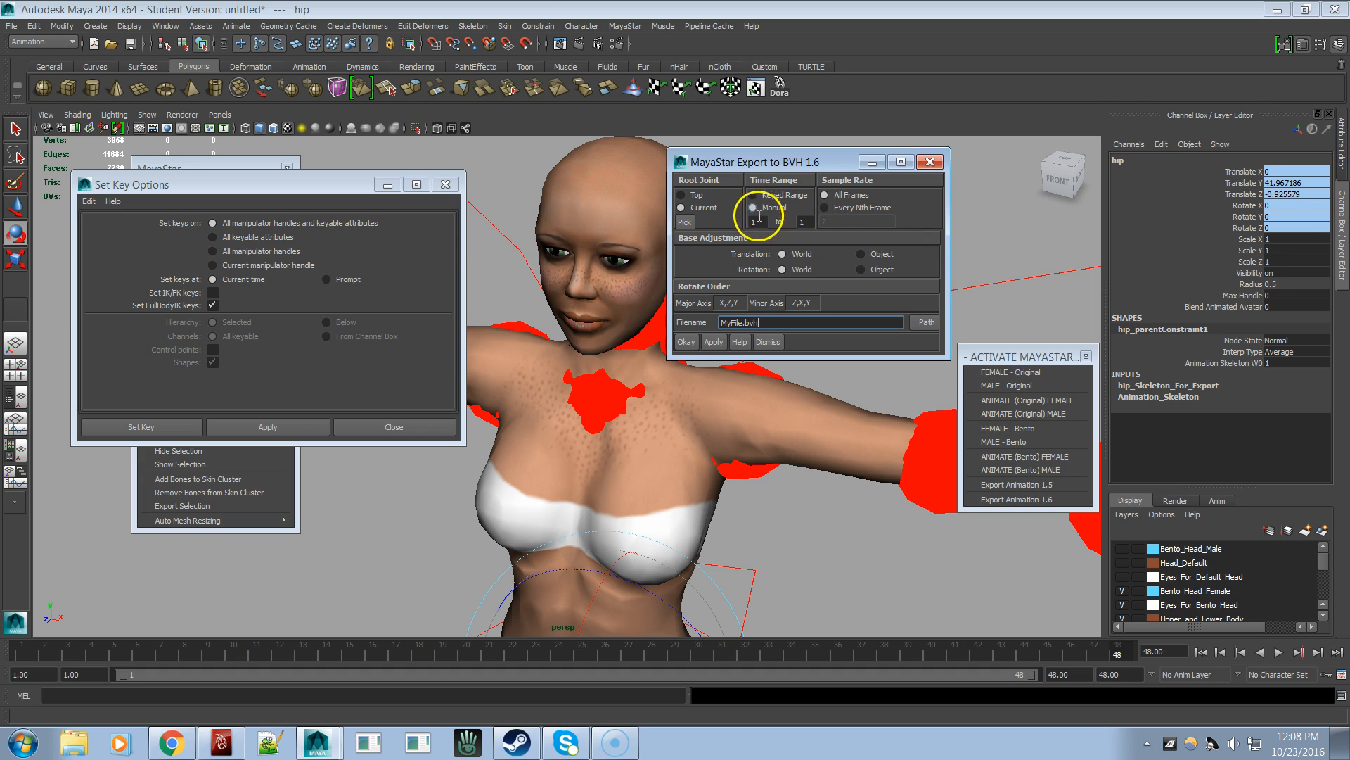
pyautogui.click(753, 194)
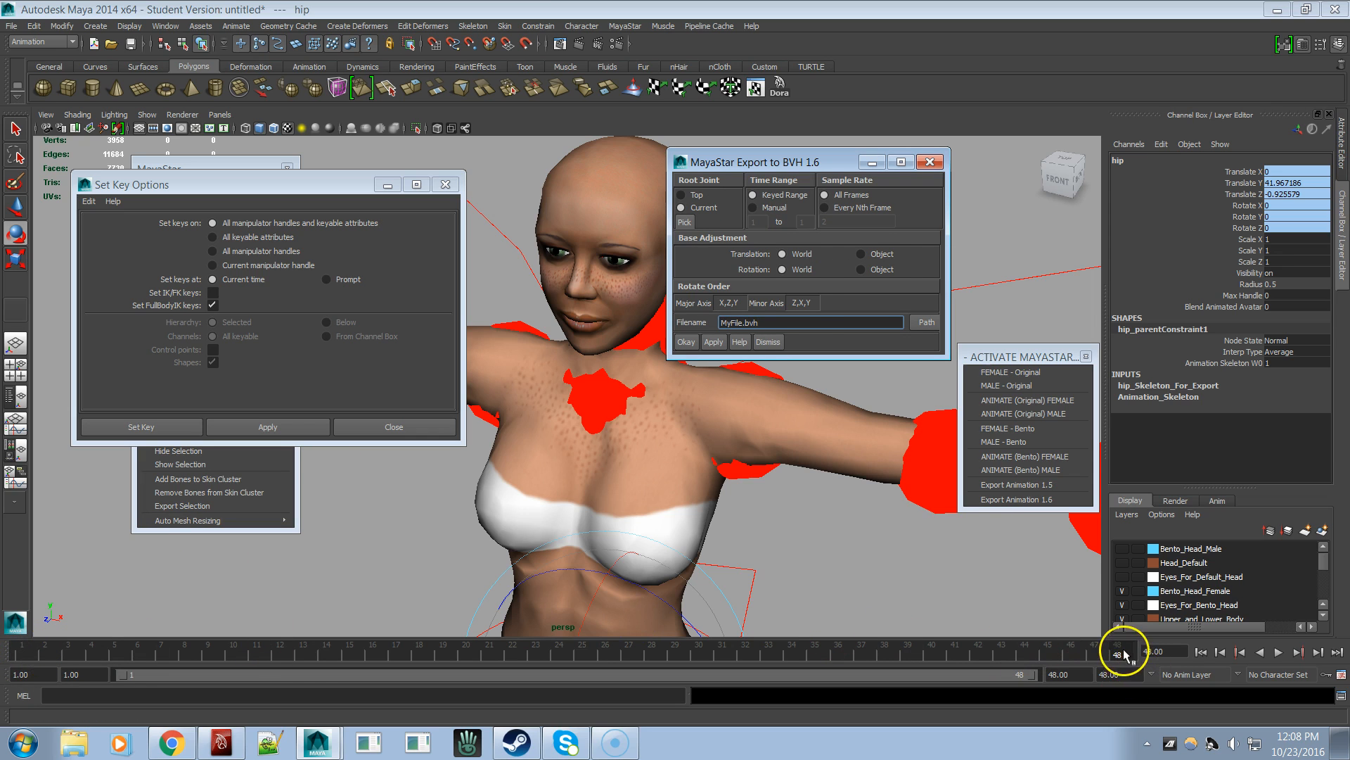
# - Switch the BVH export's time range to Manual, covering frames 1 to 48
pyautogui.click(753, 208)
pyautogui.click(805, 222)
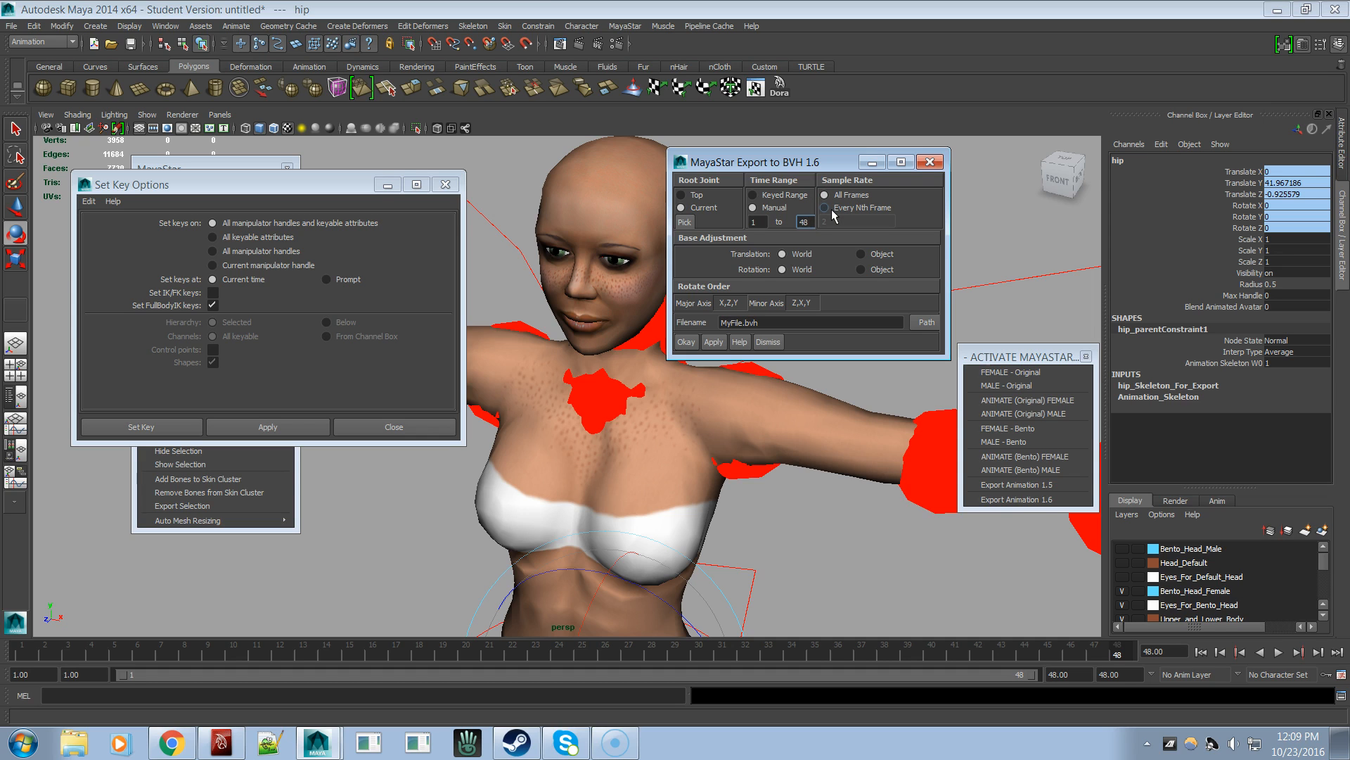
# - Try the Every Nth Frame sample rate with intervals of 2 and 1, and restore All Frames
pyautogui.click(830, 205)
pyautogui.click(866, 188)
pyautogui.click(851, 202)
pyautogui.click(826, 208)
pyautogui.click(846, 221)
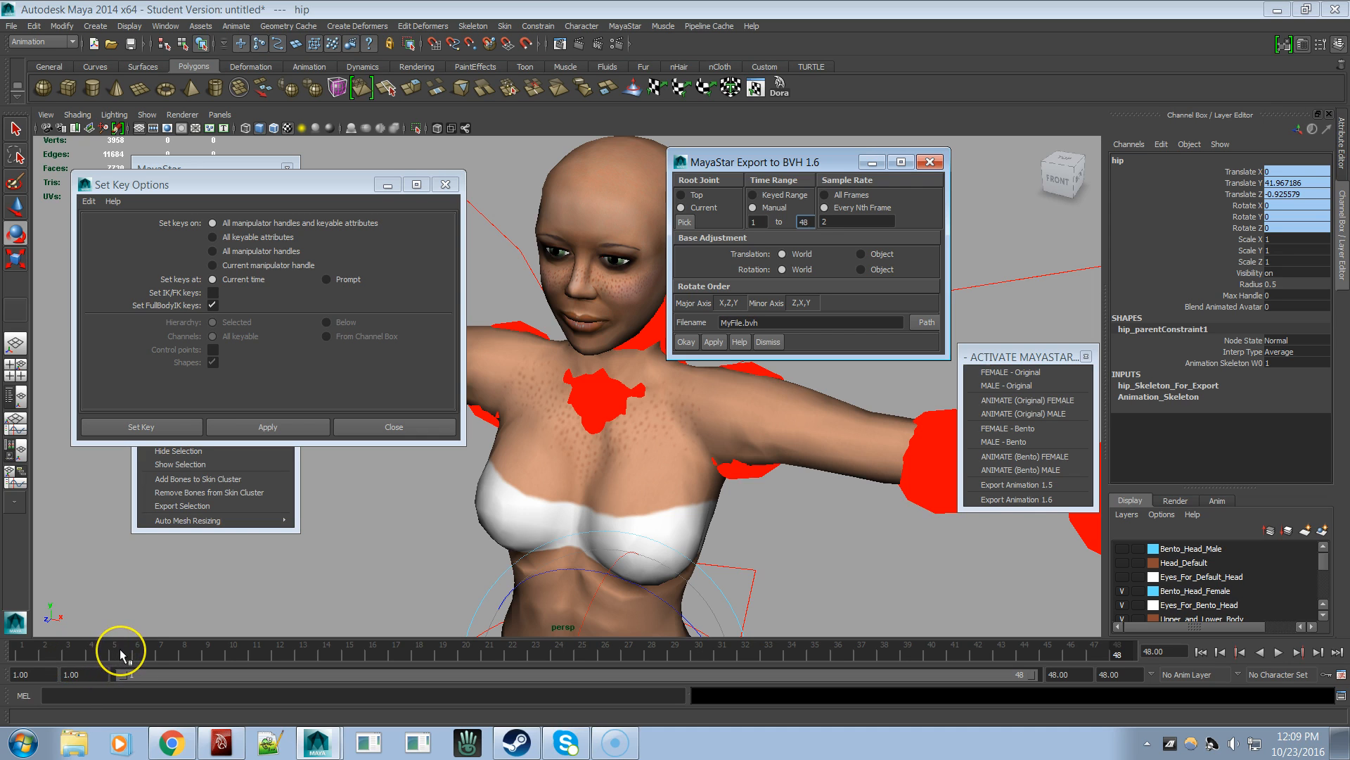
pyautogui.click(190, 681)
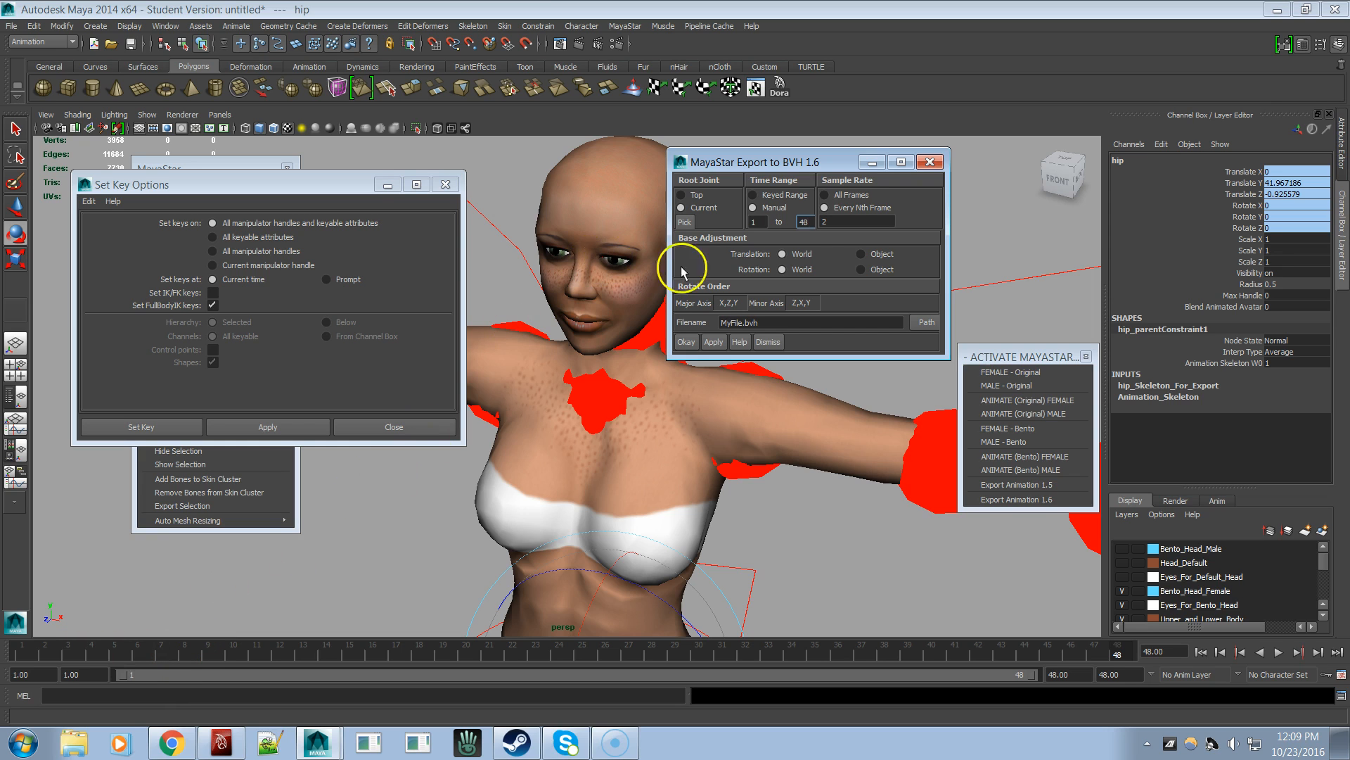
pyautogui.moveTo(848, 218); pyautogui.dragTo(798, 225)
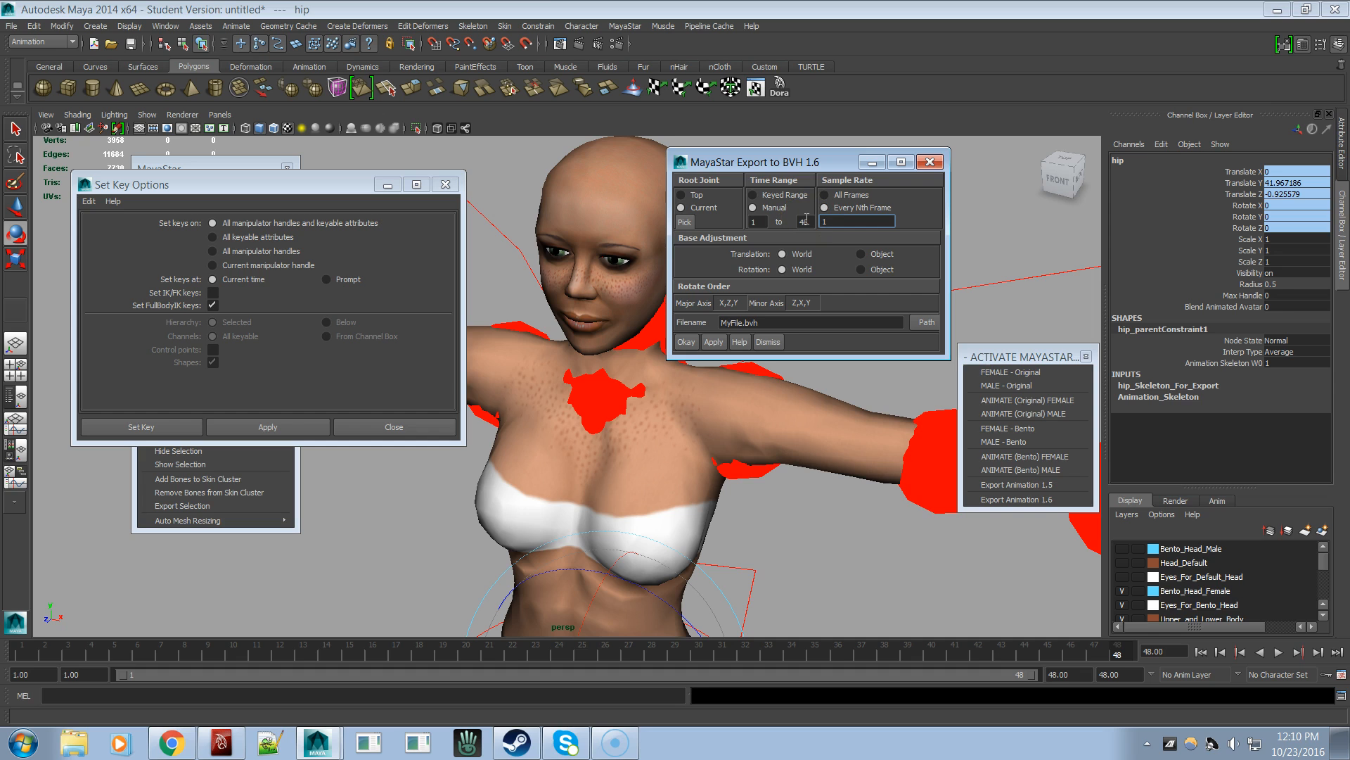
pyautogui.click(825, 195)
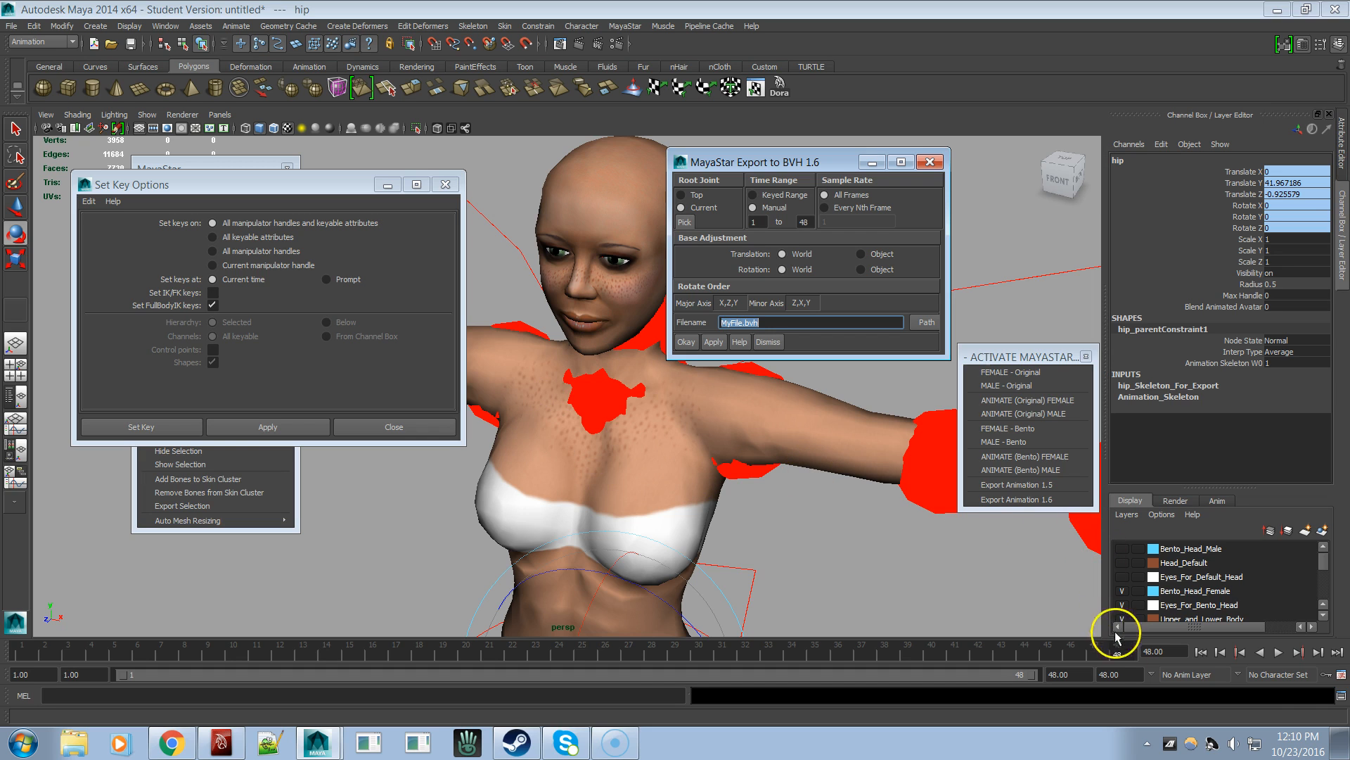
# - Set the timeline's playback speed to Real-time and play the animation
pyautogui.click(1279, 652)
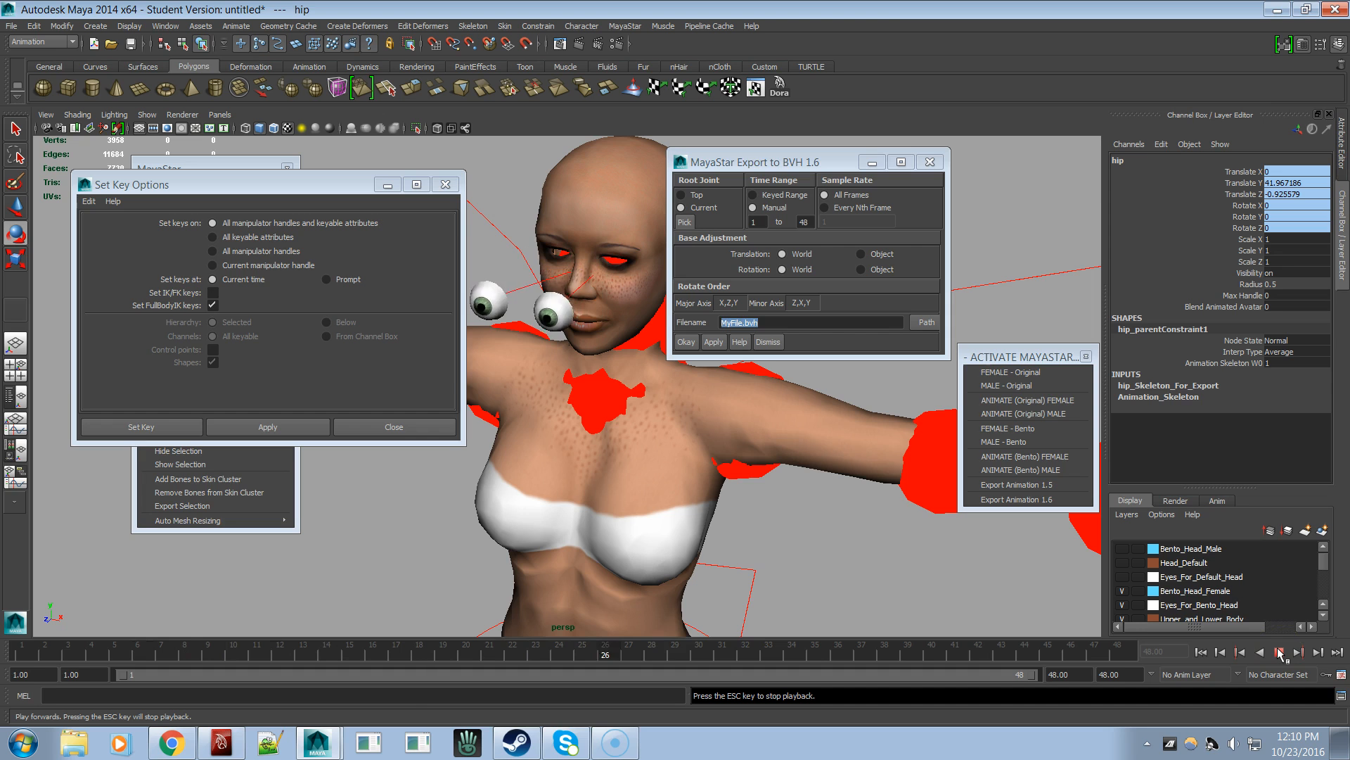
pyautogui.click(882, 563)
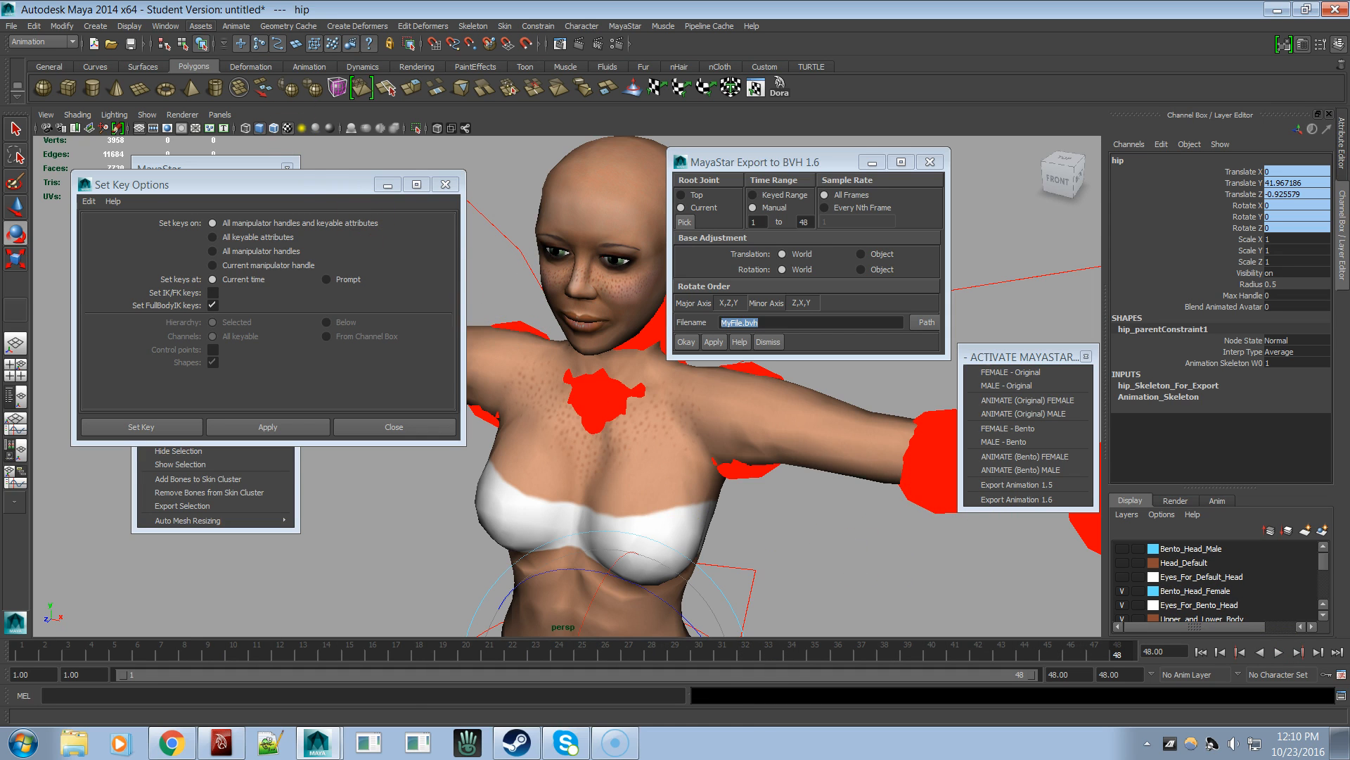
pyautogui.click(165, 26)
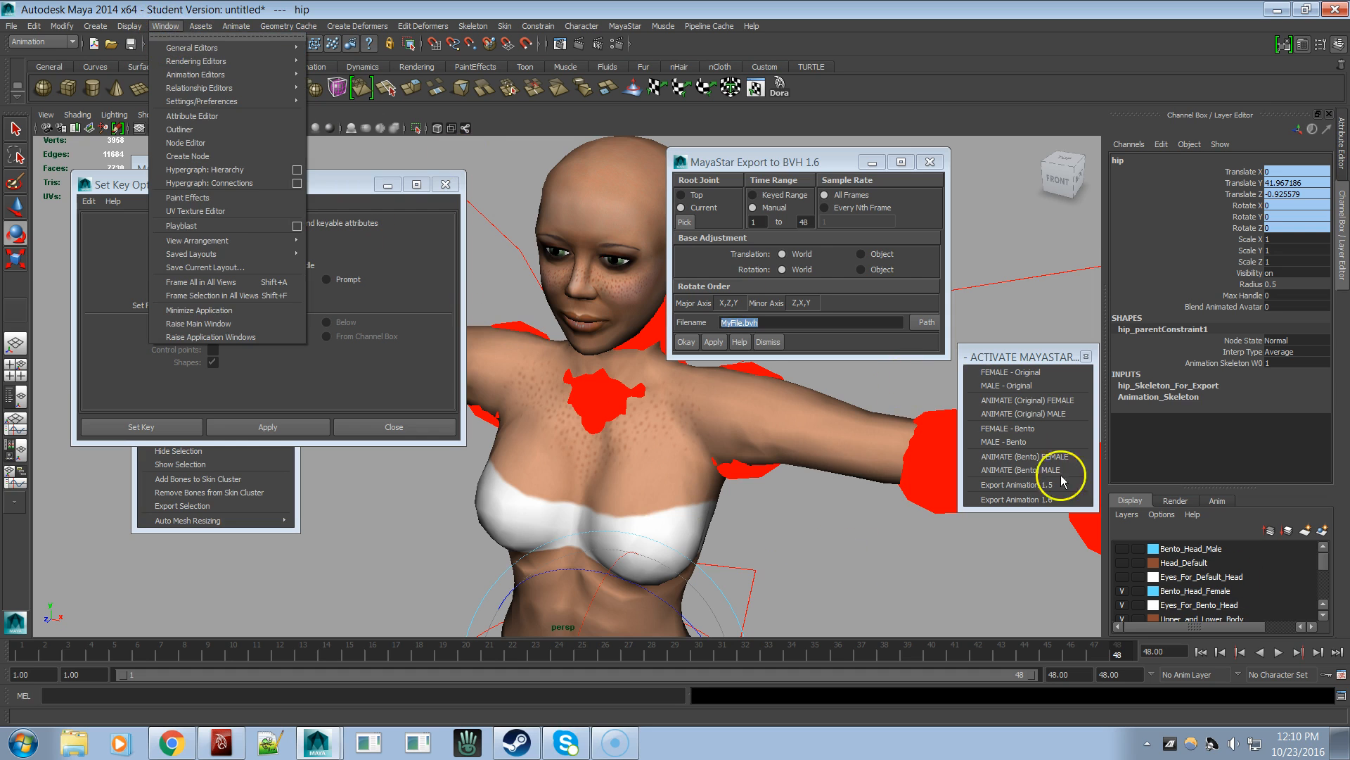
pyautogui.rightClick(1262, 653)
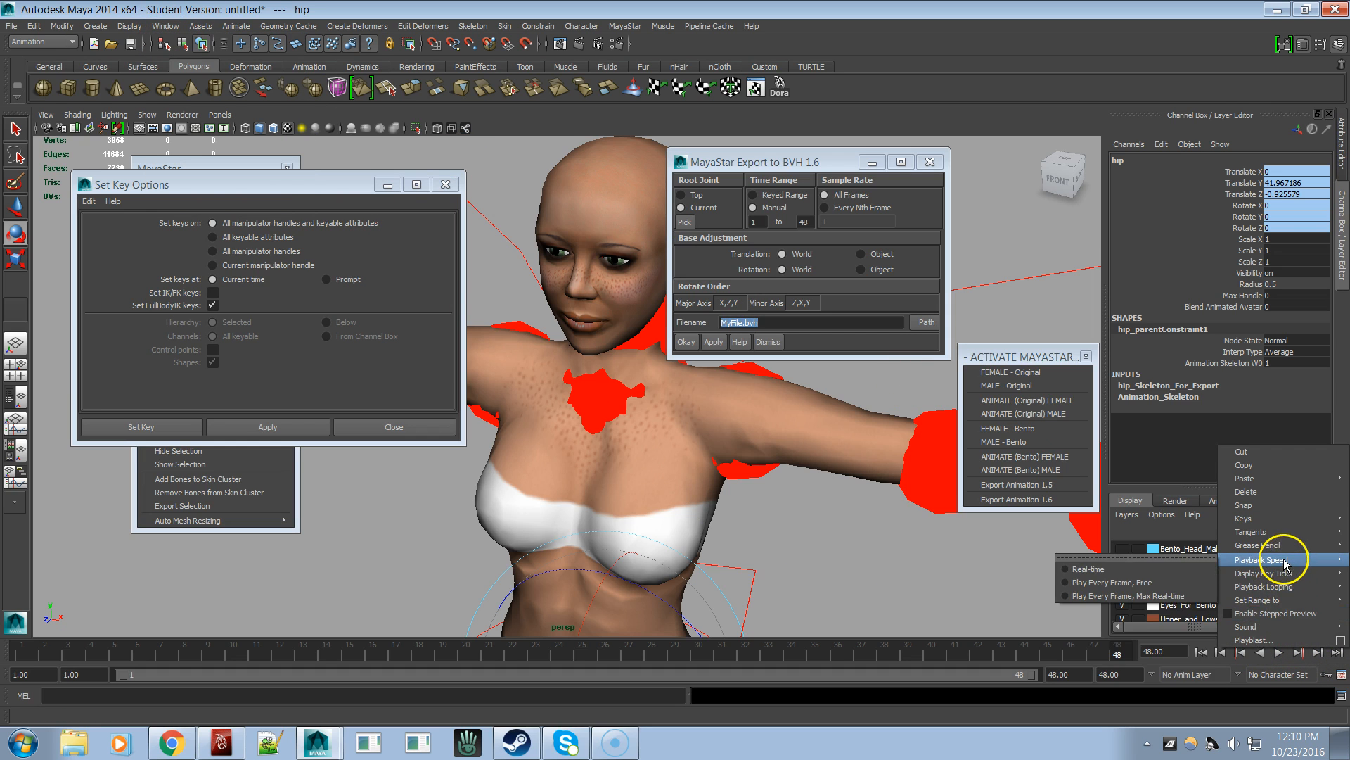
pyautogui.moveTo(1266, 560)
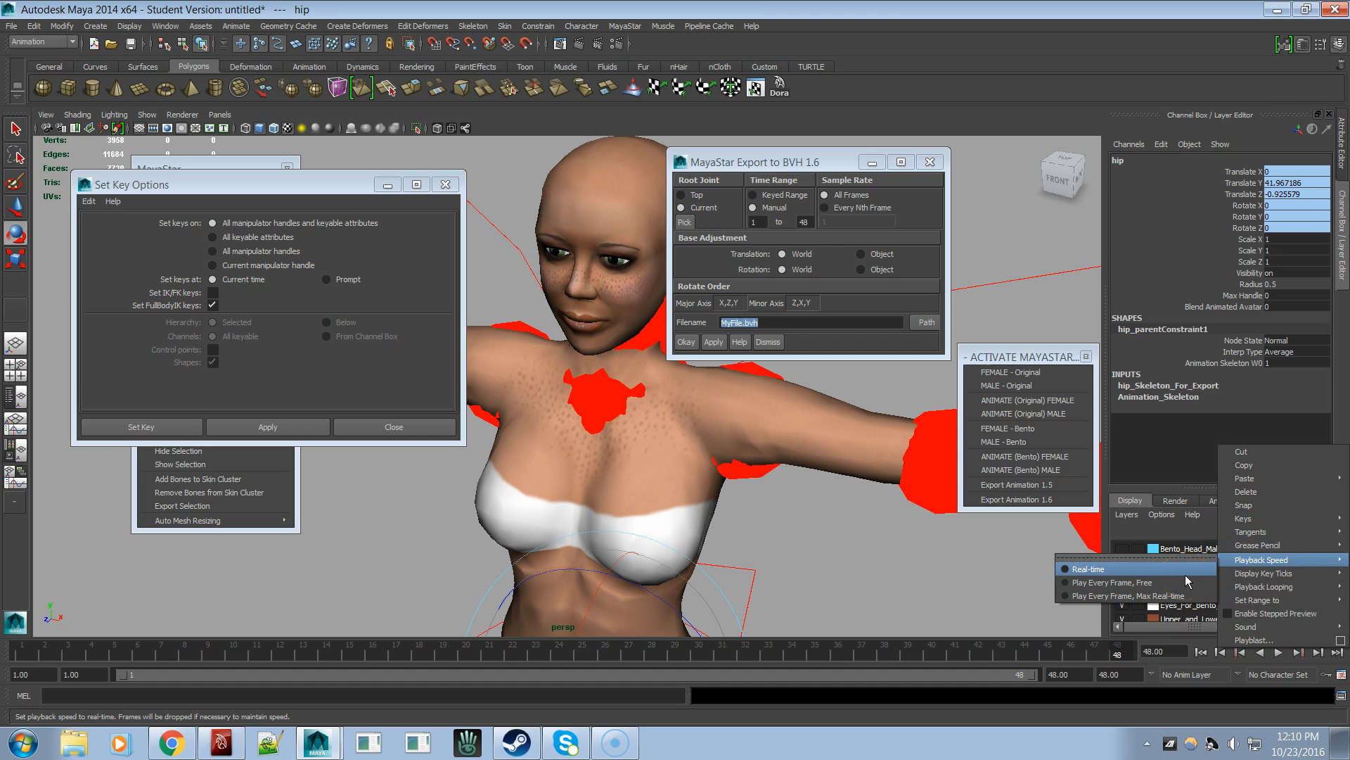
pyautogui.click(1112, 572)
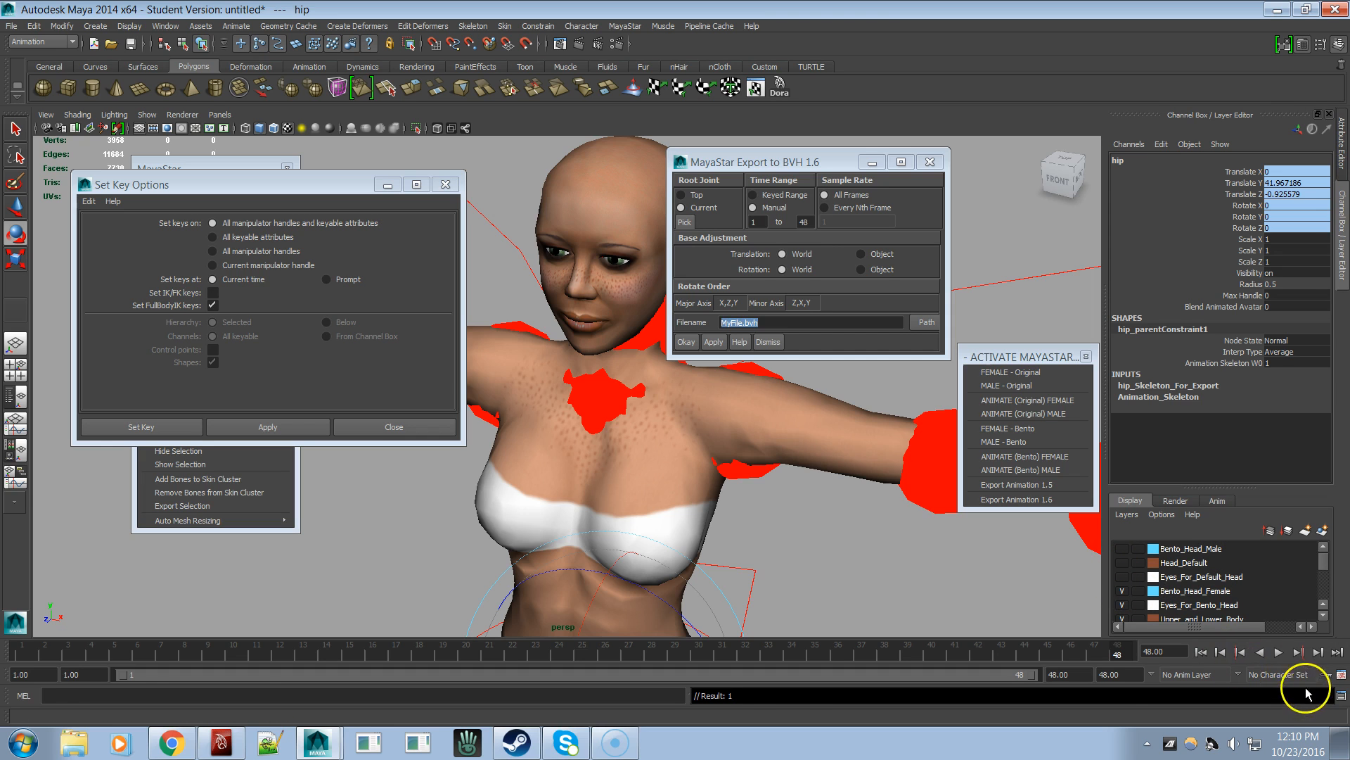
pyautogui.click(1280, 653)
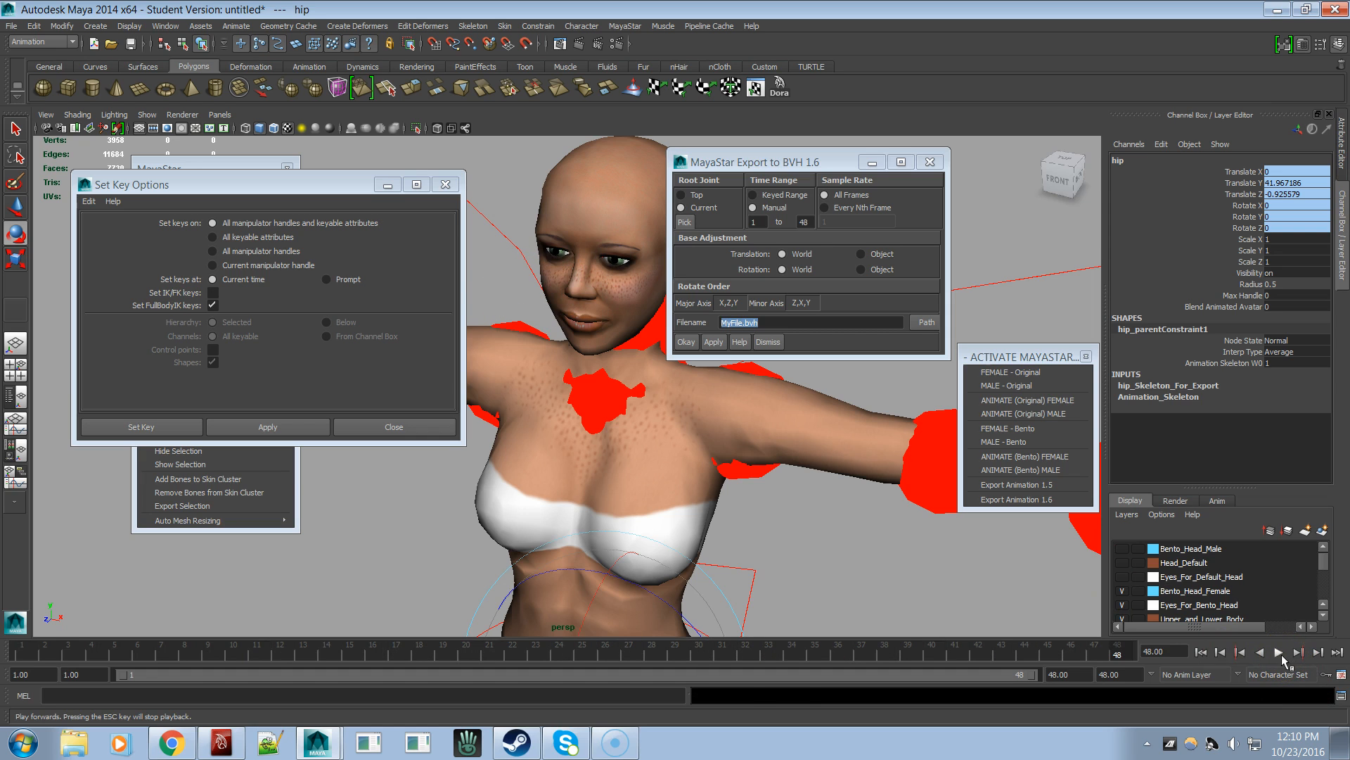
pyautogui.click(1280, 654)
pyautogui.click(1280, 654)
# - Set the Time Slider playback speed preference to Other at 30 fps and save the preferences
pyautogui.click(165, 26)
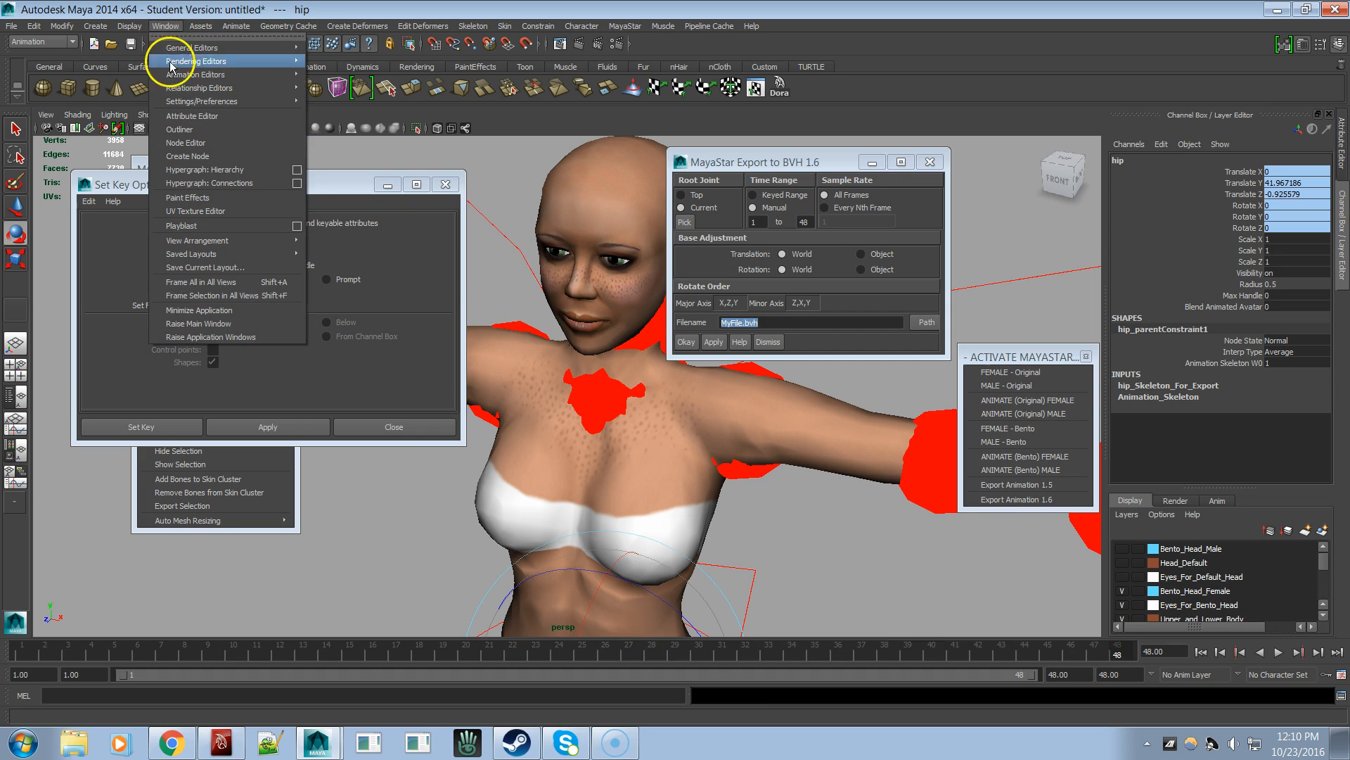
pyautogui.moveTo(216, 108)
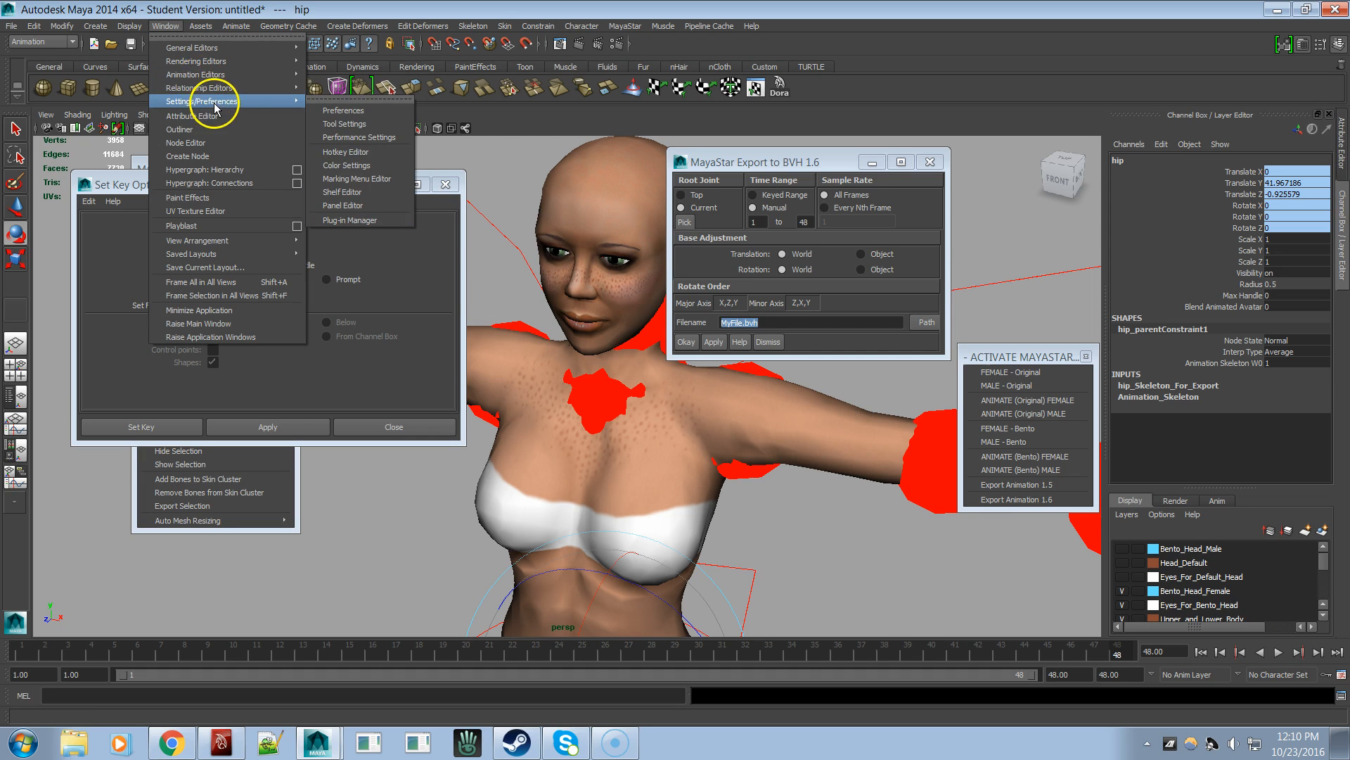
pyautogui.click(391, 108)
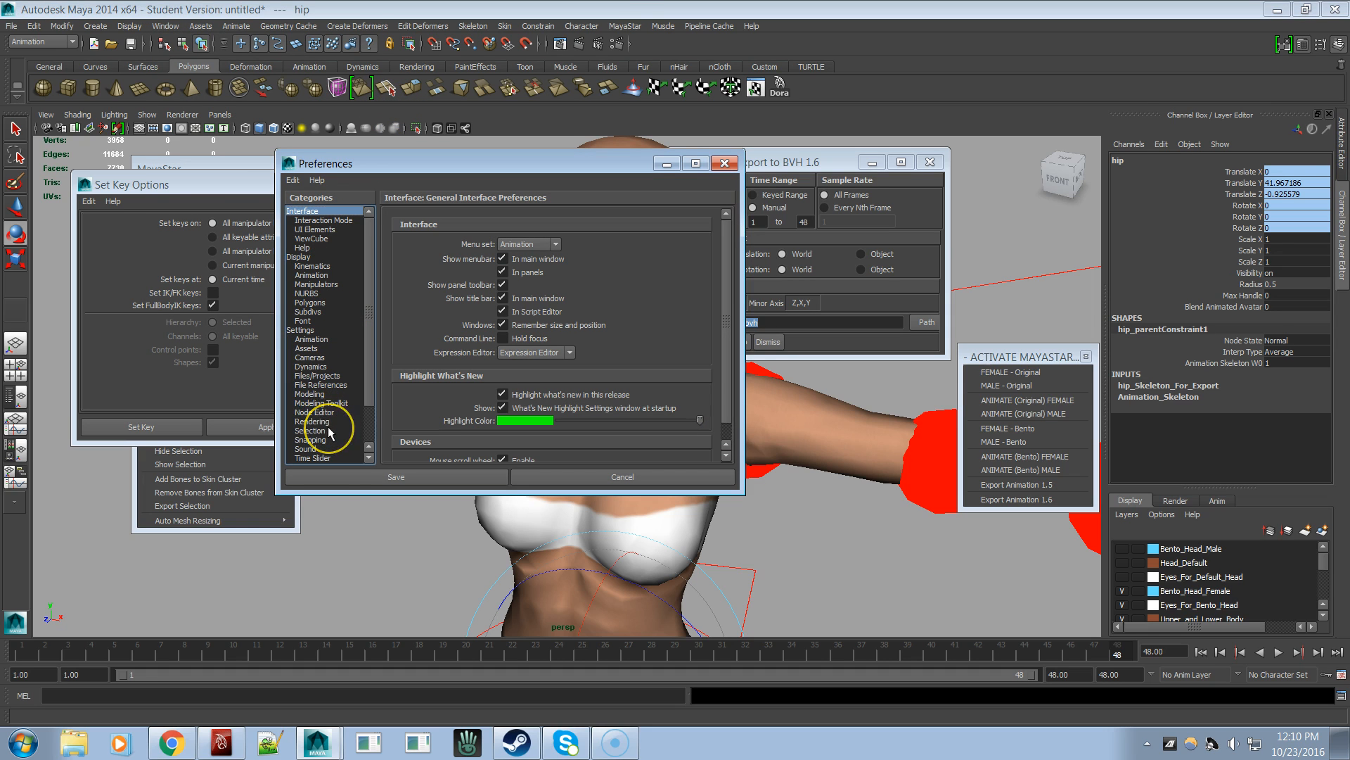
pyautogui.click(325, 457)
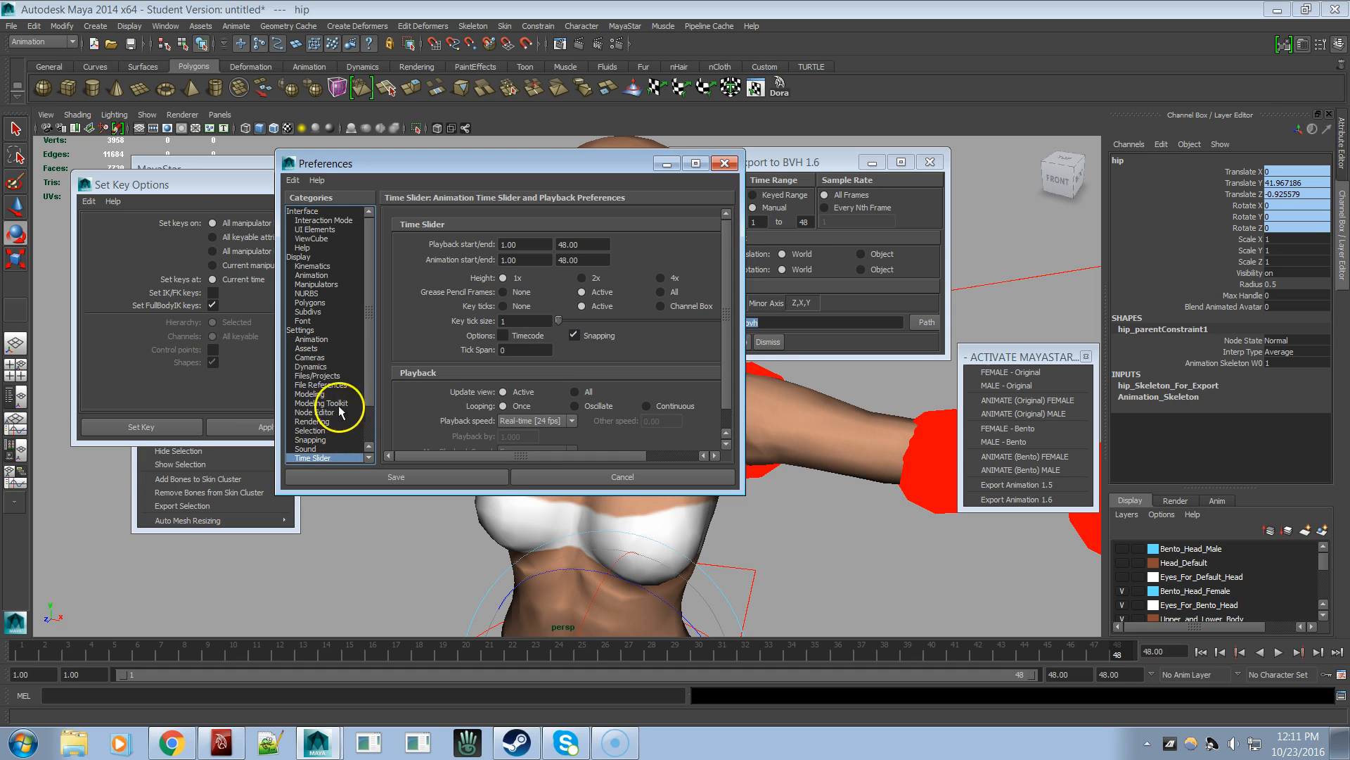
pyautogui.scroll(-1, 461, 390)
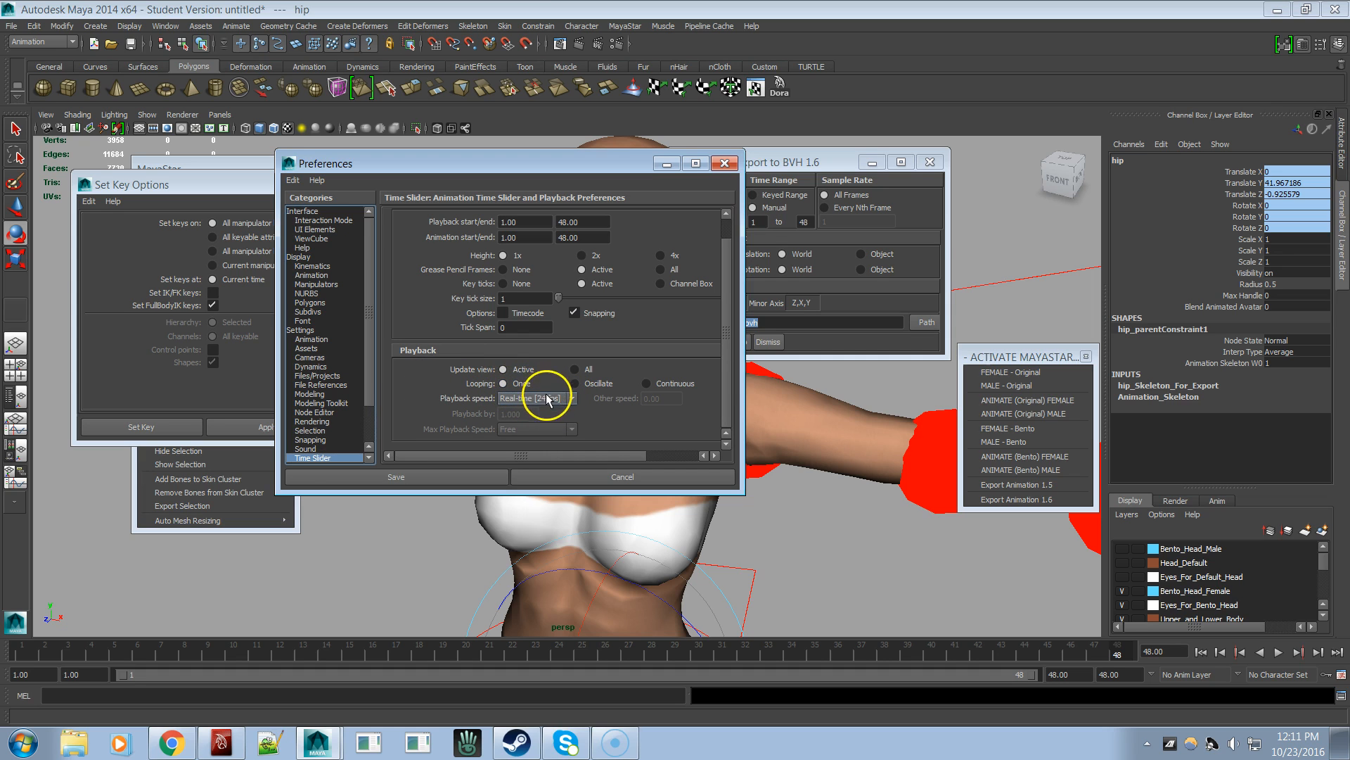
pyautogui.click(572, 399)
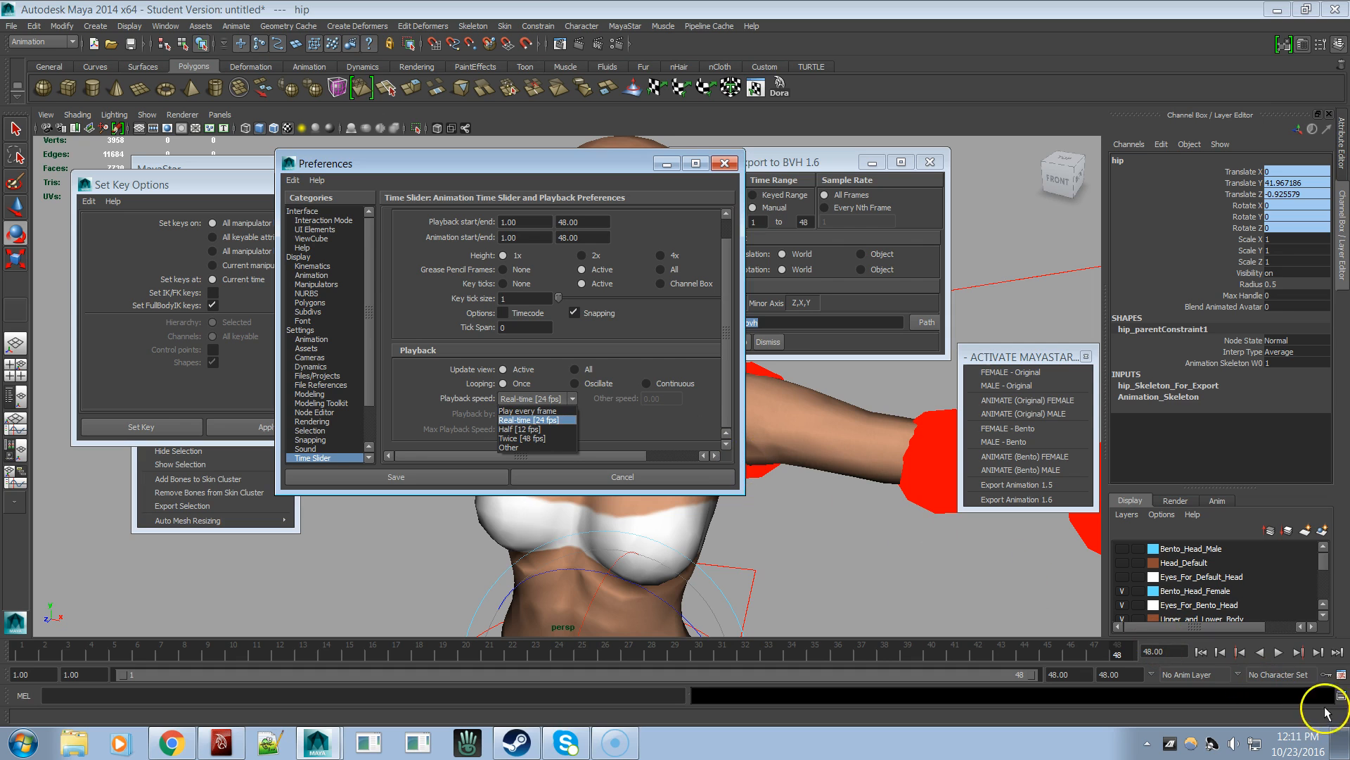
pyautogui.click(517, 446)
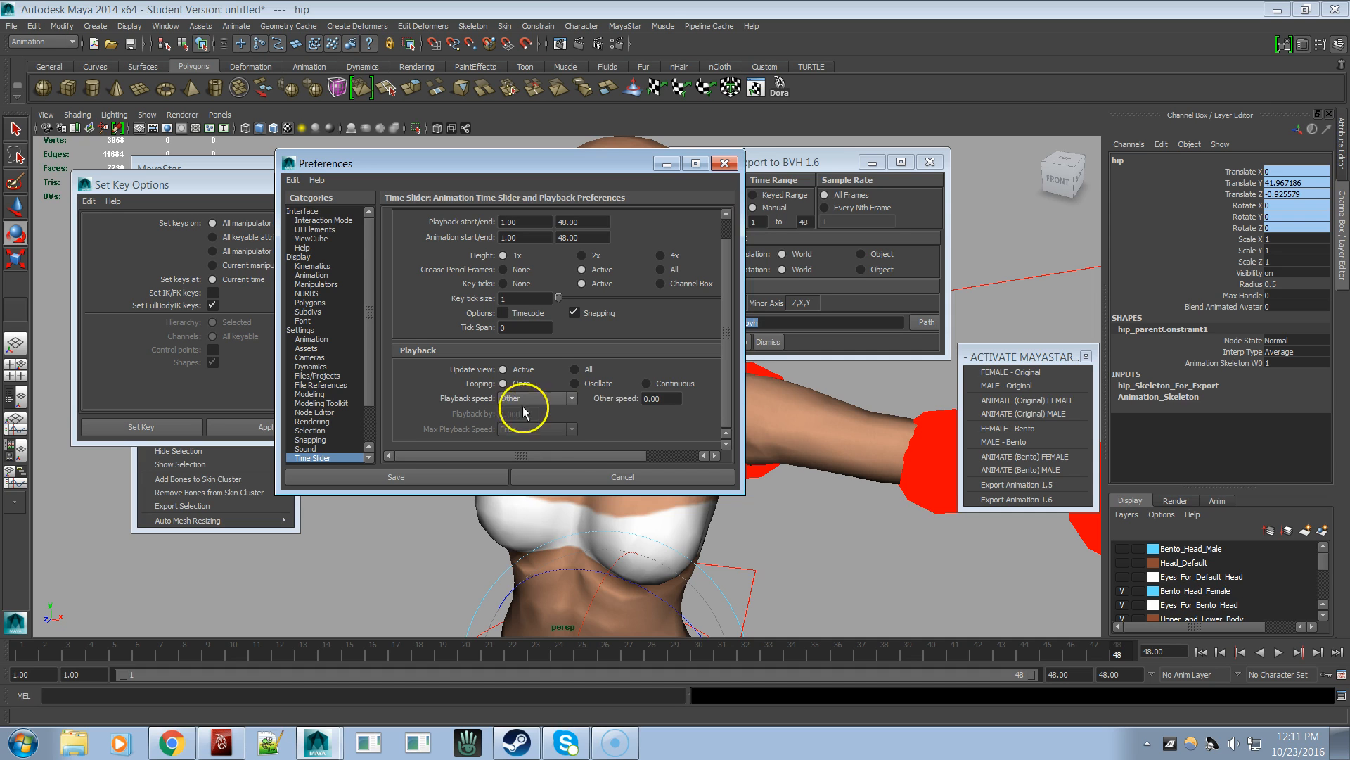
pyautogui.doubleClick(649, 398)
pyautogui.write('30')
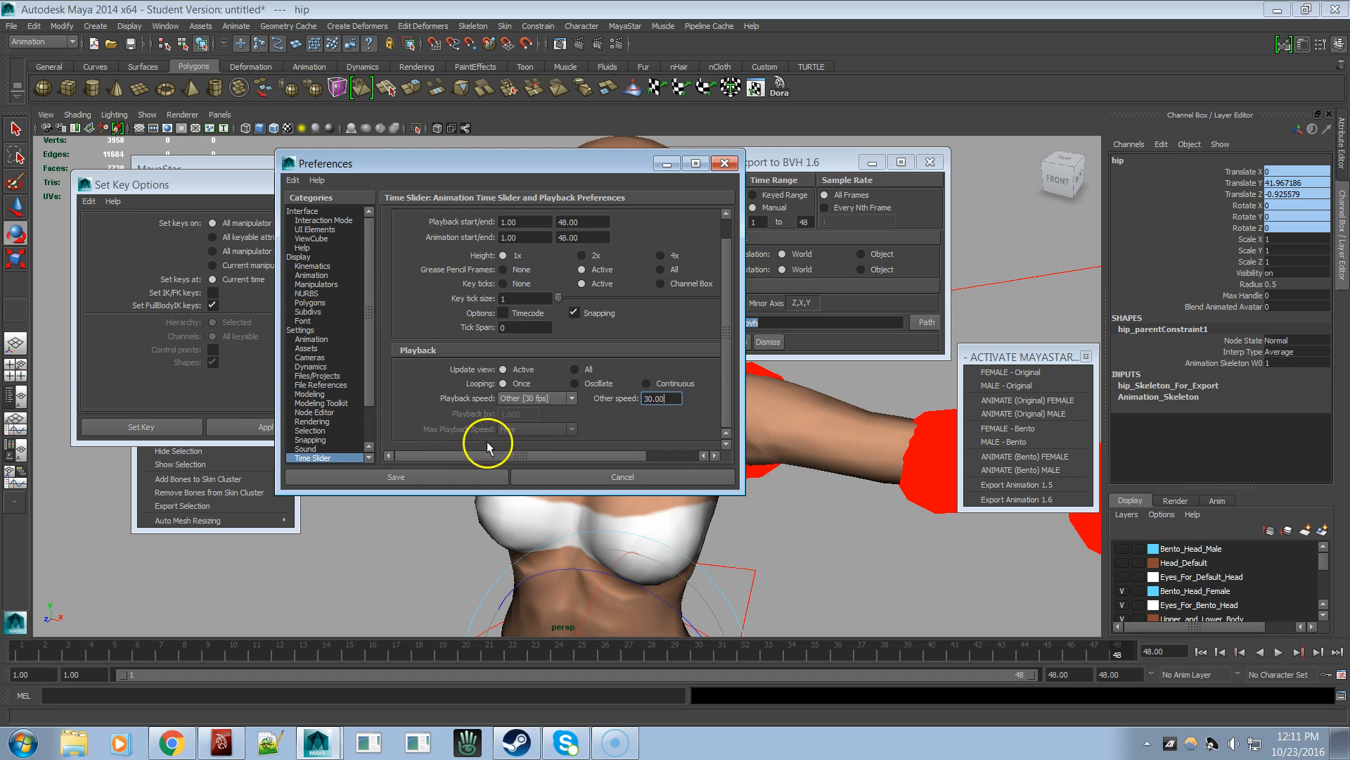
pyautogui.click(462, 476)
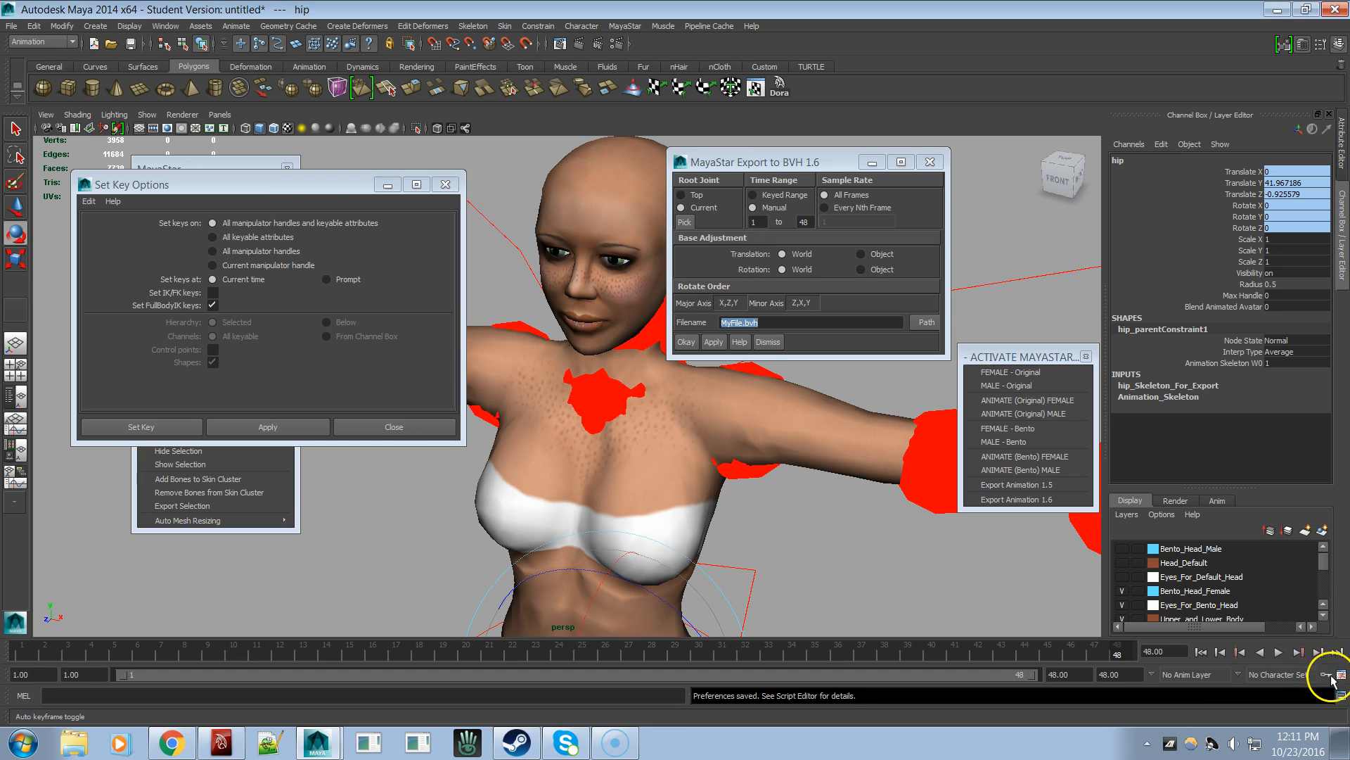
# - Choose the Real-time playback speed again and play back the animation with the saved preferences
pyautogui.rightClick(1277, 652)
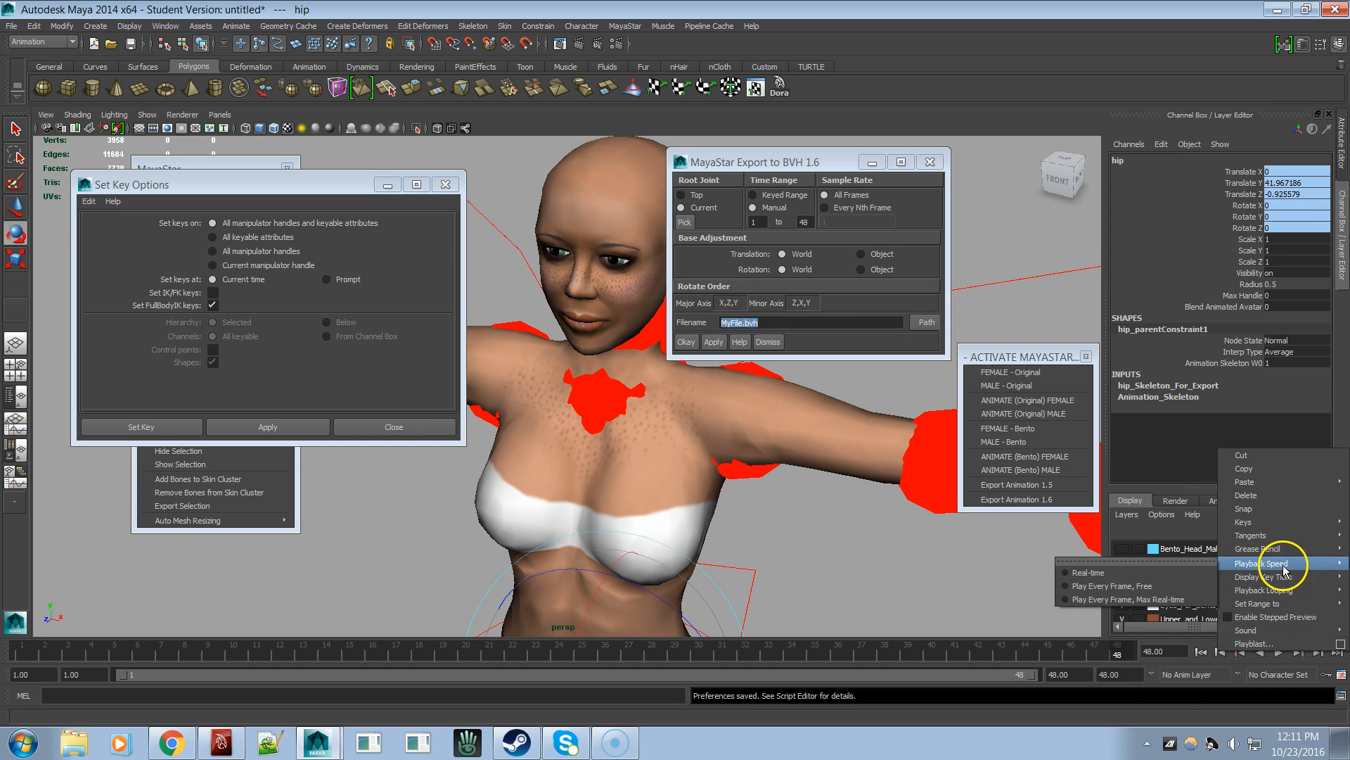
pyautogui.moveTo(1266, 577)
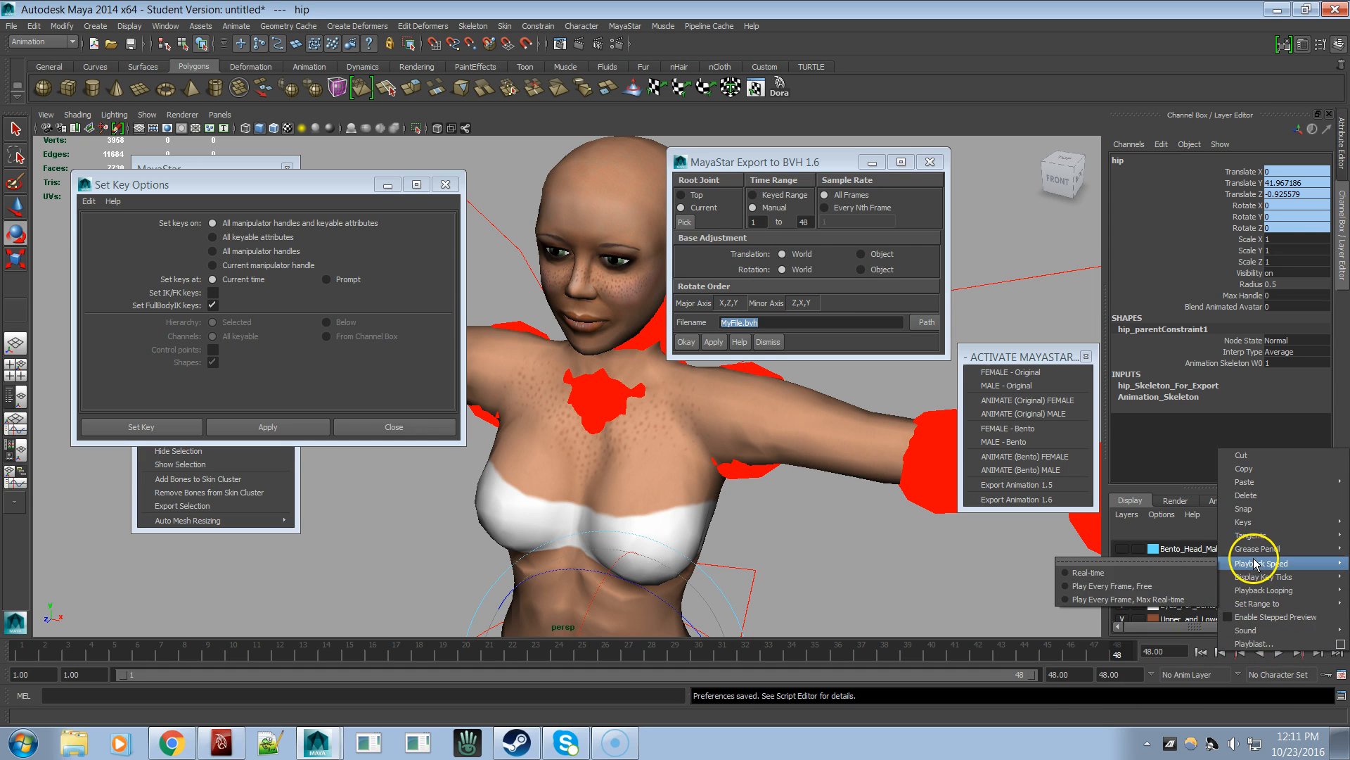
pyautogui.click(1170, 571)
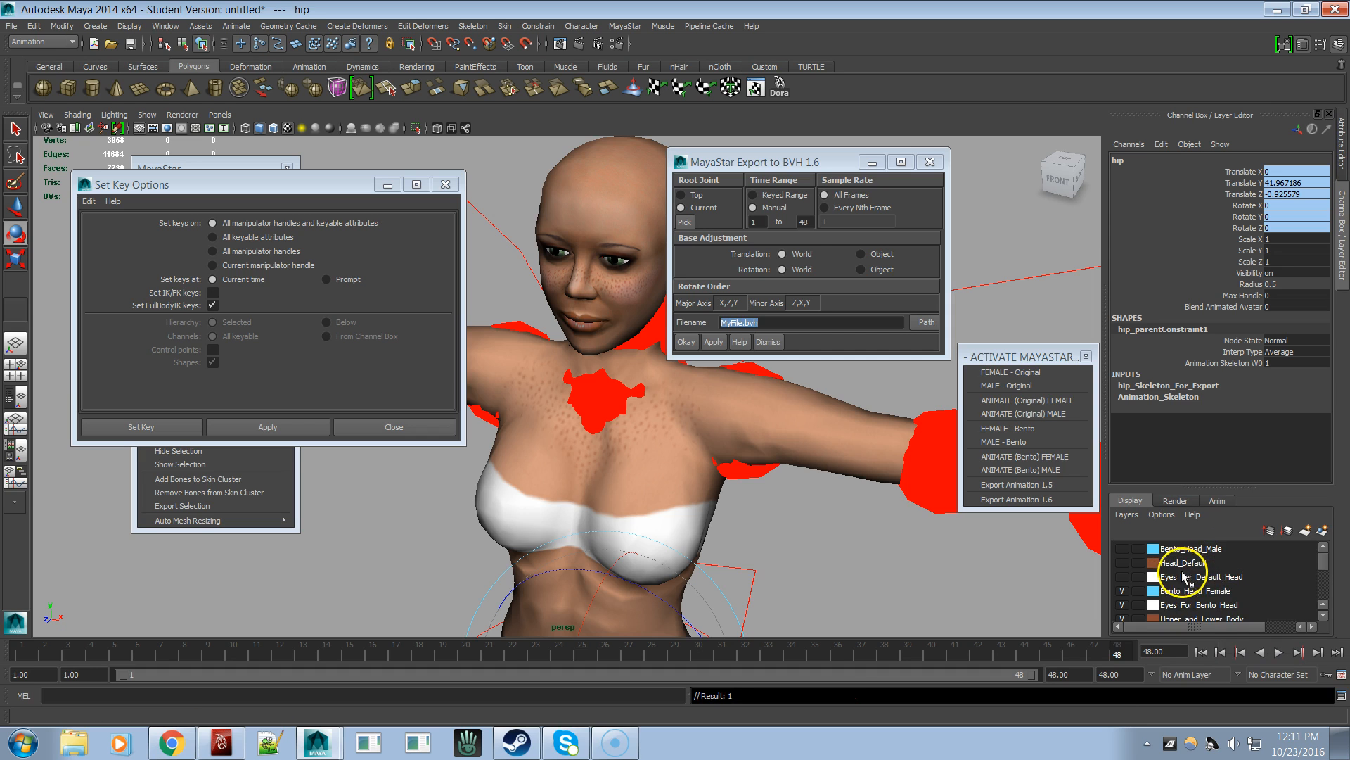
pyautogui.click(1278, 654)
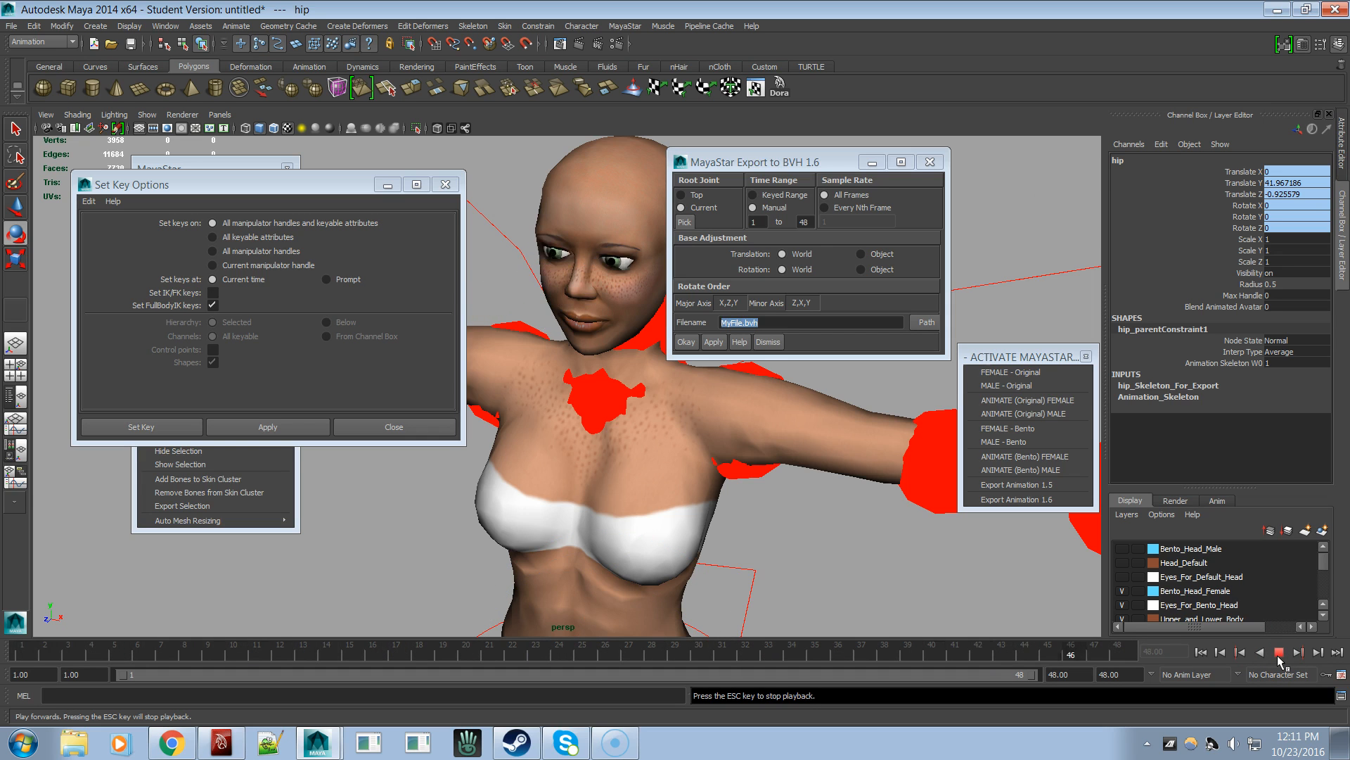
pyautogui.click(1279, 654)
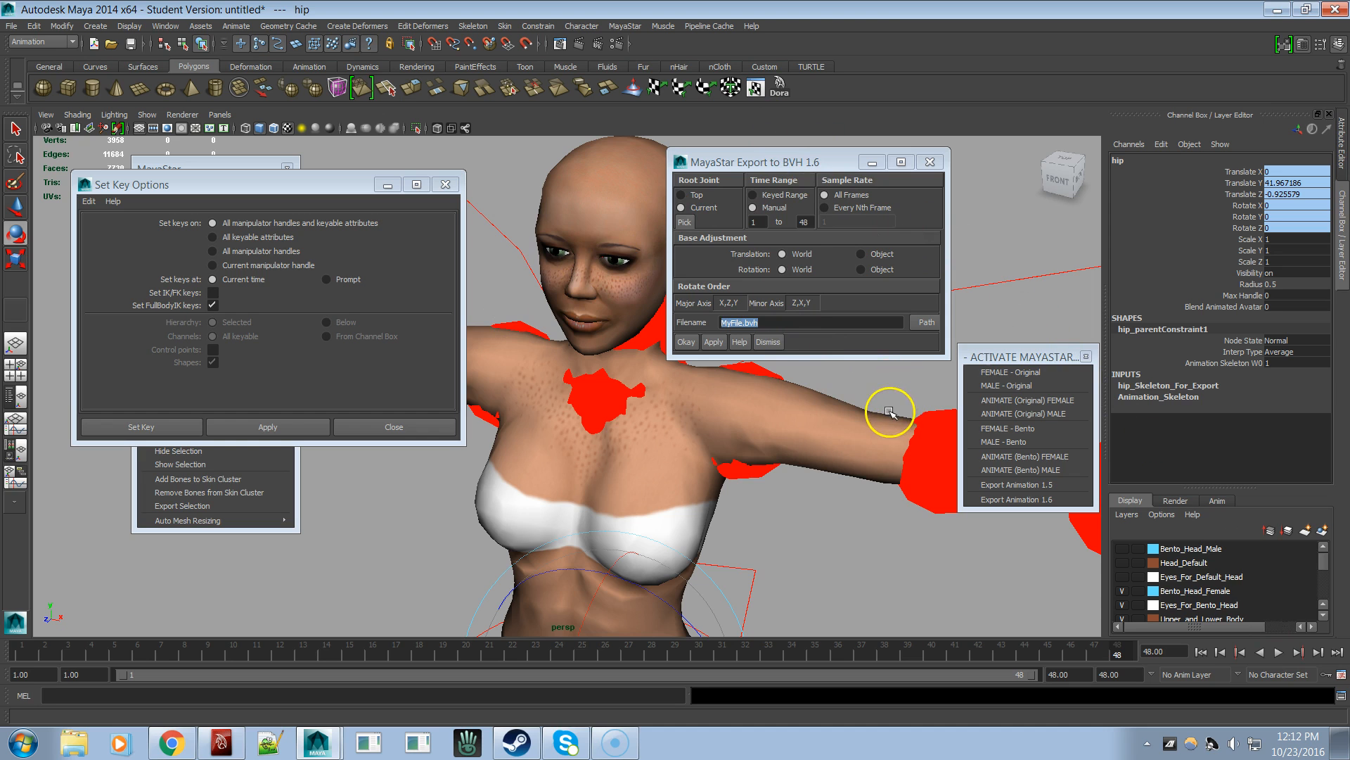
# - Close the MayaStar Export to BVH and Set Key Options windows
pyautogui.scroll(-3, 766, 448)
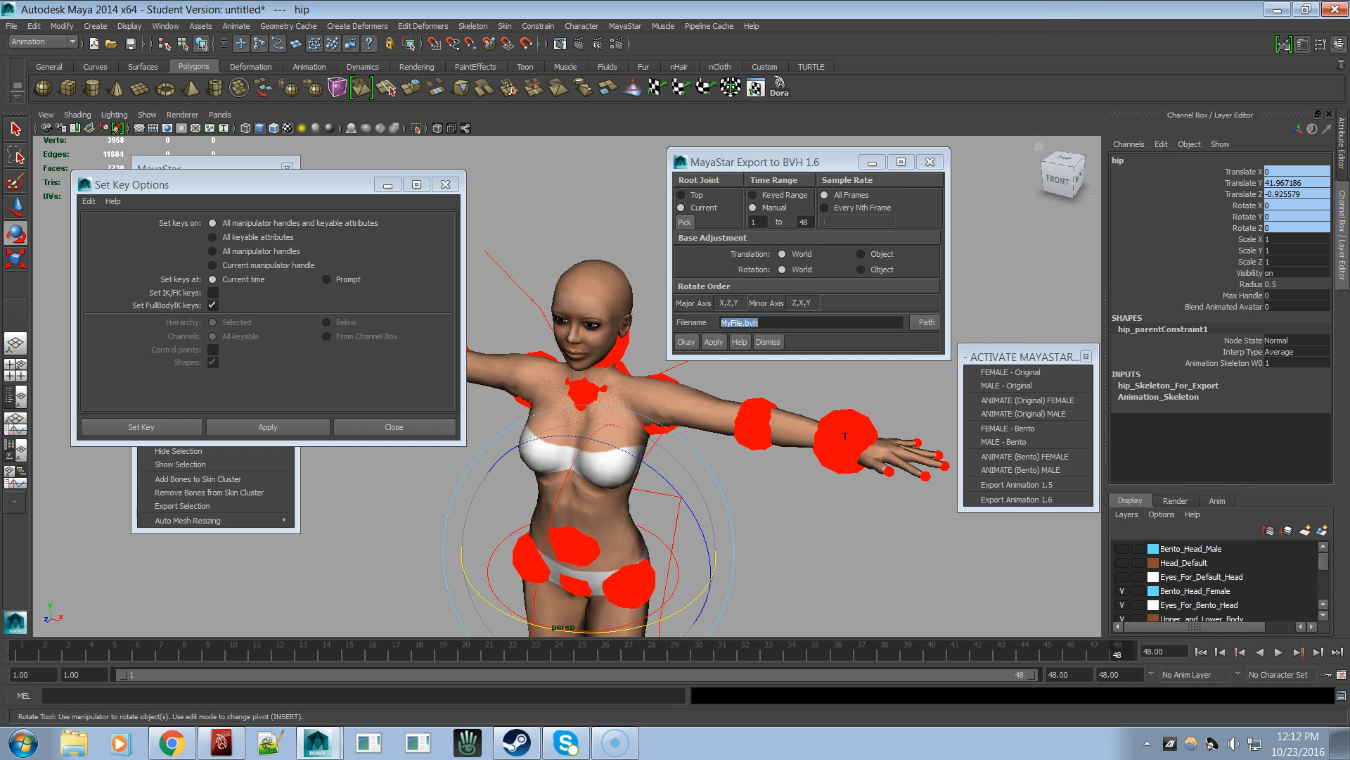
pyautogui.click(942, 166)
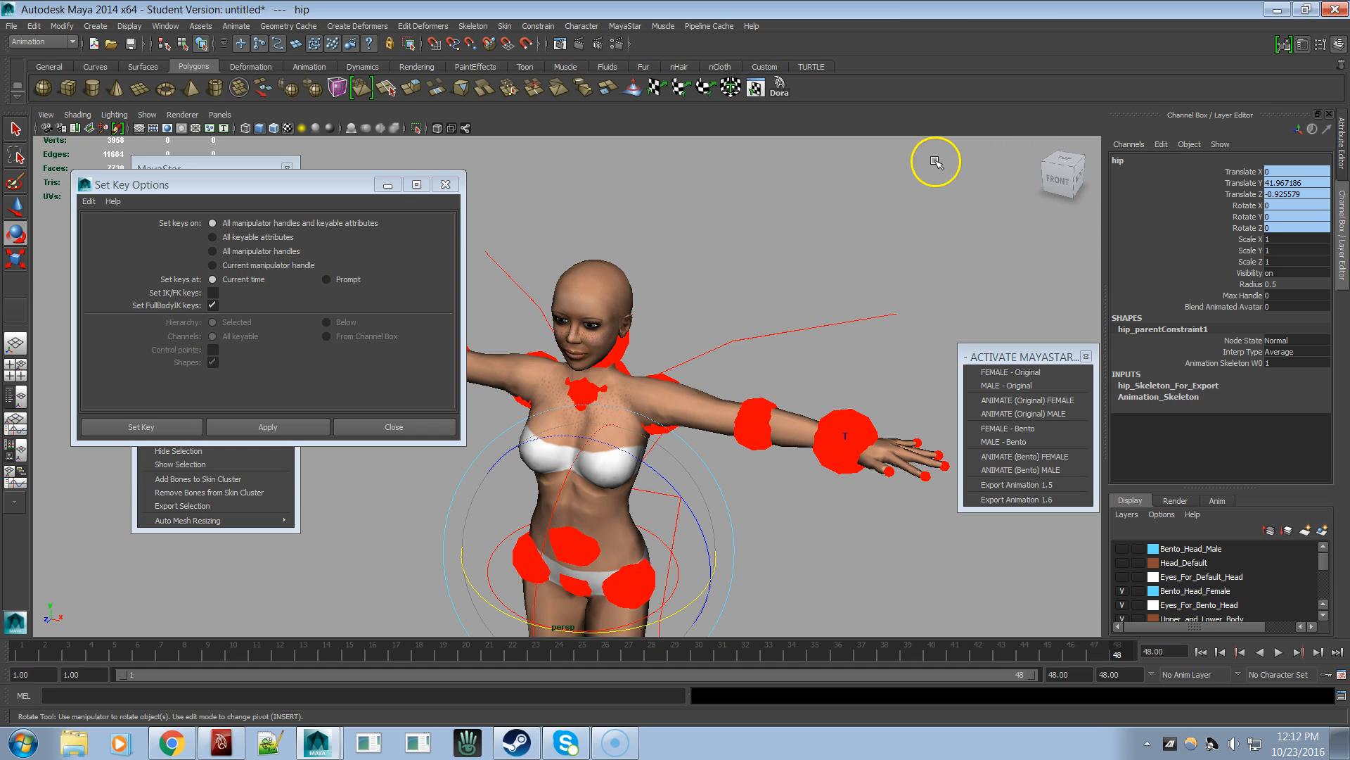
pyautogui.click(445, 184)
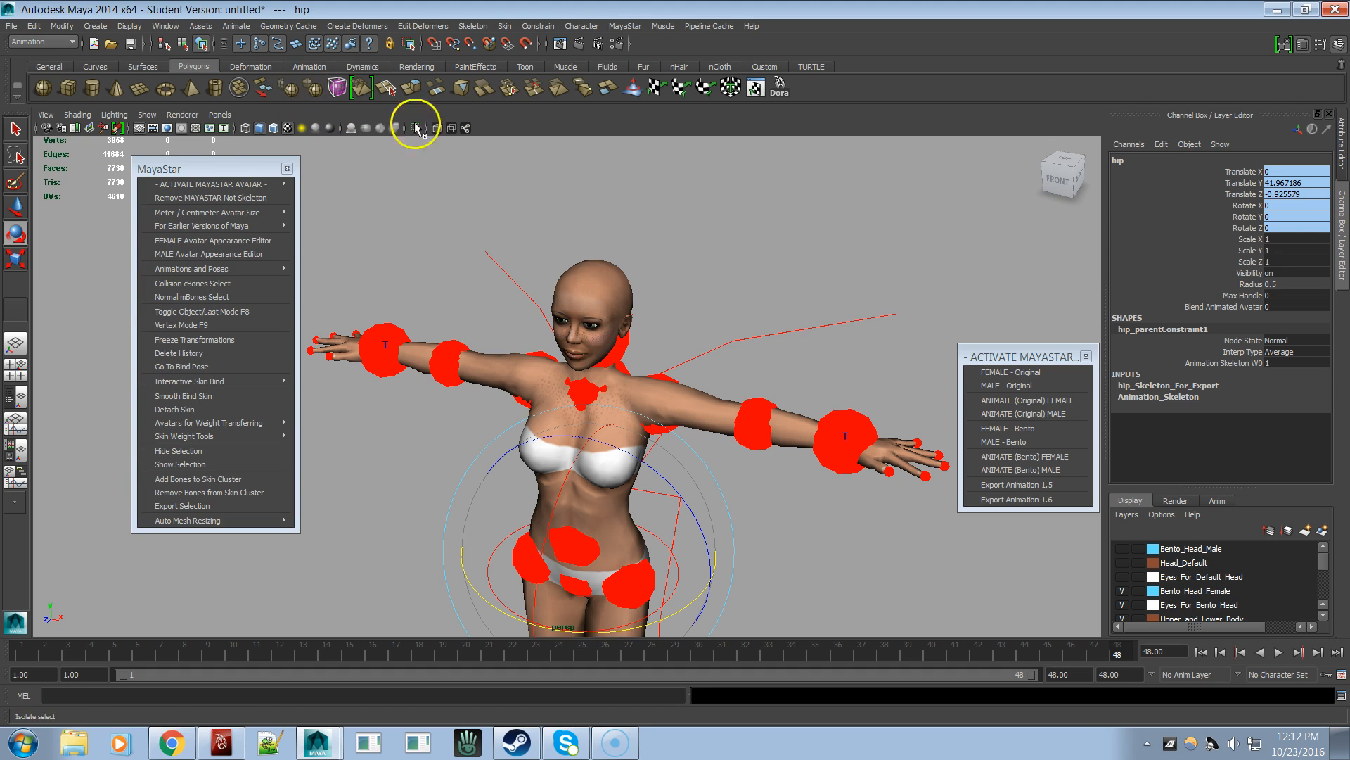
# - Start a new scene without saving the changes to the untitled one
pyautogui.click(21, 29)
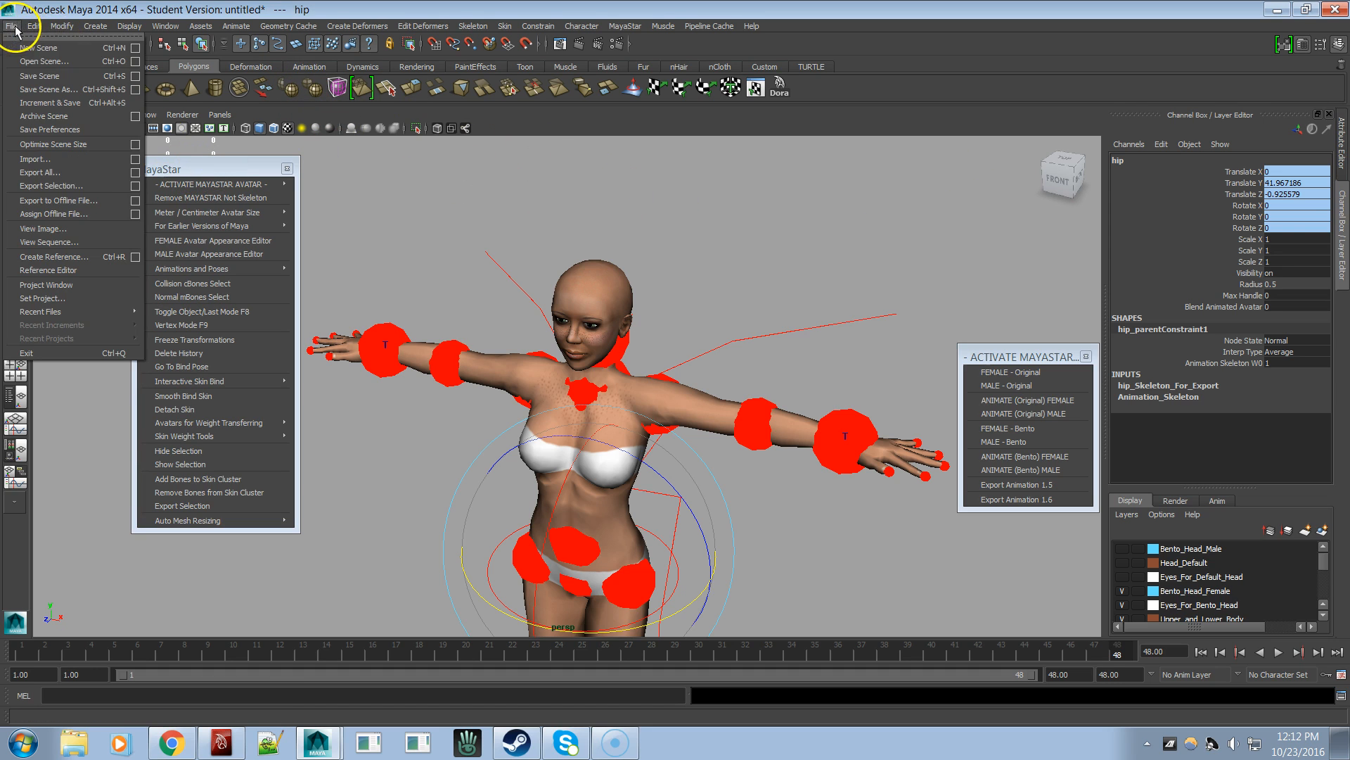
pyautogui.click(31, 50)
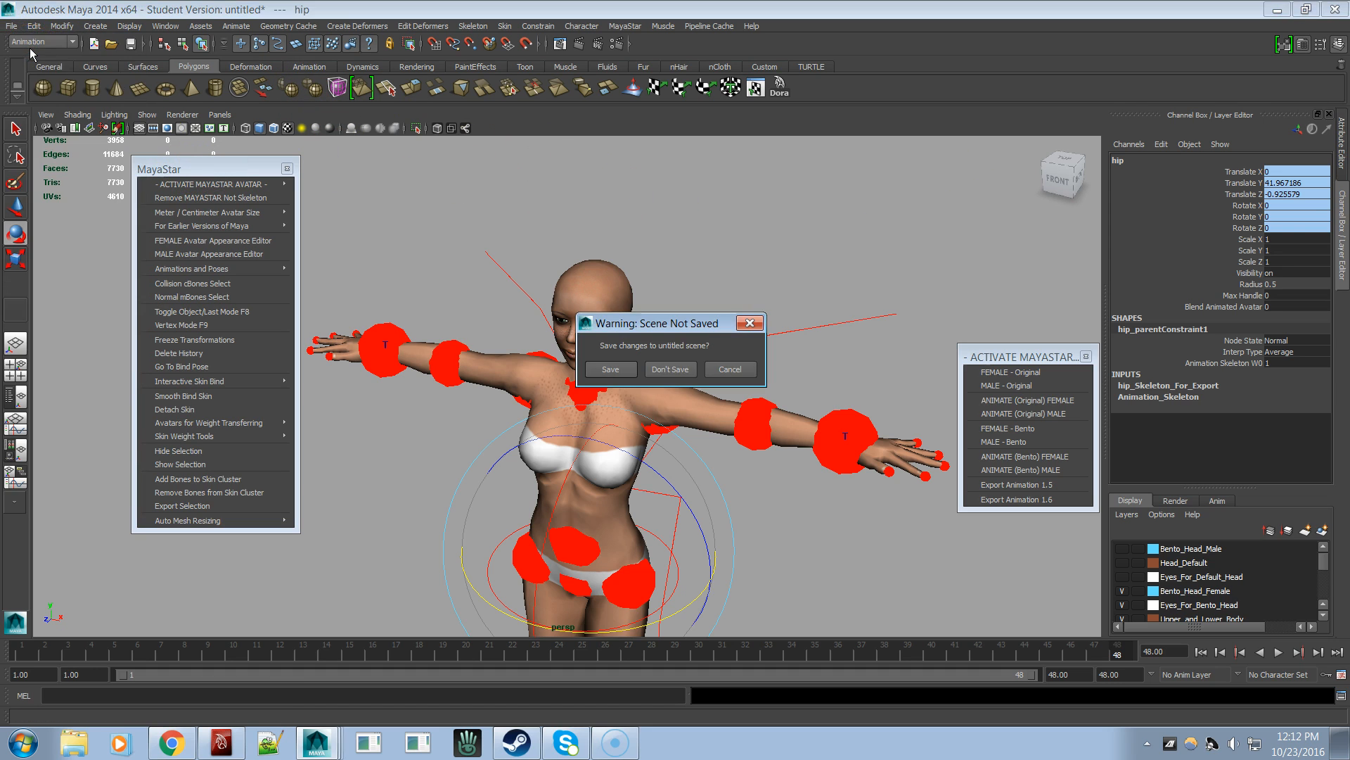
pyautogui.click(686, 370)
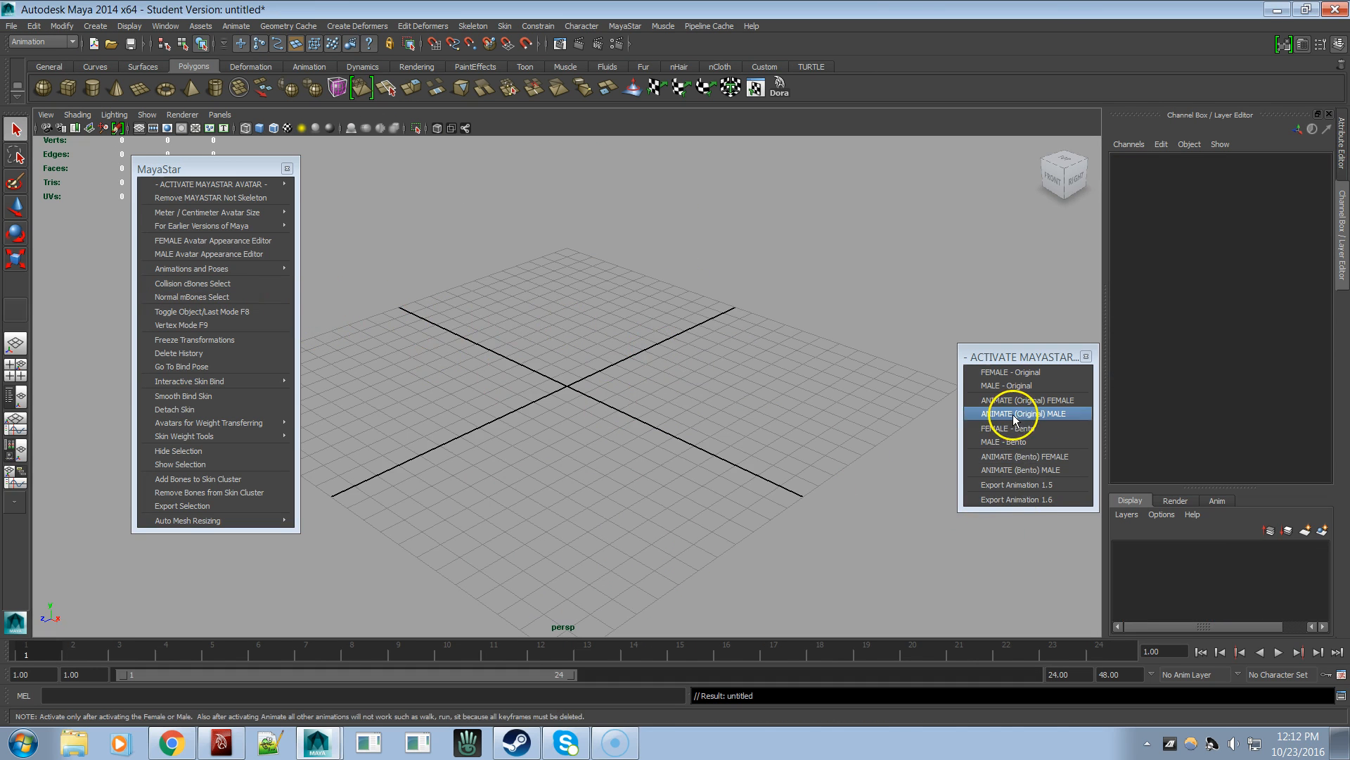
# - Load the MALE - Bento MayaStar avatar and view it from the front
pyautogui.click(1013, 444)
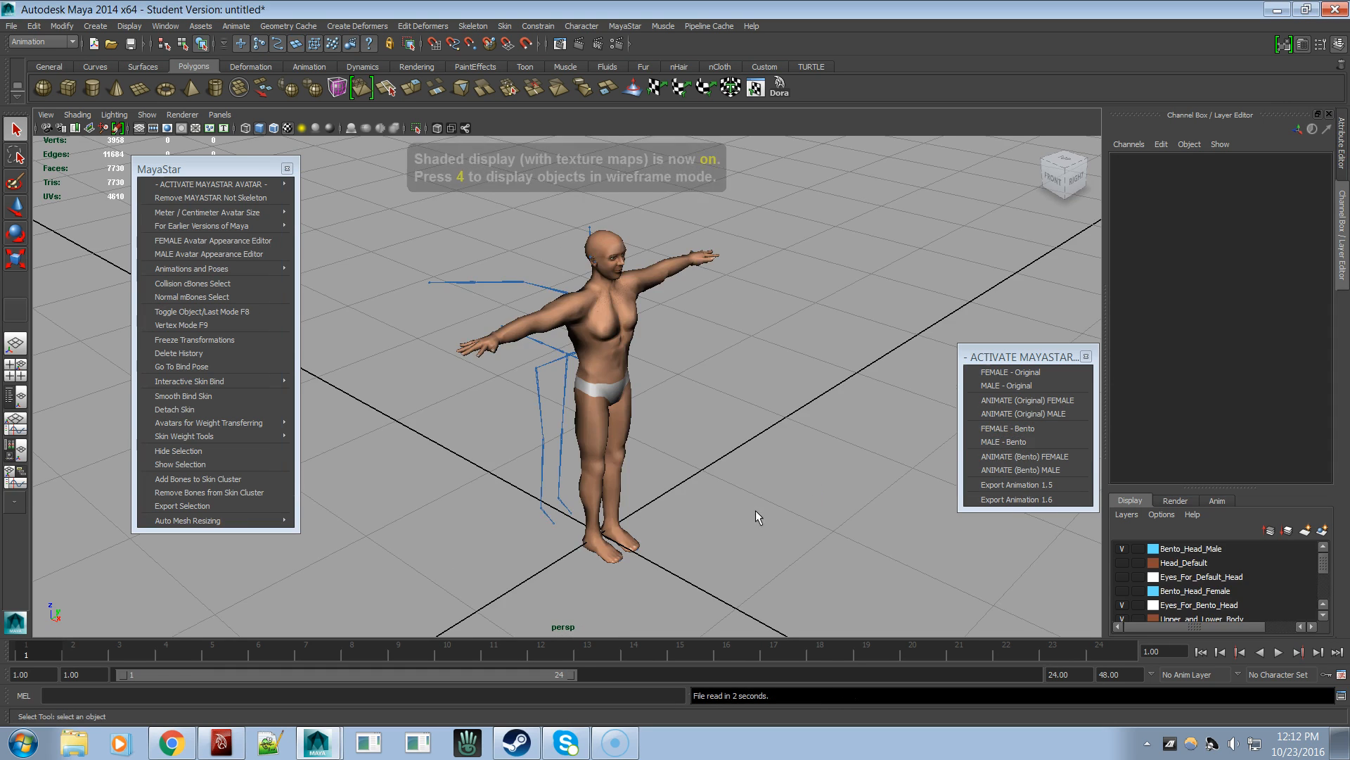
pyautogui.click(746, 476)
pyautogui.keyDown('alt'); pyautogui.moveTo(746, 479); pyautogui.dragTo(639, 465); pyautogui.keyUp('alt')
pyautogui.scroll(4, 730, 458)
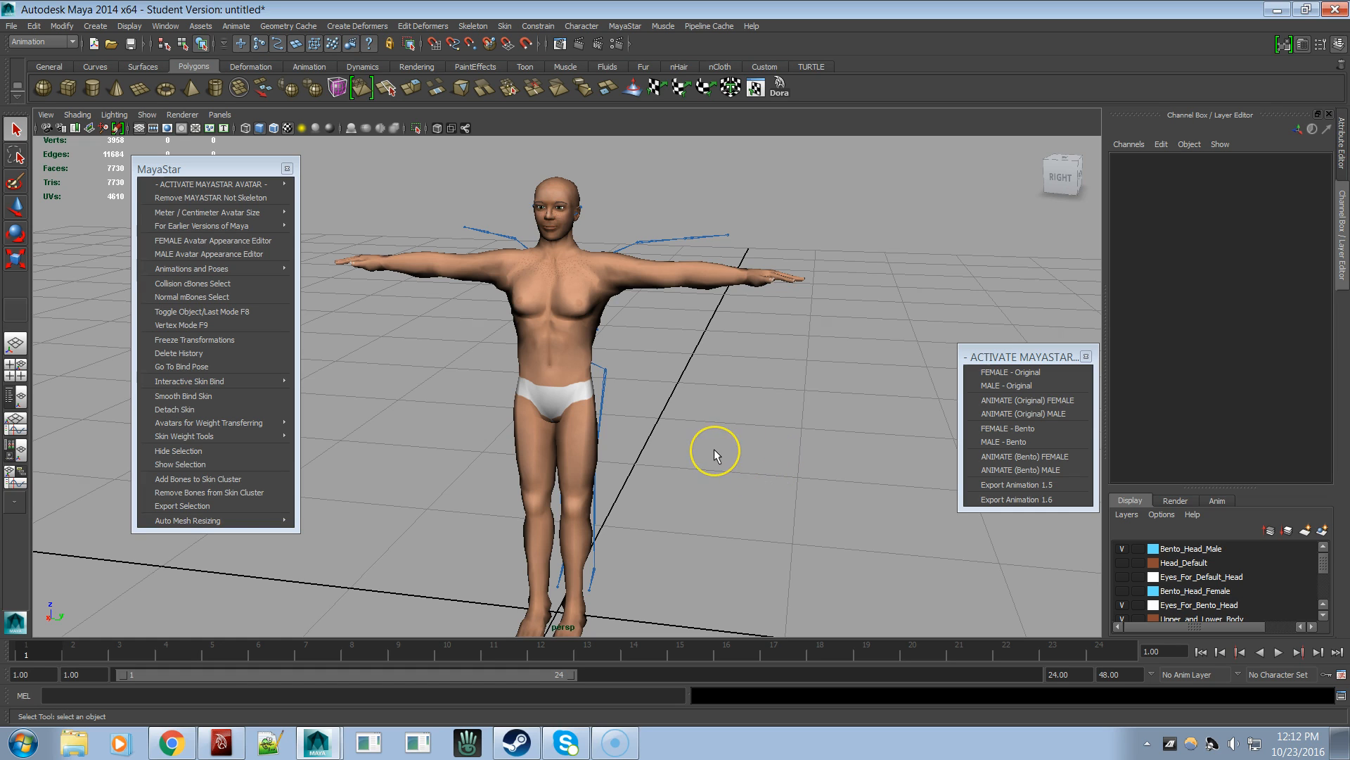
# - Open the Outliner and move it beside the male avatar
pyautogui.click(892, 371)
pyautogui.moveTo(1088, 105); pyautogui.dragTo(956, 67)
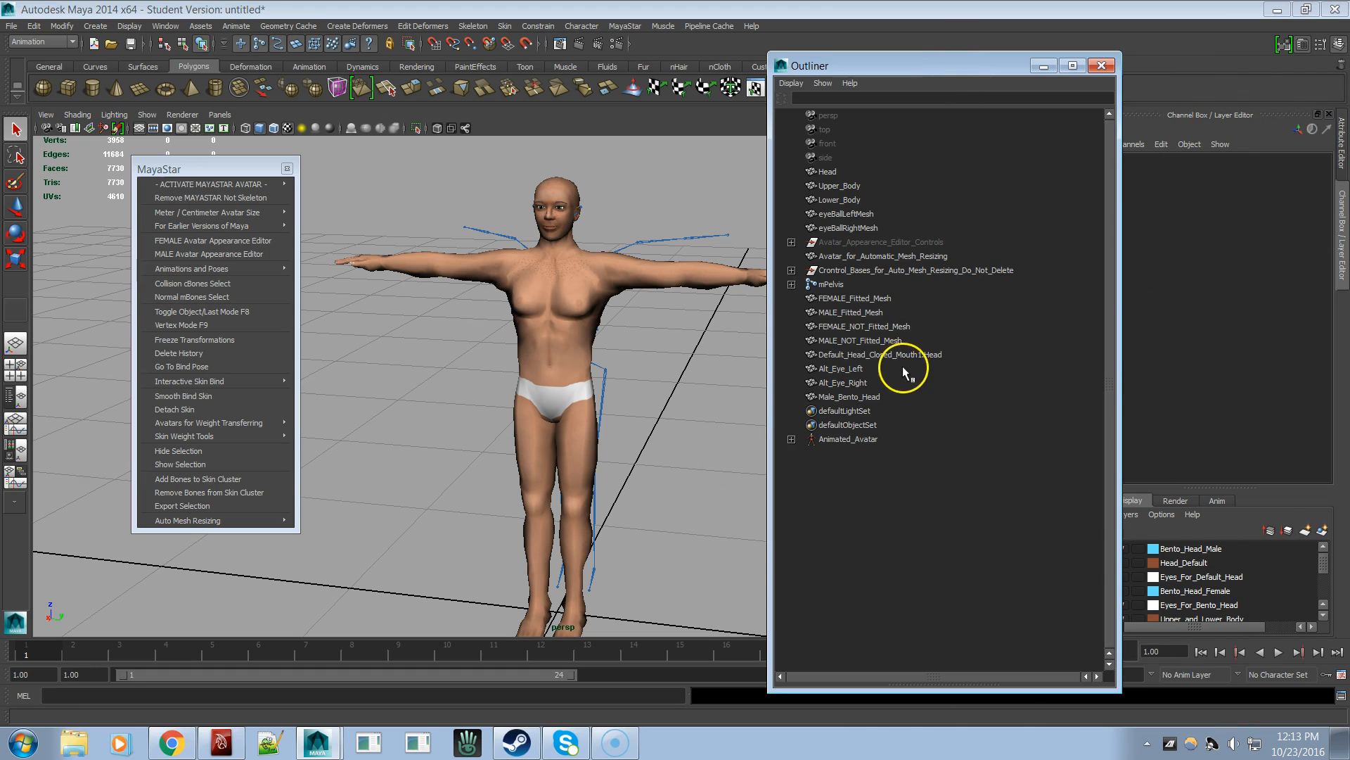
# - Expand Avatar_Appearance_Editor_Controls in the Outliner, select the Female_Male control and move the Outliner clear of the channel values
pyautogui.click(791, 242)
pyautogui.scroll(-15, 947, 422)
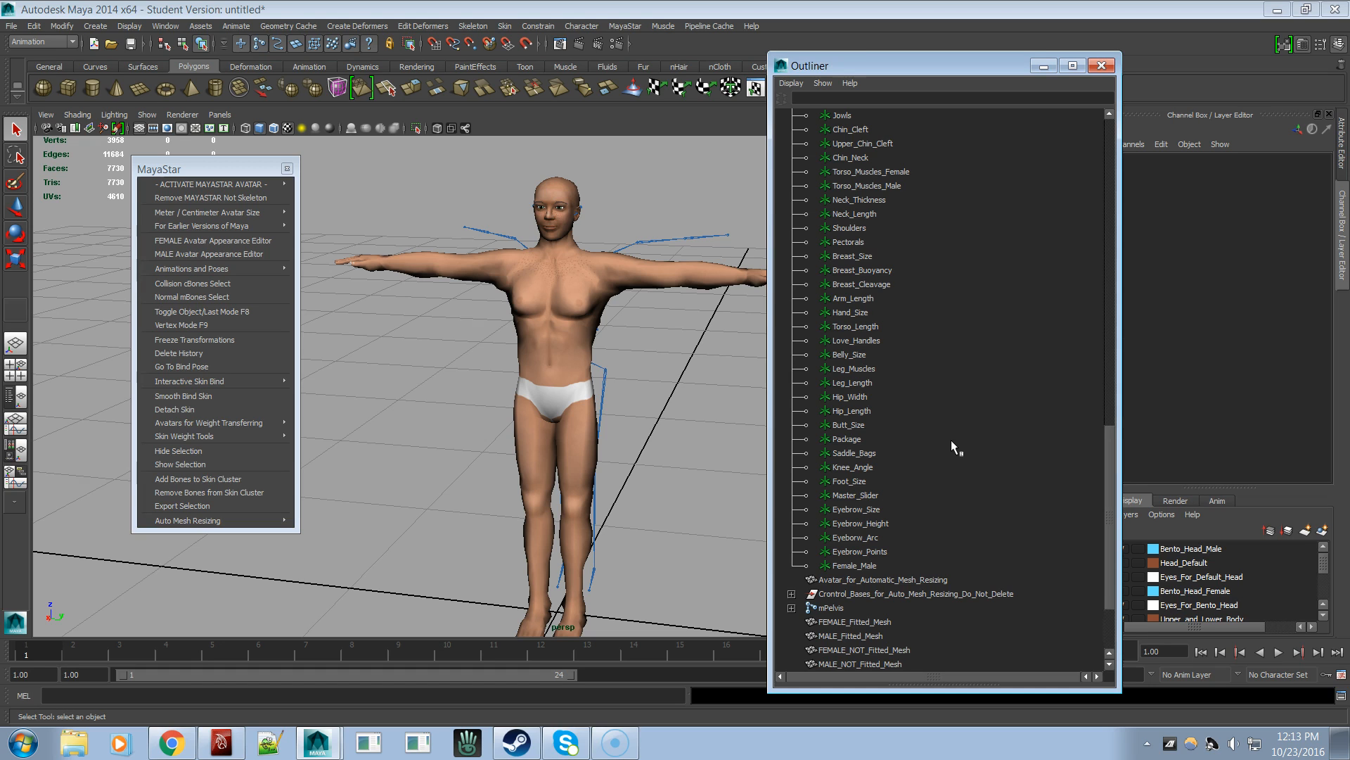
pyautogui.click(854, 565)
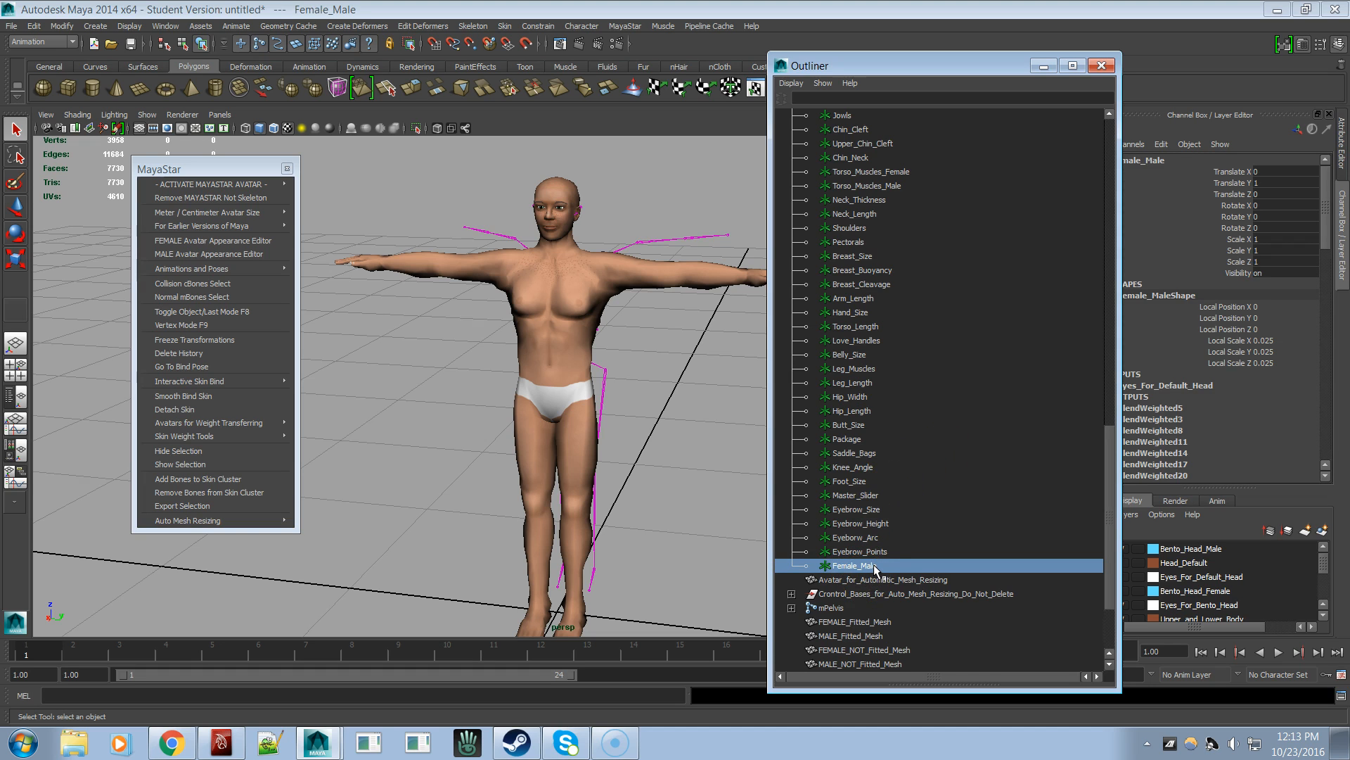
pyautogui.click(865, 566)
pyautogui.moveTo(928, 66); pyautogui.dragTo(842, 60)
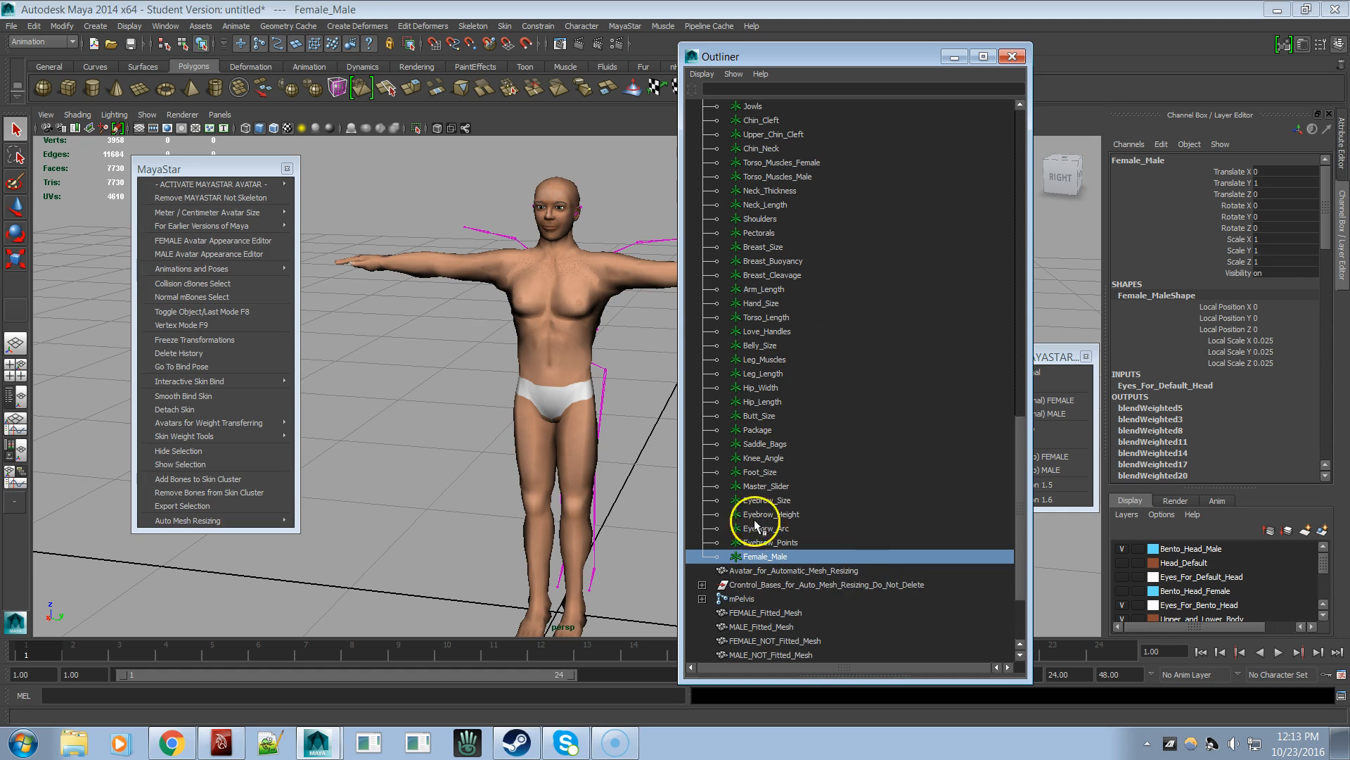
# - Examine the channel values of the Upper_Chin_Cleft, Shoulders and Breast_Cleavage controls
pyautogui.click(757, 135)
pyautogui.click(774, 220)
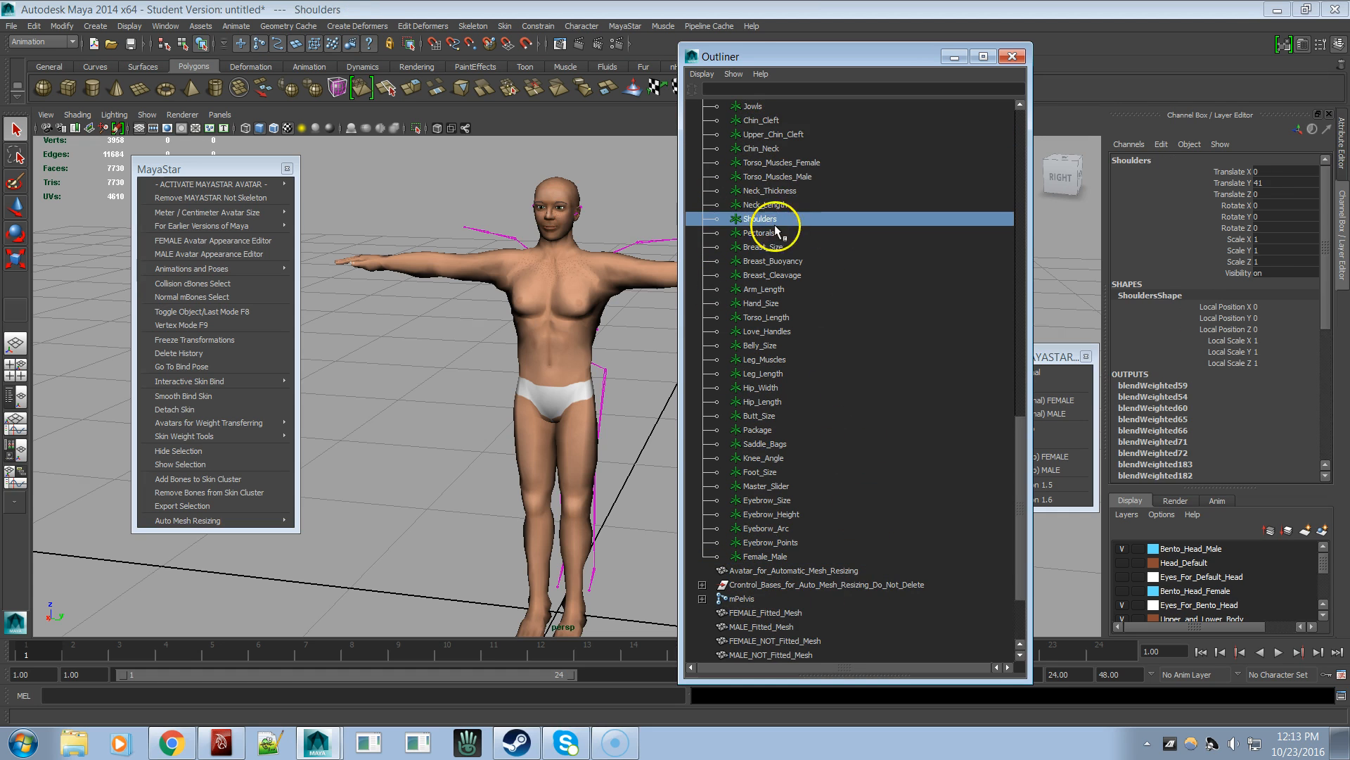
pyautogui.click(774, 276)
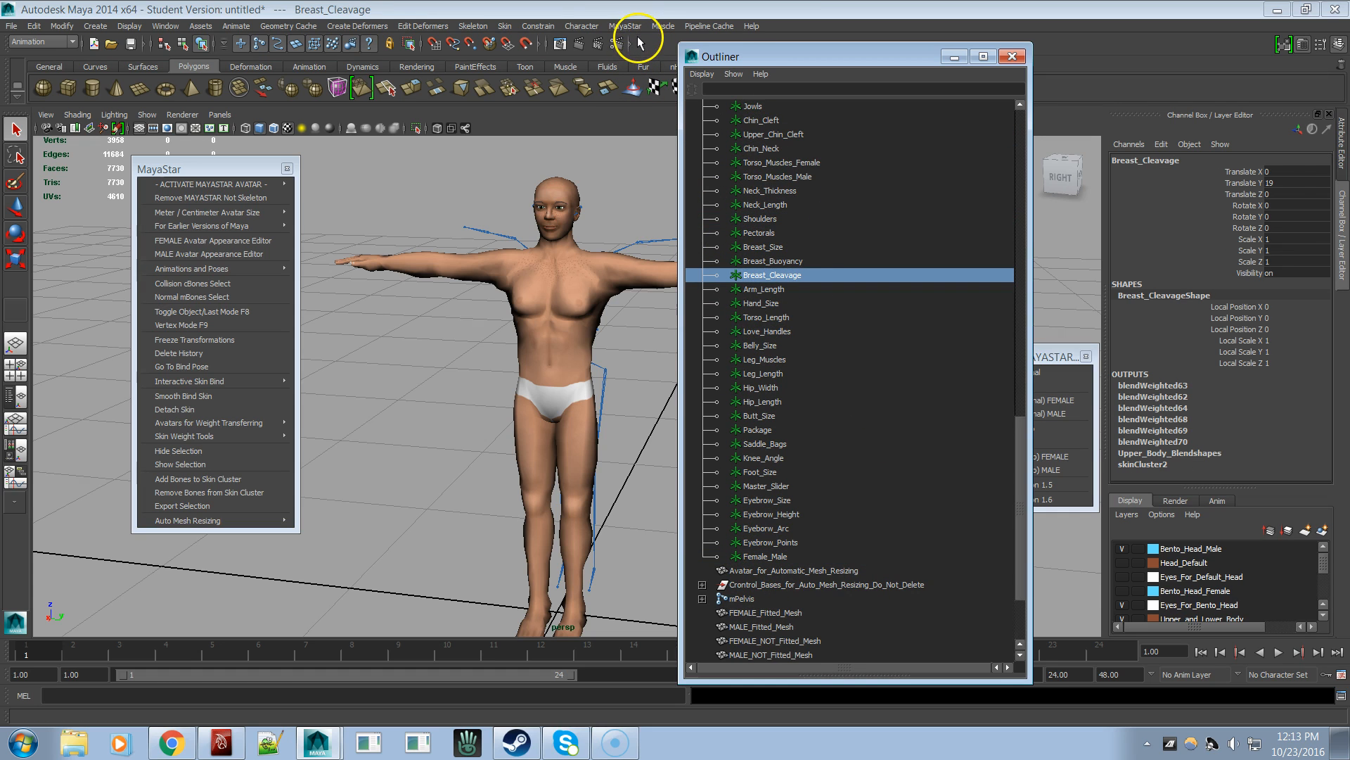
# - Open the MALE Avatar Appearance Editor, set Body Thickness to 66 and move the editor away from the avatar
pyautogui.click(614, 28)
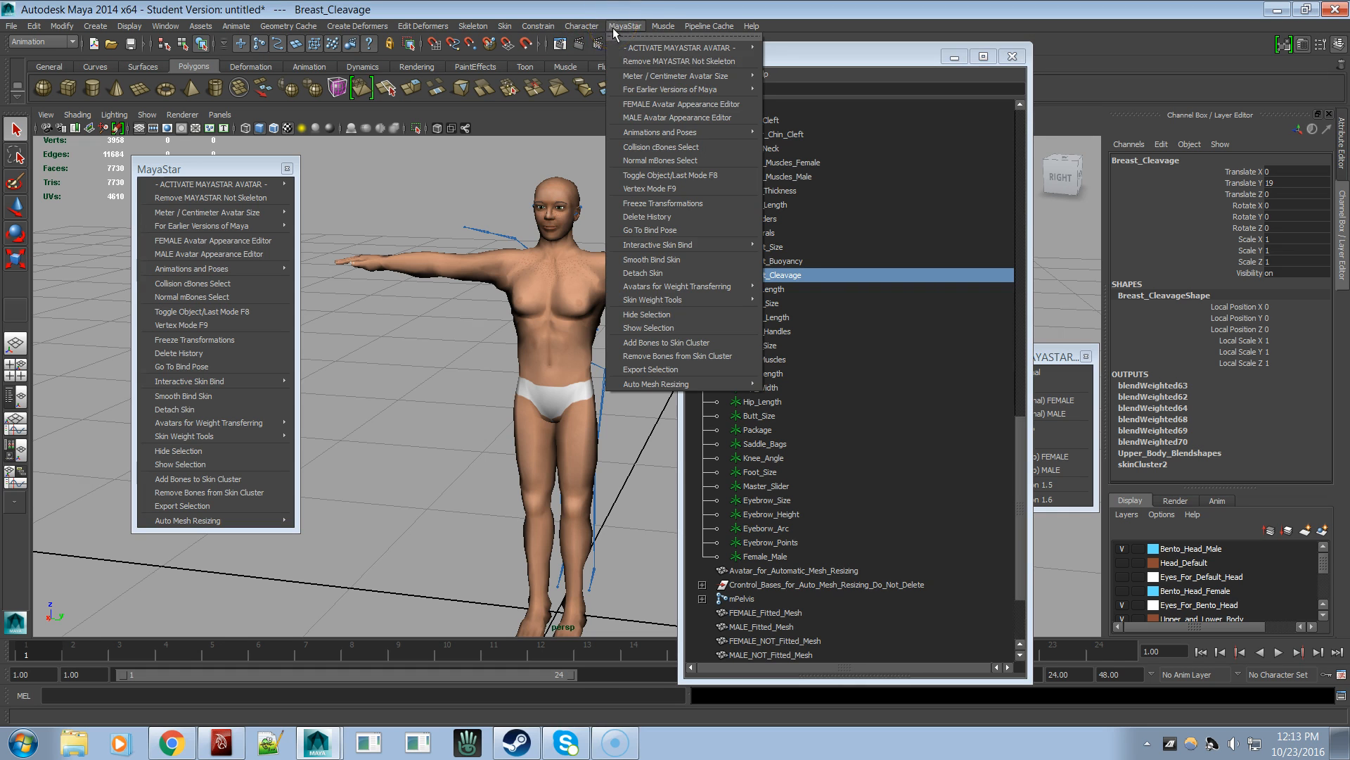
pyautogui.click(630, 118)
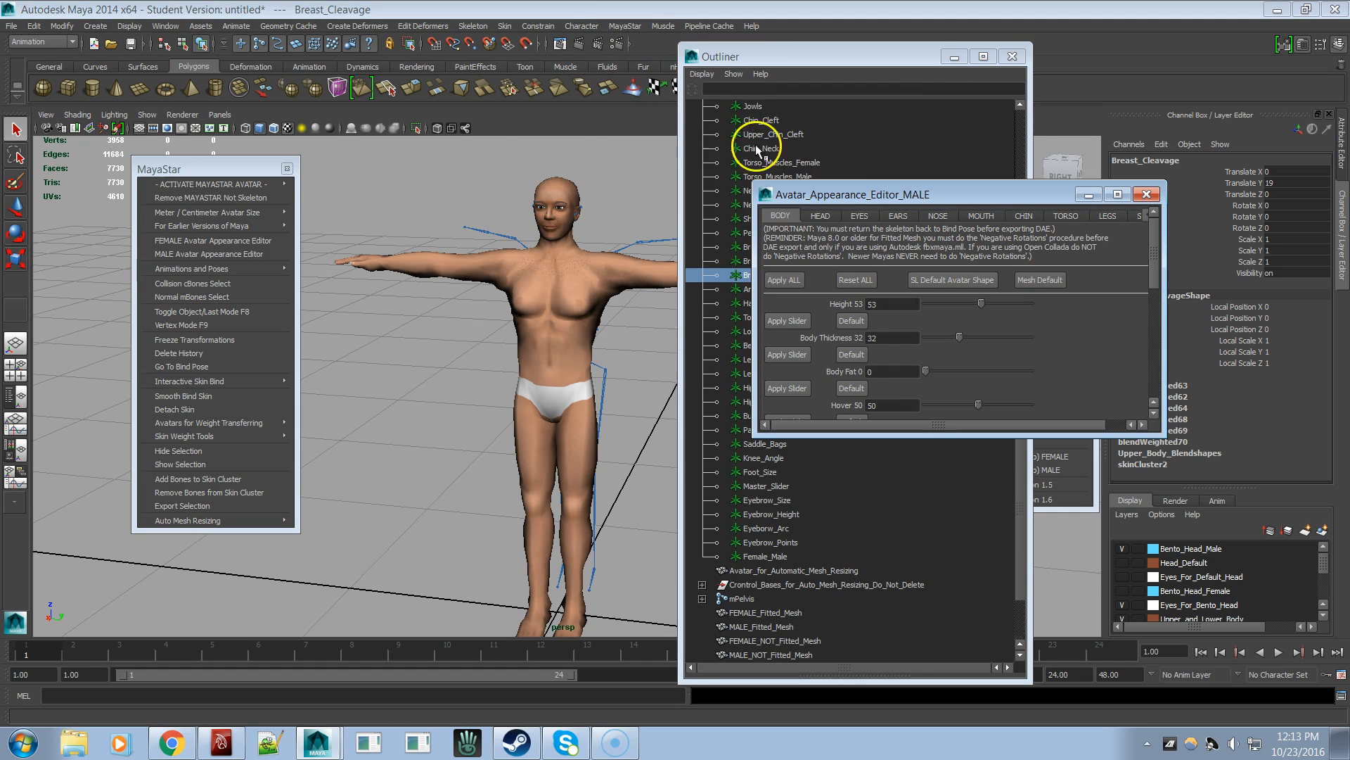
pyautogui.moveTo(914, 197); pyautogui.dragTo(326, 120)
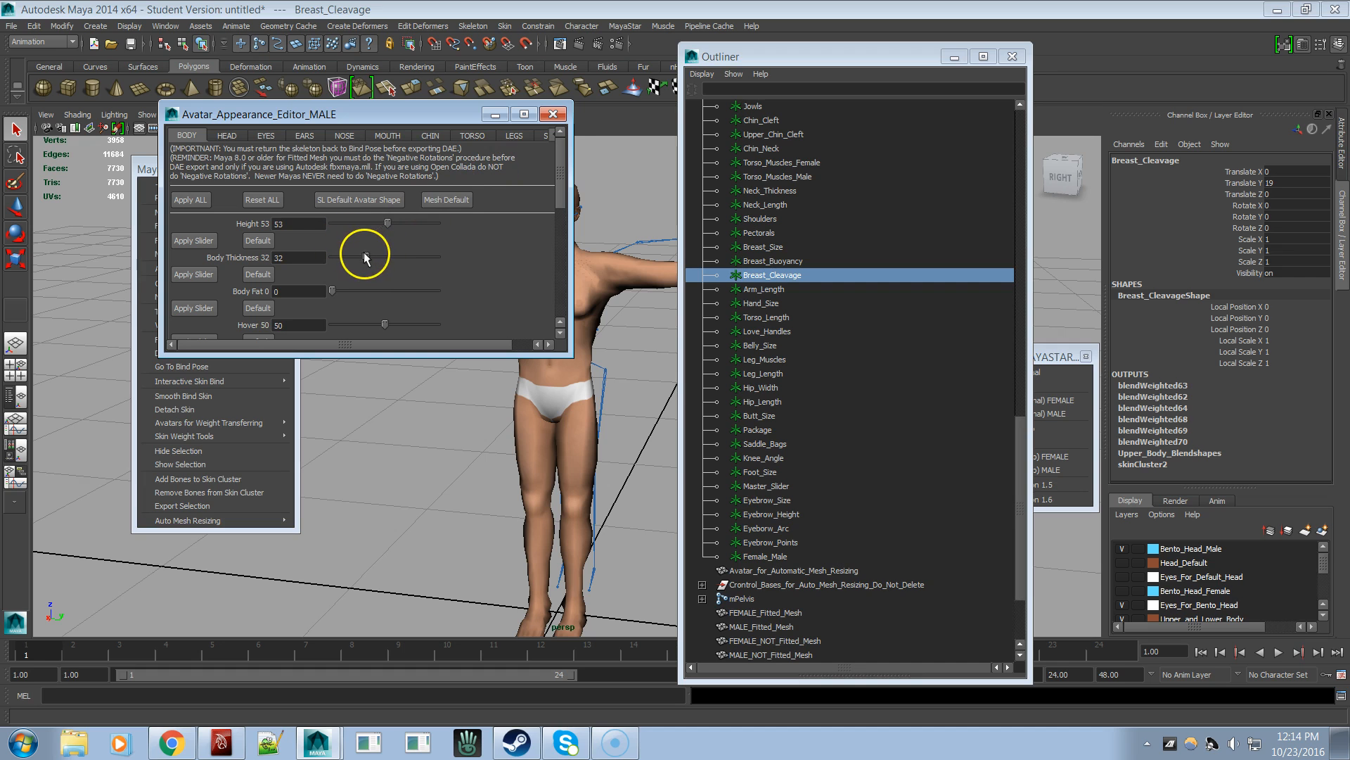
pyautogui.moveTo(364, 256); pyautogui.dragTo(400, 257)
pyautogui.moveTo(442, 114); pyautogui.dragTo(367, 62)
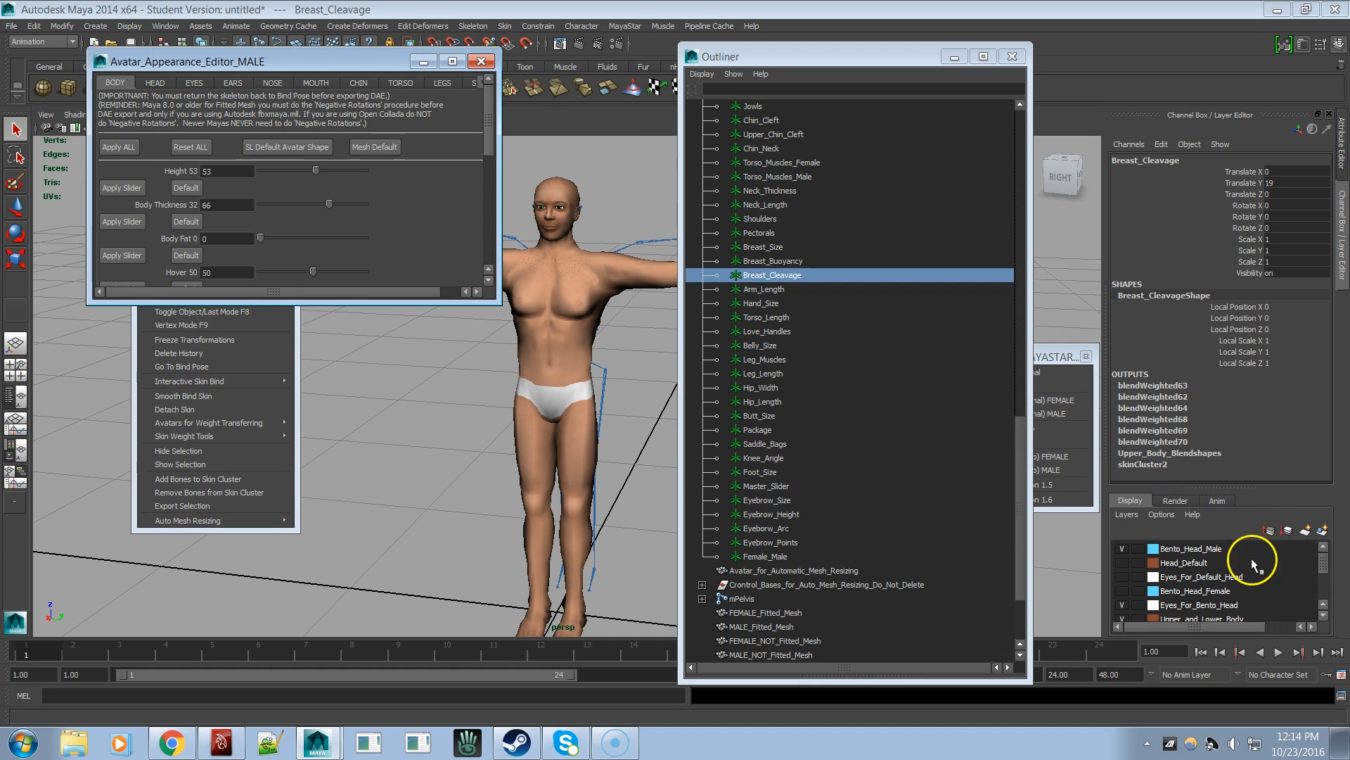
# - Hide the Upper_and_Lower_Body and Bento_Head_Male layers to expose the skeleton
pyautogui.scroll(-2, 1322, 566)
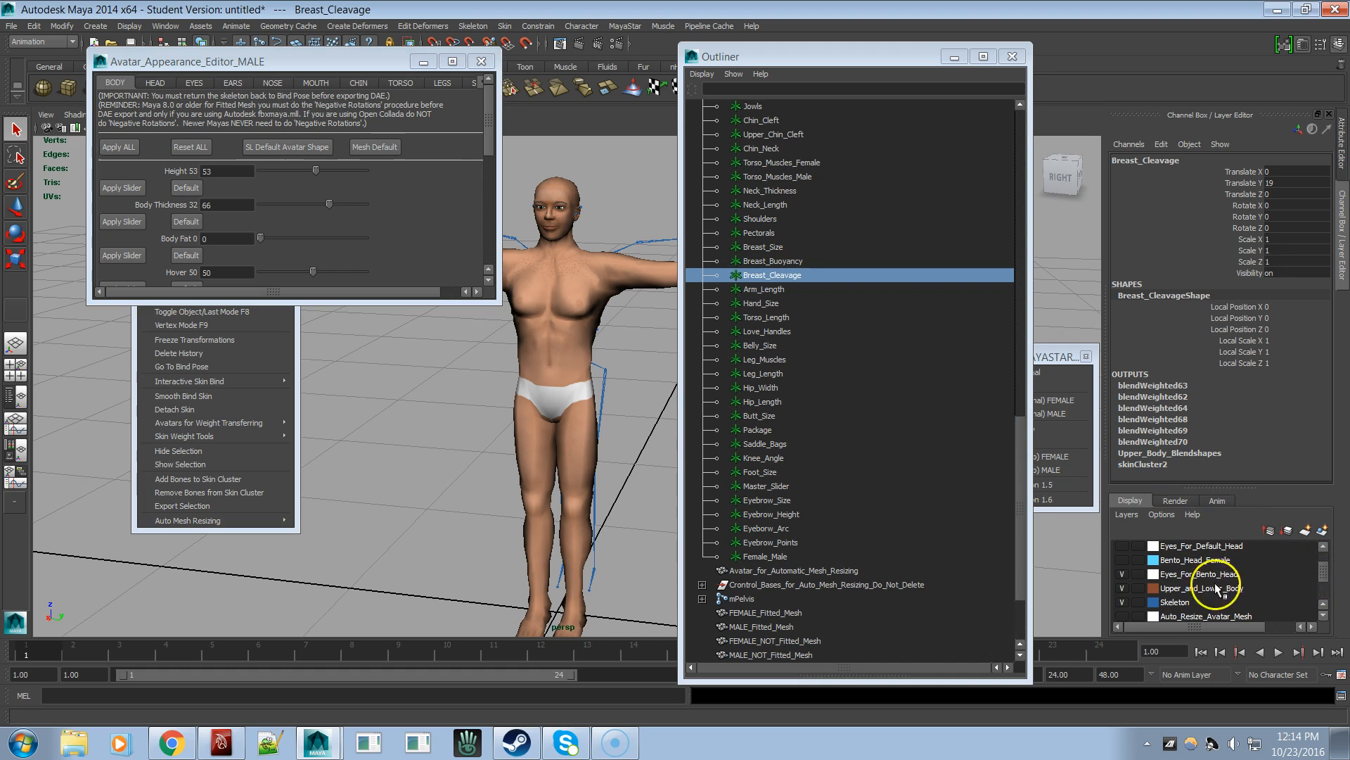
pyautogui.click(1123, 588)
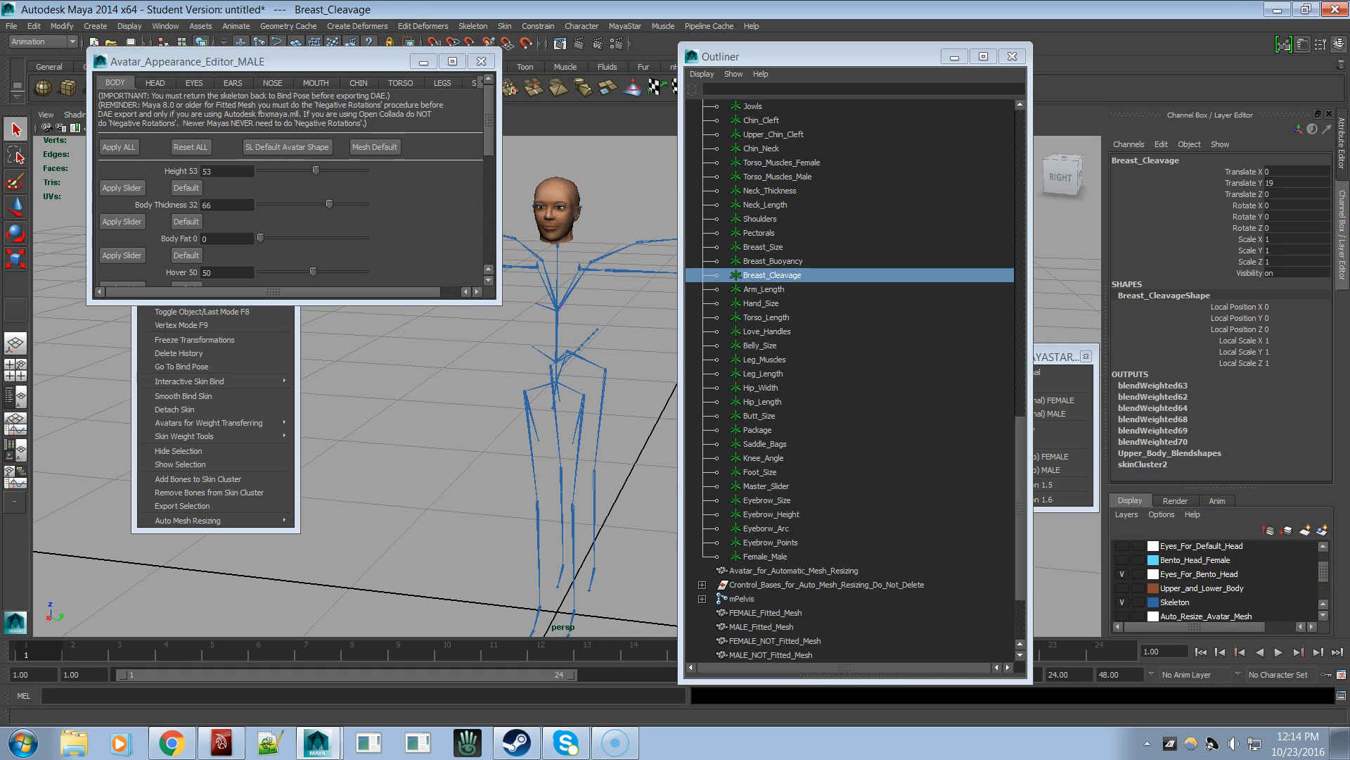
pyautogui.scroll(2, 1326, 563)
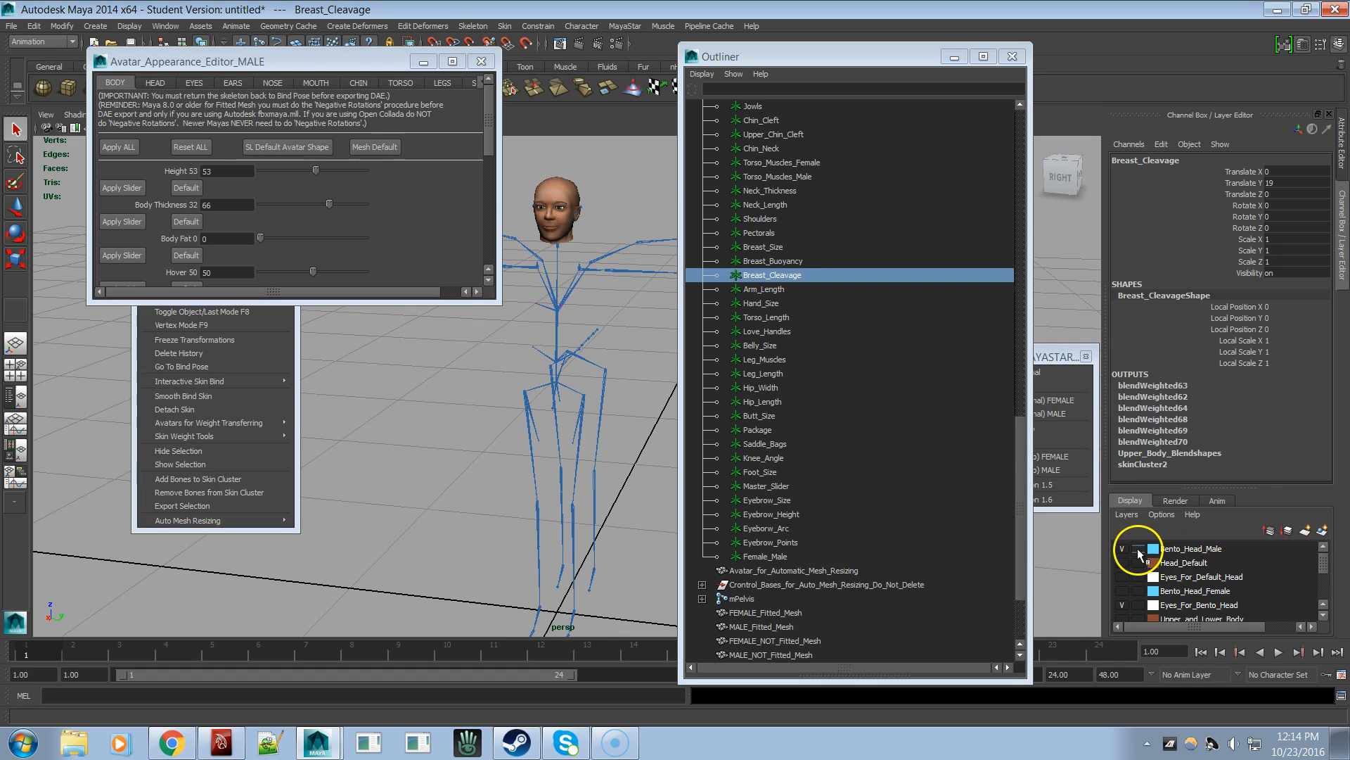
pyautogui.click(1123, 549)
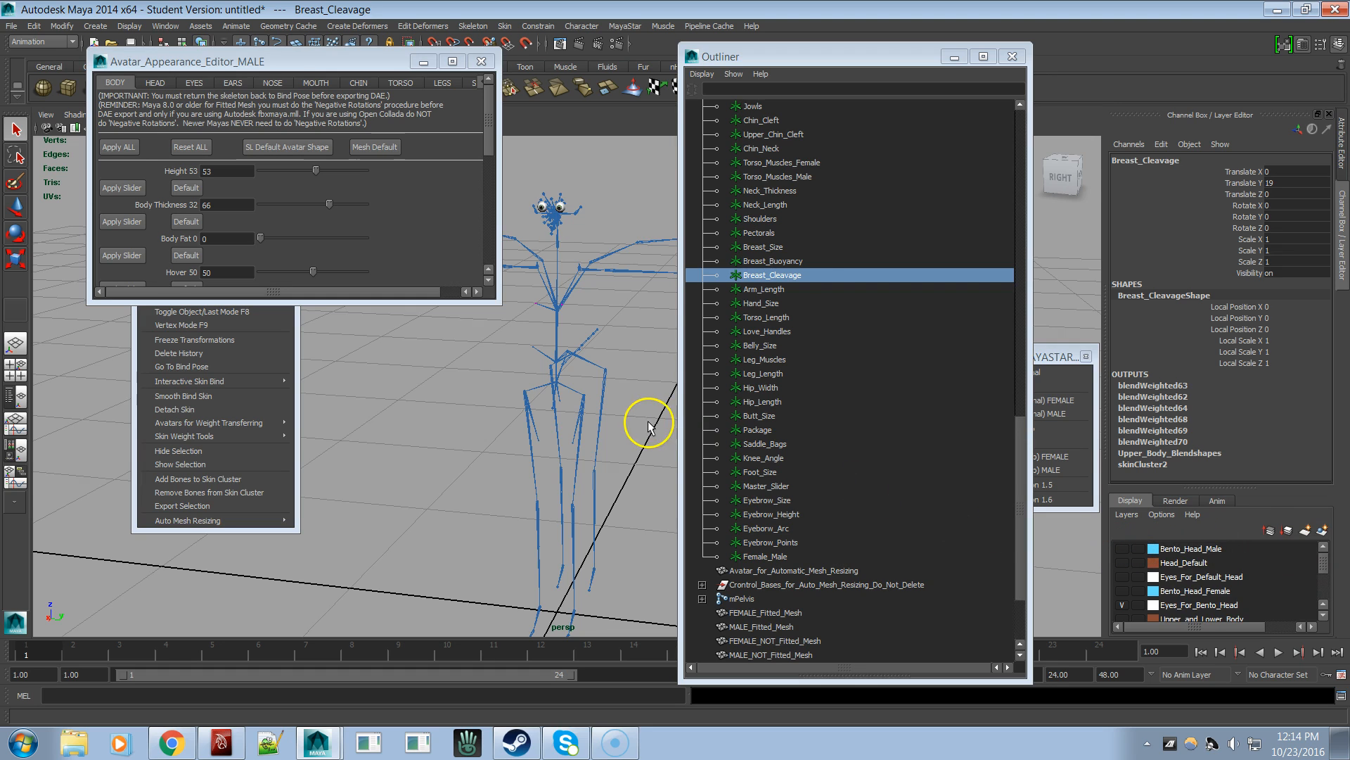
# - Set the Female_Male control's Translate Y to 0
pyautogui.click(756, 556)
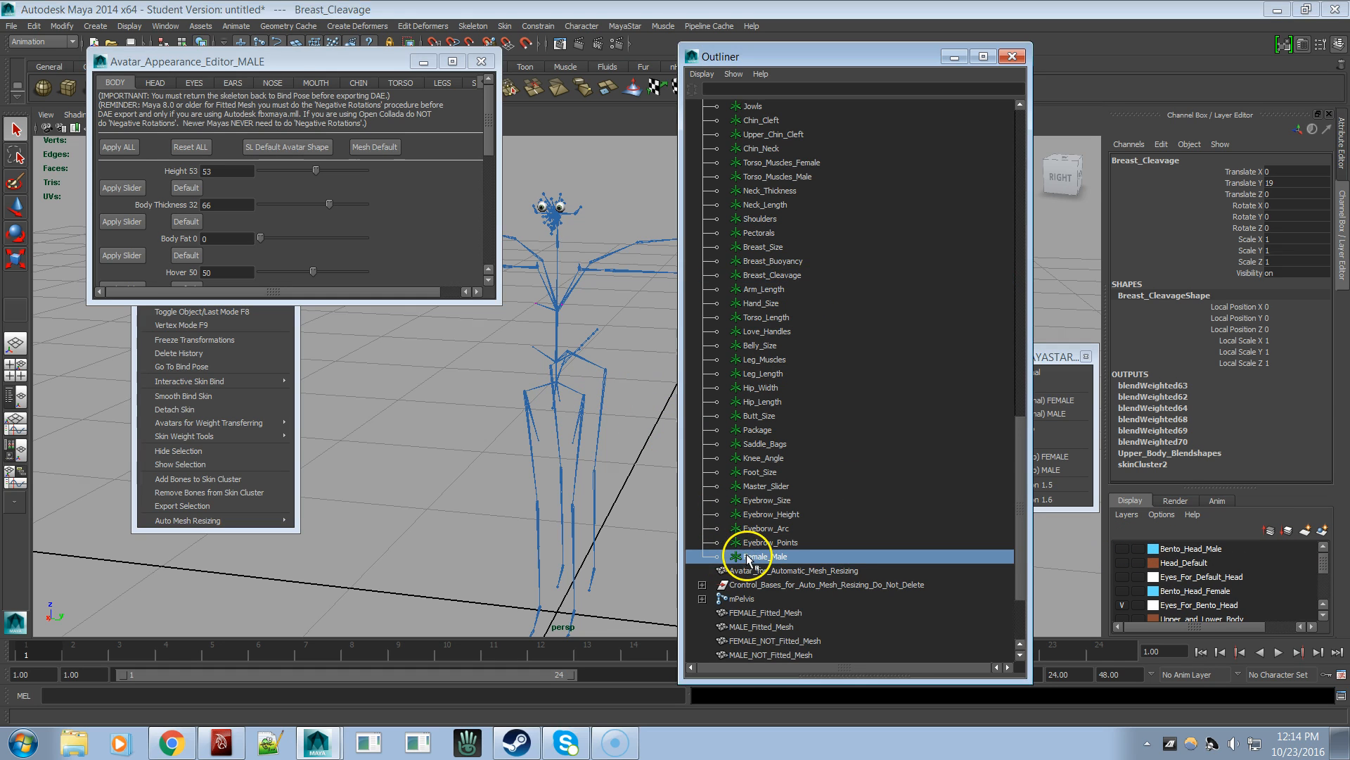
pyautogui.doubleClick(1263, 183)
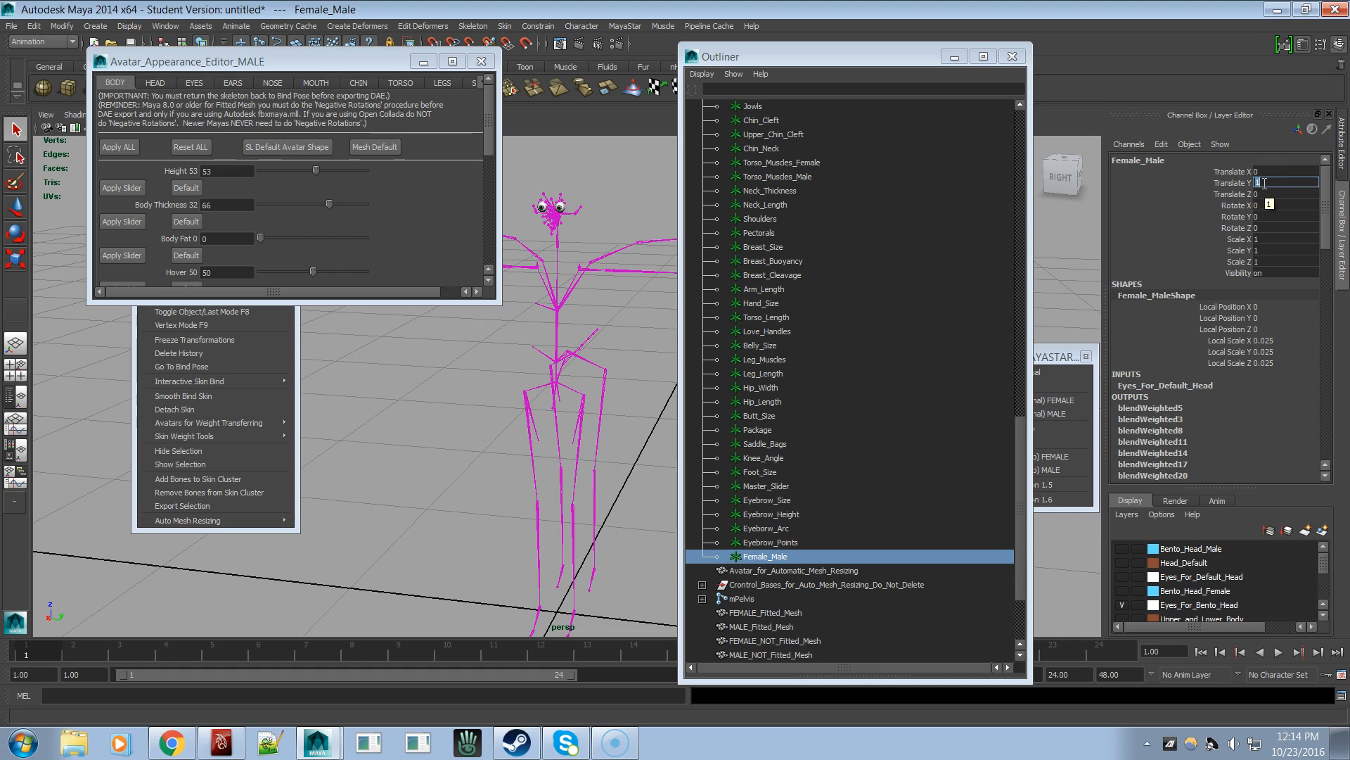
pyautogui.press('Return')
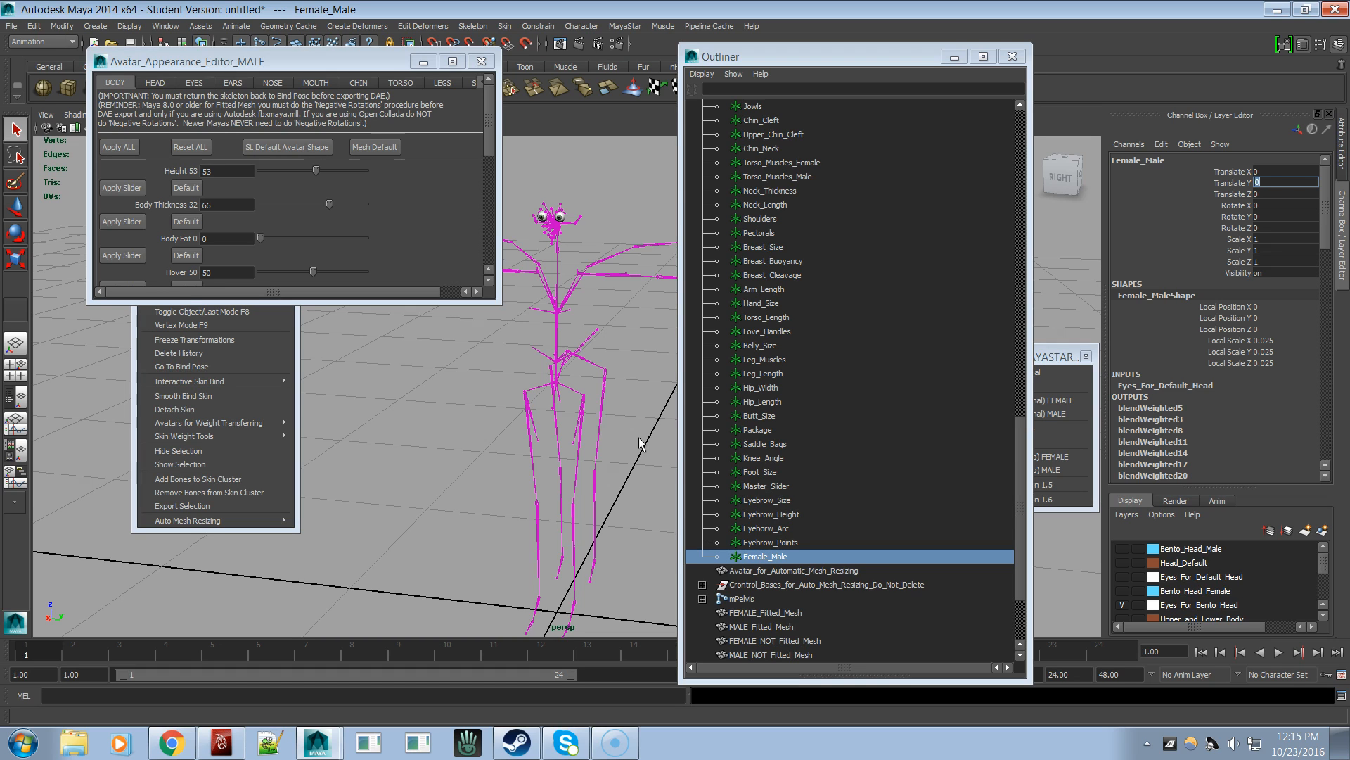
# - Examine the channel values of the PELVIS, mPelvis and mChest bones, then clear the selection
pyautogui.click(556, 386)
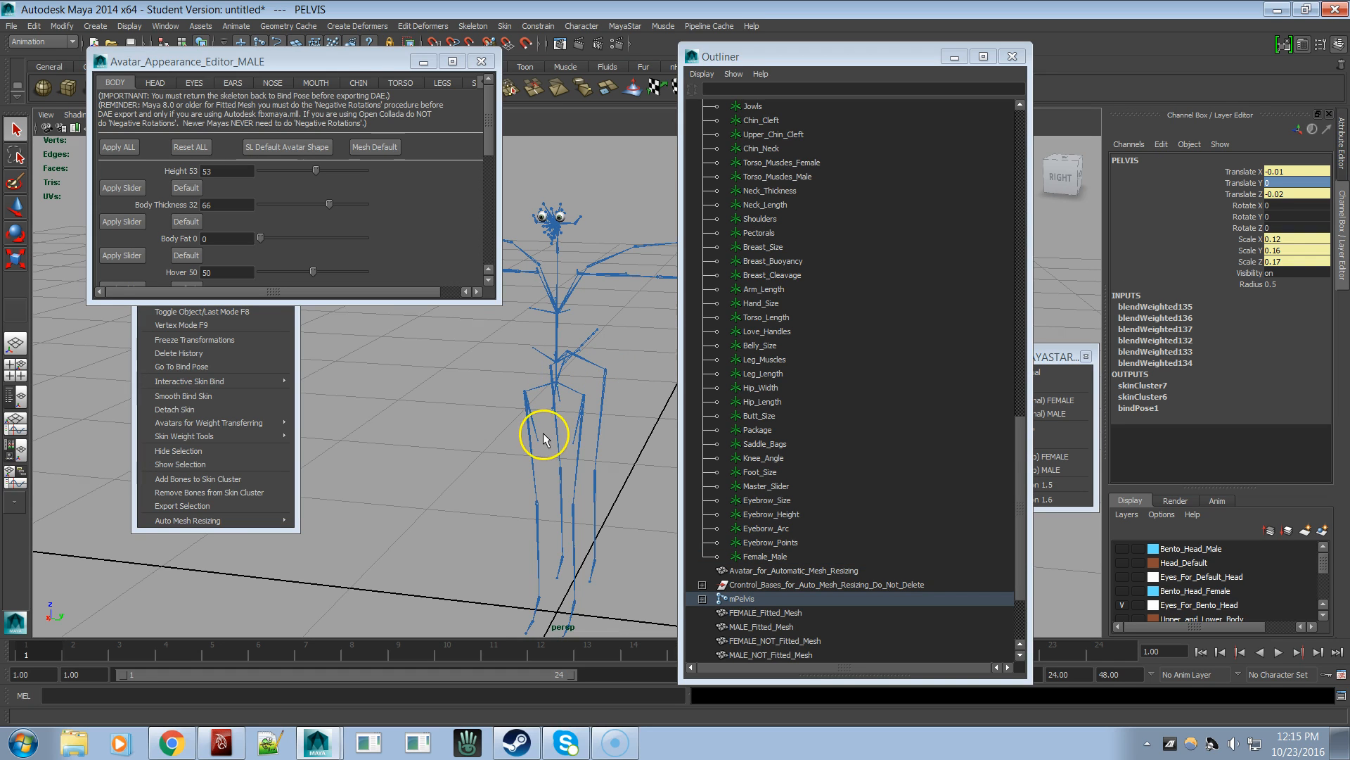
pyautogui.click(352, 59)
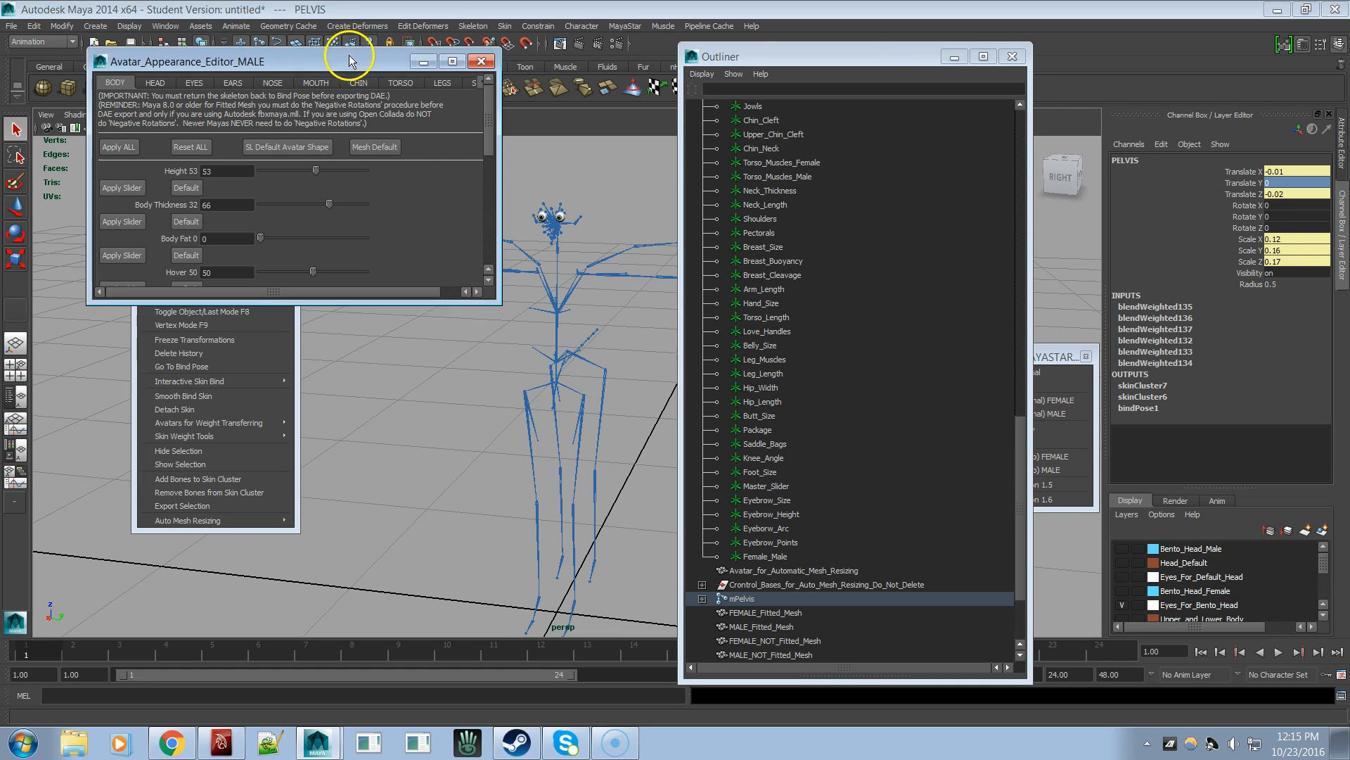
pyautogui.moveTo(351, 60); pyautogui.dragTo(310, 35)
pyautogui.keyDown('alt'); pyautogui.moveTo(551, 325); pyautogui.dragTo(504, 305); pyautogui.keyUp('alt')
pyautogui.keyDown('alt'); pyautogui.moveTo(549, 361); pyautogui.dragTo(566, 380); pyautogui.keyUp('alt')
pyautogui.click(542, 381)
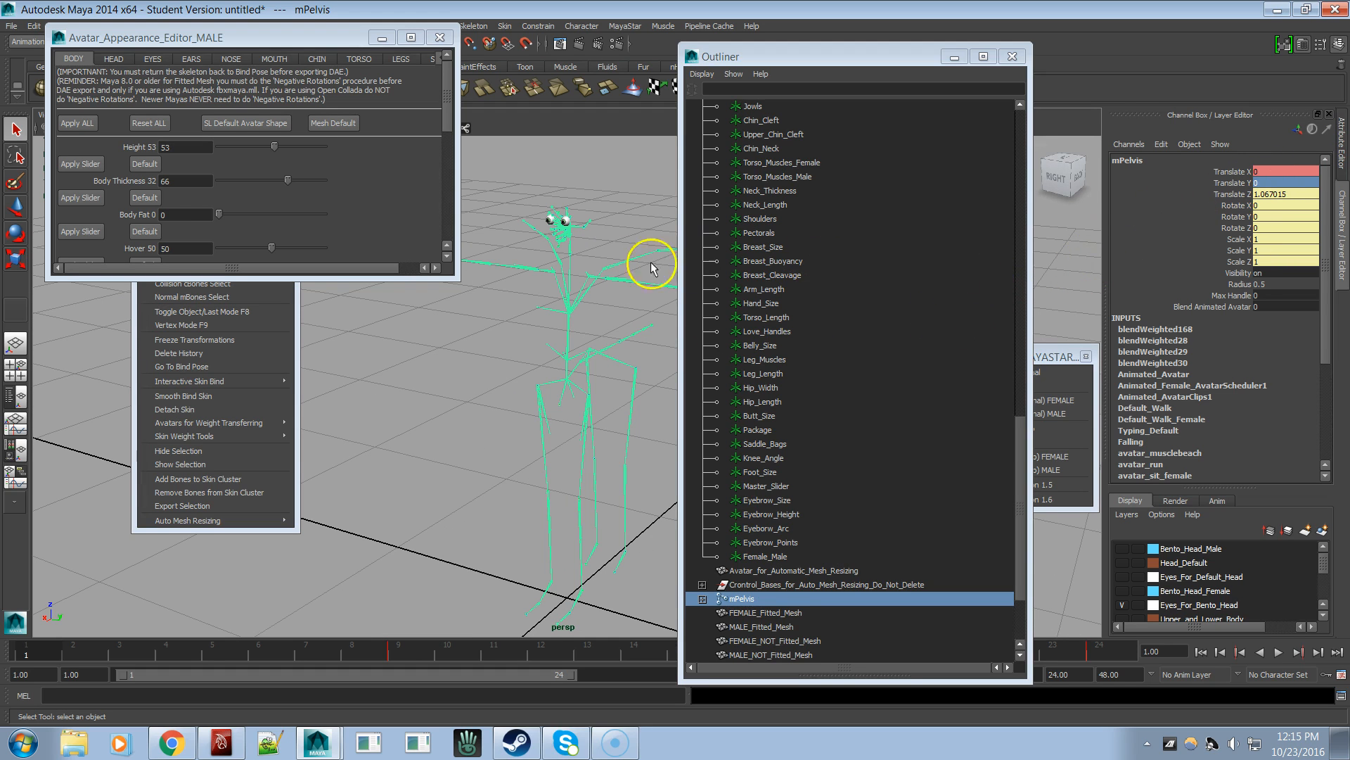
pyautogui.click(557, 281)
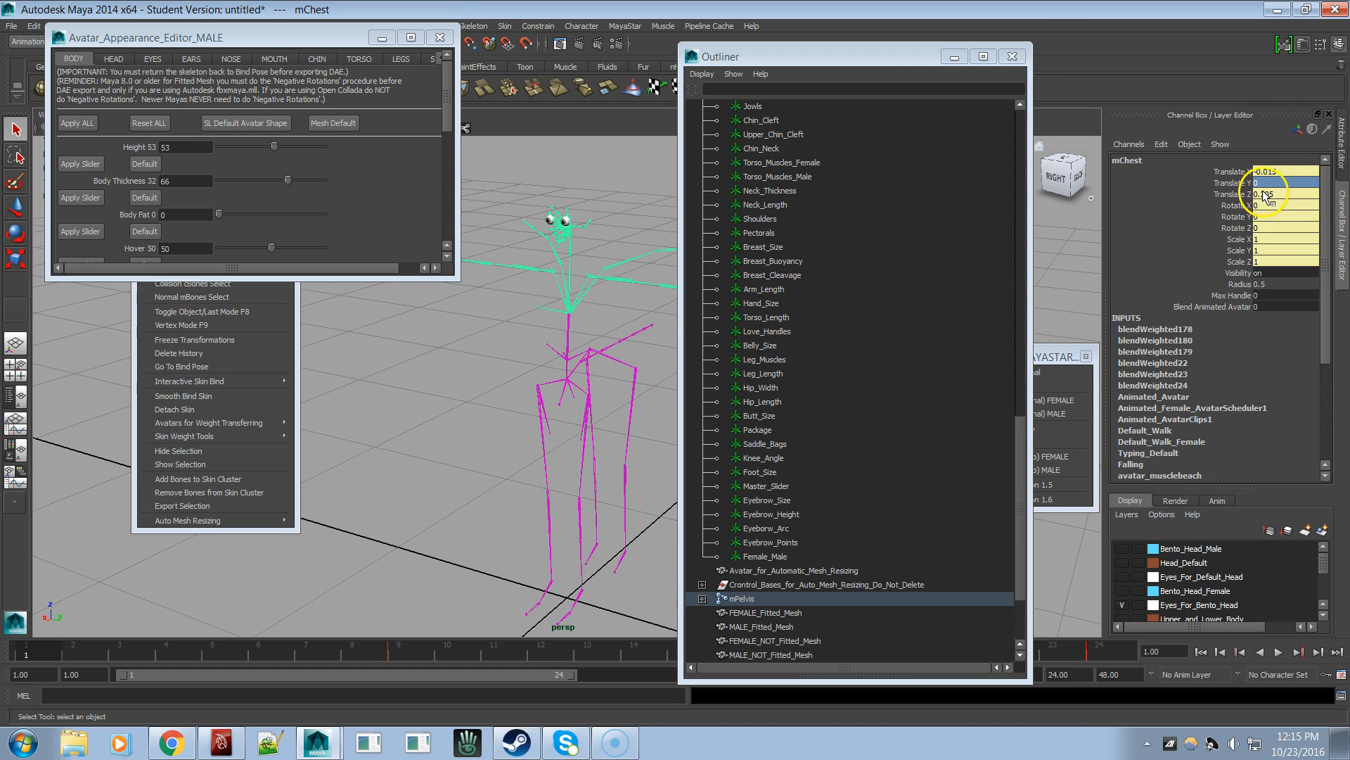
pyautogui.click(470, 387)
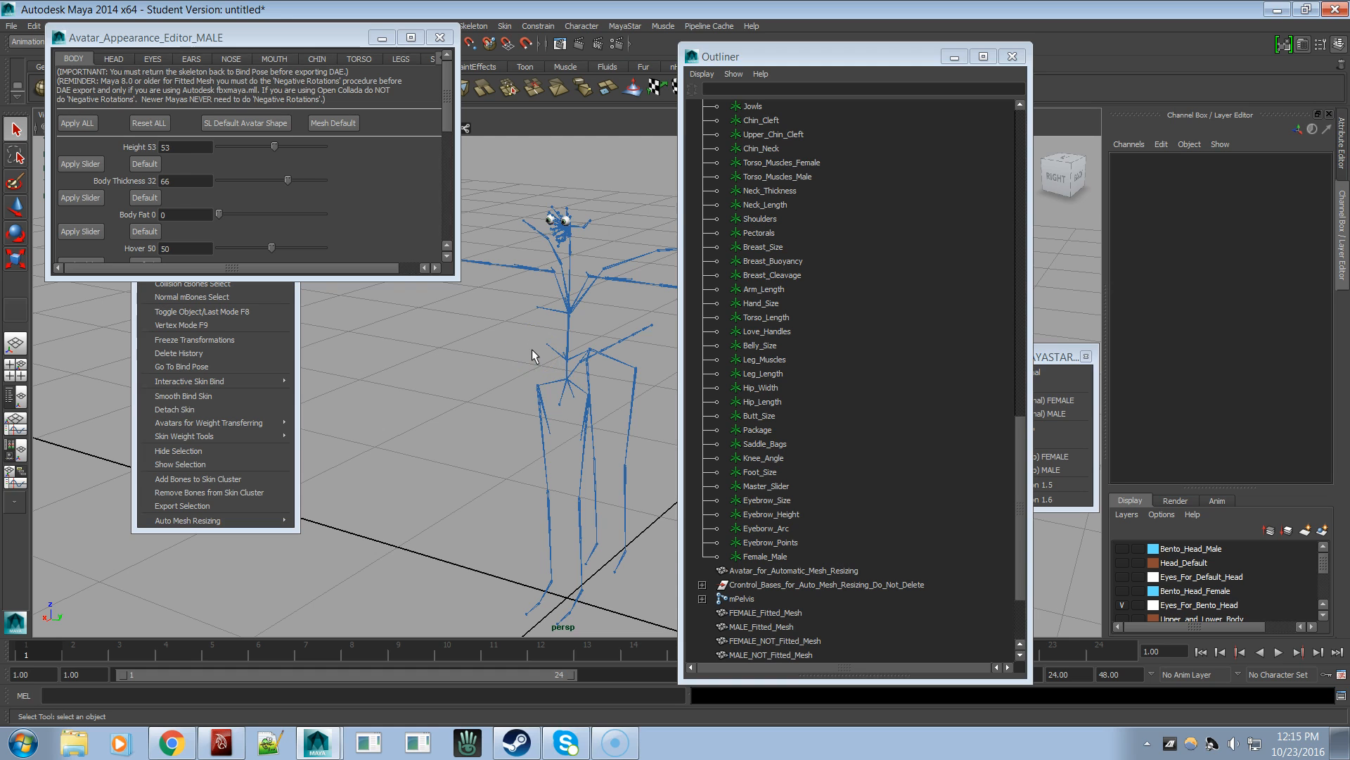
# - Set Body Thickness to 61 in the male appearance editor and apply Mesh Default
pyautogui.moveTo(288, 180)
pyautogui.mouseDown()
pyautogui.moveTo(249, 181)
pyautogui.moveTo(329, 181)
pyautogui.moveTo(264, 187)
pyautogui.moveTo(320, 180)
pyautogui.moveTo(283, 190)
pyautogui.mouseUp()
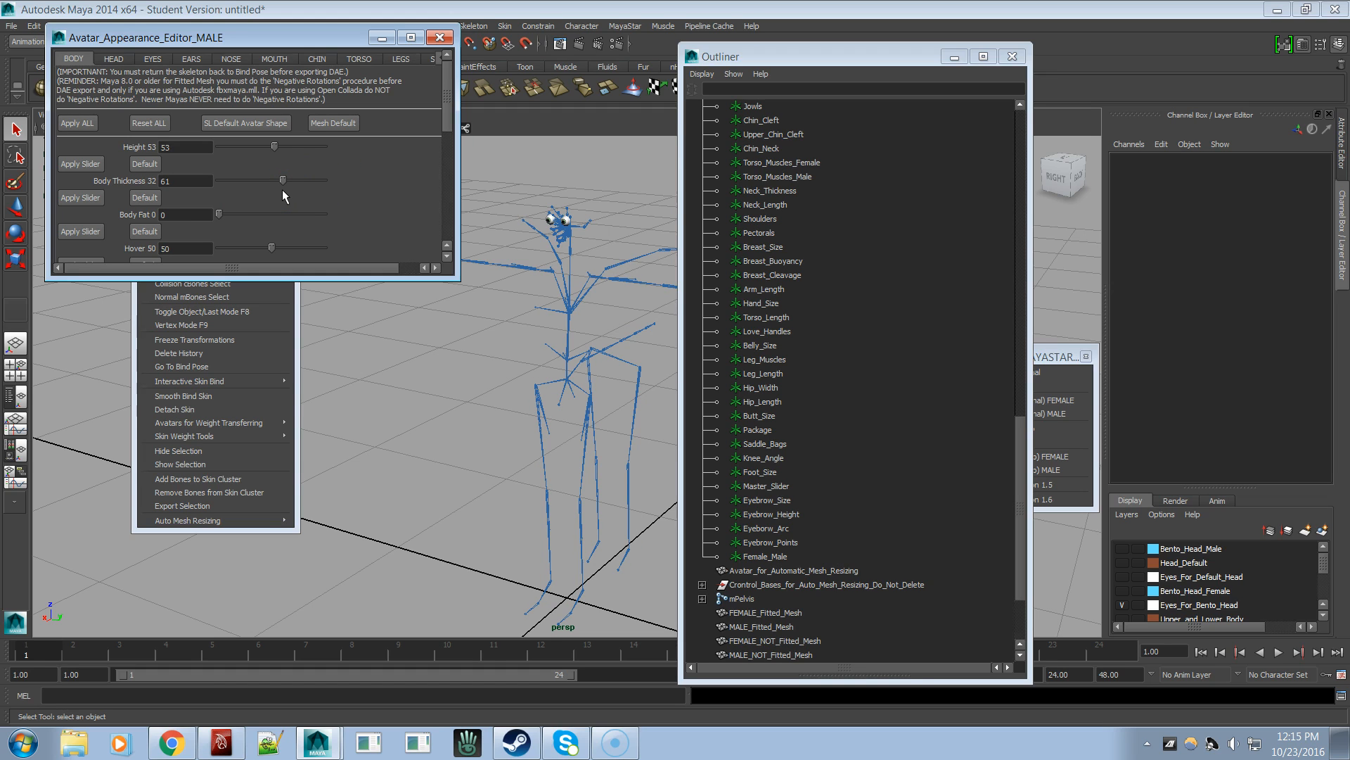
pyautogui.click(323, 124)
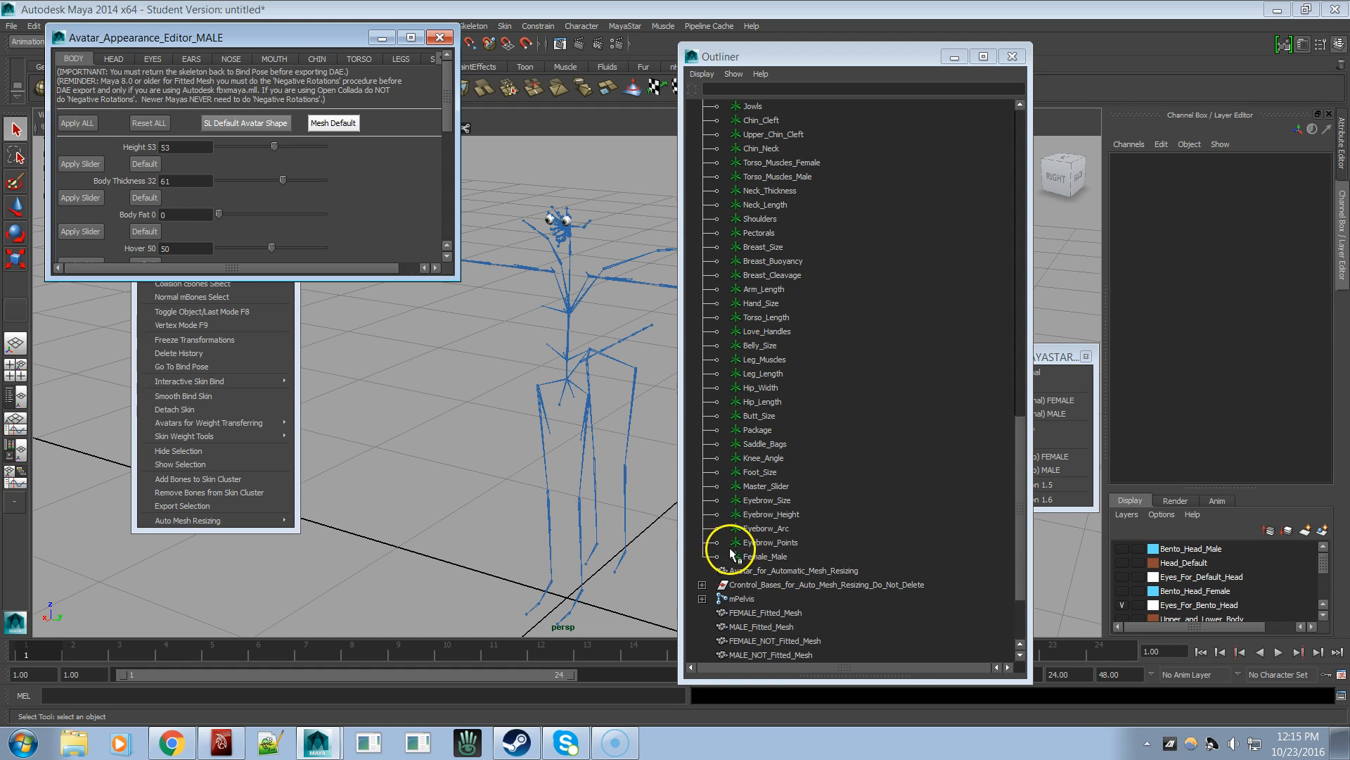
# - Set the Female_Male control's Translate Y to 1 and move the appearance editor down beside the skeleton
pyautogui.click(755, 557)
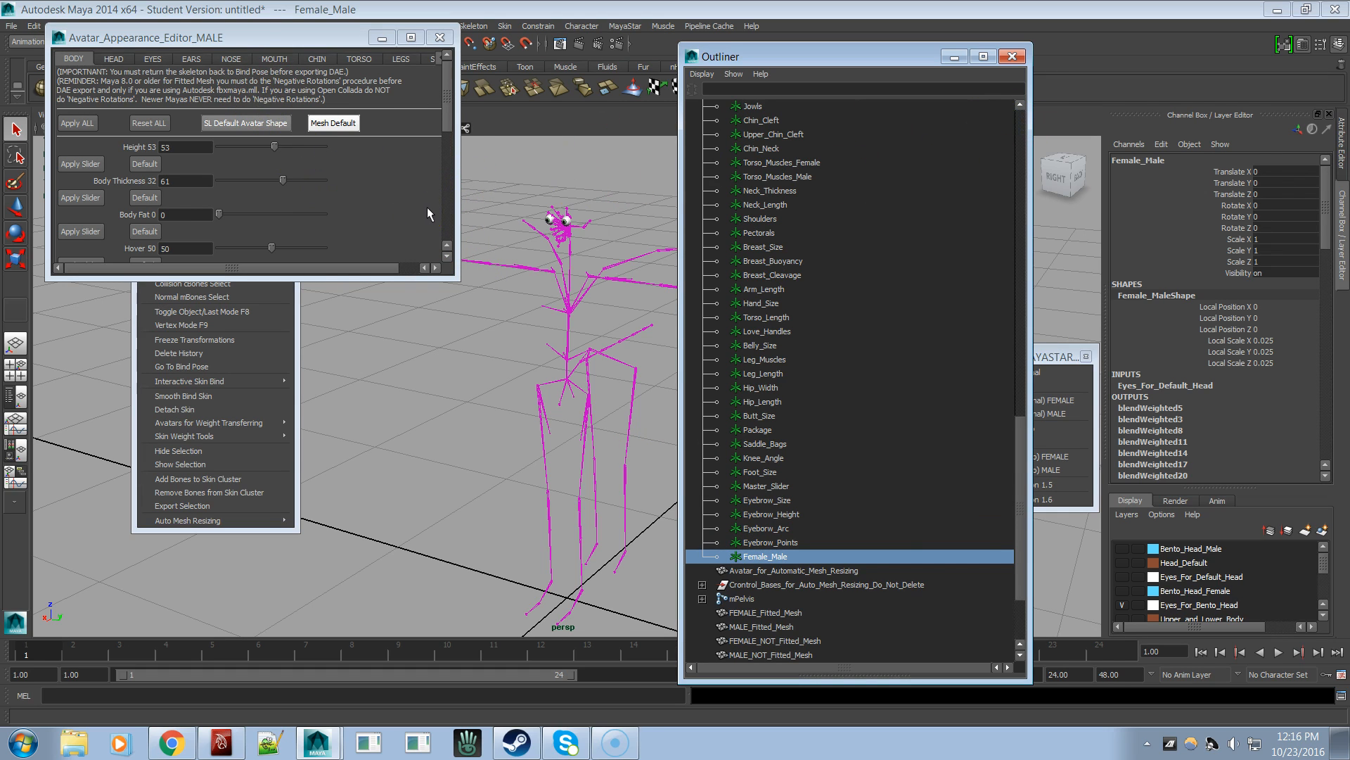
pyautogui.click(1273, 183)
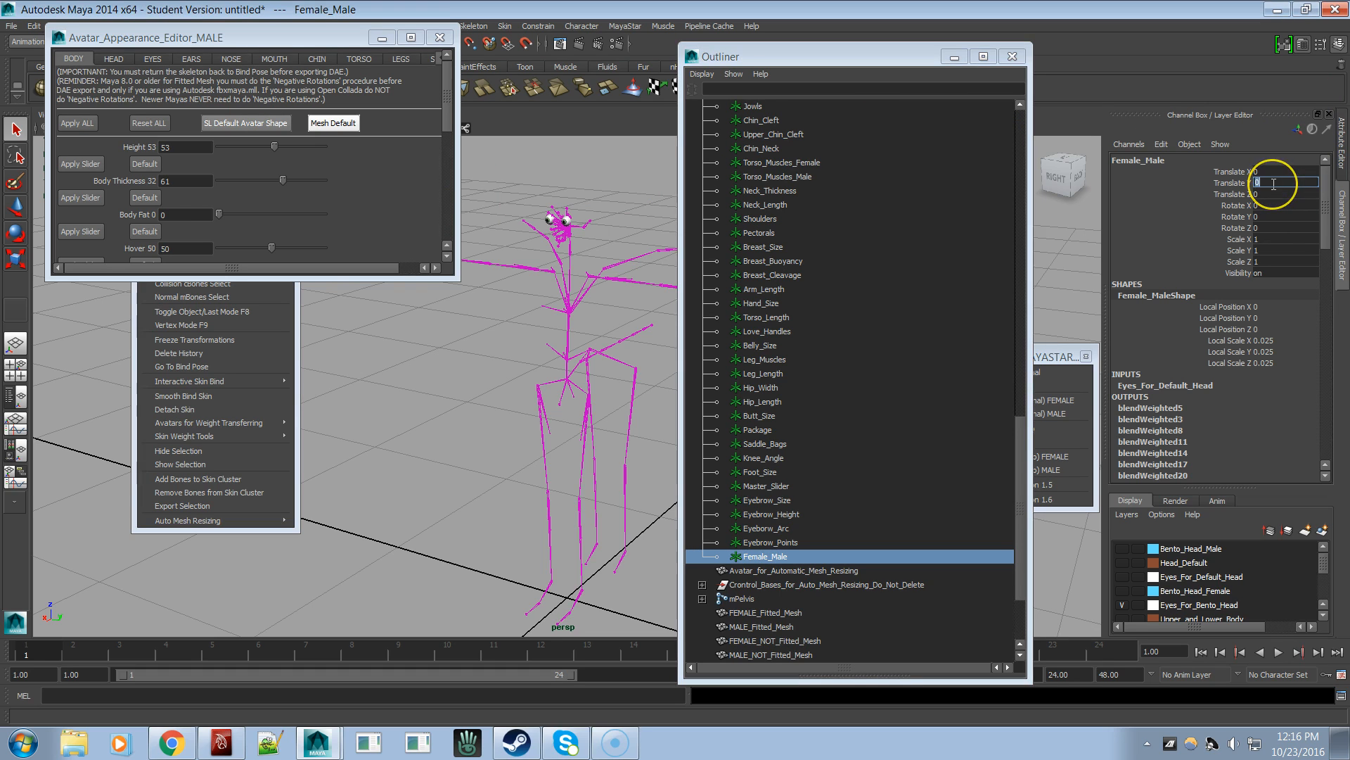
pyautogui.press('Return')
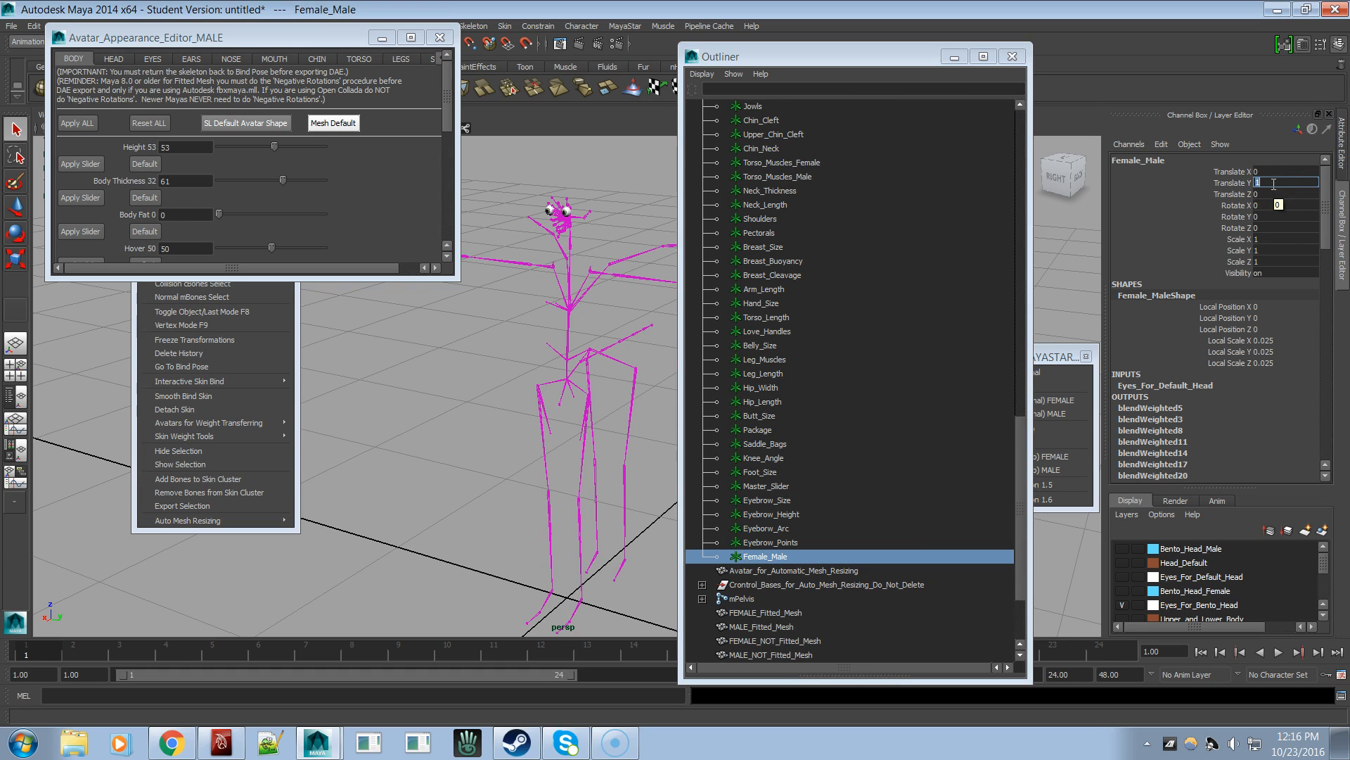
pyautogui.click(1274, 183)
pyautogui.moveTo(328, 49); pyautogui.dragTo(295, 450)
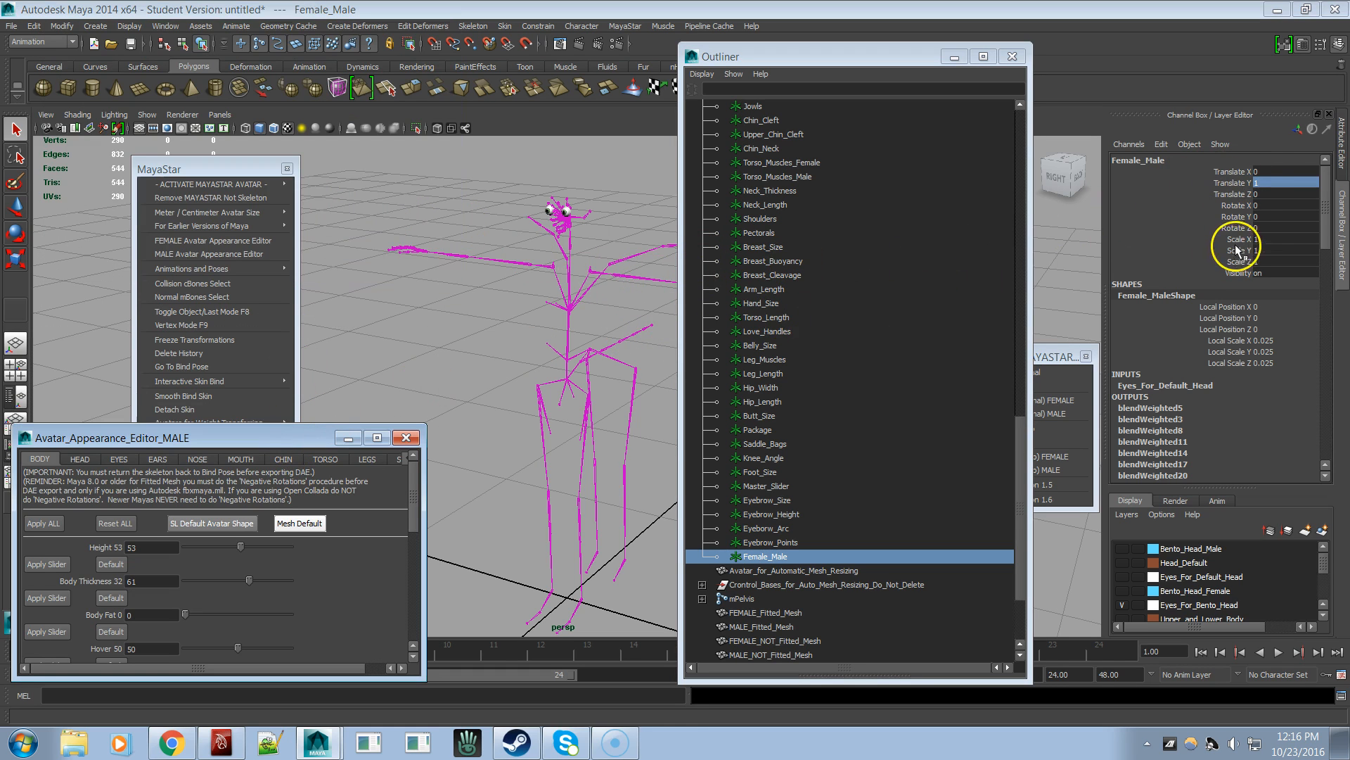
# - Switch the Female_Male control's Translate Y to 0 and back to 1 to compare the skeleton shapes
pyautogui.click(1262, 182)
pyautogui.write('0')
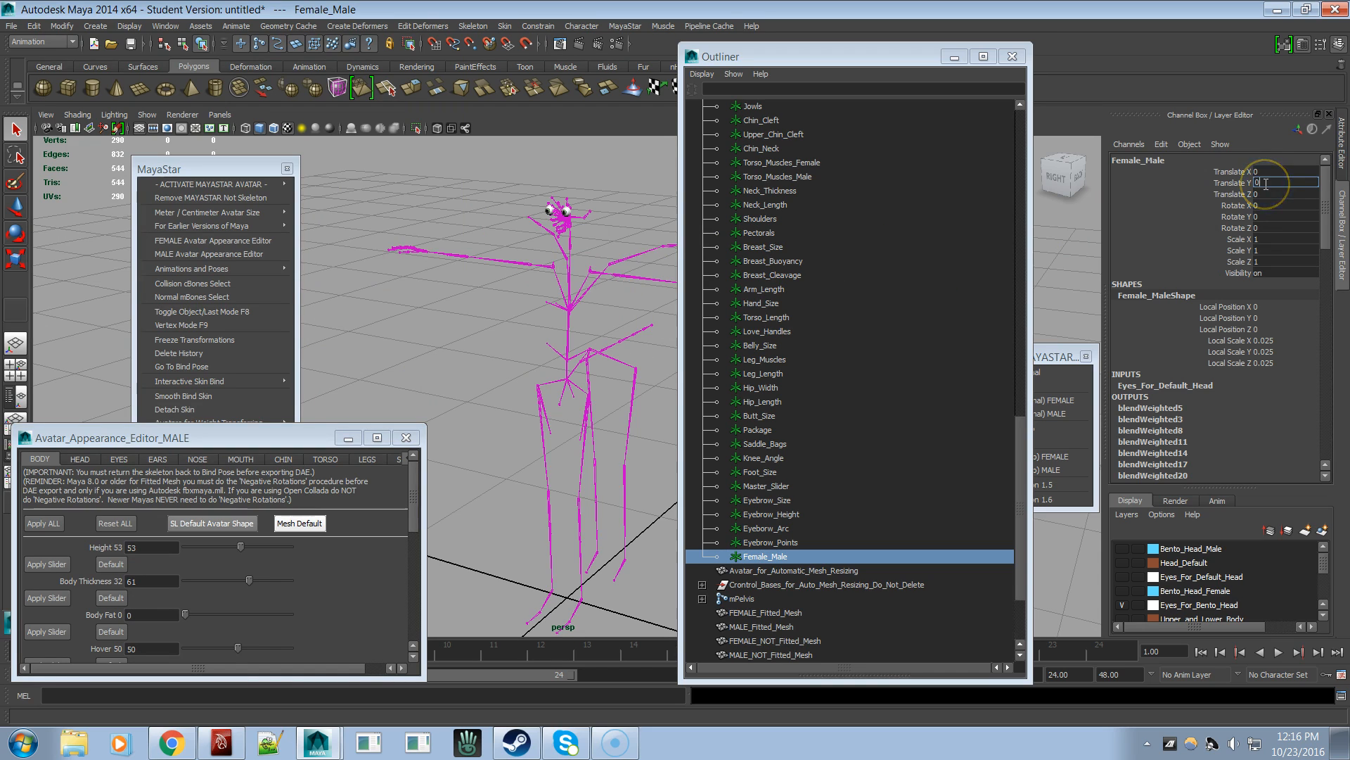
pyautogui.press('Return')
pyautogui.write('1')
pyautogui.press('Return')
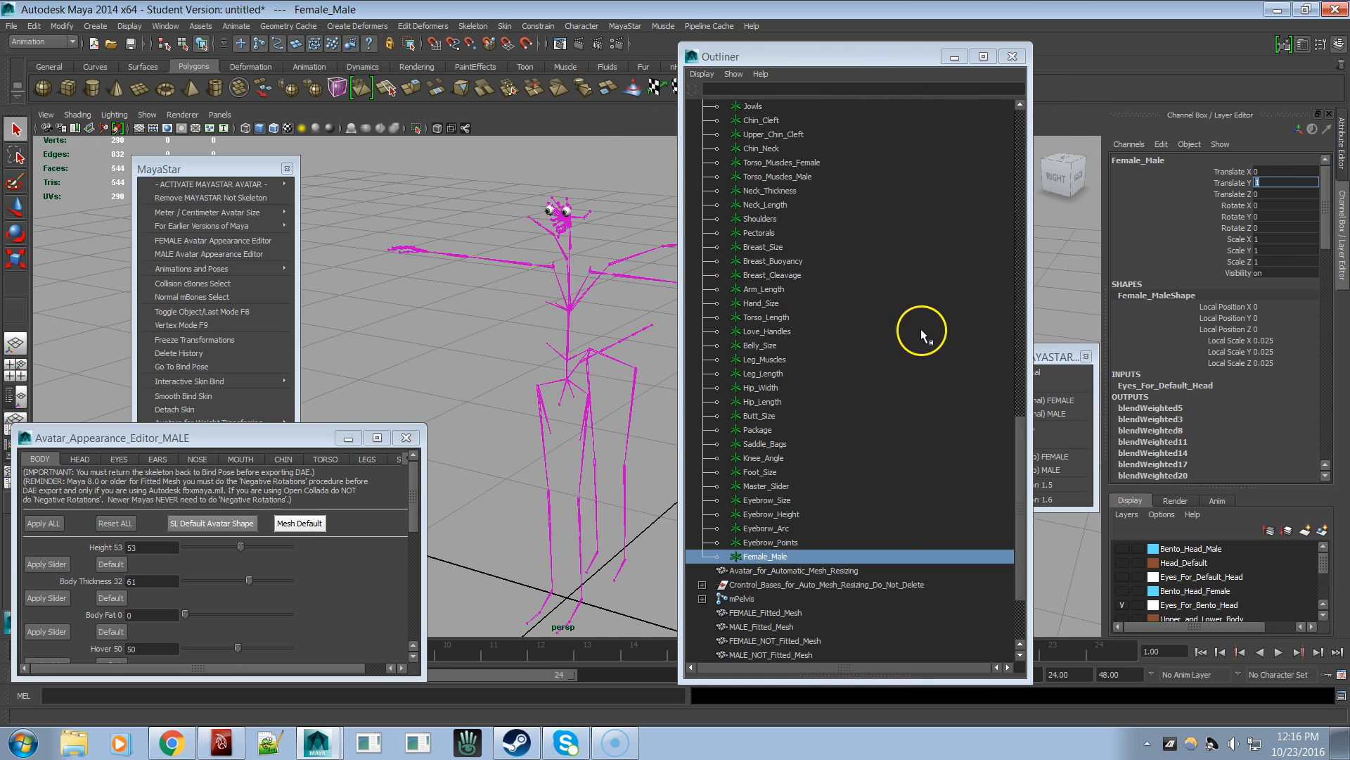
pyautogui.click(1063, 357)
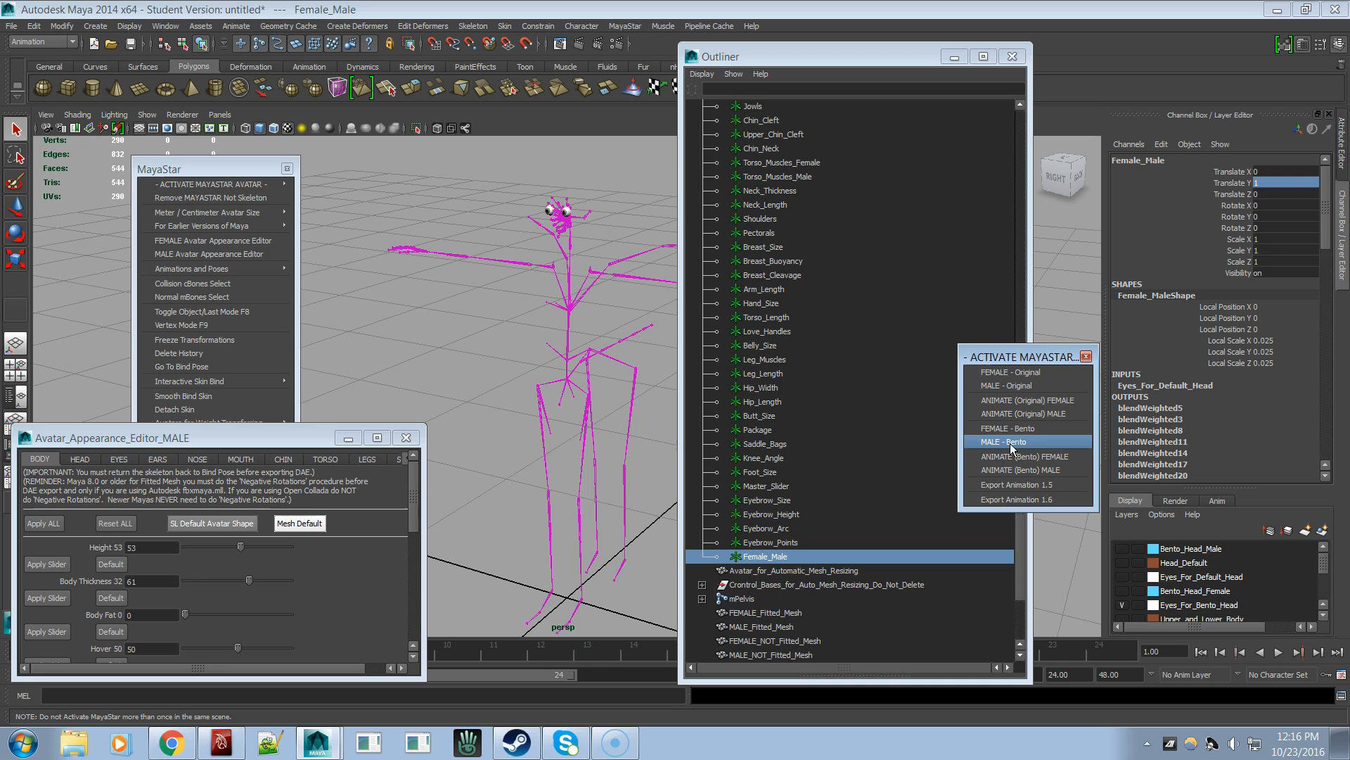
pyautogui.click(1011, 460)
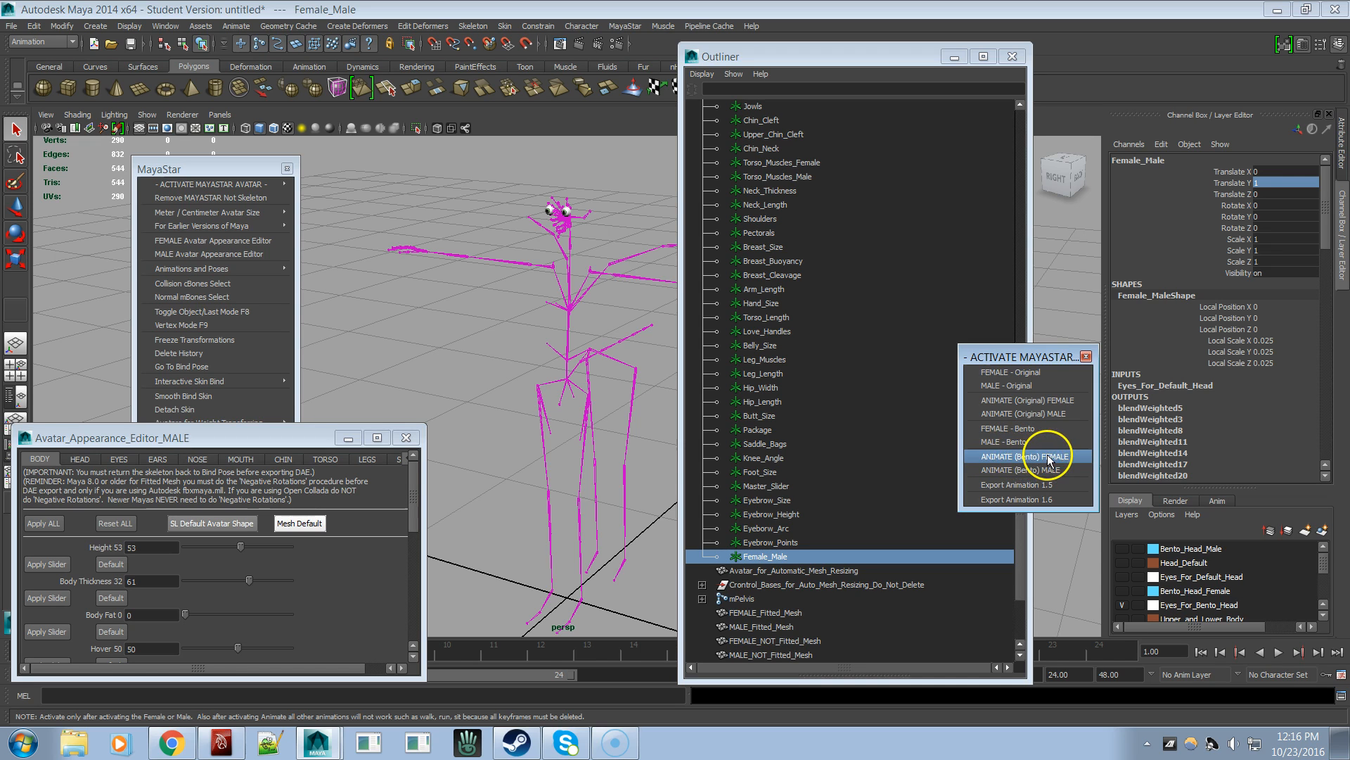
pyautogui.click(1010, 400)
pyautogui.click(1007, 372)
pyautogui.click(1015, 386)
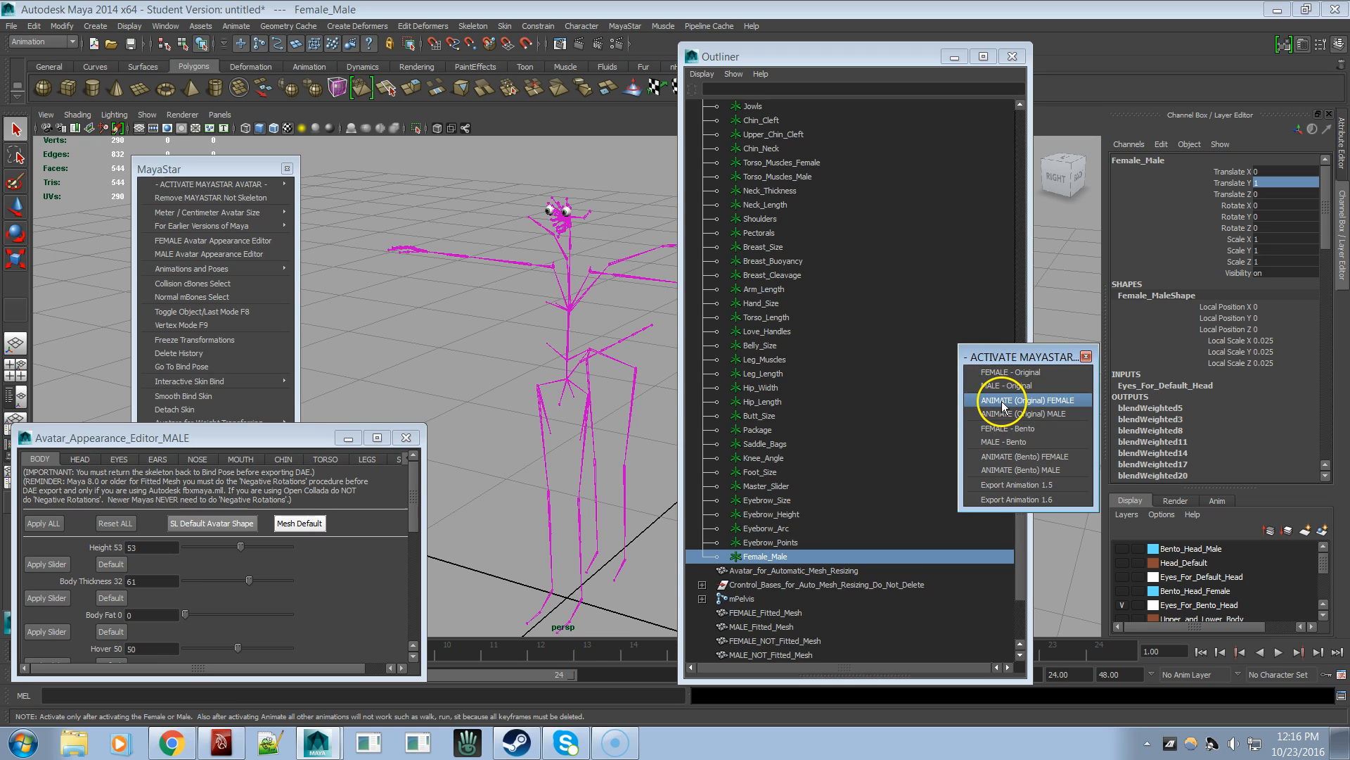
pyautogui.click(1010, 402)
pyautogui.click(1025, 385)
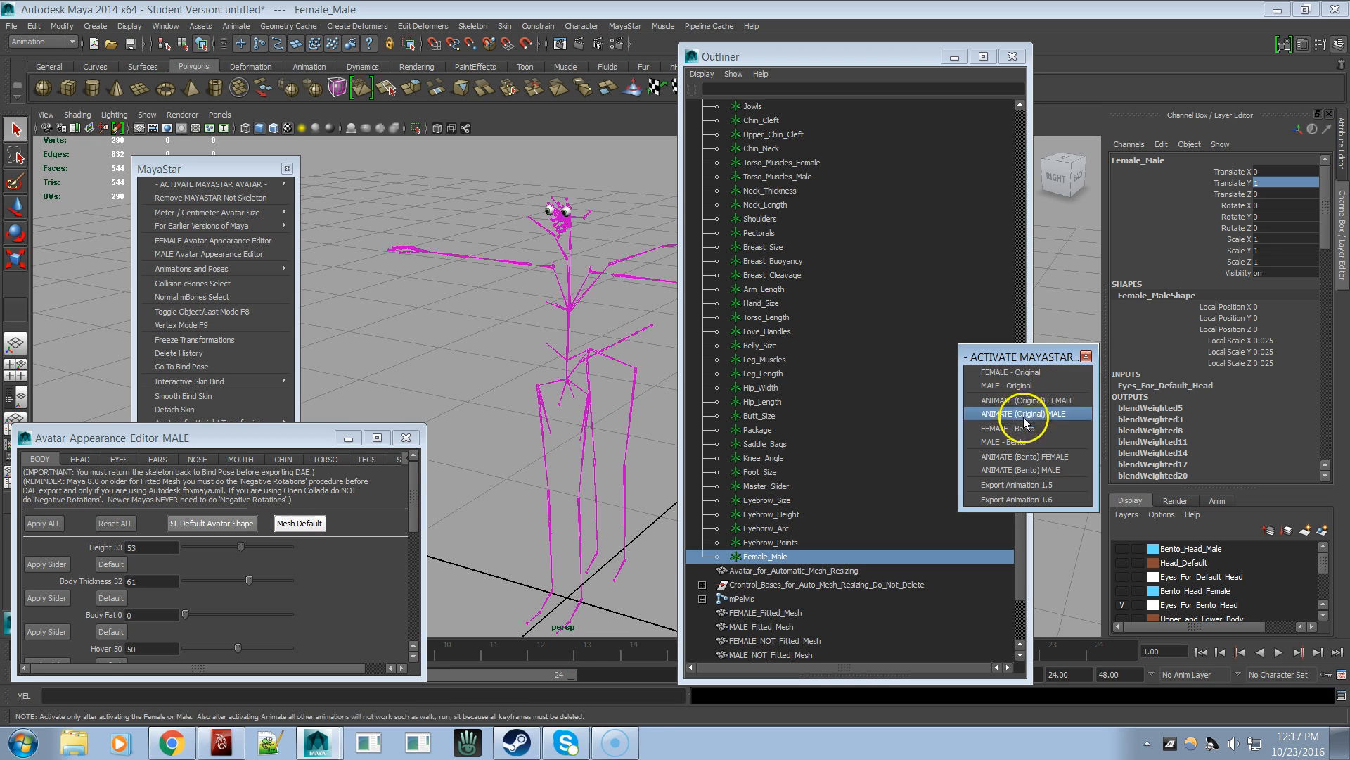
pyautogui.click(1148, 297)
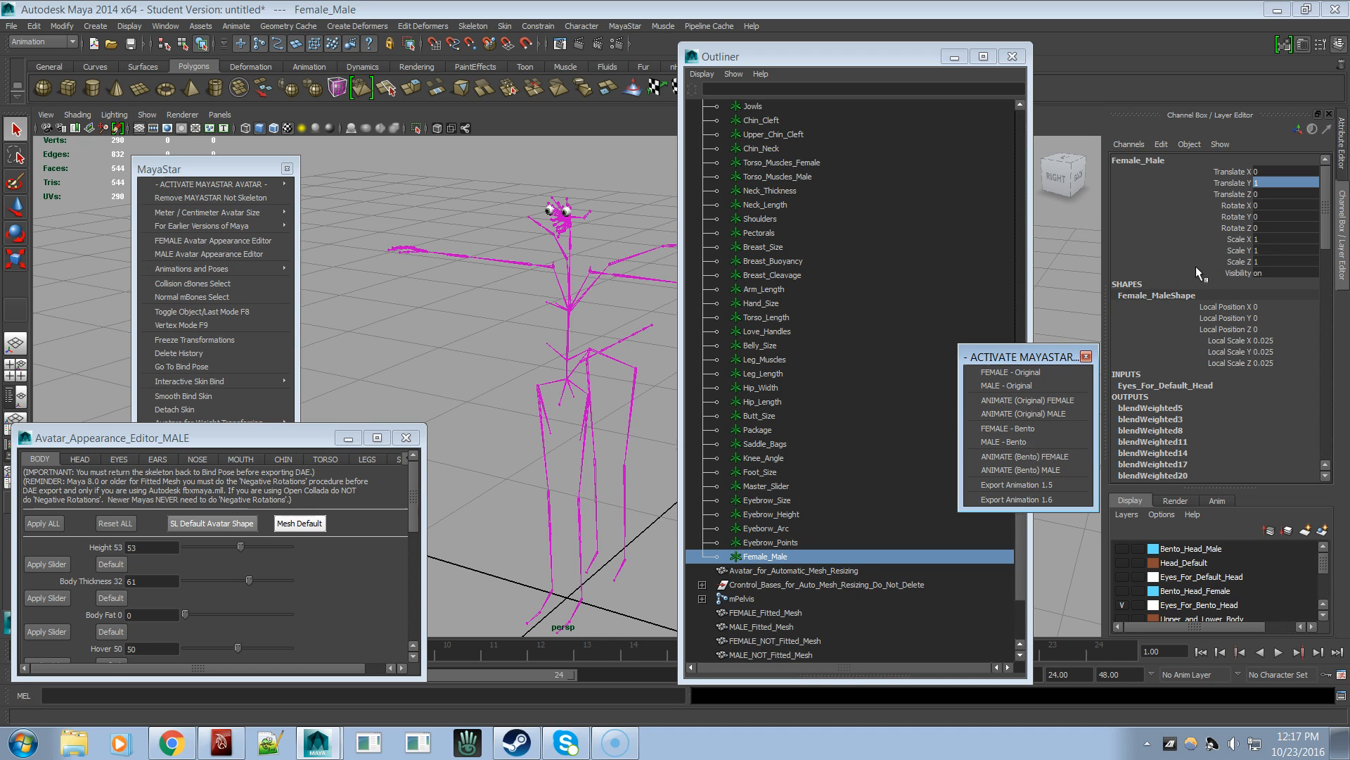
pyautogui.click(1251, 226)
# - Show the Upper_and_Lower_Body layer
pyautogui.scroll(-1, 1119, 580)
pyautogui.click(1120, 573)
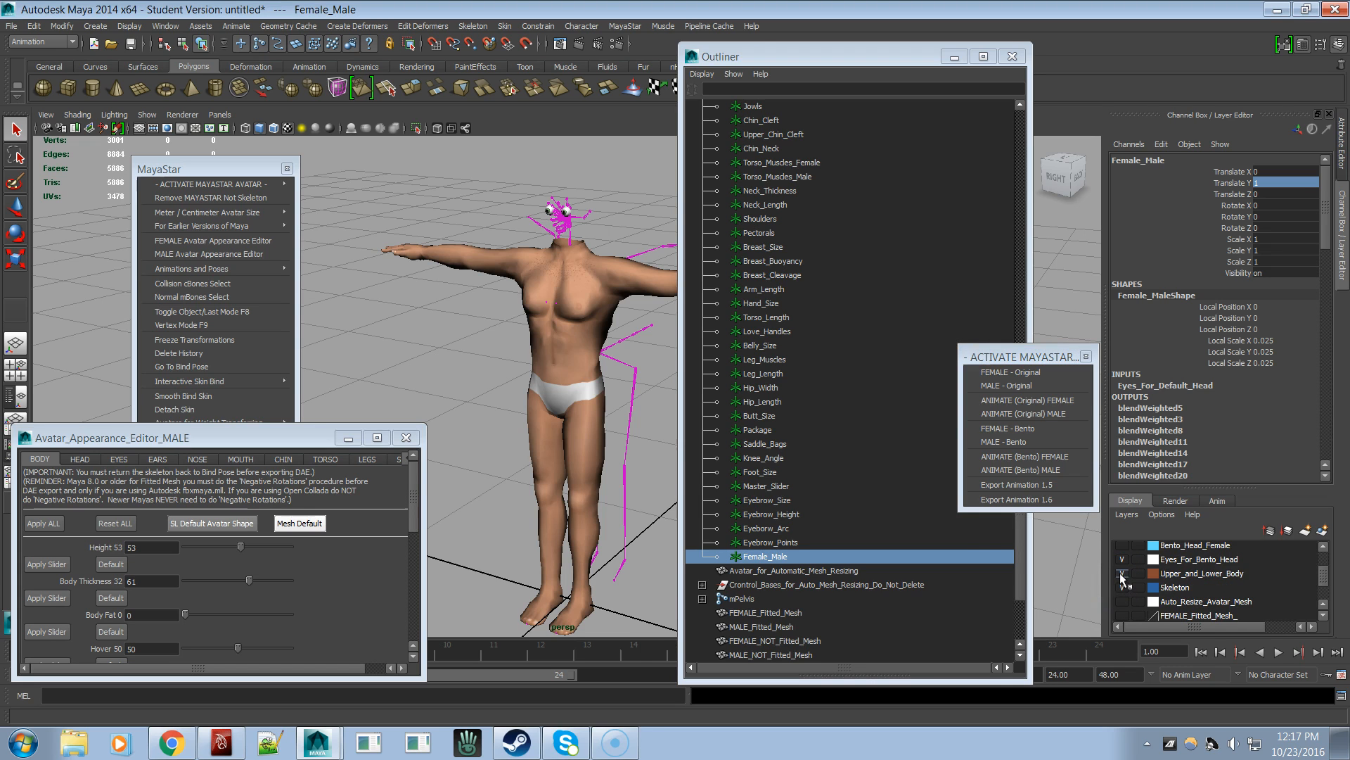
# - Switch the Female_Male control's Translate Y to 0 and back to 1 to compare the female and male body meshes
pyautogui.click(1270, 183)
pyautogui.write('0')
pyautogui.press('Return')
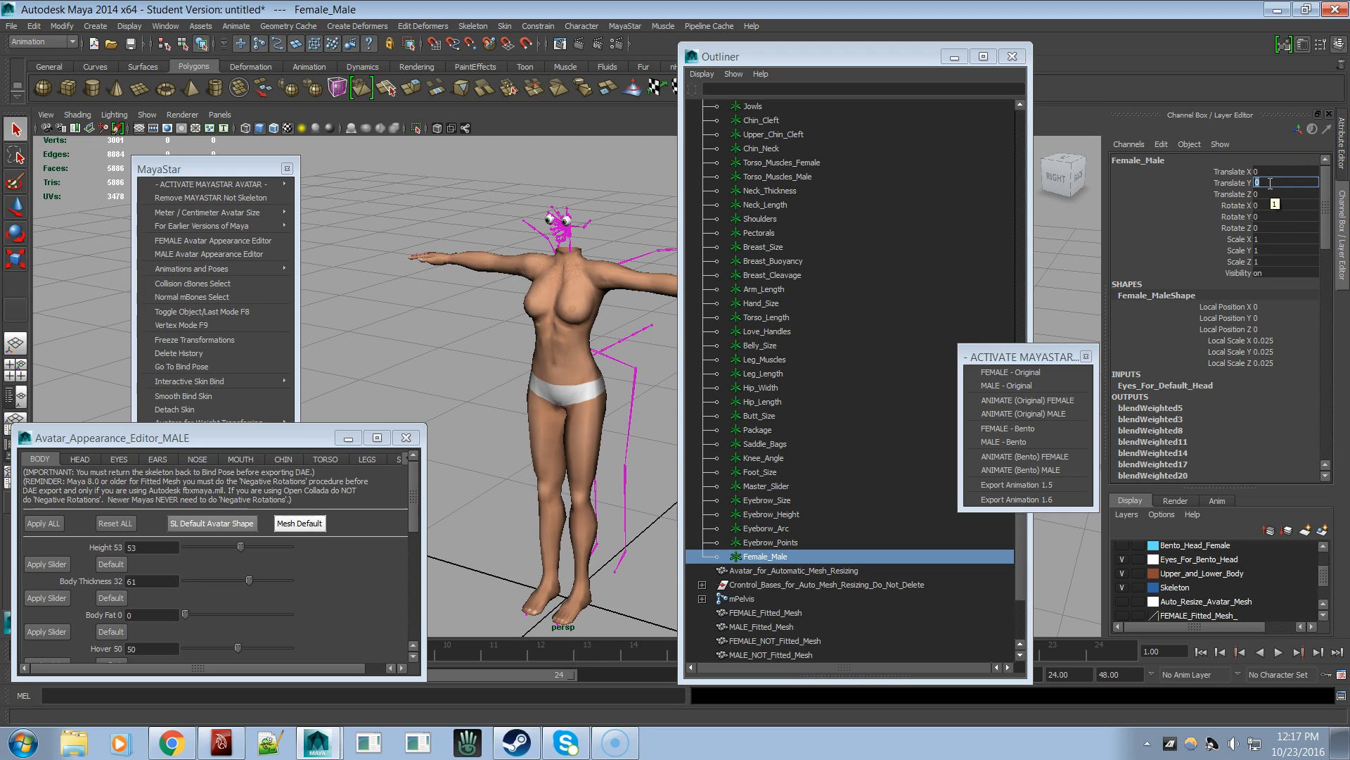
pyautogui.click(547, 318)
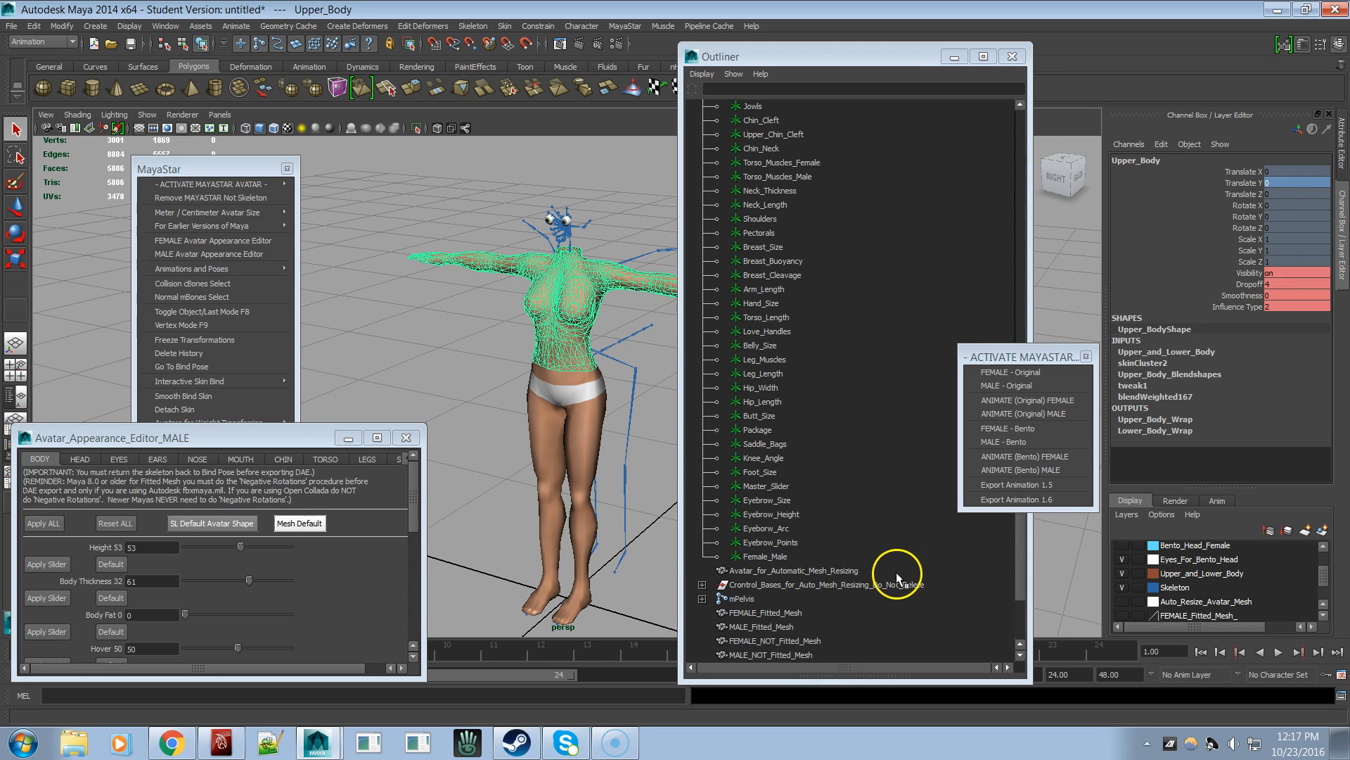
pyautogui.click(765, 557)
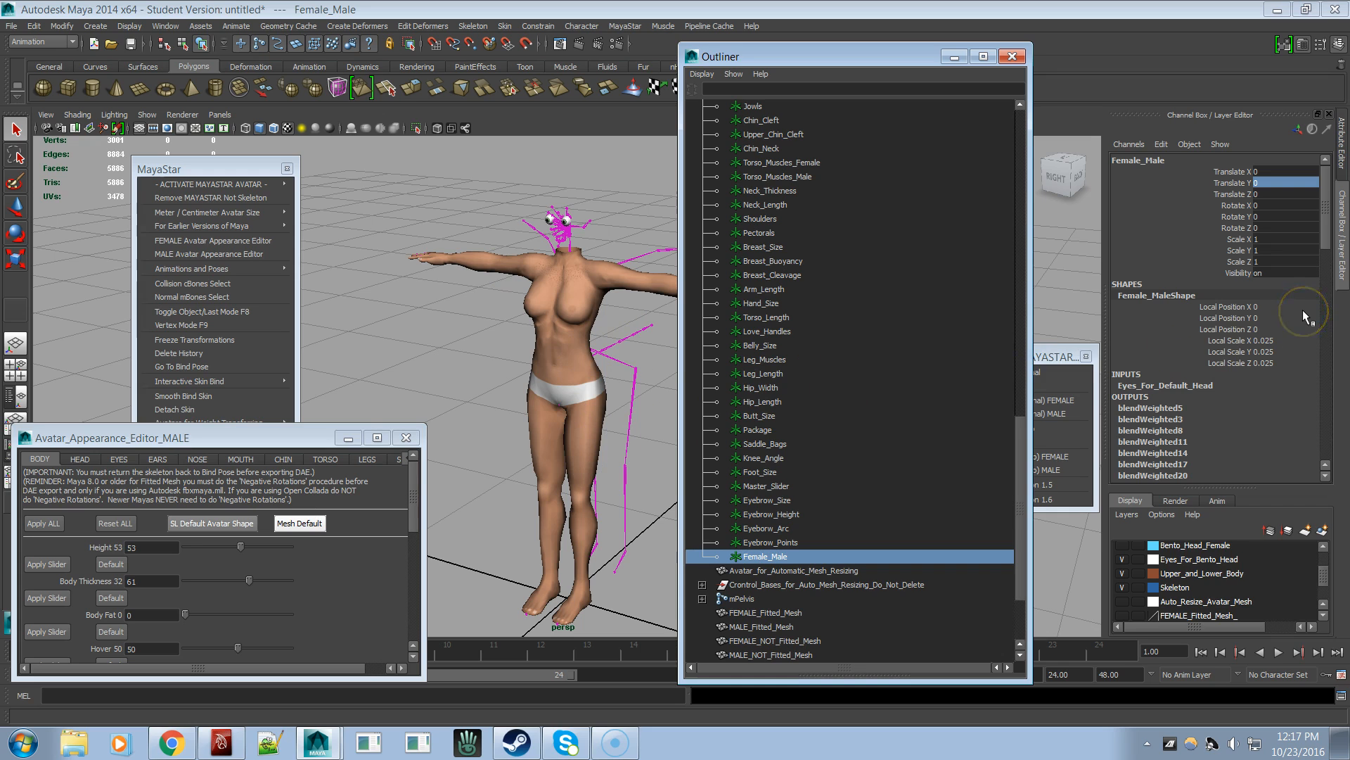
pyautogui.doubleClick(1265, 183)
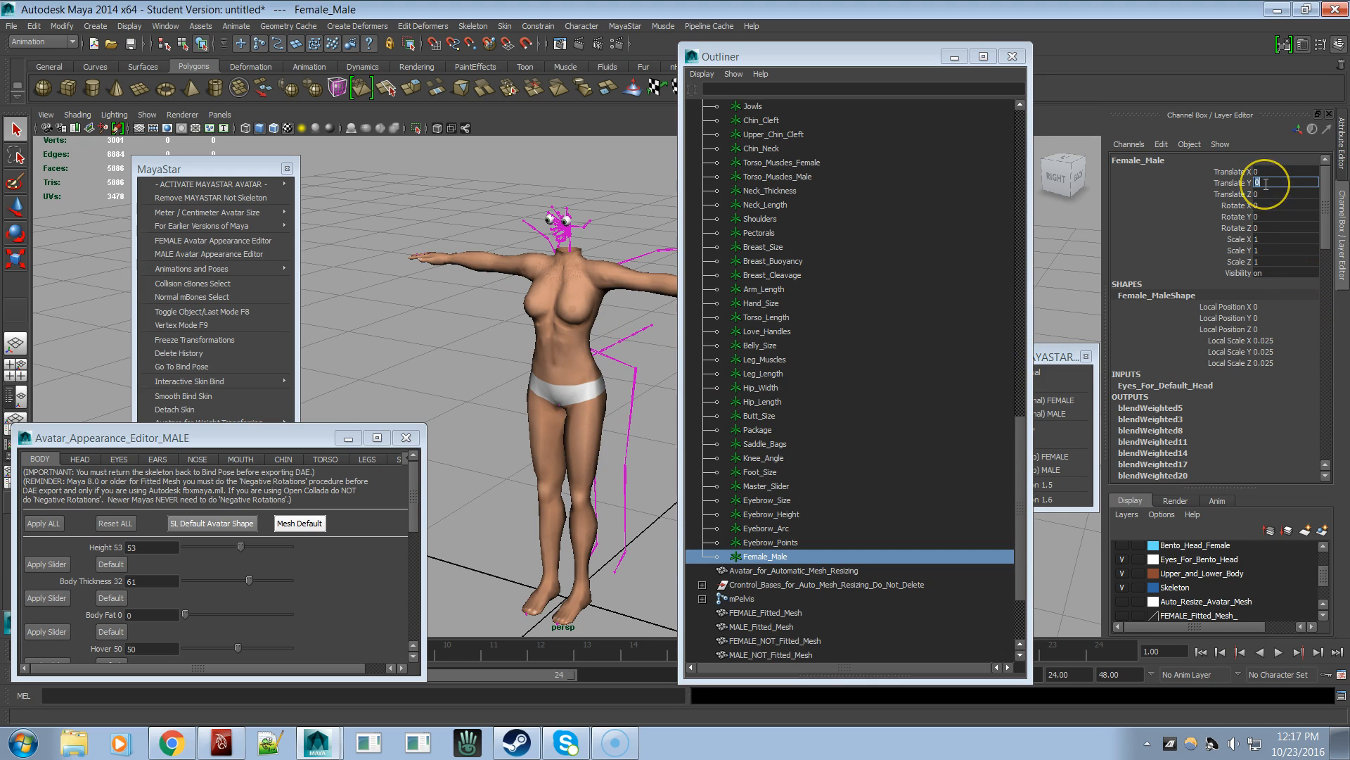
pyautogui.write('1')
pyautogui.press('Return')
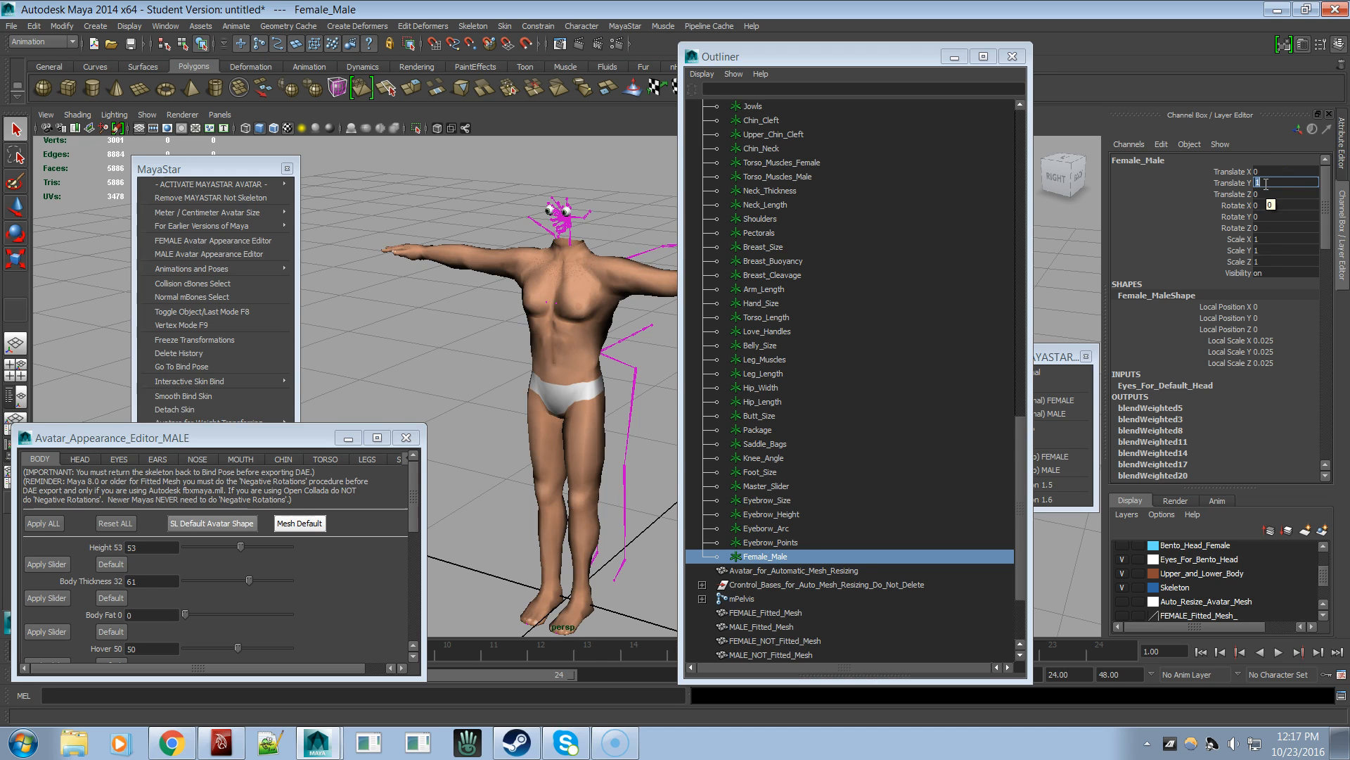
# - Select the upper and lower body meshes in turn, then show the Head_Default layer
pyautogui.click(614, 320)
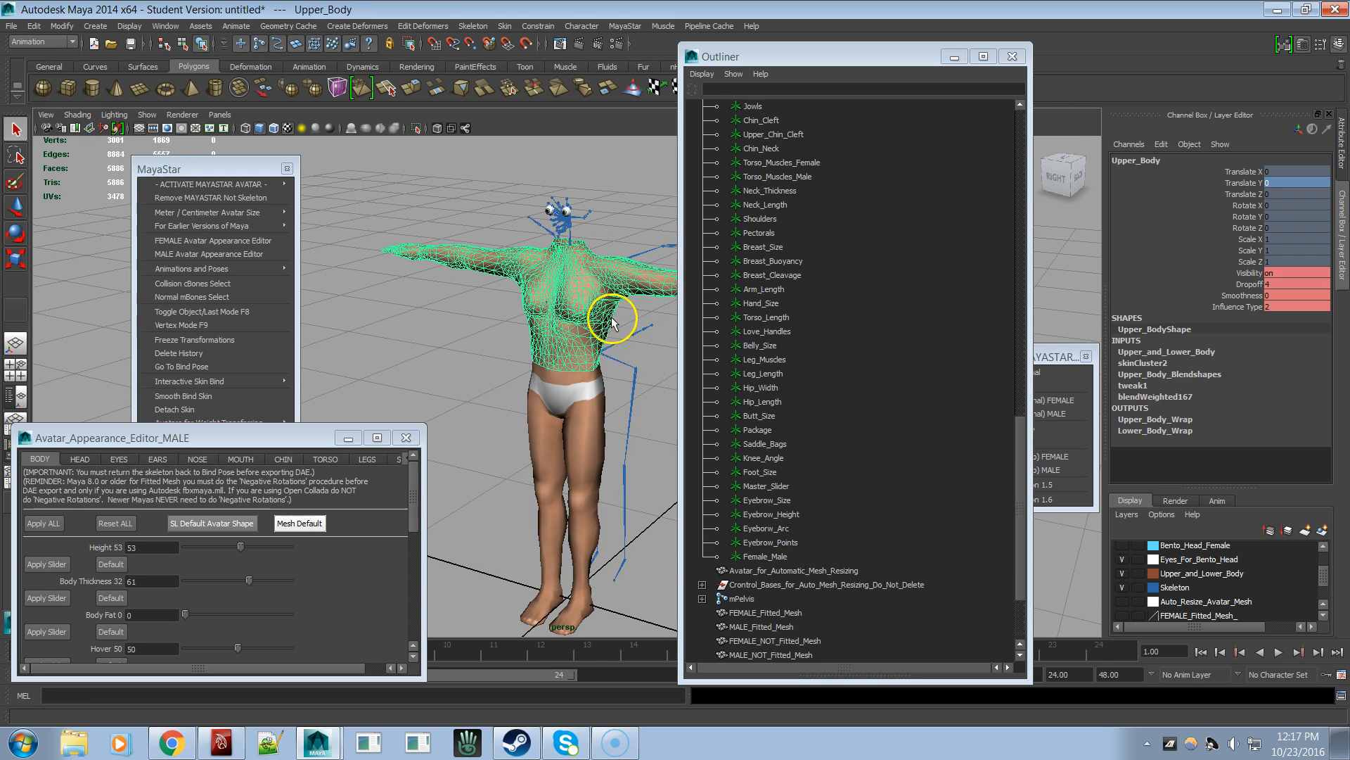
pyautogui.click(609, 418)
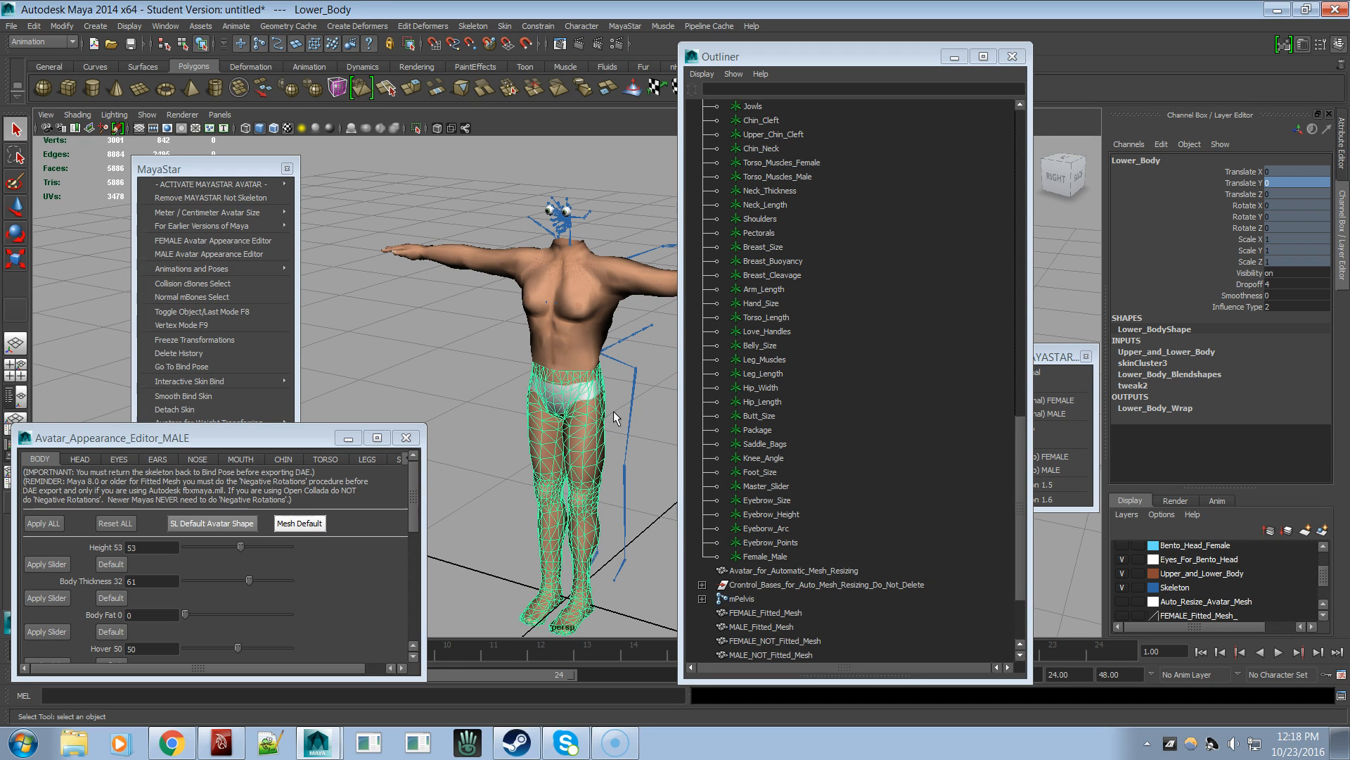
pyautogui.click(614, 302)
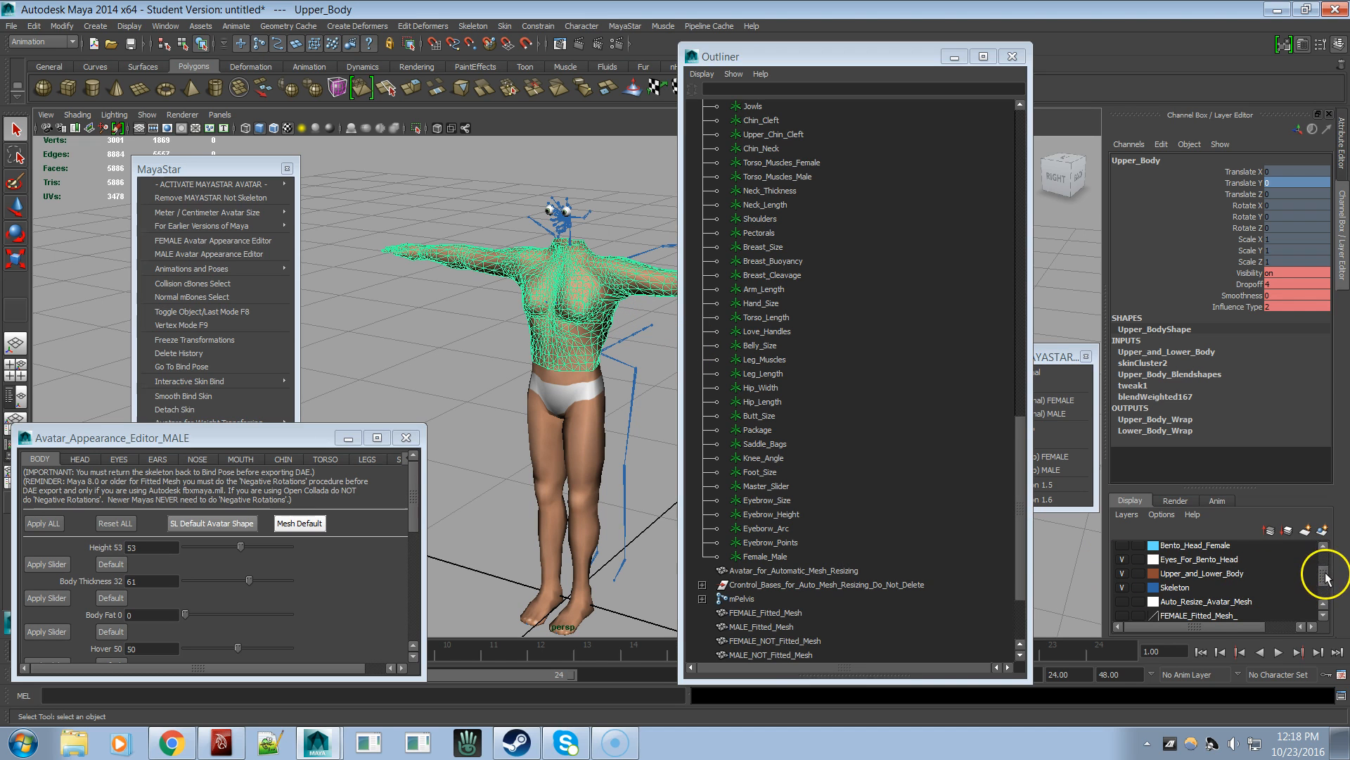
pyautogui.scroll(1, 1294, 567)
pyautogui.click(1123, 563)
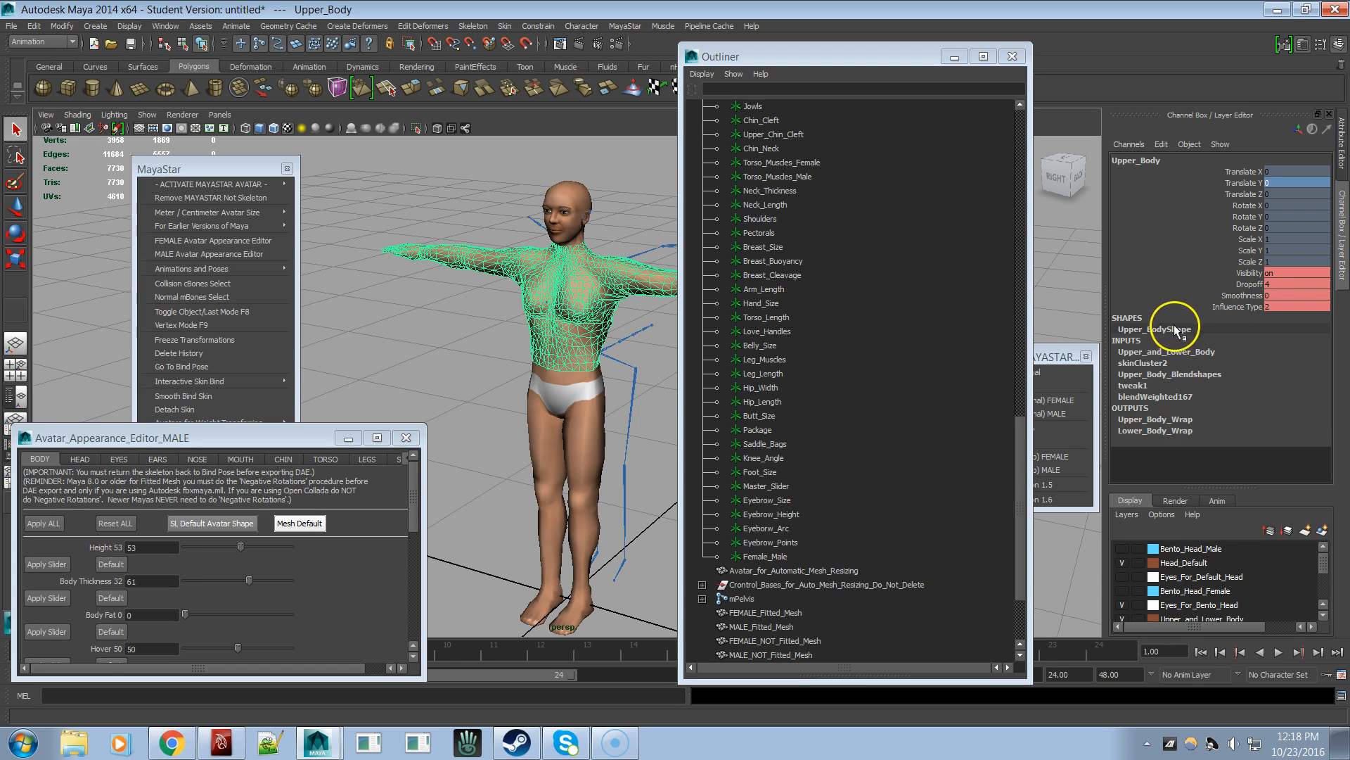
# - Switch Female_Male's Translate Y to 0 and back to 1 to compare the full avatar with the default head
pyautogui.click(799, 554)
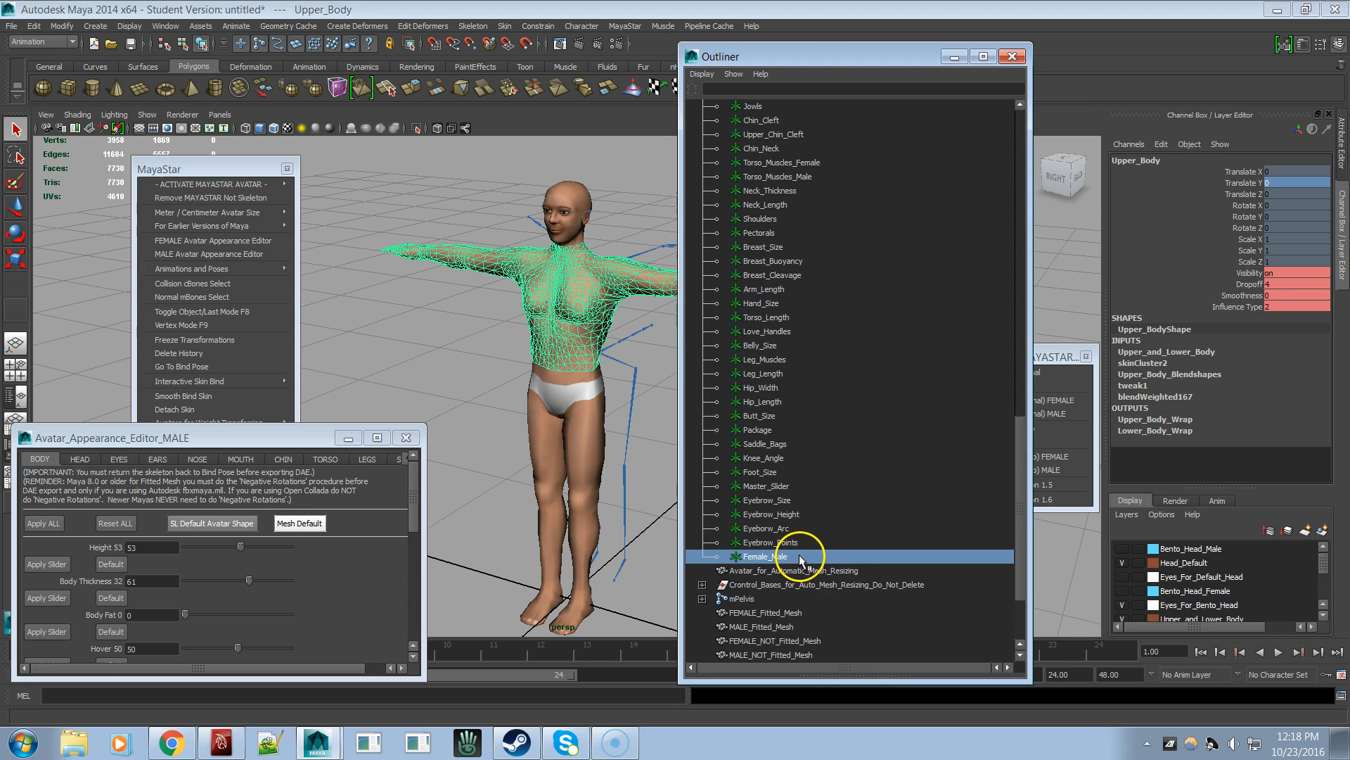
pyautogui.click(1260, 183)
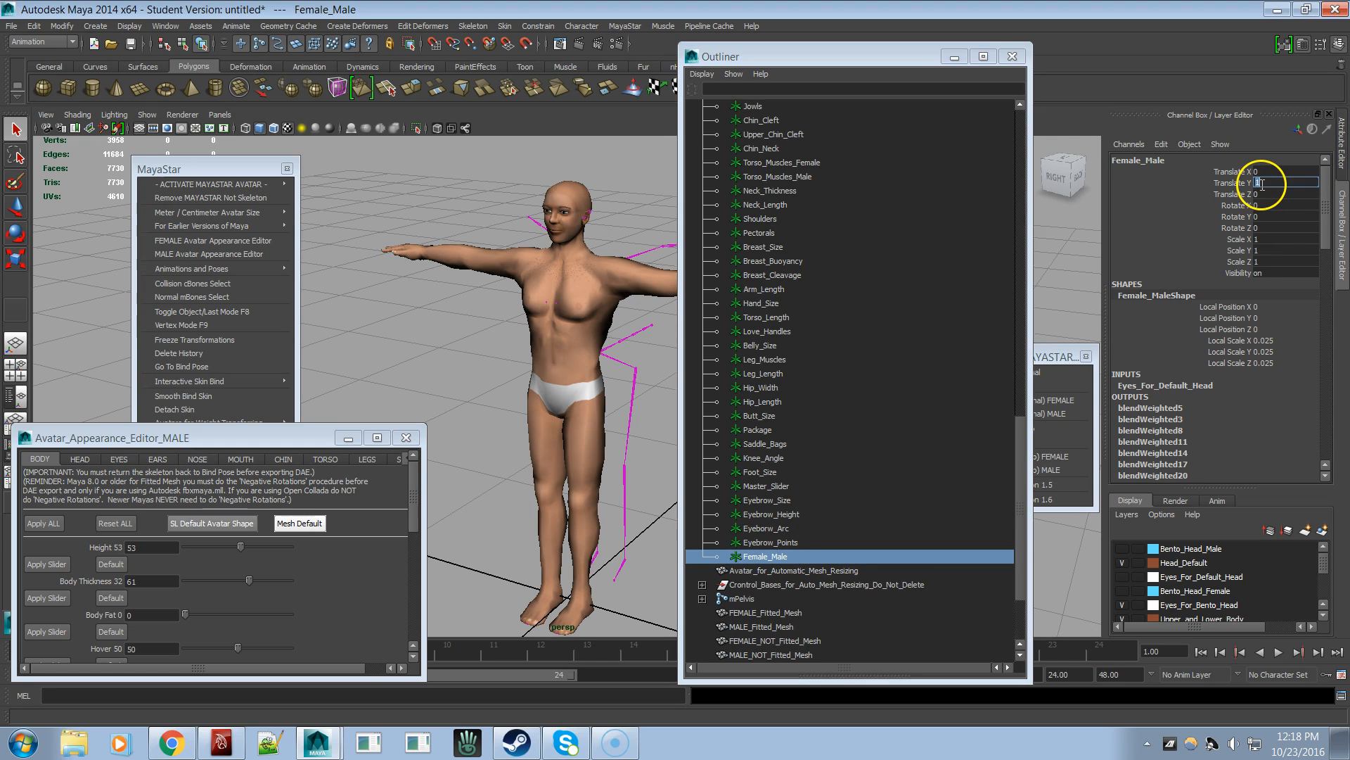
pyautogui.write('0')
pyautogui.press('Return')
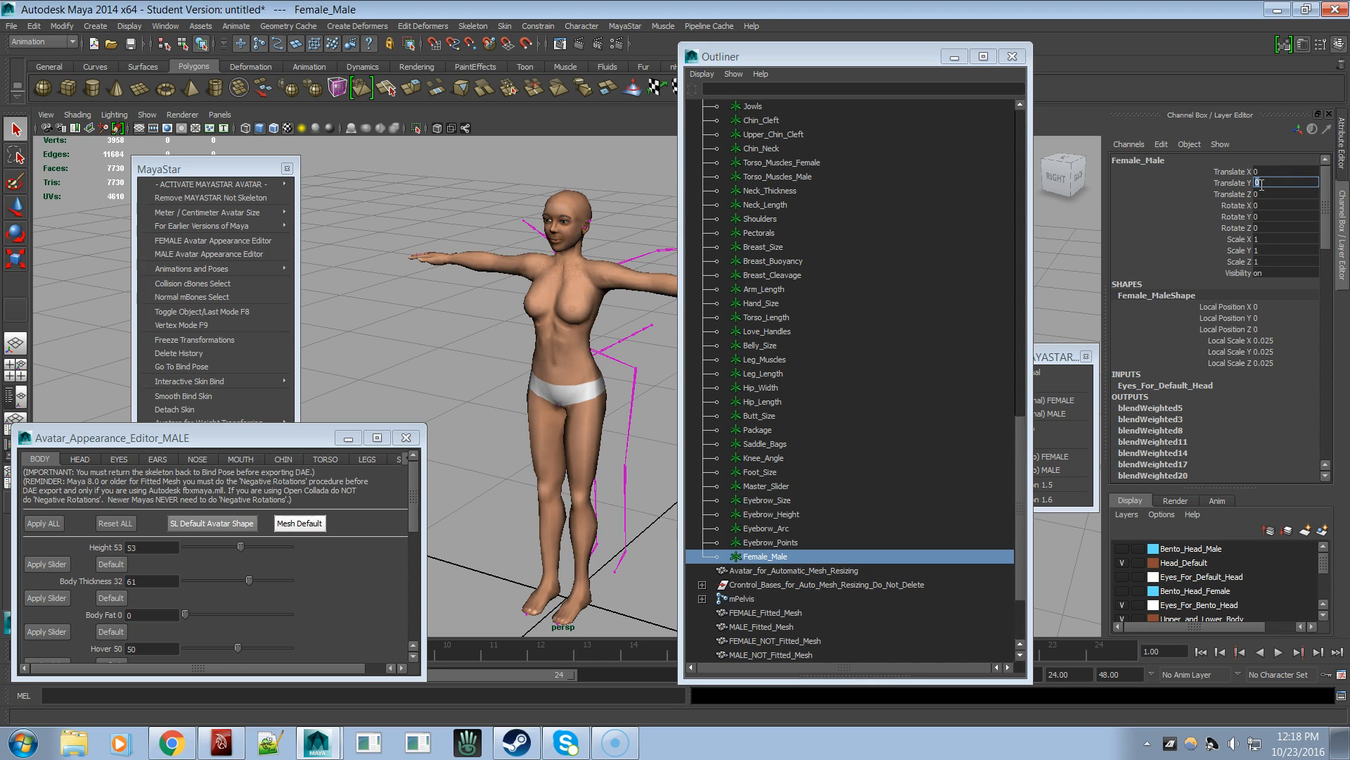
pyautogui.write('1')
pyautogui.press('Return')
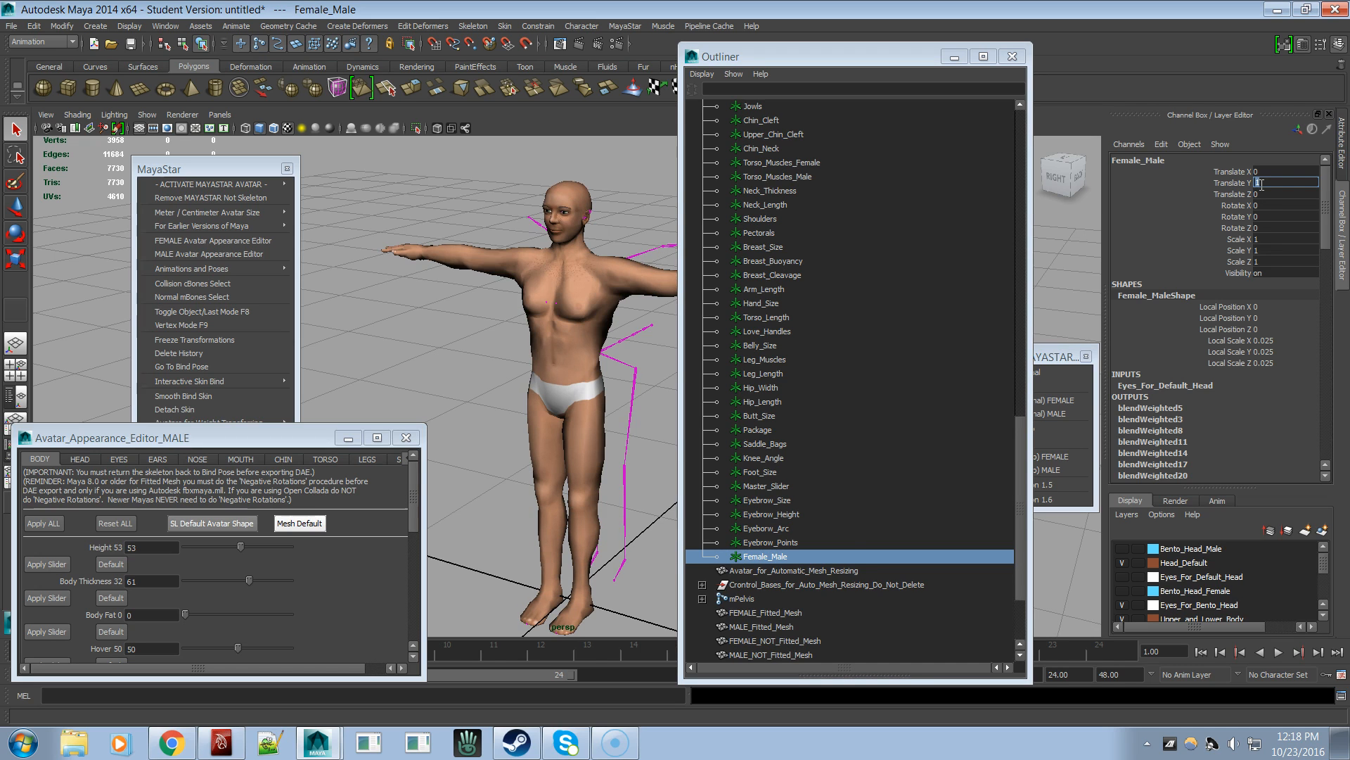
# - Swap the Head_Default layer for Bento_Head_Male and examine the head and neck with Female_Male's Translate Y at 0
pyautogui.click(1124, 562)
pyautogui.click(1122, 548)
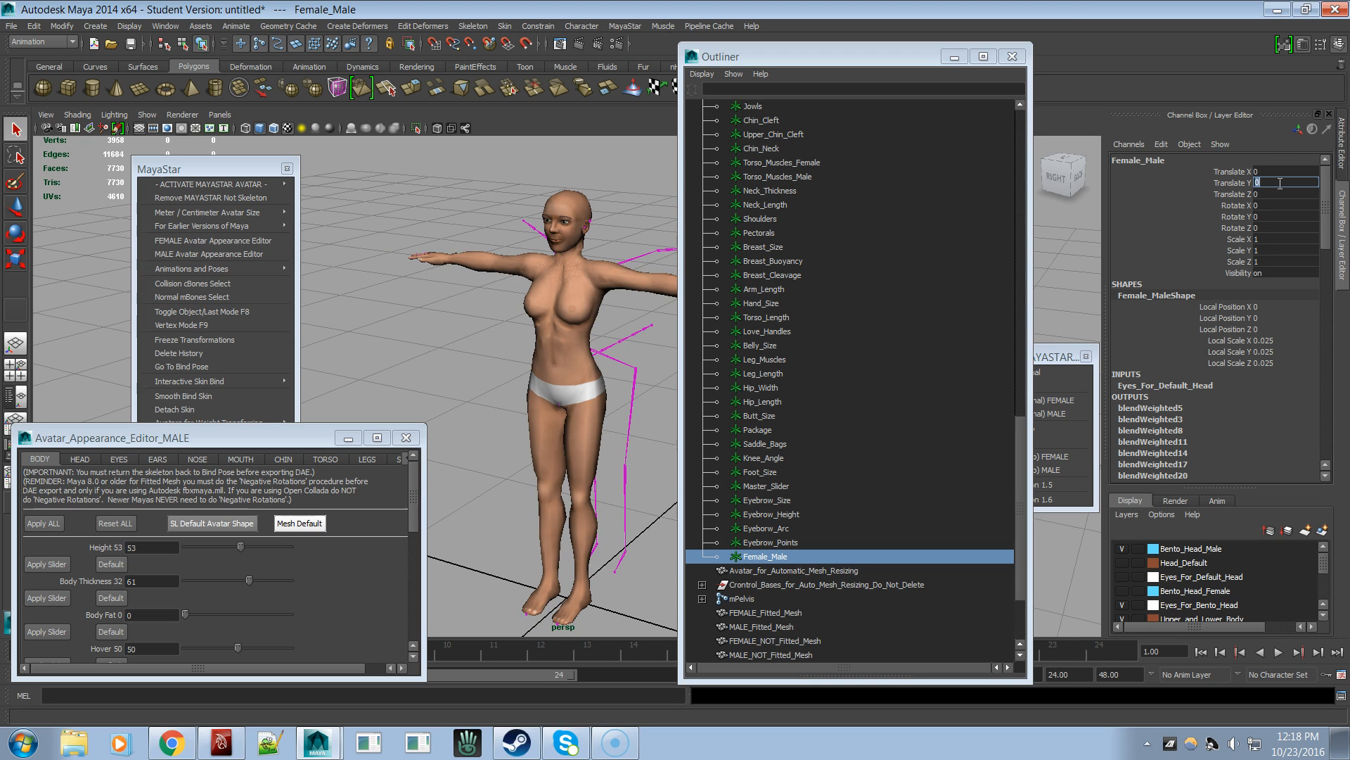
pyautogui.scroll(5, 543, 316)
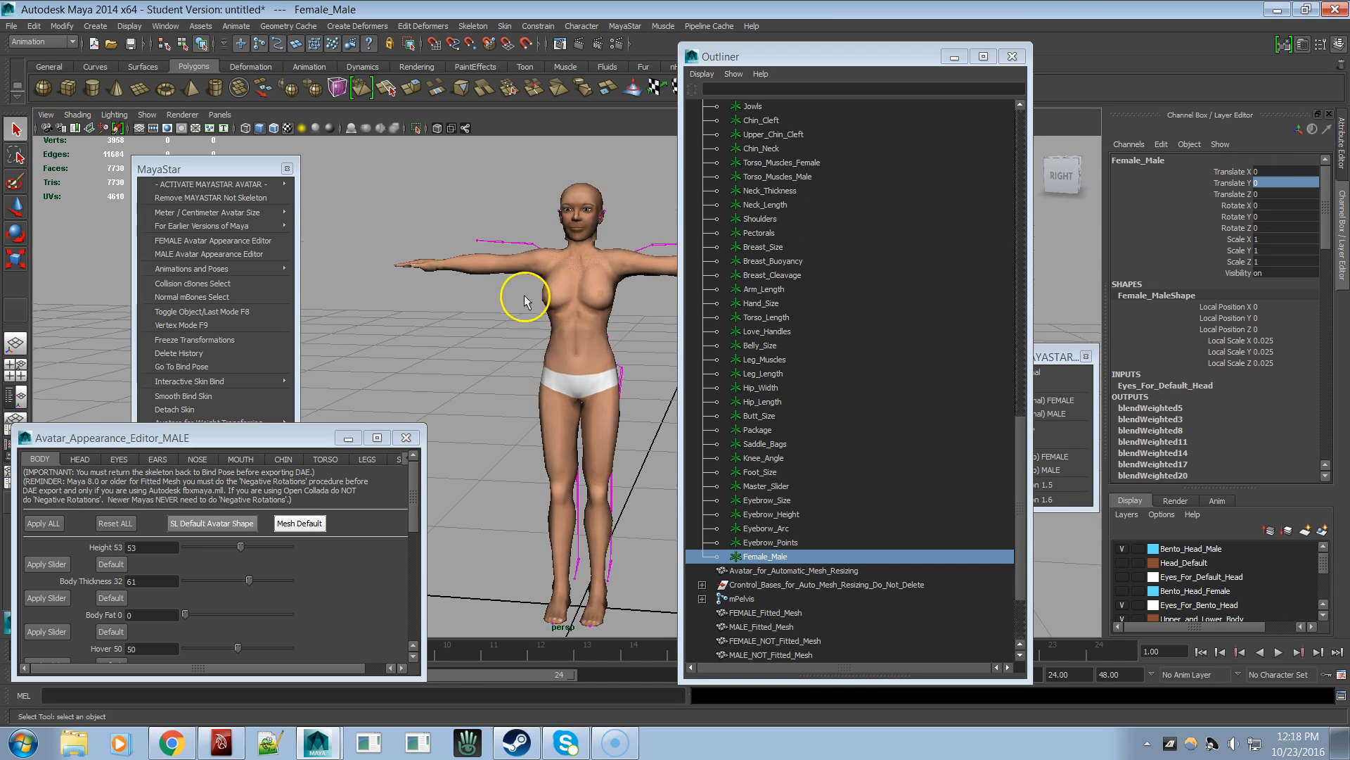
pyautogui.keyDown('alt'); pyautogui.moveTo(594, 323); pyautogui.dragTo(572, 470, button='middle'); pyautogui.keyUp('alt')
pyautogui.keyDown('alt'); pyautogui.moveTo(547, 370); pyautogui.dragTo(789, 358, button='right'); pyautogui.keyUp('alt')
pyautogui.keyDown('alt'); pyautogui.moveTo(546, 331); pyautogui.dragTo(537, 405, button='middle'); pyautogui.keyUp('alt')
pyautogui.keyDown('alt'); pyautogui.moveTo(588, 280); pyautogui.dragTo(597, 324); pyautogui.keyUp('alt')
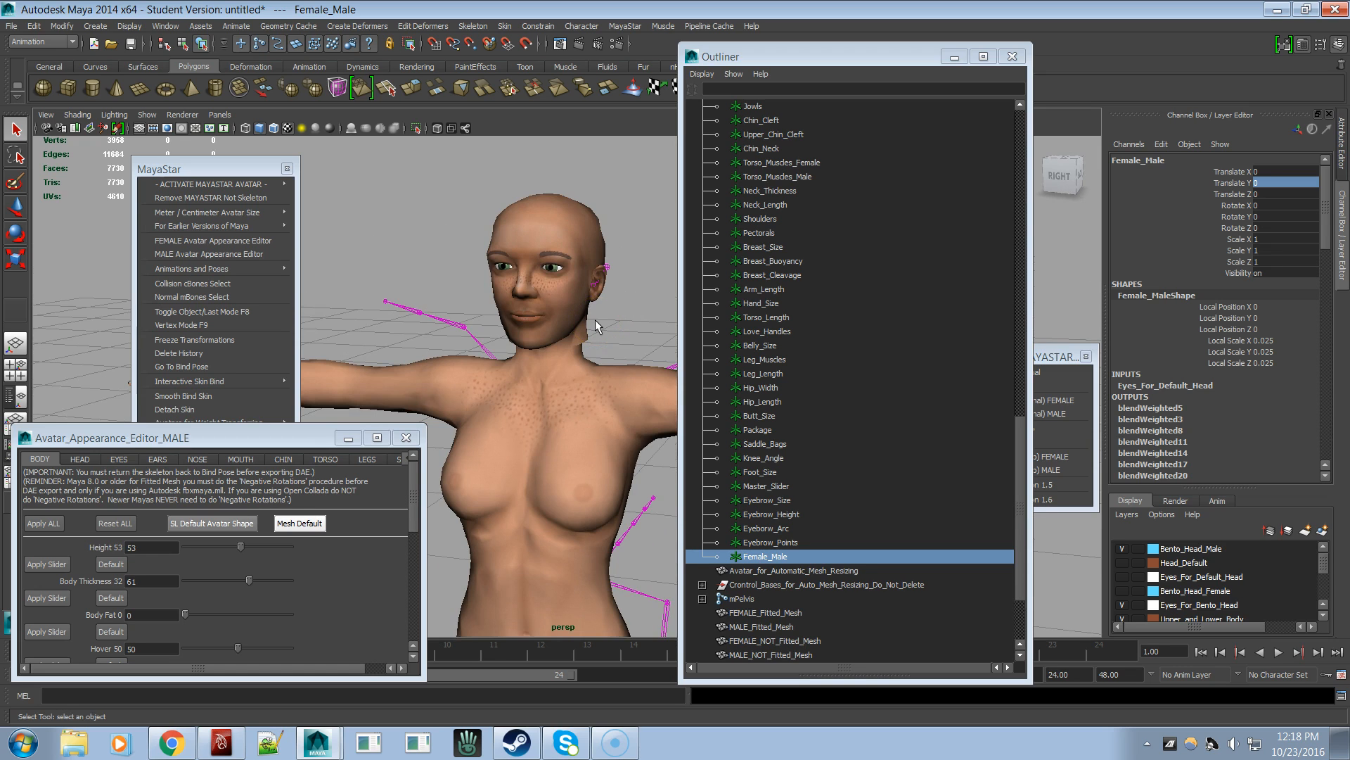
# - Hide the Bento_Head_Male layer, show Head_Default again, and inspect the neck joint from several angles
pyautogui.click(1121, 549)
pyautogui.click(1121, 563)
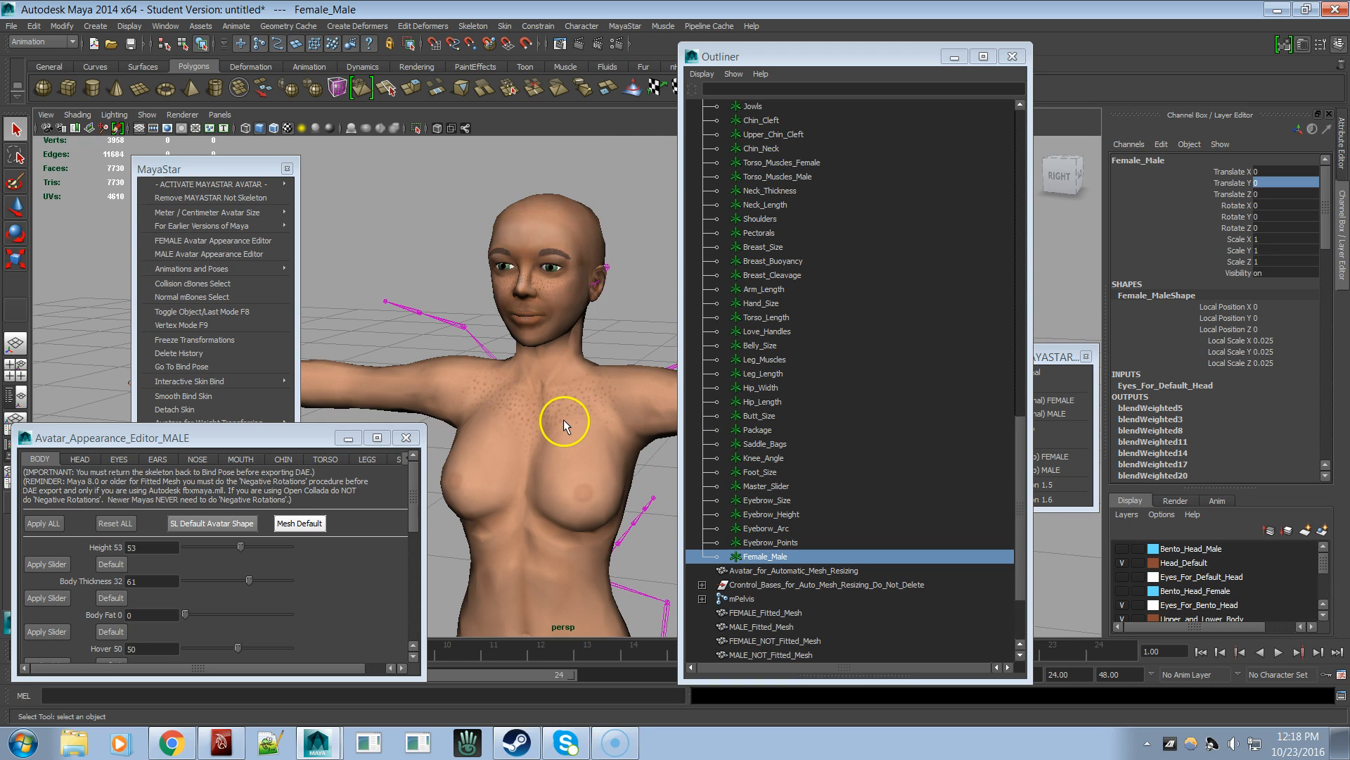
pyautogui.keyDown('alt'); pyautogui.moveTo(563, 416); pyautogui.dragTo(497, 428); pyautogui.keyUp('alt')
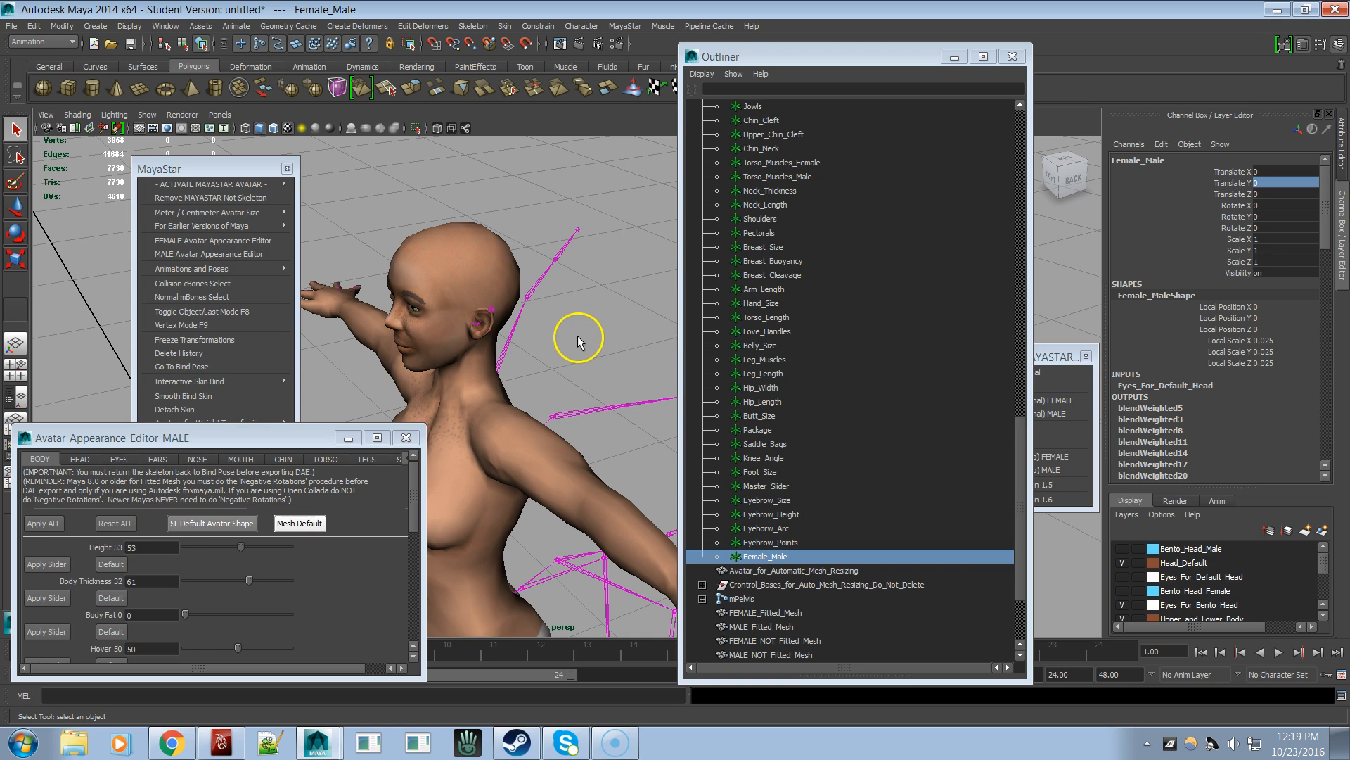
pyautogui.keyDown('alt'); pyautogui.moveTo(577, 339); pyautogui.dragTo(642, 310); pyautogui.keyUp('alt')
pyautogui.keyDown('alt'); pyautogui.moveTo(587, 453); pyautogui.dragTo(534, 380); pyautogui.keyUp('alt')
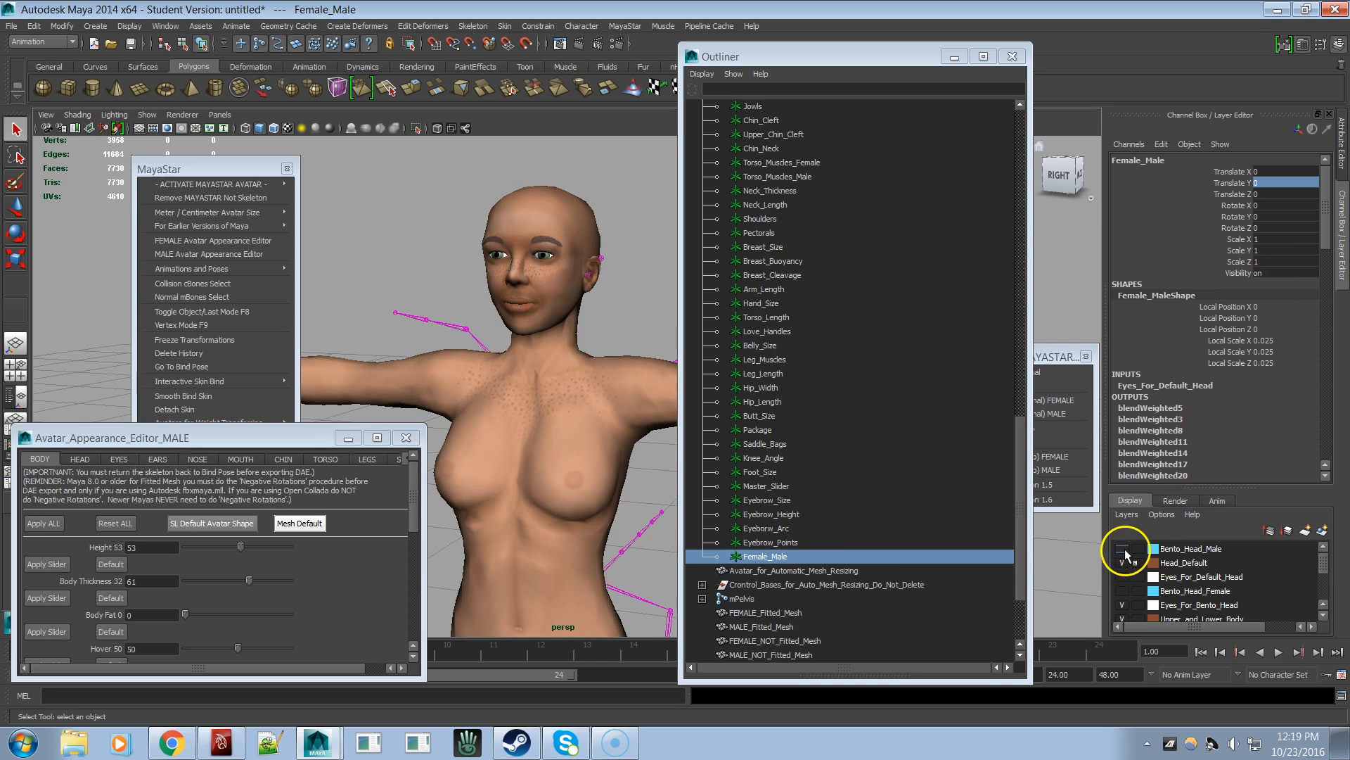
# - Set the Female_Male control's Translate Y to 1 and inspect the male body with the default head
pyautogui.click(841, 557)
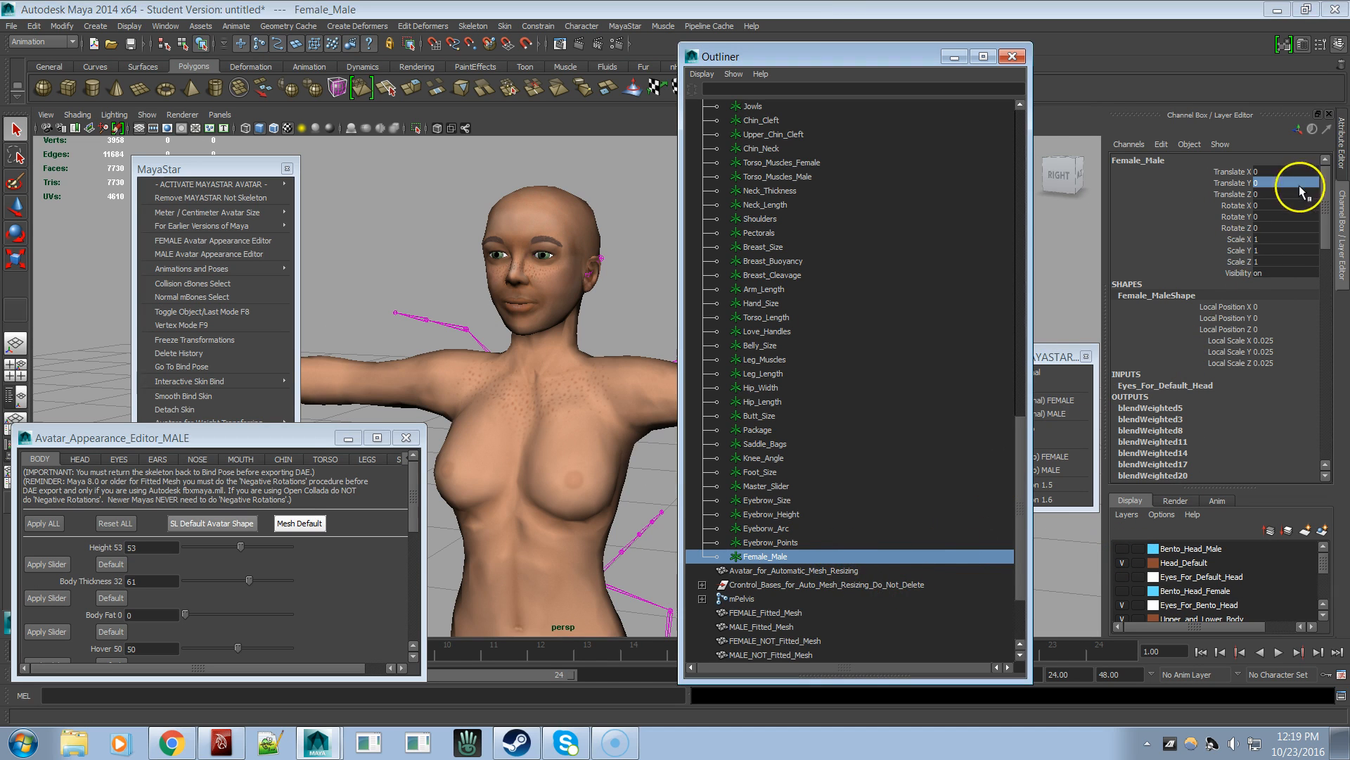
pyautogui.write('1')
pyautogui.press('Return')
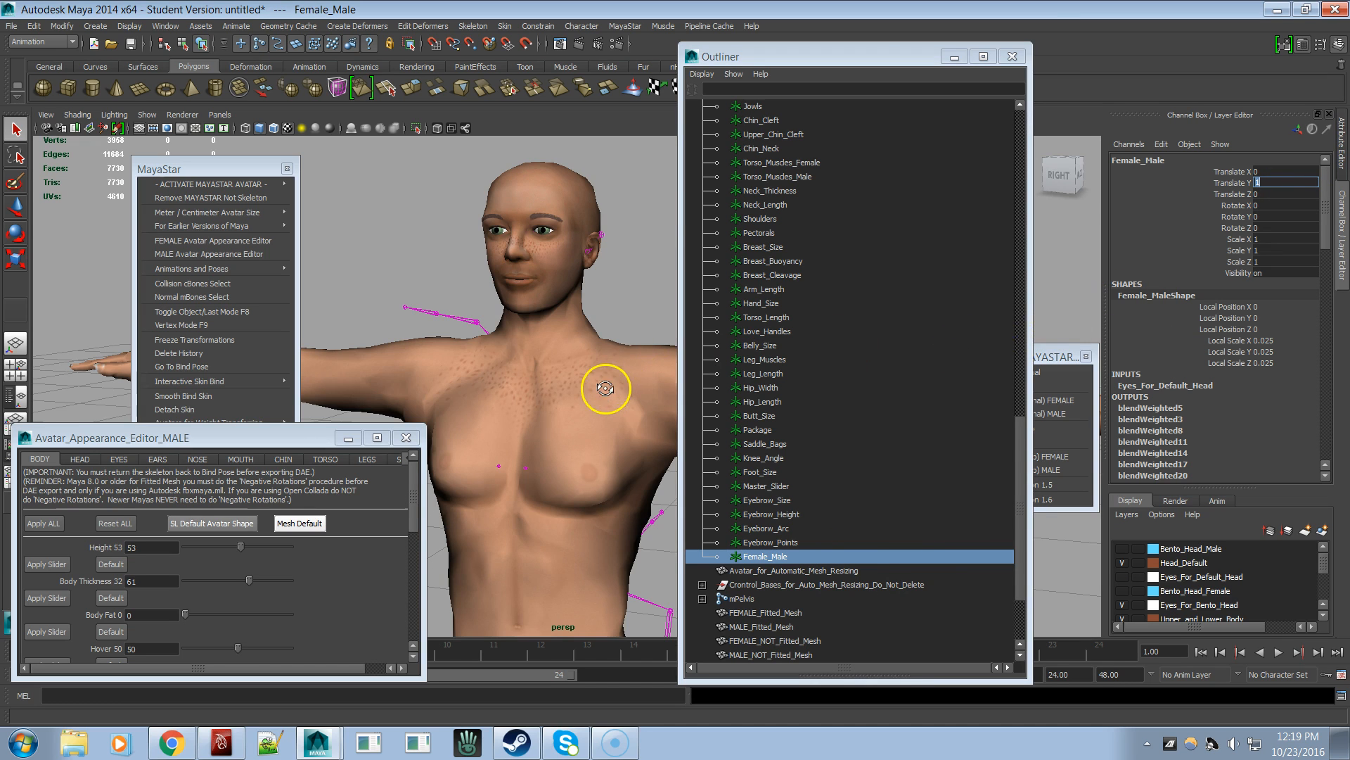
pyautogui.keyDown('alt'); pyautogui.moveTo(605, 389); pyautogui.dragTo(633, 378); pyautogui.keyUp('alt')
pyautogui.keyDown('alt'); pyautogui.moveTo(612, 386); pyautogui.dragTo(516, 367, button='right'); pyautogui.keyUp('alt')
pyautogui.moveTo(516, 366)
pyautogui.keyDown('alt'); pyautogui.mouseDown()
pyautogui.moveTo(558, 361)
pyautogui.moveTo(524, 365)
pyautogui.mouseUp(); pyautogui.keyUp('alt')
pyautogui.keyDown('alt'); pyautogui.moveTo(525, 365); pyautogui.dragTo(541, 269, button='middle'); pyautogui.keyUp('alt')
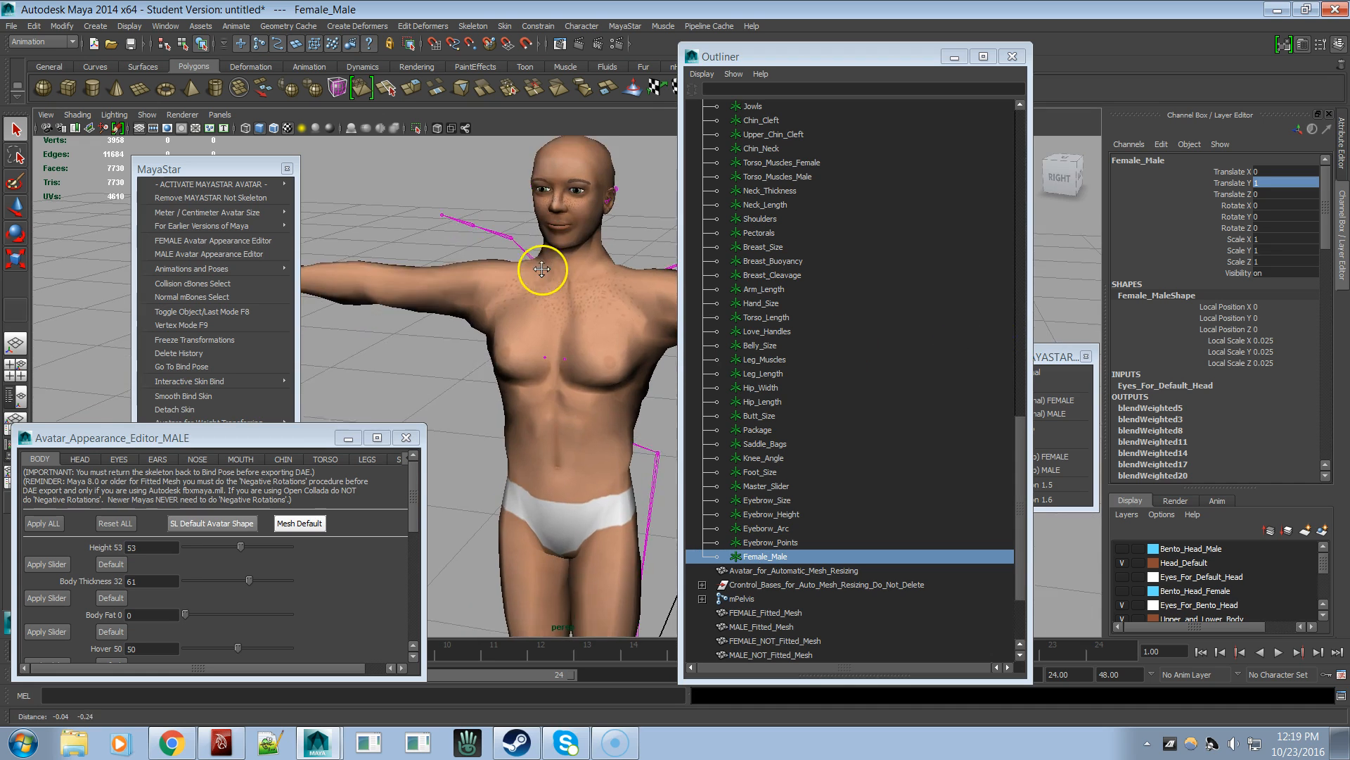
pyautogui.keyDown('alt'); pyautogui.moveTo(541, 269); pyautogui.dragTo(437, 322, button='right'); pyautogui.keyUp('alt')
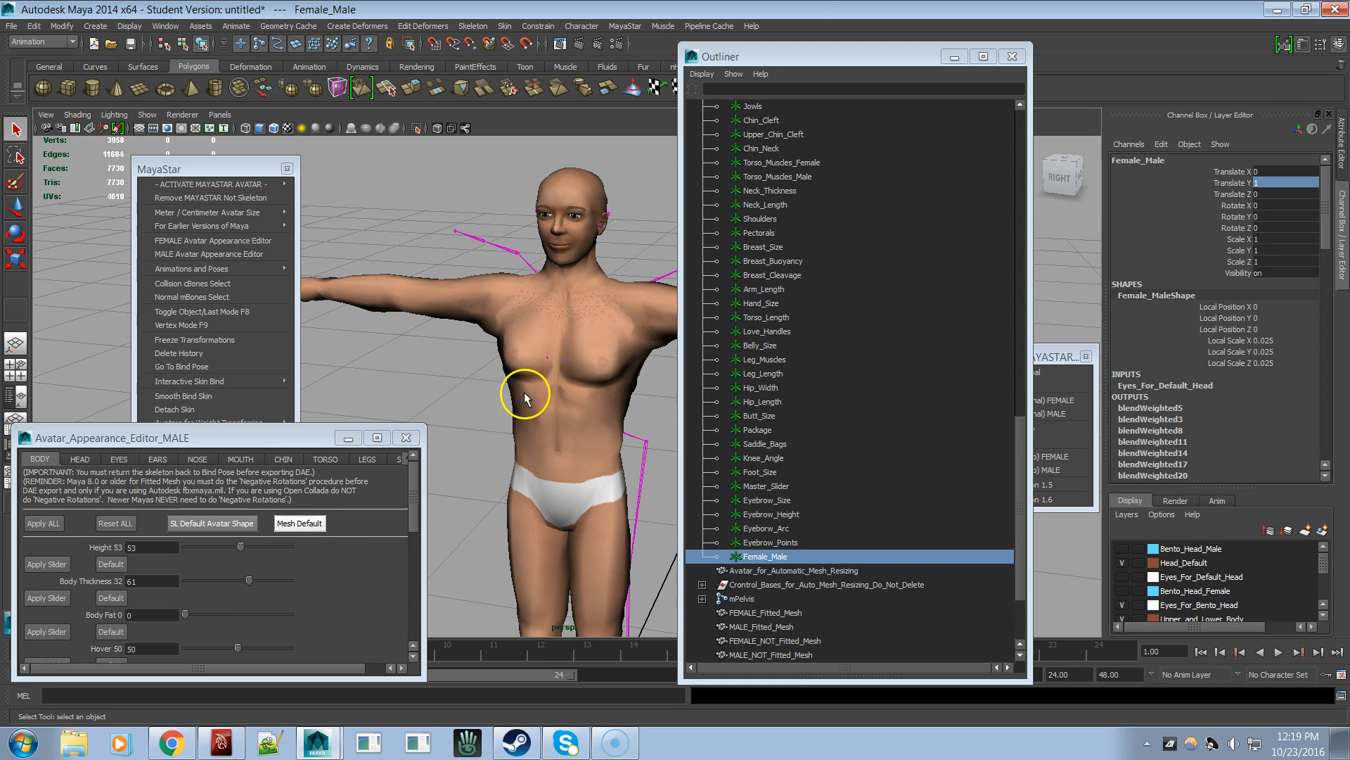
# - Close the Outliner, then move the male appearance editor up beside the avatar and bring up its eyebrow settings
pyautogui.moveTo(895, 57); pyautogui.dragTo(993, 59)
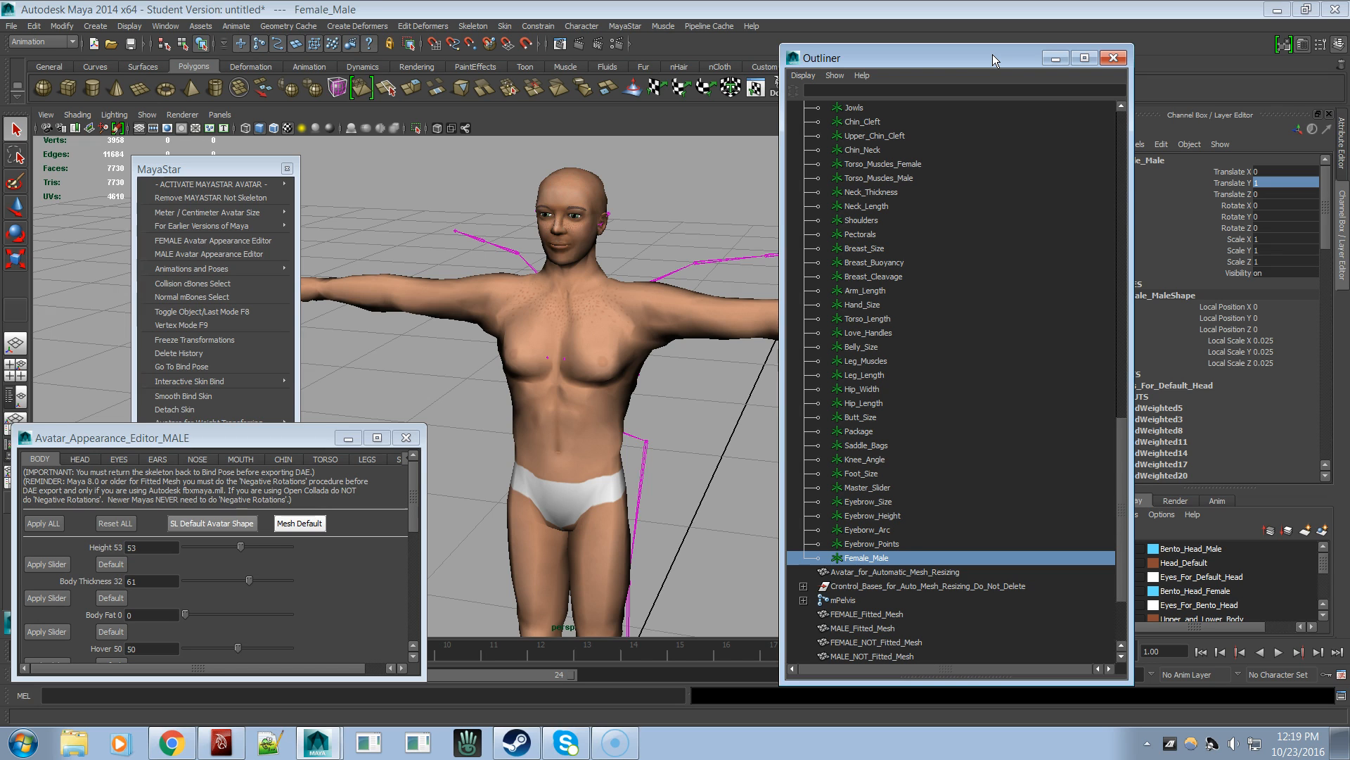
pyautogui.click(1114, 57)
pyautogui.moveTo(280, 424)
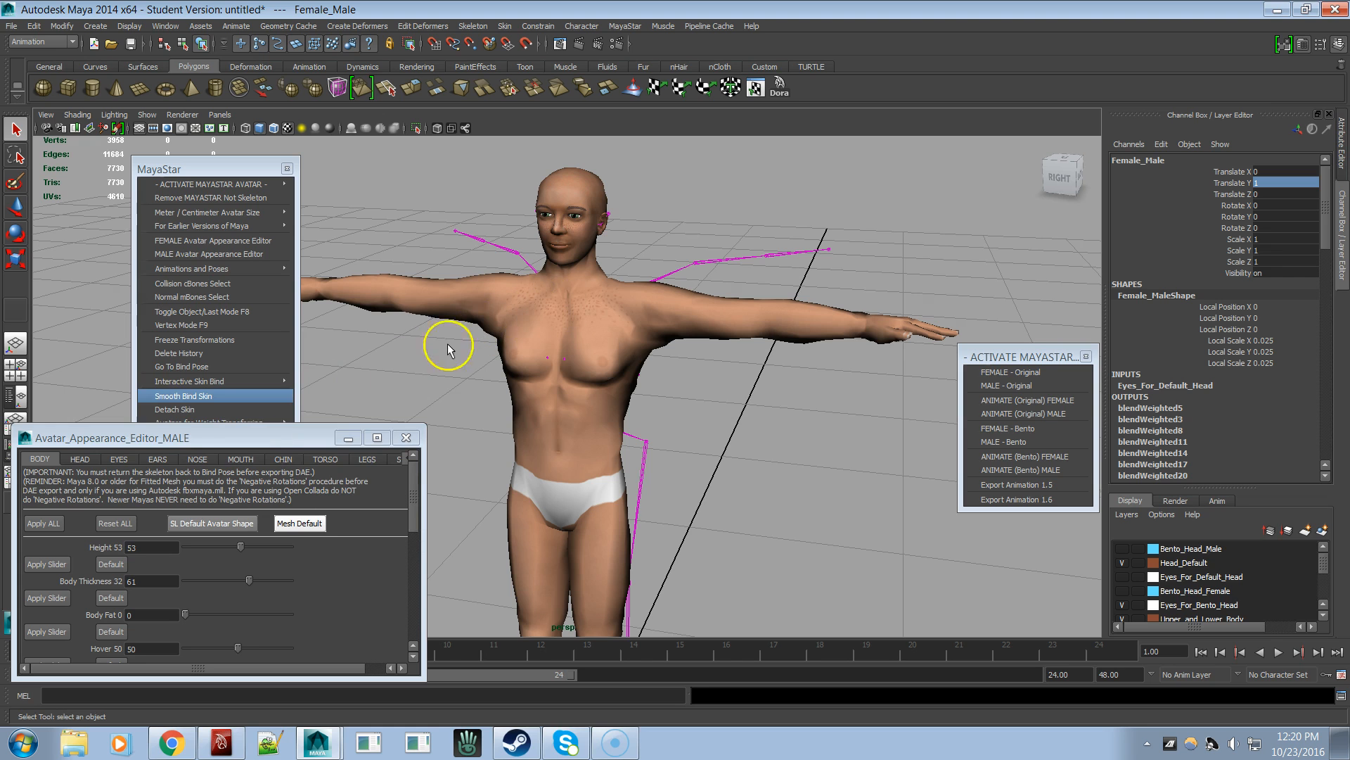
pyautogui.moveTo(717, 419); pyautogui.dragTo(941, 180)
pyautogui.click(810, 199)
pyautogui.scroll(-5, 865, 302)
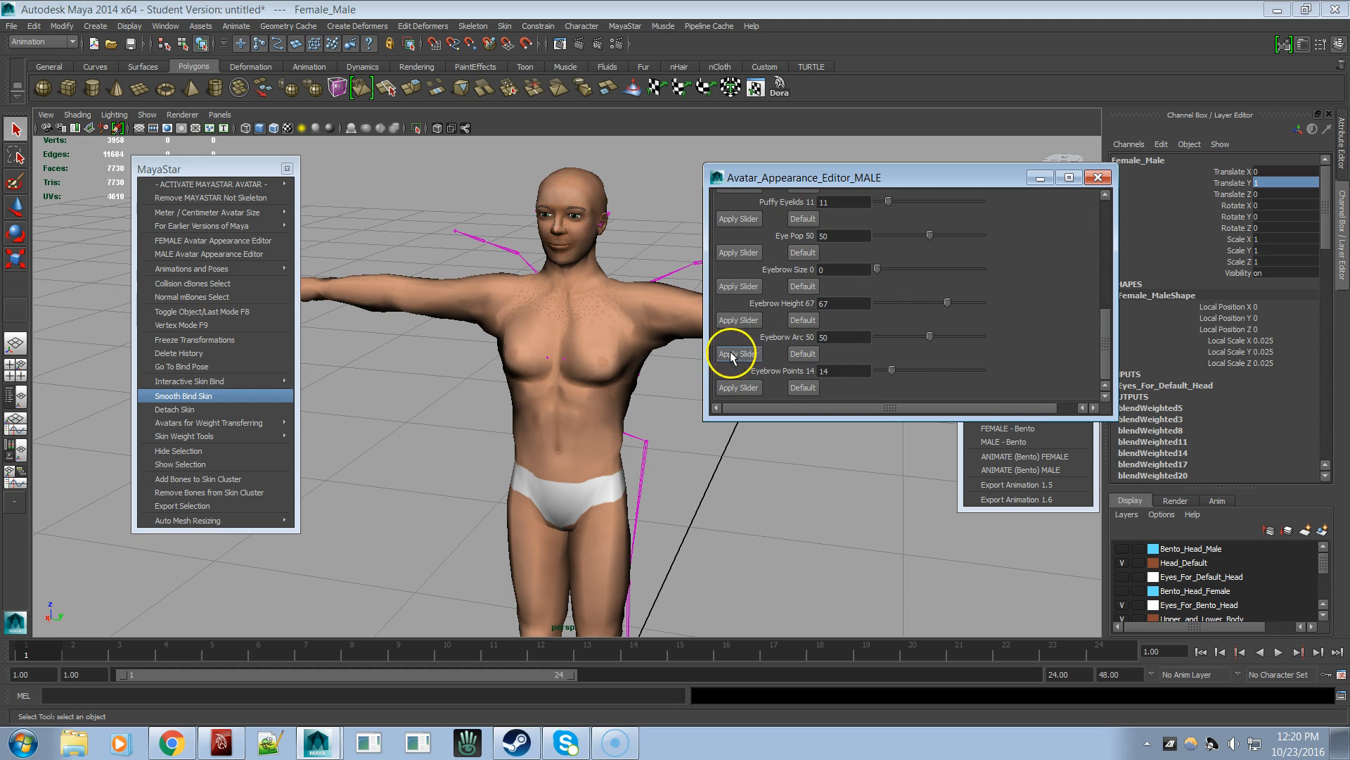
# - Try Eyebrow Size at 50 and show the Bento_Head_Male layer in place of Head_Default
pyautogui.keyDown('alt'); pyautogui.moveTo(555, 385); pyautogui.dragTo(732, 361, button='right'); pyautogui.keyUp('alt')
pyautogui.keyDown('alt'); pyautogui.moveTo(572, 362); pyautogui.dragTo(528, 483, button='middle'); pyautogui.keyUp('alt')
pyautogui.keyDown('alt'); pyautogui.moveTo(528, 483); pyautogui.dragTo(732, 462); pyautogui.keyUp('alt')
pyautogui.keyDown('alt'); pyautogui.moveTo(732, 462); pyautogui.dragTo(845, 449, button='right'); pyautogui.keyUp('alt')
pyautogui.keyDown('alt'); pyautogui.moveTo(845, 450); pyautogui.dragTo(794, 459, button='middle'); pyautogui.keyUp('alt')
pyautogui.keyDown('alt'); pyautogui.moveTo(794, 459); pyautogui.dragTo(809, 449, button='right'); pyautogui.keyUp('alt')
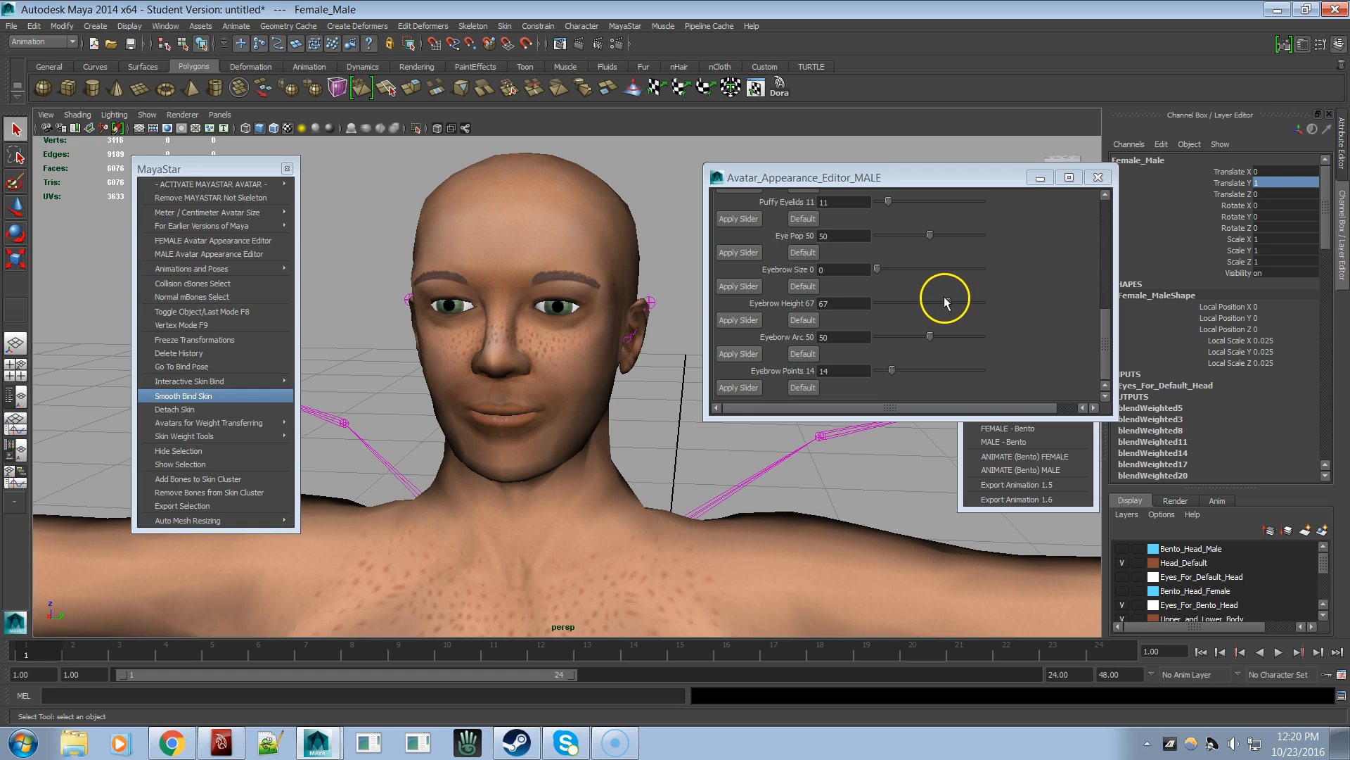
pyautogui.moveTo(879, 266); pyautogui.dragTo(935, 266)
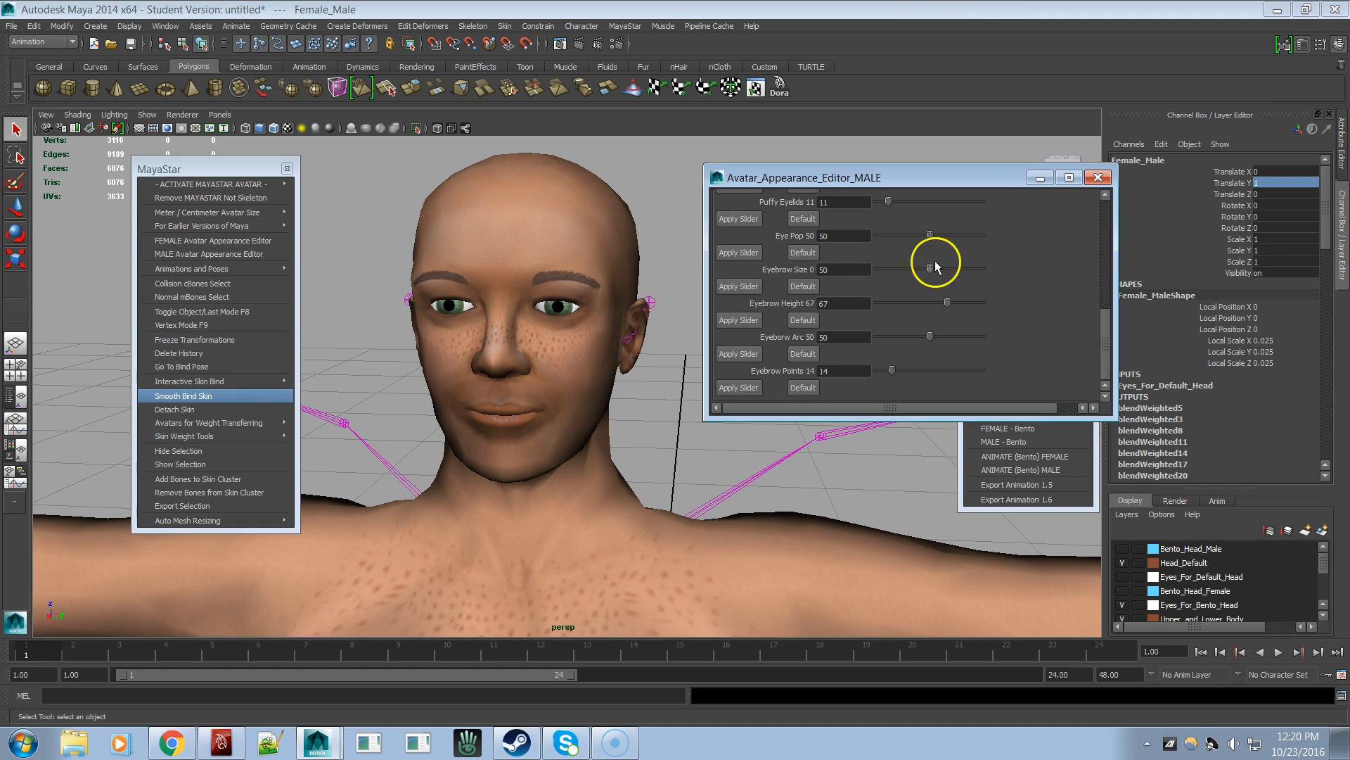
pyautogui.click(1123, 549)
pyautogui.click(1124, 565)
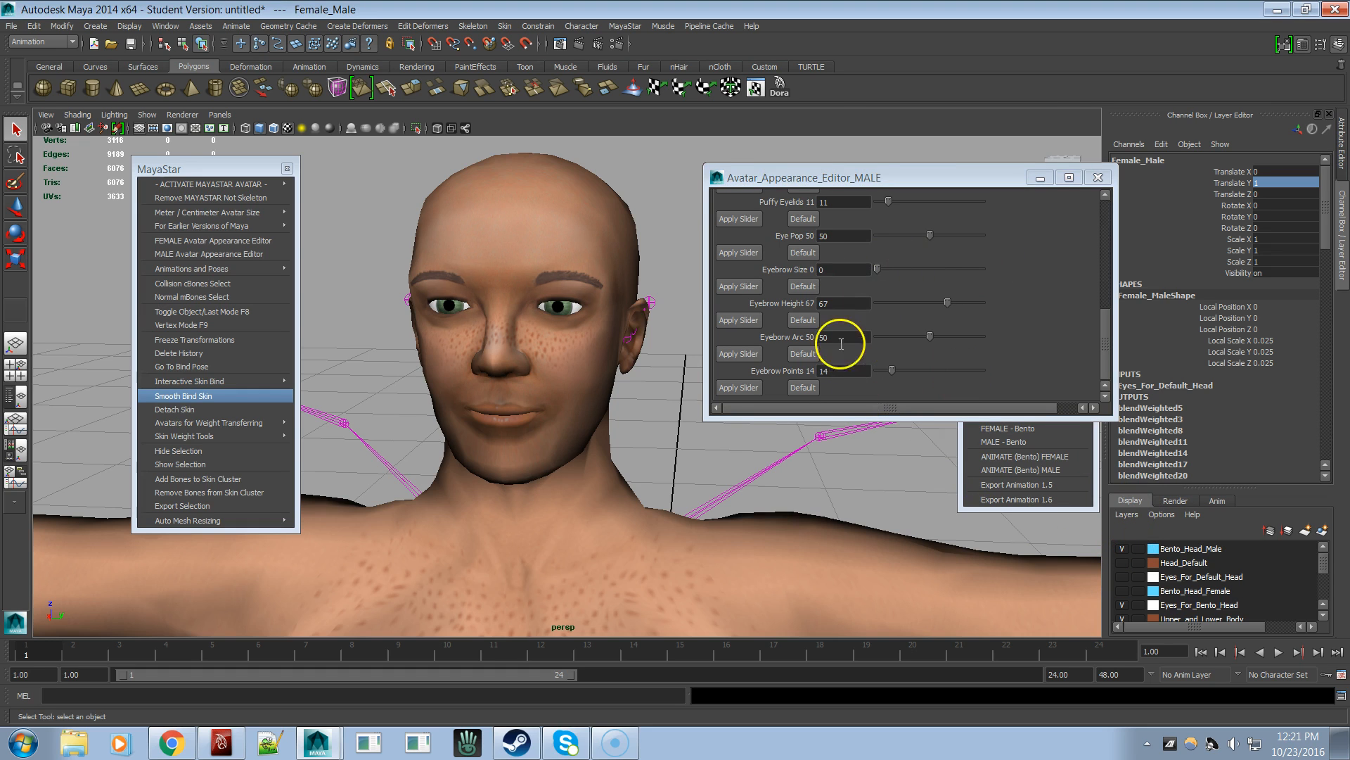
# - Set Eyebrow Size to 100 and Eyebrow Height to 51 in the male appearance editor
pyautogui.moveTo(946, 299); pyautogui.dragTo(1012, 283)
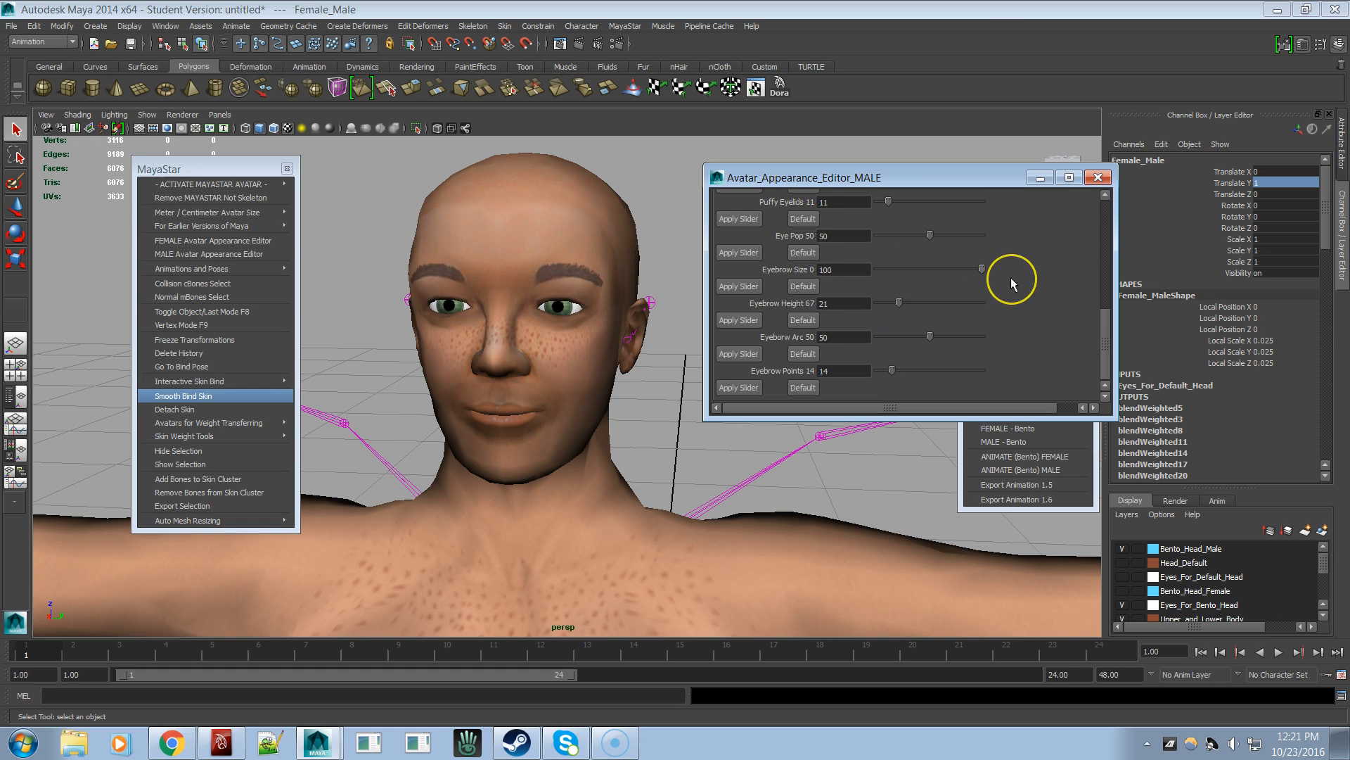
pyautogui.click(911, 298)
pyautogui.moveTo(901, 302); pyautogui.dragTo(930, 303)
pyautogui.click(854, 306)
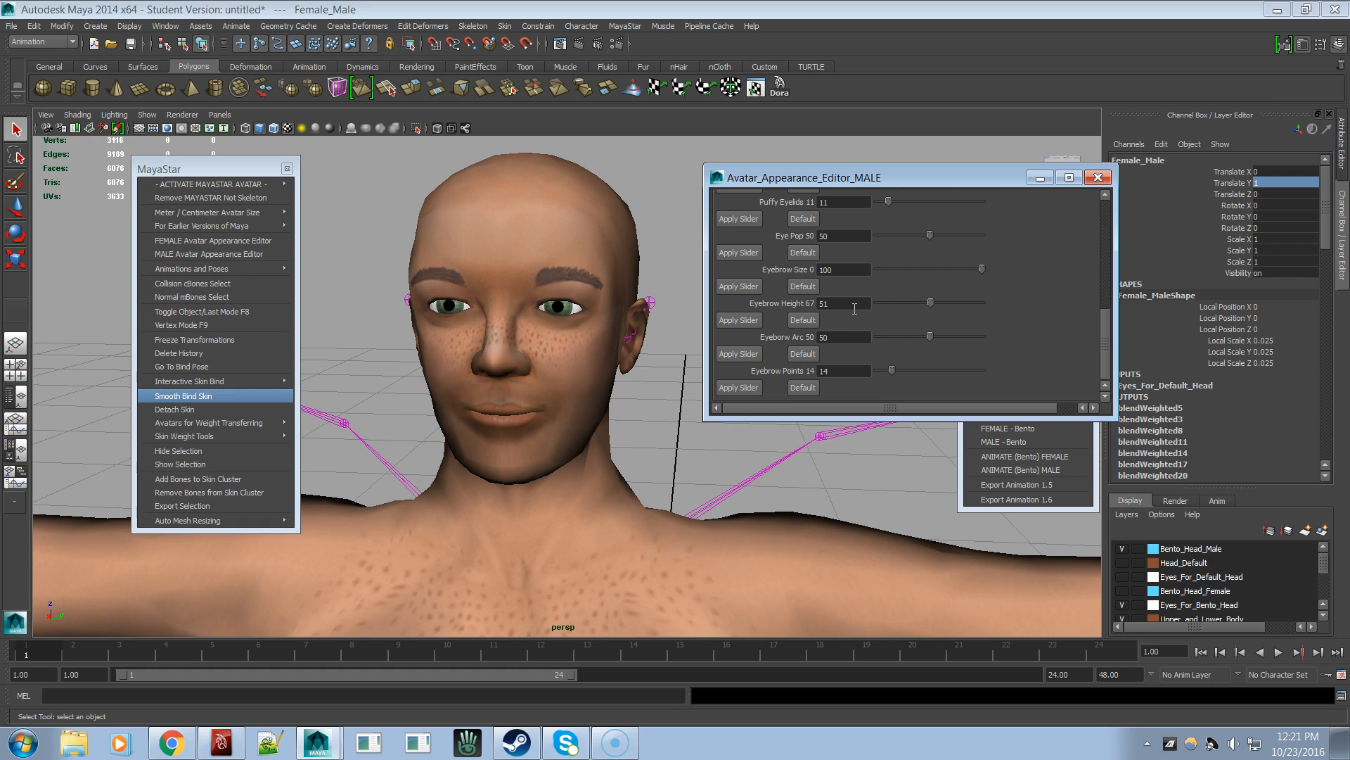
# - Set Eyebrow Size to 0 and Eyebrow Height to 19
pyautogui.moveTo(912, 276); pyautogui.dragTo(877, 273)
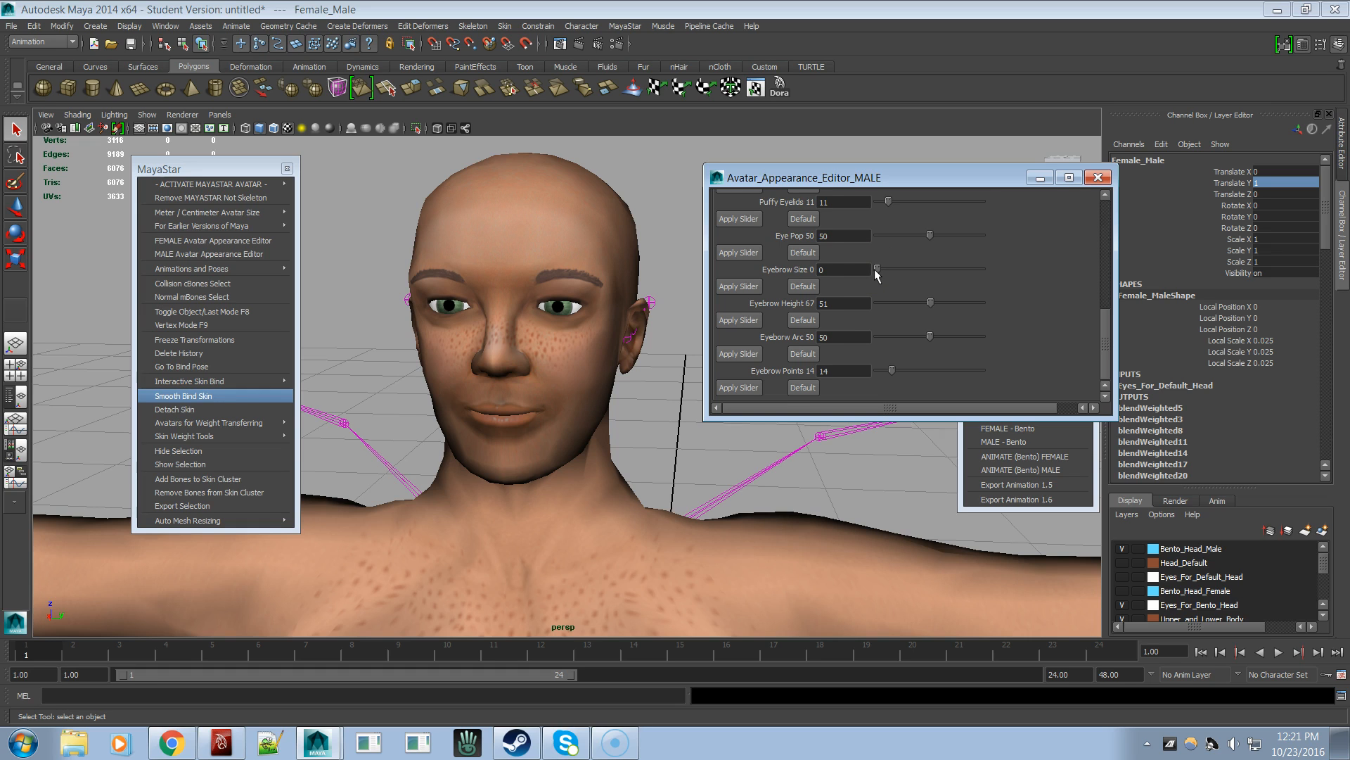
pyautogui.moveTo(874, 269)
pyautogui.mouseDown()
pyautogui.moveTo(958, 281)
pyautogui.moveTo(873, 270)
pyautogui.mouseUp()
pyautogui.click(941, 291)
pyautogui.moveTo(930, 301)
pyautogui.mouseDown()
pyautogui.moveTo(860, 305)
pyautogui.moveTo(975, 306)
pyautogui.moveTo(881, 313)
pyautogui.moveTo(922, 302)
pyautogui.moveTo(901, 317)
pyautogui.moveTo(886, 300)
pyautogui.moveTo(940, 302)
pyautogui.moveTo(910, 320)
pyautogui.moveTo(963, 307)
pyautogui.moveTo(871, 310)
pyautogui.moveTo(996, 304)
pyautogui.moveTo(874, 292)
pyautogui.moveTo(864, 314)
pyautogui.moveTo(922, 296)
pyautogui.mouseUp()
pyautogui.moveTo(923, 304); pyautogui.dragTo(807, 374)
# - Vary Eyebrow Arc and Eyebrow Points across their ranges, ending with the arc at 0 and the points at 23
pyautogui.moveTo(805, 368); pyautogui.dragTo(1103, 350)
pyautogui.moveTo(984, 354)
pyautogui.mouseDown()
pyautogui.moveTo(926, 356)
pyautogui.moveTo(973, 339)
pyautogui.mouseUp()
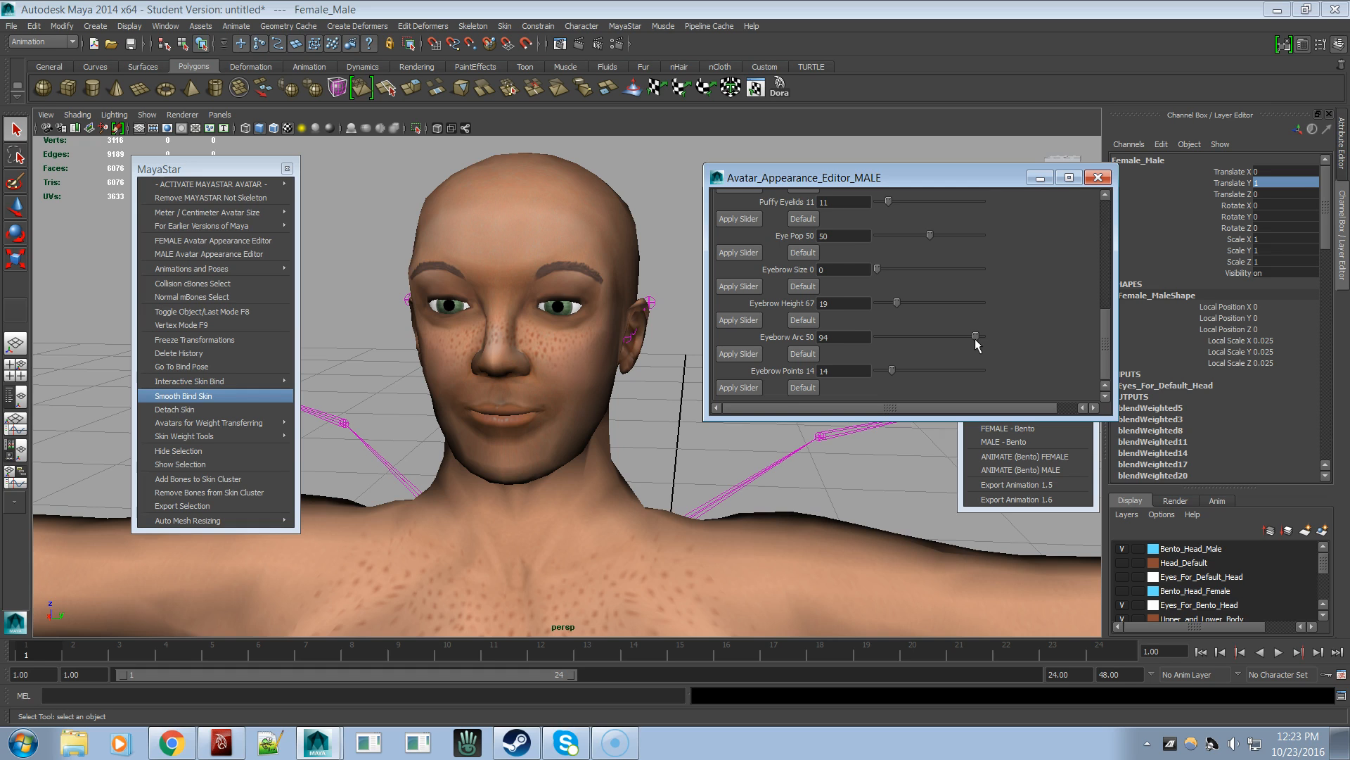
pyautogui.moveTo(976, 344); pyautogui.dragTo(951, 323)
pyautogui.moveTo(951, 283); pyautogui.dragTo(836, 349)
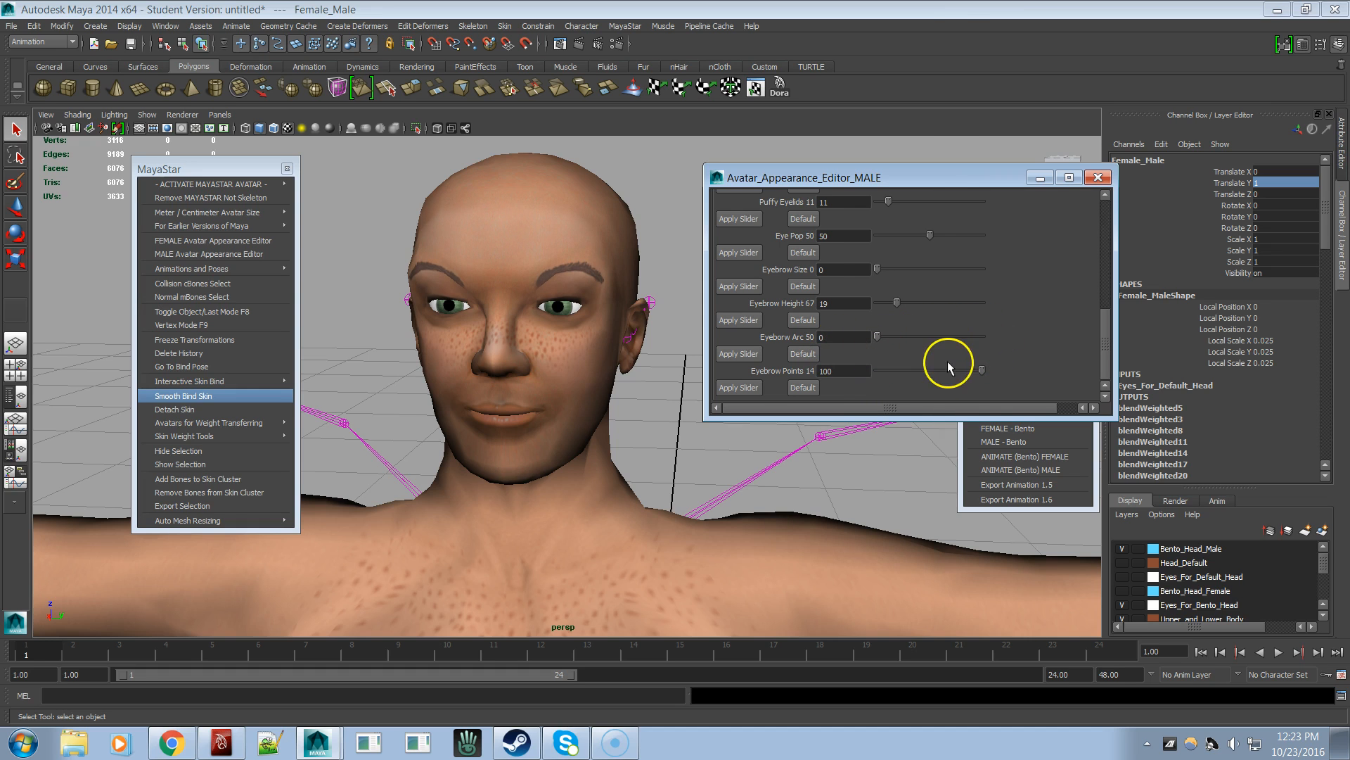
pyautogui.moveTo(982, 367); pyautogui.dragTo(902, 363)
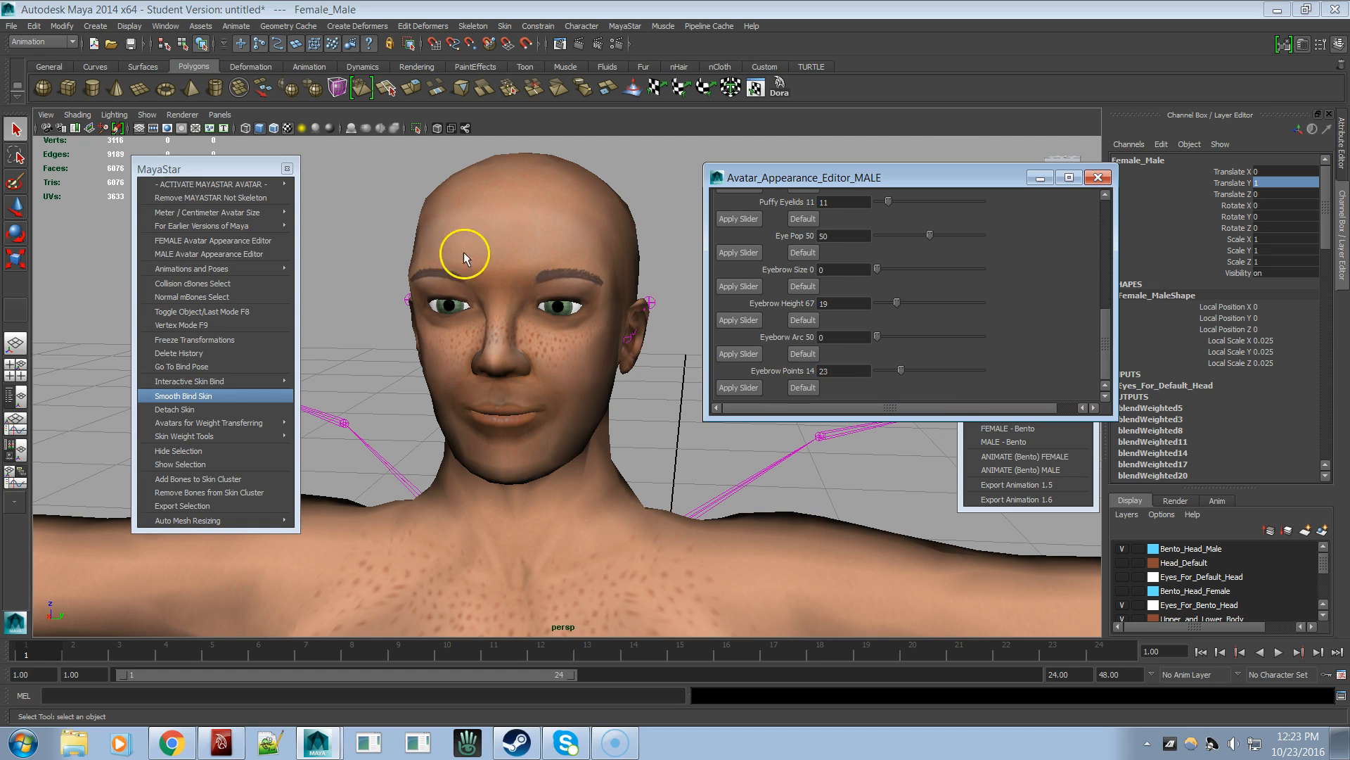
# - Start a new scene without saving the current one and activate the FEMALE - Bento avatar
pyautogui.click(12, 26)
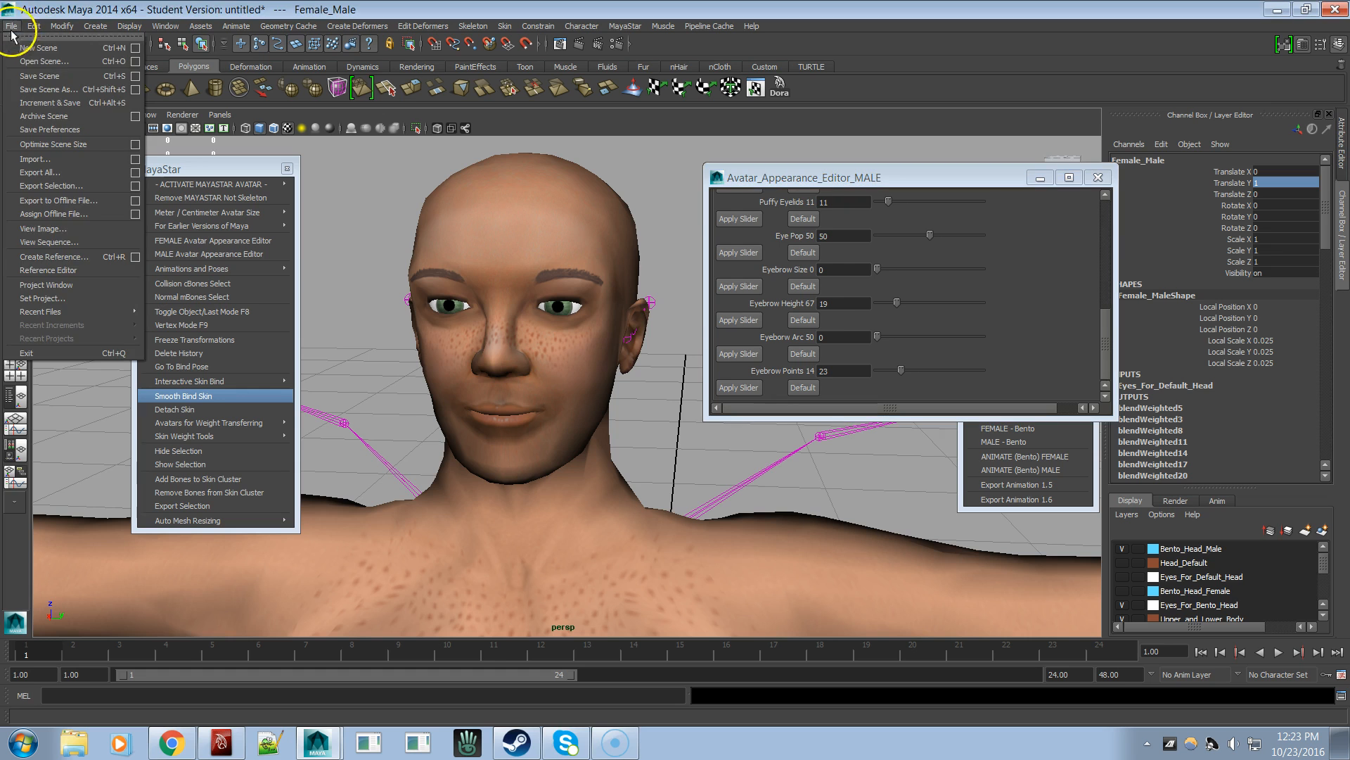
pyautogui.click(28, 52)
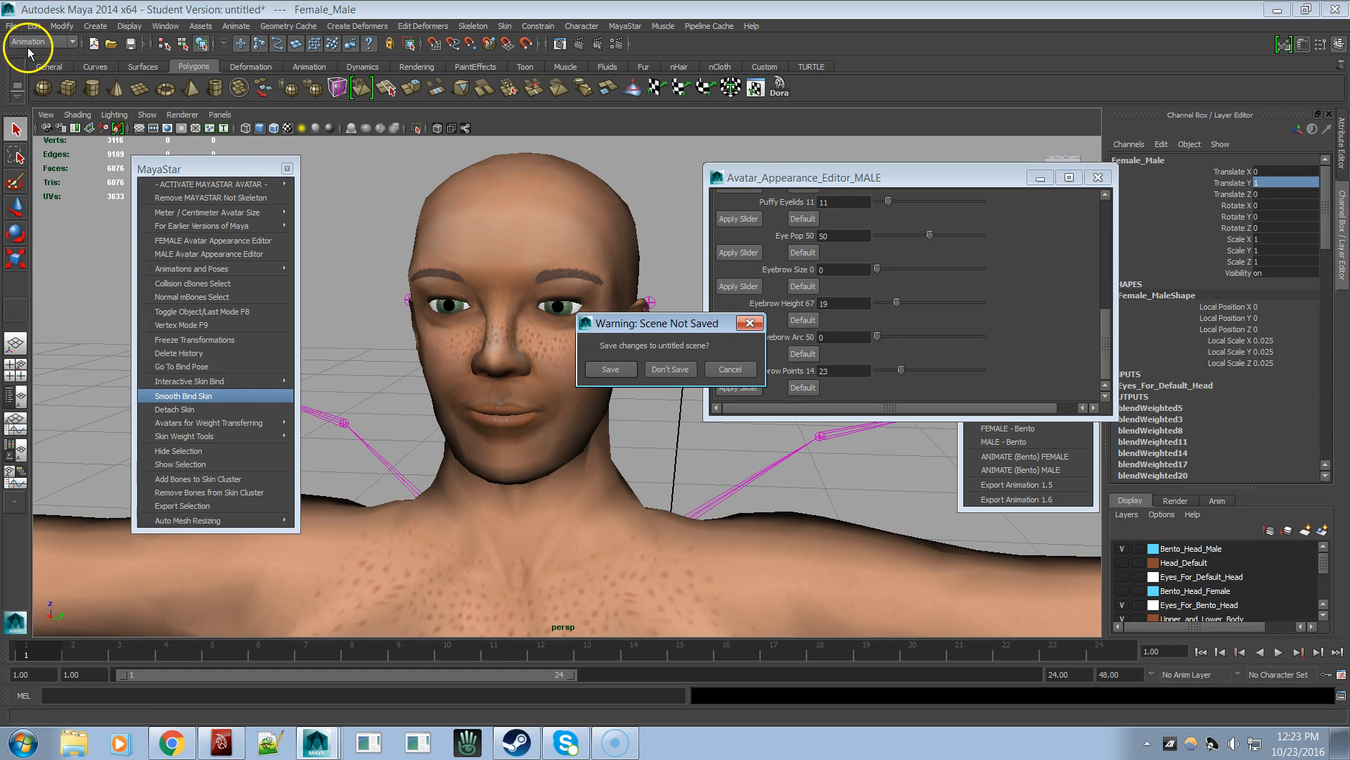
pyautogui.click(654, 370)
pyautogui.click(969, 444)
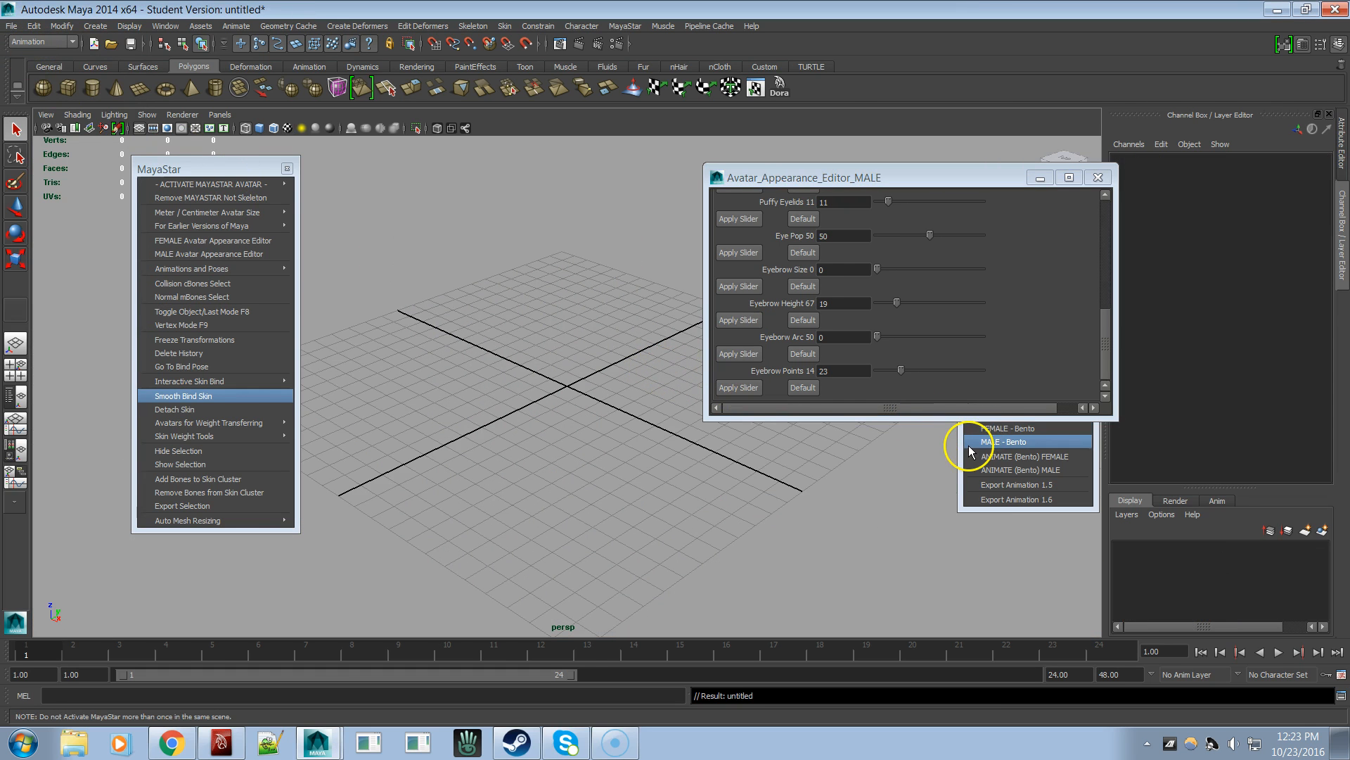
pyautogui.doubleClick(974, 427)
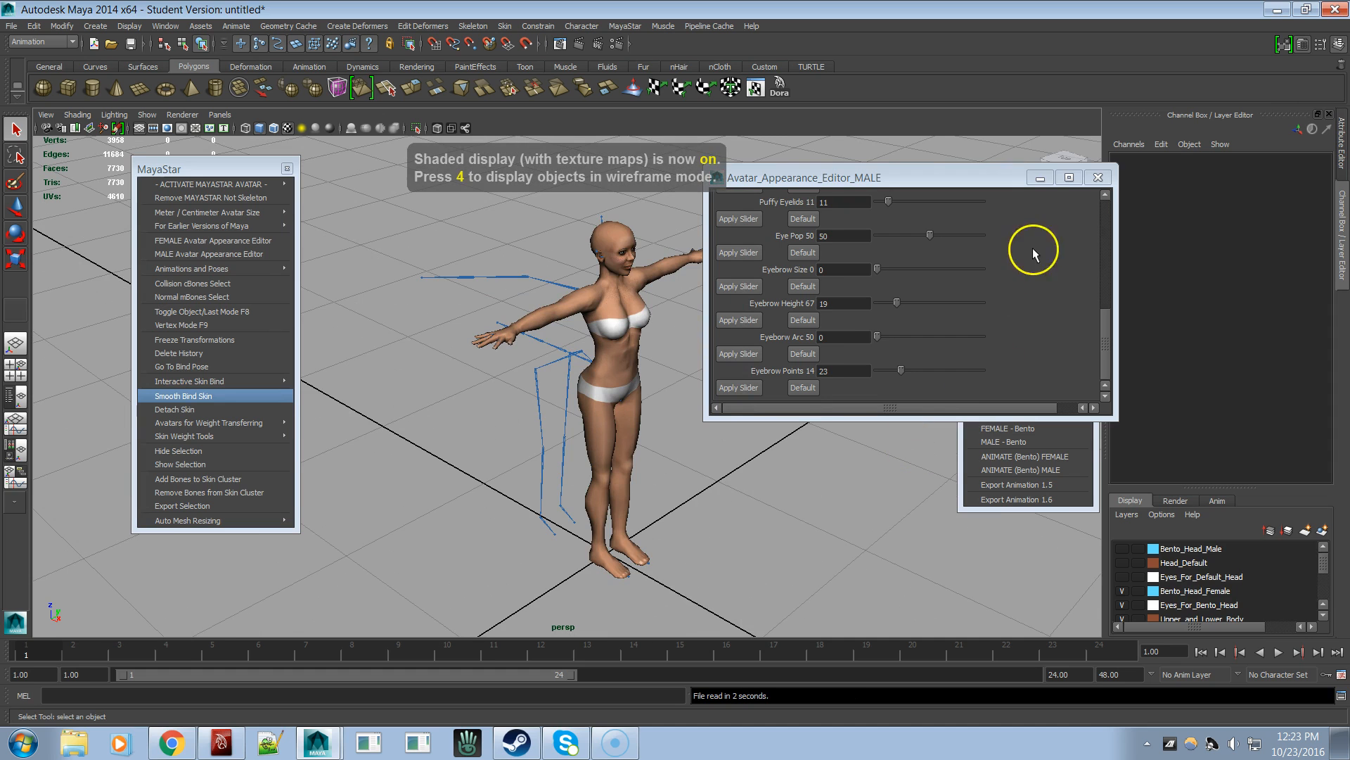
# - Close the male appearance editor and open the female appearance editor's eye settings beside the avatar
pyautogui.click(1096, 177)
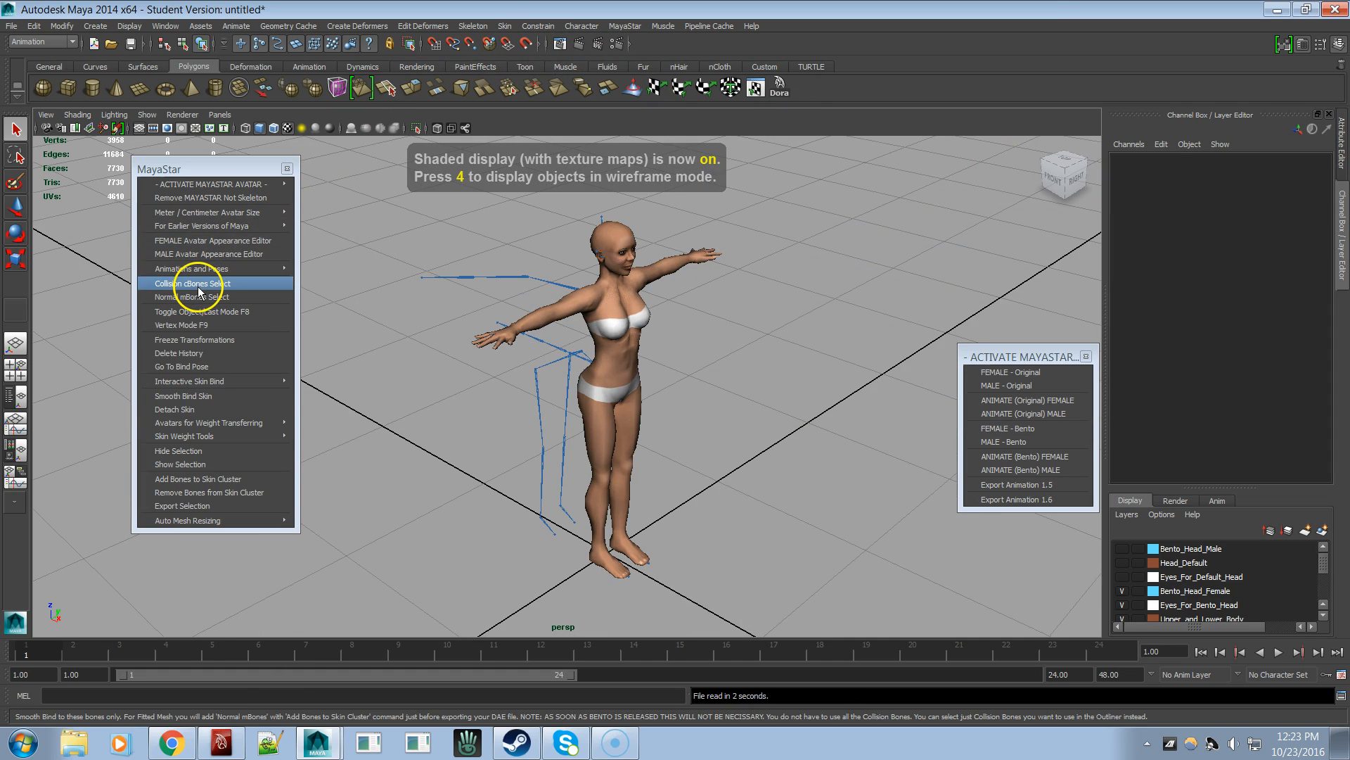
pyautogui.click(205, 240)
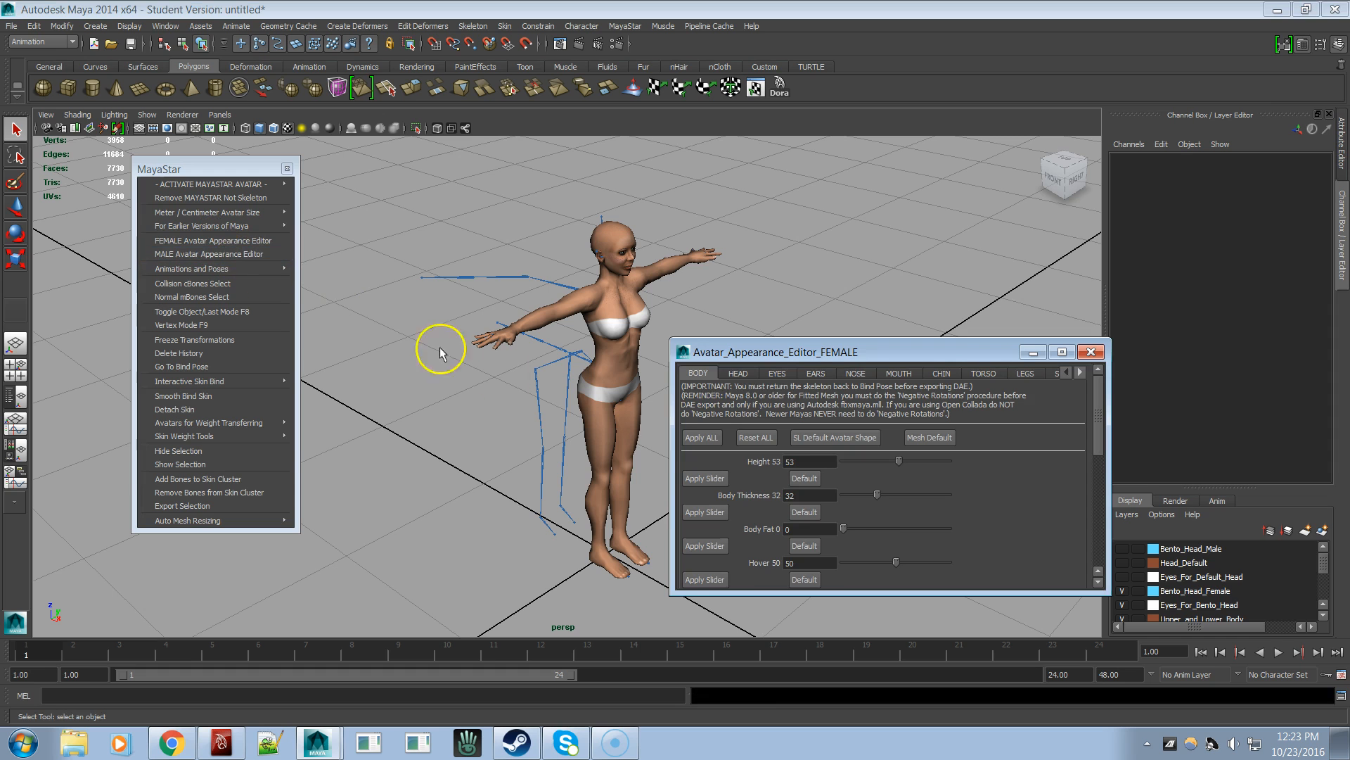
pyautogui.click(777, 372)
pyautogui.moveTo(816, 343); pyautogui.dragTo(888, 282)
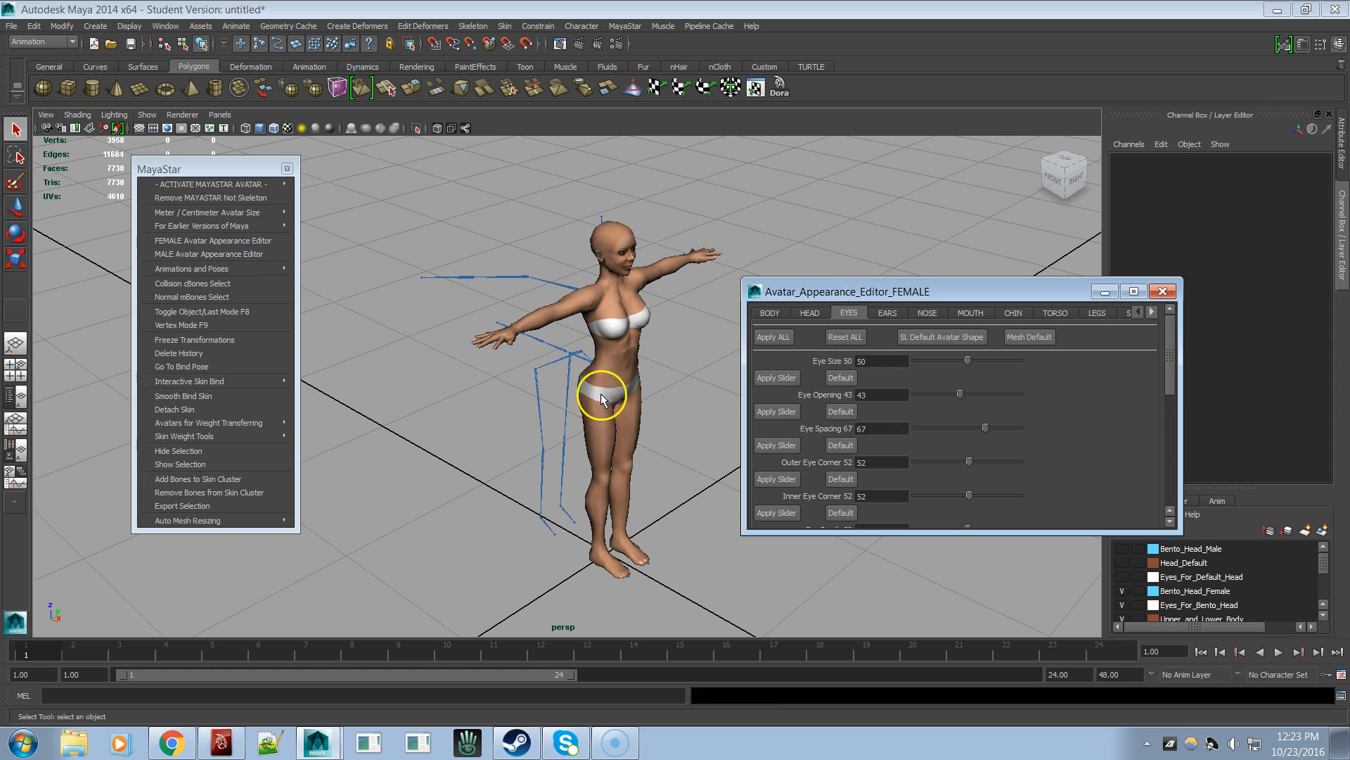
# - Vary Eyebrow Size and Eyebrow Height on the female Bento head, ending with size 21 and height 7
pyautogui.keyDown('alt'); pyautogui.moveTo(609, 273); pyautogui.dragTo(540, 264); pyautogui.keyUp('alt')
pyautogui.keyDown('alt'); pyautogui.moveTo(539, 264); pyautogui.dragTo(647, 276, button='right'); pyautogui.keyUp('alt')
pyautogui.keyDown('alt'); pyautogui.moveTo(647, 276); pyautogui.dragTo(606, 392, button='middle'); pyautogui.keyUp('alt')
pyautogui.keyDown('alt'); pyautogui.moveTo(657, 336); pyautogui.dragTo(743, 309, button='right'); pyautogui.keyUp('alt')
pyautogui.keyDown('alt'); pyautogui.moveTo(431, 331); pyautogui.dragTo(454, 396); pyautogui.keyUp('alt')
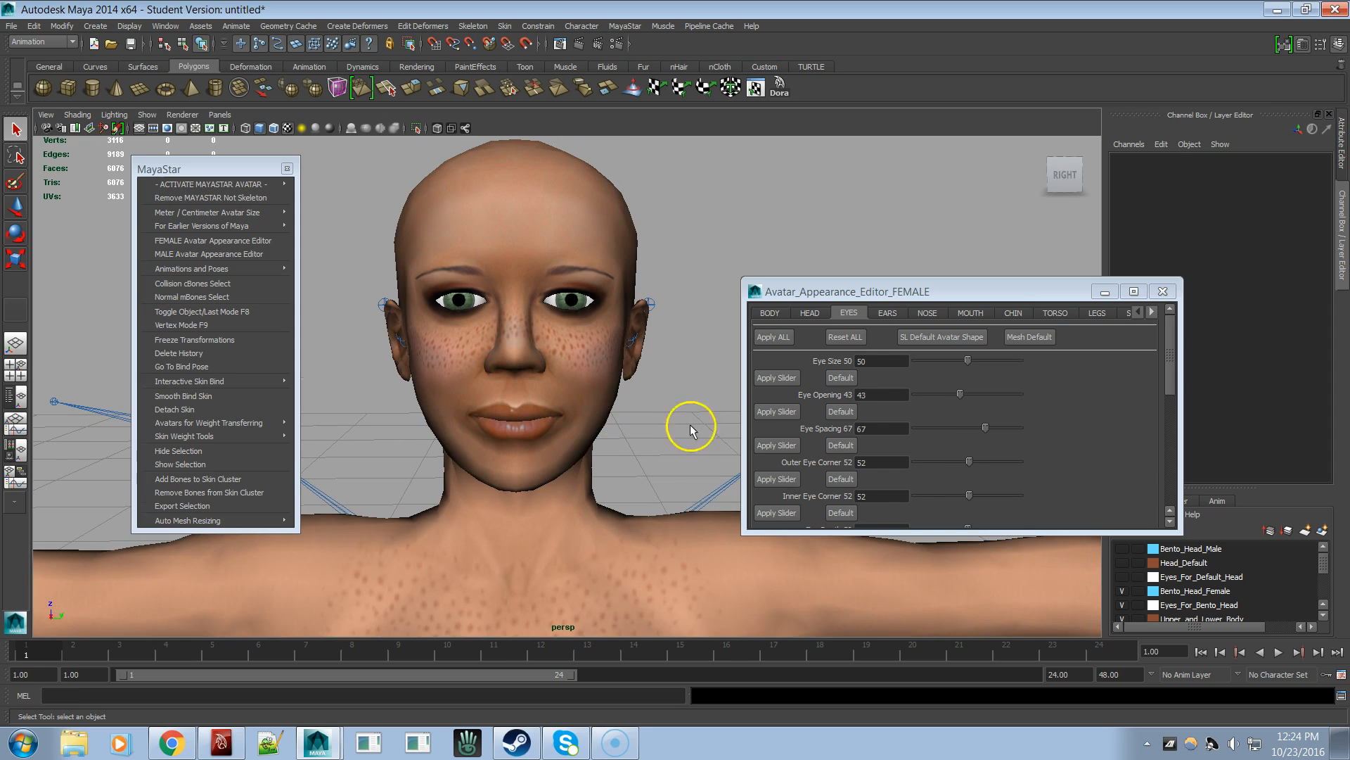
pyautogui.scroll(-4, 1042, 449)
pyautogui.scroll(-3, 1043, 449)
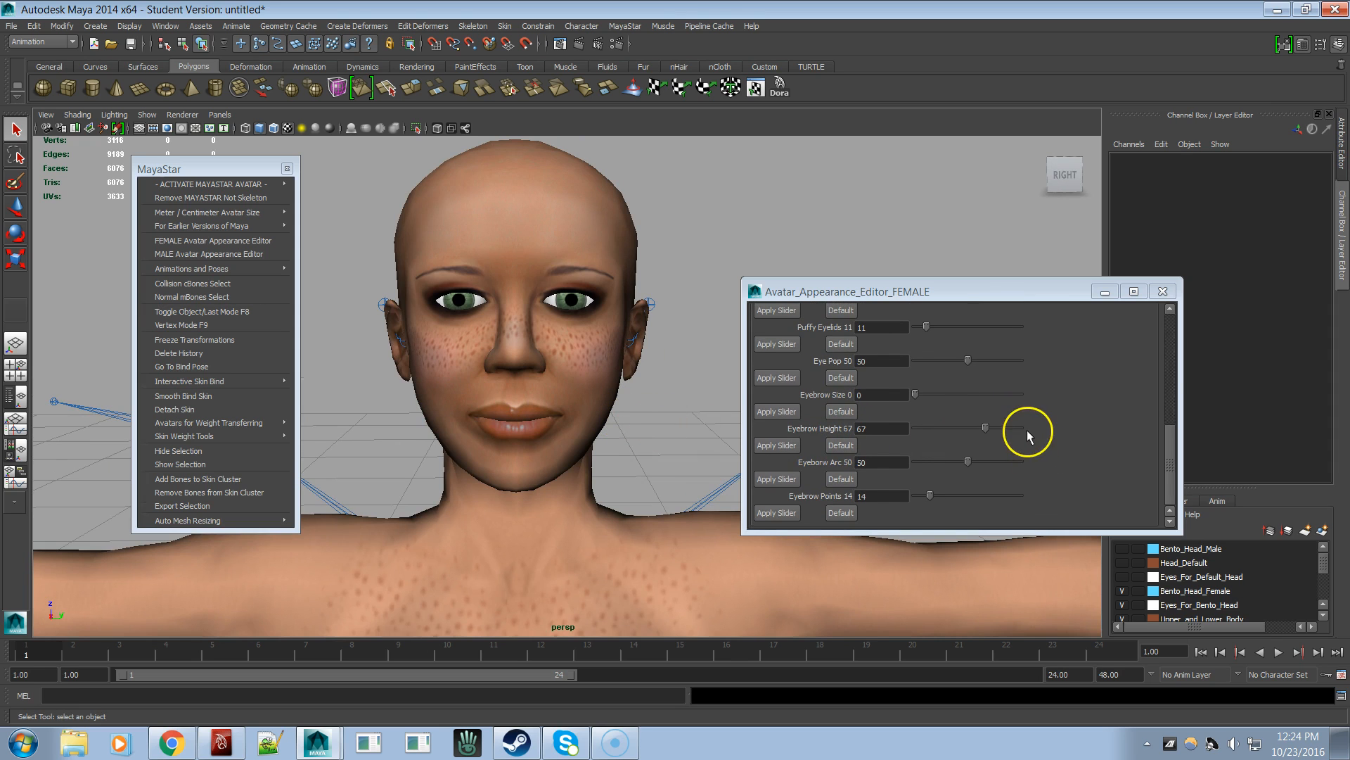
pyautogui.moveTo(917, 394); pyautogui.dragTo(949, 392)
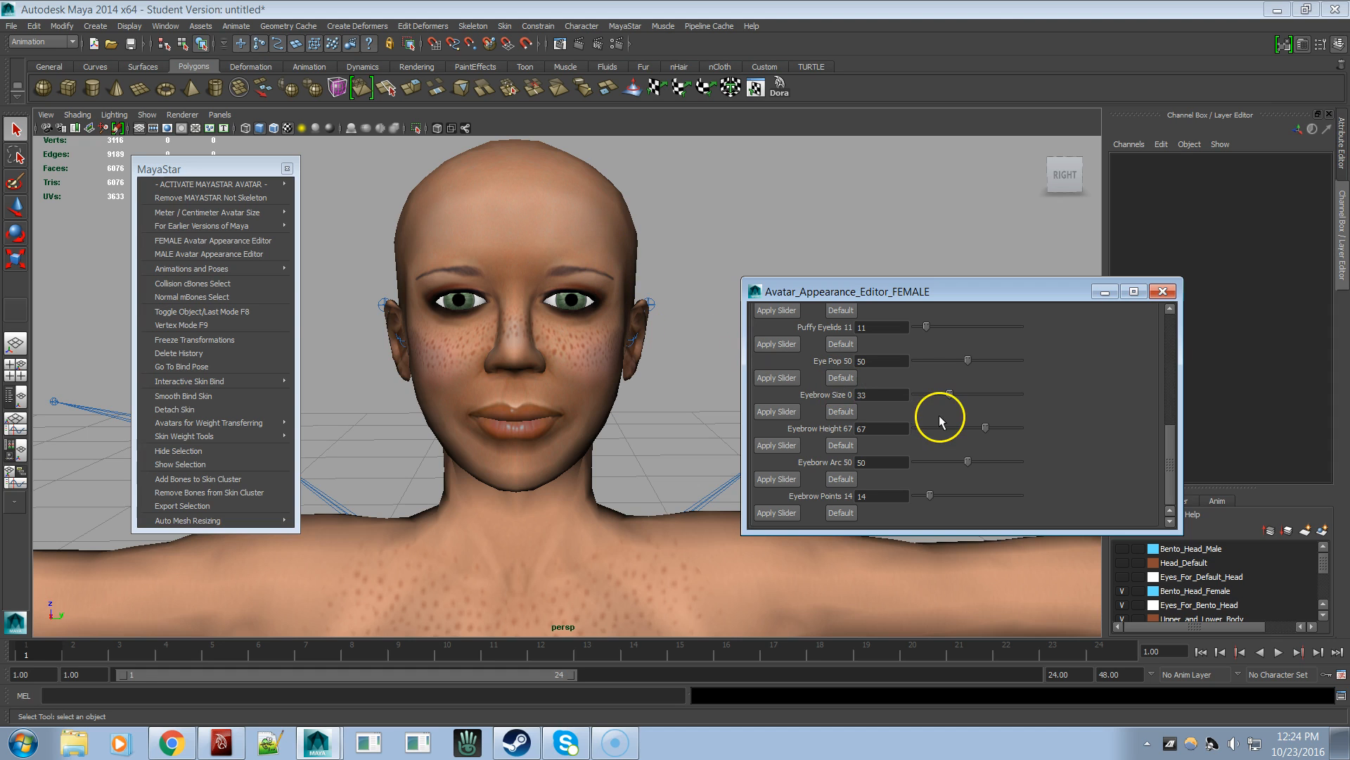
pyautogui.moveTo(980, 432); pyautogui.dragTo(916, 394)
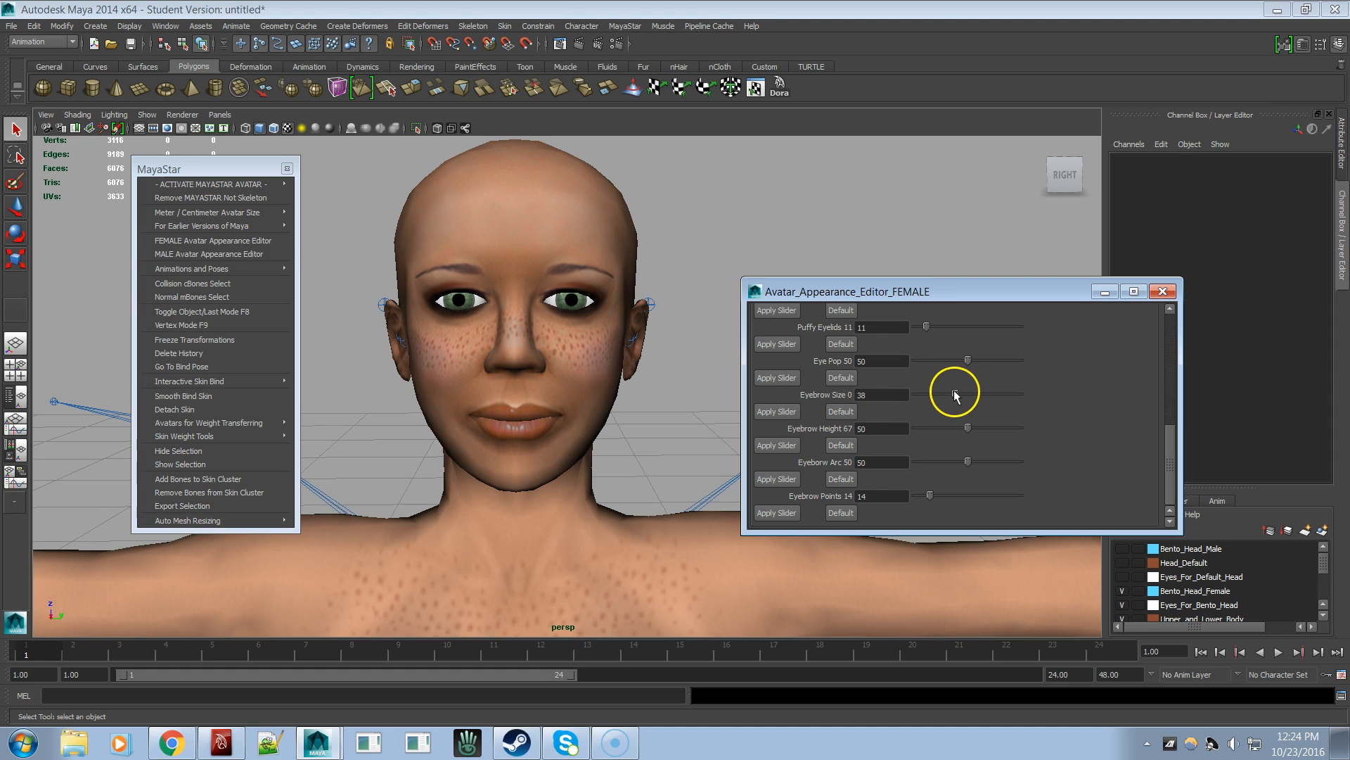
pyautogui.moveTo(915, 396); pyautogui.dragTo(921, 428)
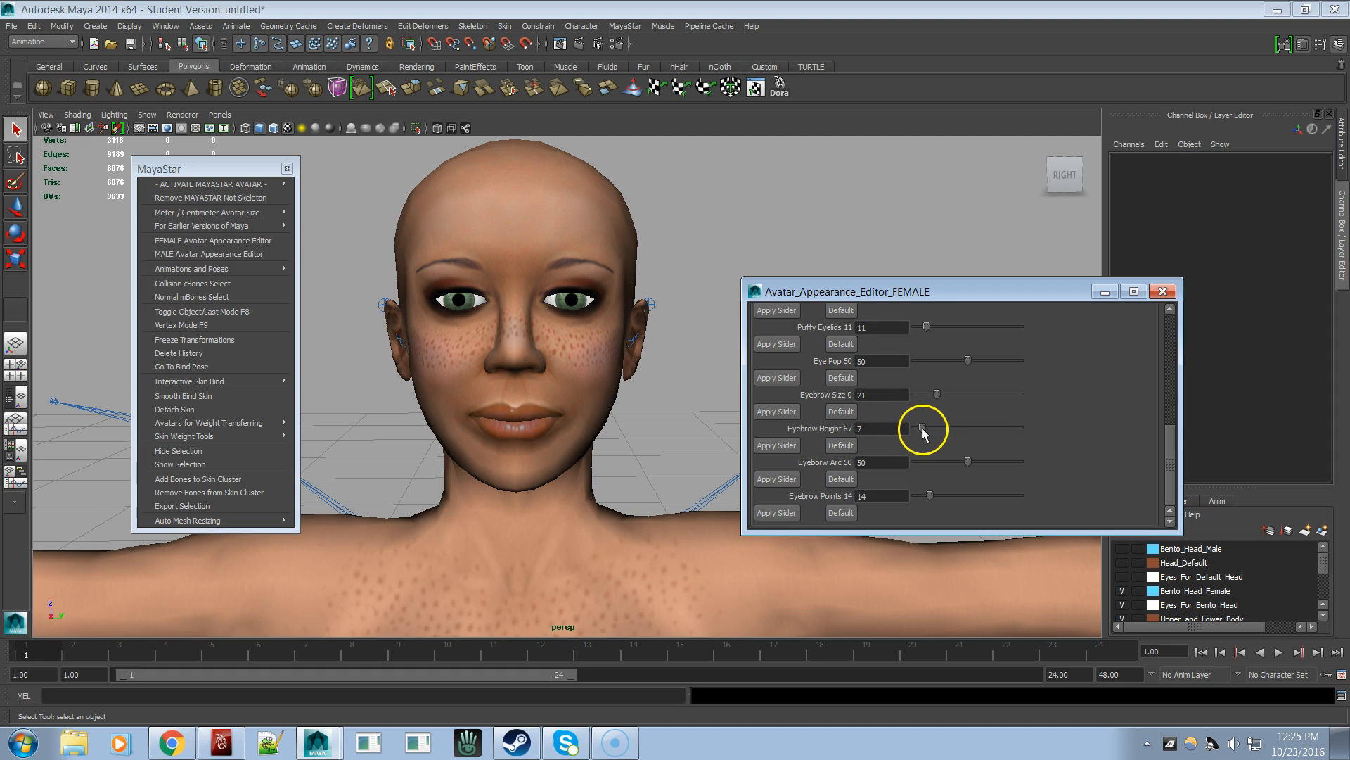
# - Set Eyebrow Height to 11, then vary Eyebrow Arc and Eyebrow Points, ending with arc 35 and points 66
pyautogui.moveTo(923, 432); pyautogui.dragTo(986, 451)
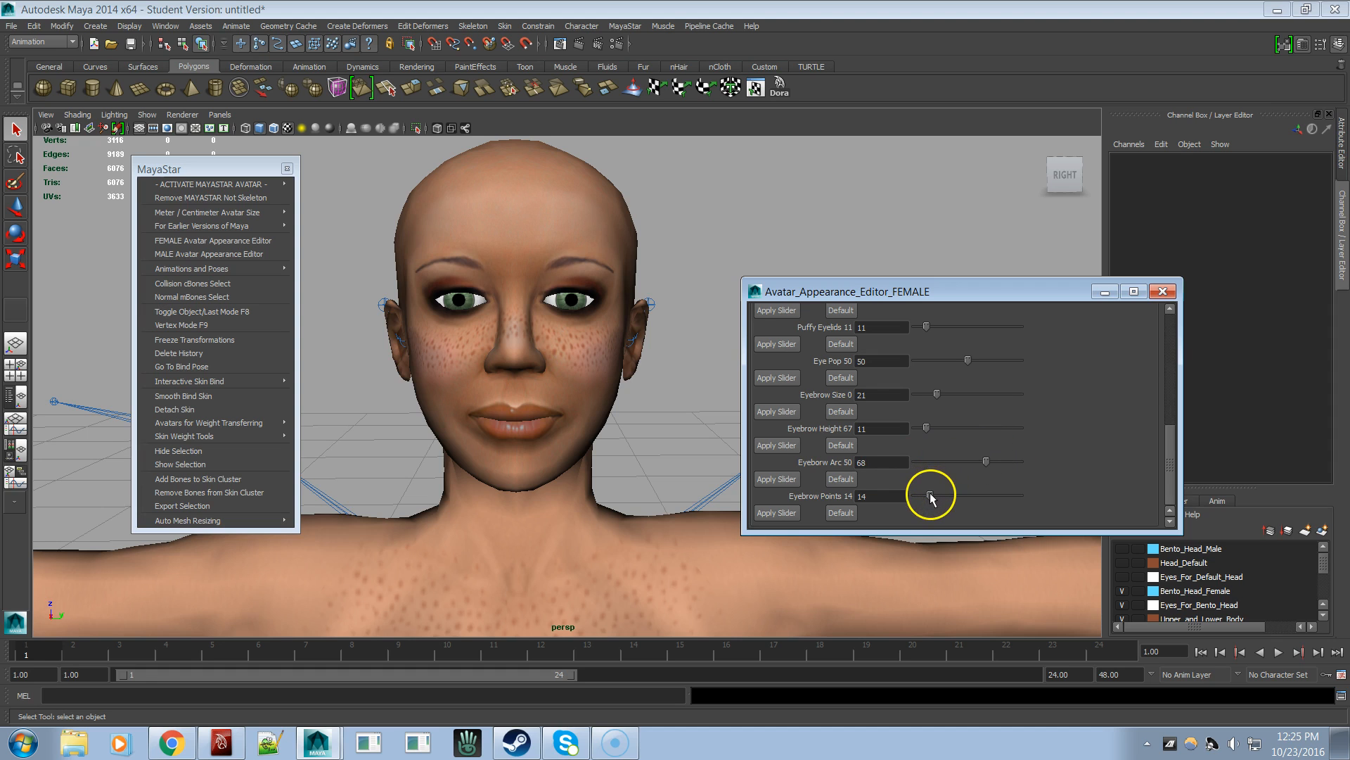
pyautogui.moveTo(934, 496); pyautogui.dragTo(906, 469)
pyautogui.moveTo(992, 496)
pyautogui.mouseDown()
pyautogui.moveTo(911, 506)
pyautogui.moveTo(1001, 472)
pyautogui.moveTo(983, 477)
pyautogui.mouseUp()
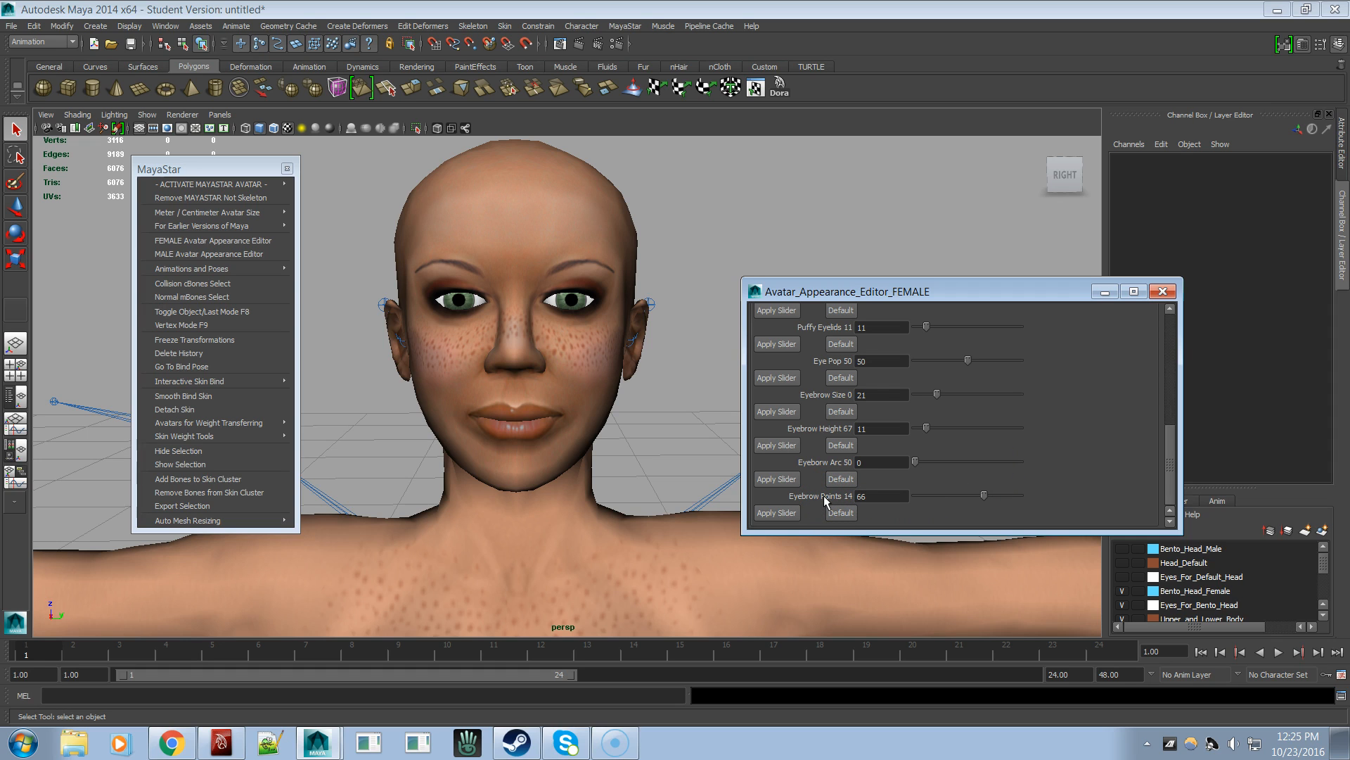
pyautogui.moveTo(915, 462)
pyautogui.mouseDown()
pyautogui.moveTo(979, 459)
pyautogui.moveTo(937, 469)
pyautogui.mouseUp()
pyautogui.moveTo(928, 461)
pyautogui.mouseDown()
pyautogui.moveTo(990, 464)
pyautogui.moveTo(952, 464)
pyautogui.mouseUp()
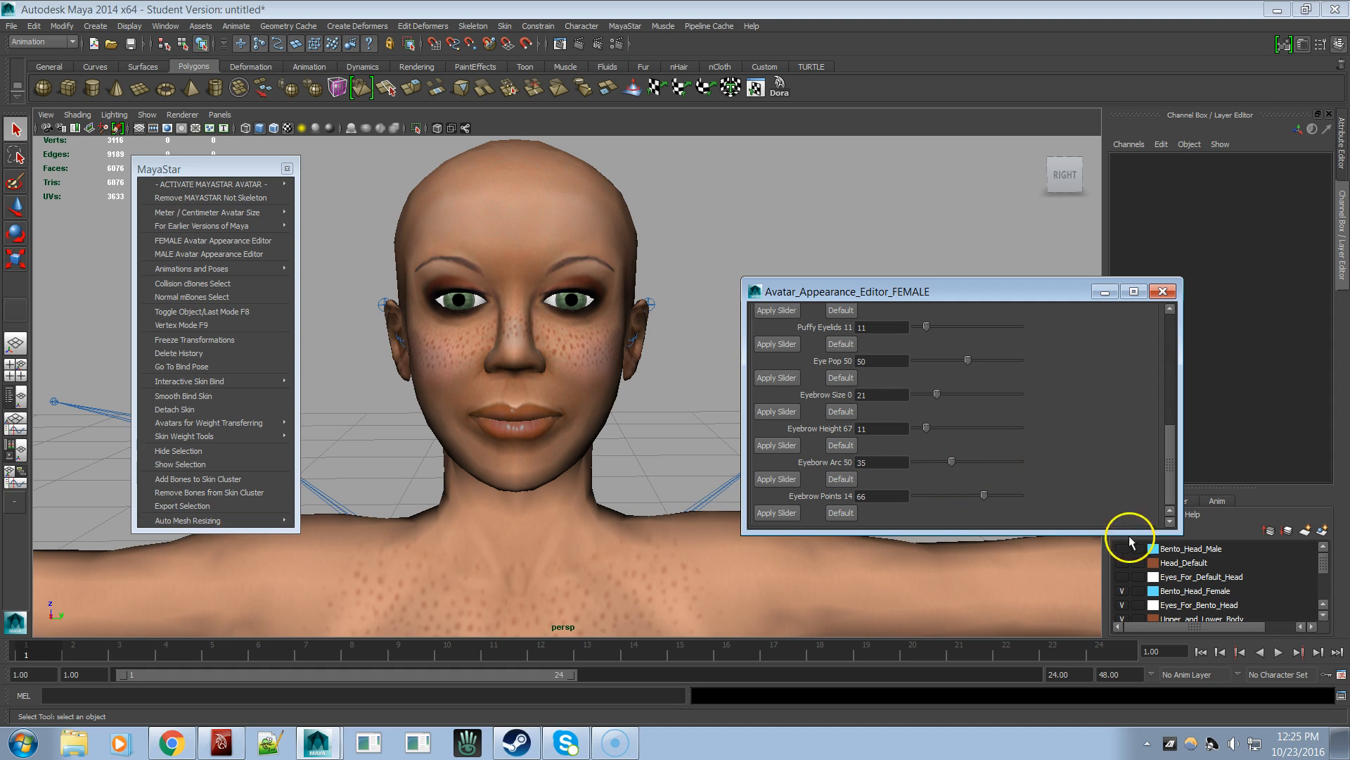
# - Show the Head_Default layer in place of Bento_Head_Female and set Eyebrow Height to 57, Eyebrow Arc to 7 and Eyebrow Points to 48
pyautogui.click(1122, 591)
pyautogui.click(1122, 563)
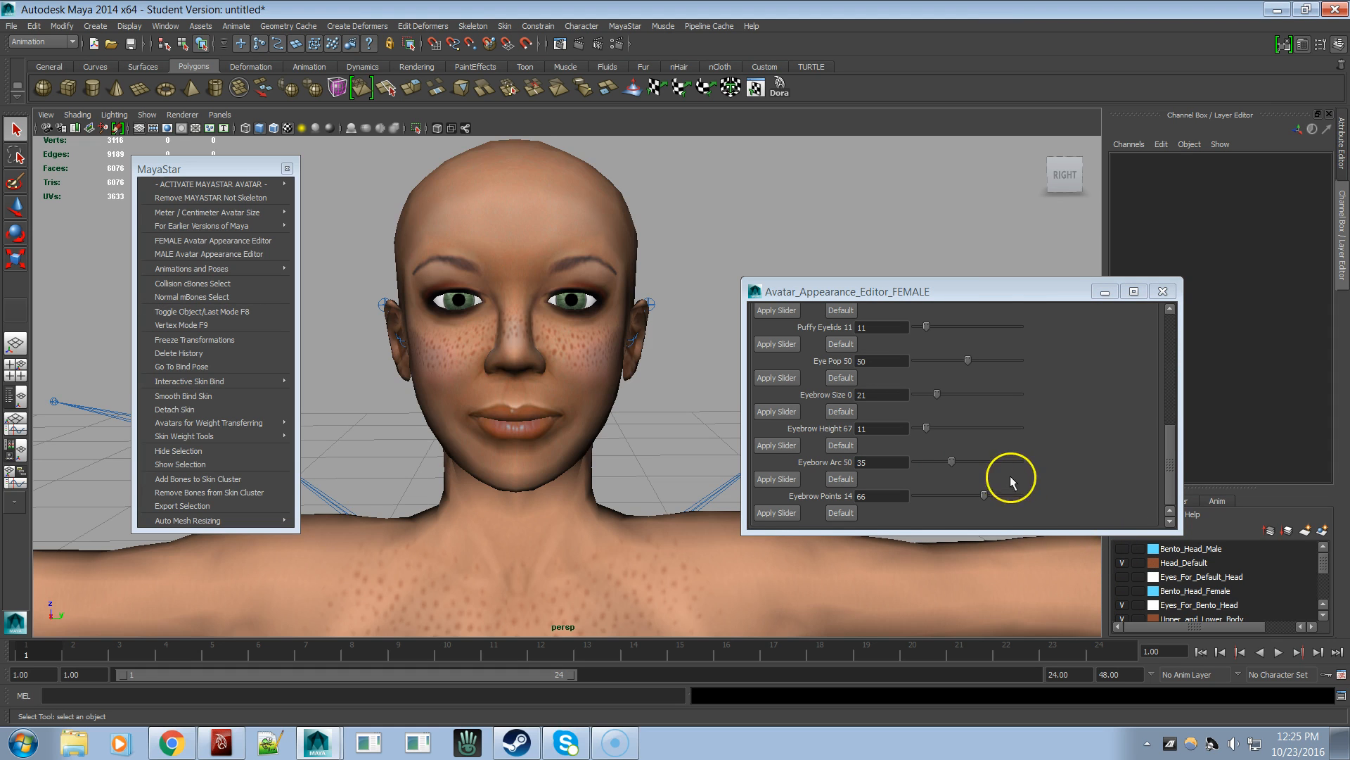
pyautogui.moveTo(986, 494)
pyautogui.mouseDown()
pyautogui.moveTo(929, 498)
pyautogui.moveTo(980, 483)
pyautogui.moveTo(919, 504)
pyautogui.moveTo(1019, 477)
pyautogui.moveTo(949, 488)
pyautogui.moveTo(974, 490)
pyautogui.mouseUp()
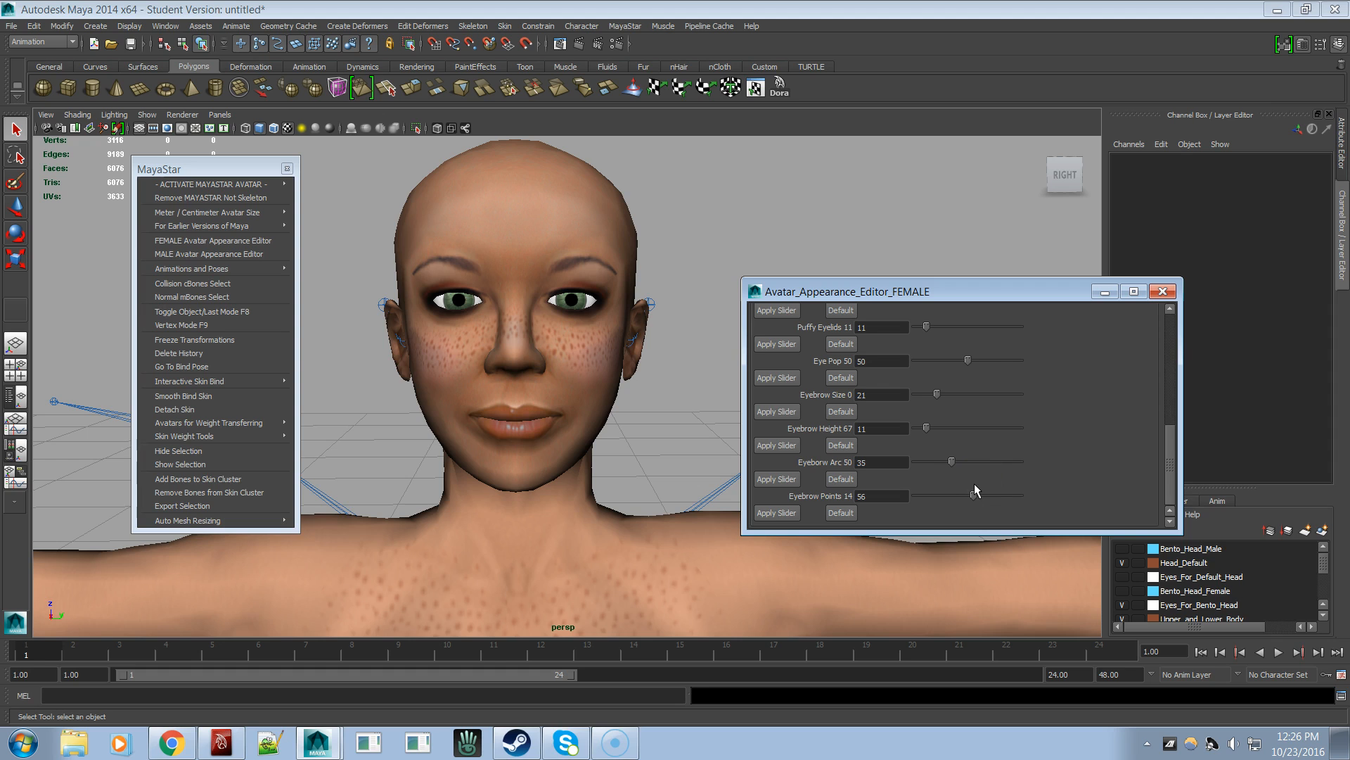
pyautogui.moveTo(1013, 484); pyautogui.dragTo(924, 475)
pyautogui.moveTo(928, 427); pyautogui.dragTo(975, 447)
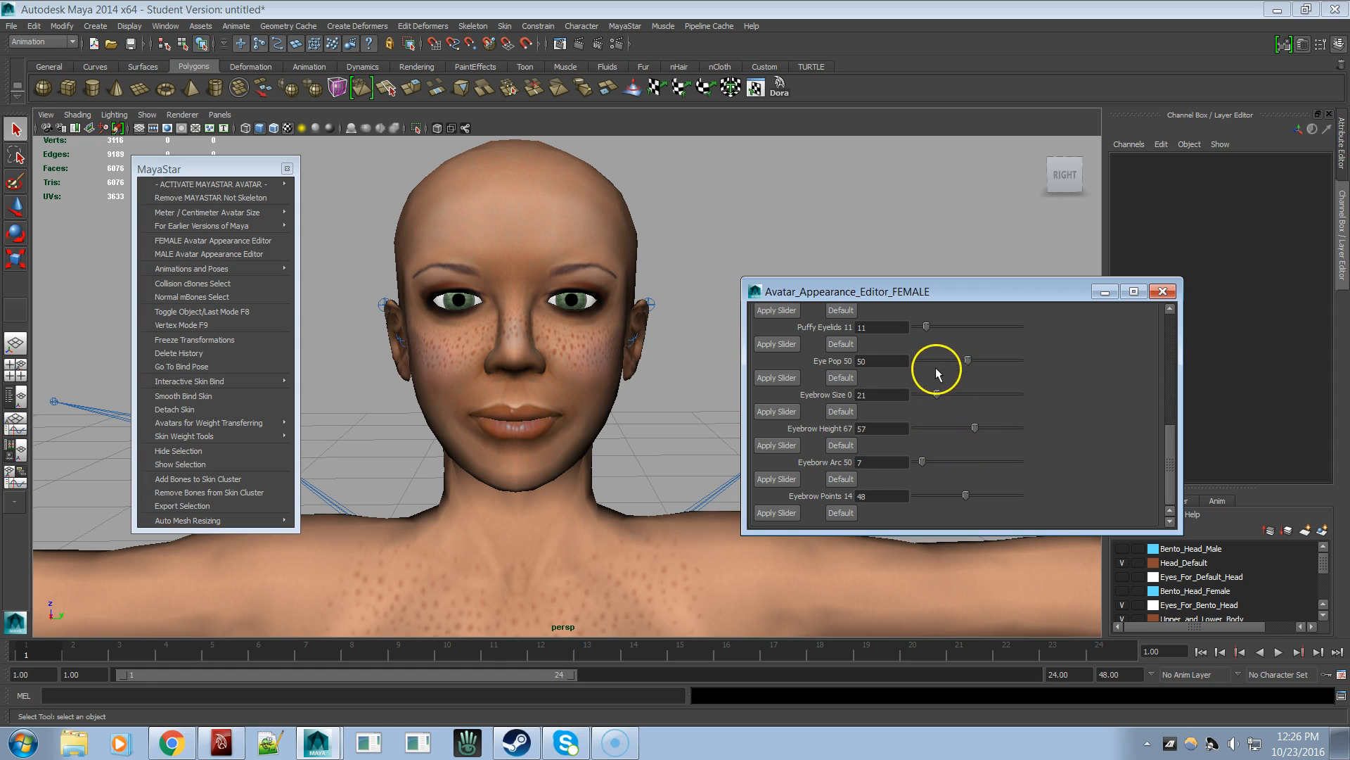
# - Vary Eyebrow Size on the default head, ending at 9, and set Eyebrow Height to 53 and Eyebrow Points to 79
pyautogui.moveTo(937, 390); pyautogui.dragTo(979, 392)
pyautogui.moveTo(980, 396); pyautogui.dragTo(915, 401)
pyautogui.moveTo(919, 398)
pyautogui.mouseDown()
pyautogui.moveTo(935, 390)
pyautogui.moveTo(925, 403)
pyautogui.mouseUp()
pyautogui.moveTo(975, 426)
pyautogui.mouseDown()
pyautogui.moveTo(962, 429)
pyautogui.moveTo(980, 415)
pyautogui.moveTo(970, 424)
pyautogui.mouseUp()
pyautogui.moveTo(965, 496); pyautogui.dragTo(997, 475)
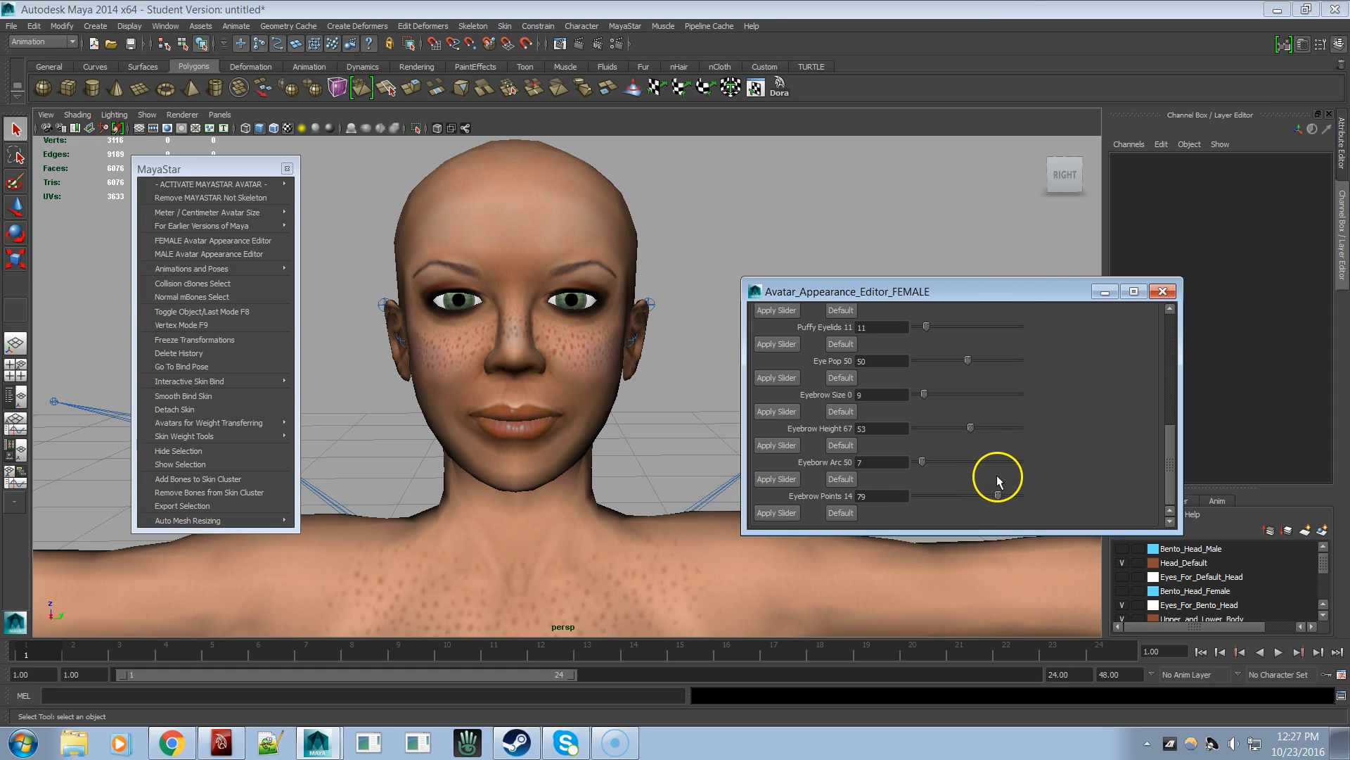
# - Show Bento_Head_Female again in place of Head_Default and set Eyebrow Points to 87 and Eyebrow Size to 23
pyautogui.click(1122, 563)
pyautogui.click(1122, 590)
pyautogui.moveTo(999, 495)
pyautogui.mouseDown()
pyautogui.moveTo(964, 498)
pyautogui.moveTo(1022, 485)
pyautogui.moveTo(994, 484)
pyautogui.moveTo(1003, 478)
pyautogui.mouseUp()
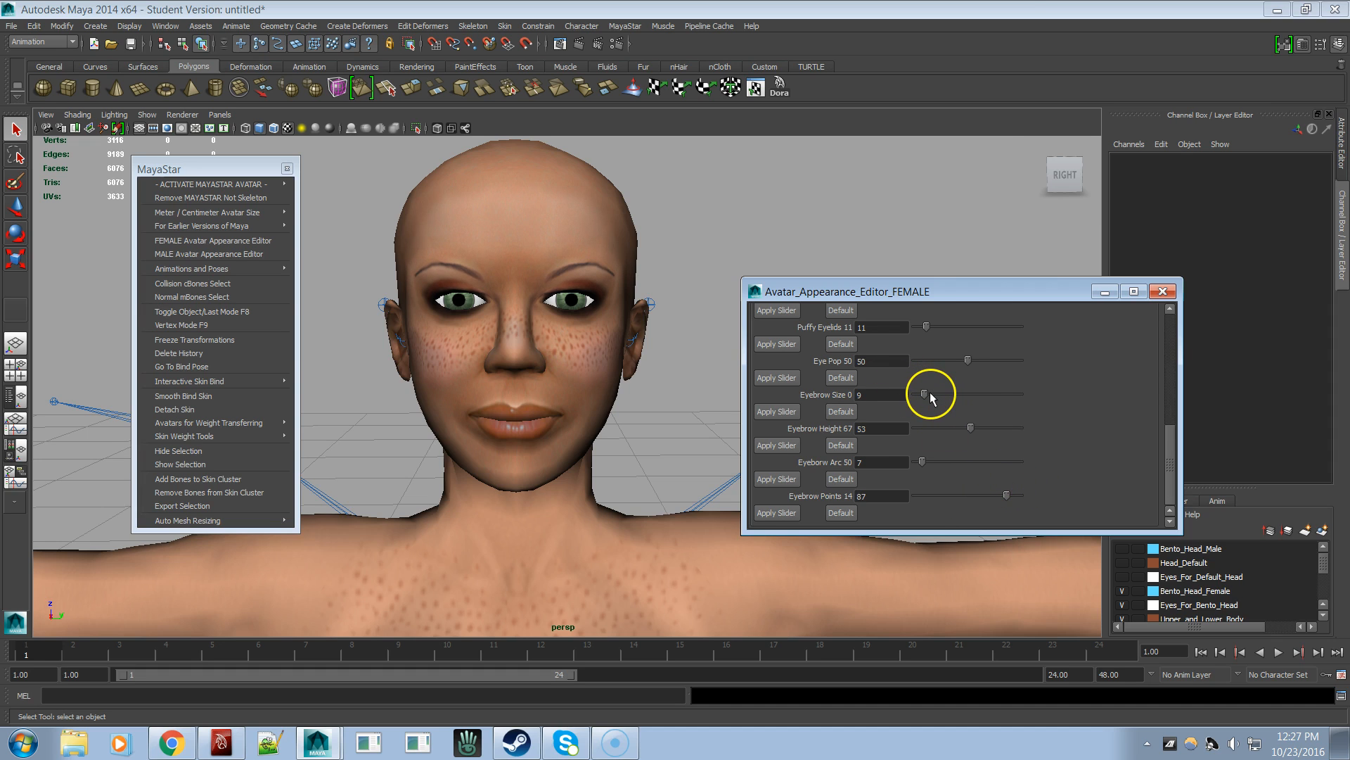
pyautogui.moveTo(944, 394); pyautogui.dragTo(903, 404)
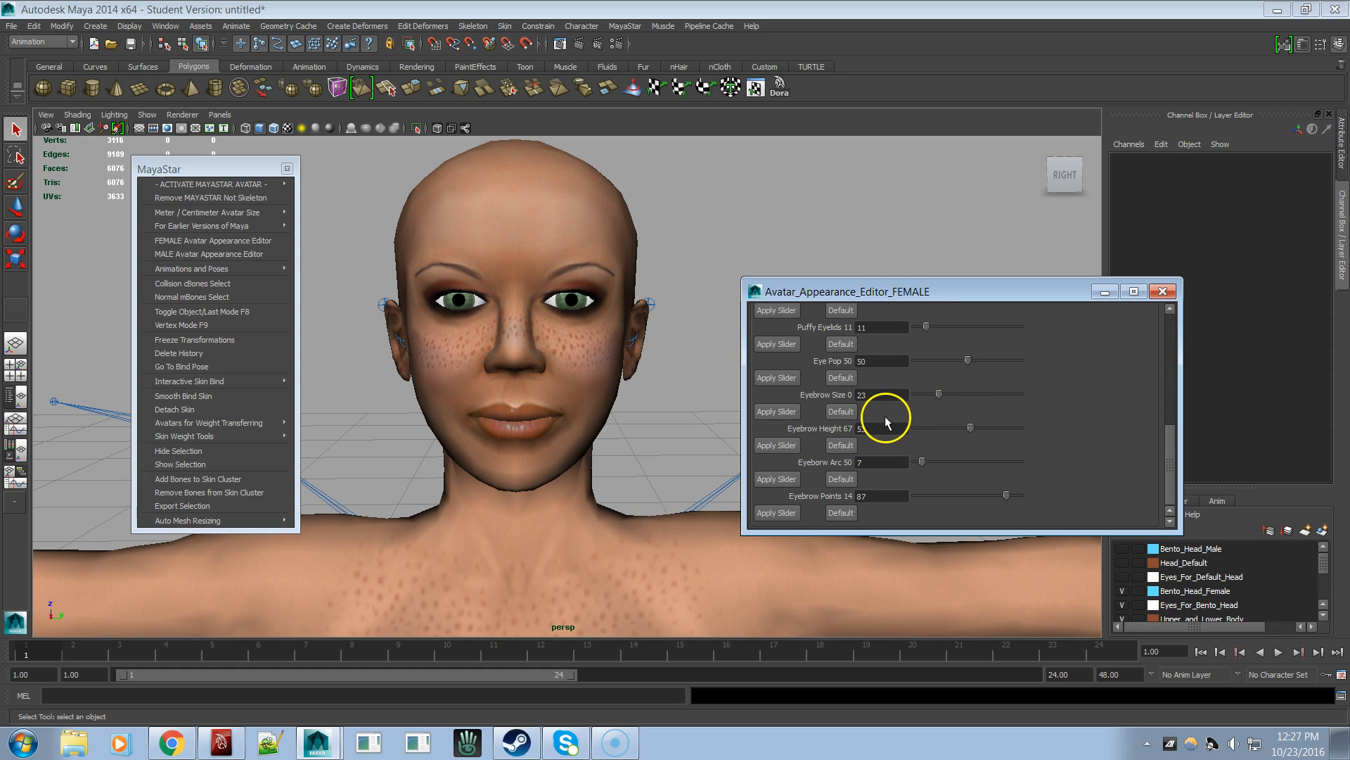
pyautogui.scroll(3, 1040, 395)
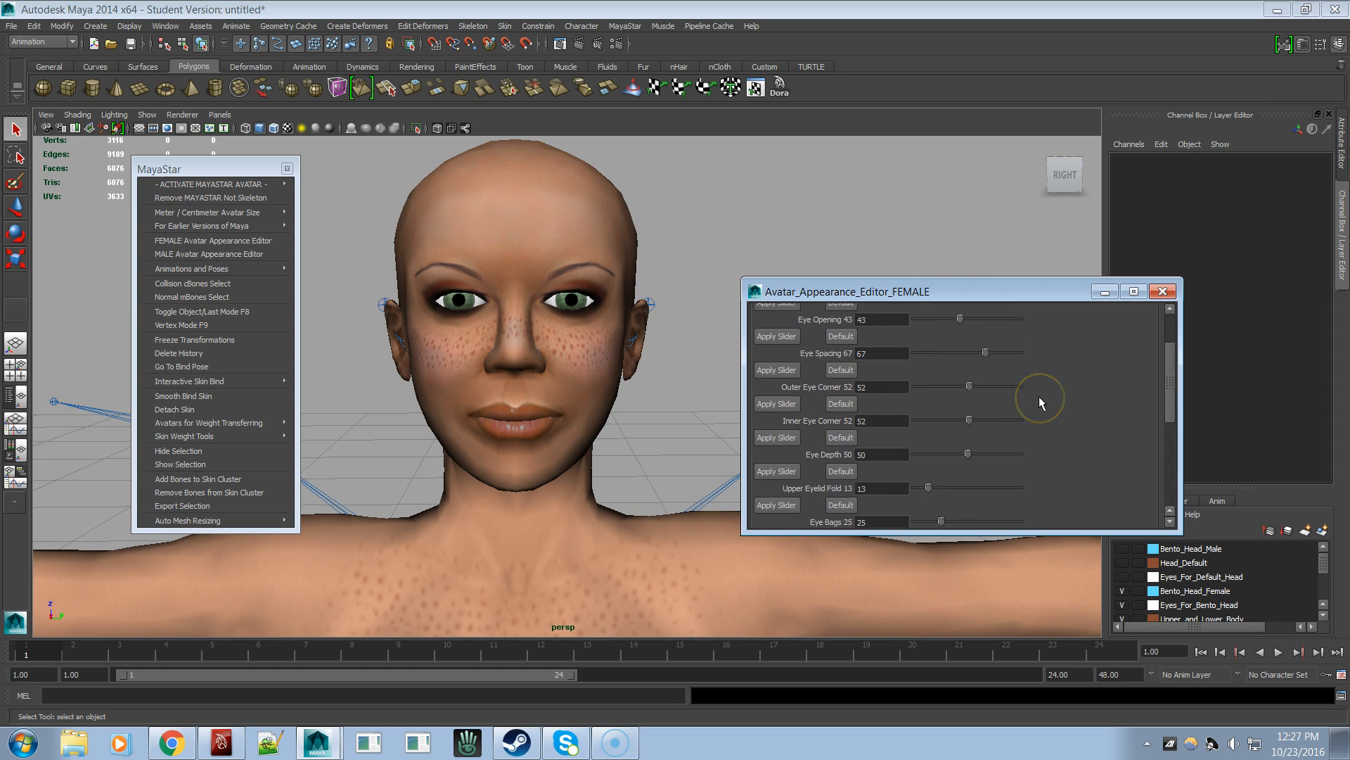
pyautogui.scroll(2, 1039, 396)
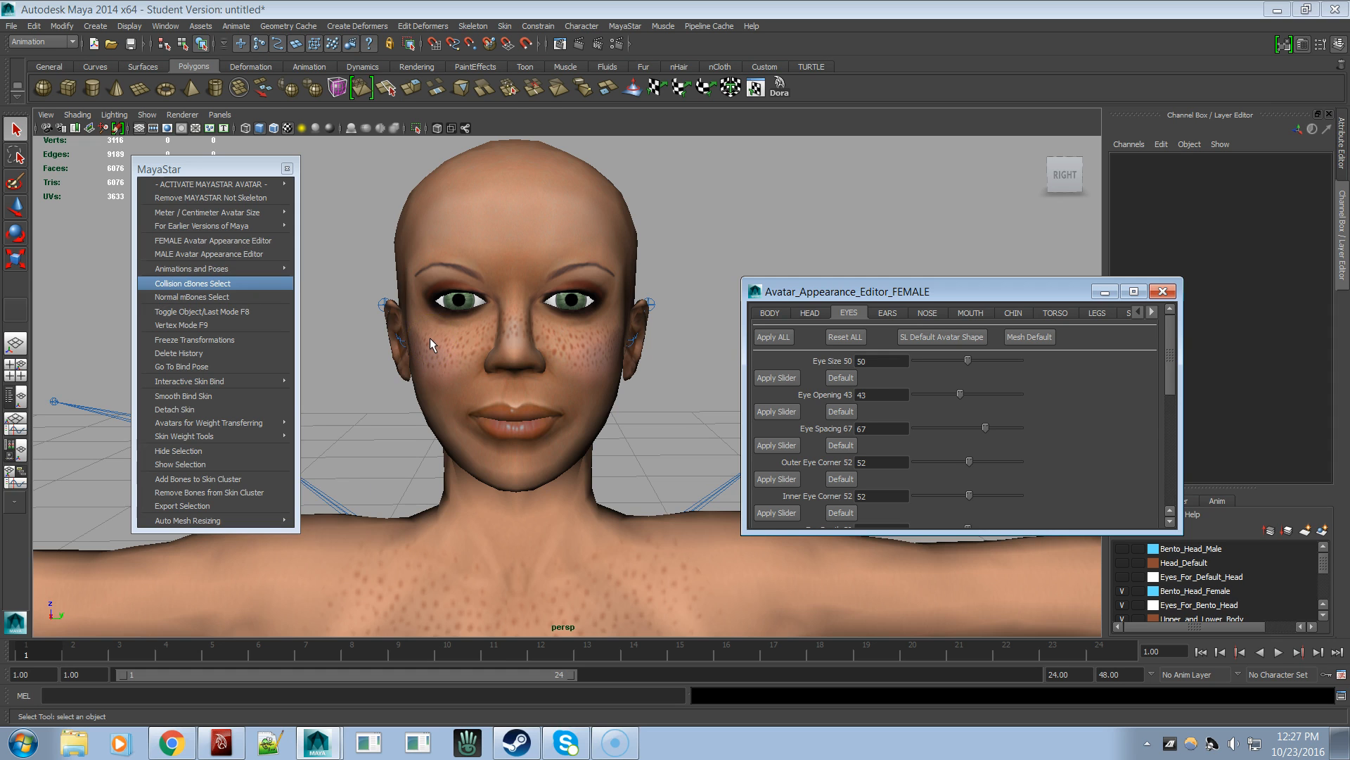
# - Open the Outliner and expand the entire mPelvis joint hierarchy
pyautogui.click(166, 26)
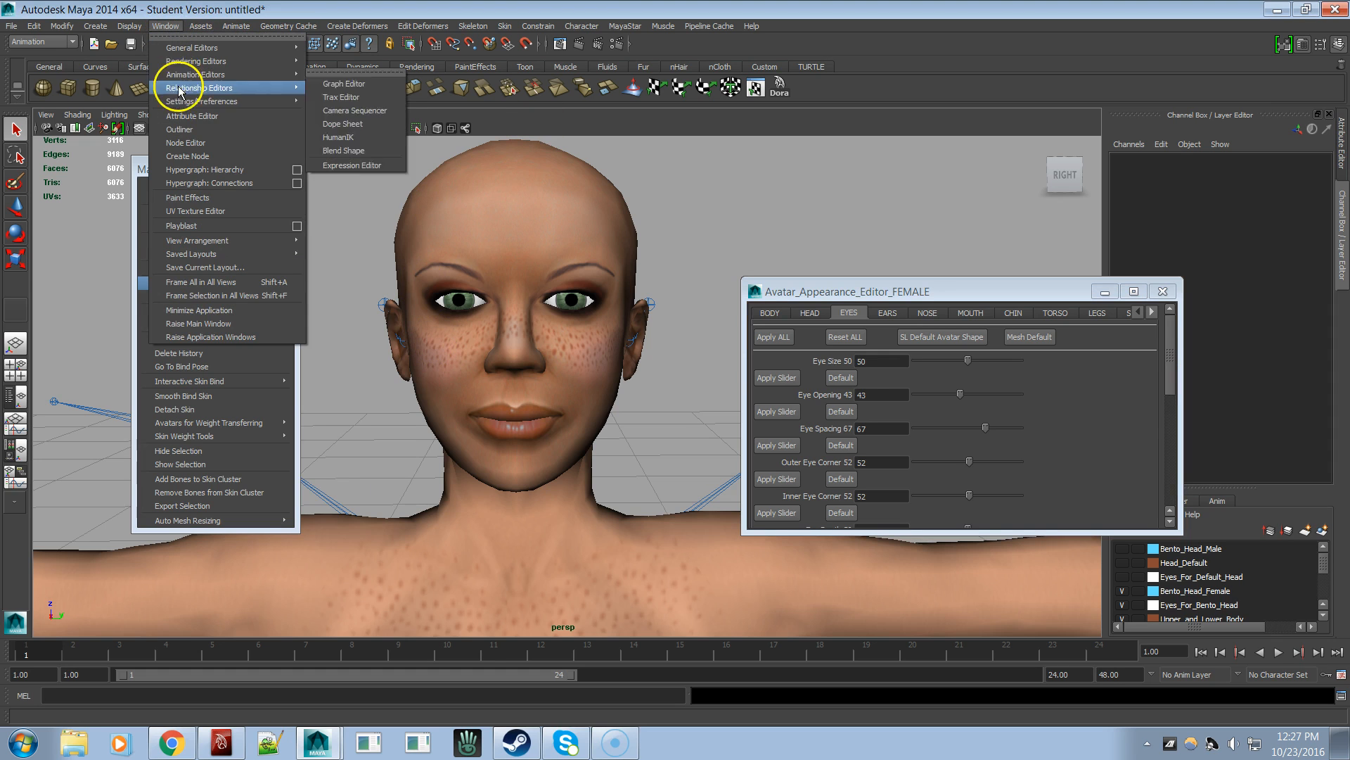
pyautogui.click(189, 129)
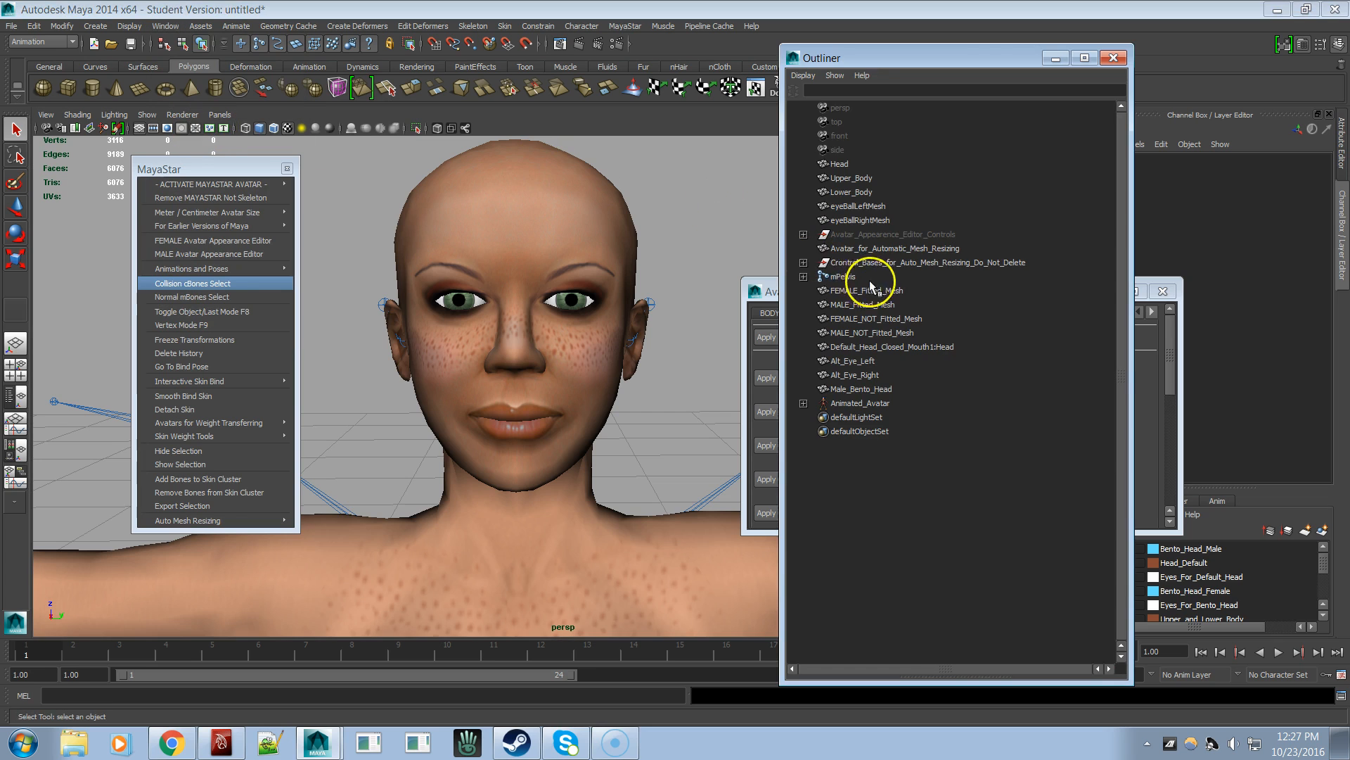
pyautogui.keyDown('shift'); pyautogui.click(804, 276); pyautogui.keyUp('shift')
pyautogui.scroll(5, 928, 267)
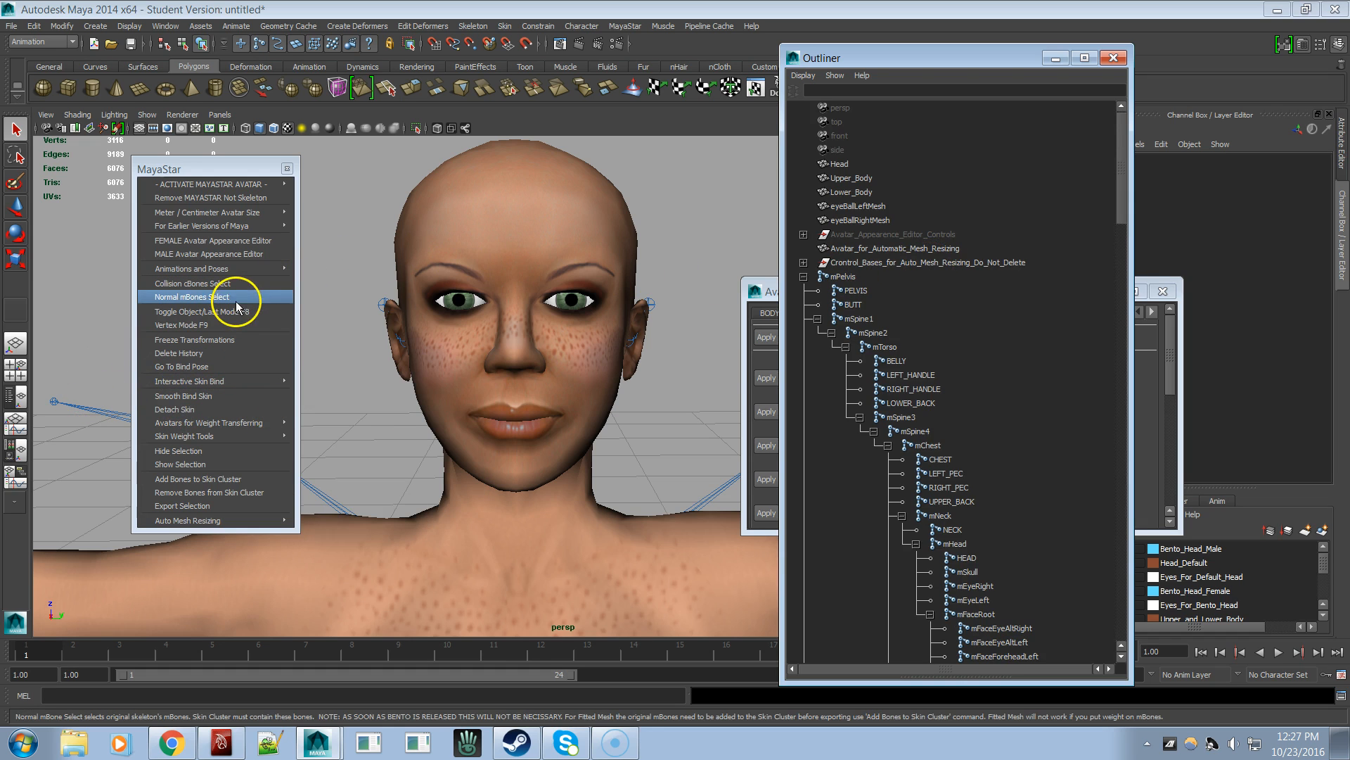
# - Select the normal mBones and try adding mSpine2 and mSpine1 to the selection, removing both again
pyautogui.click(202, 301)
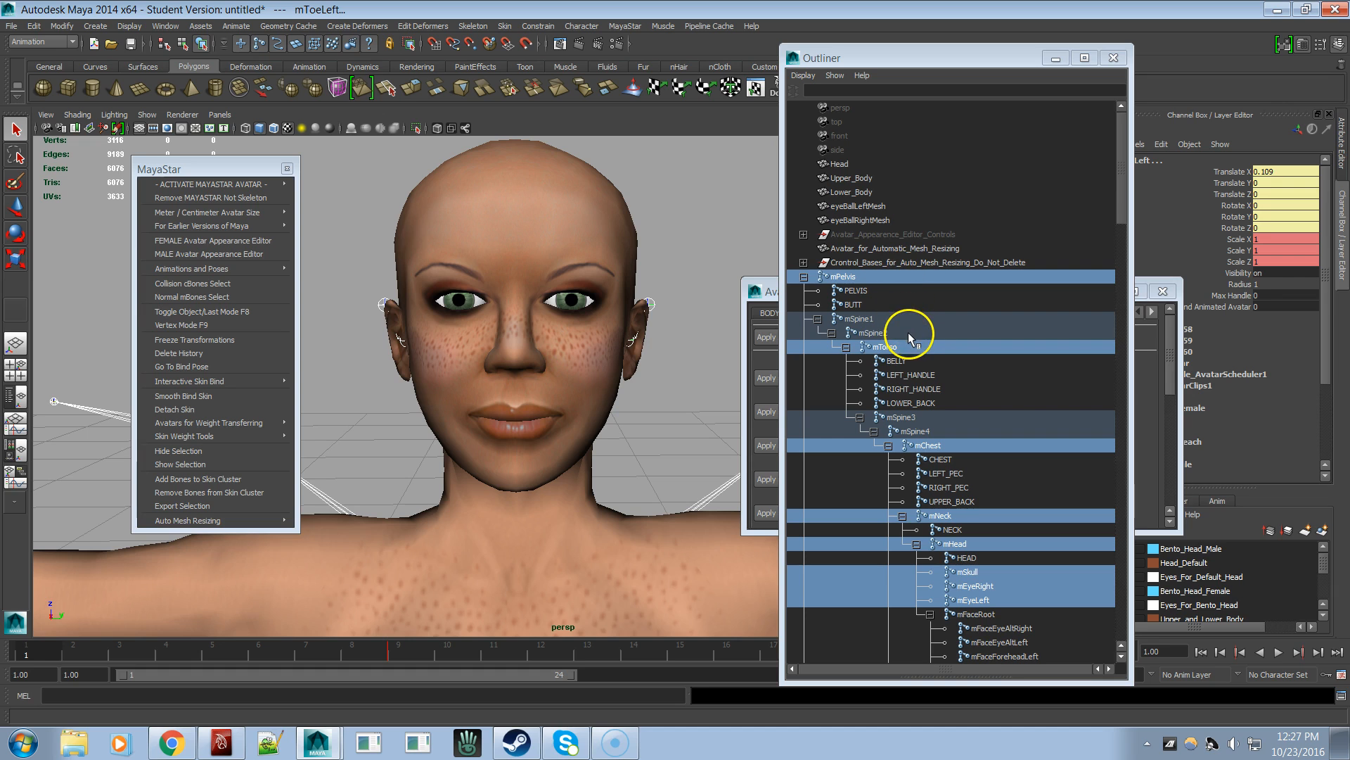
pyautogui.keyDown('ctrl'); pyautogui.click(909, 334); pyautogui.keyUp('ctrl')
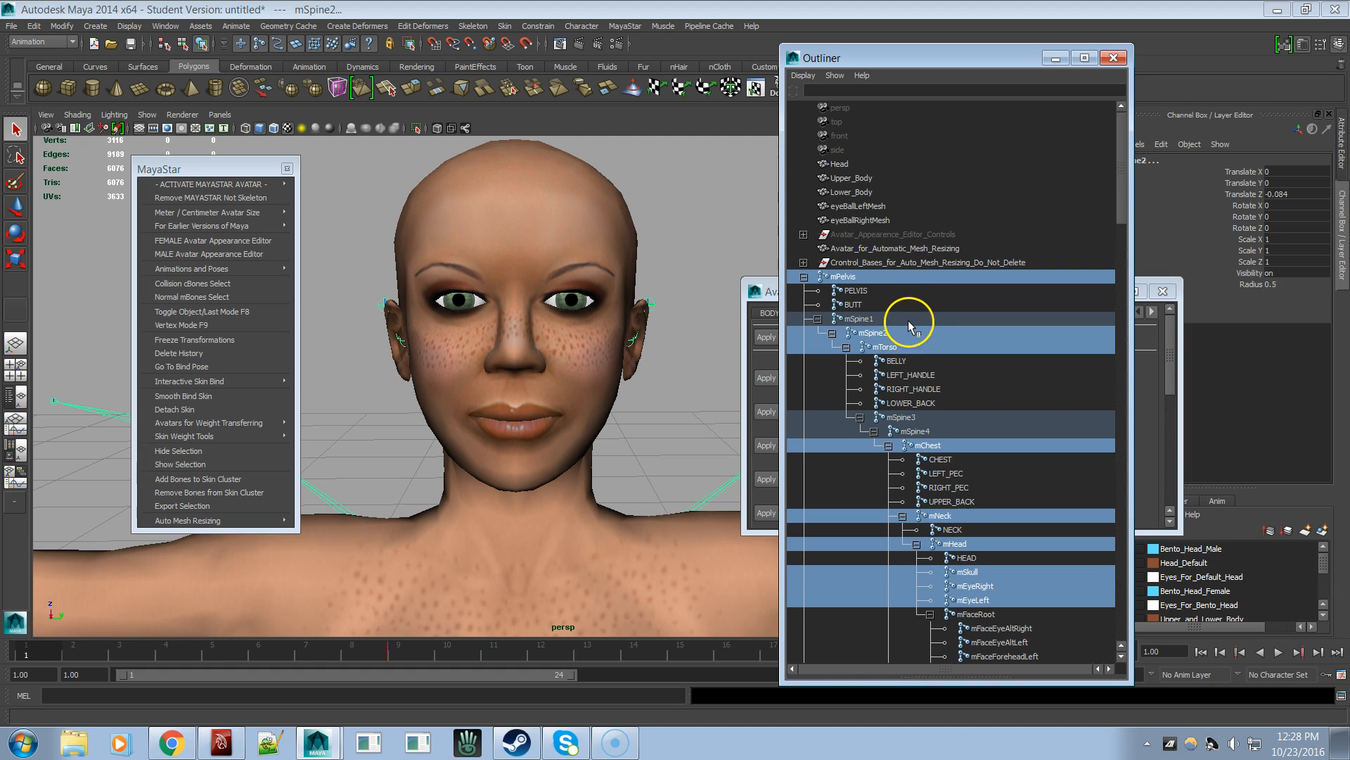
pyautogui.keyDown('ctrl'); pyautogui.click(909, 318); pyautogui.keyUp('ctrl')
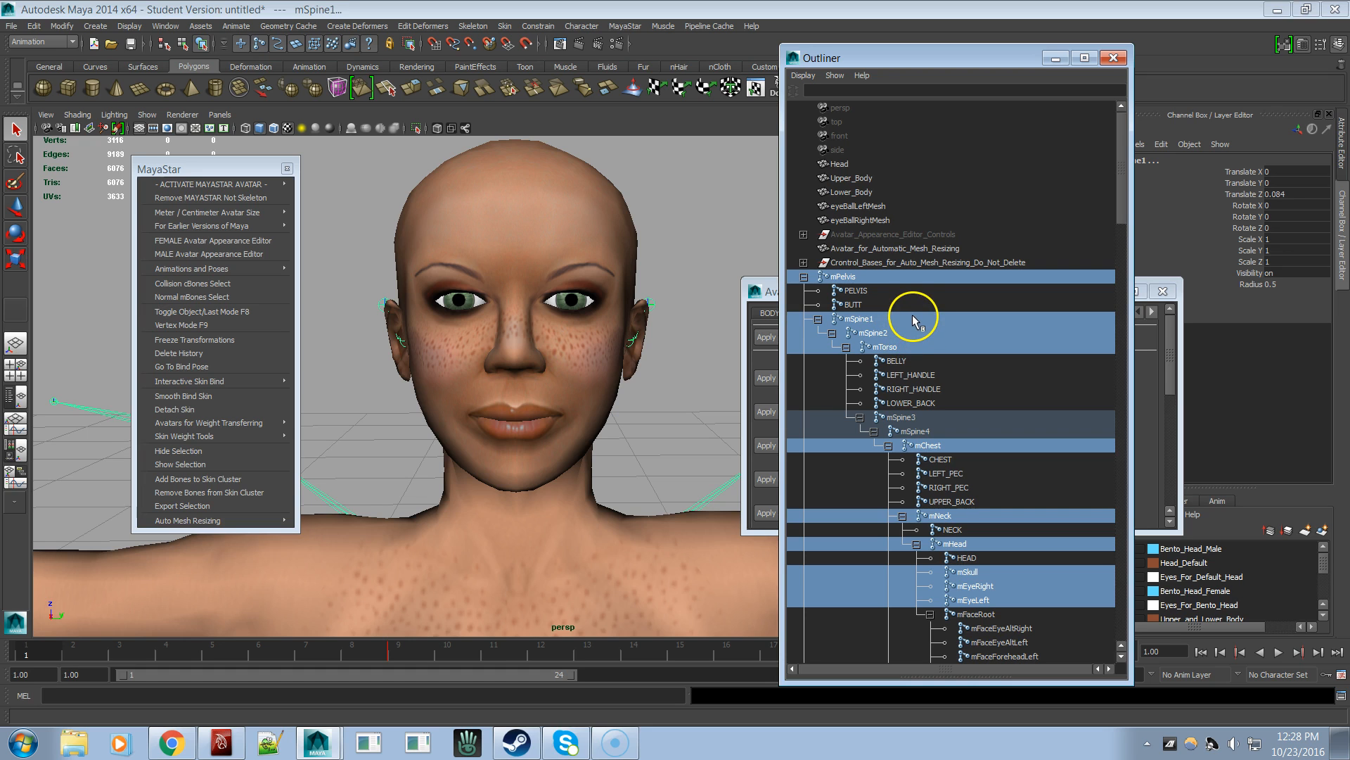
pyautogui.keyDown('ctrl'); pyautogui.click(912, 317); pyautogui.keyUp('ctrl')
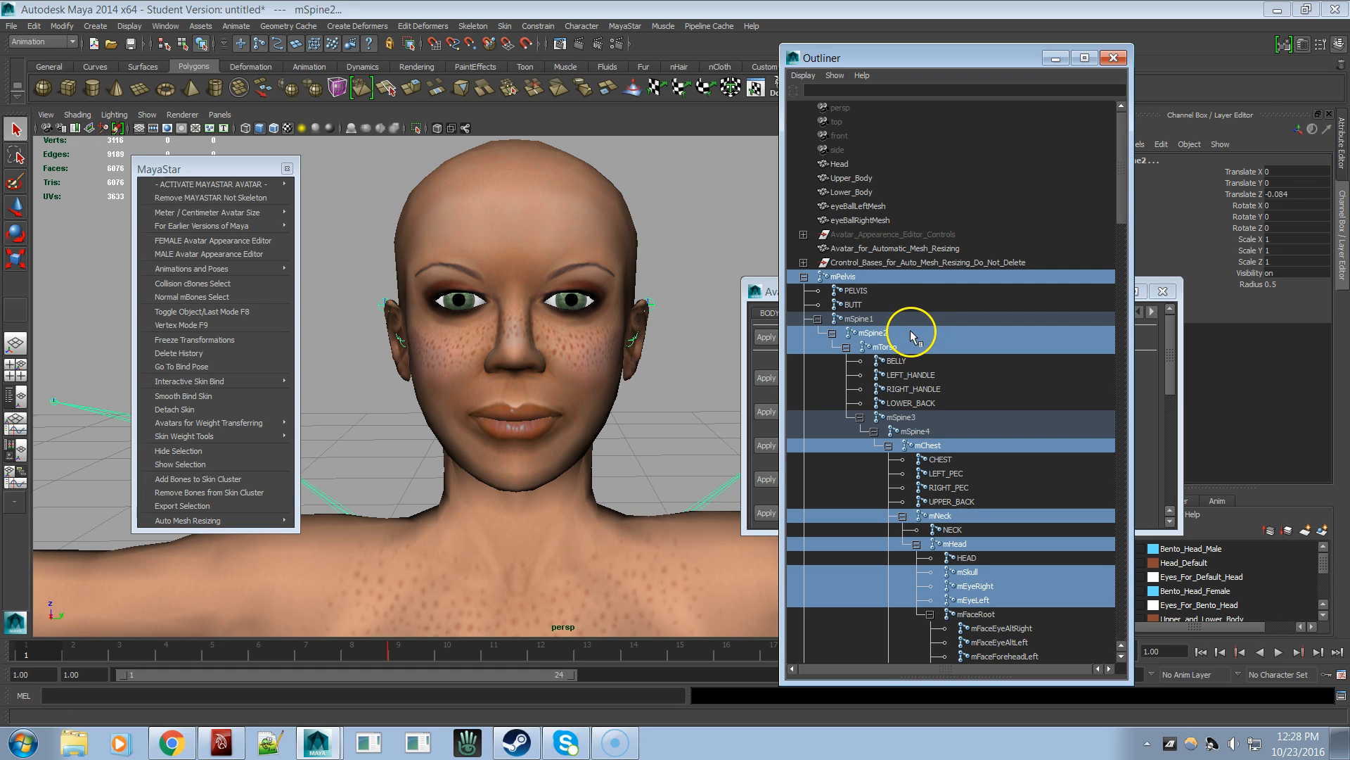
pyautogui.keyDown('ctrl'); pyautogui.click(910, 328); pyautogui.keyUp('ctrl')
# - Return the skeleton to its bind pose and select the normal mBones together with the collision cBones
pyautogui.click(211, 368)
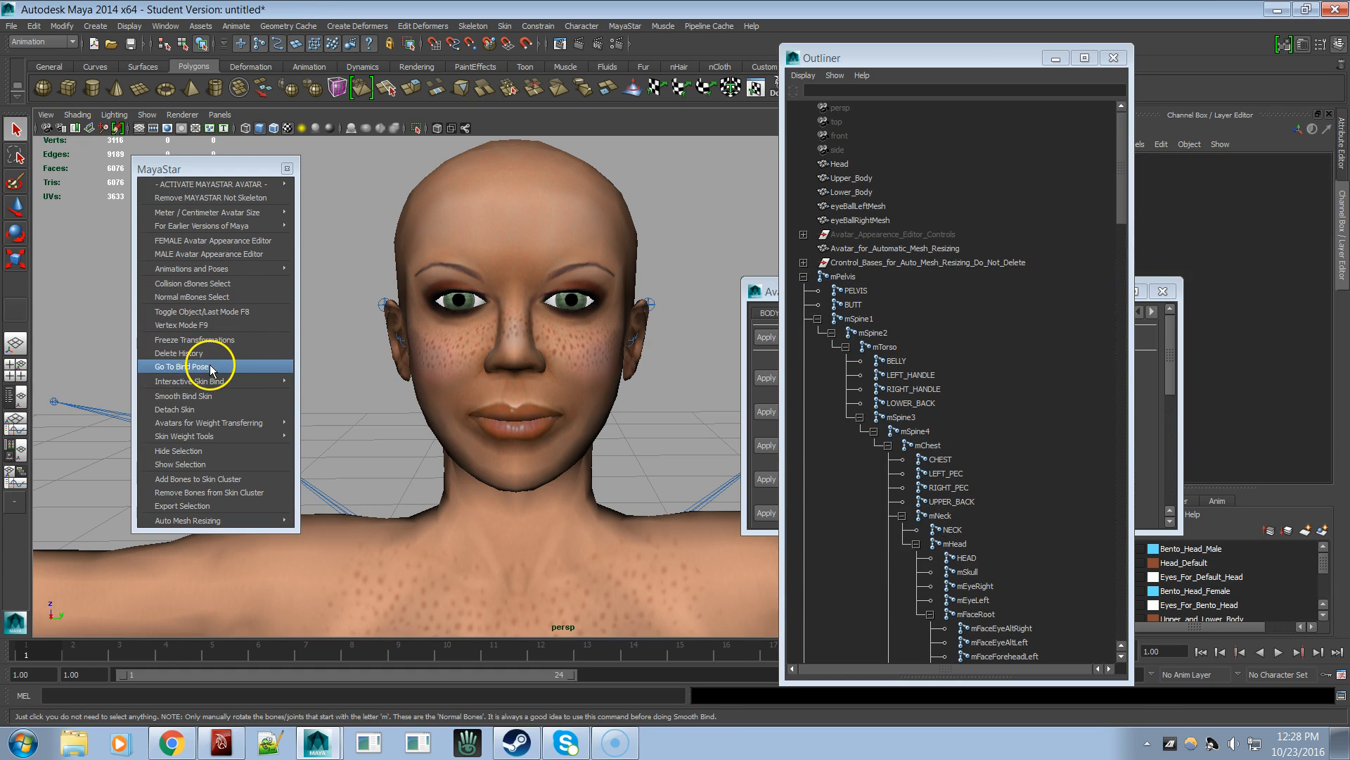
pyautogui.click(225, 299)
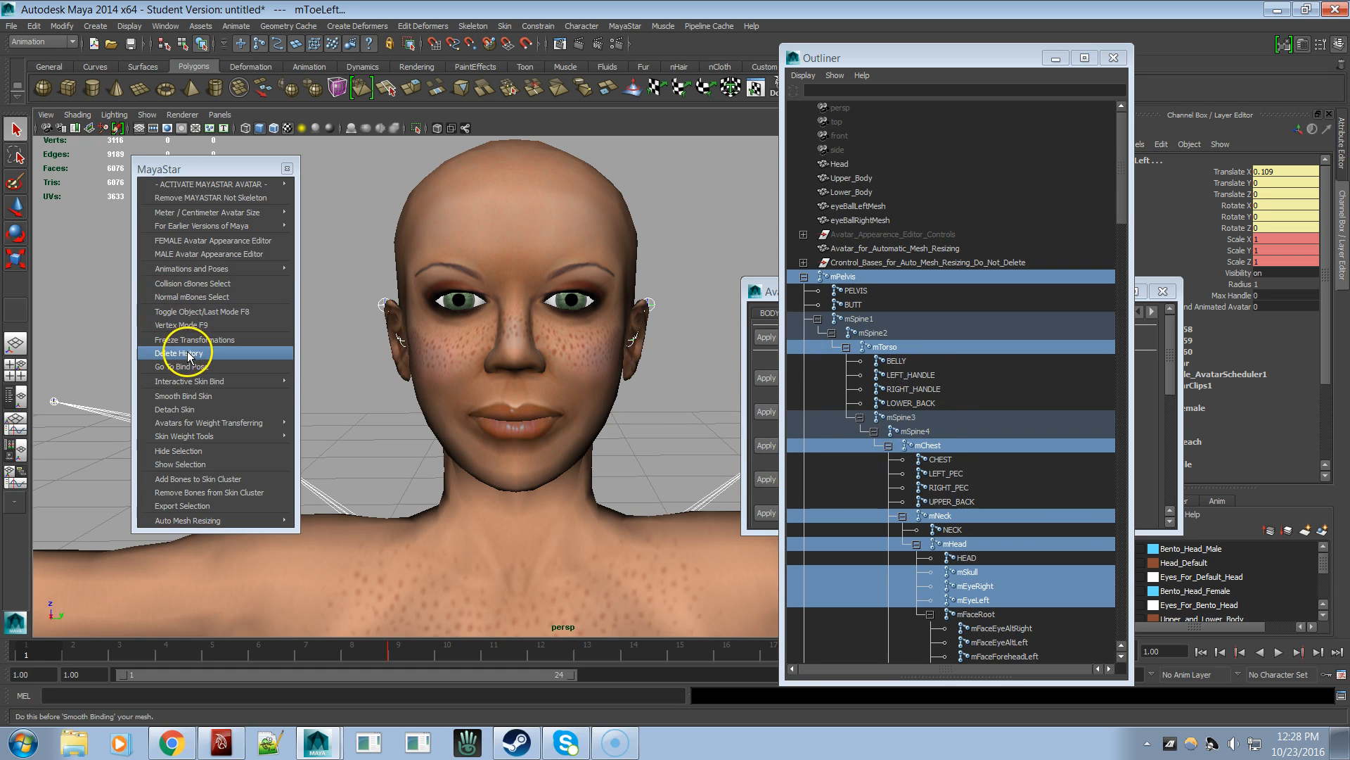
pyautogui.click(200, 284)
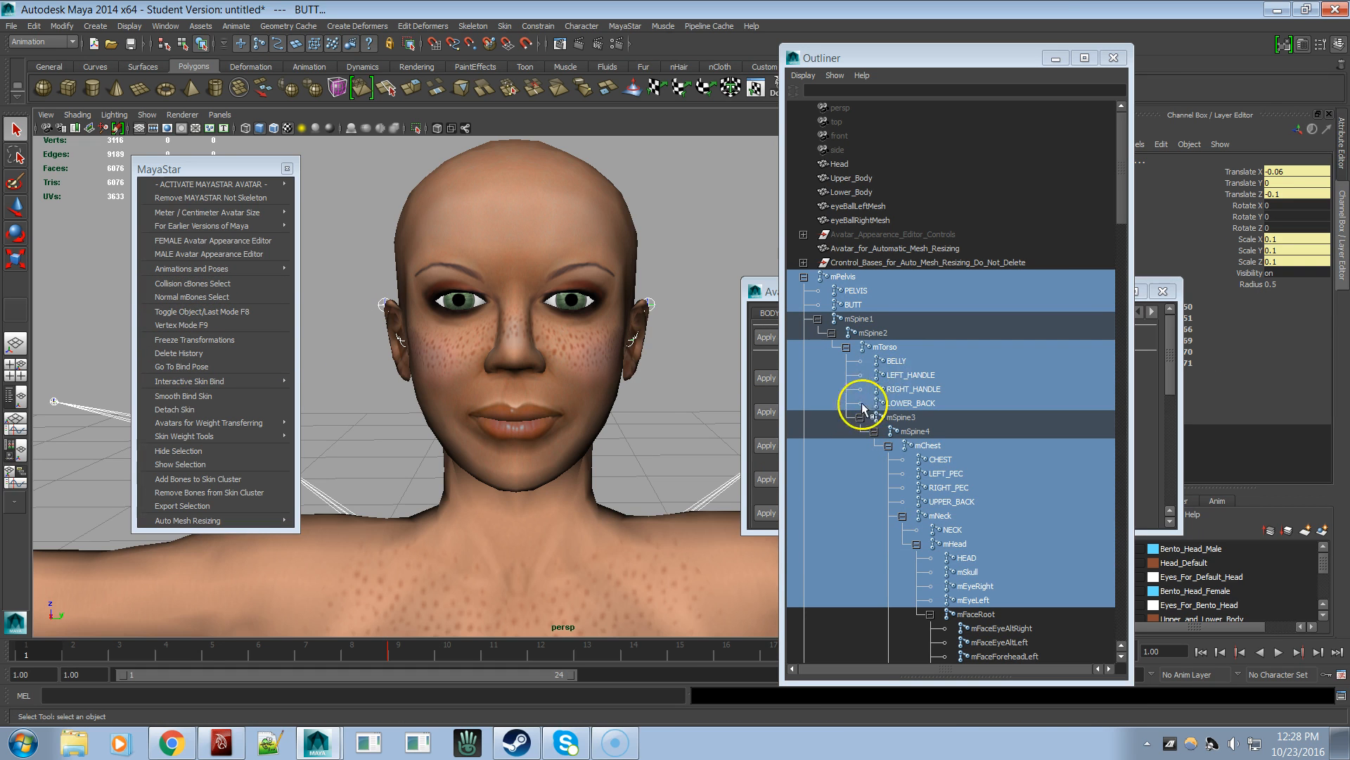
# - Clear the selection, select only the collision cBones, and add the normal mBones to them
pyautogui.click(657, 377)
pyautogui.click(169, 284)
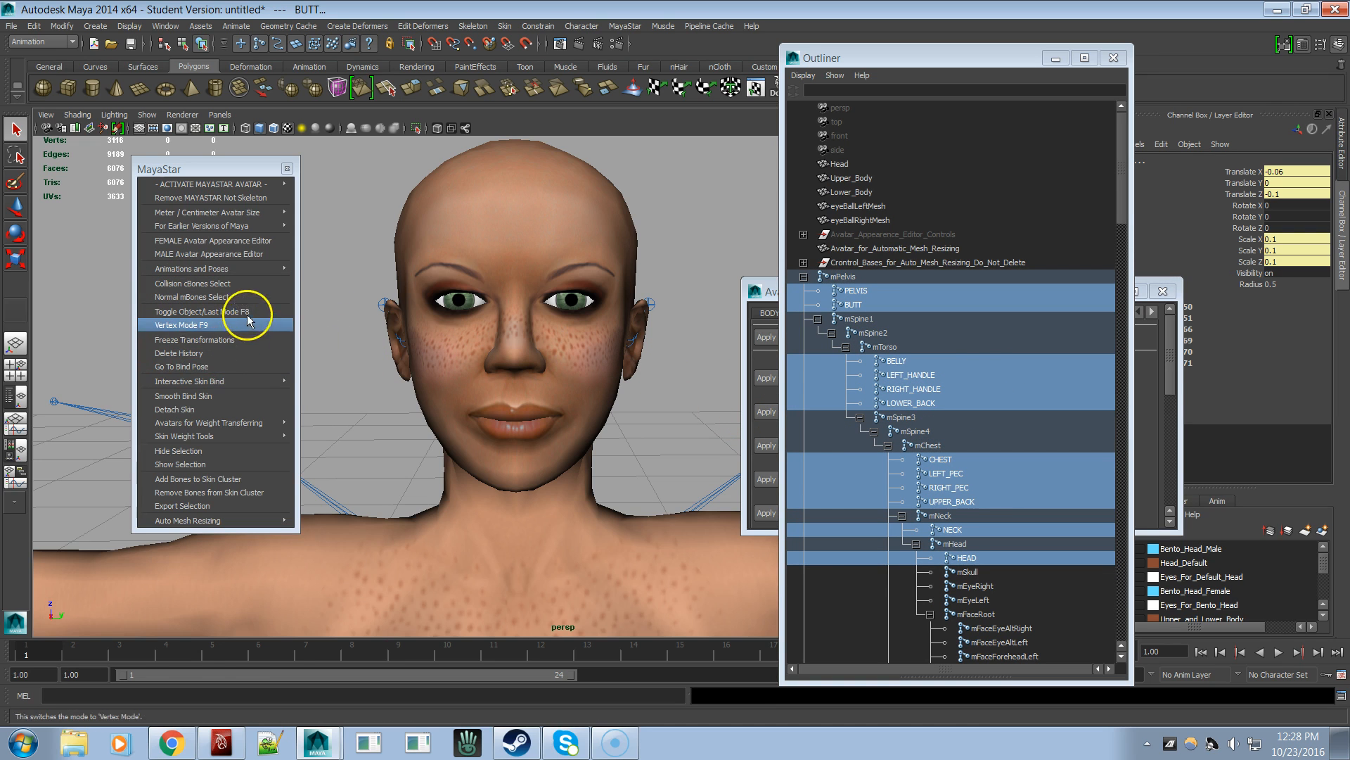
pyautogui.click(242, 297)
pyautogui.scroll(-5, 492, 479)
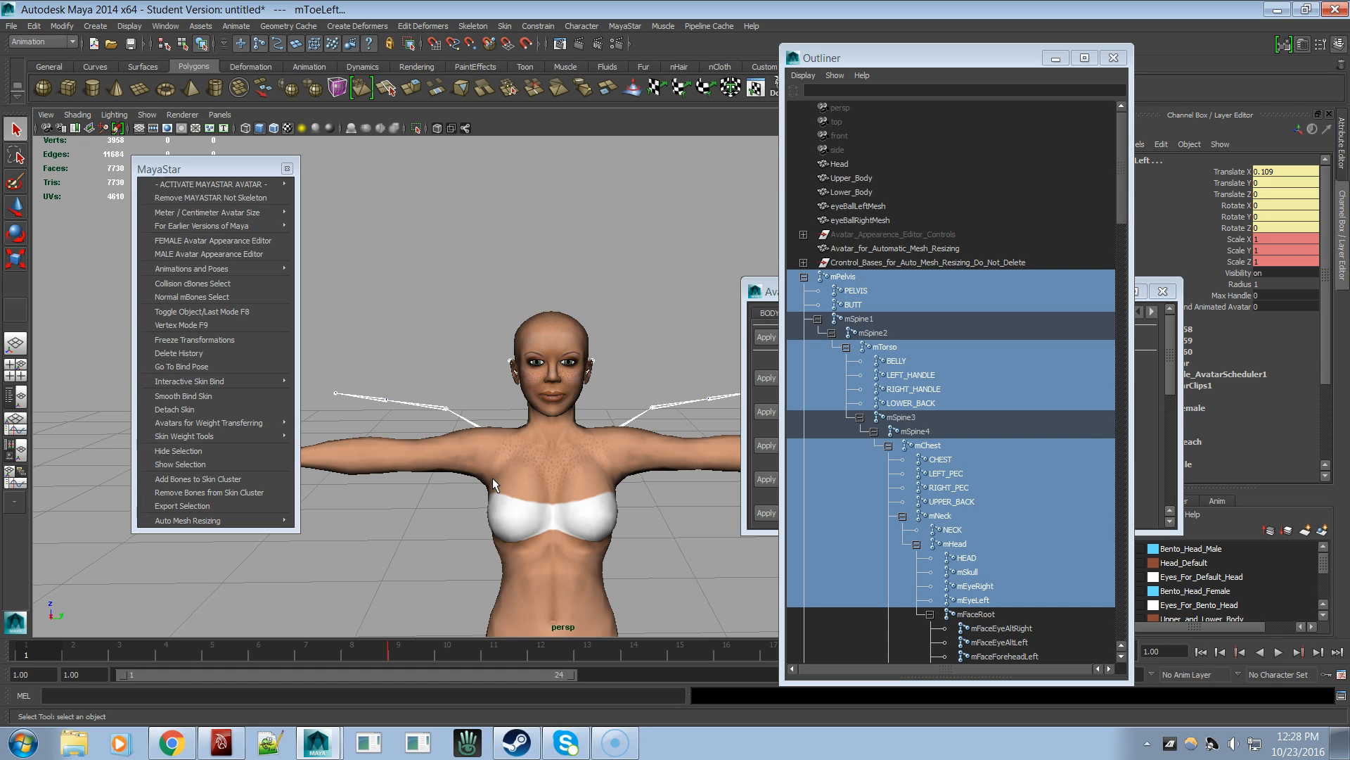
# - Clear the selection, select only the normal mBones, and review the head and face bones in the Outliner and close up on the avatar
pyautogui.click(592, 421)
pyautogui.click(438, 256)
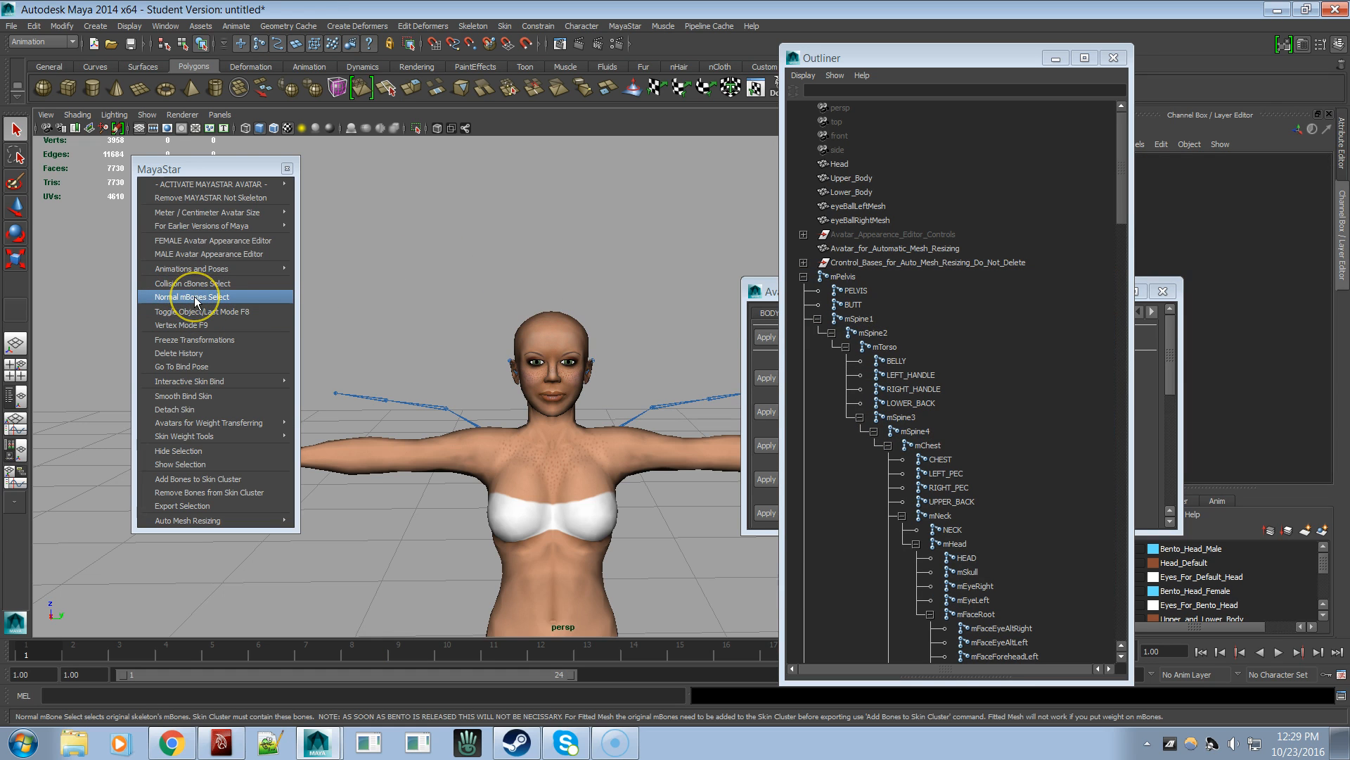
pyautogui.click(196, 297)
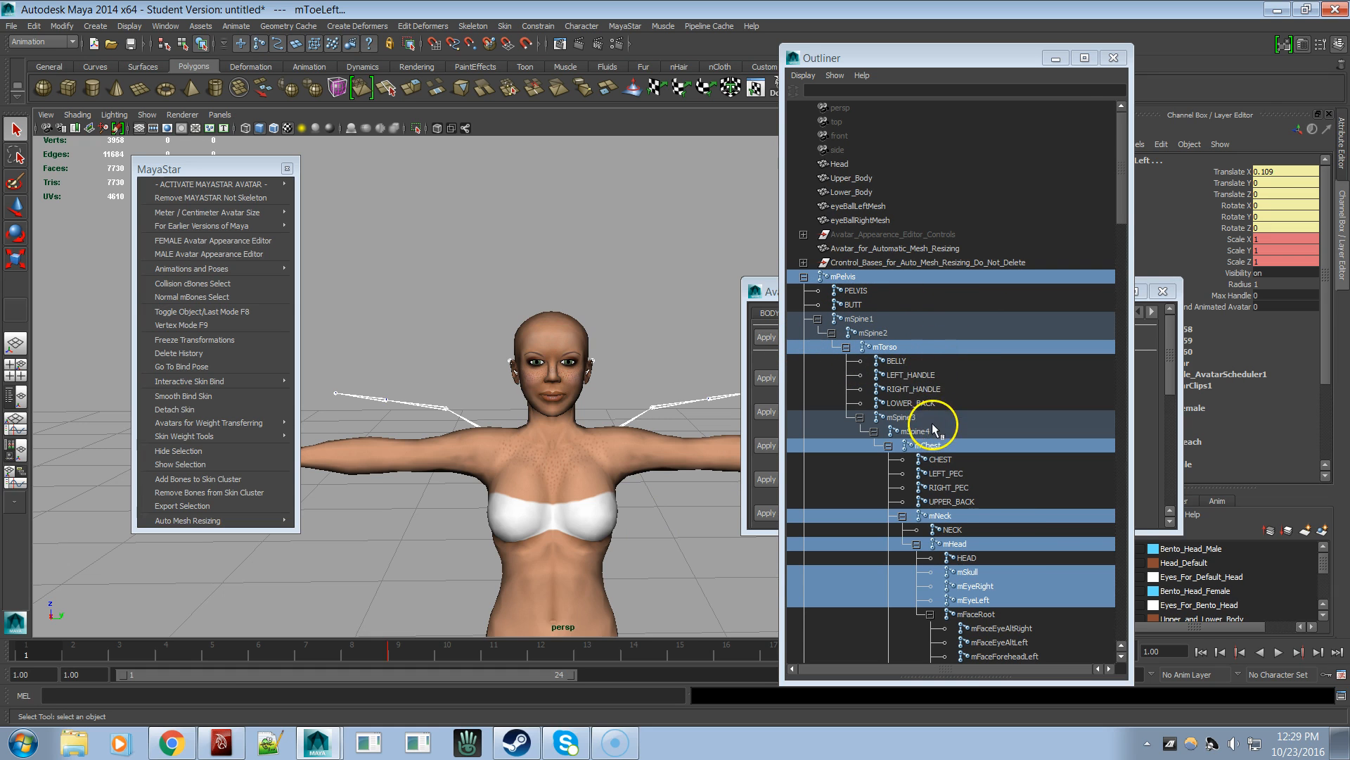
pyautogui.scroll(-3, 939, 446)
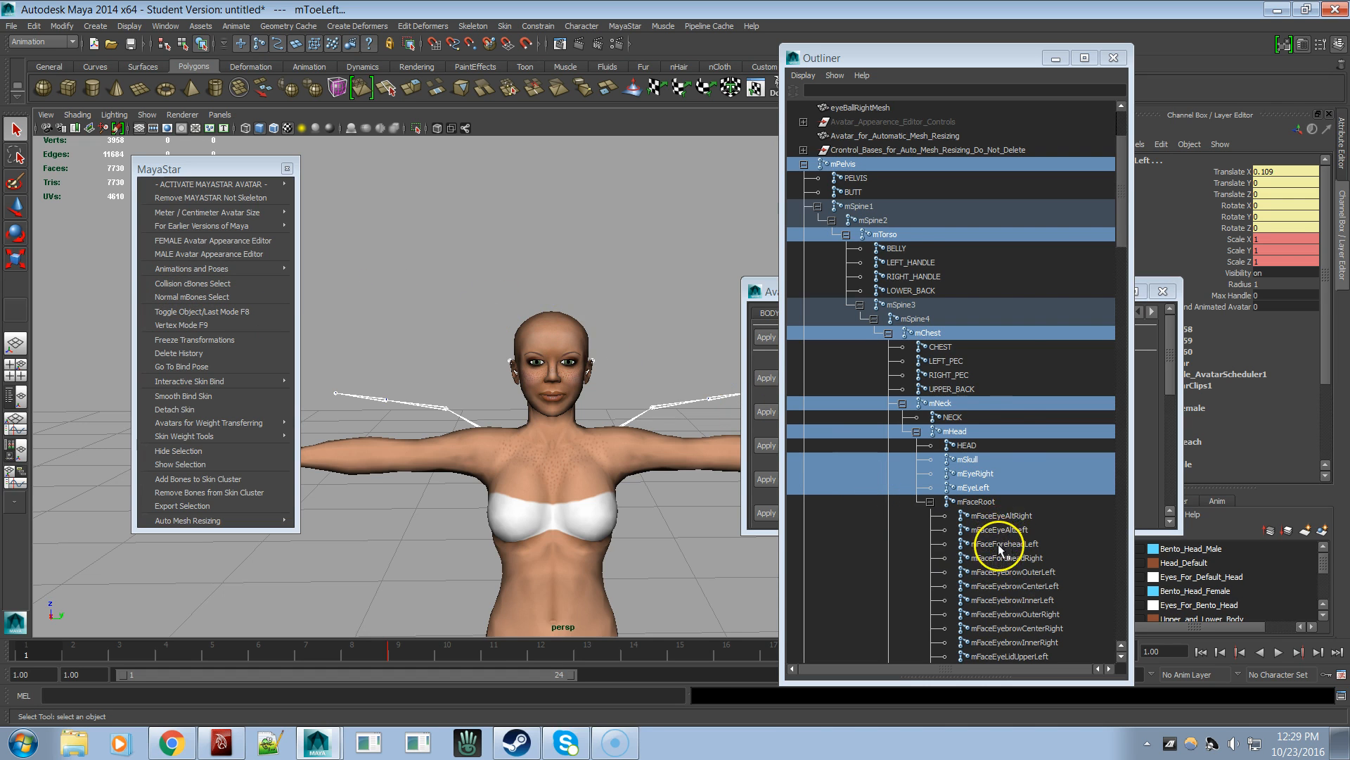
pyautogui.scroll(-5, 998, 541)
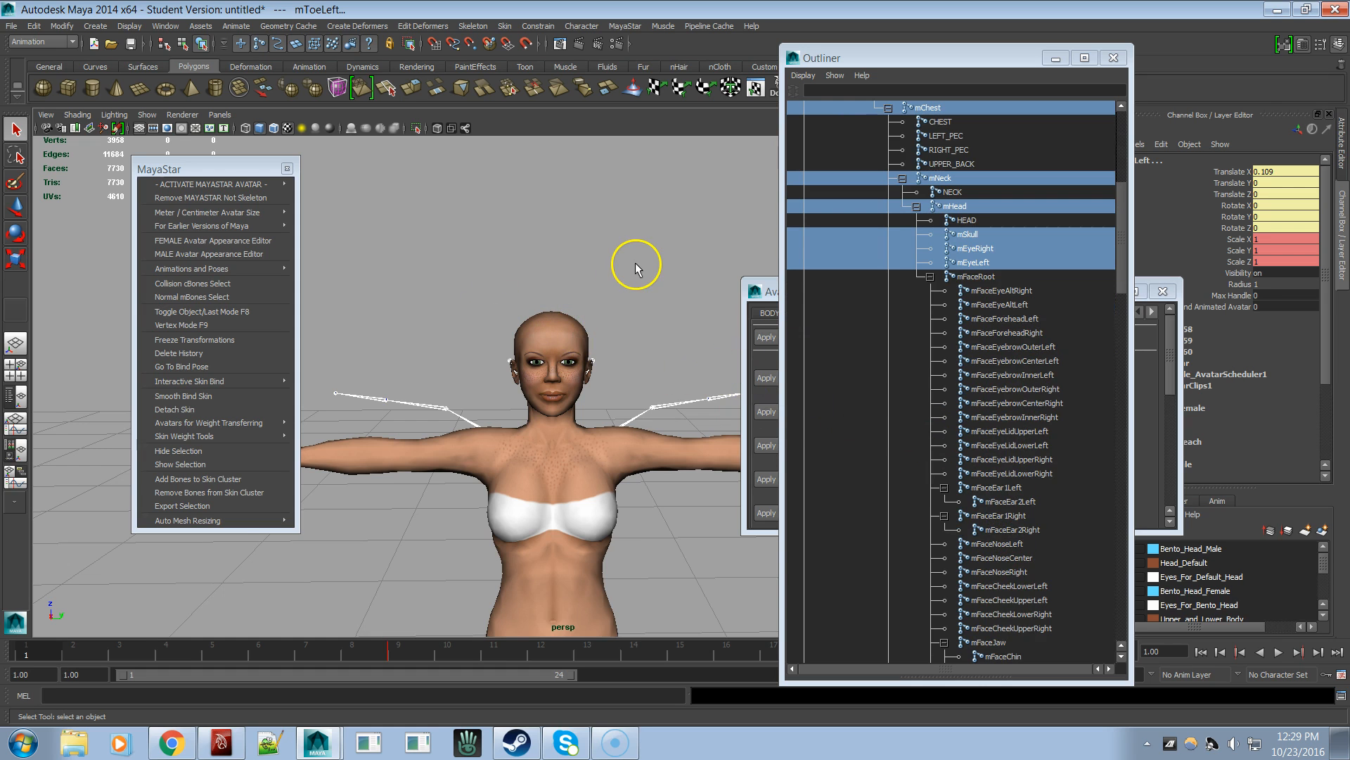
pyautogui.scroll(2, 633, 263)
pyautogui.scroll(2, 640, 278)
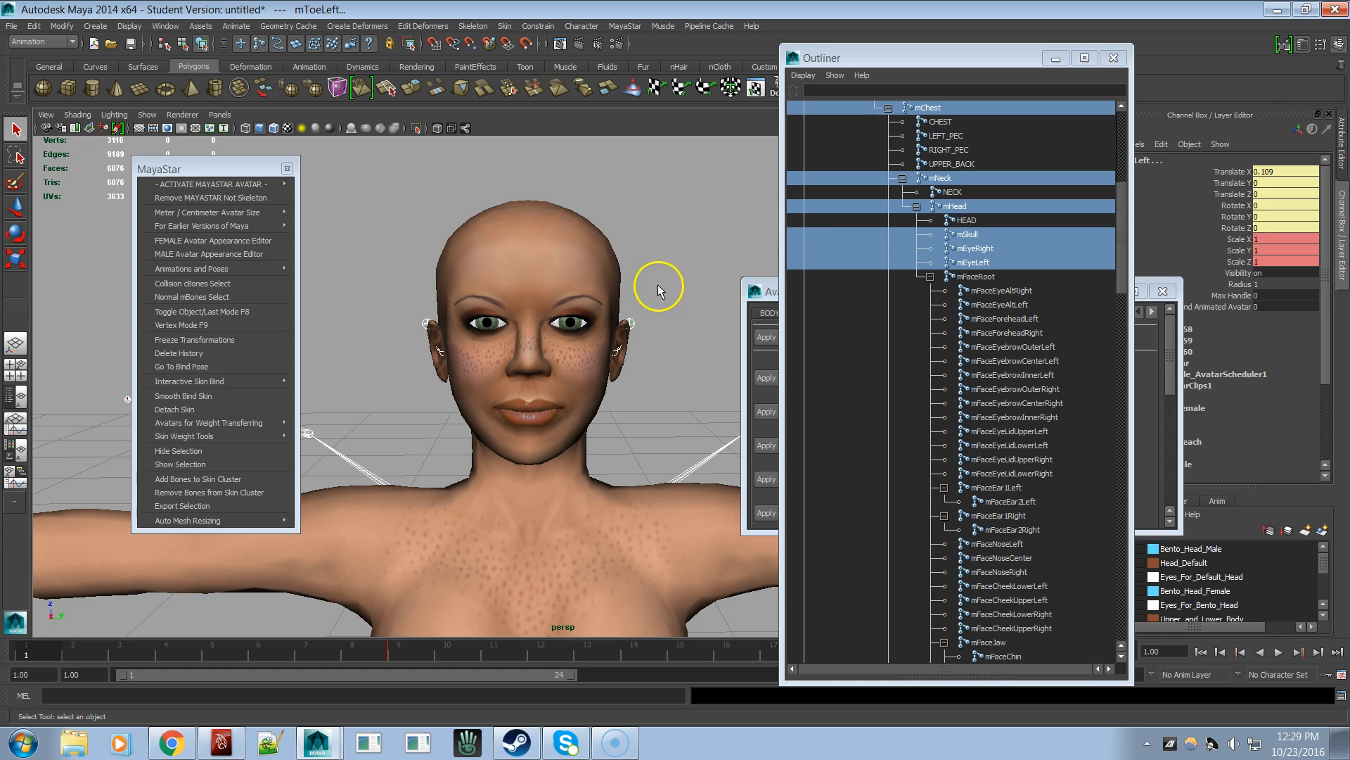
pyautogui.scroll(5, 867, 240)
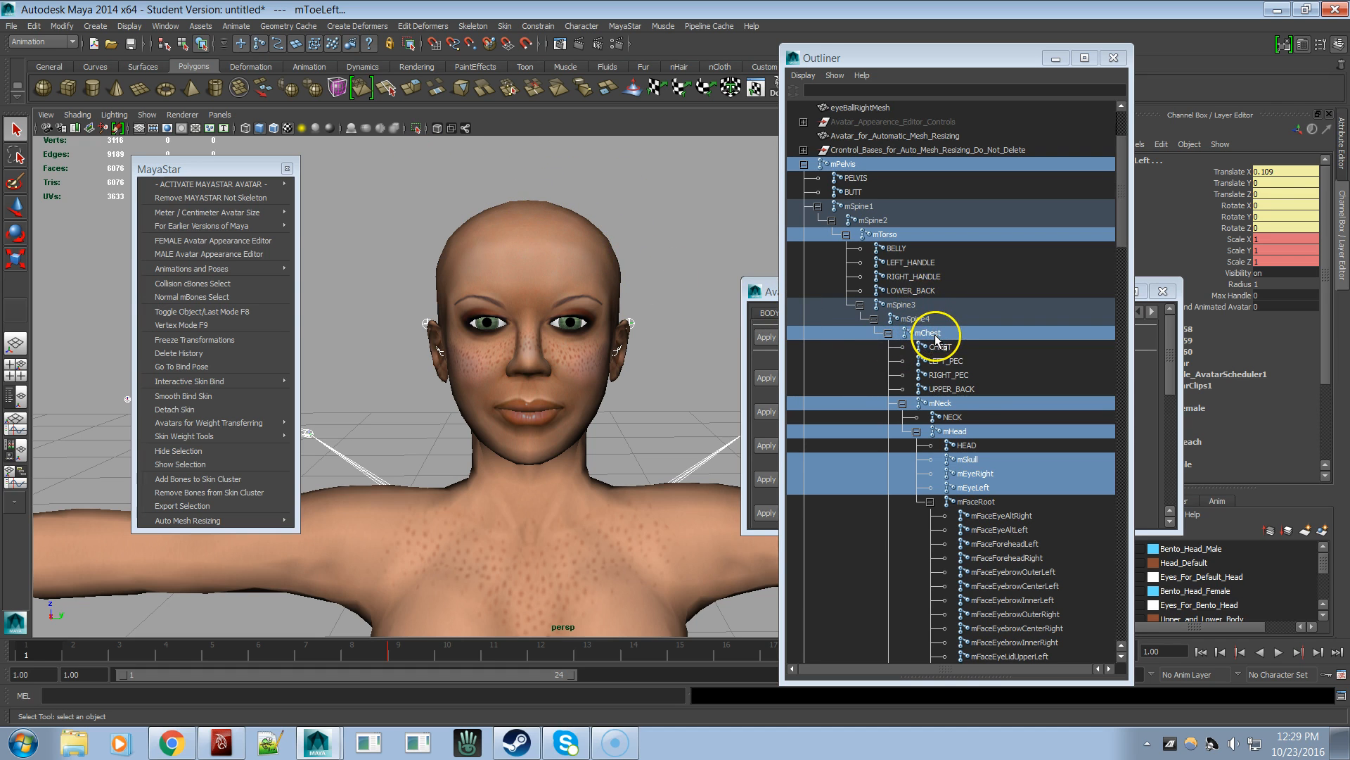
# - Select the mHead bone alone, reselect all normal mBones, and return to mHead alone
pyautogui.click(980, 434)
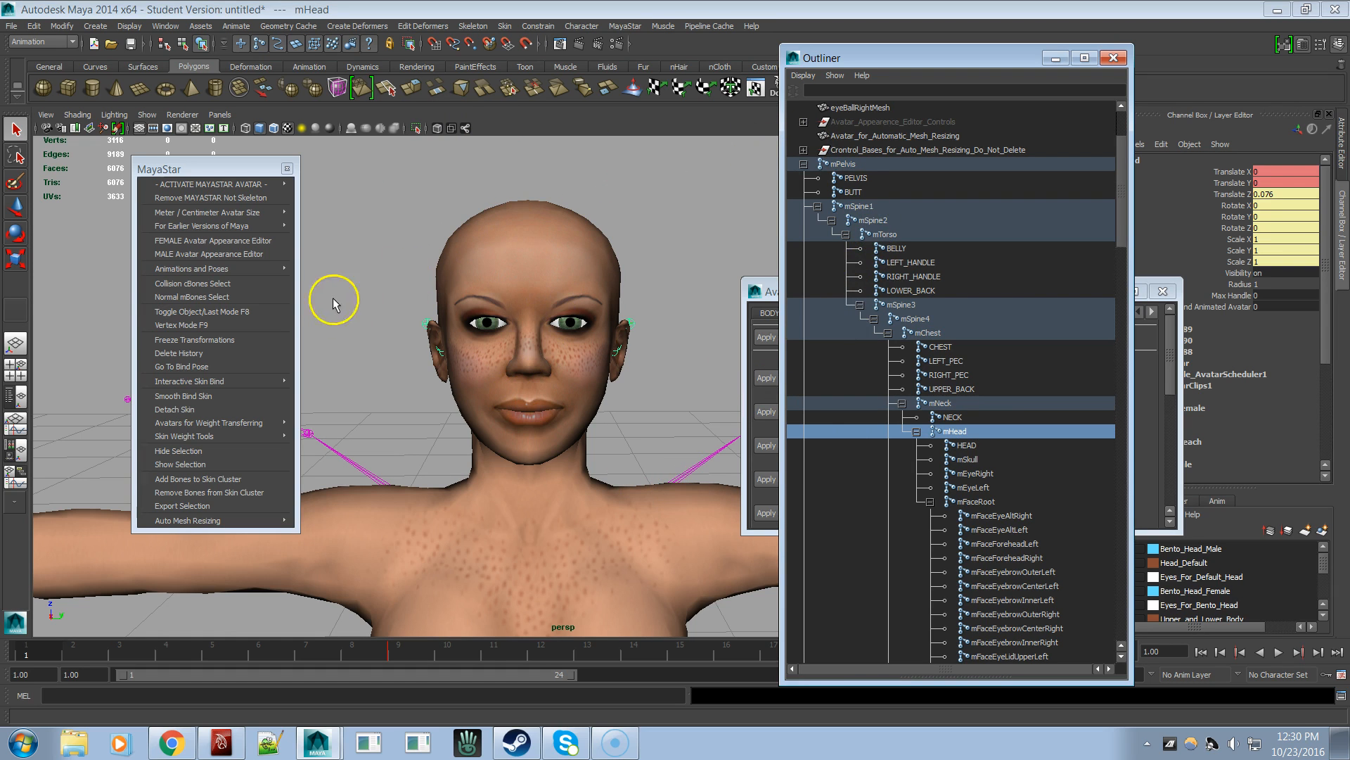
pyautogui.click(202, 298)
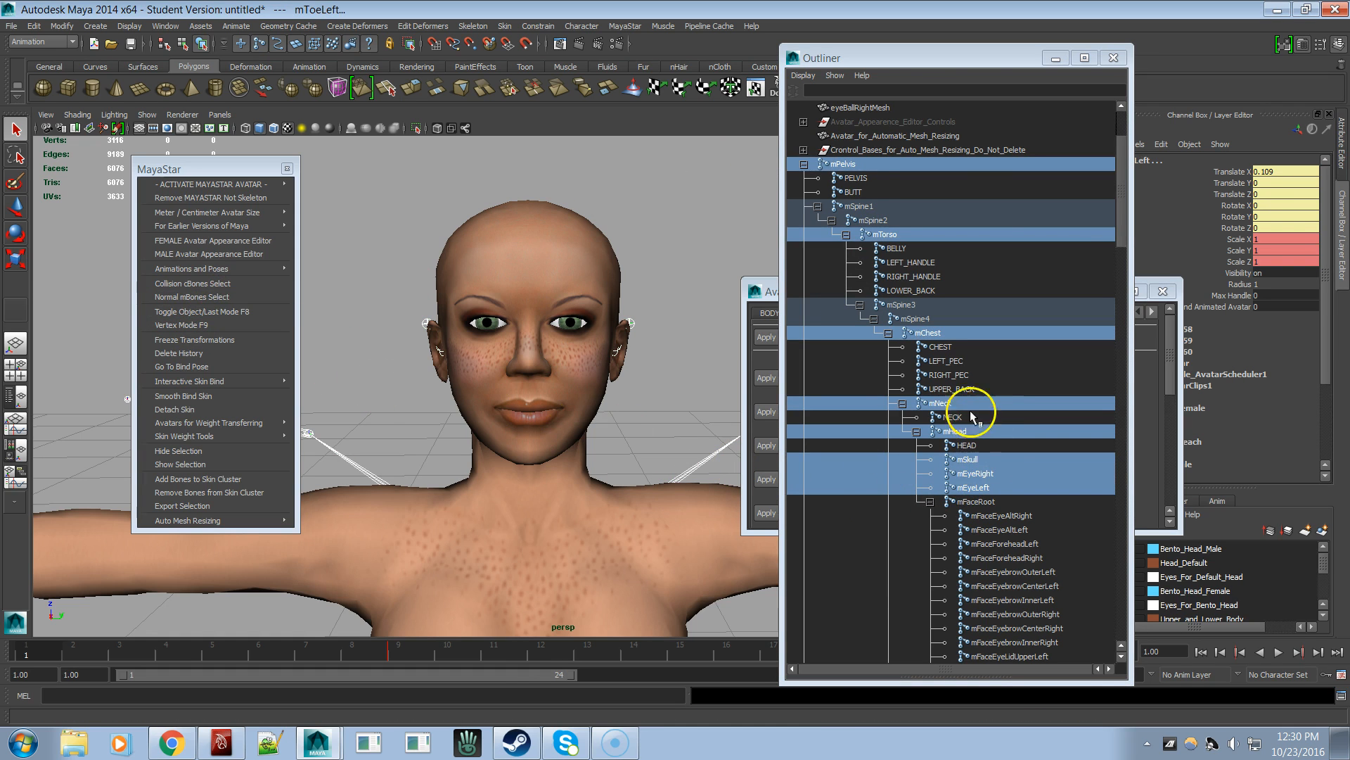
pyautogui.click(951, 431)
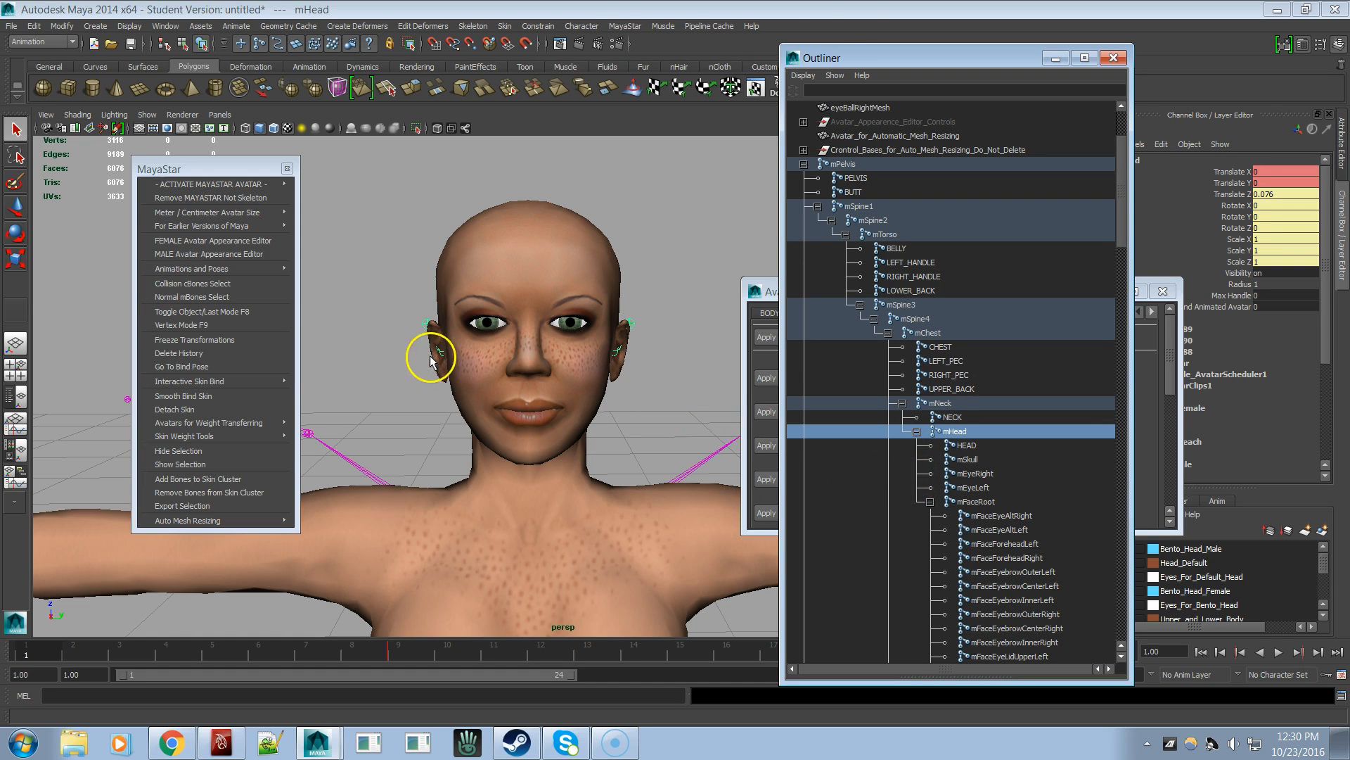
# - Open the Add Influence options with mHead selected, enable Lock weights, and close them after selecting the HEAD collision bone
pyautogui.click(622, 26)
pyautogui.moveTo(673, 301)
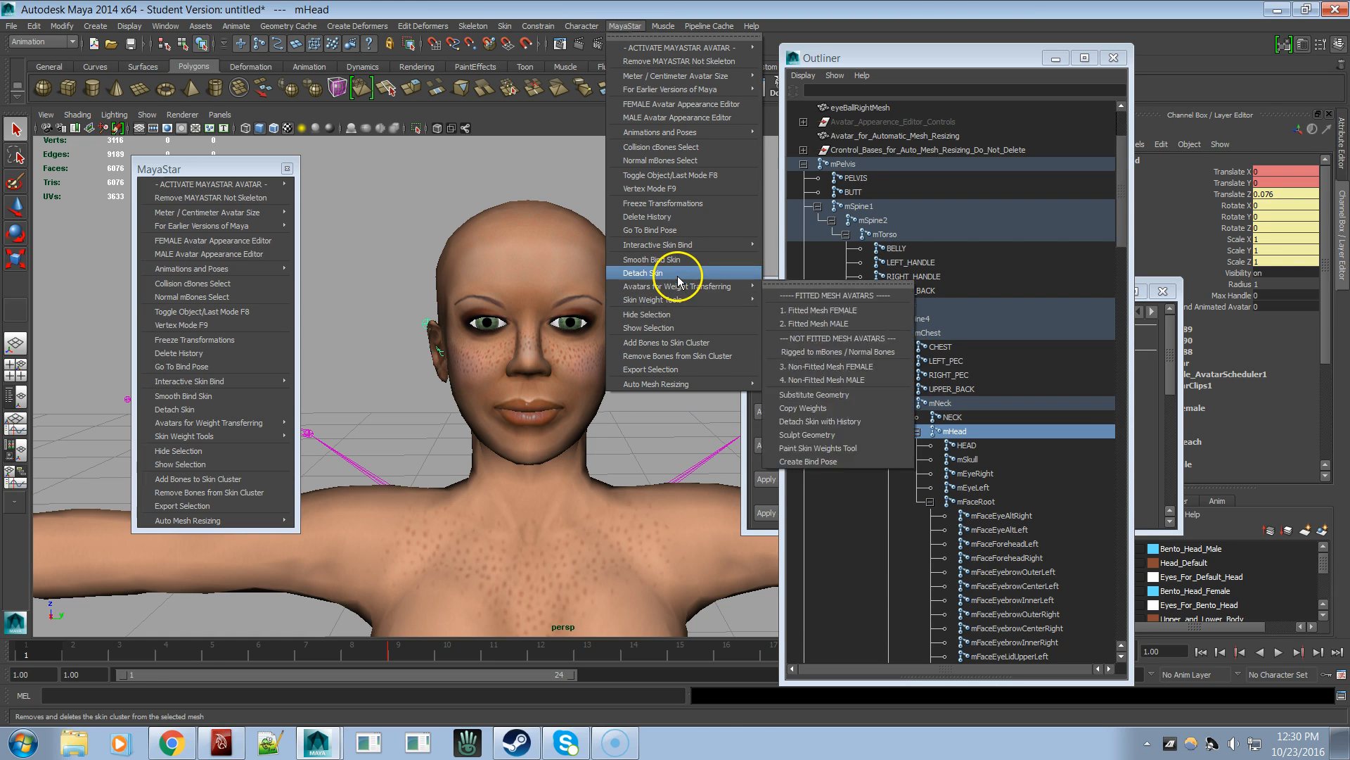
pyautogui.click(694, 342)
pyautogui.click(211, 237)
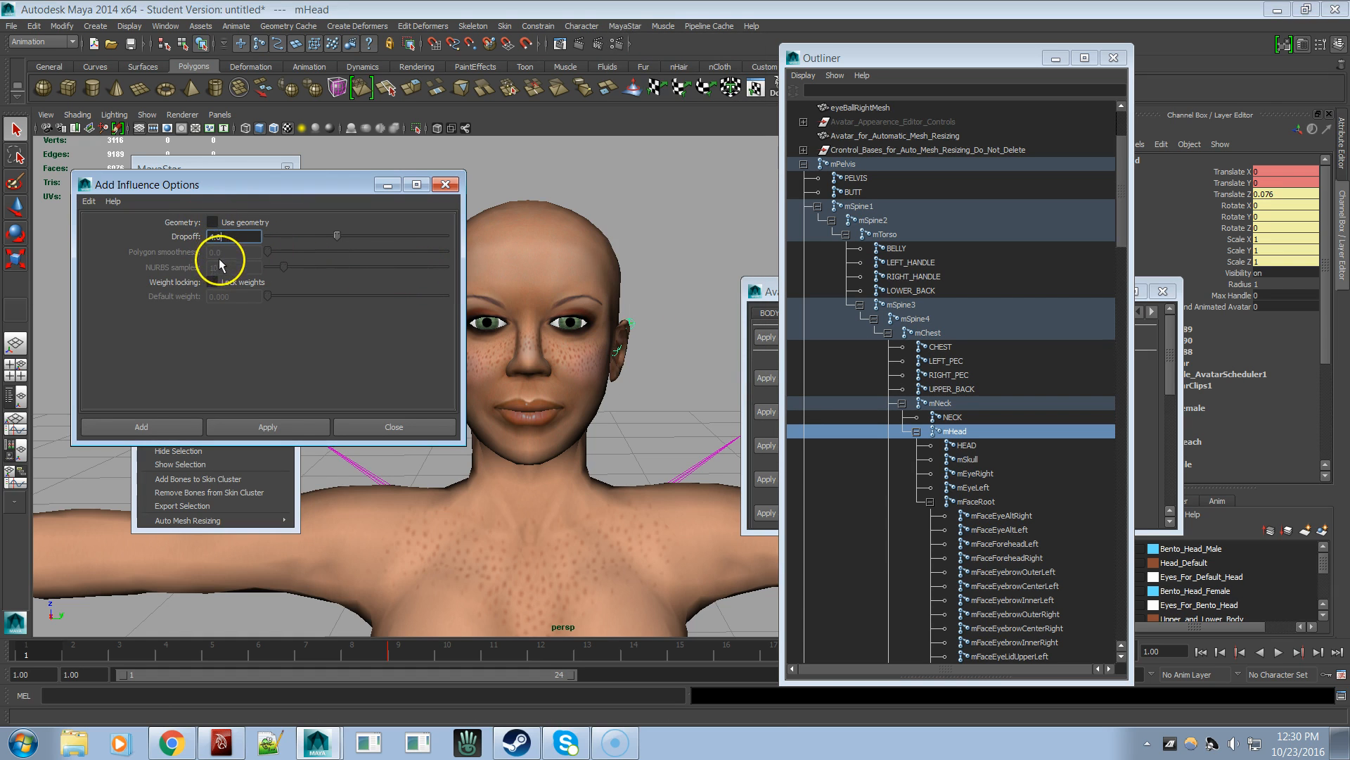
pyautogui.click(213, 282)
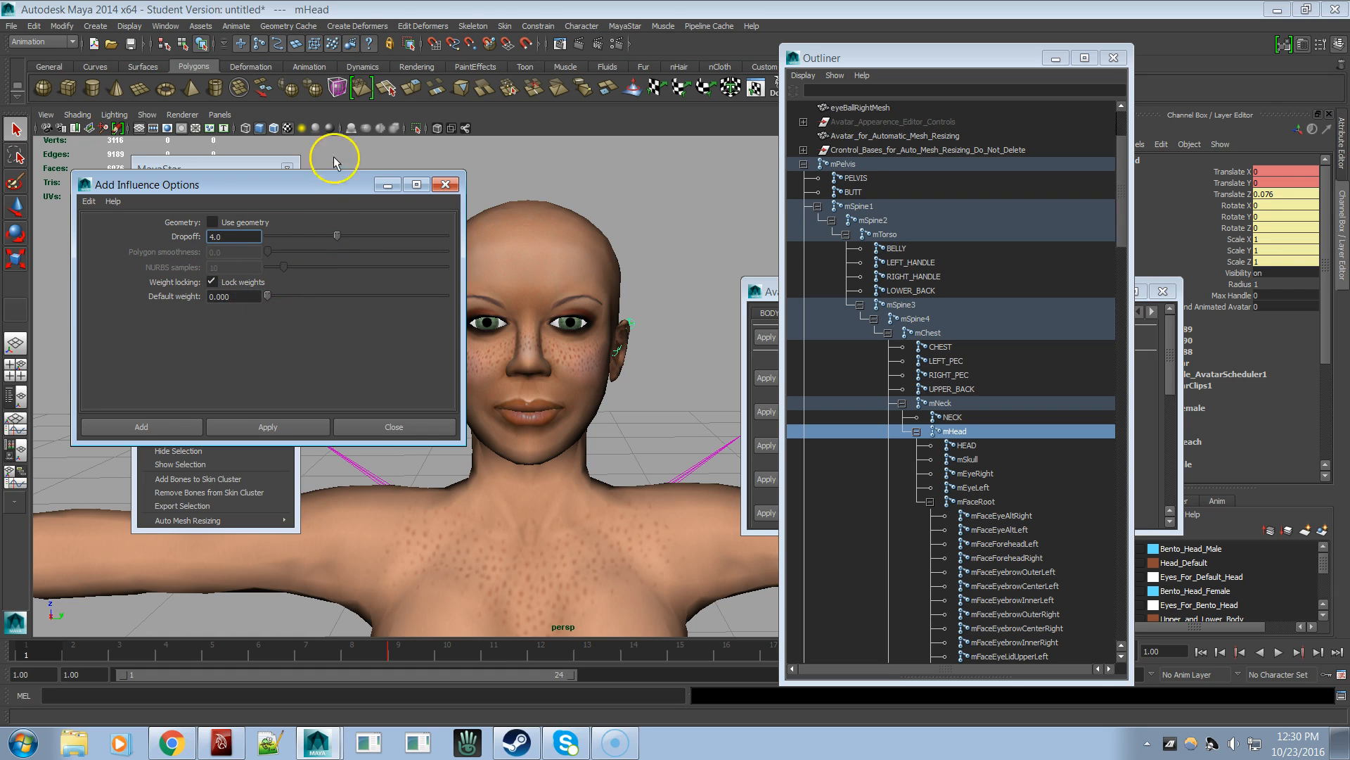
pyautogui.moveTo(328, 184); pyautogui.dragTo(366, 40)
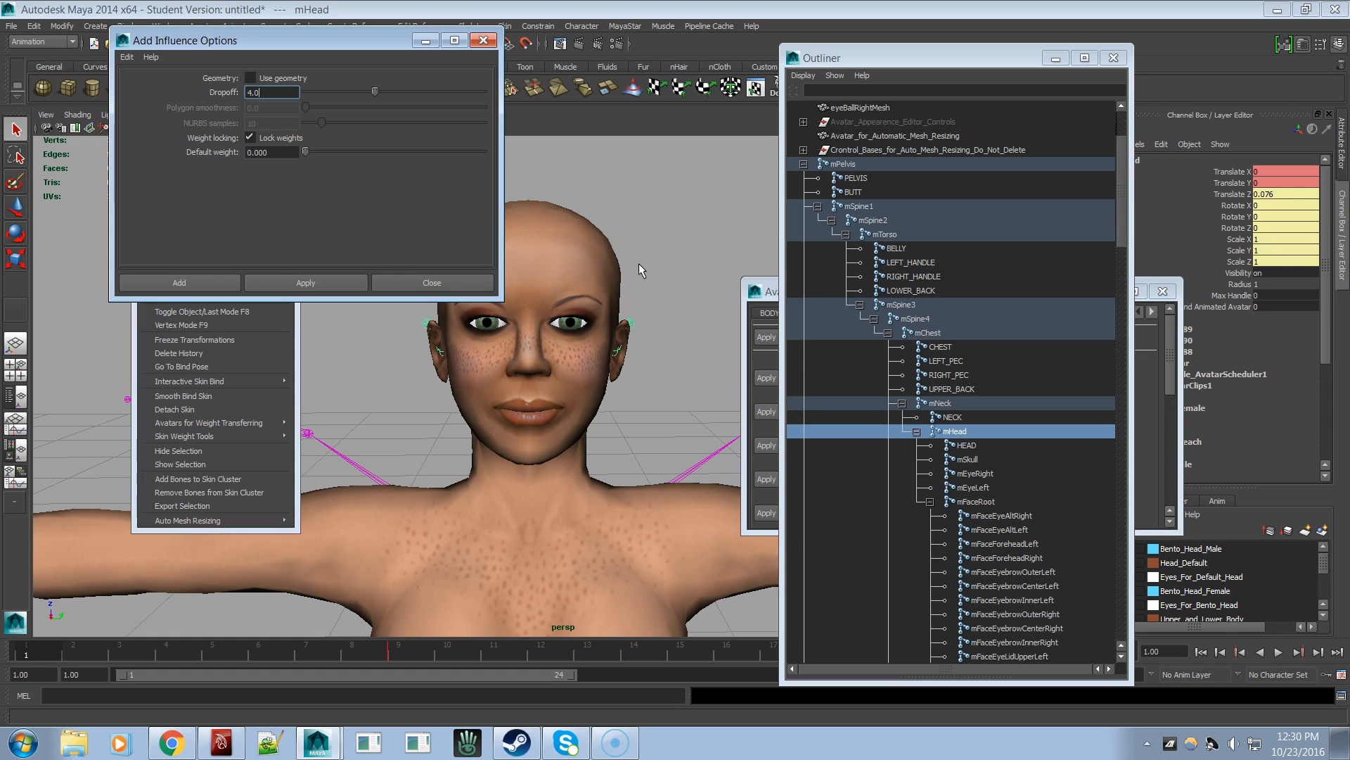
pyautogui.click(966, 446)
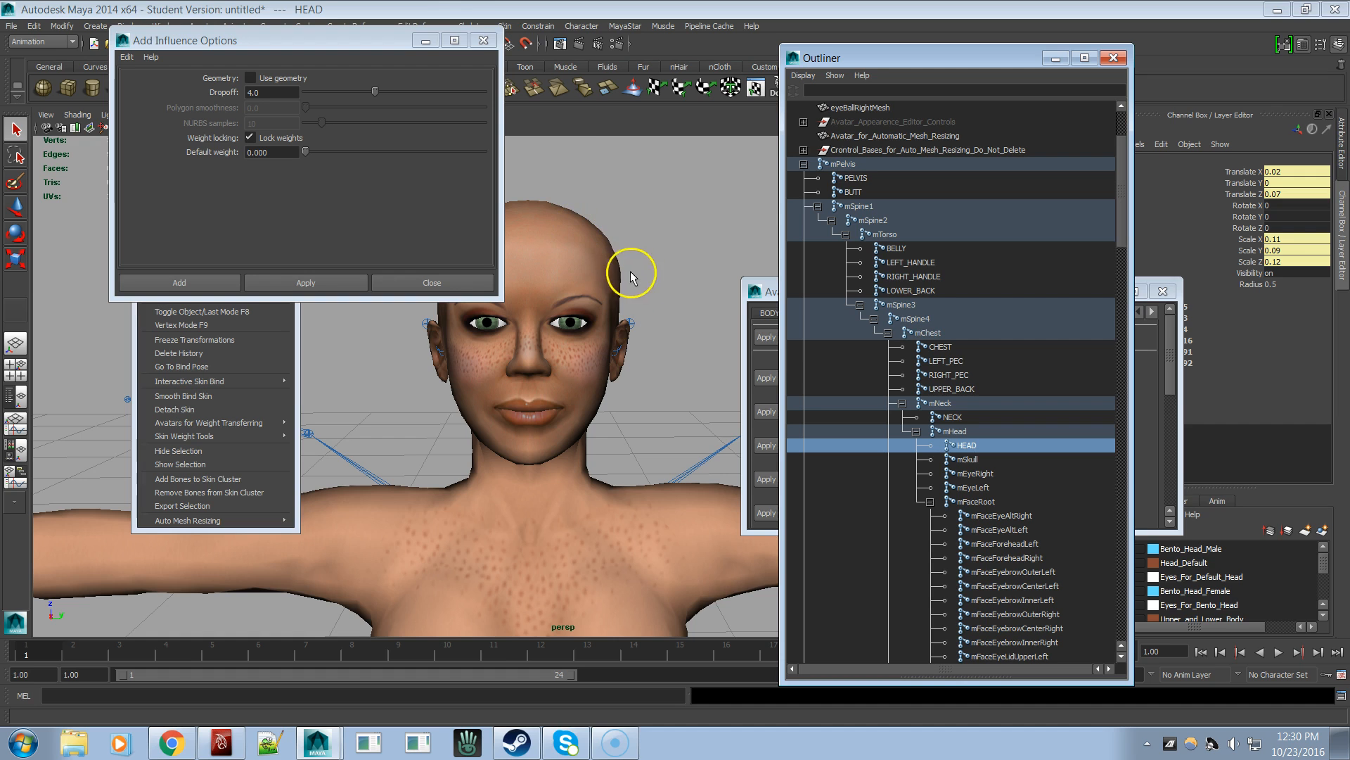
pyautogui.click(485, 40)
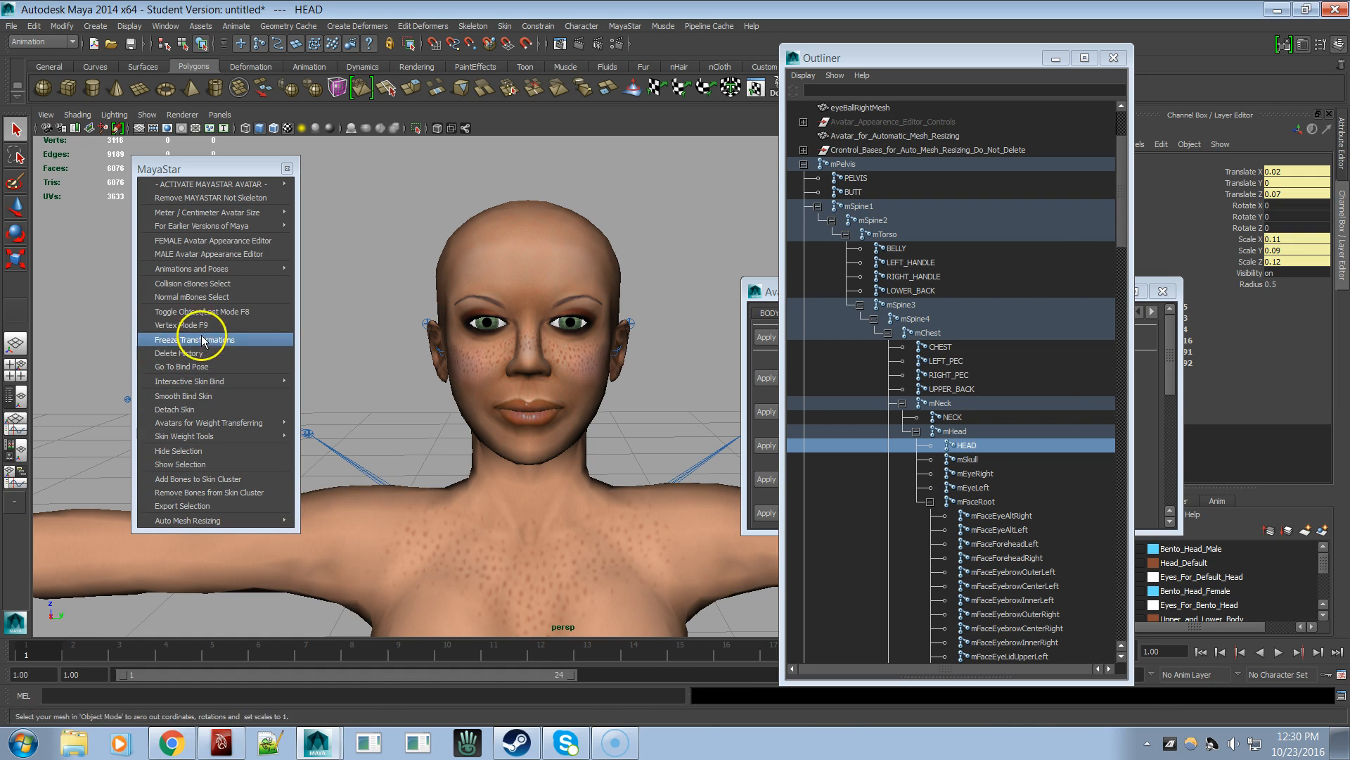
# - Select all collision cBones and open the Add Influence options, clearing the selection and closing the dialog
pyautogui.click(208, 284)
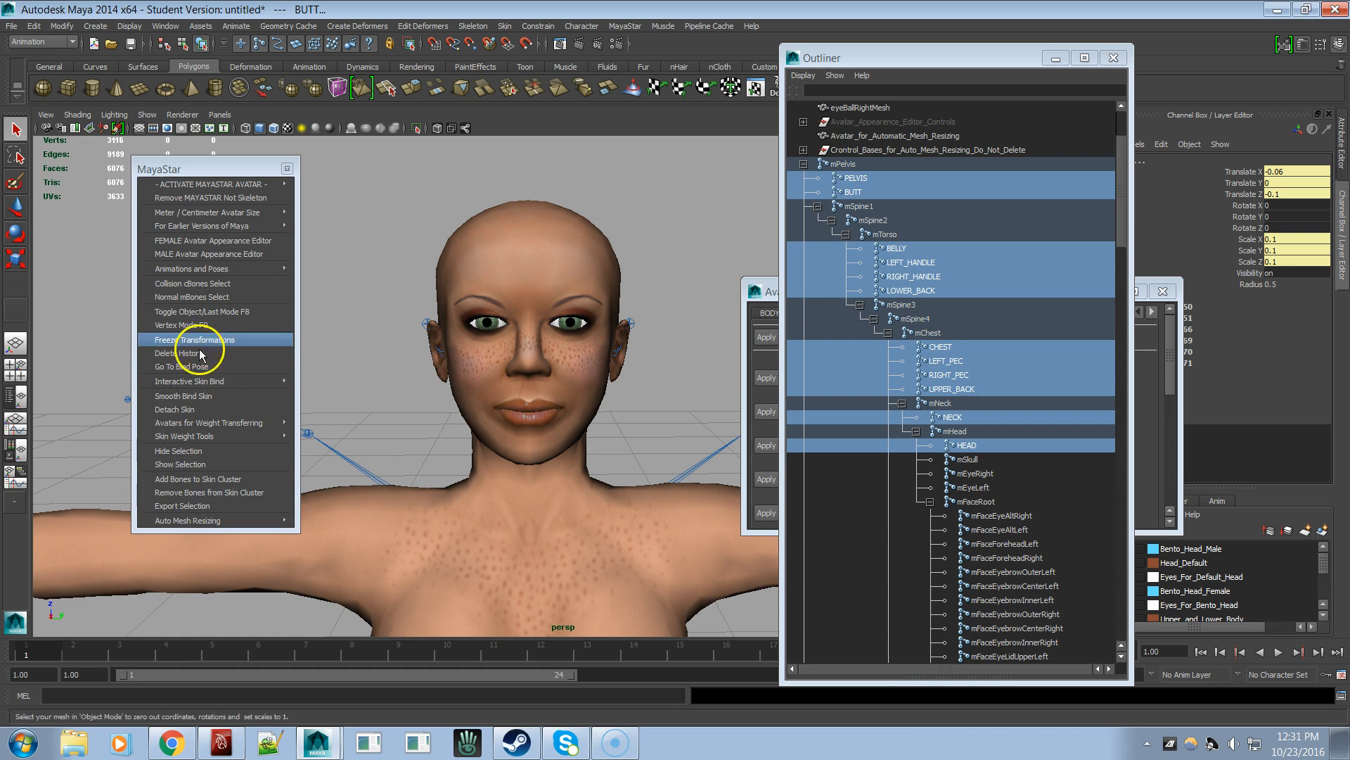
pyautogui.click(209, 480)
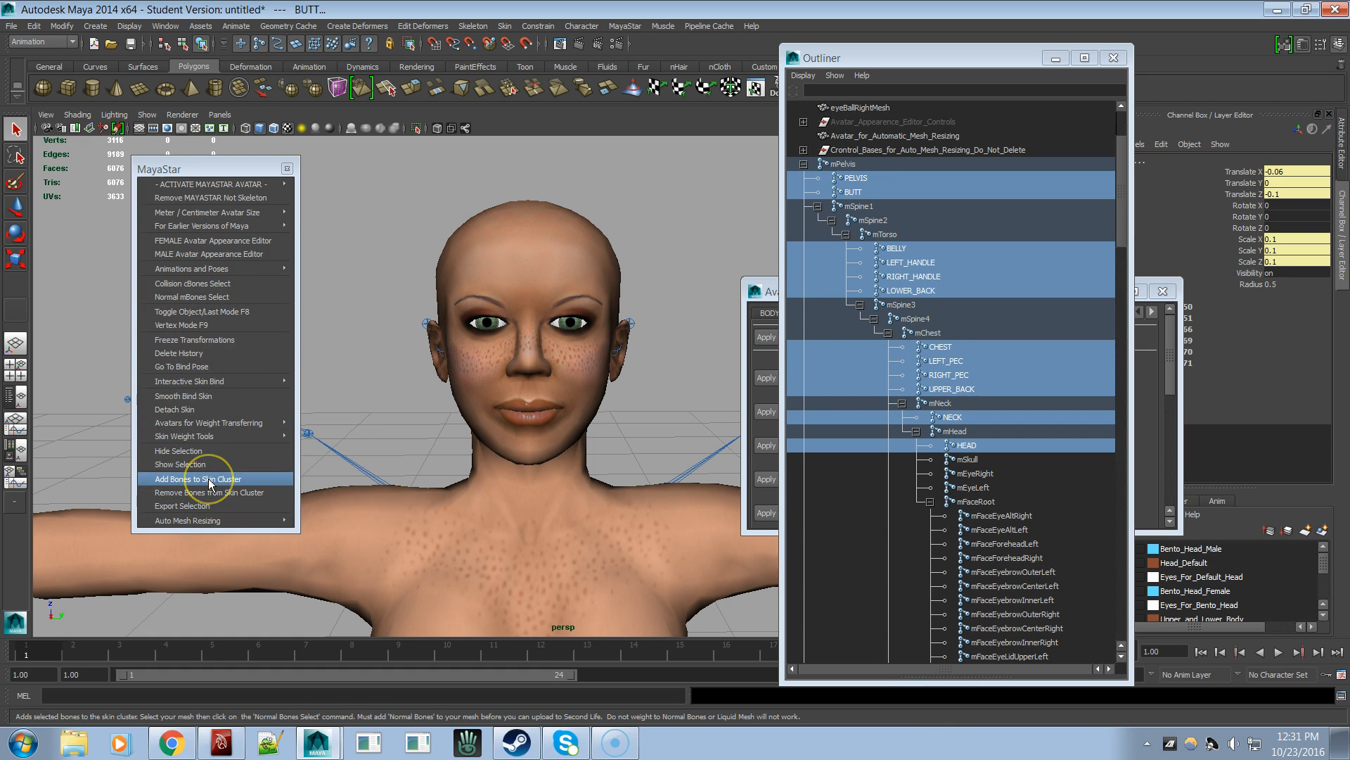
pyautogui.click(301, 282)
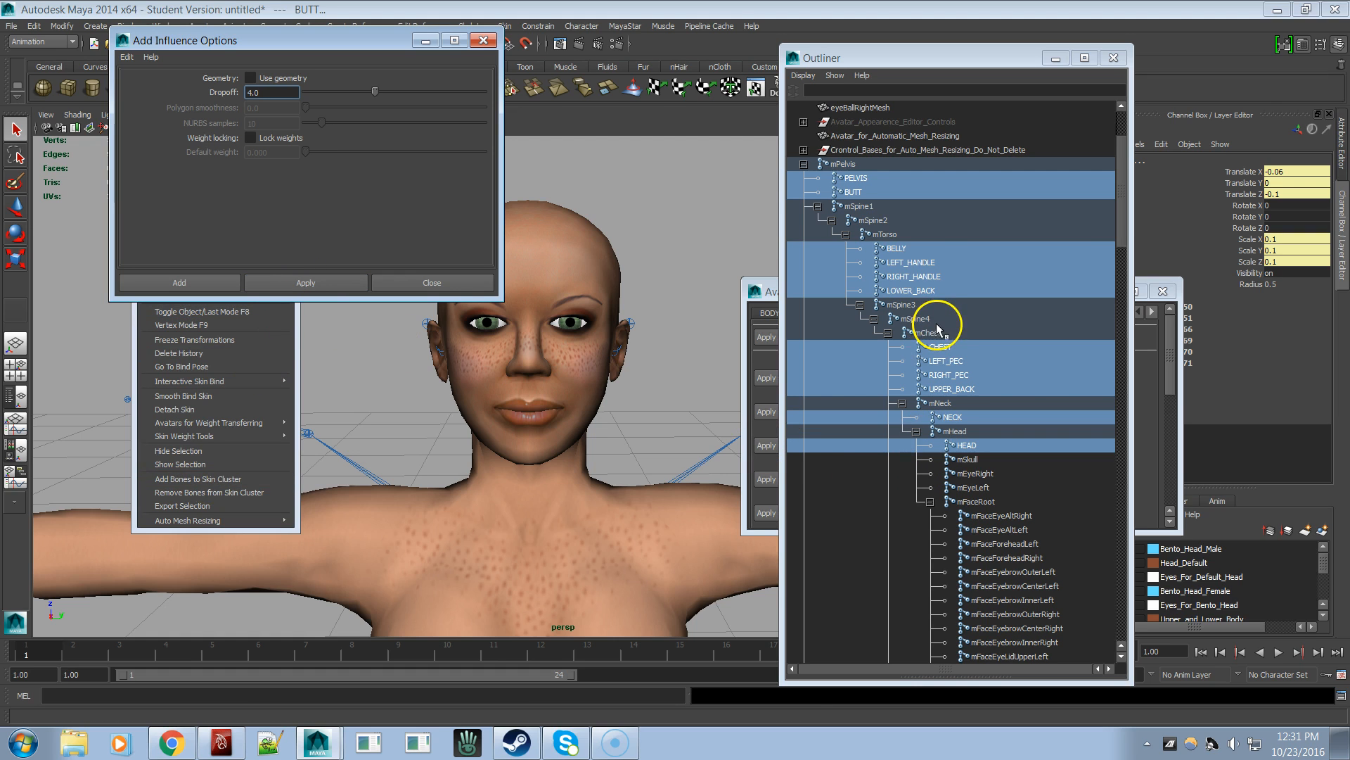
pyautogui.click(610, 164)
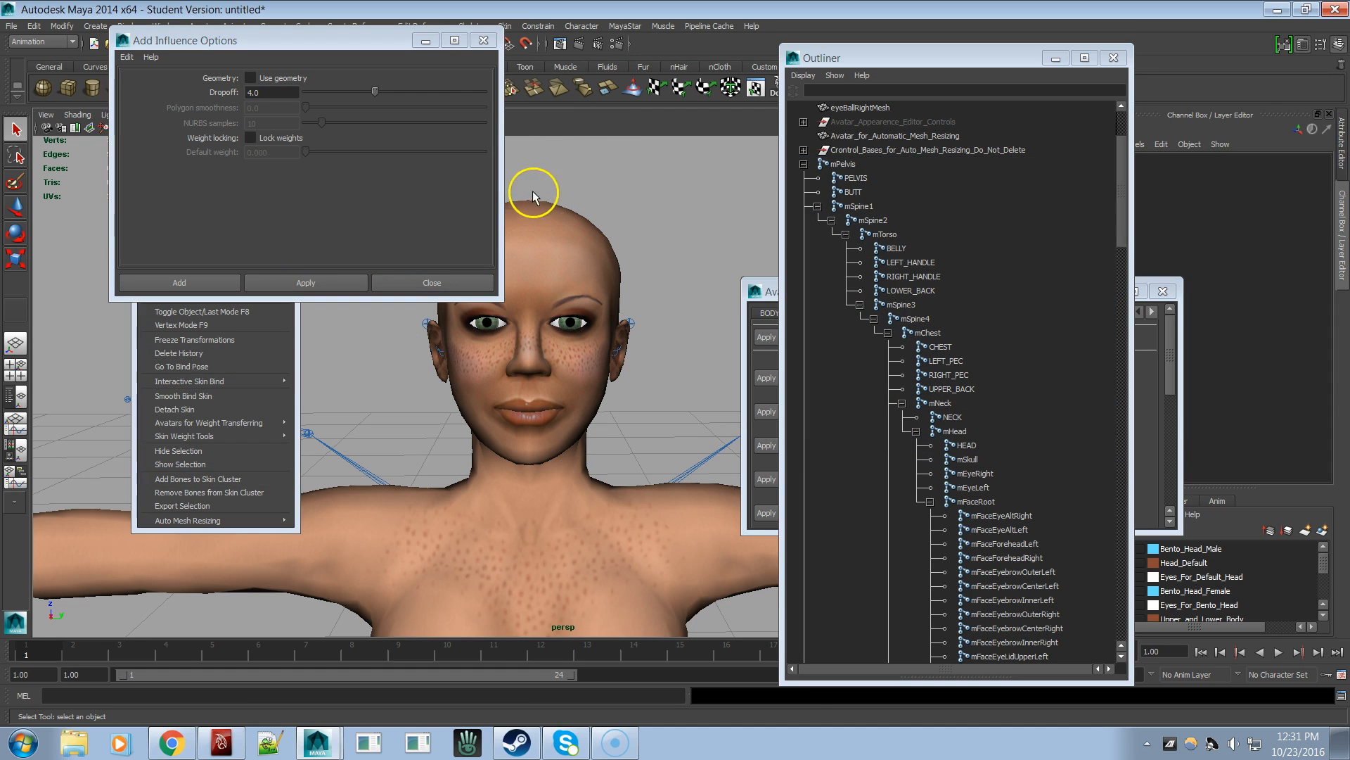
pyautogui.click(483, 41)
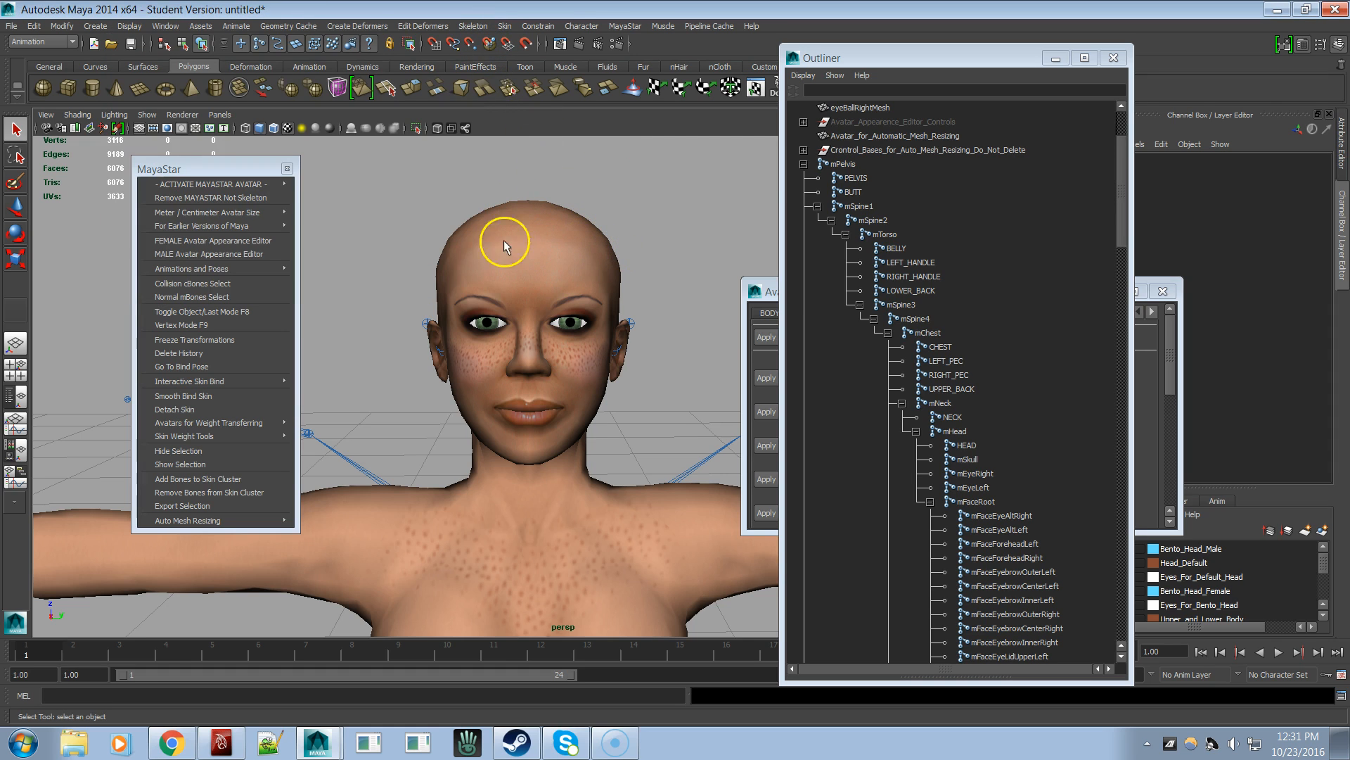
# - Select the HEAD collision bone, open the Smooth Bind options set to Selected joints, and close them with the selection cleared
pyautogui.click(967, 449)
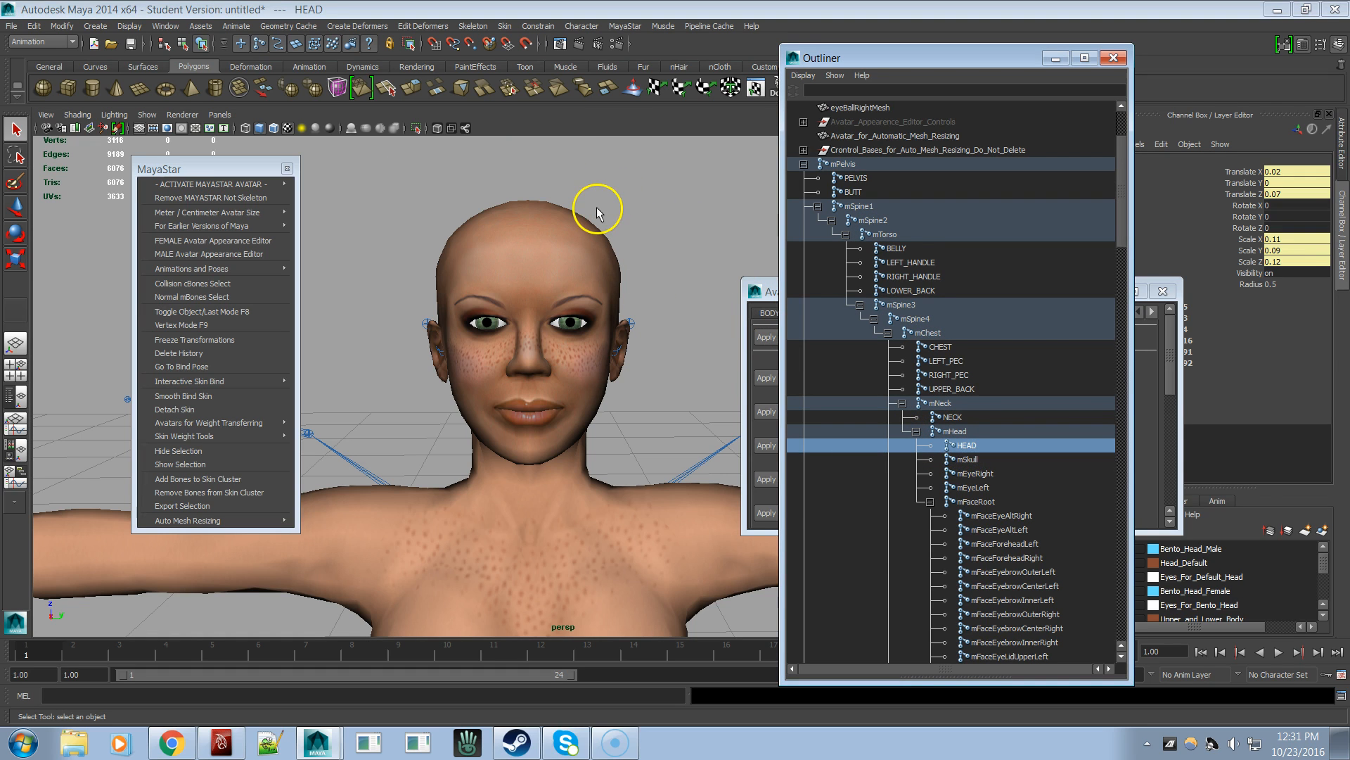
pyautogui.click(187, 397)
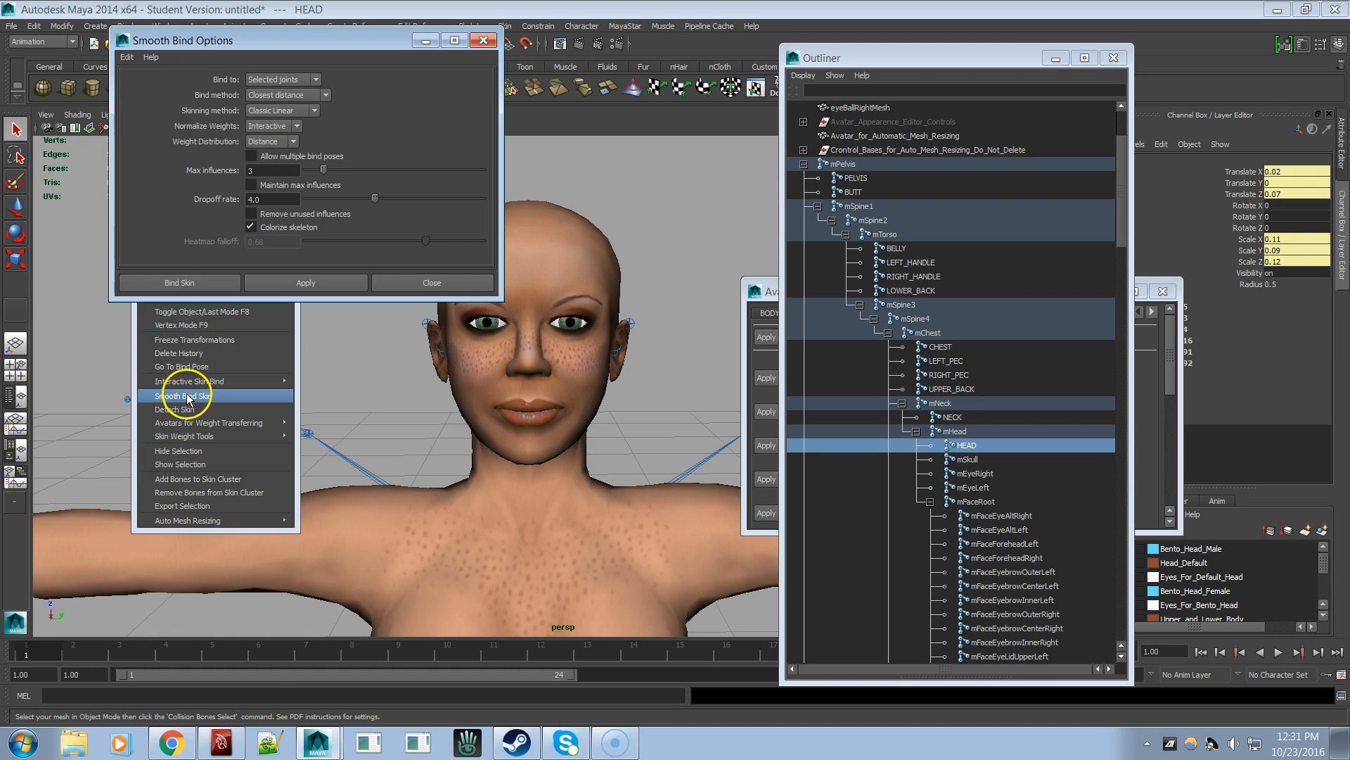
pyautogui.click(315, 285)
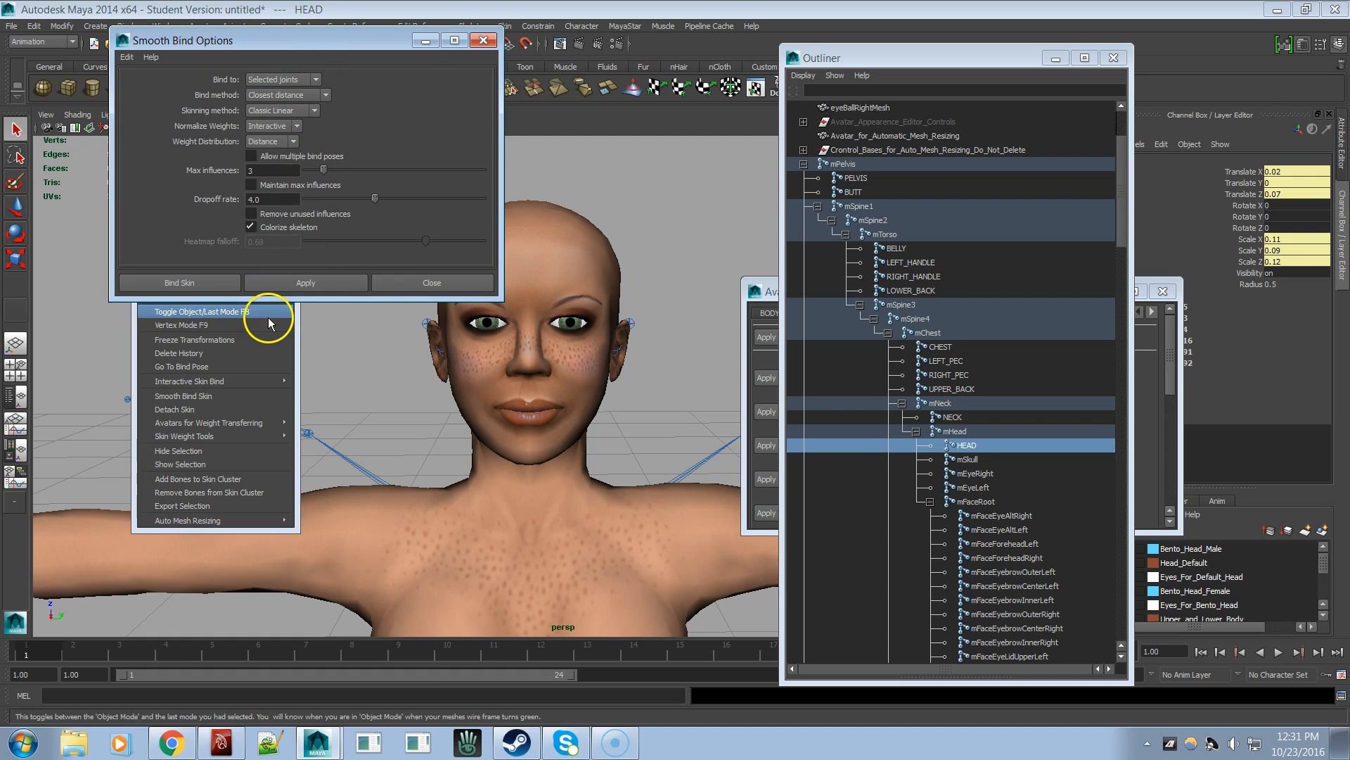
pyautogui.click(388, 284)
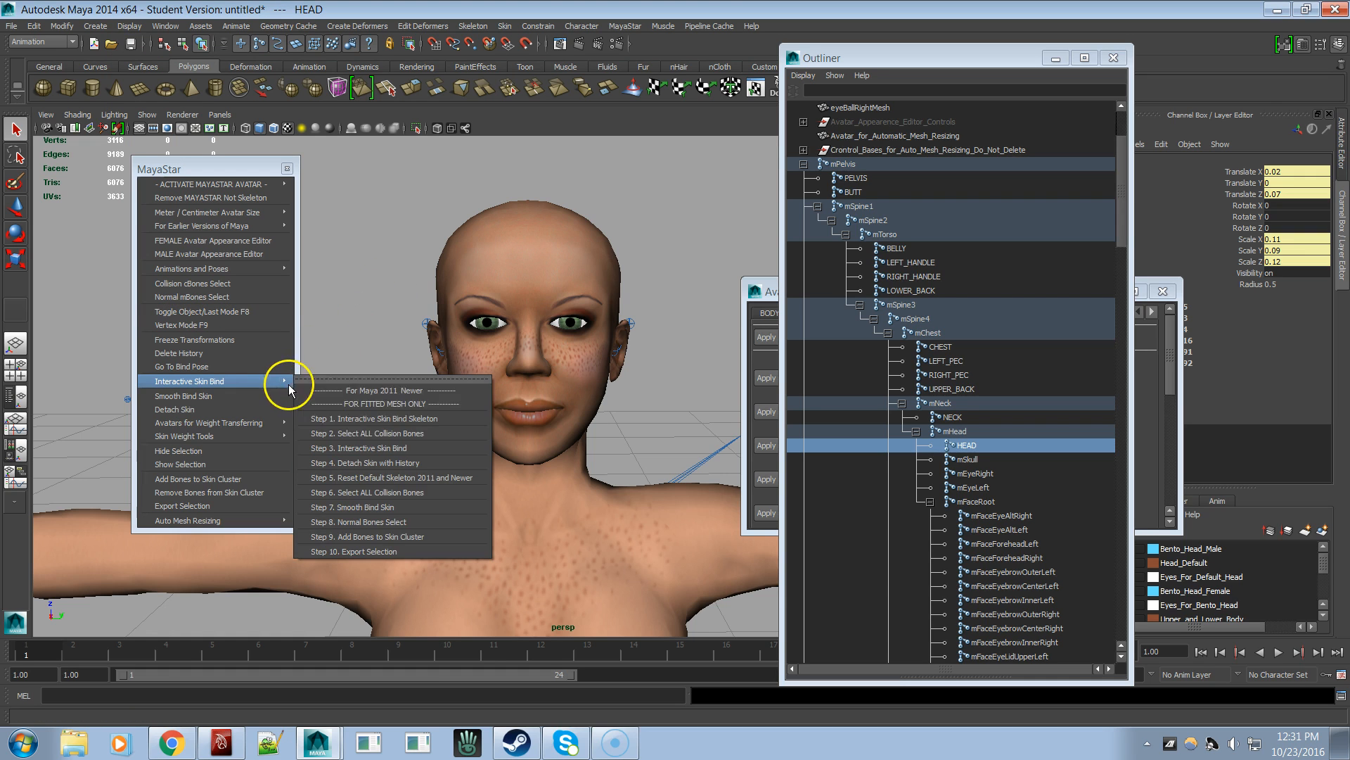
pyautogui.click(407, 212)
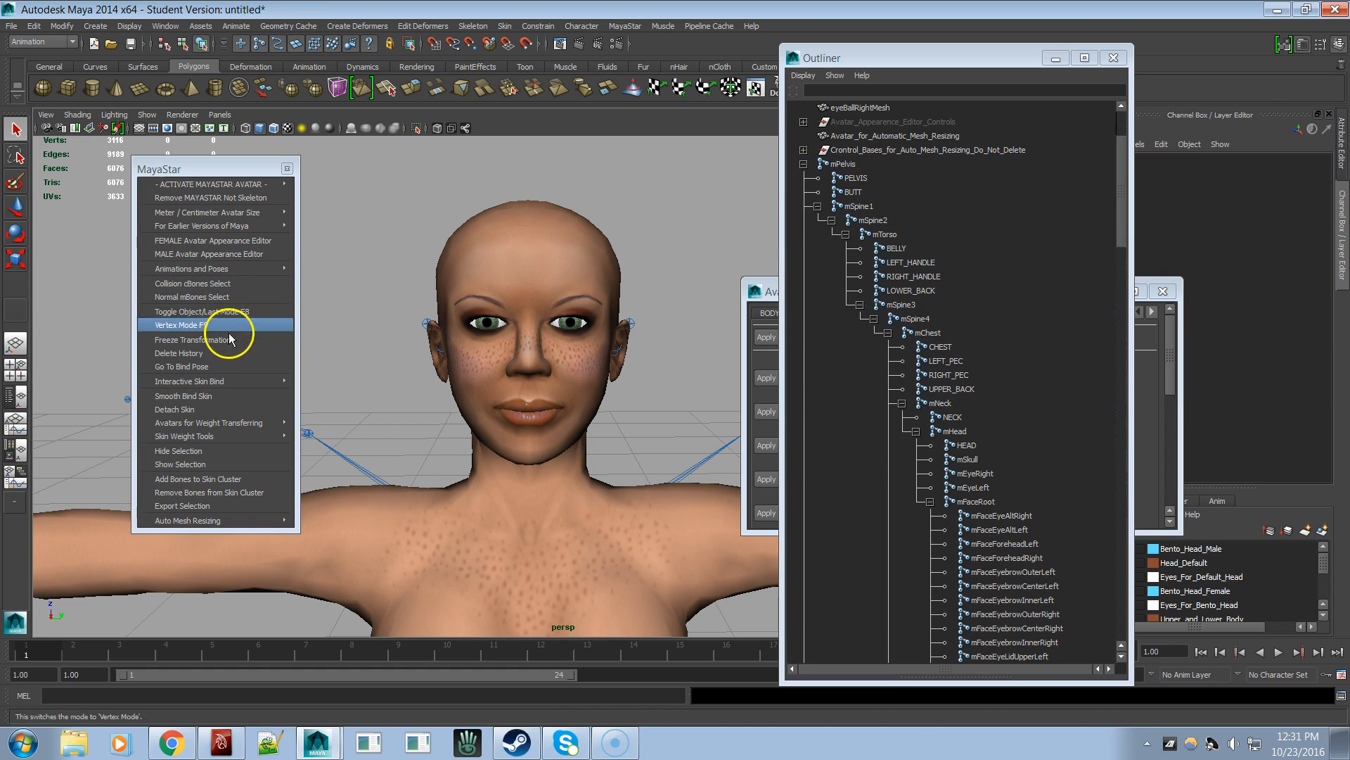
# - Select the normal mBones and try adding them to the skin cluster with Lock weights enabled and a default weight of 0
pyautogui.click(224, 302)
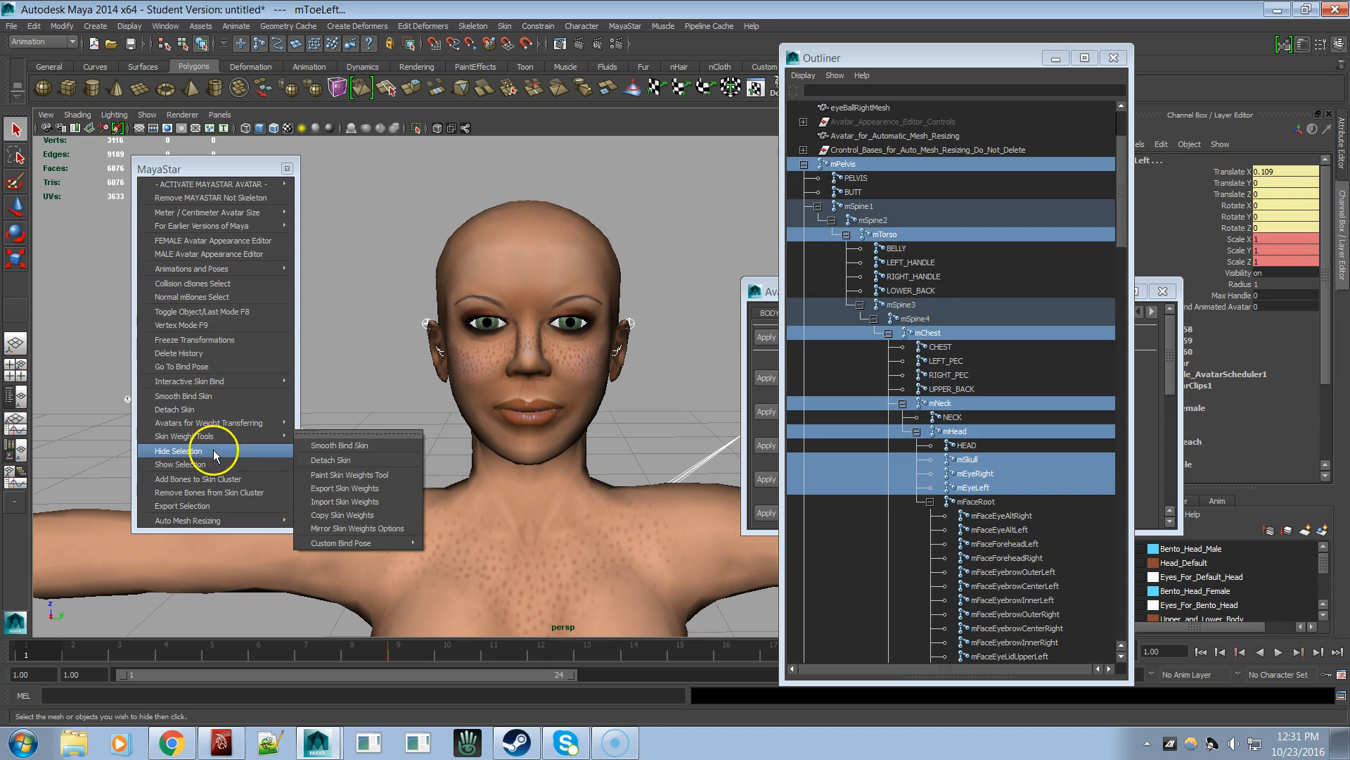
pyautogui.click(216, 479)
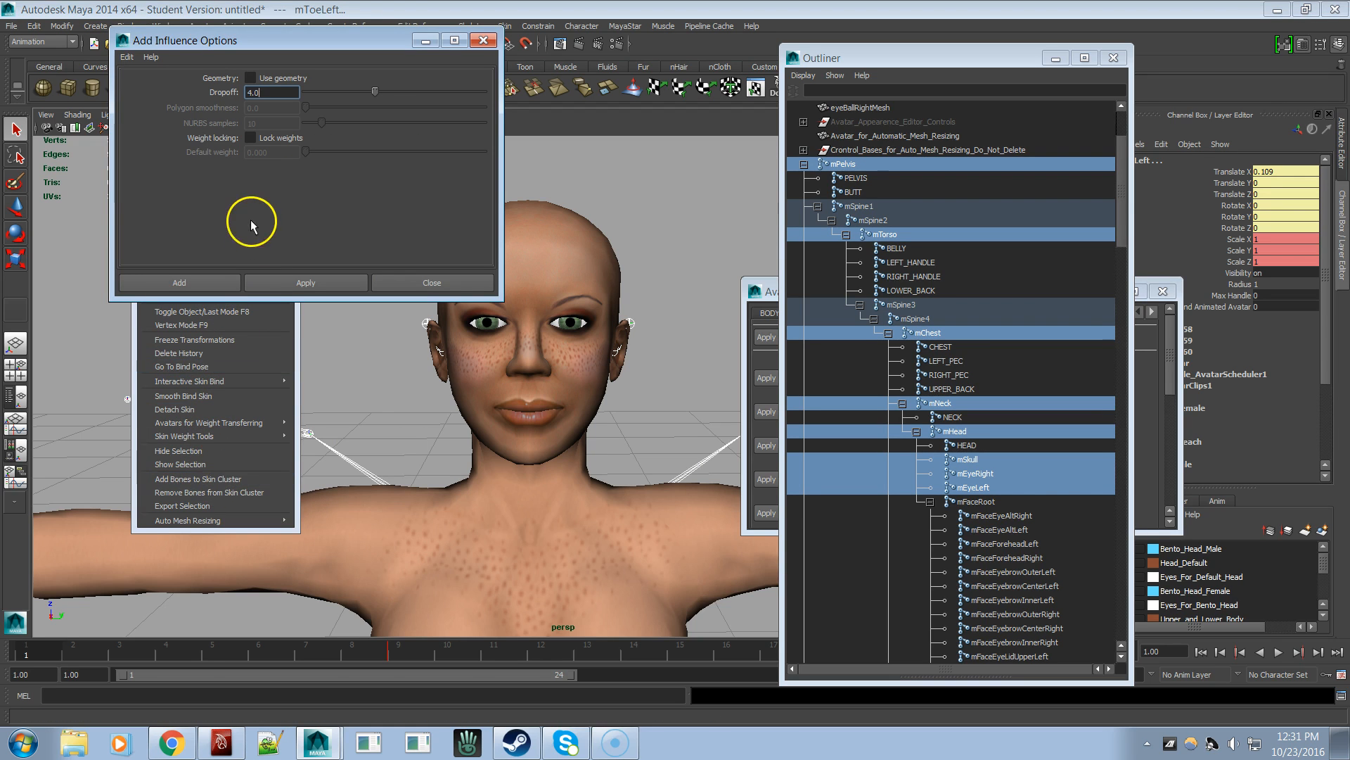
pyautogui.click(252, 139)
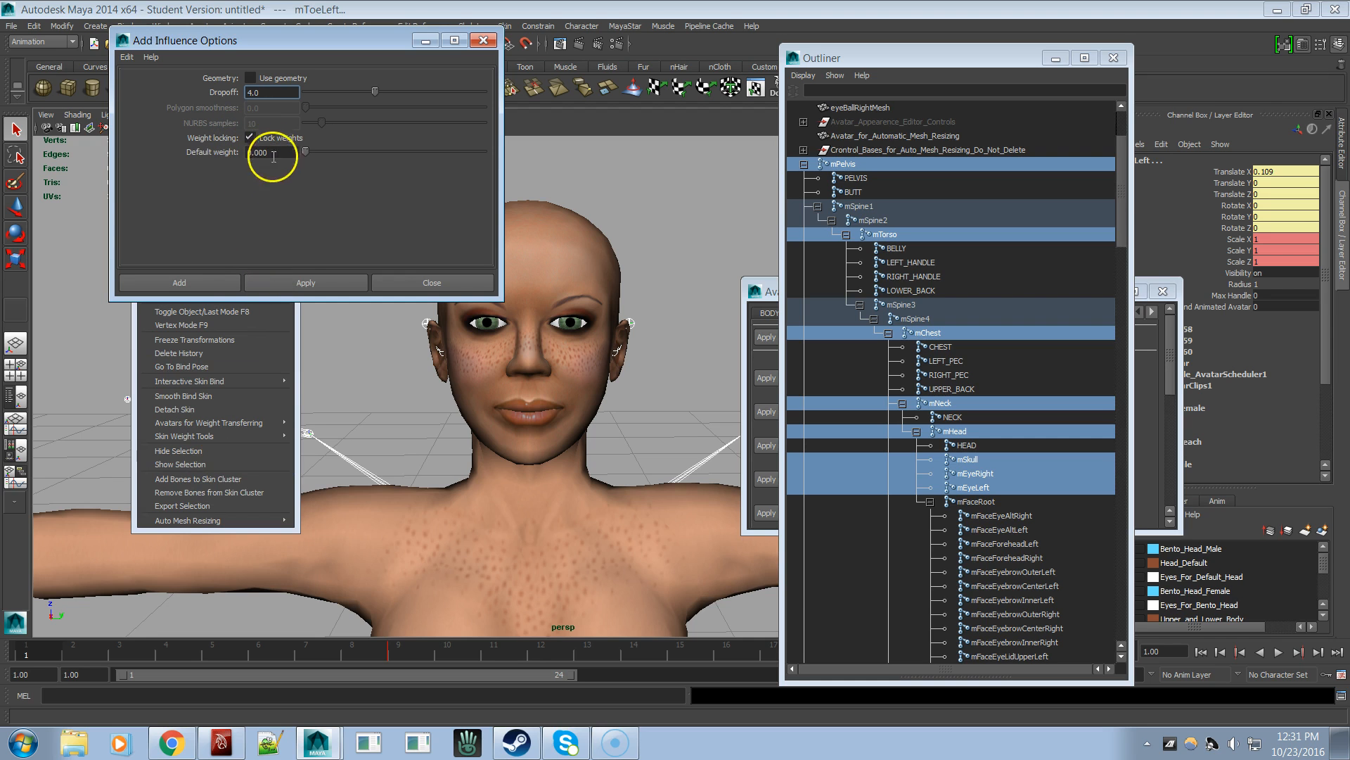
pyautogui.click(321, 287)
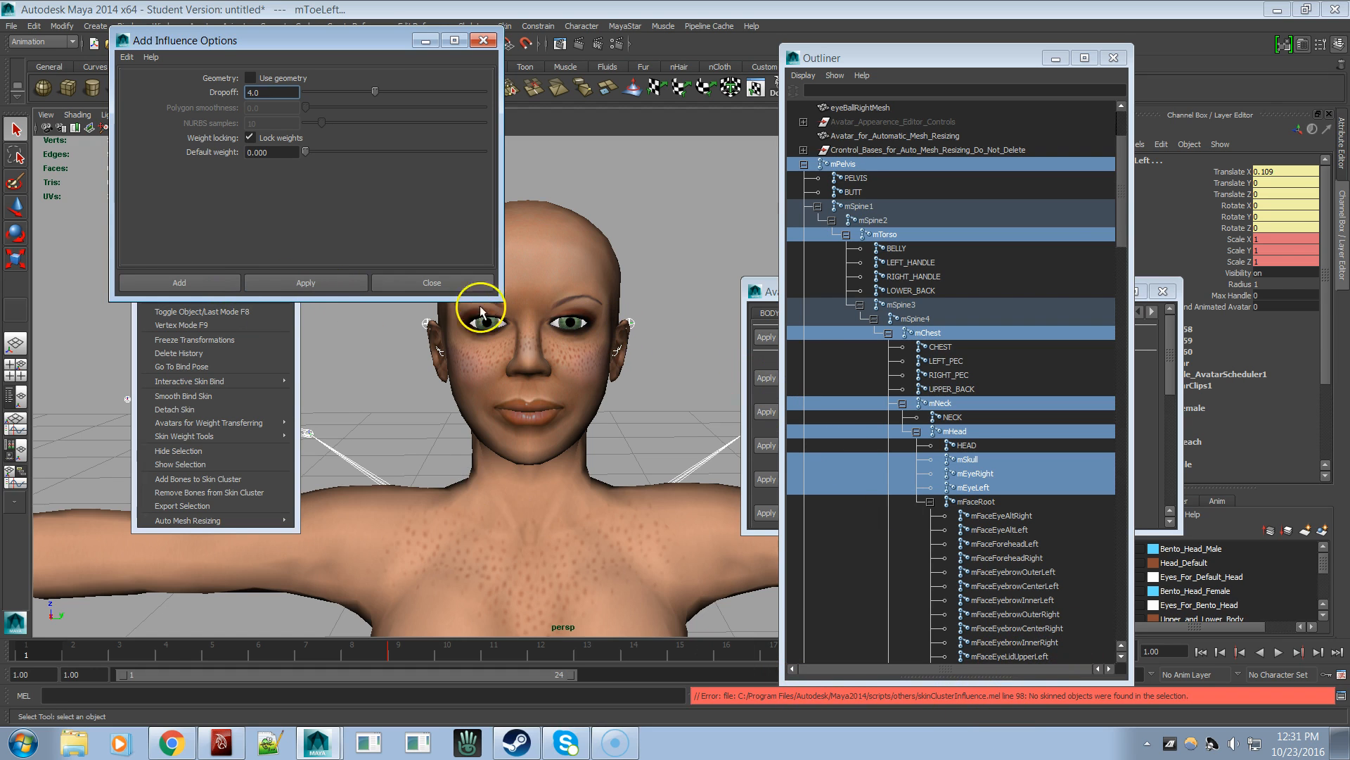
pyautogui.click(390, 284)
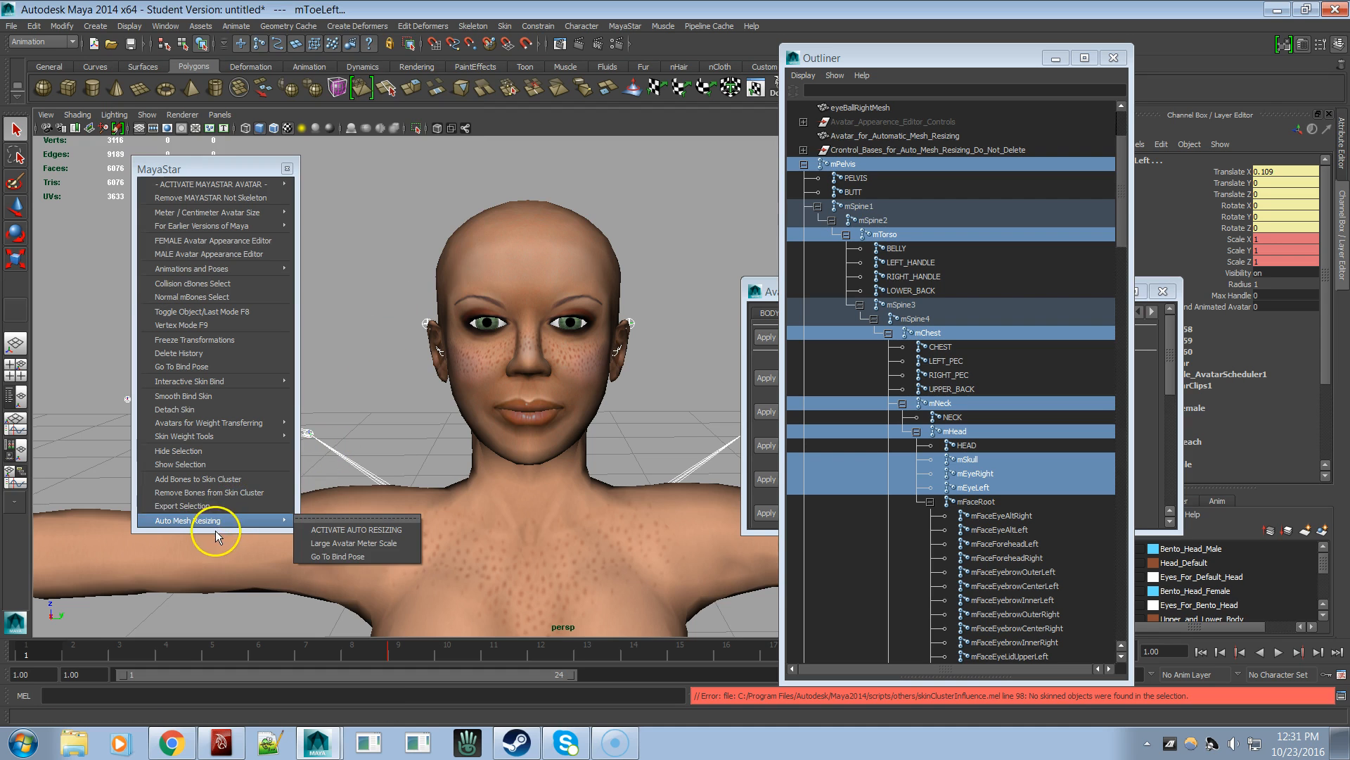
# - Open the Export Selection dialog, cancel it, and select only the HEAD collision bone in the Outliner
pyautogui.click(210, 506)
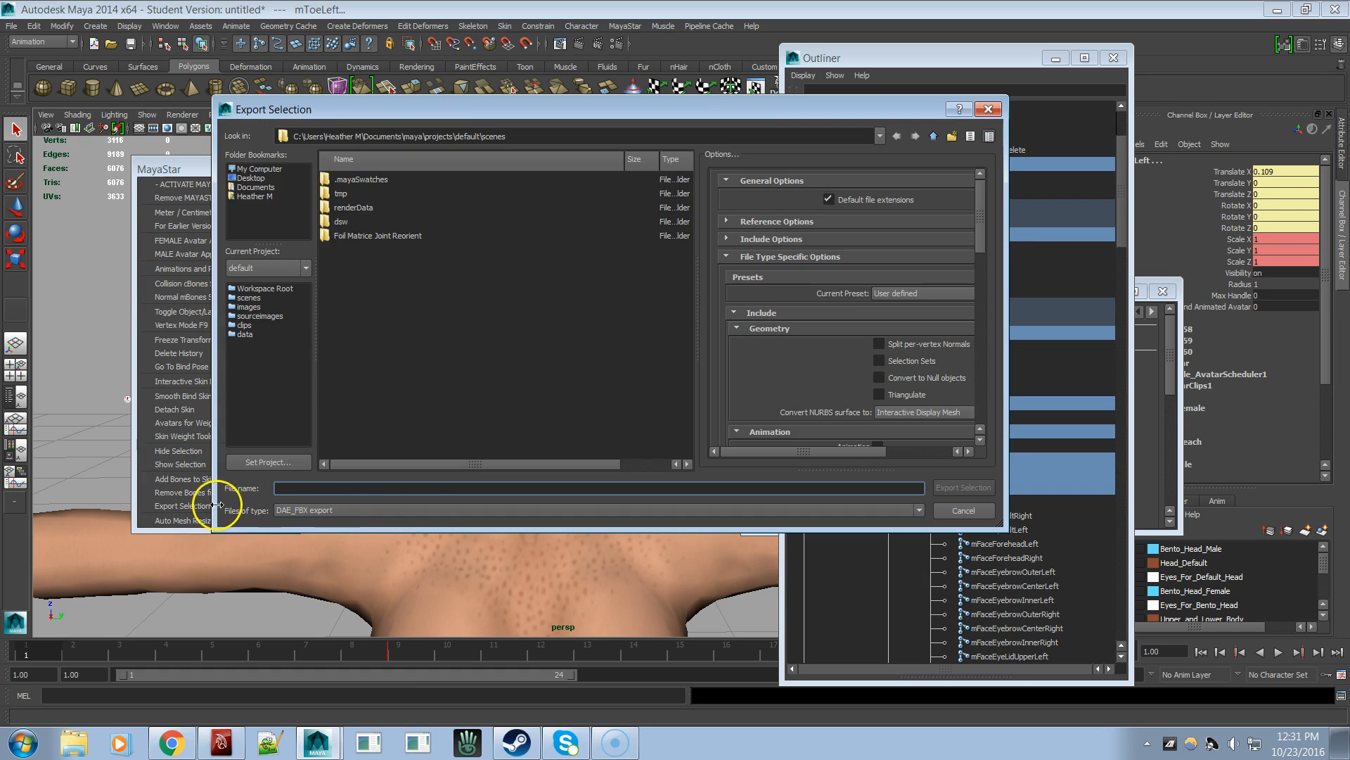
pyautogui.click(964, 514)
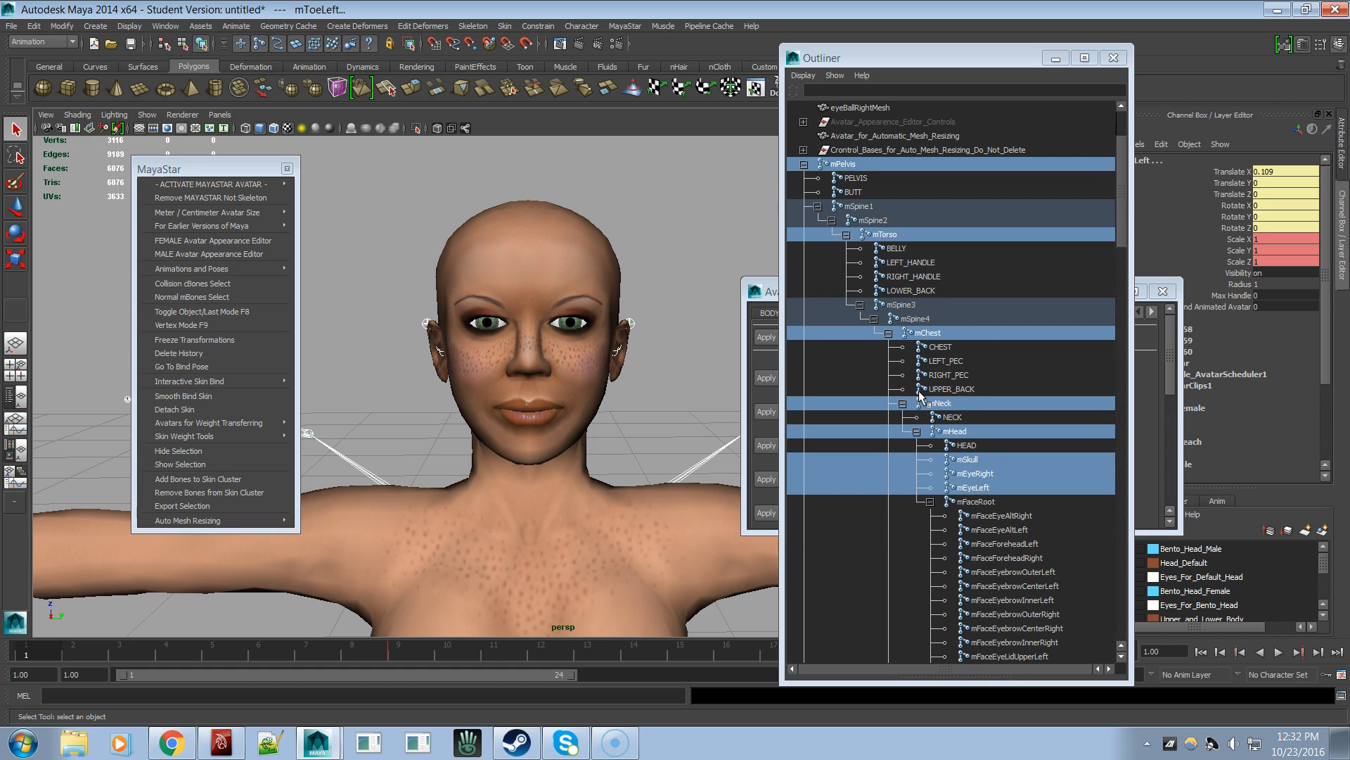
pyautogui.click(980, 443)
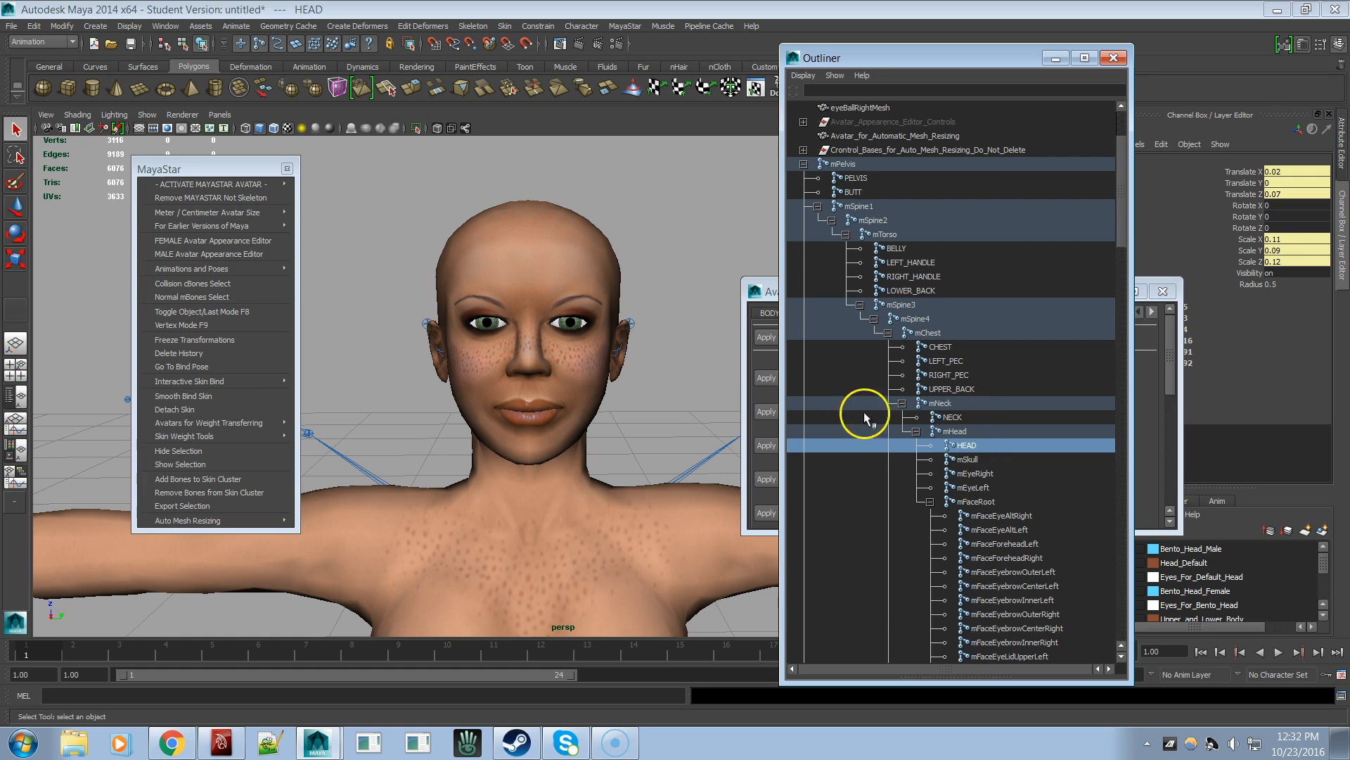
pyautogui.moveTo(187, 524)
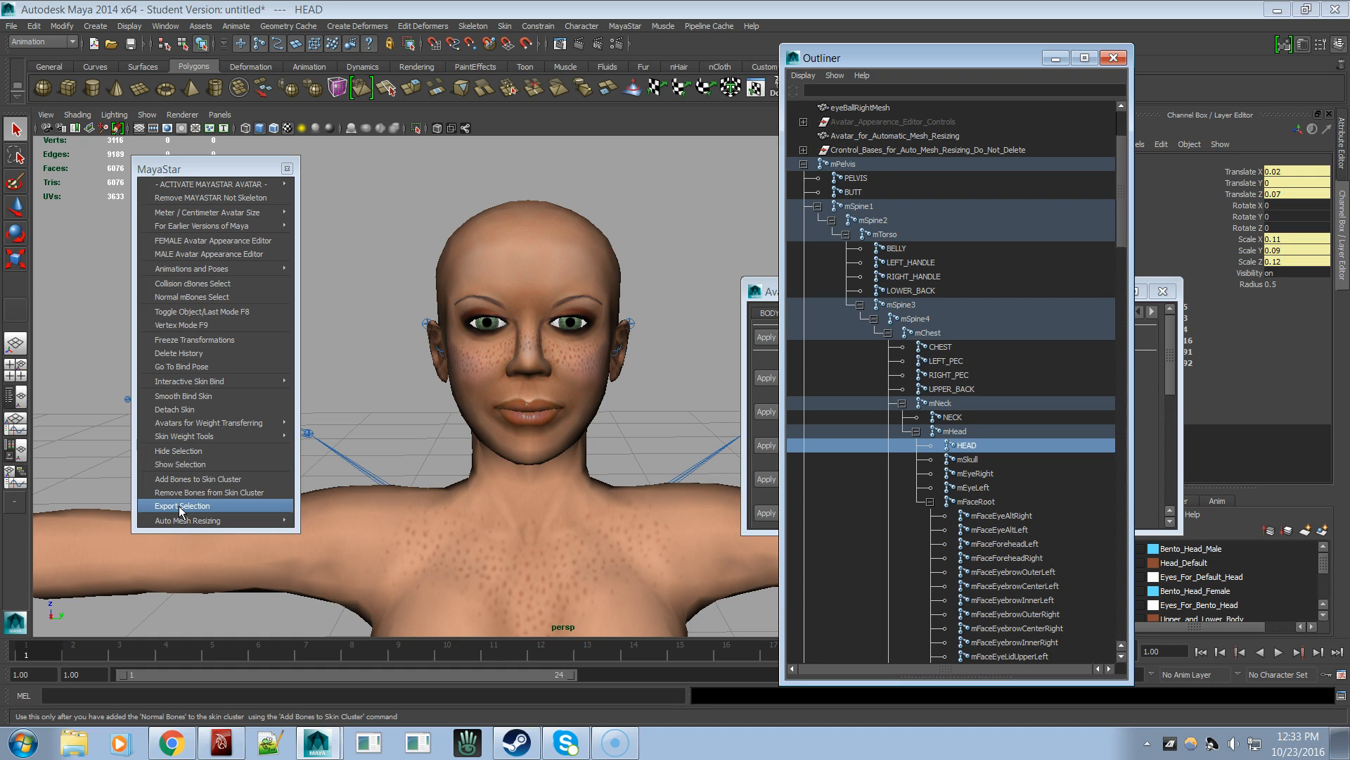
pyautogui.click(200, 479)
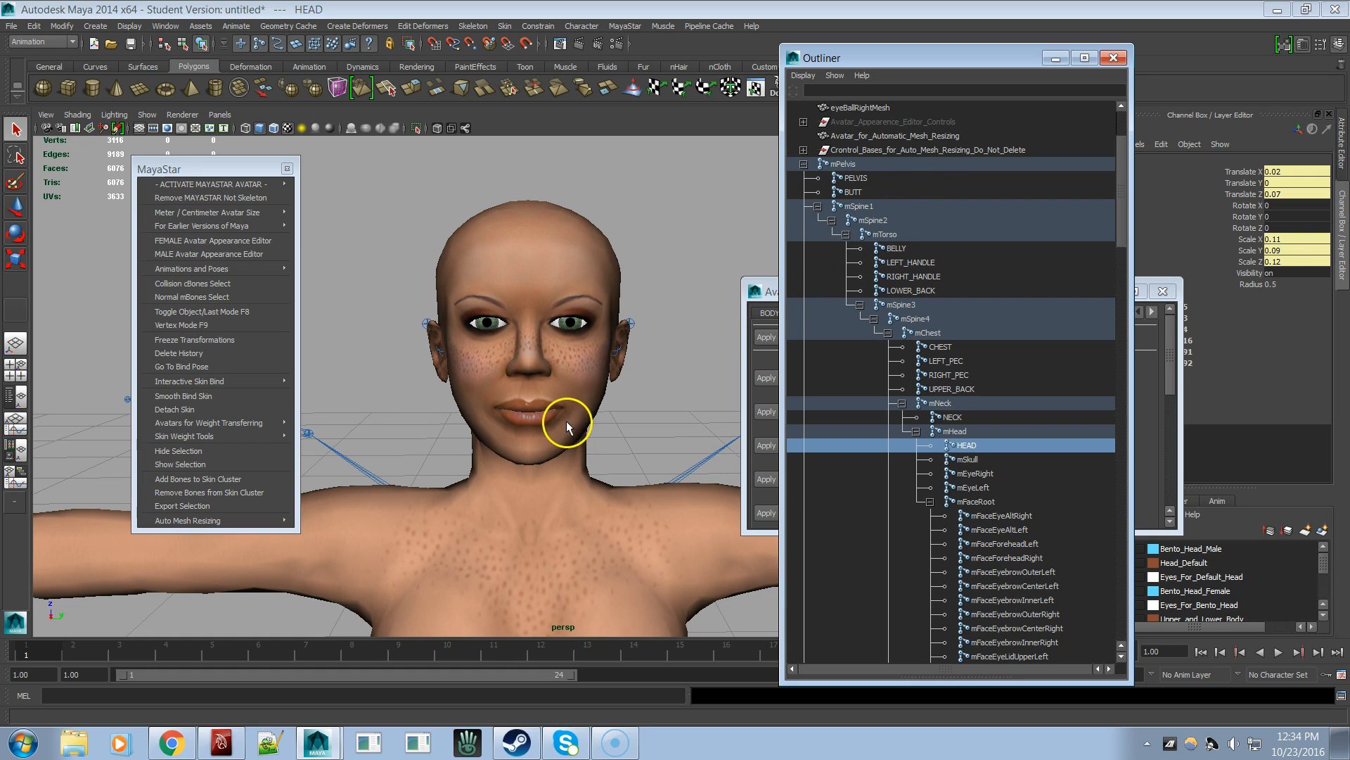
pyautogui.scroll(-6, 567, 420)
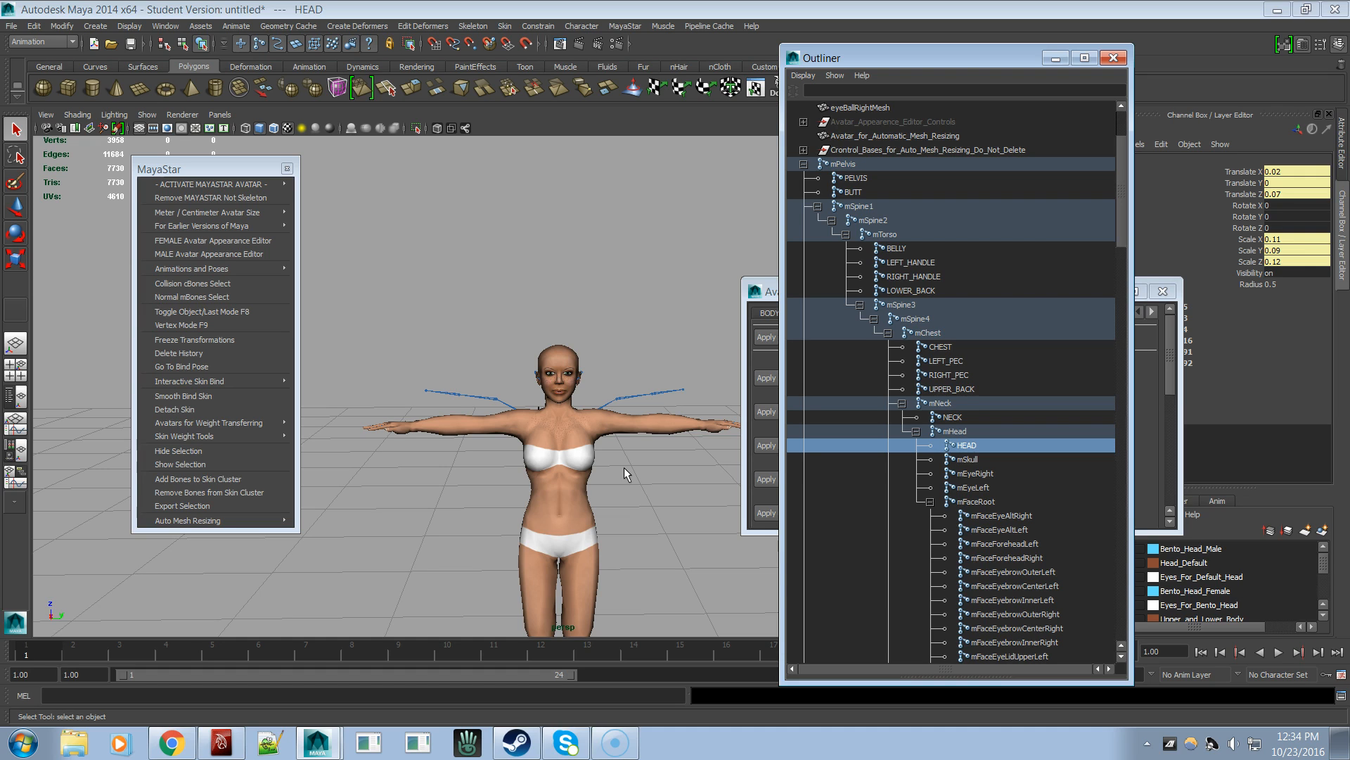
pyautogui.click(505, 417)
pyautogui.scroll(3, 988, 369)
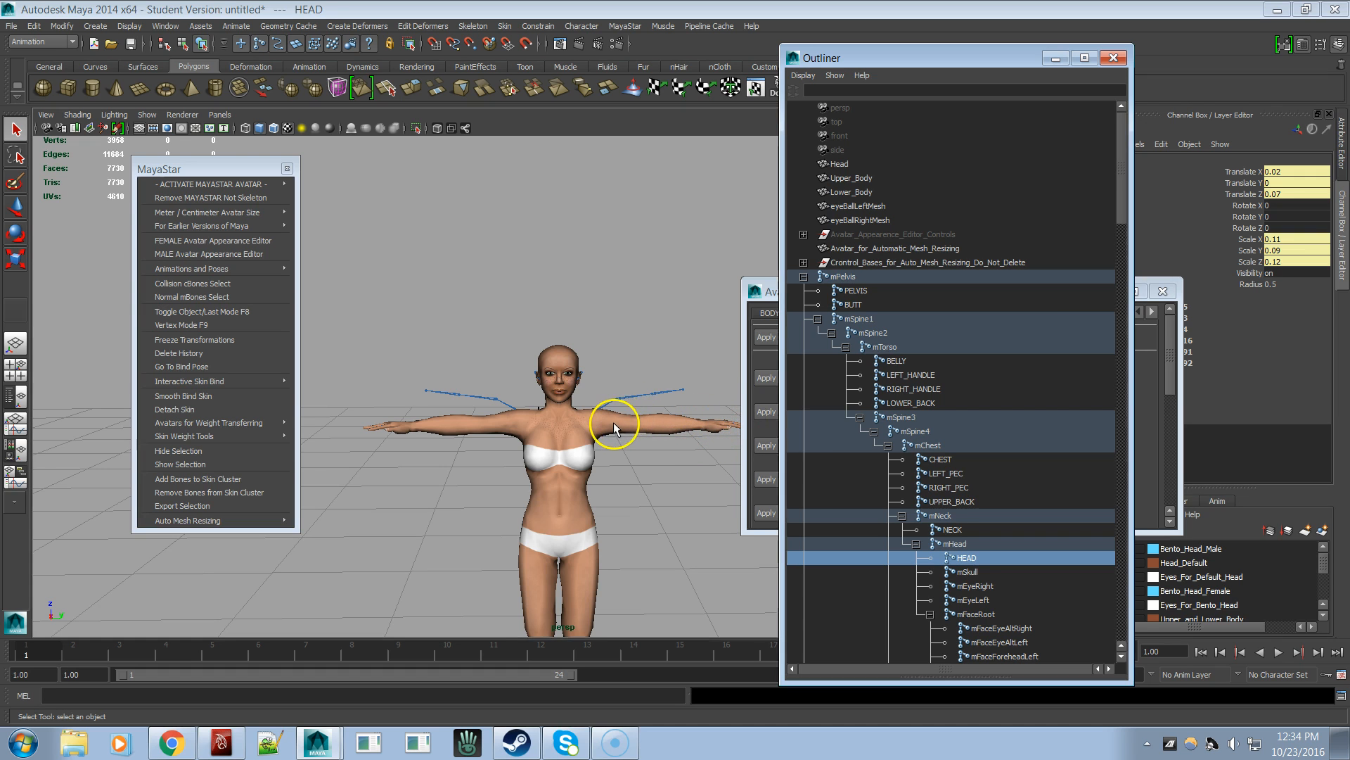
pyautogui.keyDown('alt'); pyautogui.moveTo(618, 415); pyautogui.dragTo(746, 438, button='right'); pyautogui.keyUp('alt')
pyautogui.keyDown('alt'); pyautogui.moveTo(745, 437); pyautogui.dragTo(669, 467); pyautogui.keyUp('alt')
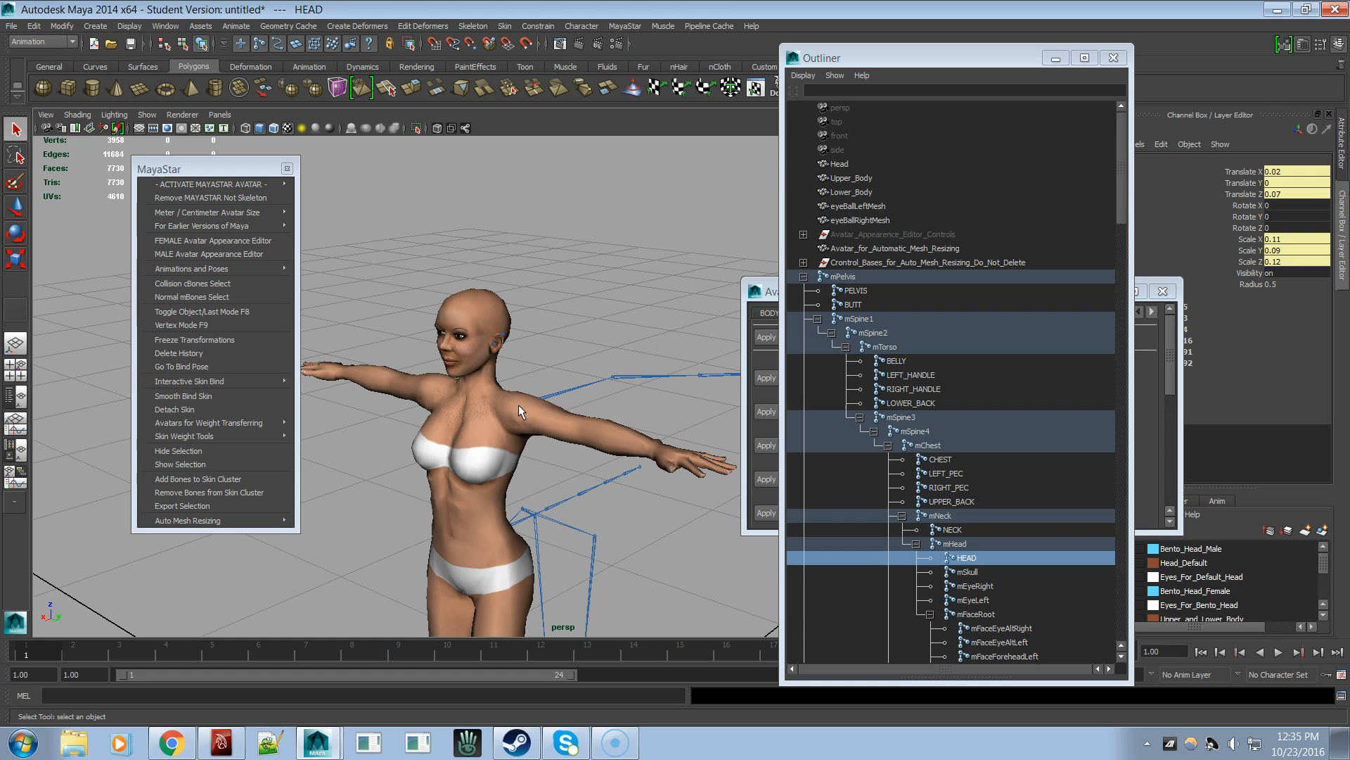
pyautogui.keyDown('alt'); pyautogui.moveTo(450, 414); pyautogui.dragTo(544, 402, button='right'); pyautogui.keyUp('alt')
pyautogui.keyDown('alt'); pyautogui.moveTo(544, 402); pyautogui.dragTo(532, 342); pyautogui.keyUp('alt')
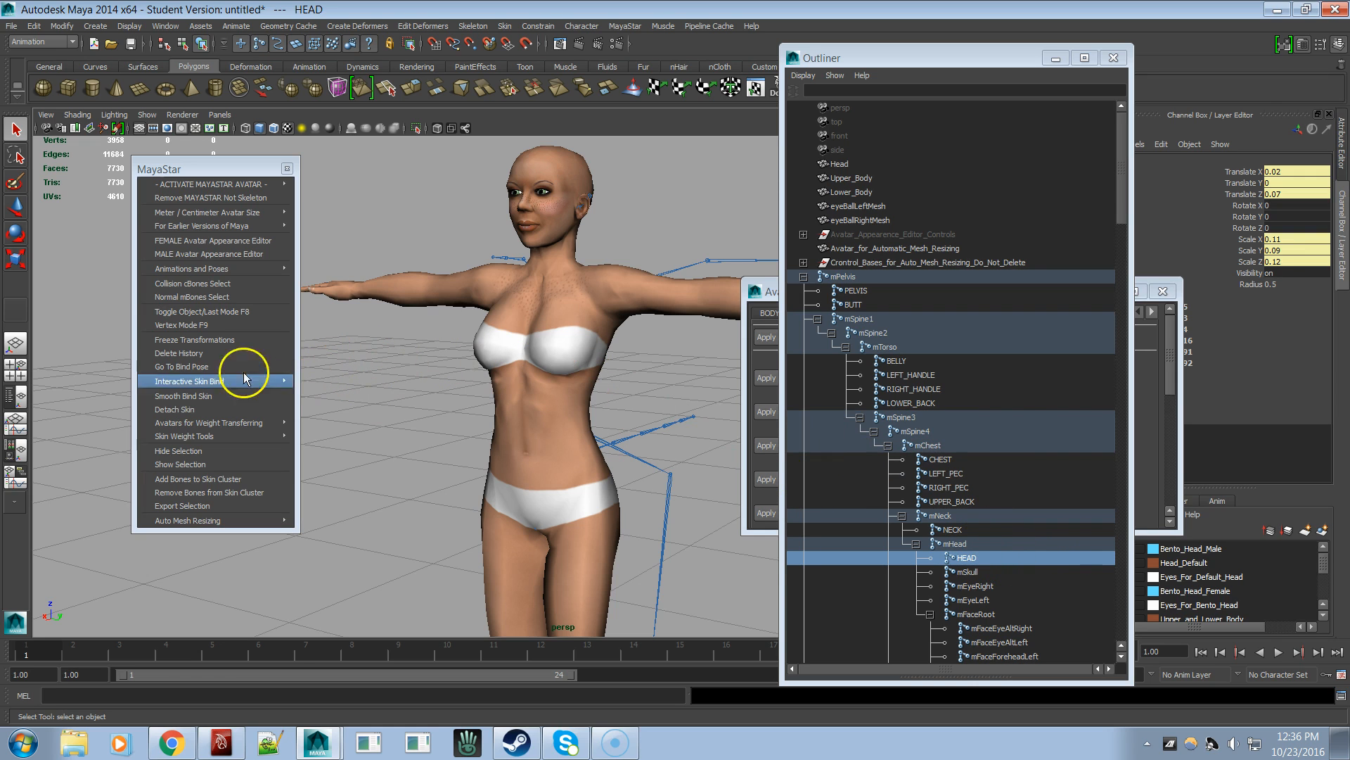
# - Clear the selection, select all normal mBones, and review which bones are included along the Outliner hierarchy
pyautogui.click(369, 368)
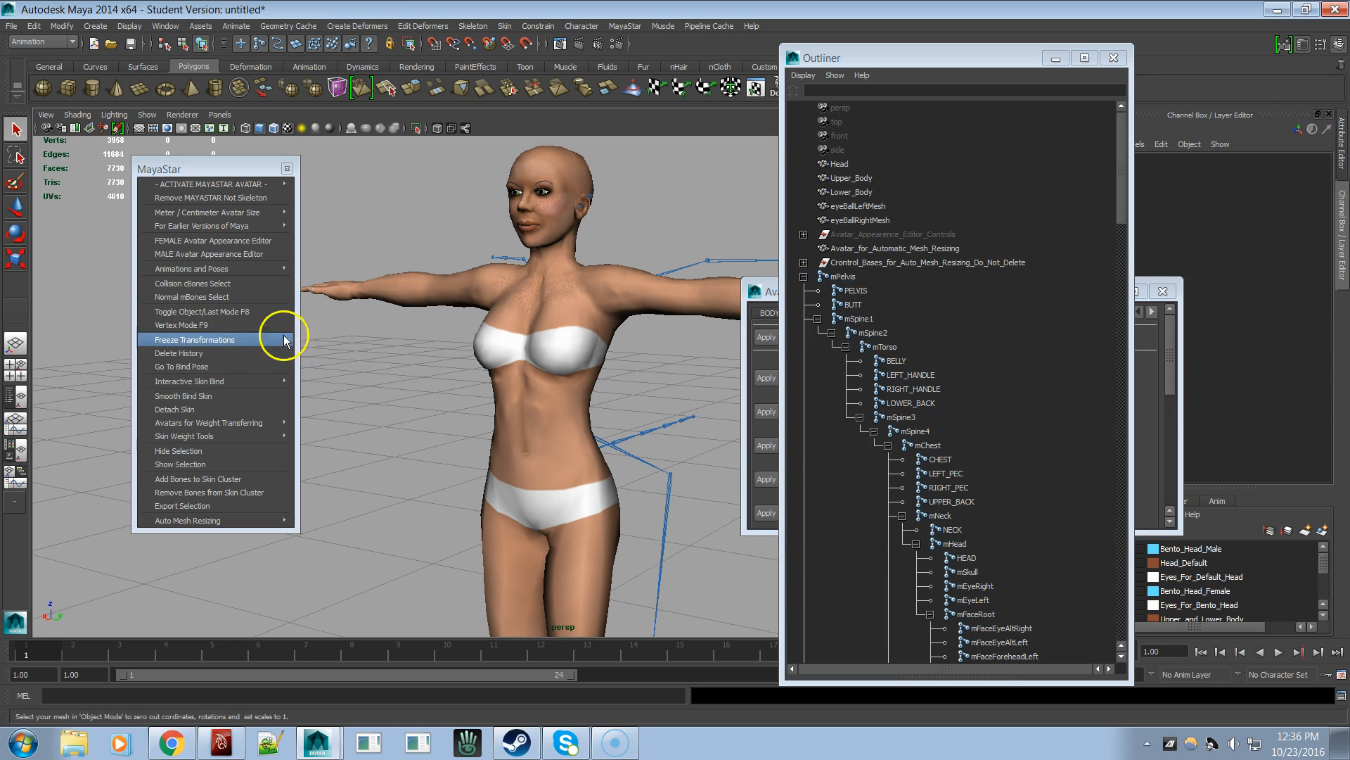
pyautogui.click(244, 295)
pyautogui.scroll(-15, 914, 531)
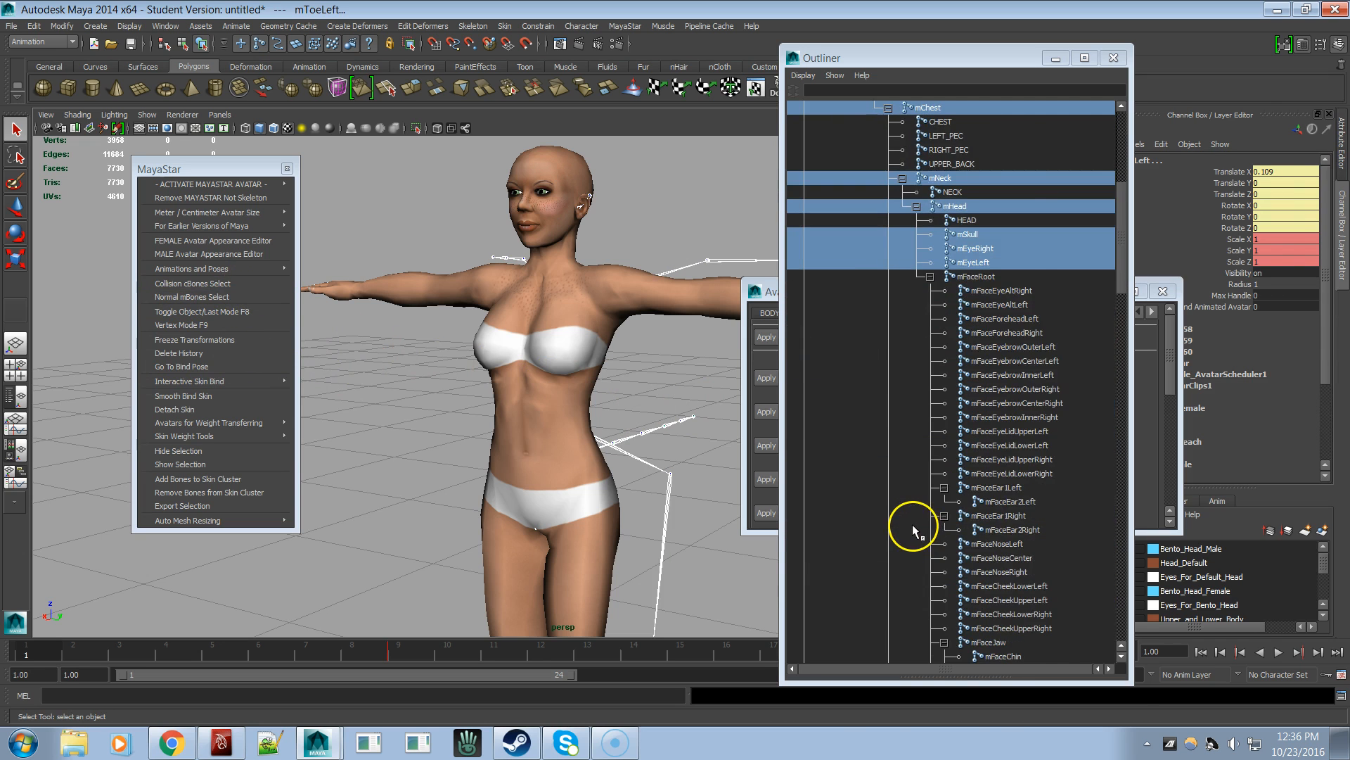
pyautogui.scroll(-15, 952, 403)
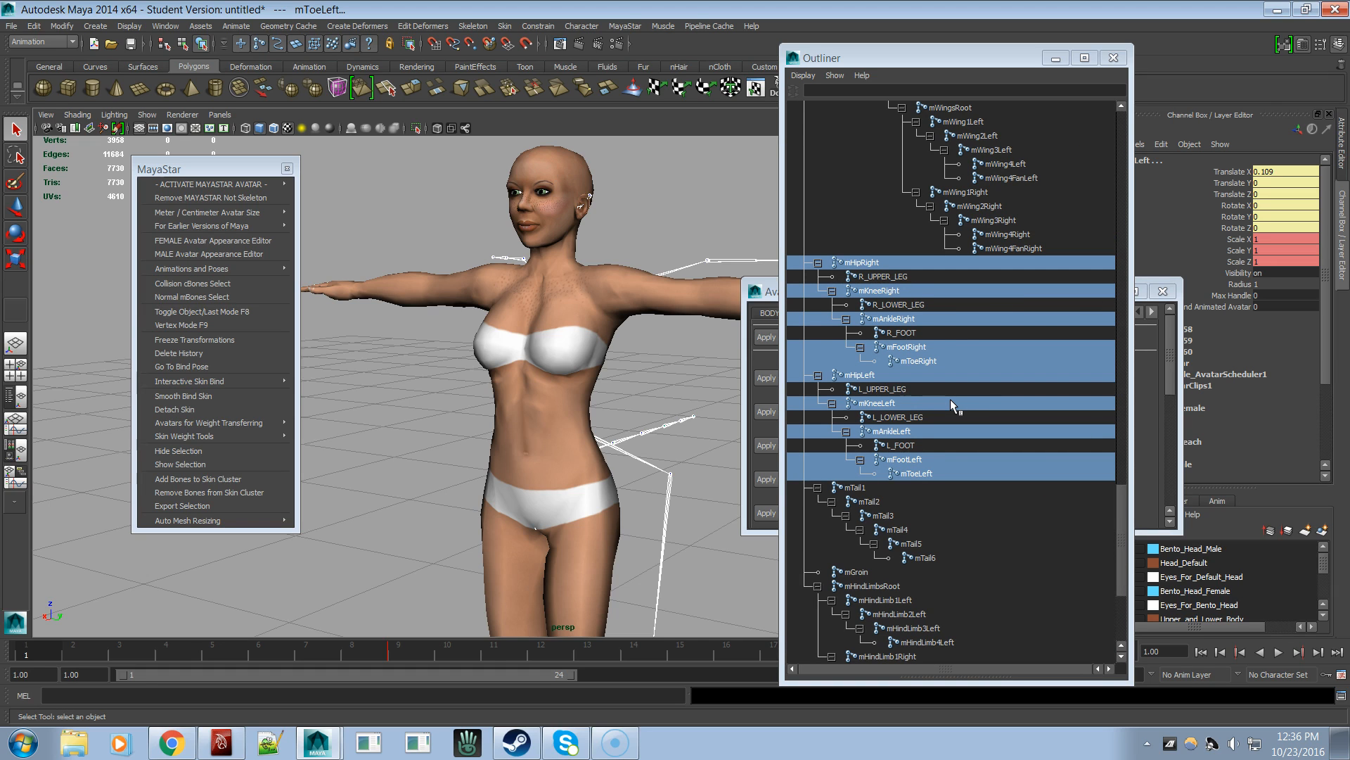
pyautogui.scroll(5, 934, 293)
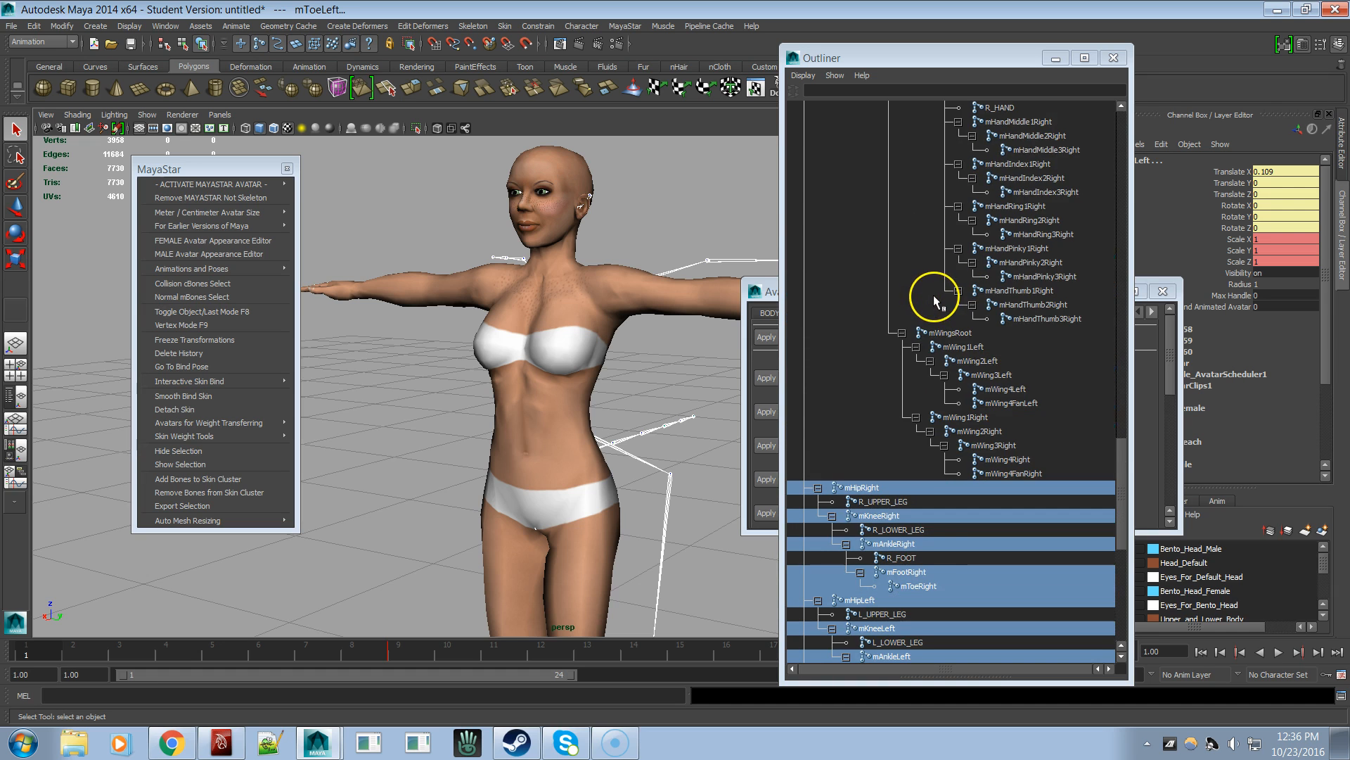
pyautogui.scroll(3, 939, 301)
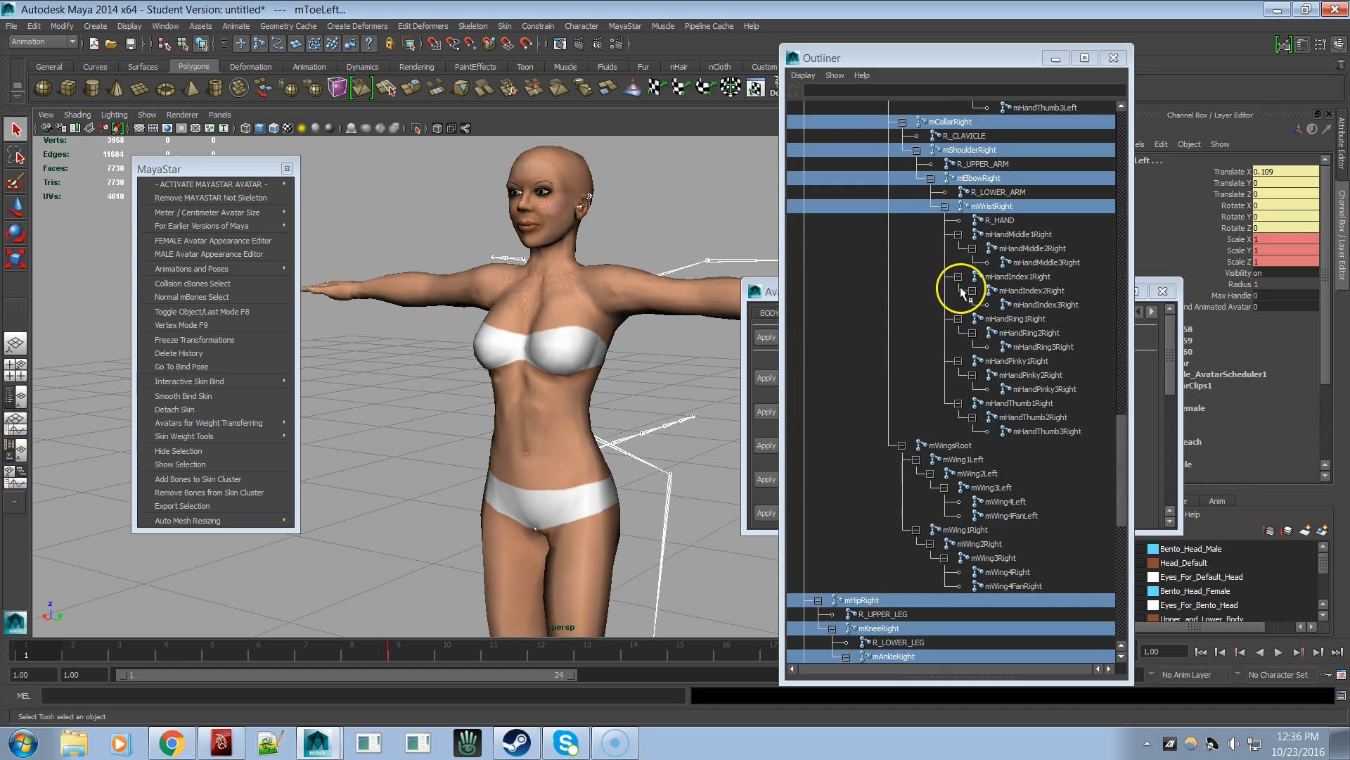
# - Select the left hand's finger bones from mHandMiddle1Left through mHandThumb3Left in the Outliner
pyautogui.click(1011, 277)
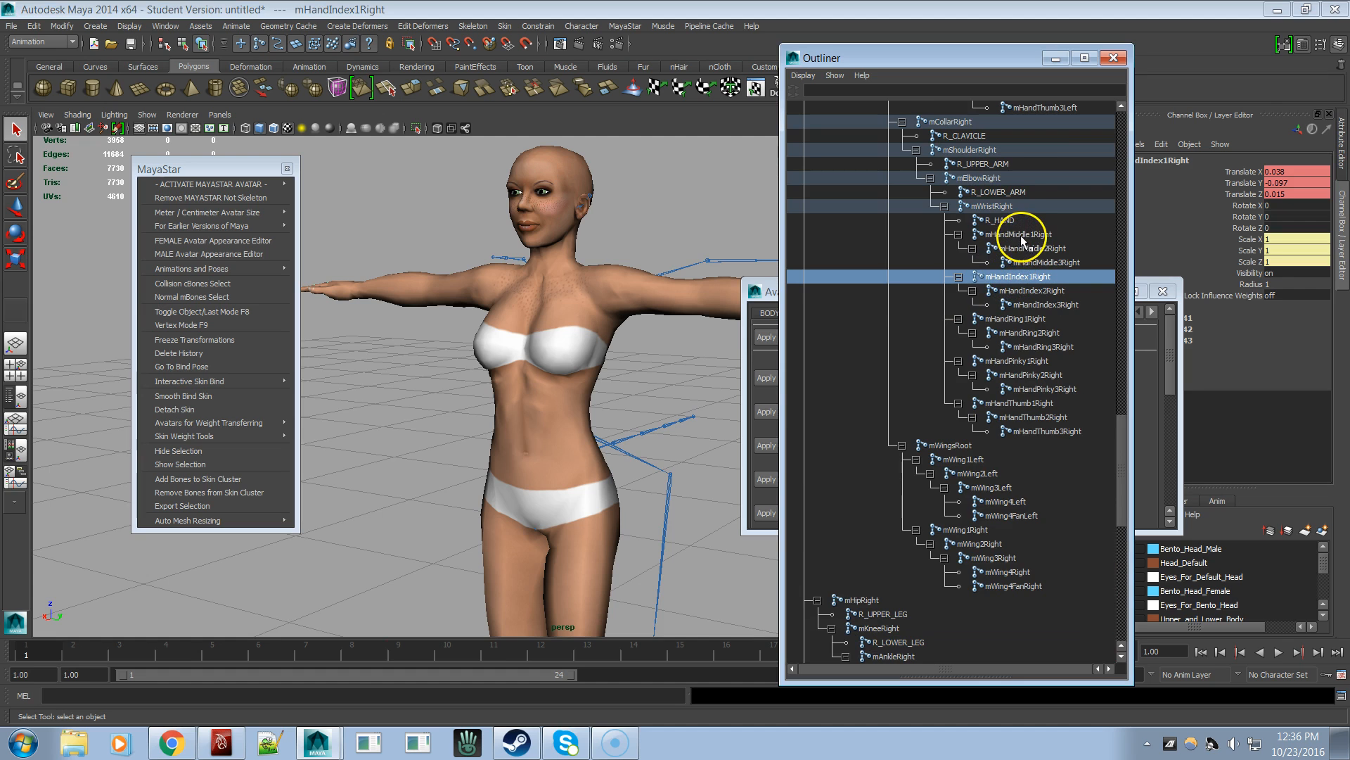
pyautogui.scroll(8, 1022, 239)
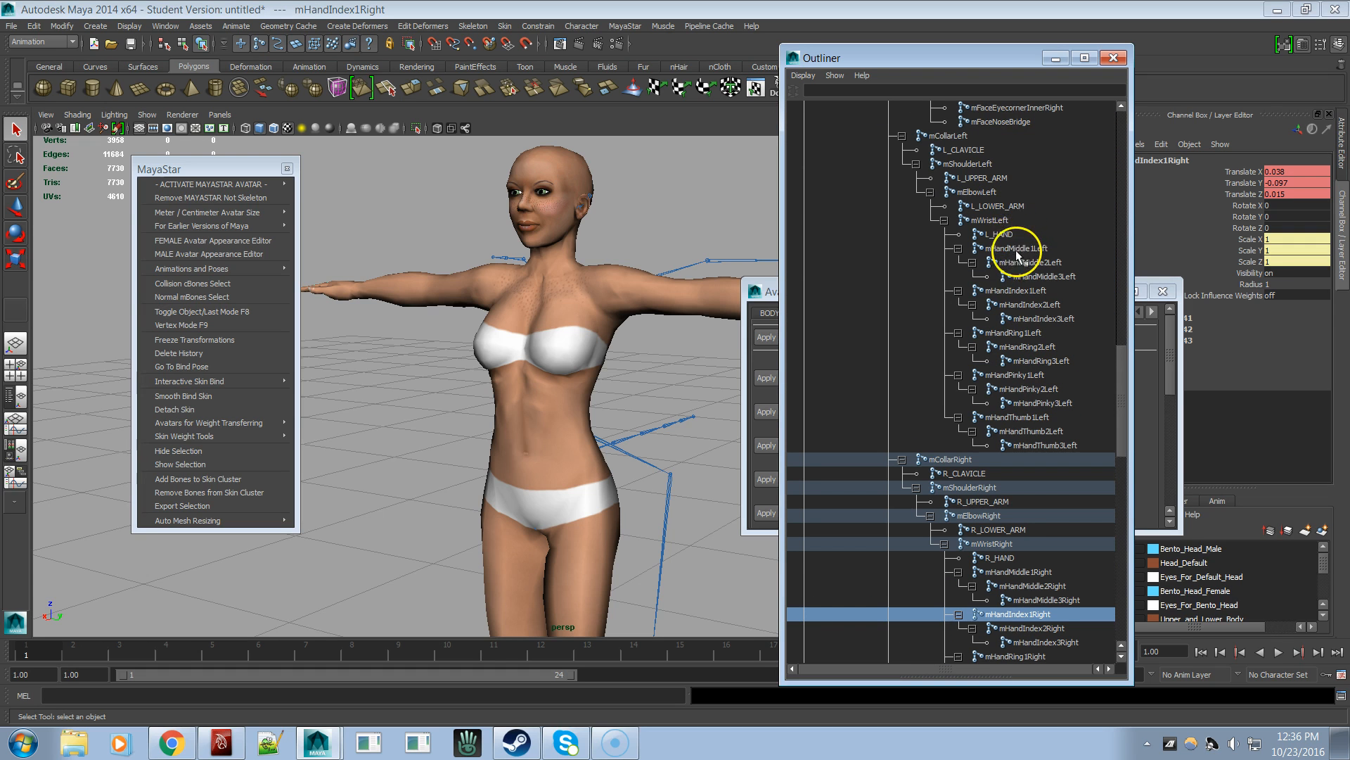
pyautogui.click(1011, 248)
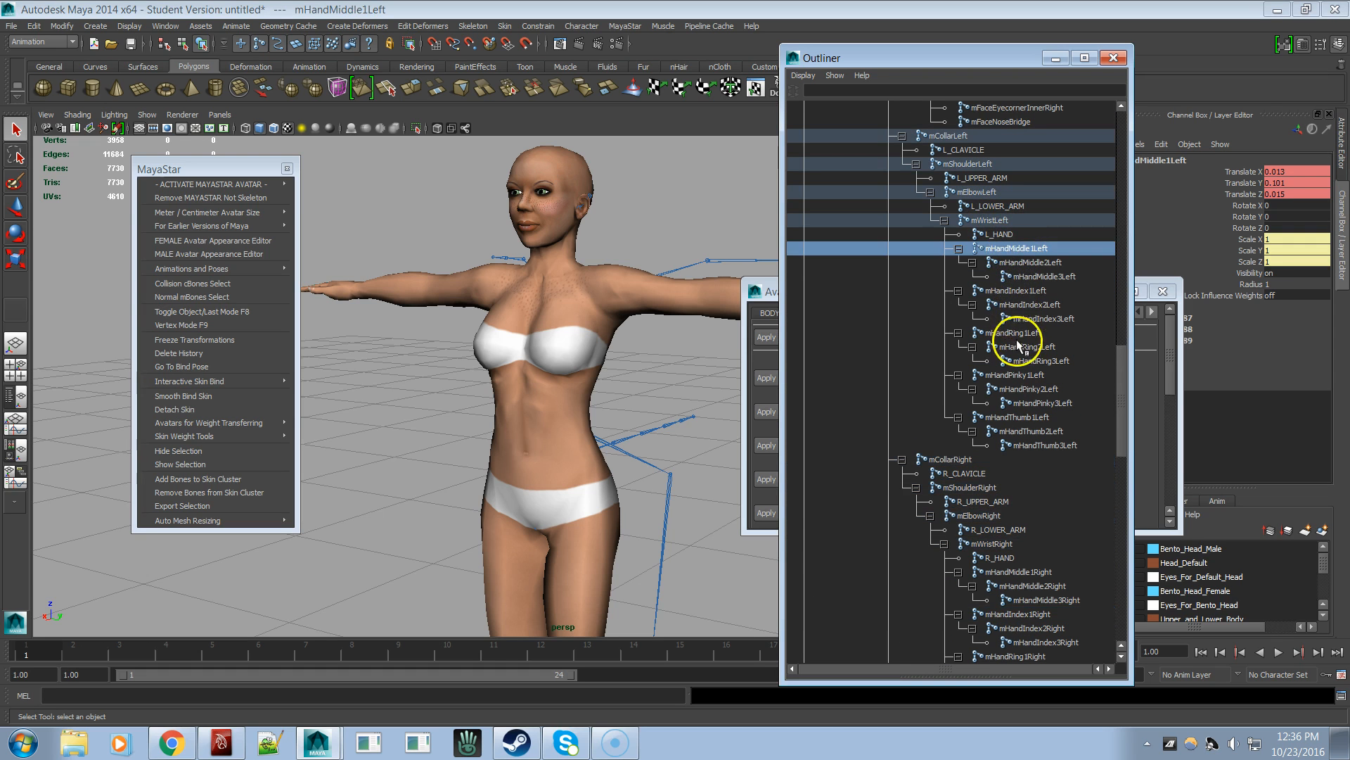
pyautogui.keyDown('shift'); pyautogui.click(1038, 445); pyautogui.keyUp('shift')
pyautogui.keyDown('alt'); pyautogui.moveTo(642, 337); pyautogui.dragTo(498, 280); pyautogui.keyUp('alt')
pyautogui.keyDown('alt'); pyautogui.moveTo(497, 280); pyautogui.dragTo(763, 263, button='right'); pyautogui.keyUp('alt')
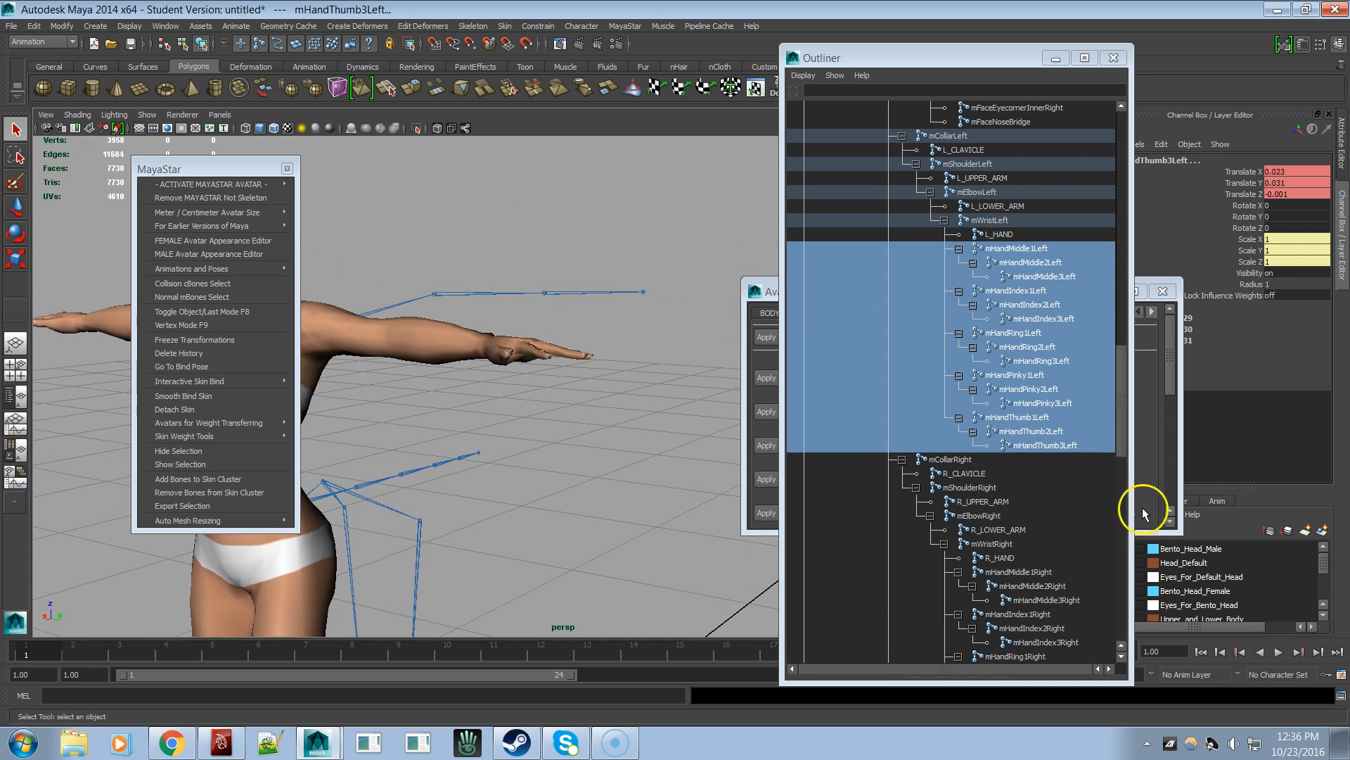
# - Hide the Upper_and_Lower_Body layer to expose the left hand bones, leaving its layer settings unedited
pyautogui.moveTo(1323, 564); pyautogui.dragTo(1325, 578)
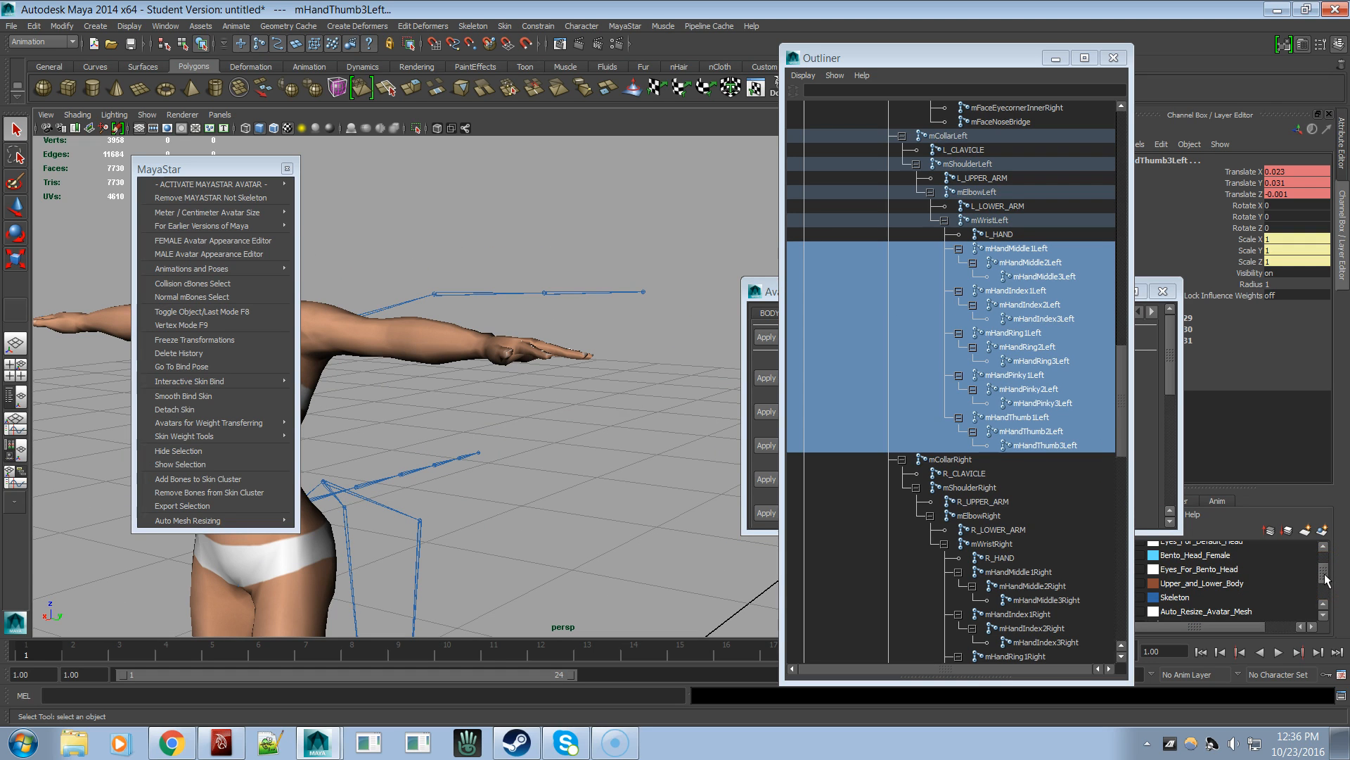
pyautogui.click(1146, 585)
pyautogui.doubleClick(1149, 581)
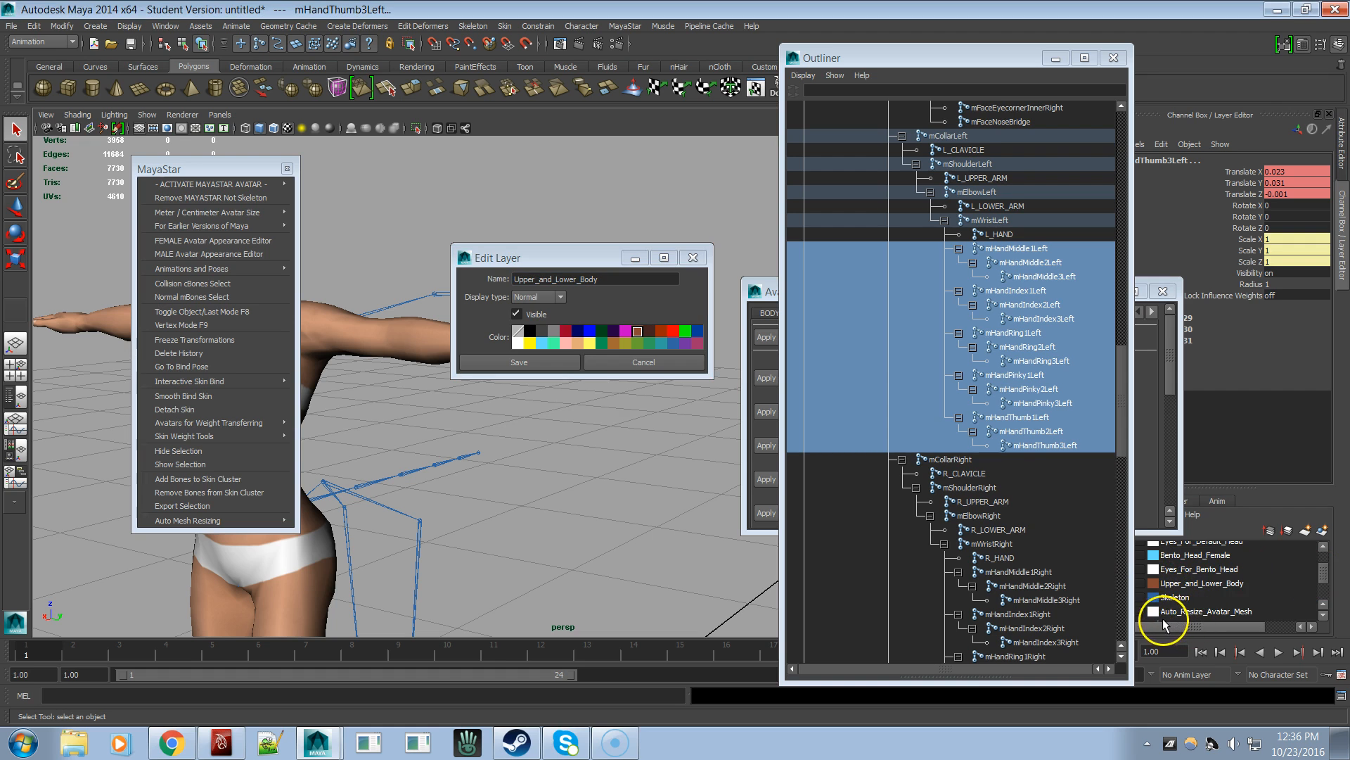
pyautogui.moveTo(1021, 69); pyautogui.dragTo(955, 72)
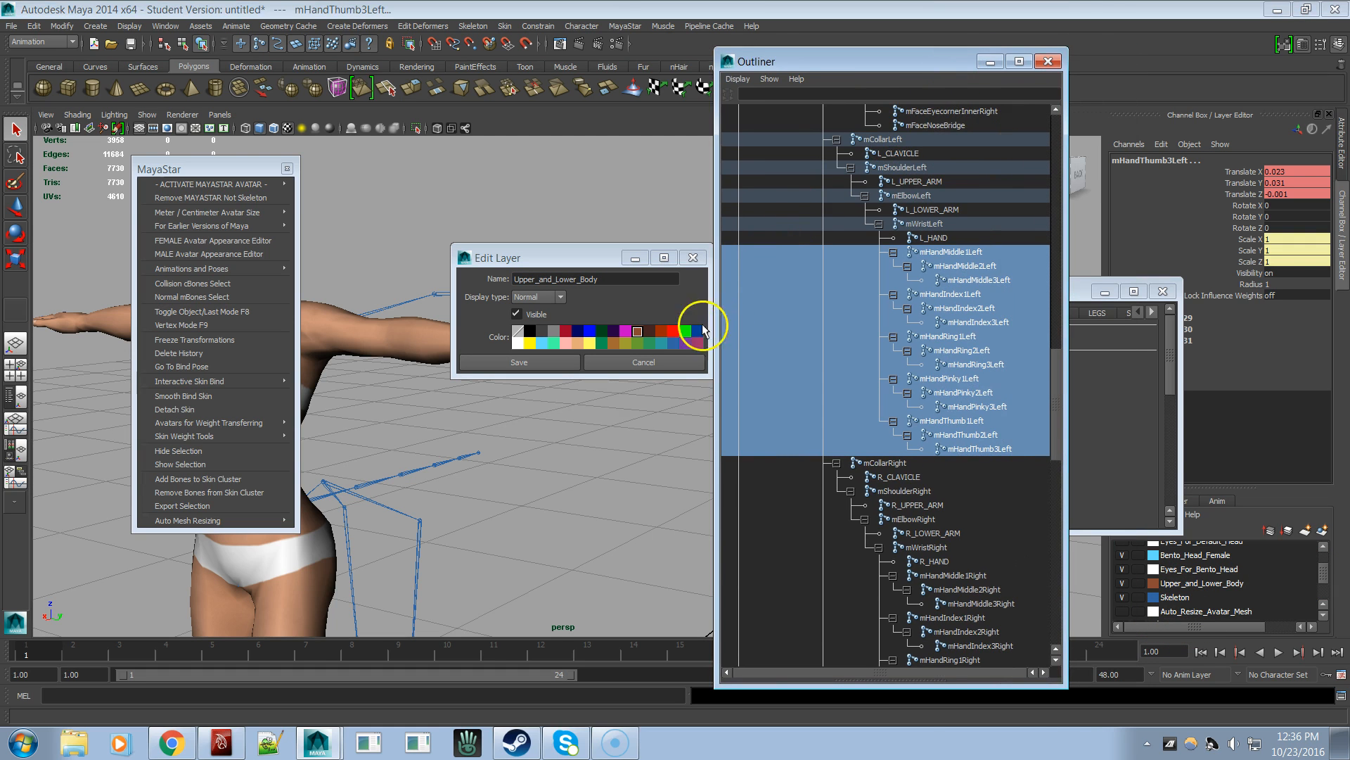
pyautogui.click(669, 362)
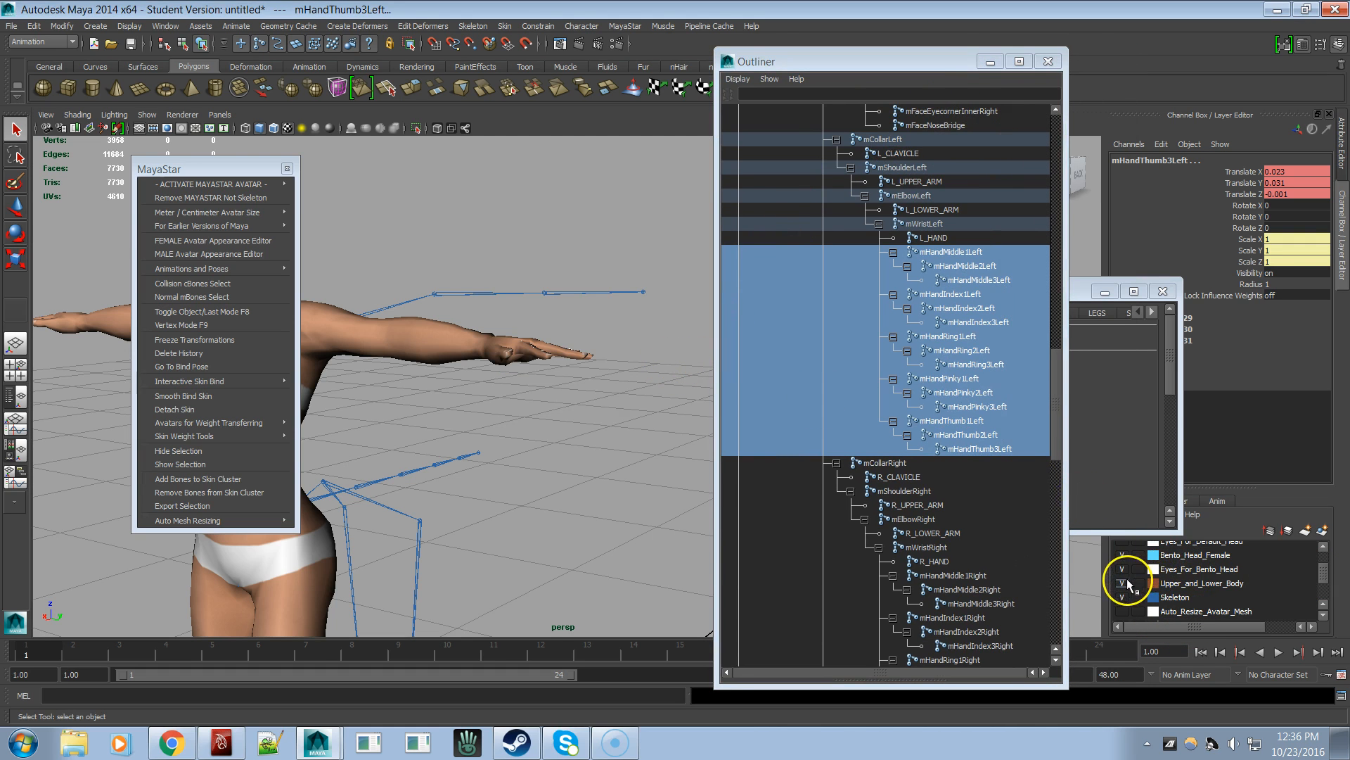
pyautogui.click(1122, 582)
pyautogui.keyDown('alt'); pyautogui.moveTo(657, 474); pyautogui.dragTo(437, 457, button='right'); pyautogui.keyUp('alt')
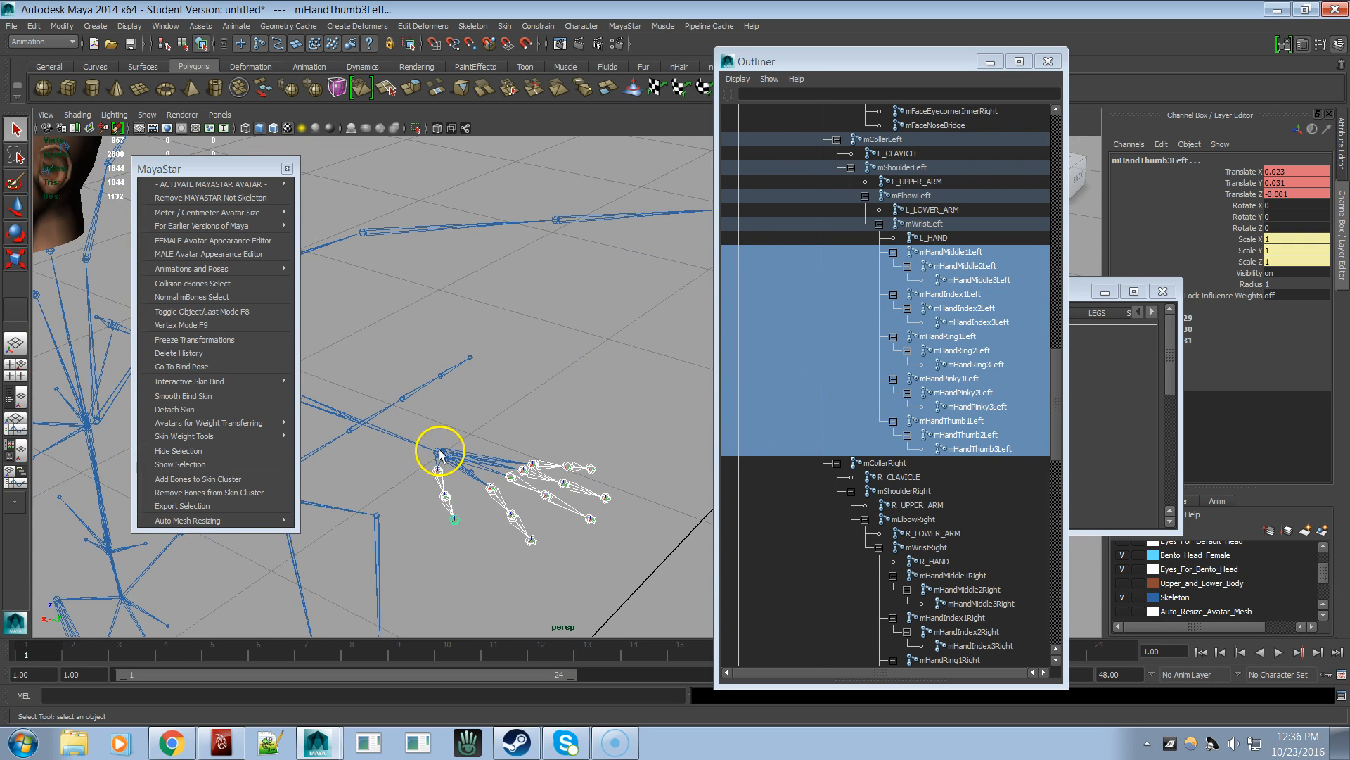
# - Select the mWristLeft joint together with the whole bone hierarchy beneath it, including L_HAND and the fingers
pyautogui.click(438, 453)
pyautogui.moveTo(577, 324); pyautogui.dragTo(578, 441, button='right')
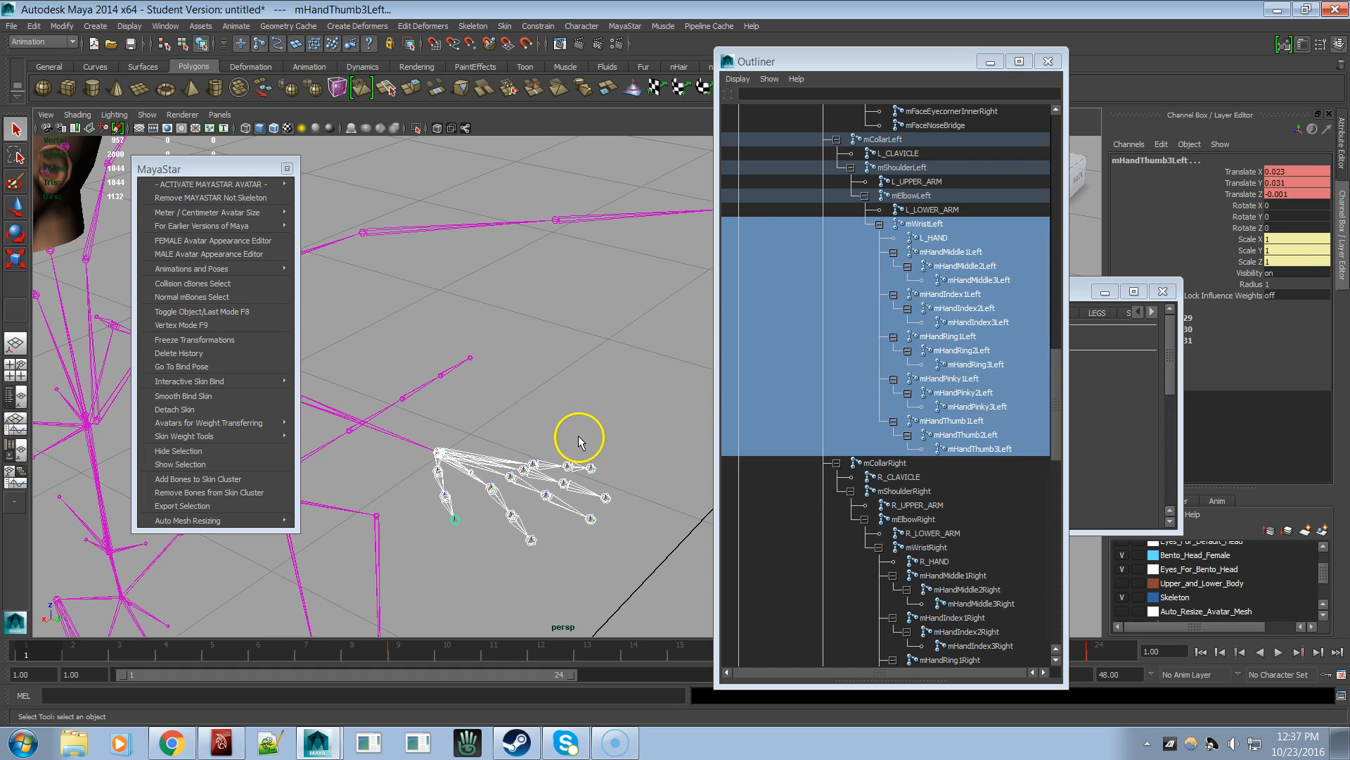
pyautogui.keyDown('alt'); pyautogui.moveTo(582, 424); pyautogui.dragTo(591, 422); pyautogui.keyUp('alt')
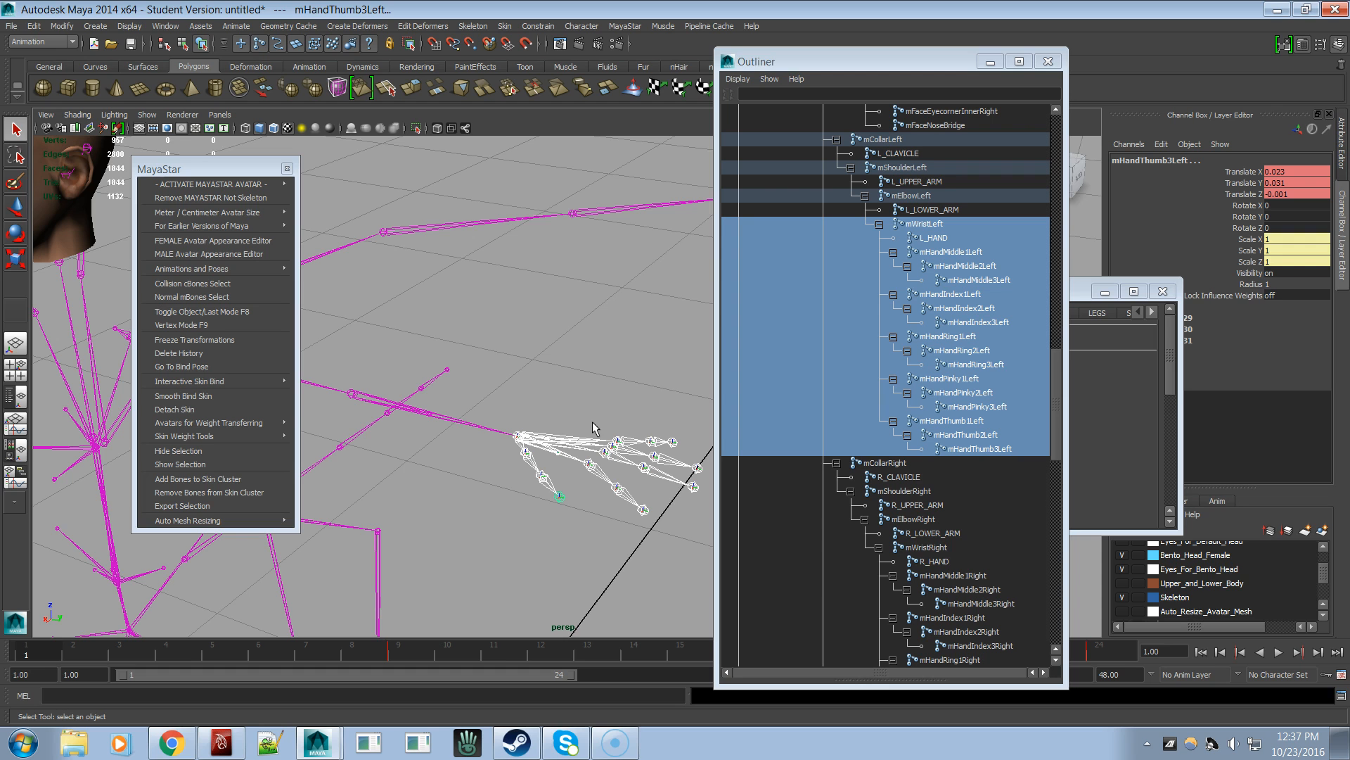
pyautogui.keyDown('alt'); pyautogui.moveTo(593, 427); pyautogui.dragTo(591, 397); pyautogui.keyUp('alt')
pyautogui.keyDown('alt'); pyautogui.moveTo(590, 398); pyautogui.dragTo(505, 404, button='right'); pyautogui.keyUp('alt')
pyautogui.keyDown('alt'); pyautogui.moveTo(505, 405); pyautogui.dragTo(597, 383); pyautogui.keyUp('alt')
# - Replace the hand selection by picking the left arm bones mElbowLeft and mShoulderLeft together in the viewport
pyautogui.click(598, 383)
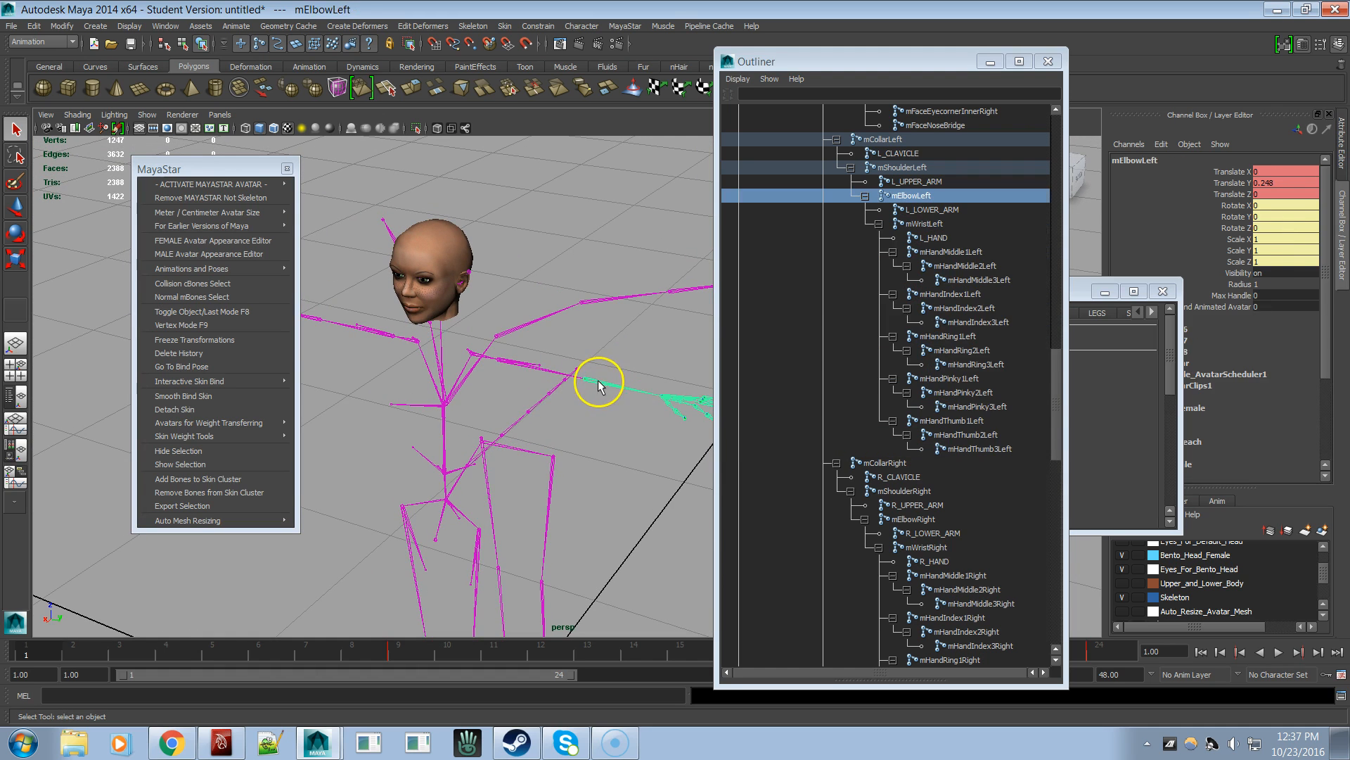
pyautogui.click(563, 373)
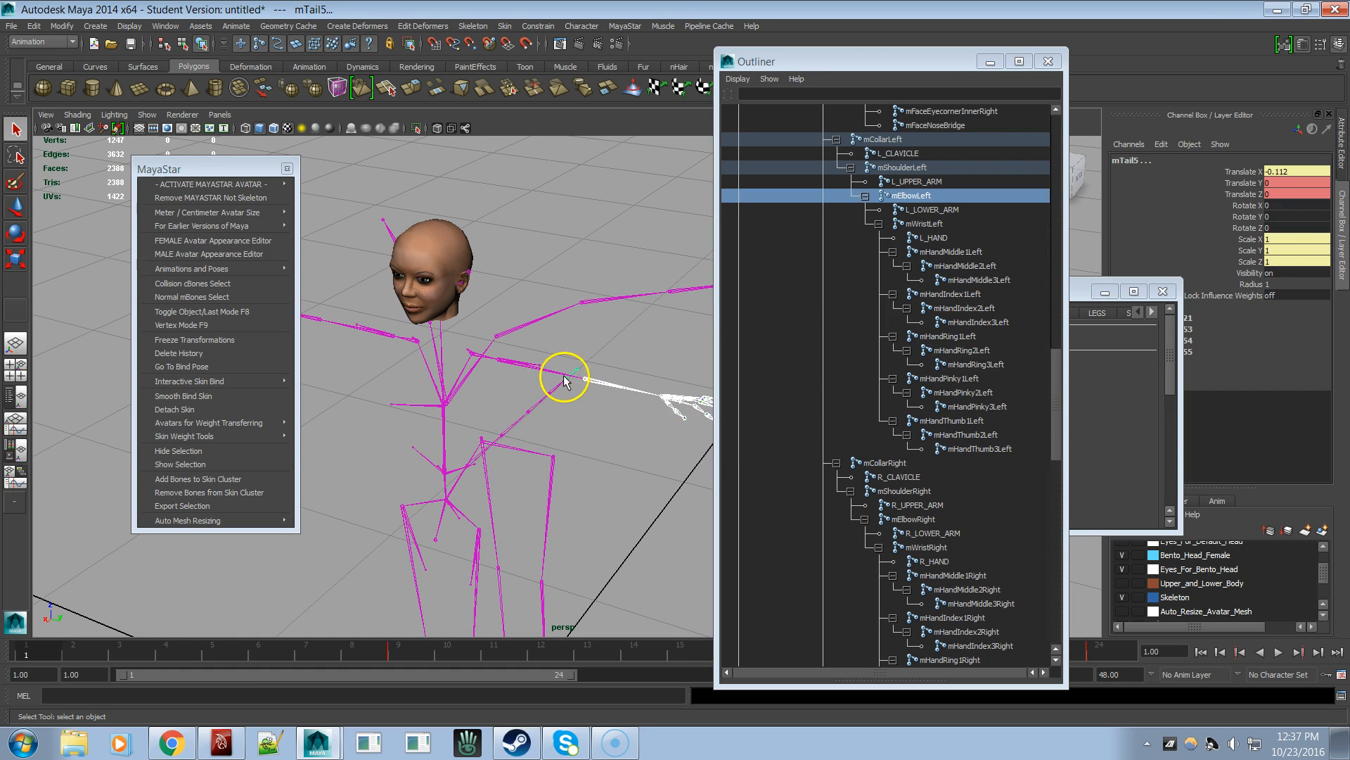
pyautogui.click(600, 366)
pyautogui.click(601, 377)
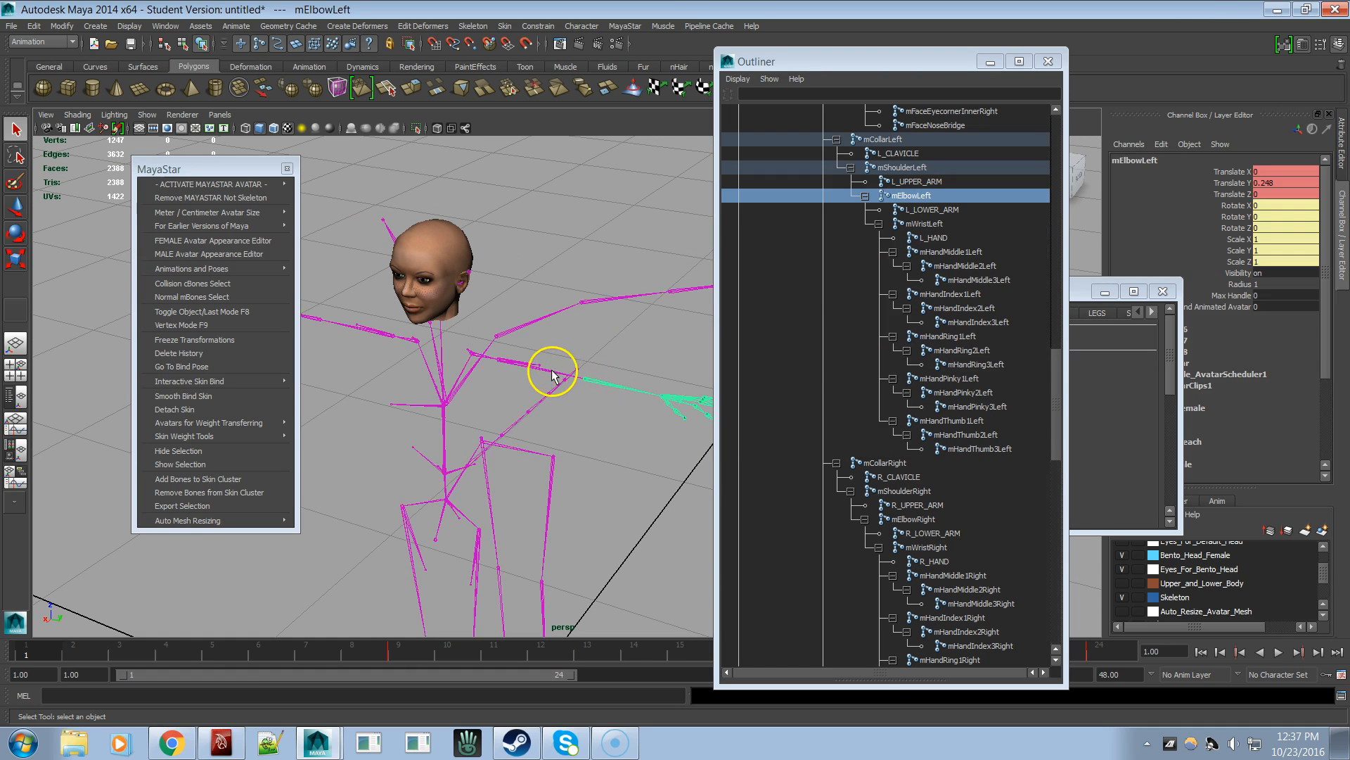
pyautogui.click(547, 377)
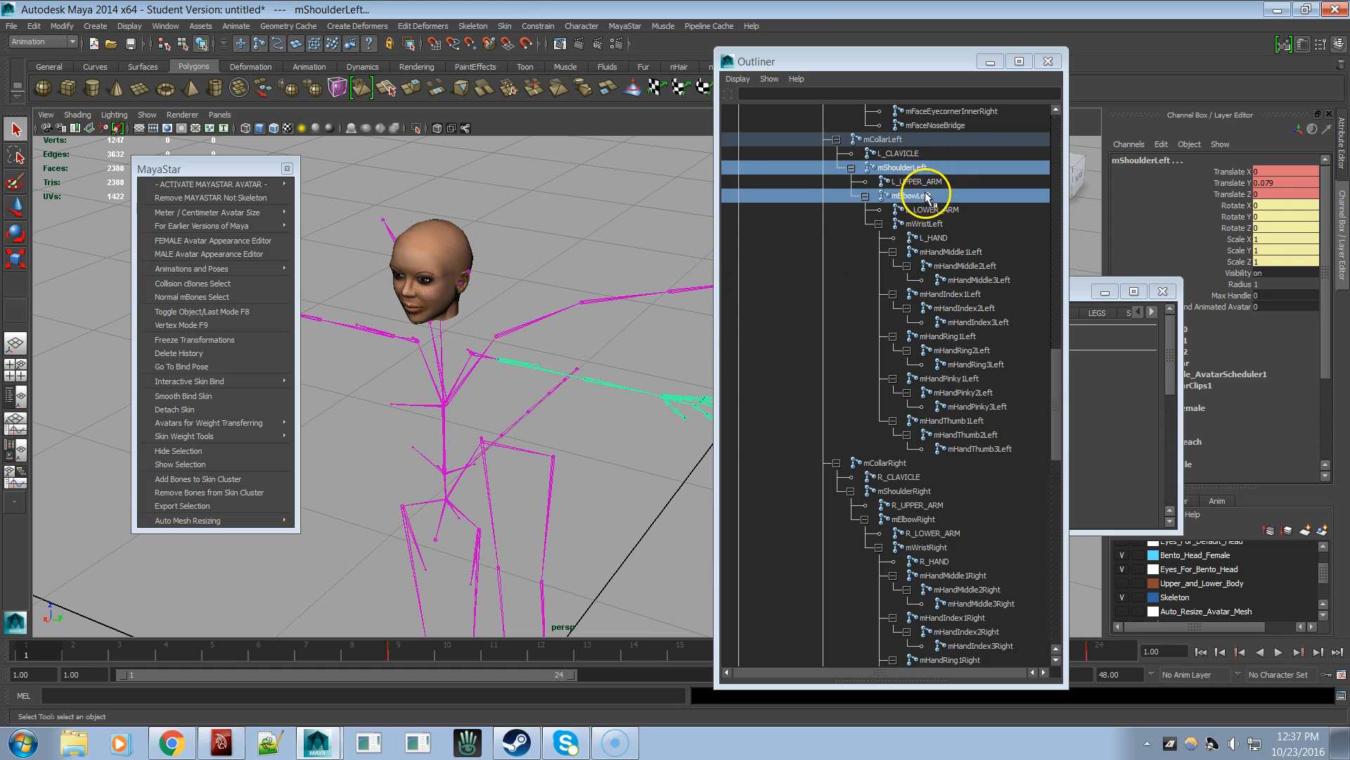
pyautogui.keyDown('alt'); pyautogui.moveTo(669, 361); pyautogui.dragTo(510, 429); pyautogui.keyUp('alt')
pyautogui.keyDown('alt'); pyautogui.moveTo(510, 429); pyautogui.dragTo(478, 447, button='right'); pyautogui.keyUp('alt')
pyautogui.moveTo(479, 428)
pyautogui.keyDown('alt'); pyautogui.mouseDown()
pyautogui.moveTo(480, 411)
pyautogui.moveTo(470, 445)
pyautogui.mouseUp(); pyautogui.keyUp('alt')
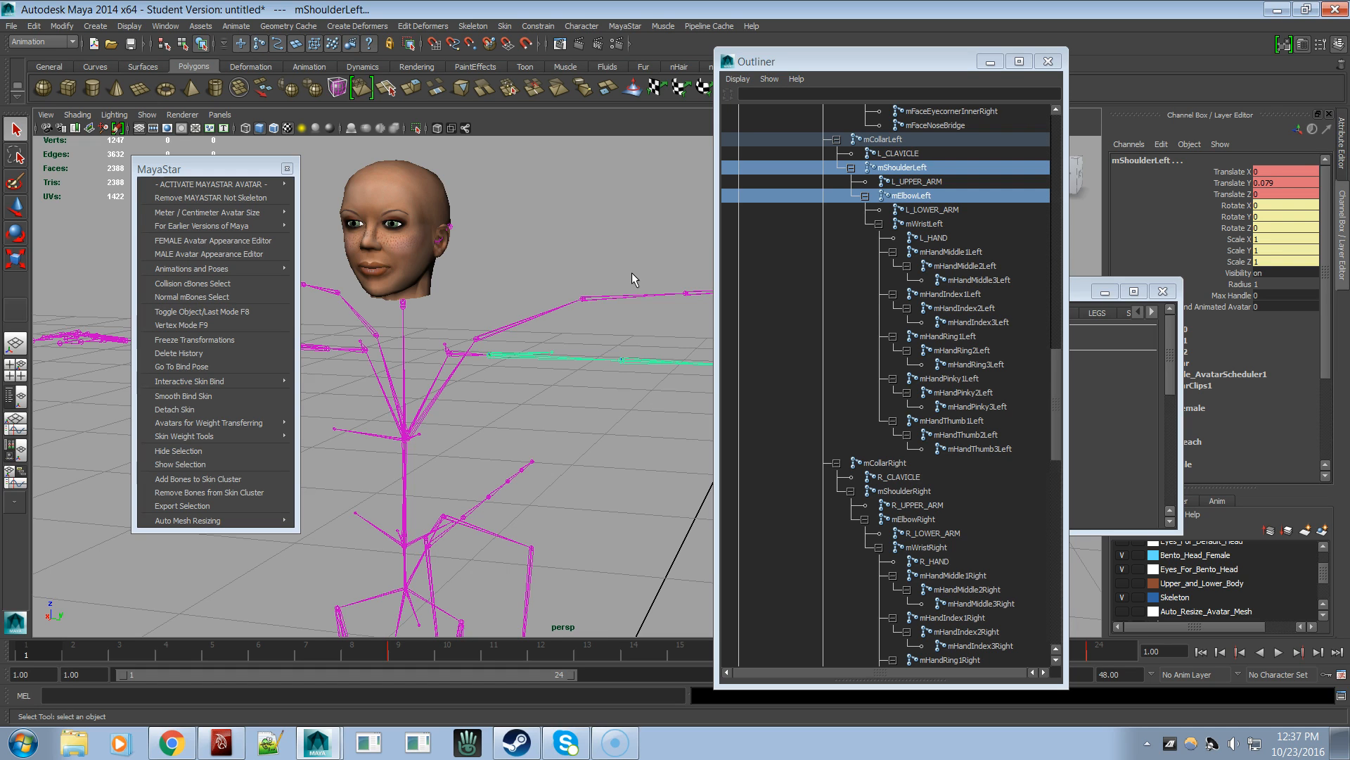
pyautogui.keyDown('alt'); pyautogui.moveTo(632, 279); pyautogui.dragTo(433, 315); pyautogui.keyUp('alt')
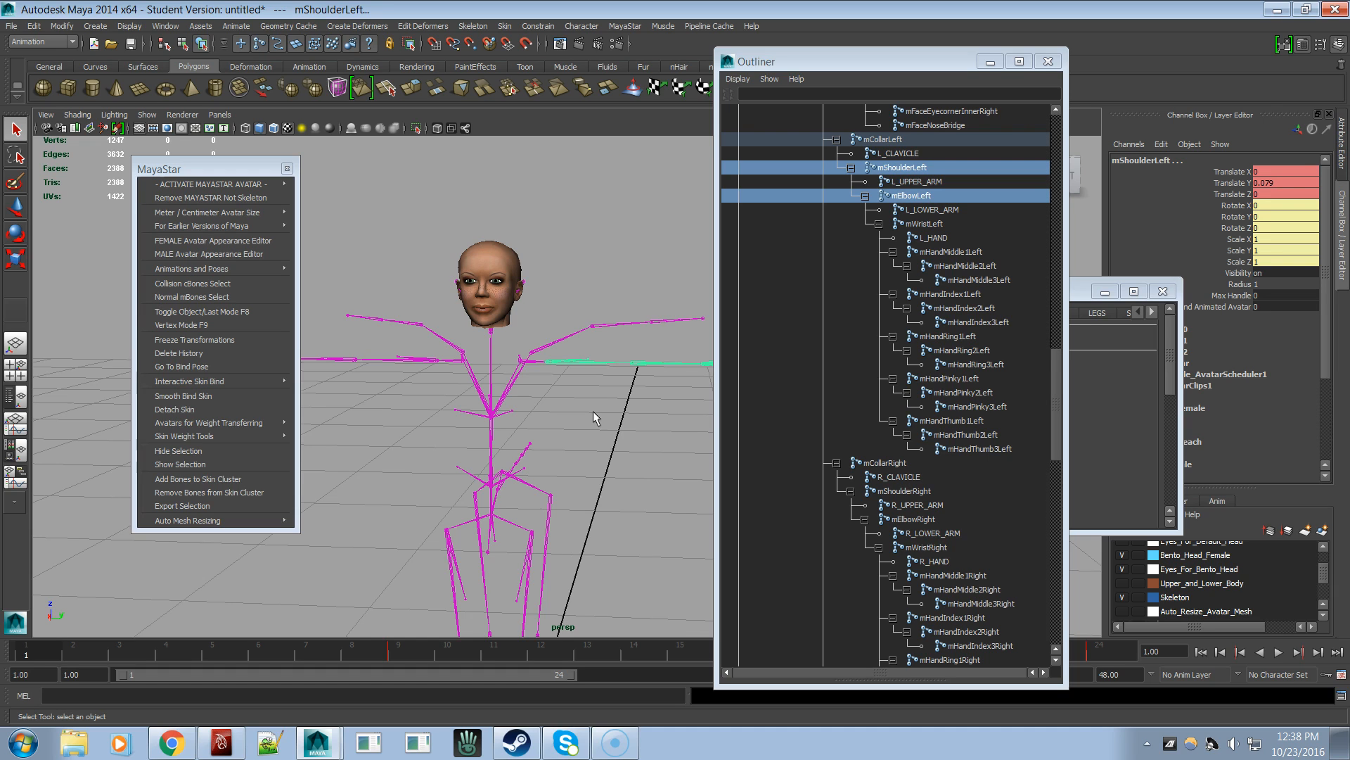
# - Select only the L_UPPER_ARM collision bone of the left arm and frame it in the viewport
pyautogui.click(589, 360)
pyautogui.press('f')
pyautogui.press('f')
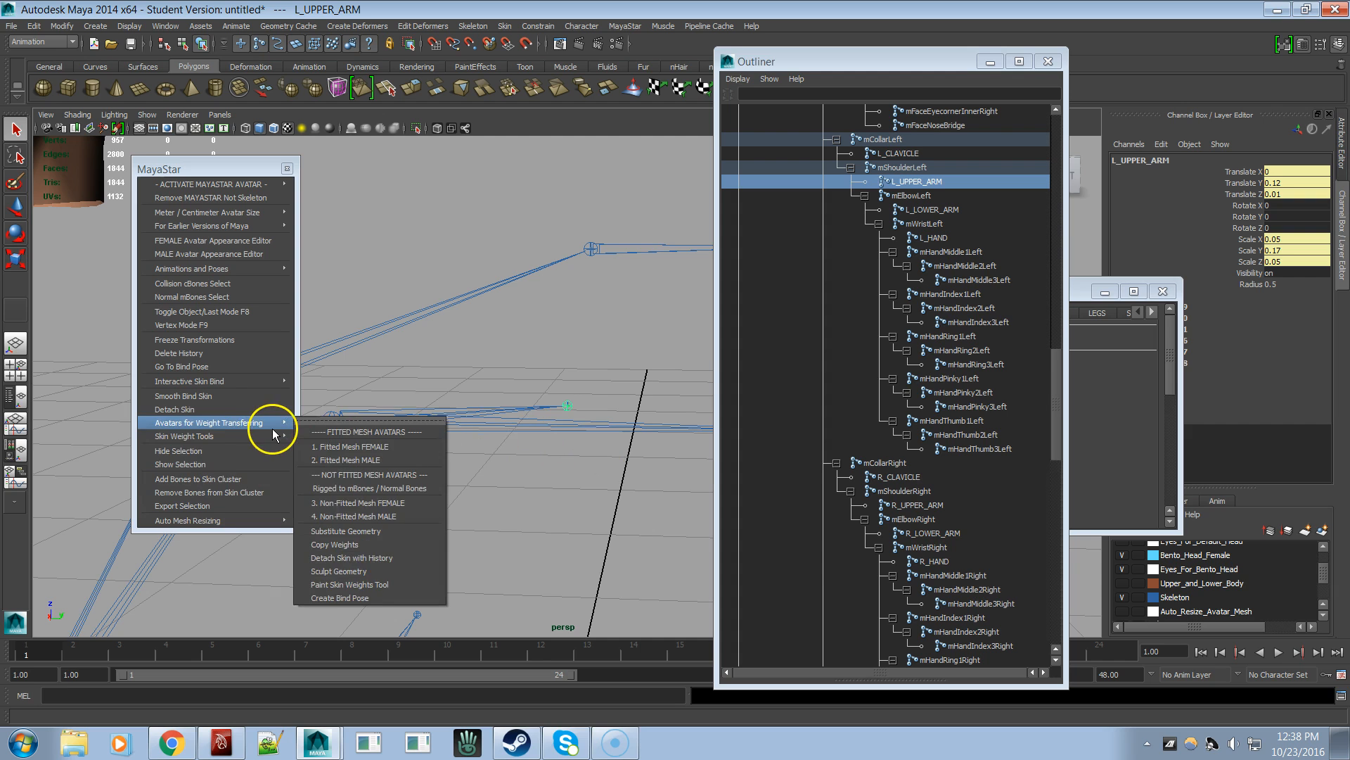
pyautogui.click(238, 486)
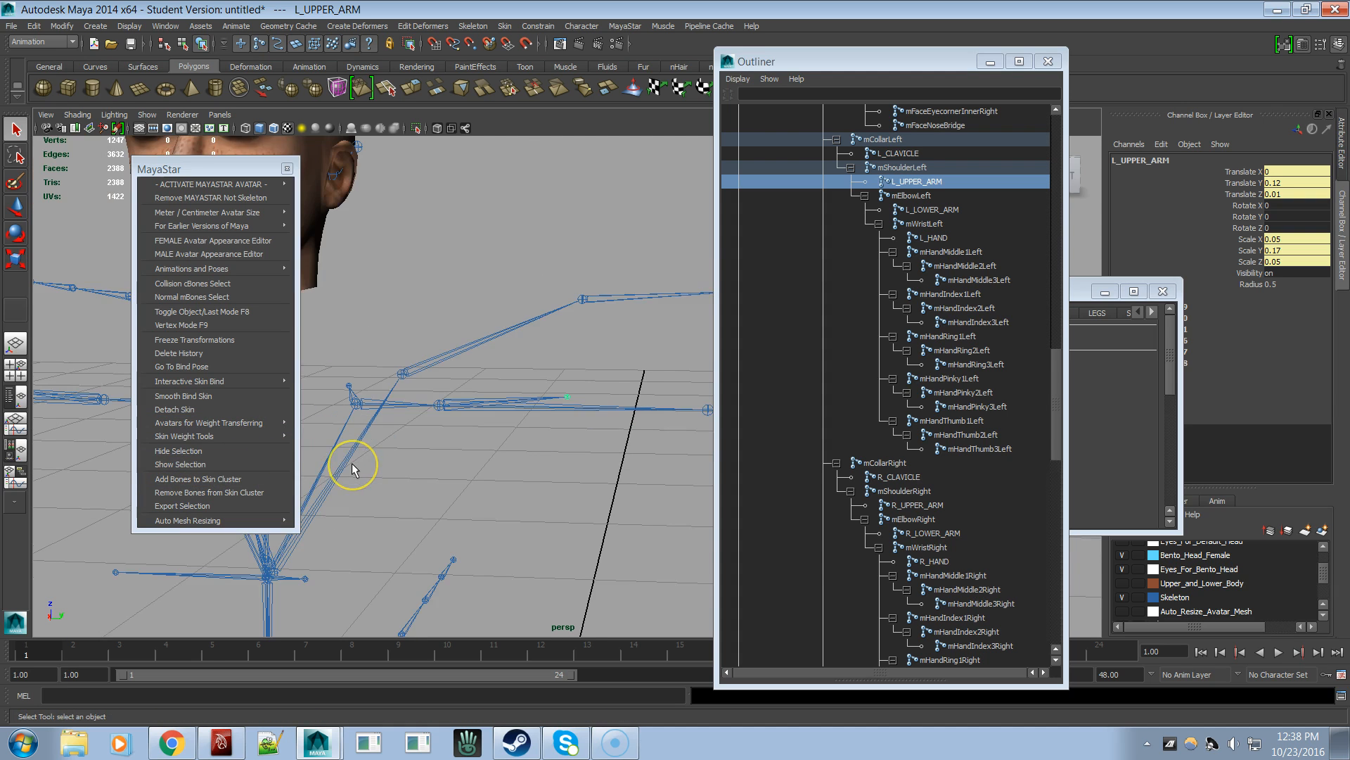